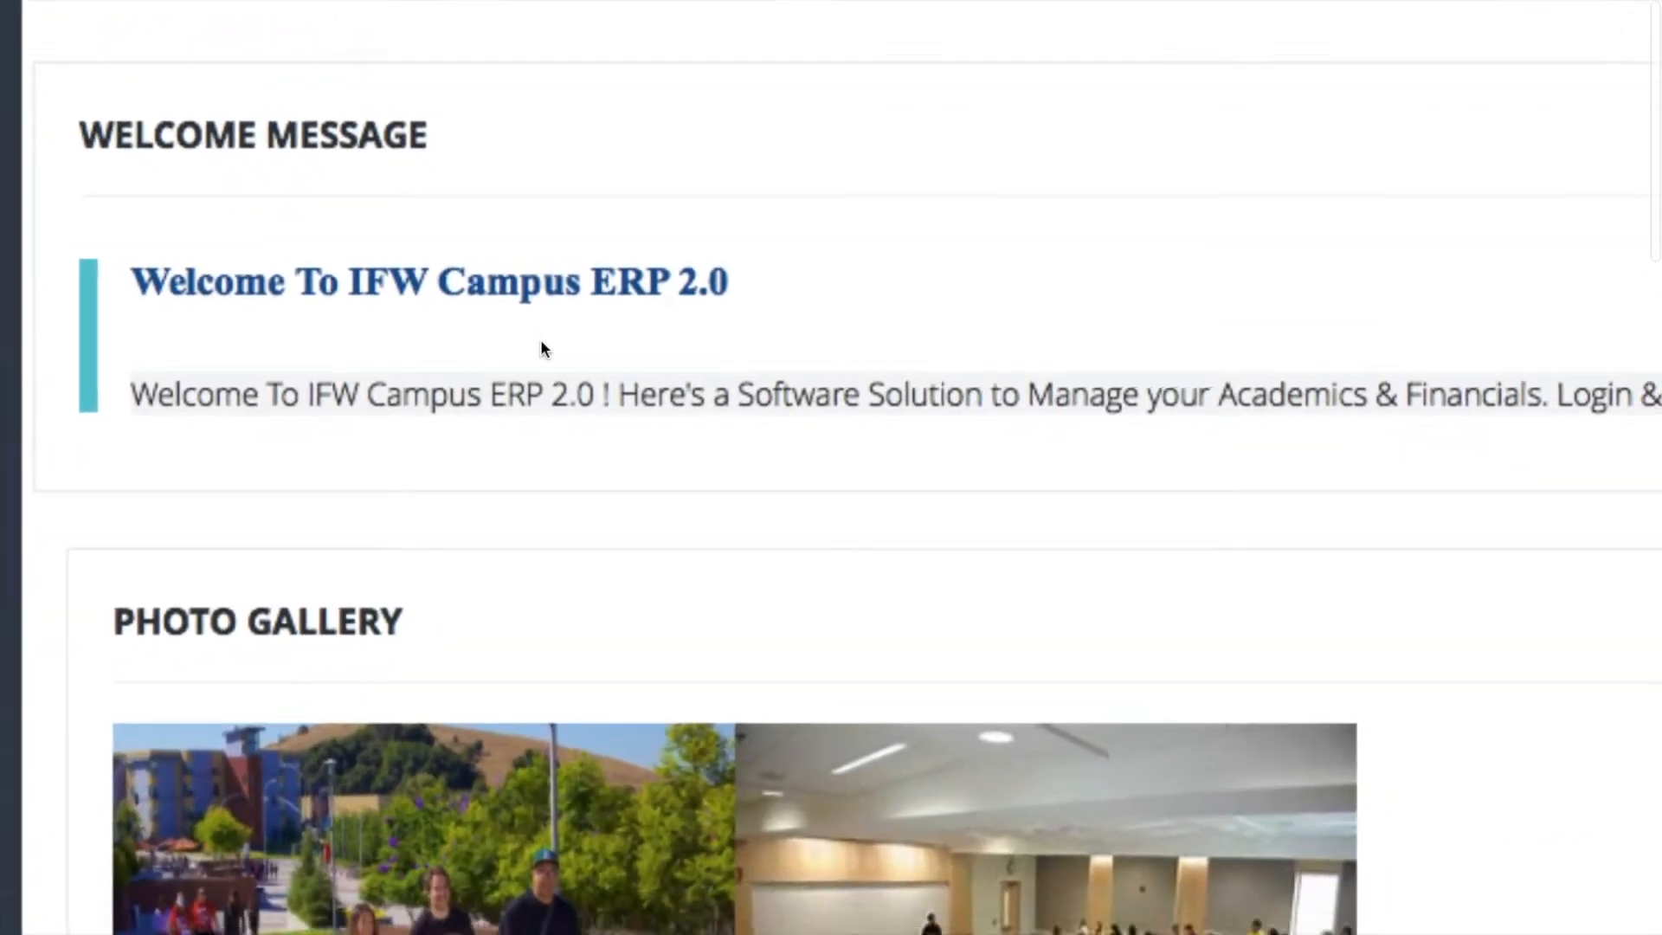
Open the dashboard of the Admission module
scroll(540, 339, down, 5)
scroll(540, 339, down, 1)
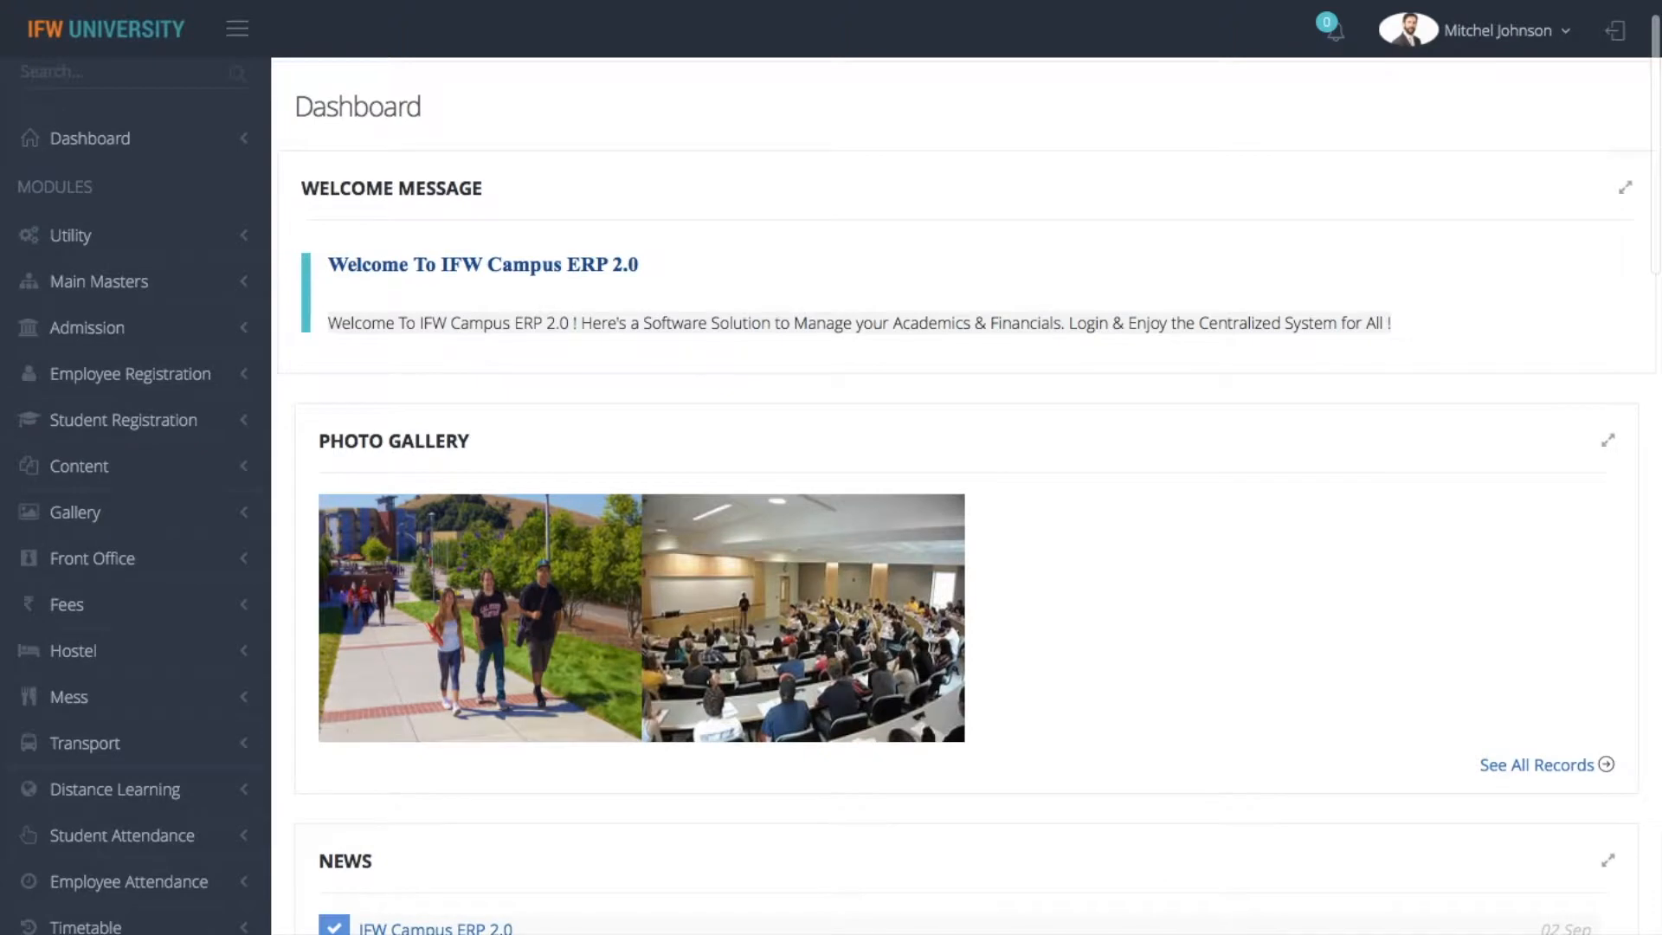
scroll(540, 340, down, 2)
scroll(831, 494, up, 3)
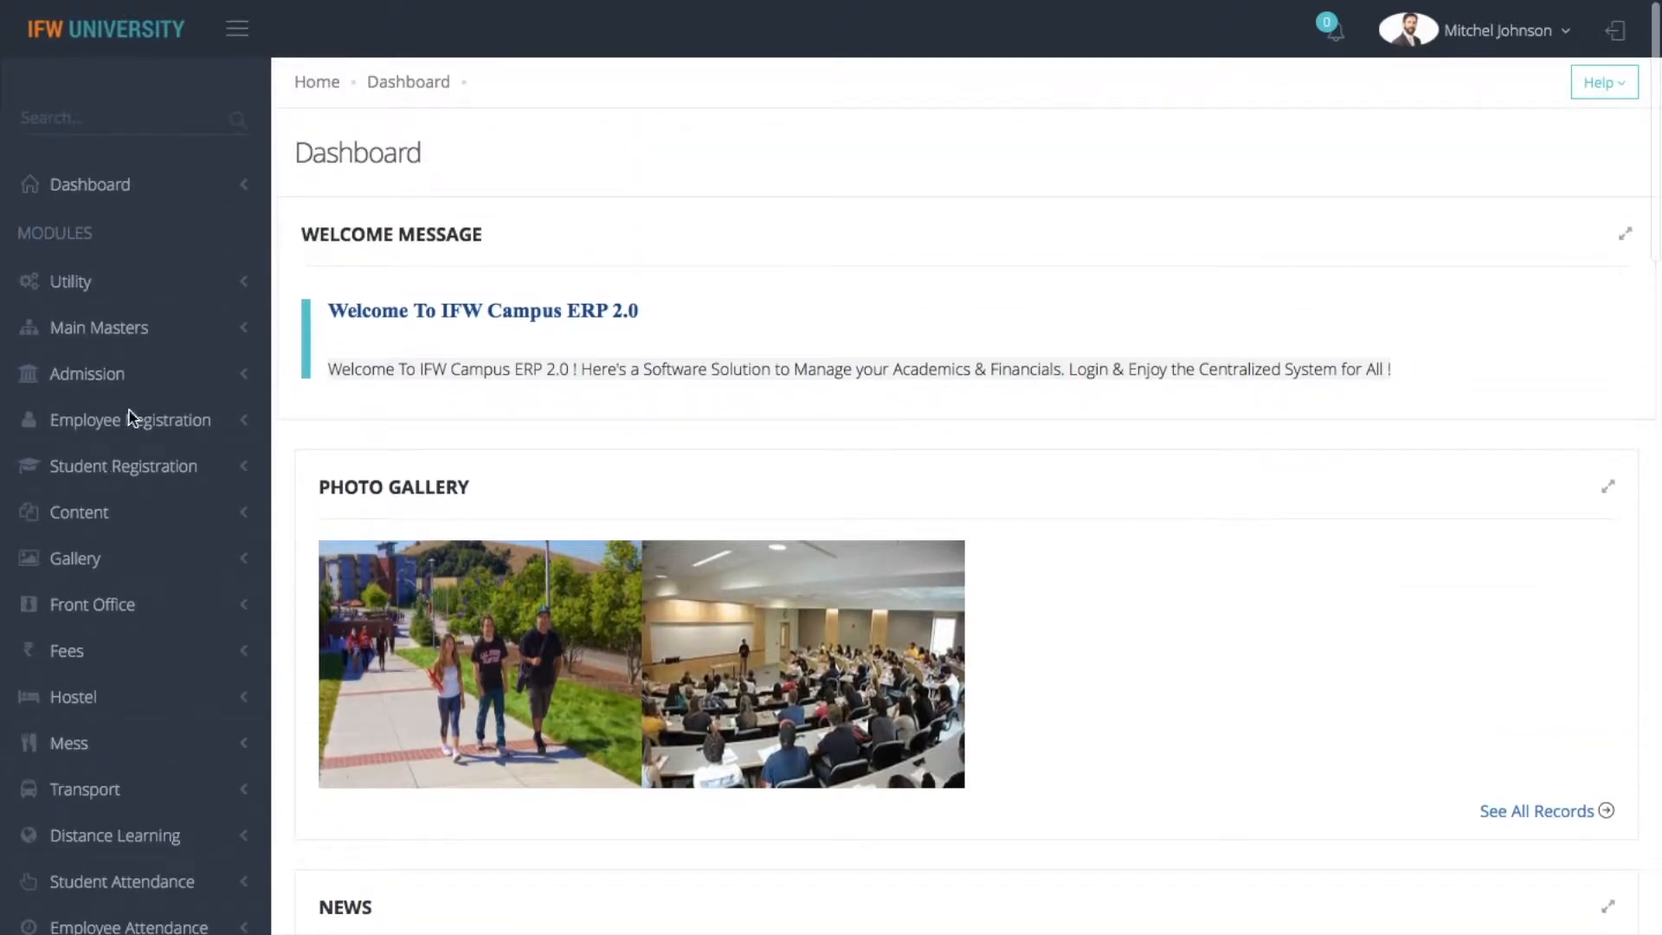
click(116, 378)
scroll(118, 389, down, 1)
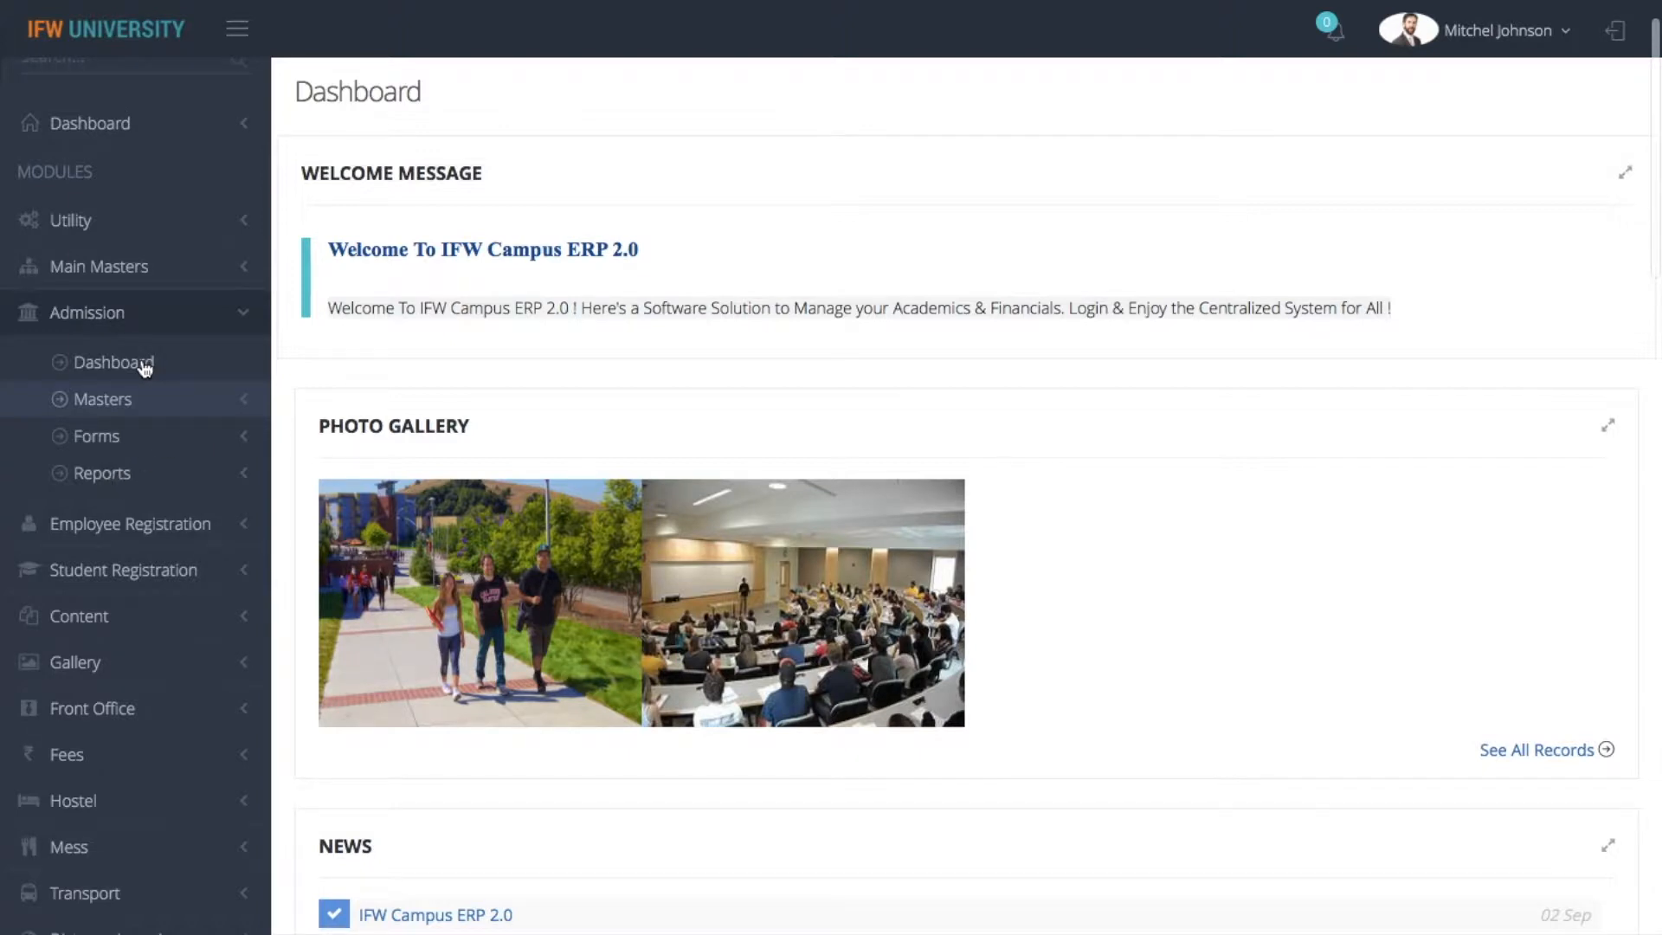
click(114, 363)
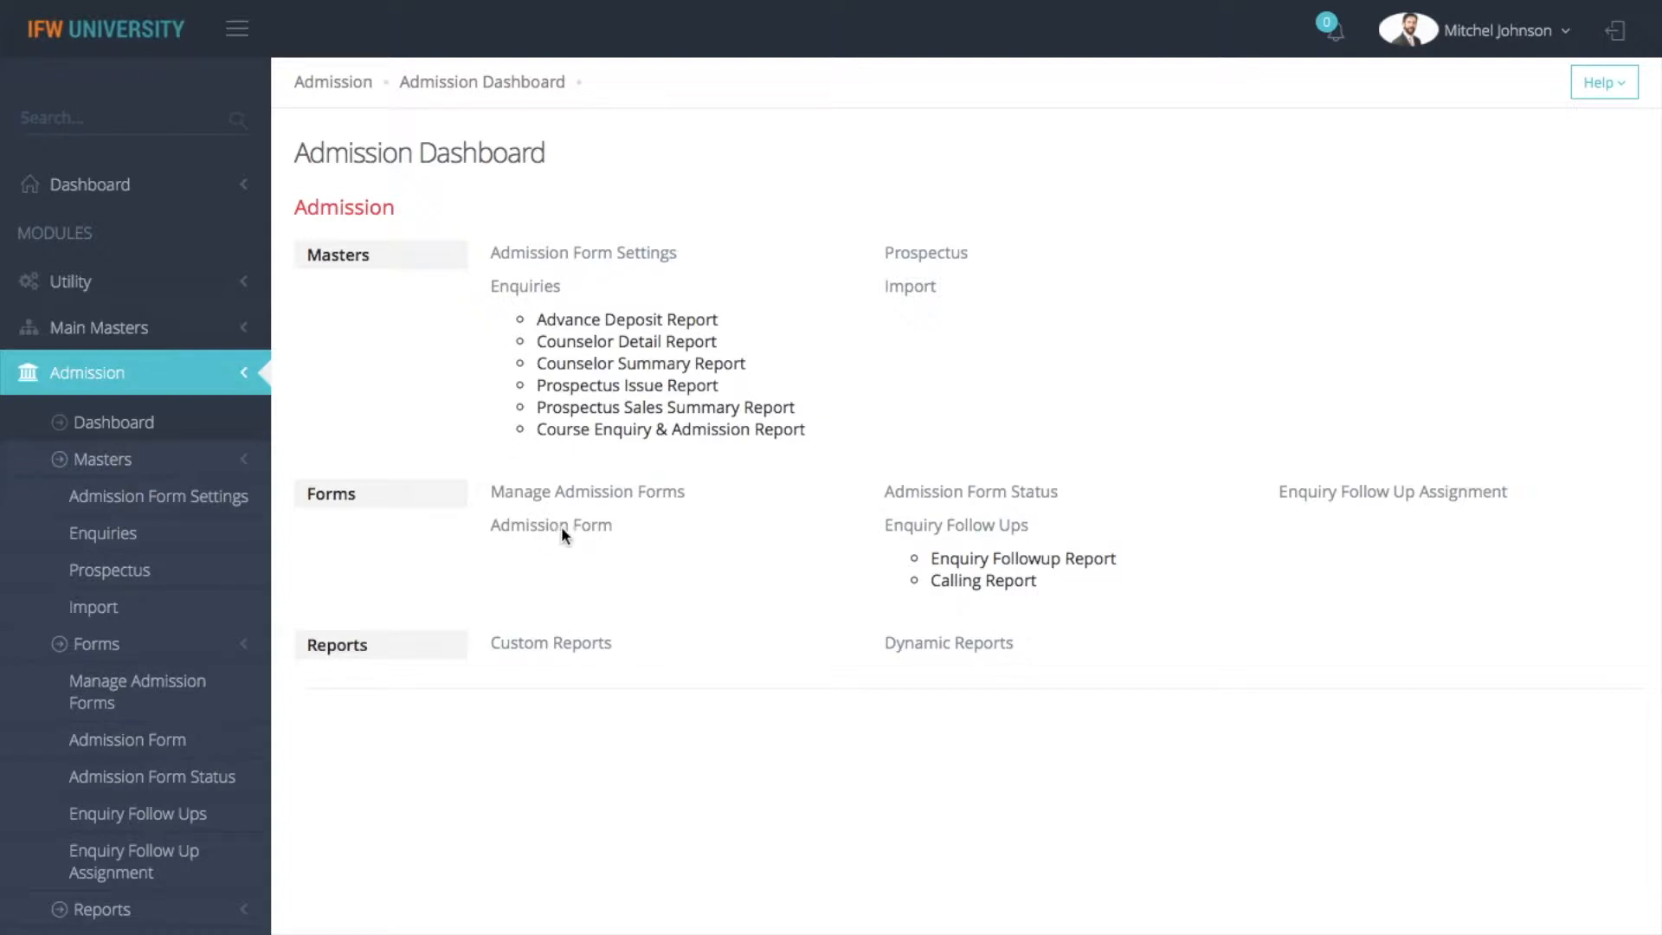
Open the Admission Form Settings page from the masters of the Admission module
click(98, 467)
scroll(98, 470, down, 2)
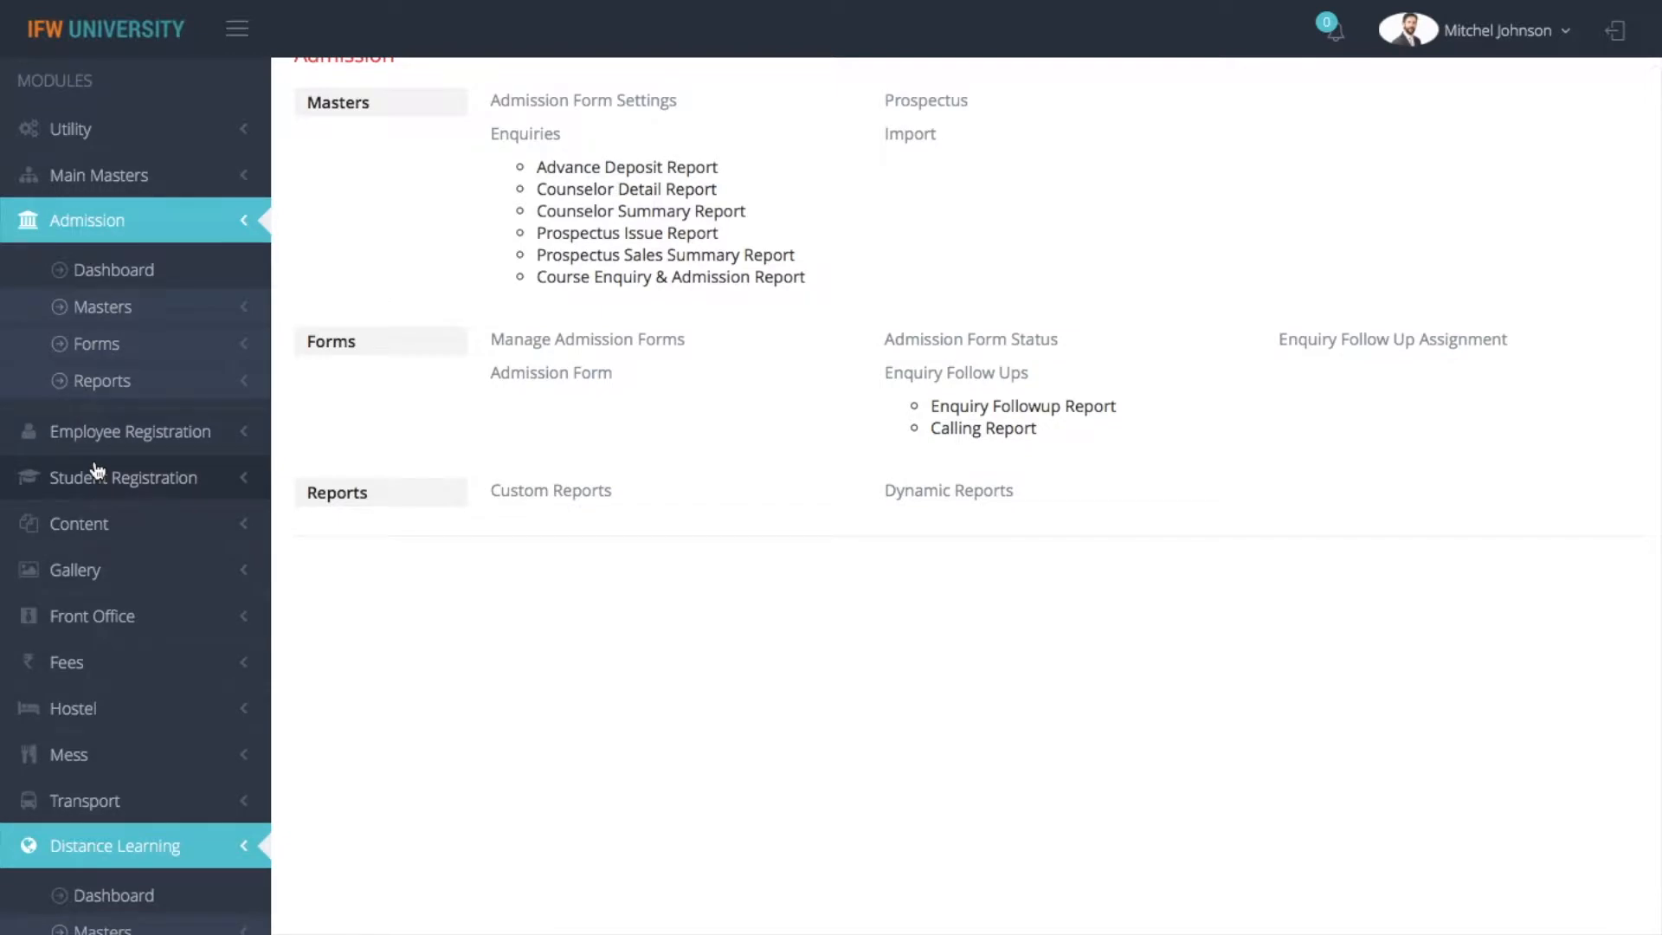
click(139, 310)
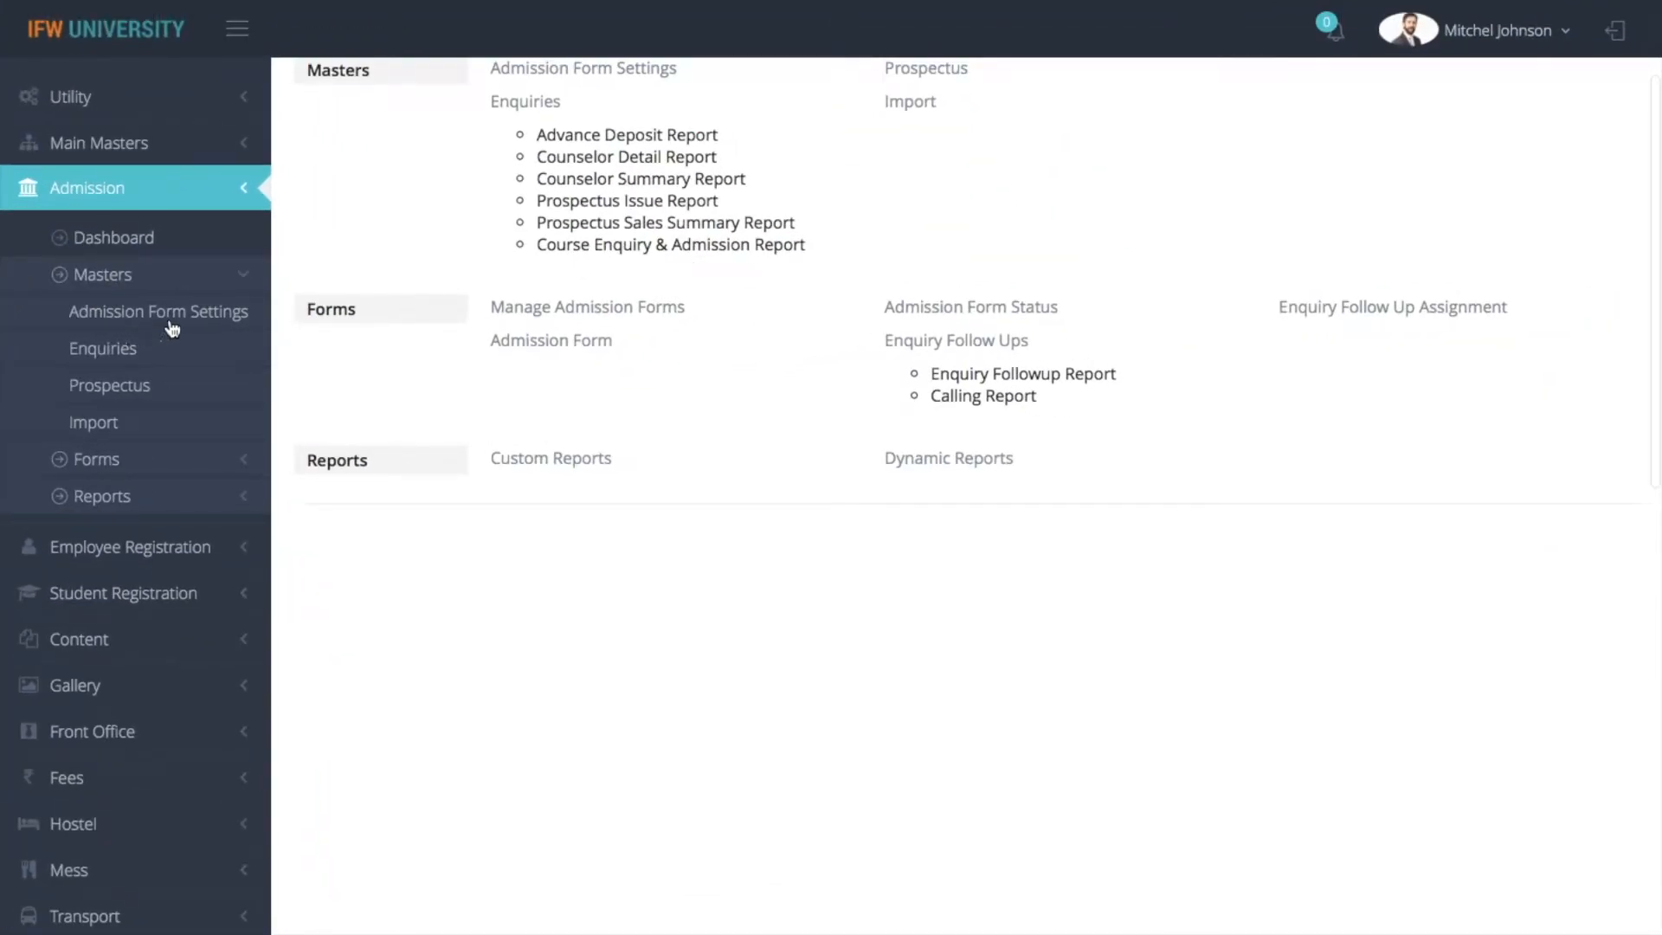
click(172, 313)
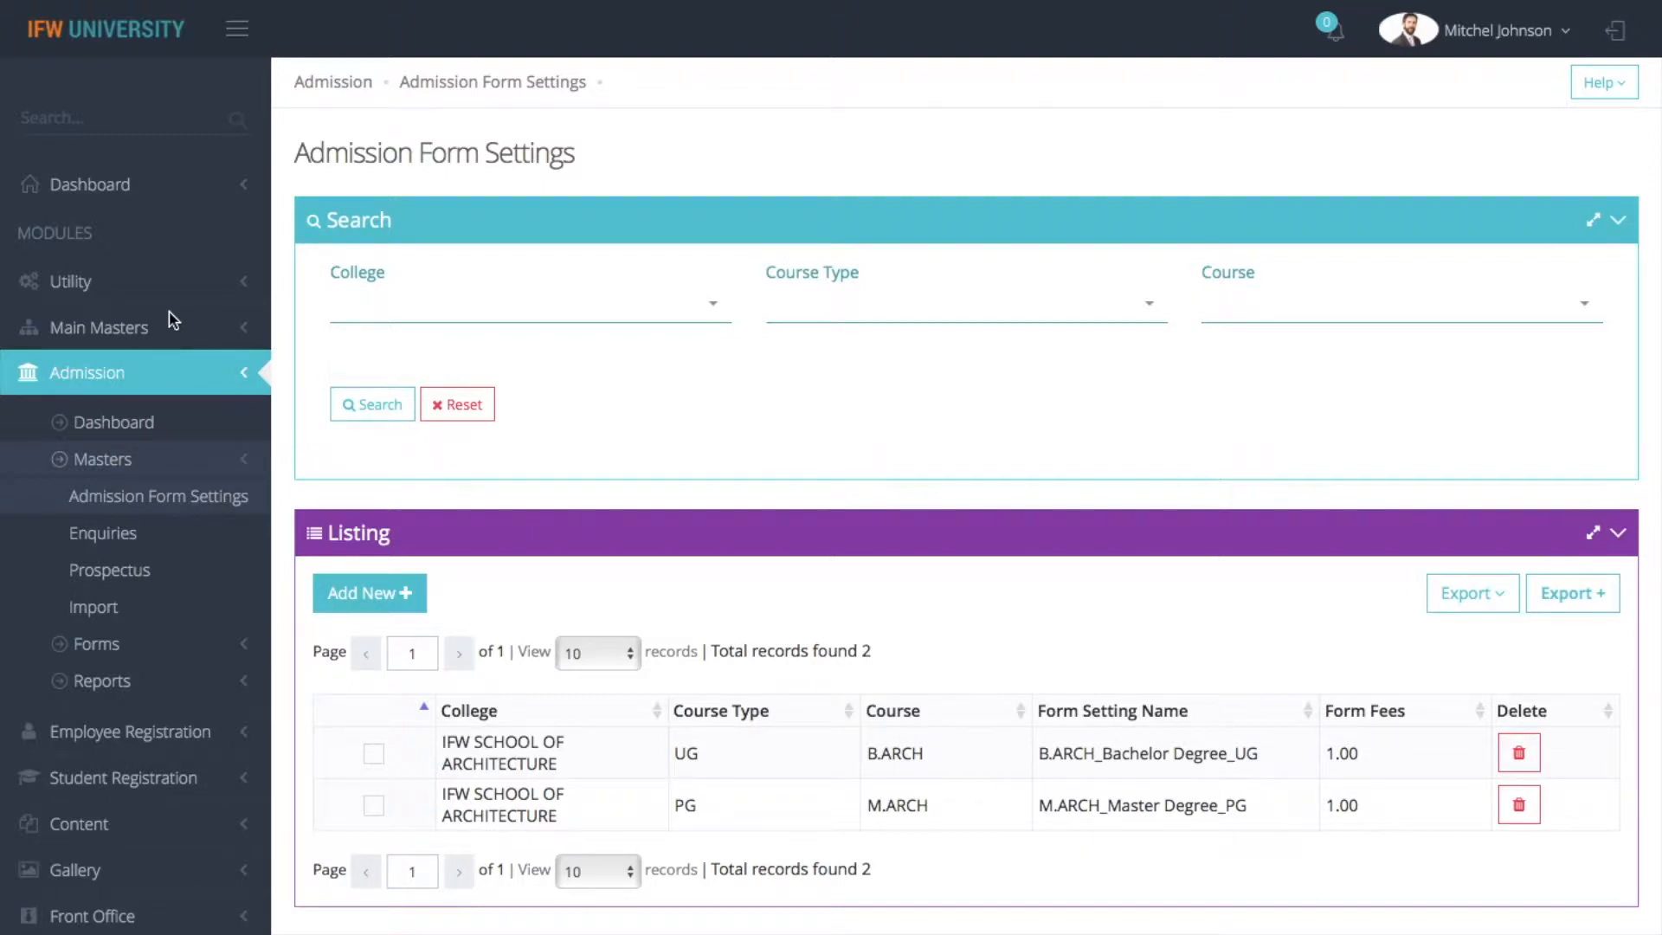
Open the B.ARCH_Bachelor Degree_UG form setting from the listing for editing
key(Down)
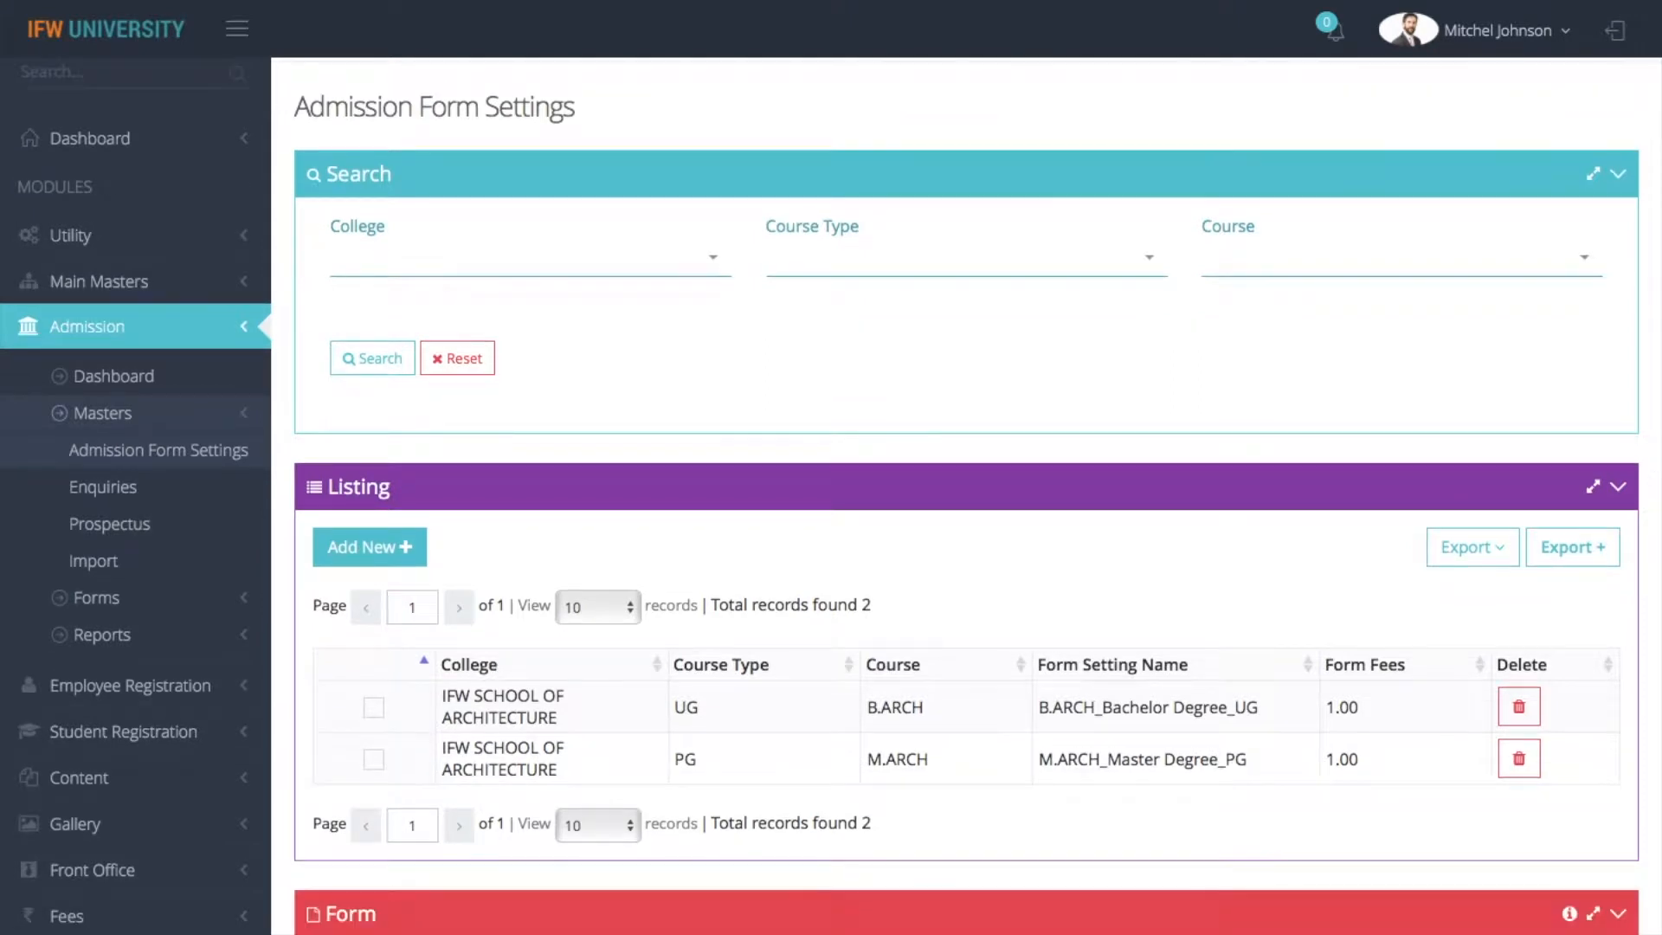
key(Up)
key(Down)
key(Down)
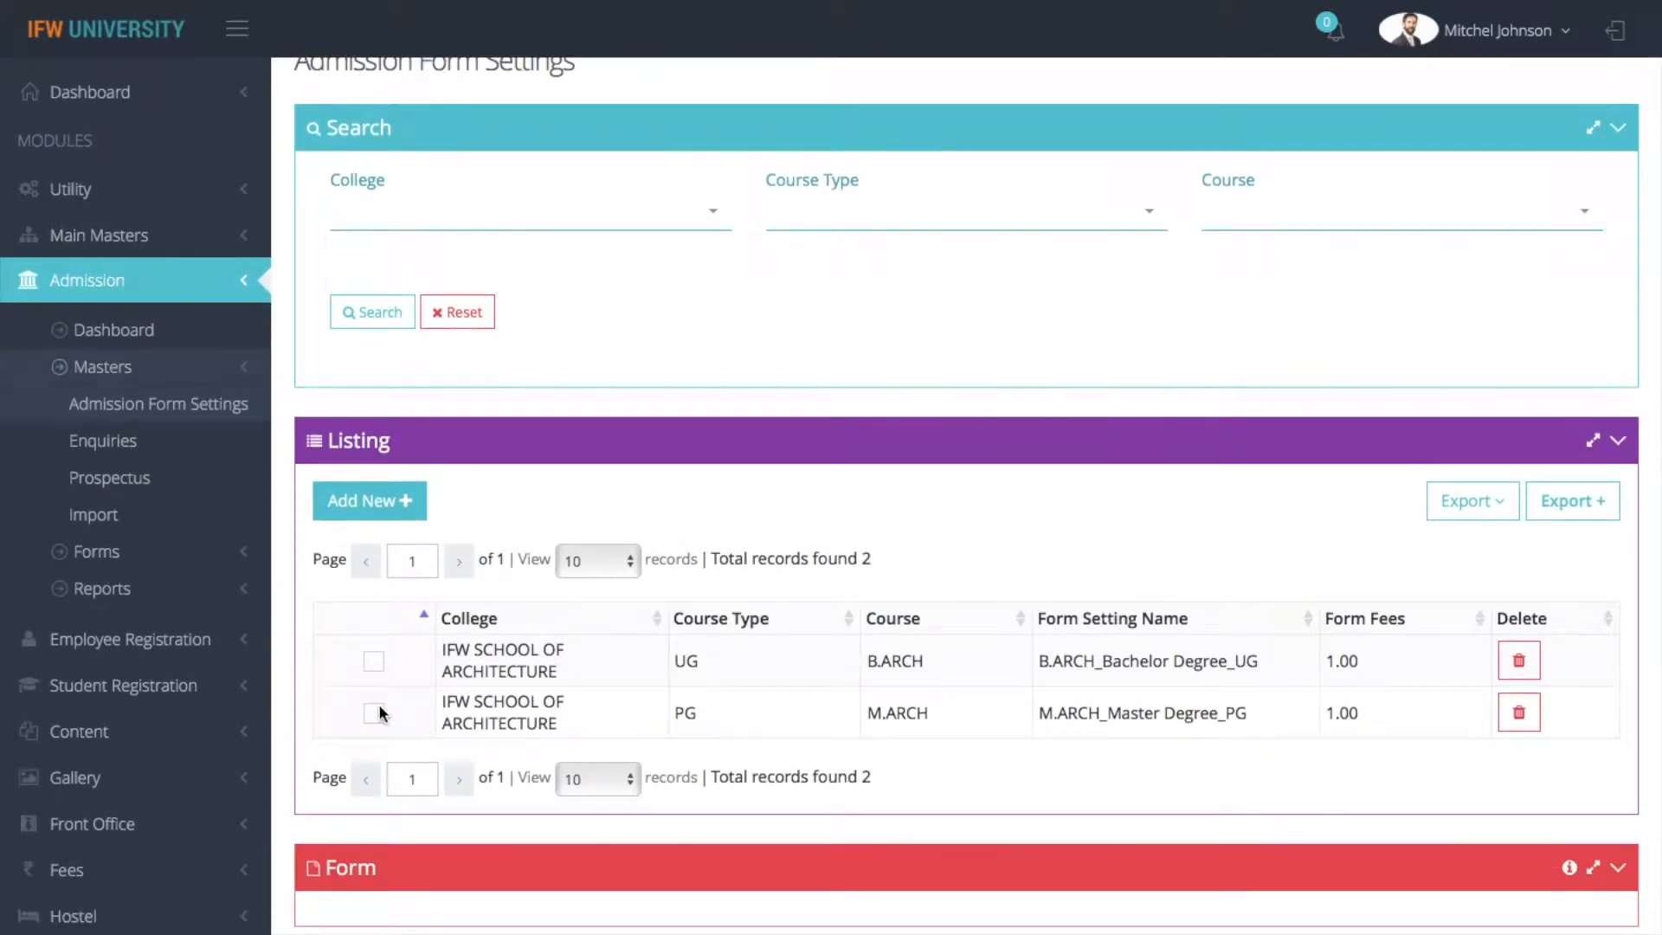
scroll(372, 657, down, 9)
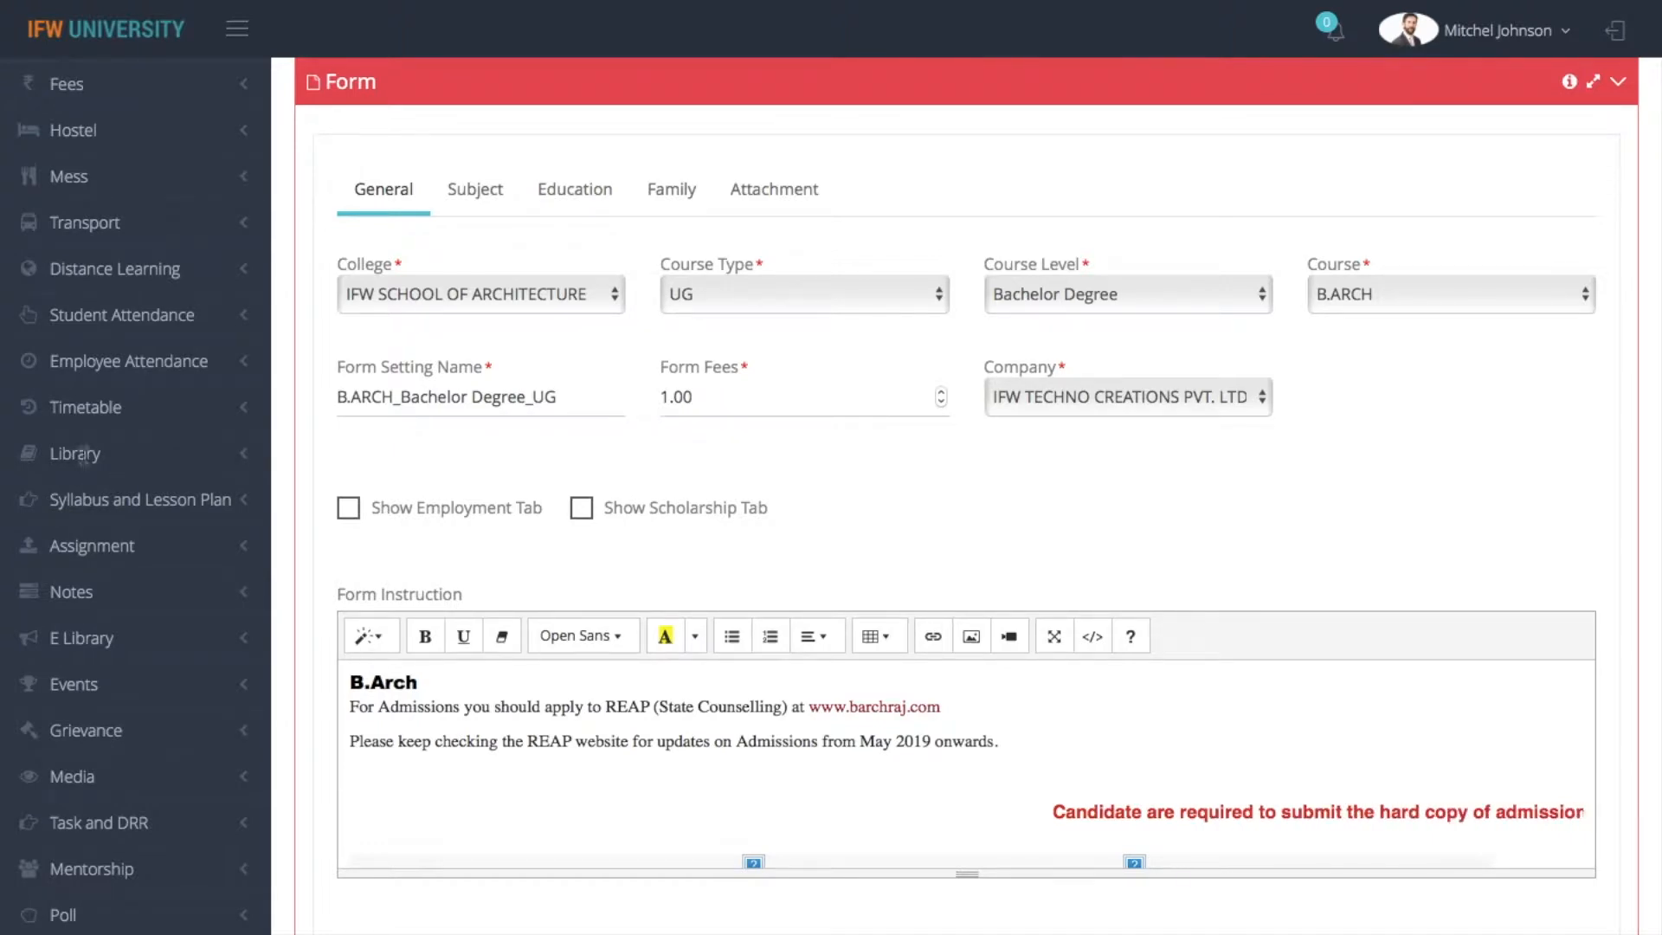
Select college IFW SCHOOL OF ARCHITECTURE, course type UG, course level Bachelor Degree and course B.ARCH for the form setting
click(465, 292)
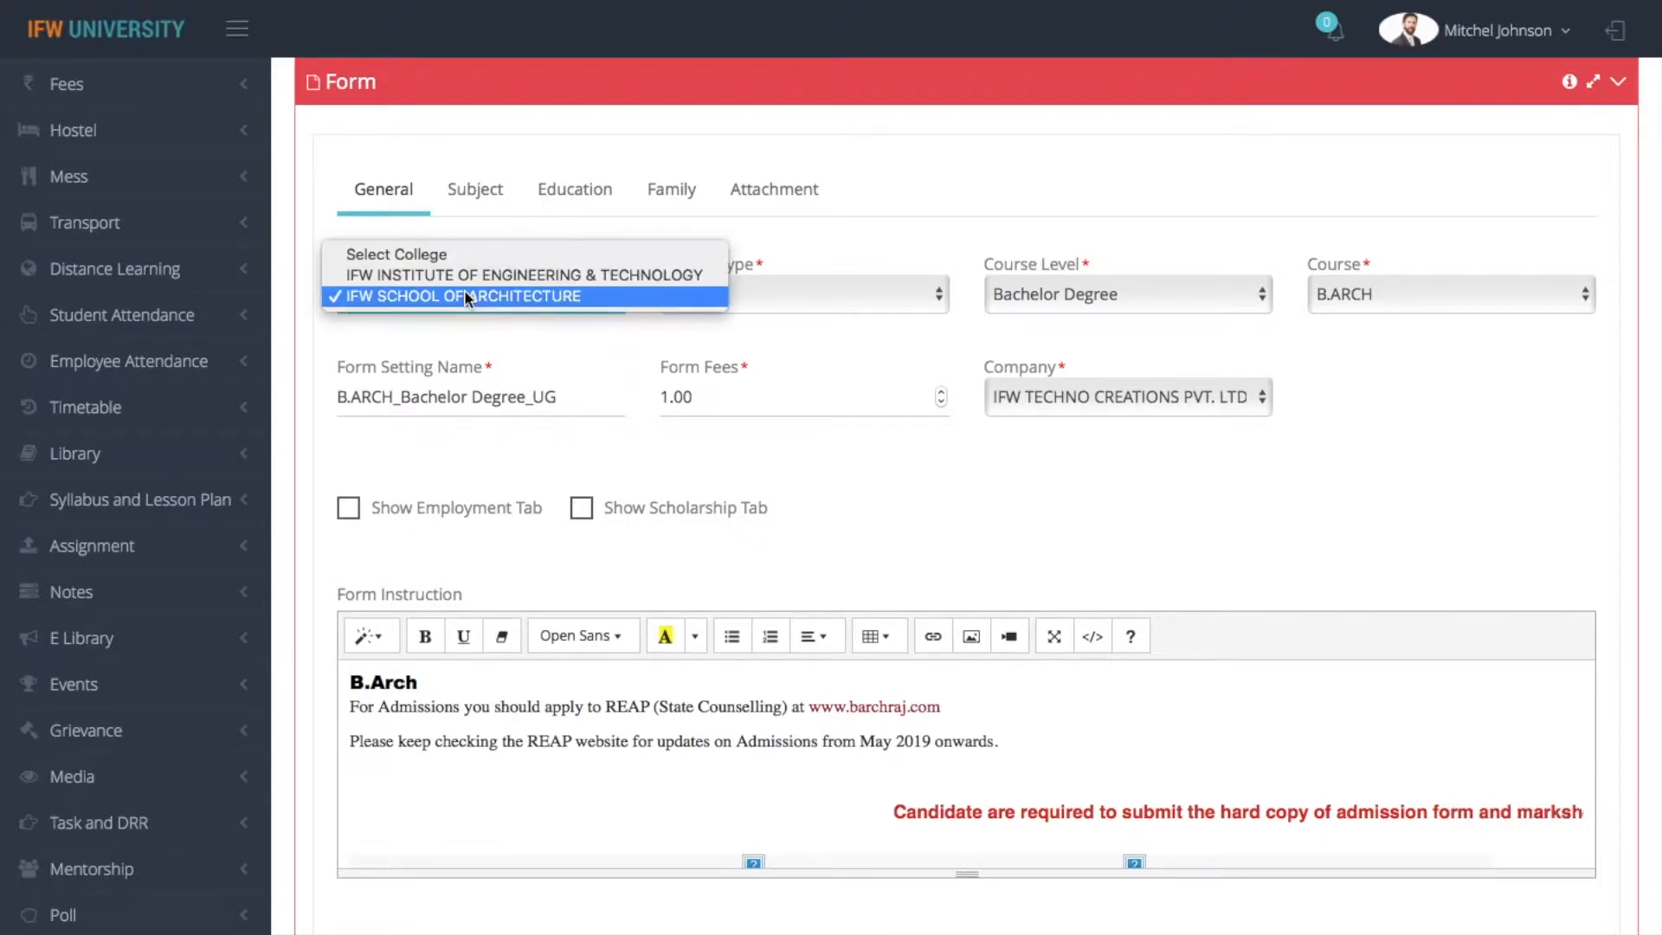
click(464, 297)
click(848, 304)
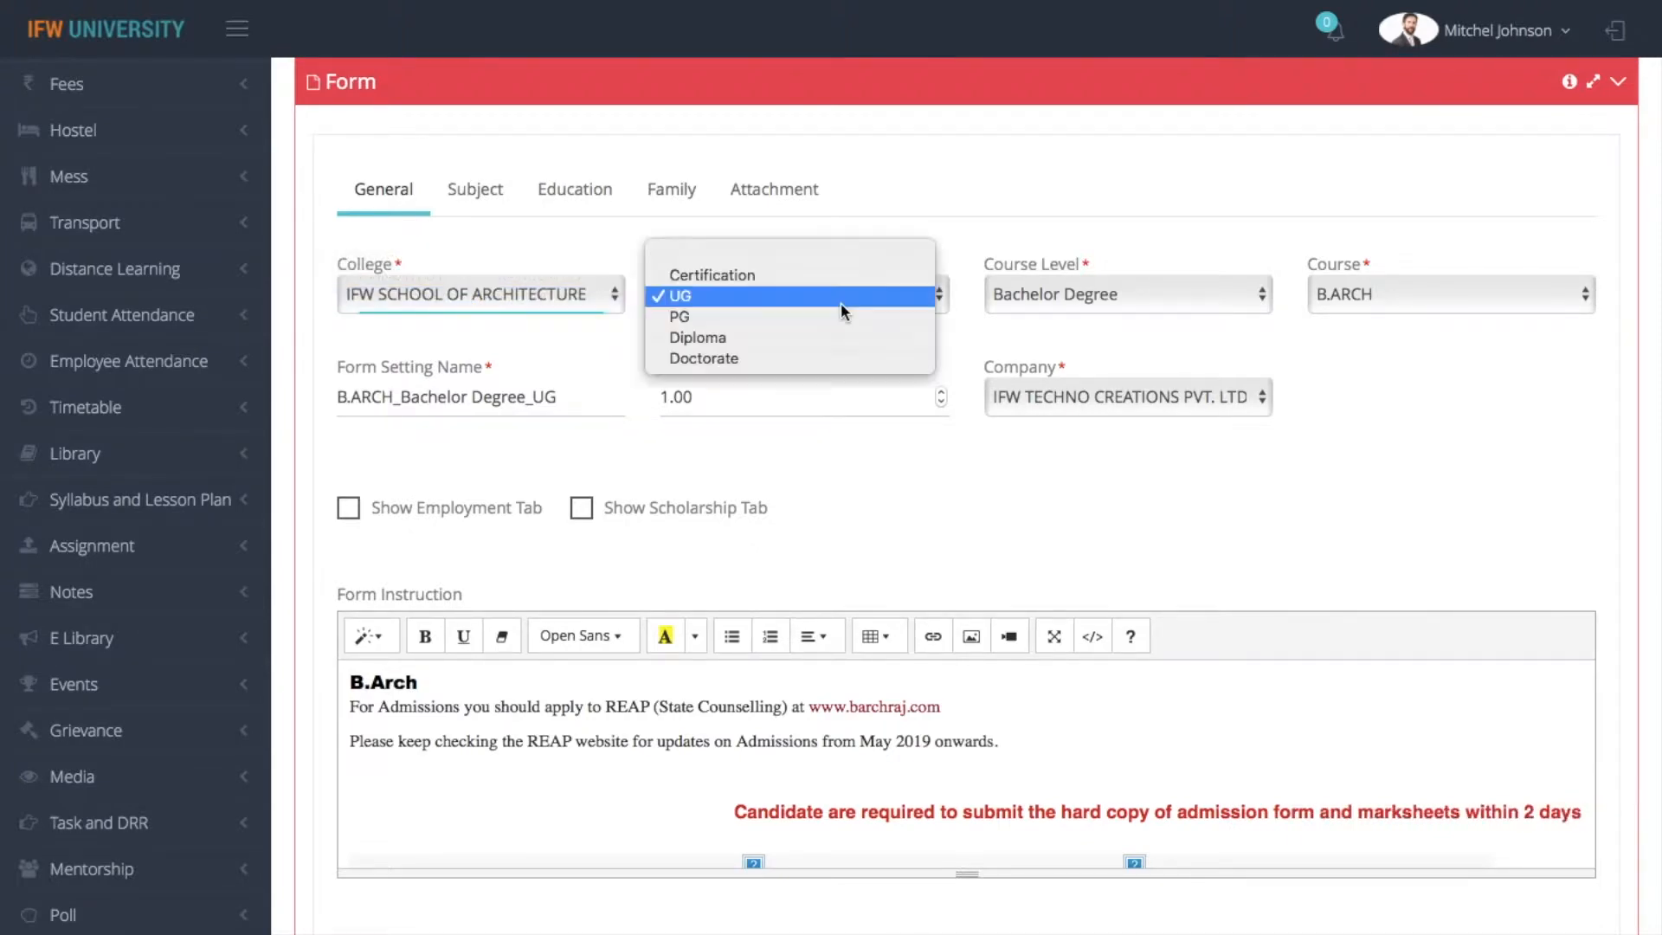
click(841, 304)
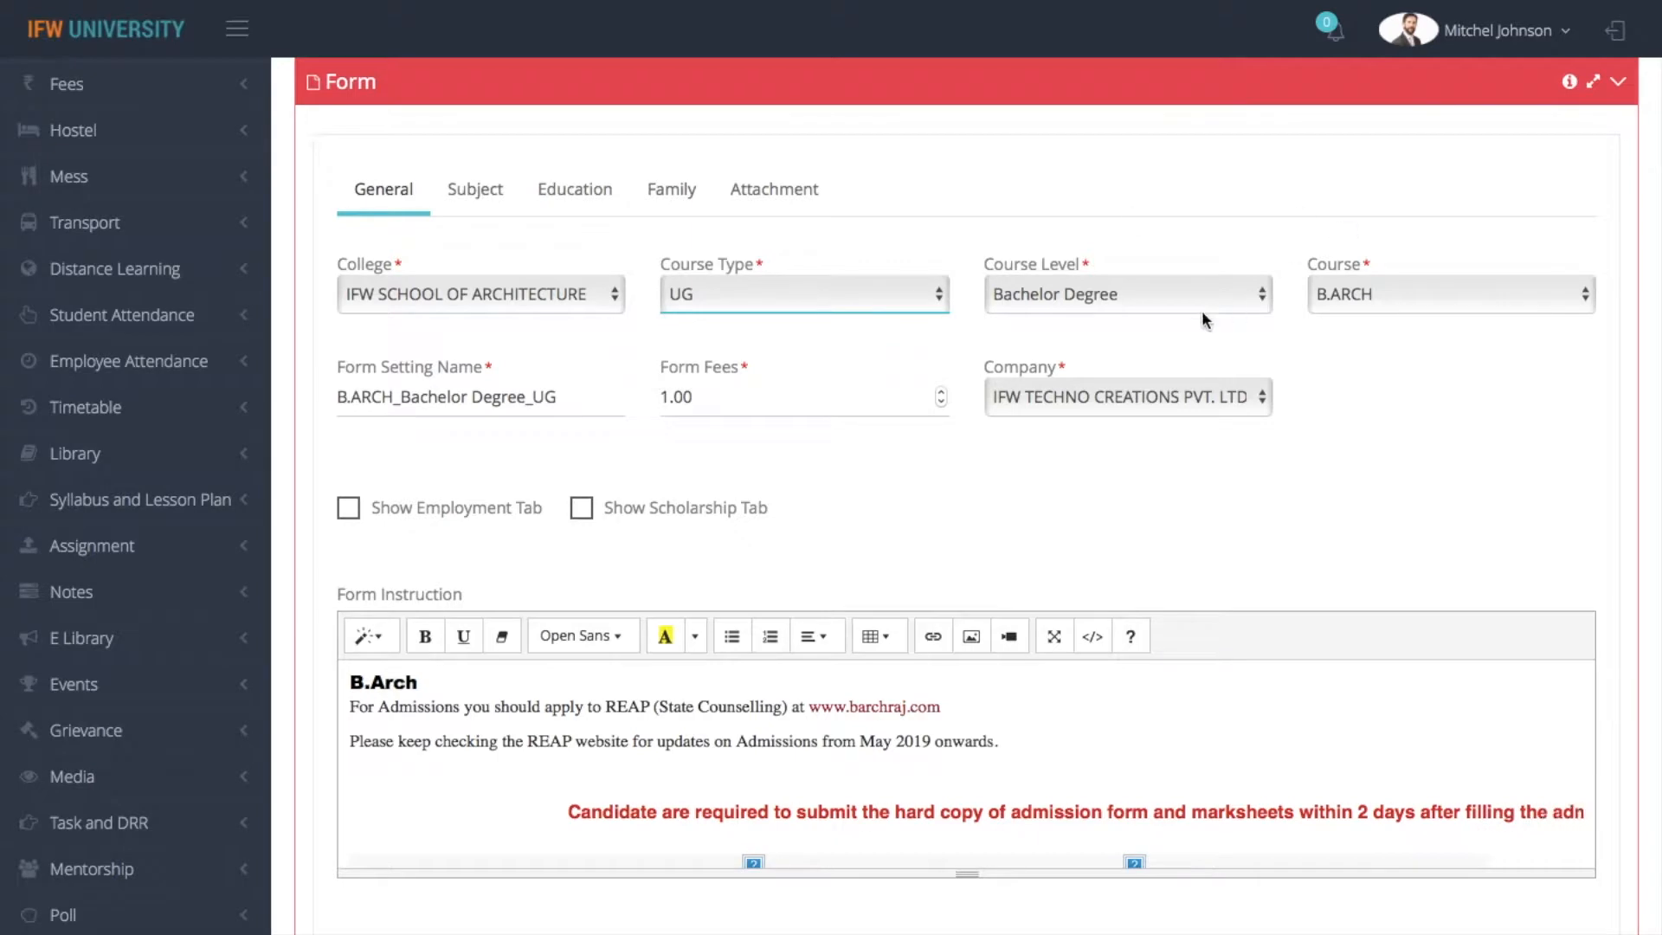
click(1170, 302)
click(1170, 302)
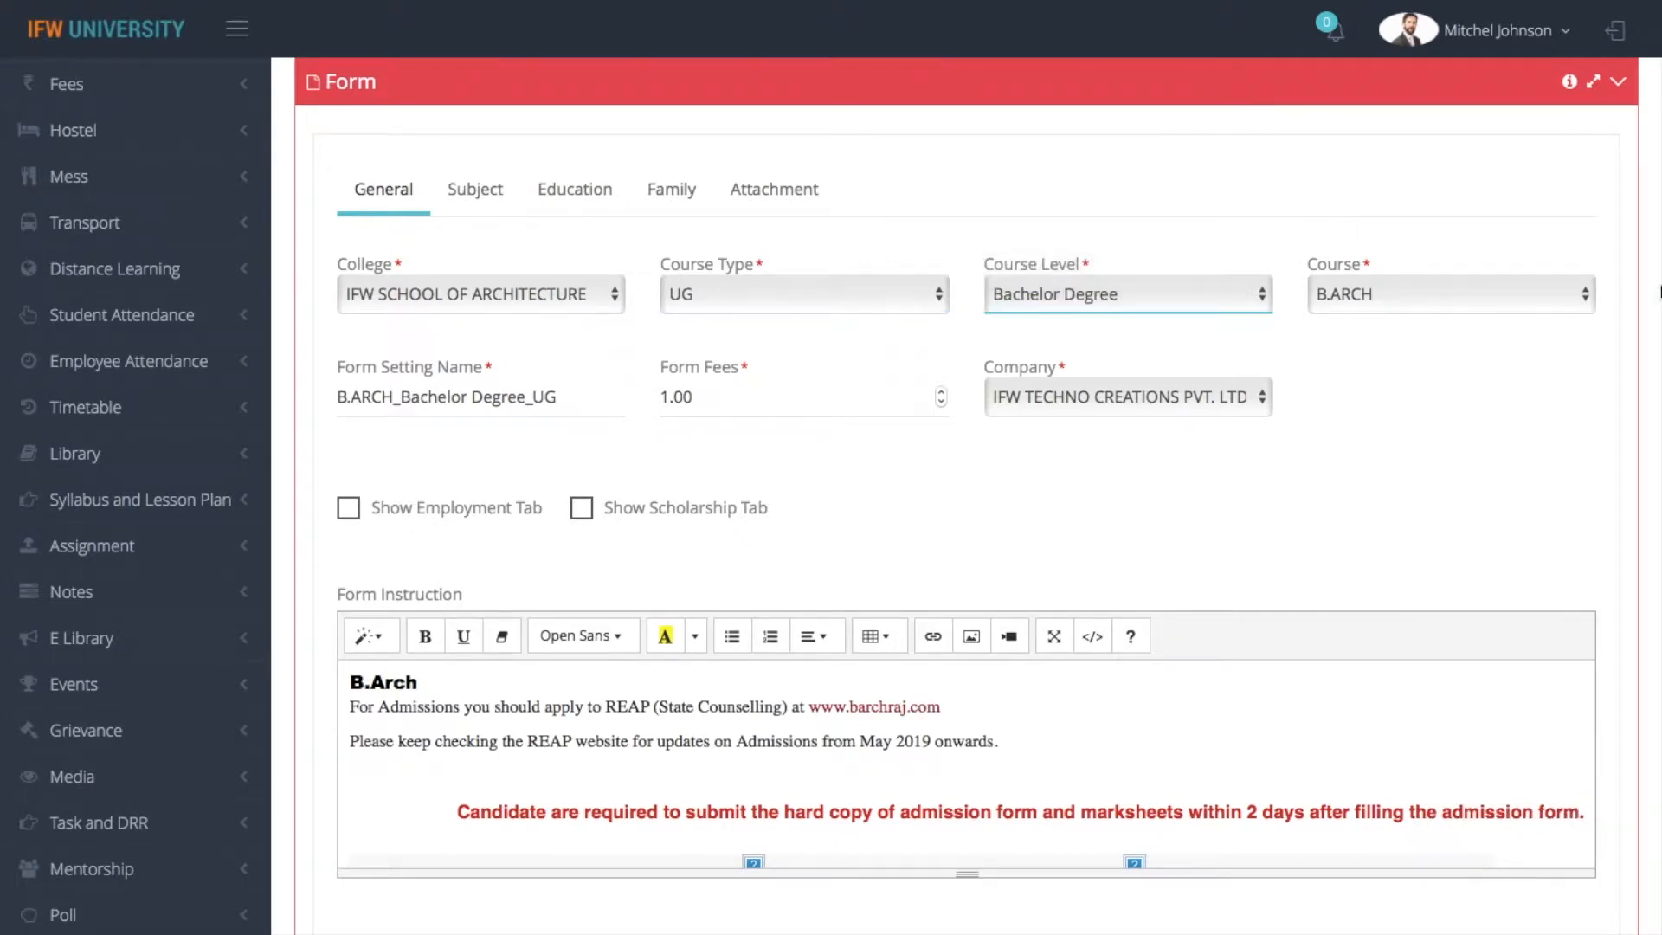
click(1426, 299)
click(1425, 299)
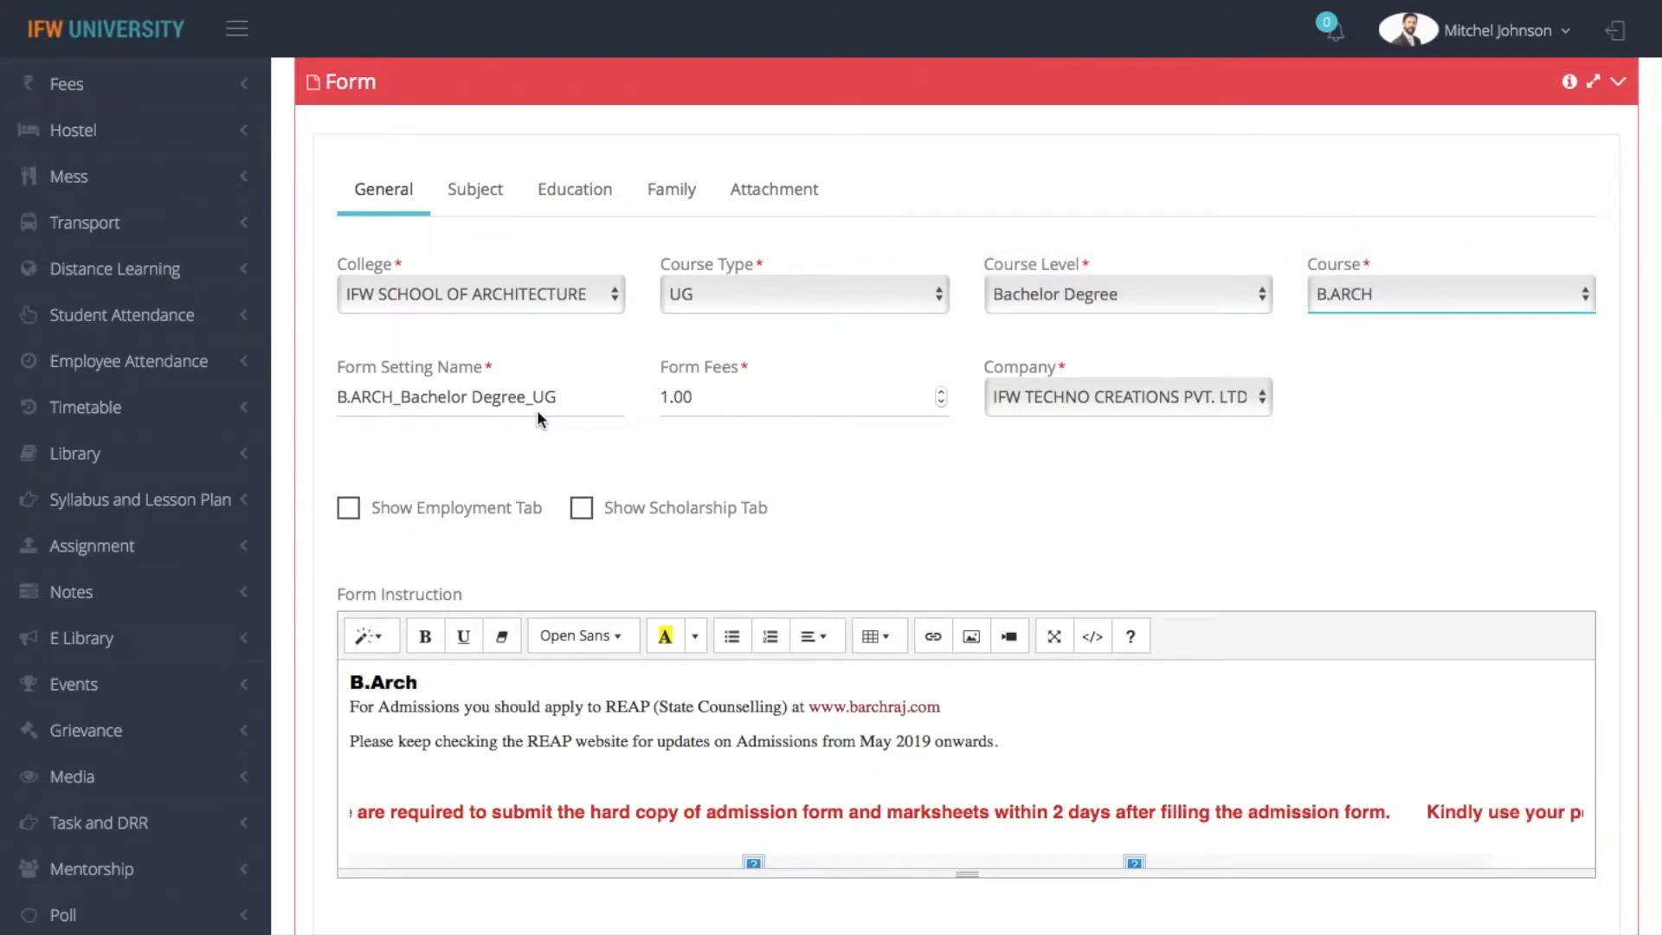
Set the form fees to 1000.00 and select IFW TECHNO CREATIONS PVT. LTD. as the company
click(572, 409)
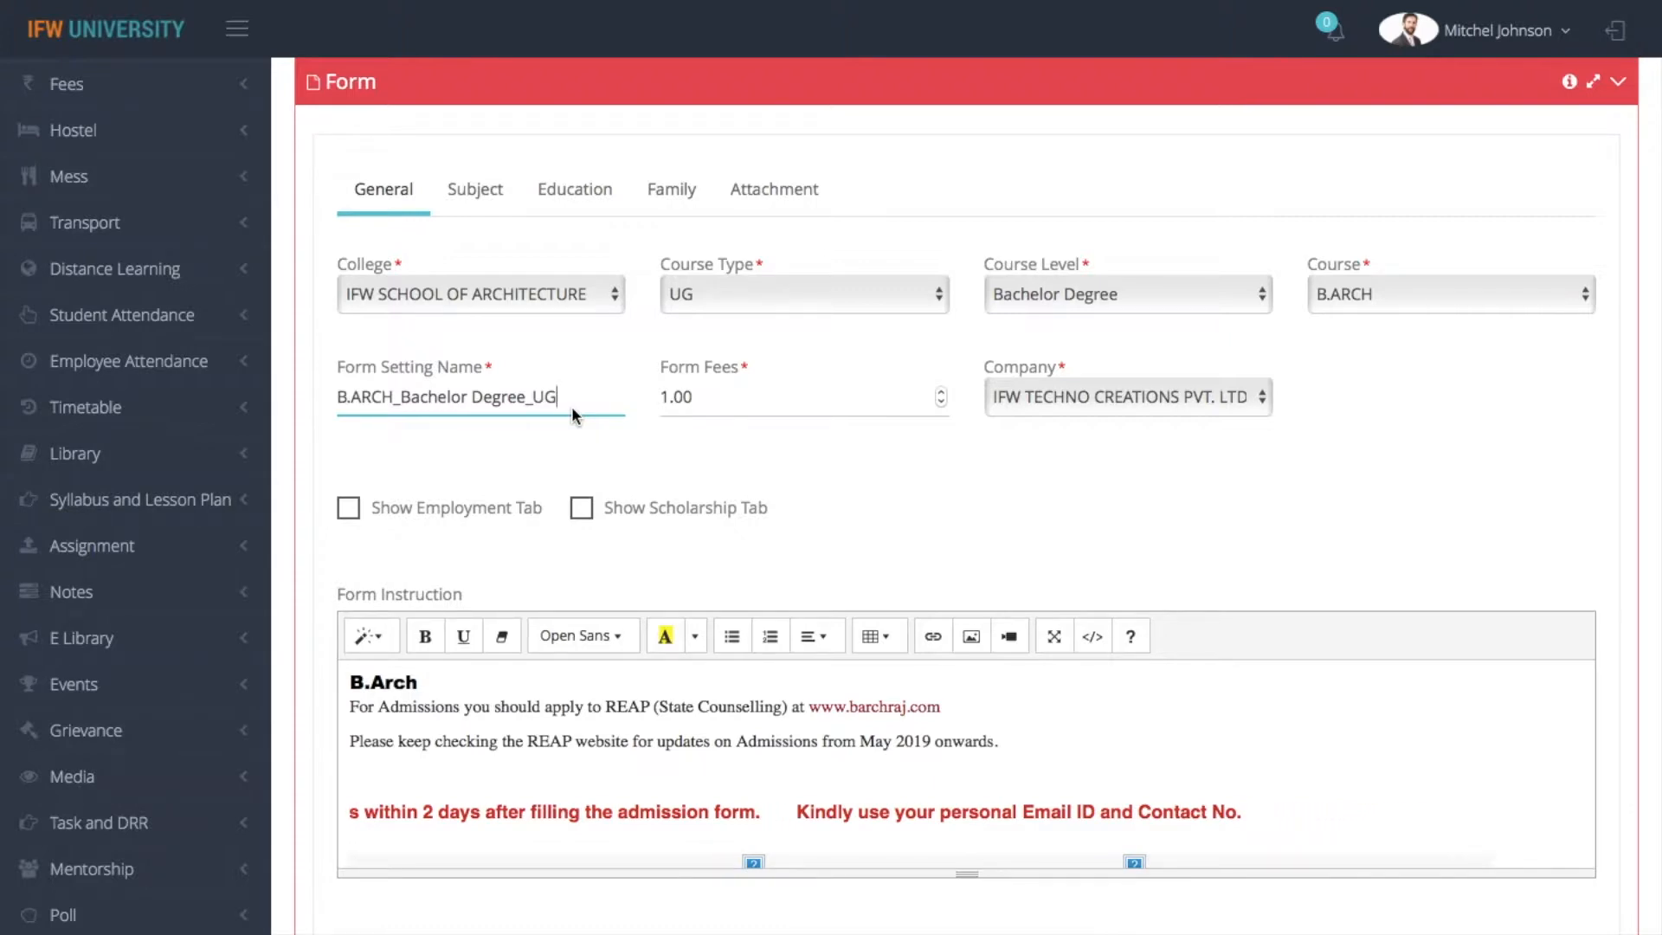
click(759, 398)
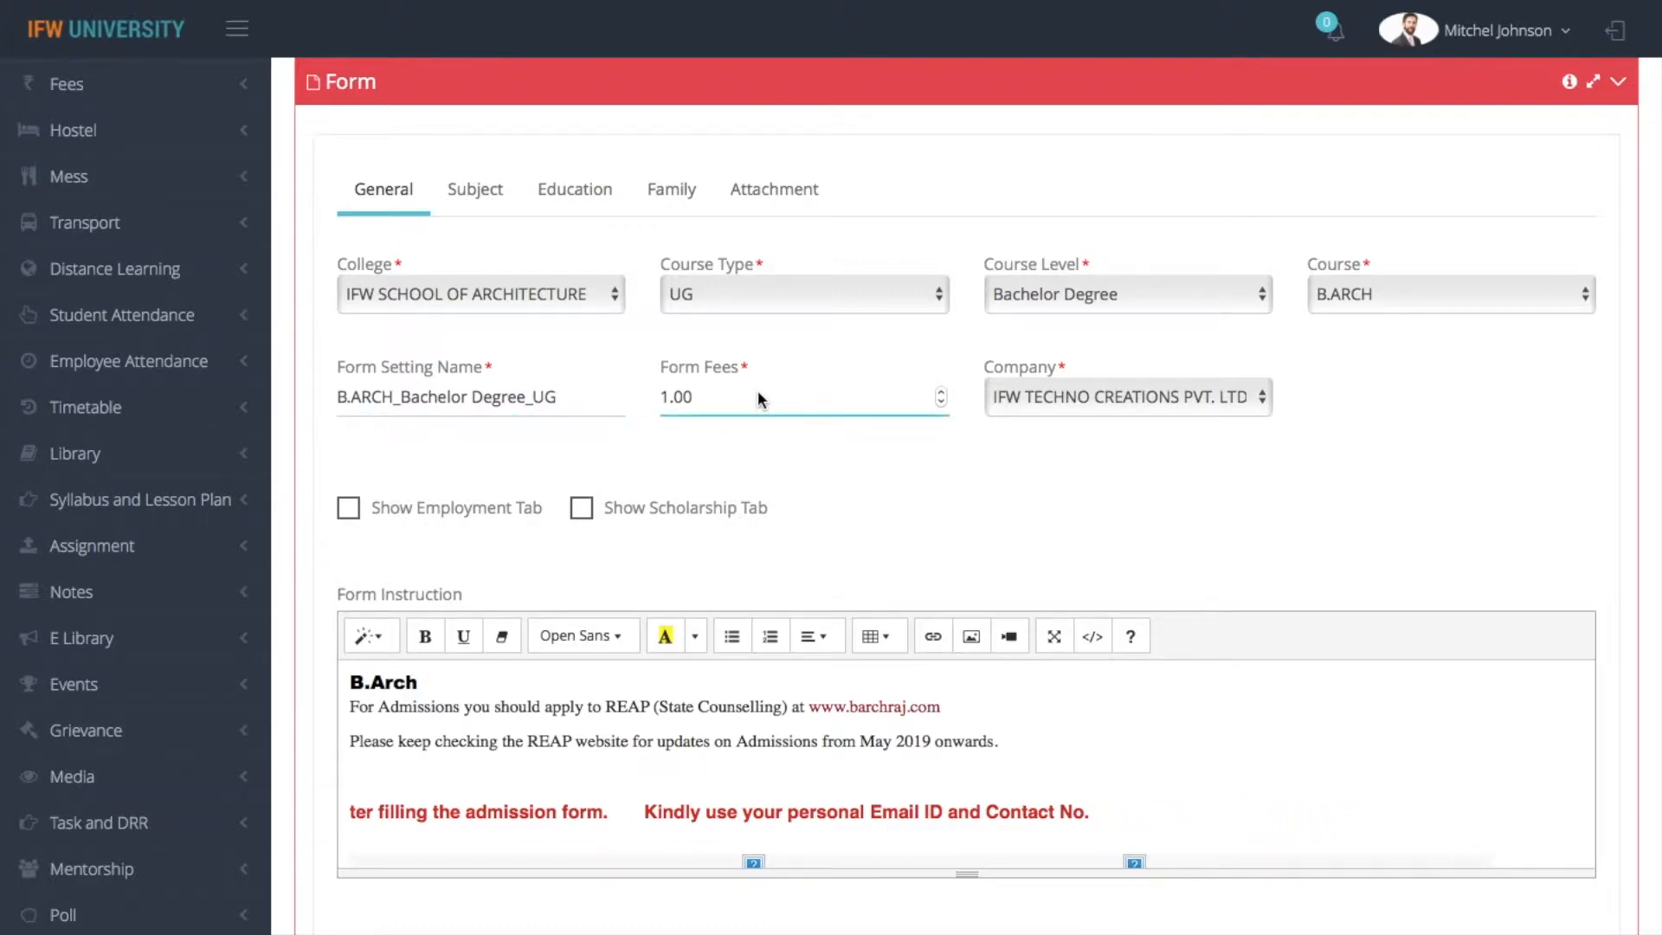
click(668, 398)
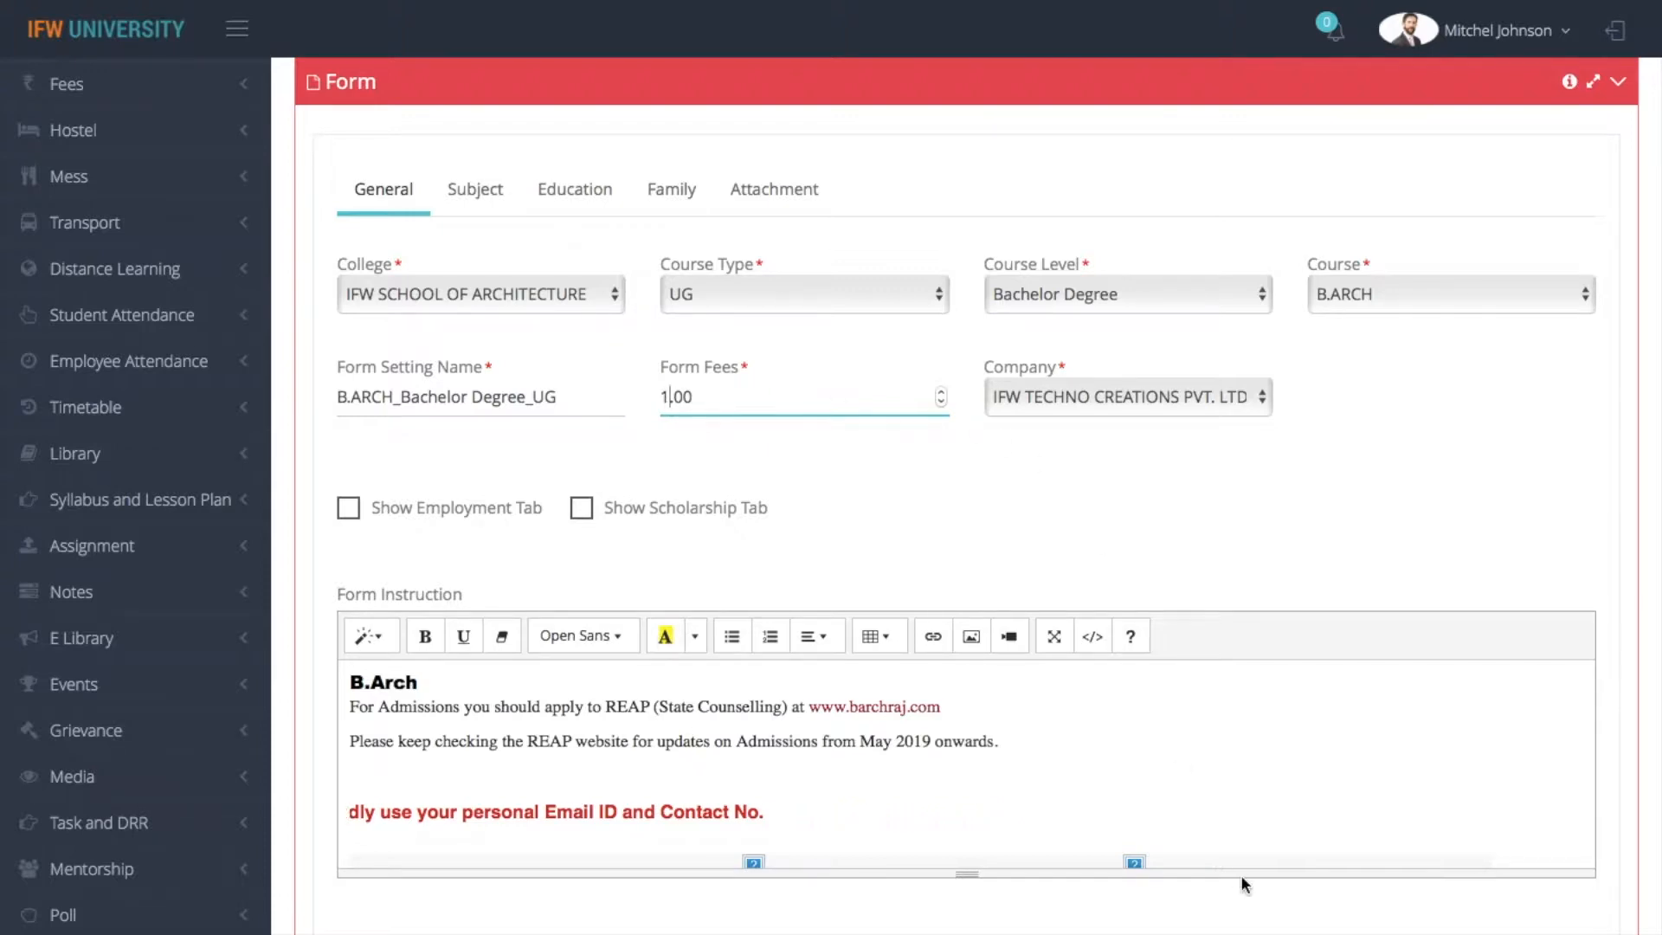
text(000)
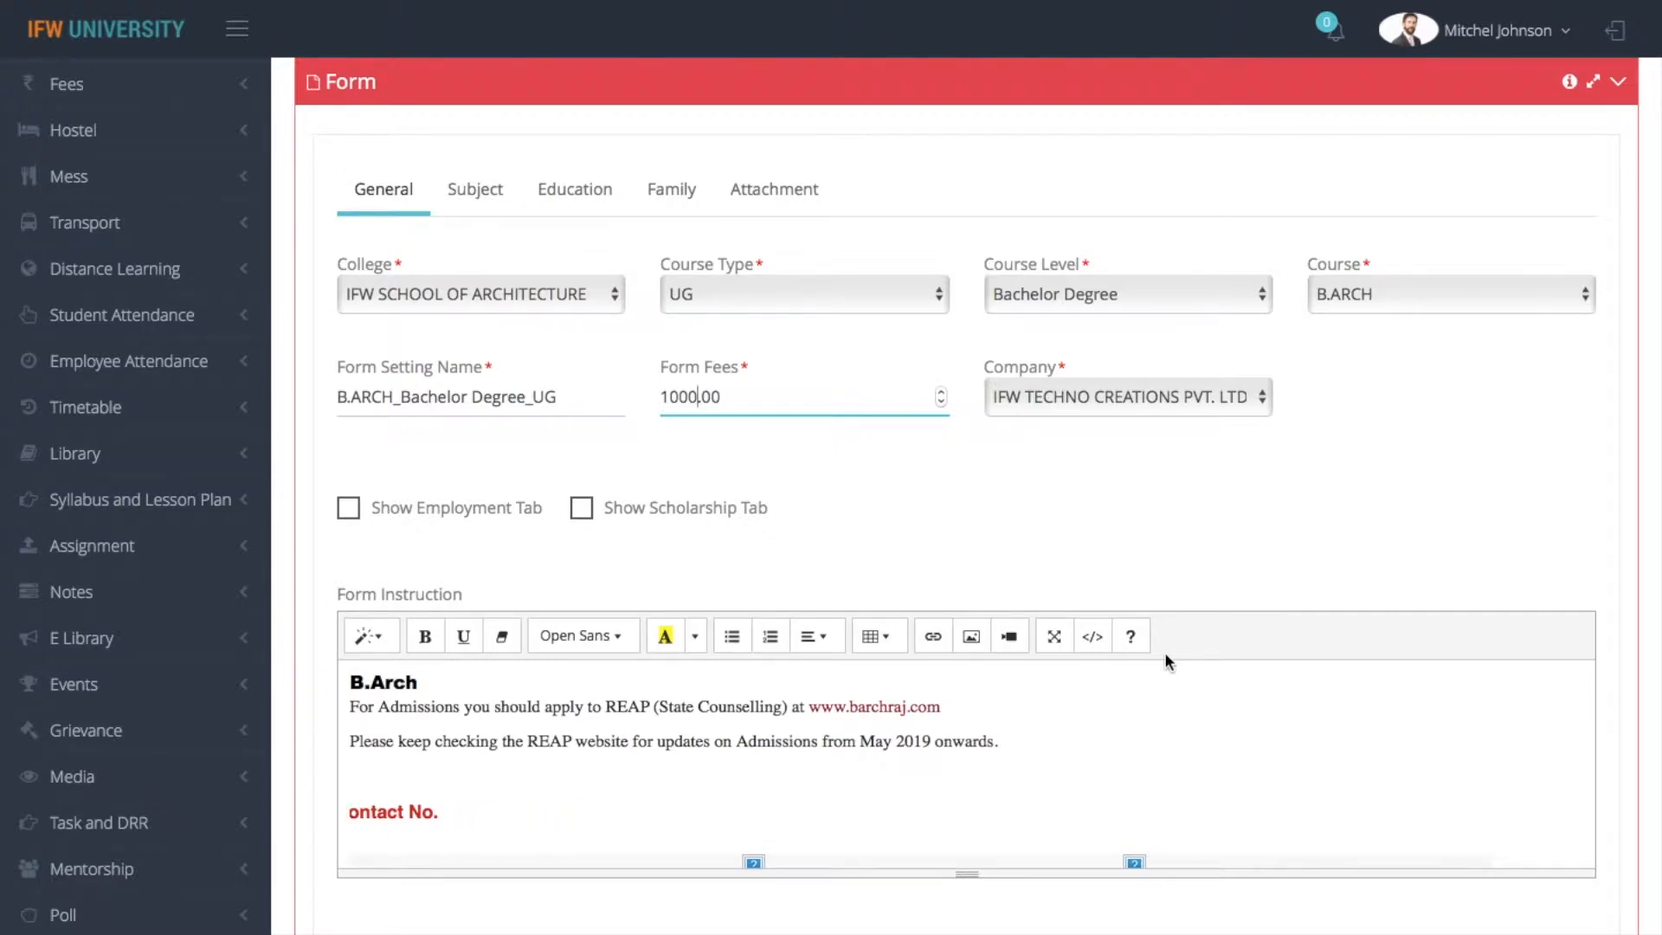
click(975, 507)
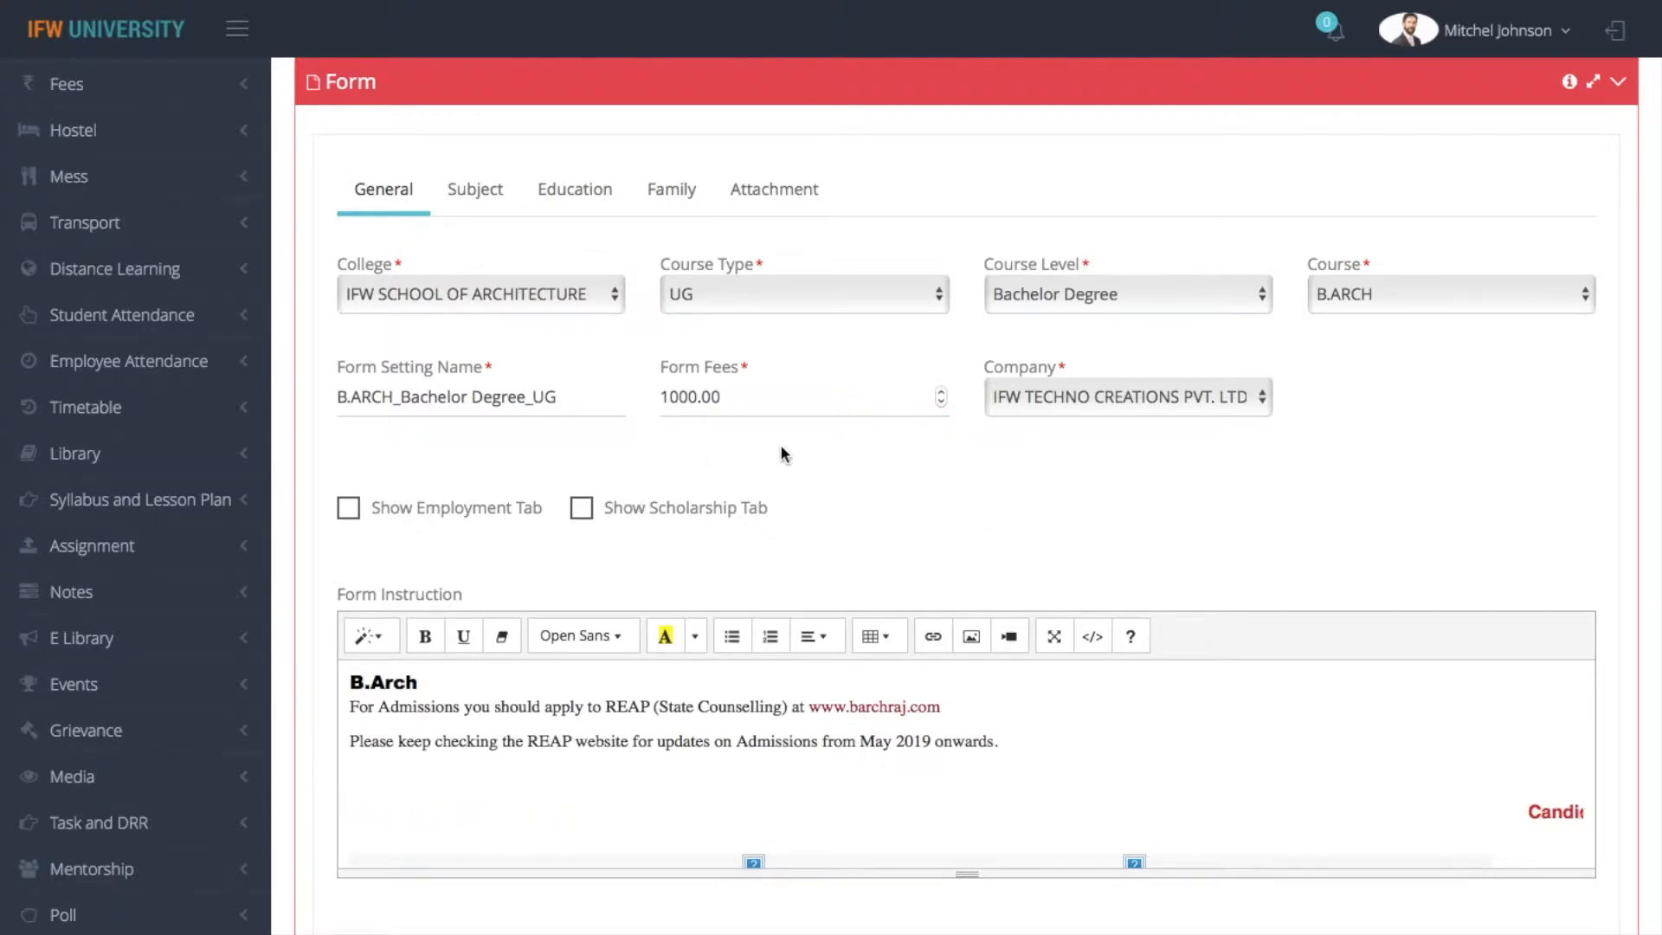
click(1064, 405)
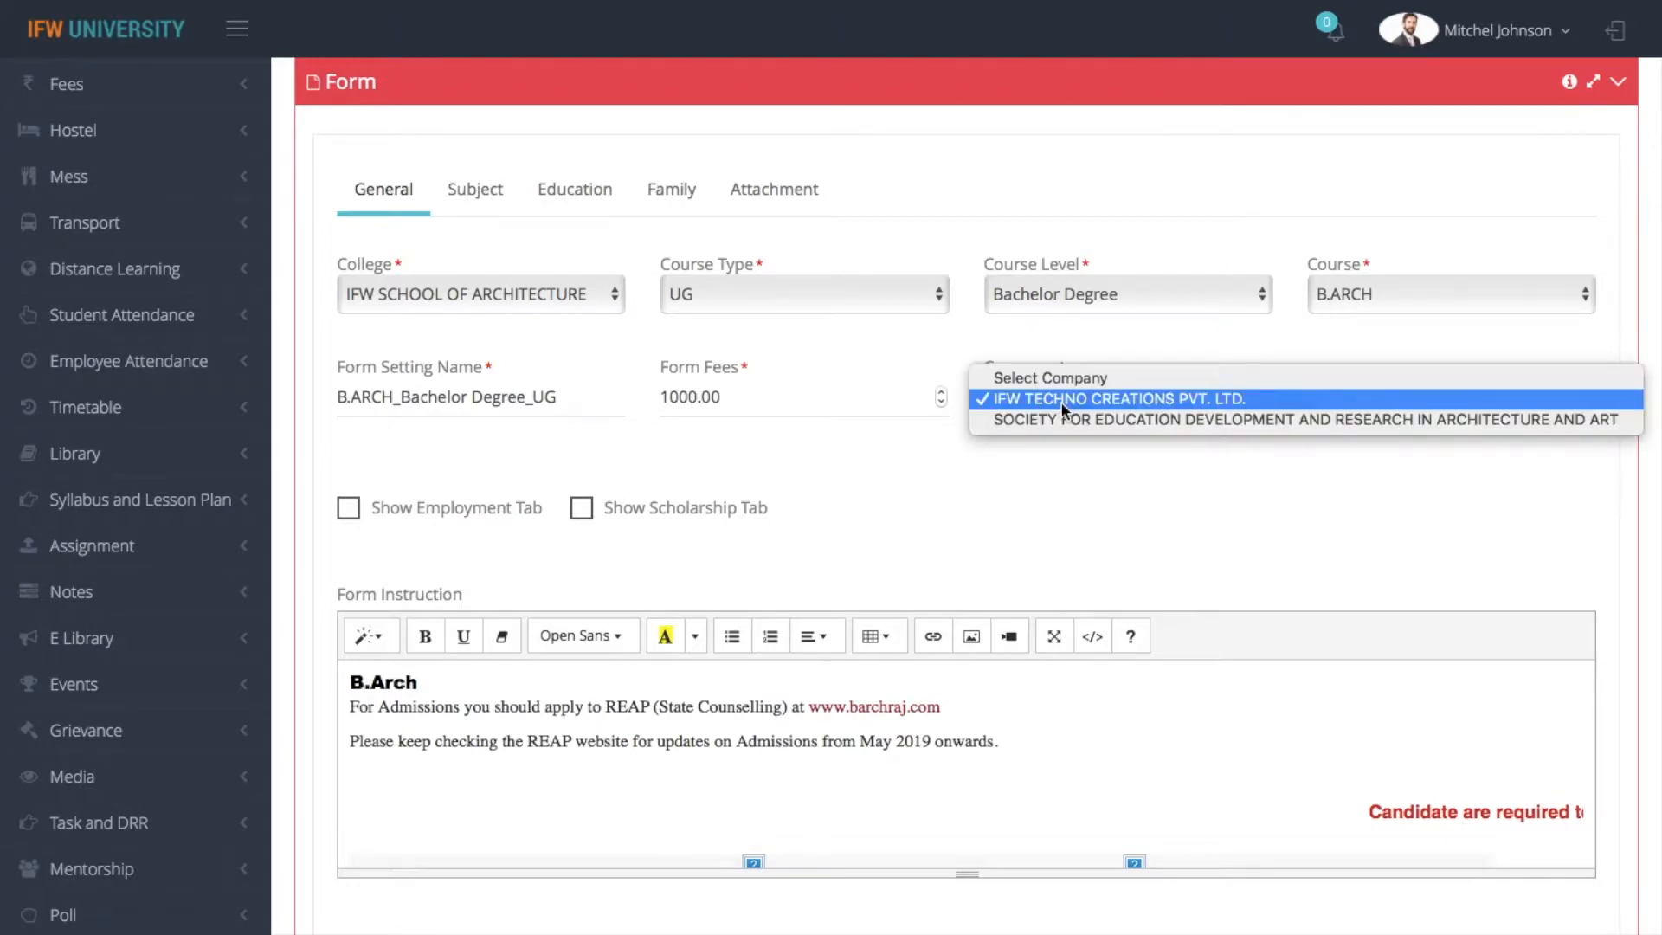
click(1063, 401)
click(987, 453)
Review the form instruction, note and payment declaration texts in the general section of the form
scroll(987, 453, down, 1)
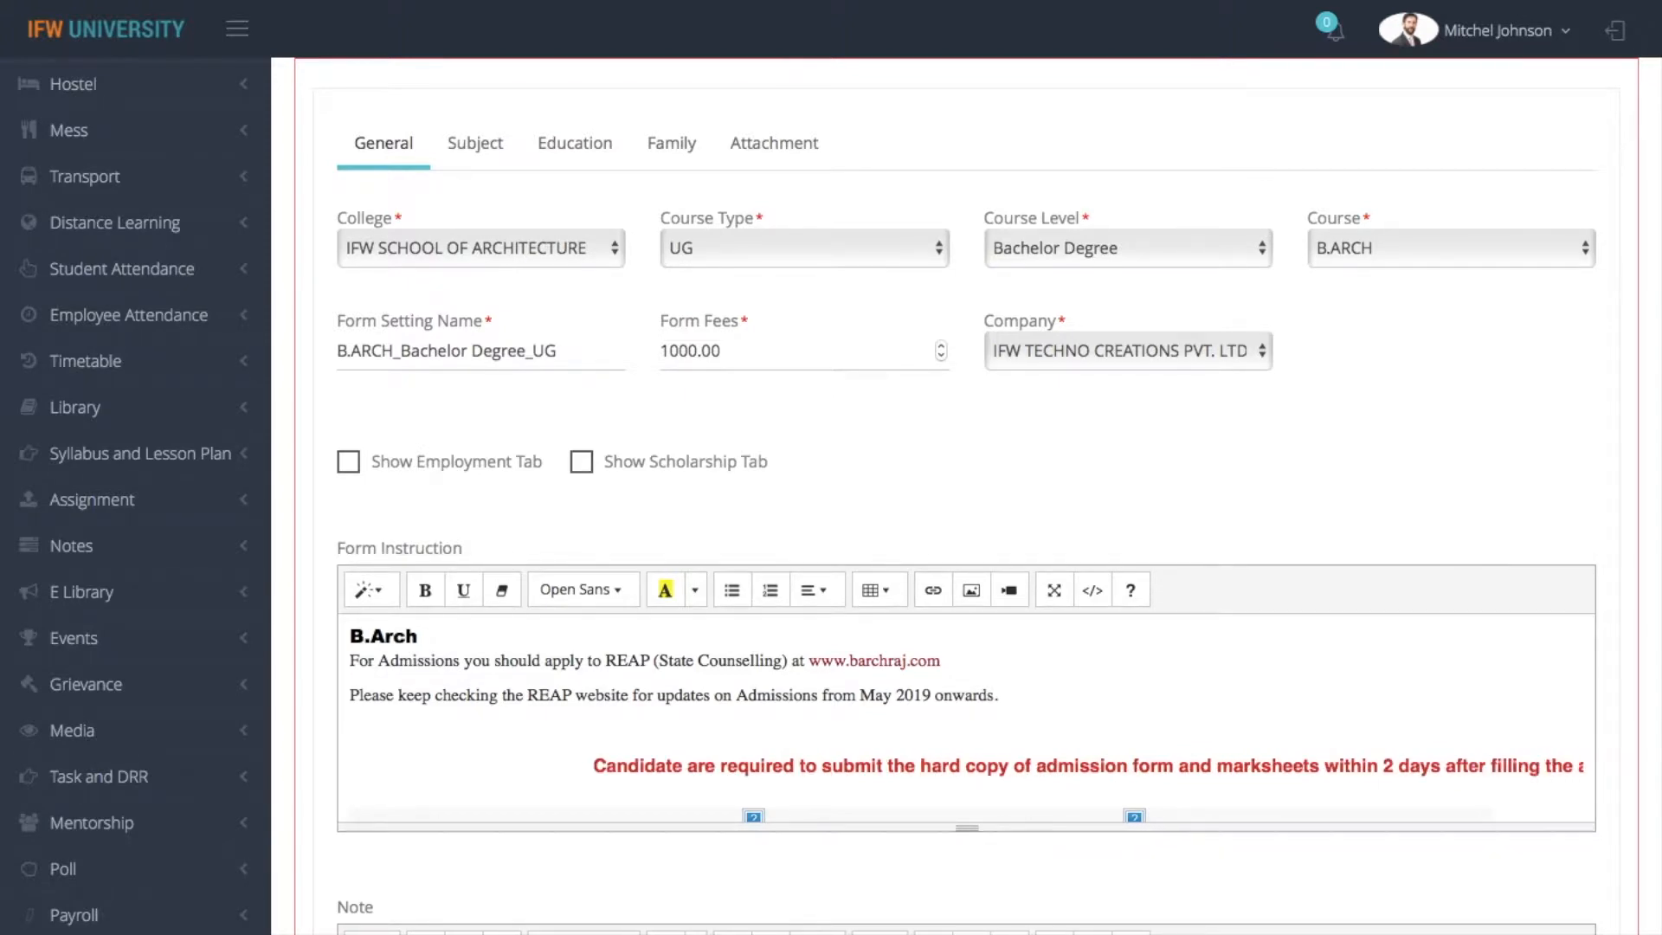
scroll(966, 493, down, 3)
scroll(600, 278, up, 1)
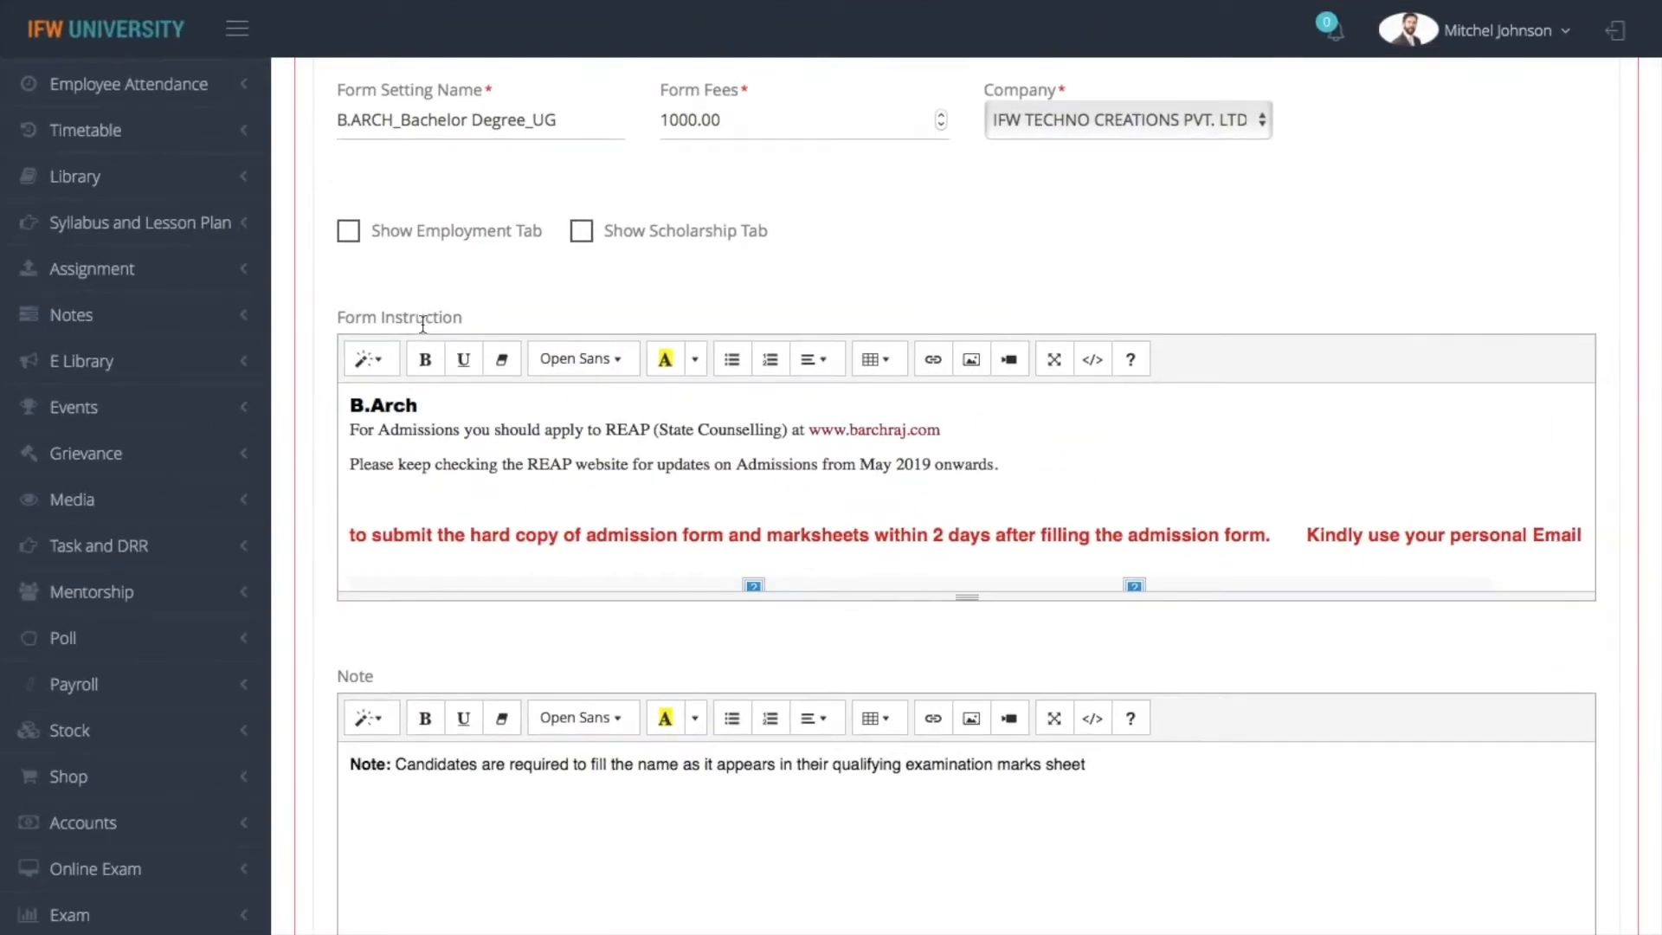
scroll(422, 325, down, 4)
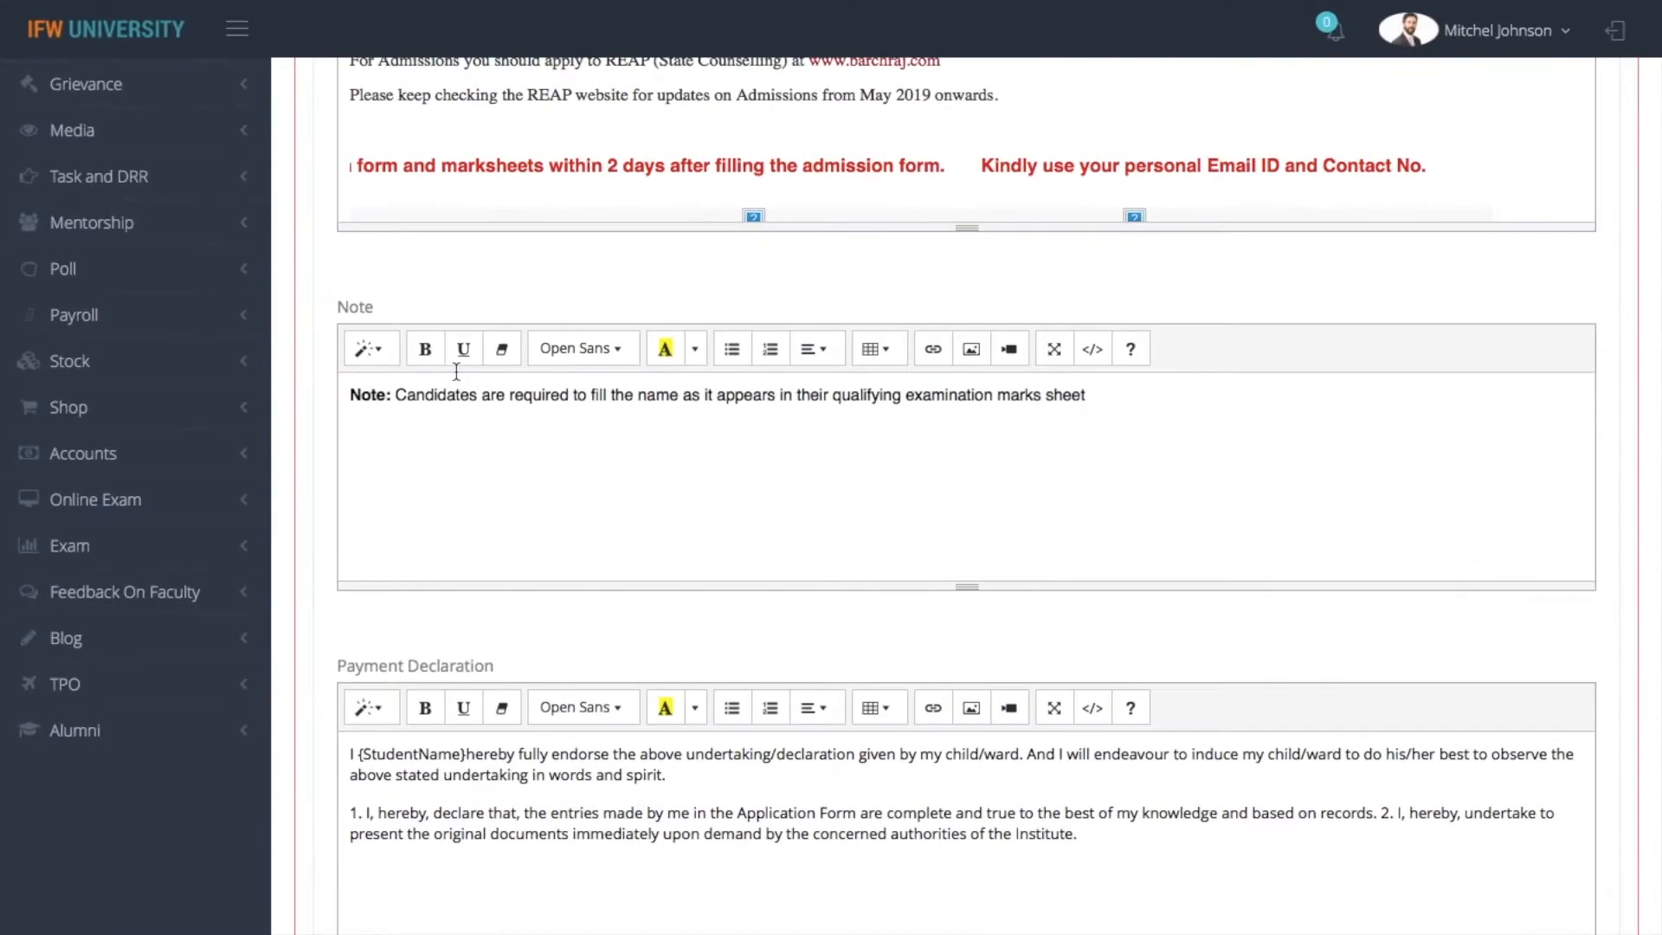
scroll(456, 372, down, 3)
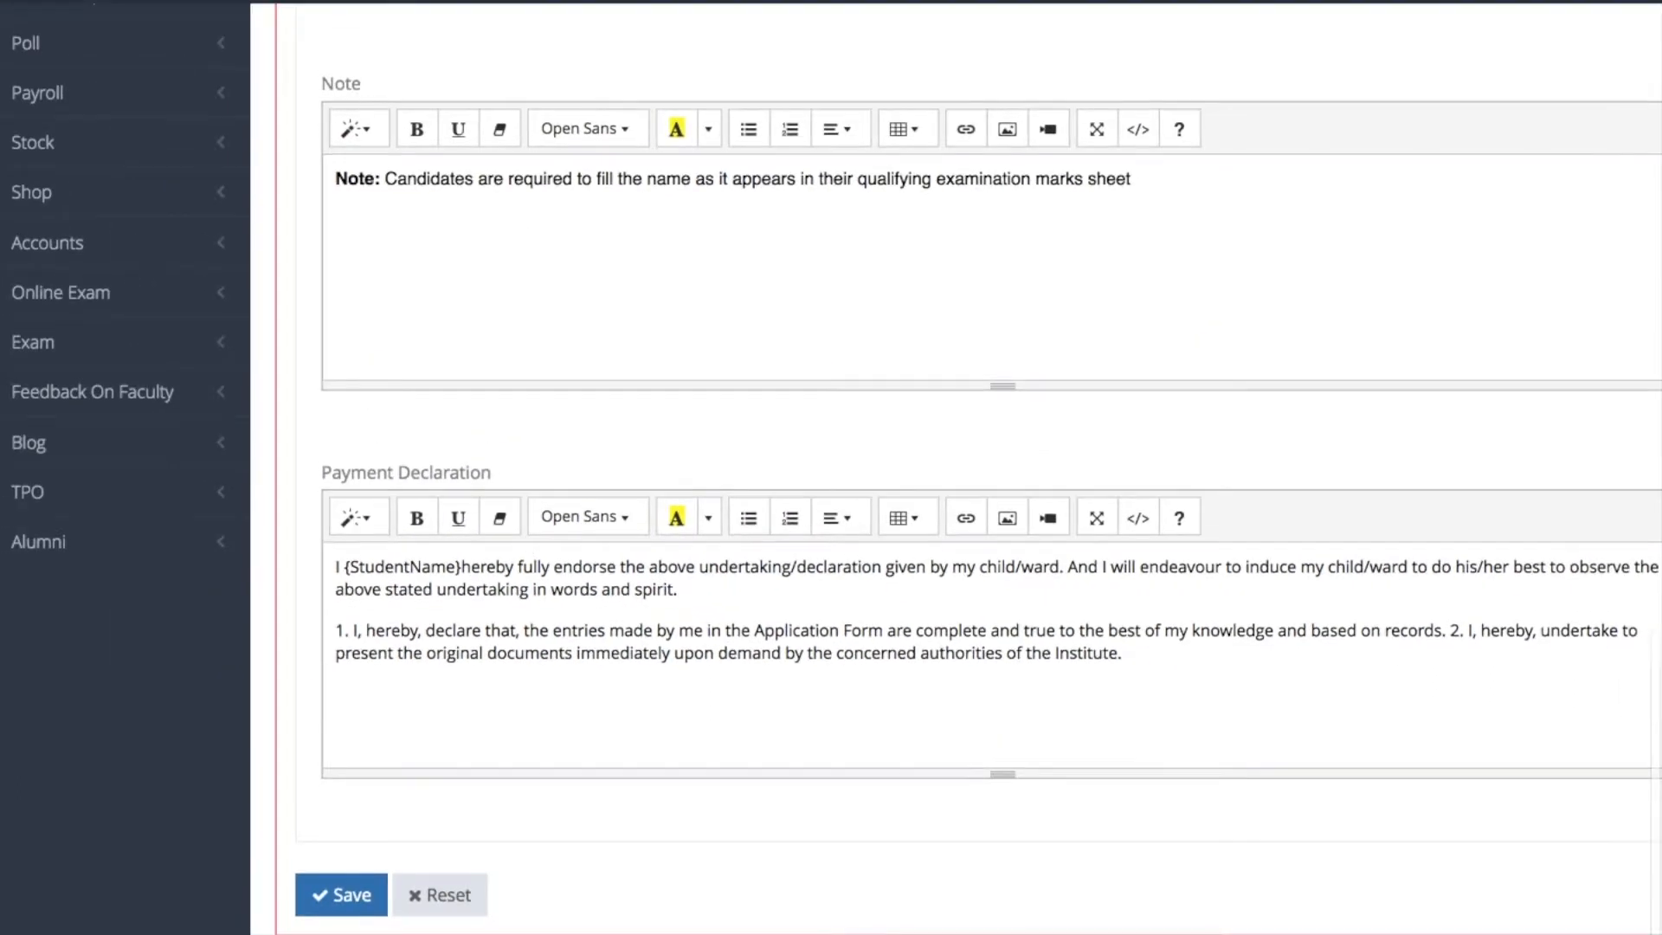
scroll(991, 467, up, 8)
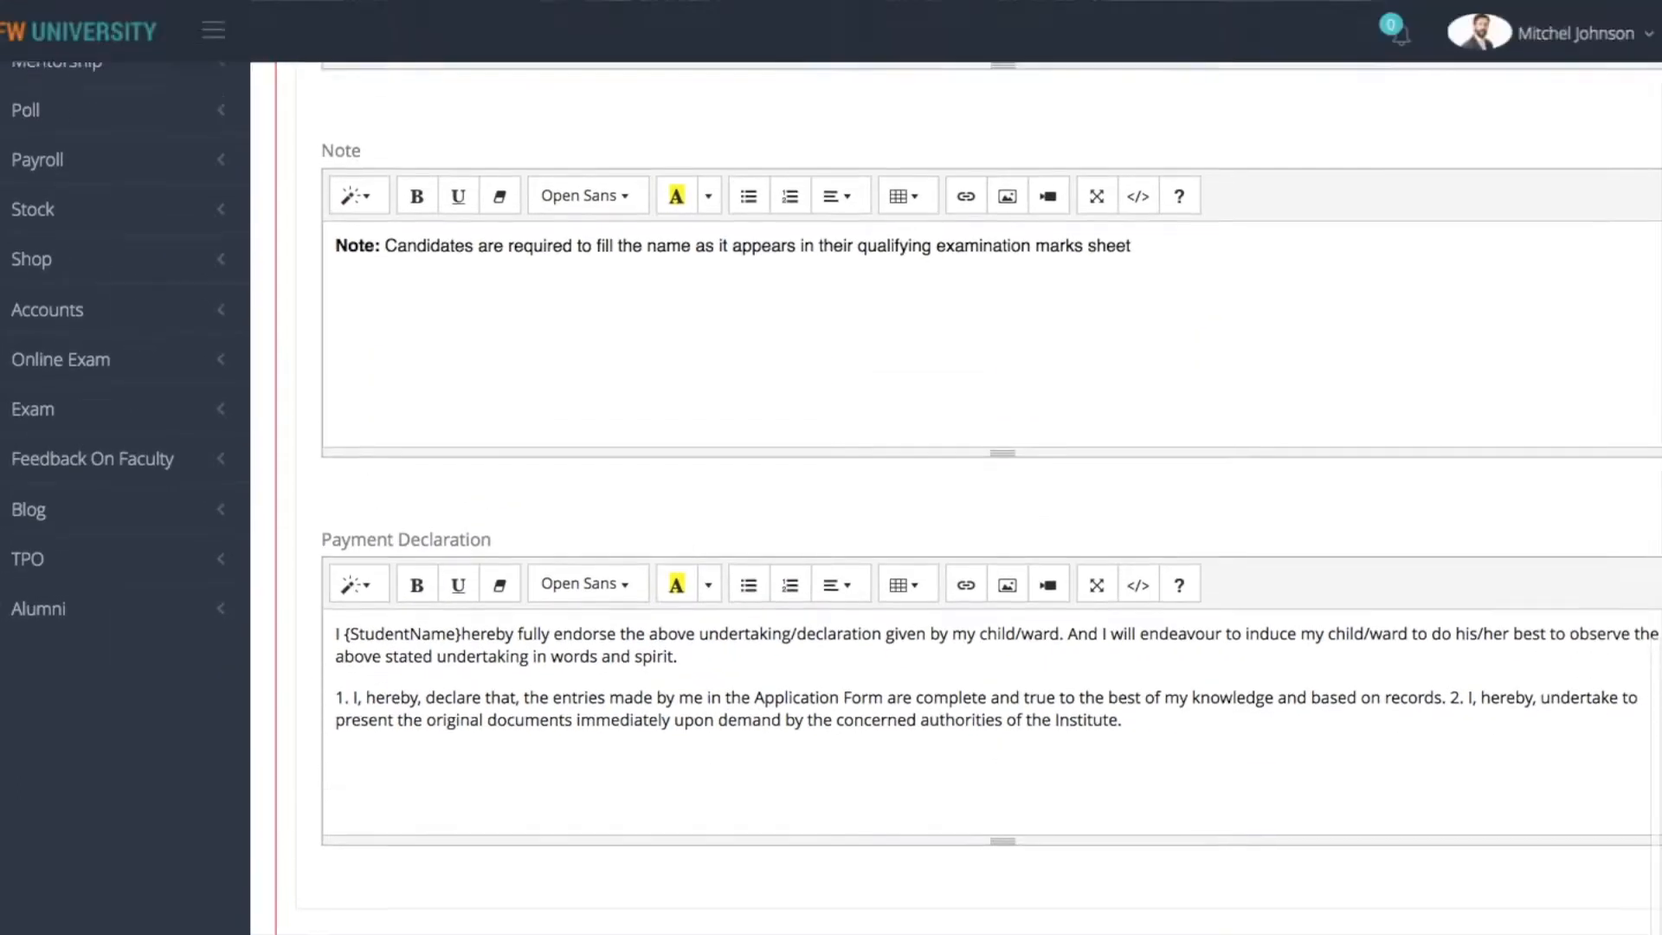
scroll(542, 313, up, 2)
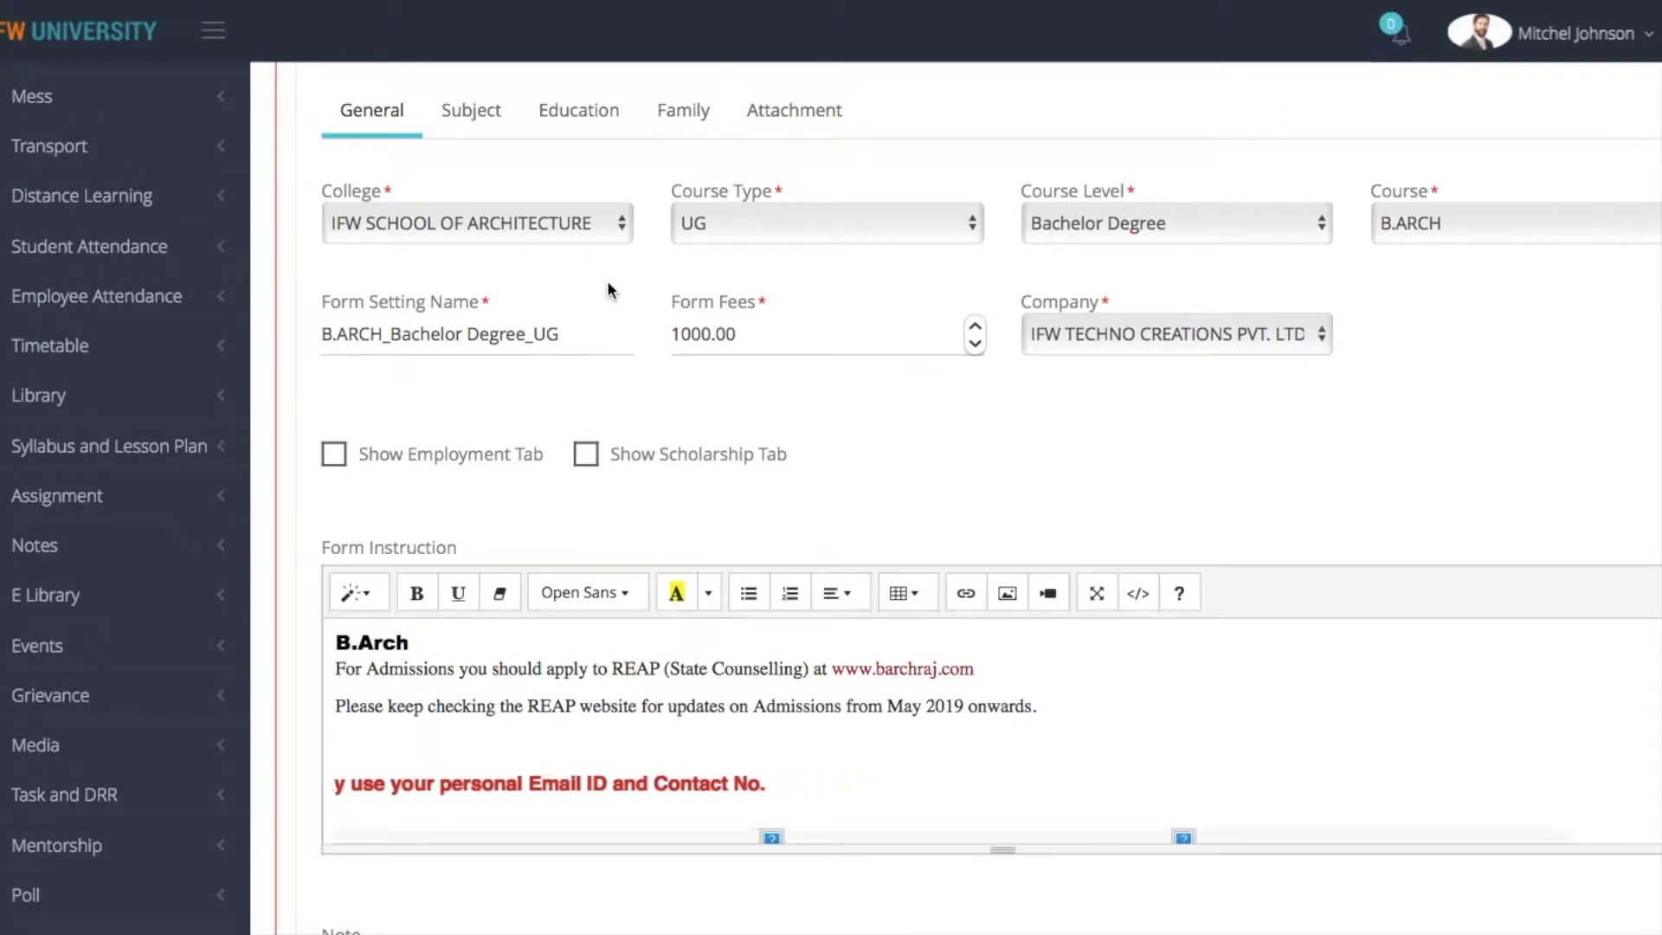
Add the subject COMPUTER APPLICATION-II from the B.ARCH. subject group to the form setting's subjects
click(485, 116)
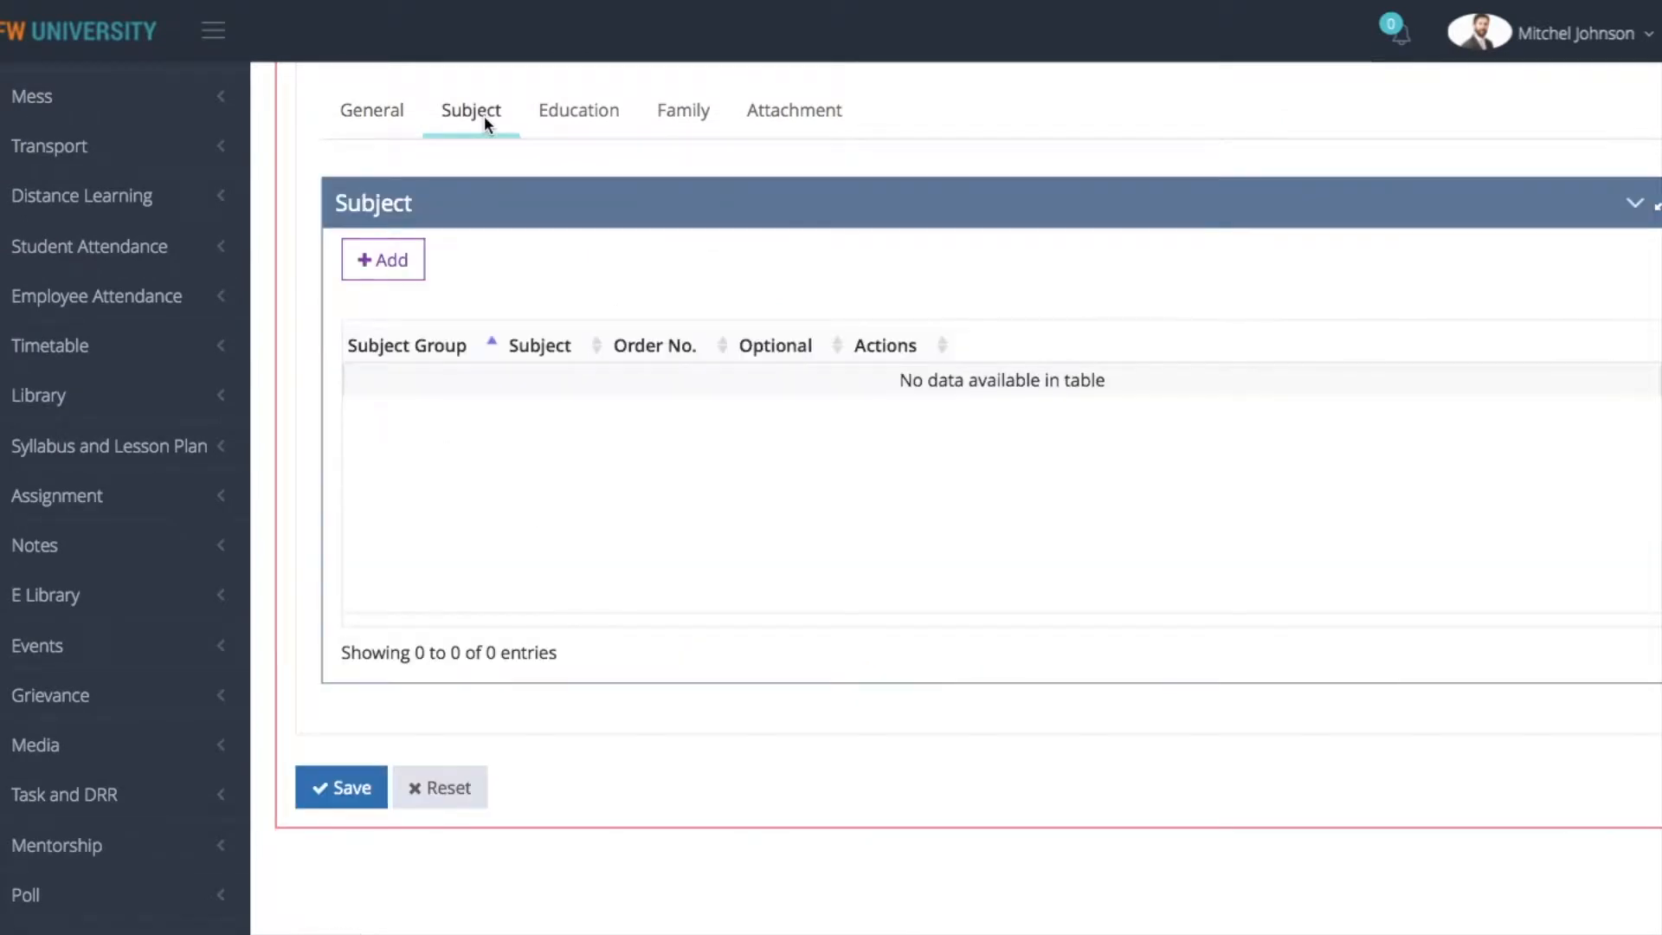
click(401, 256)
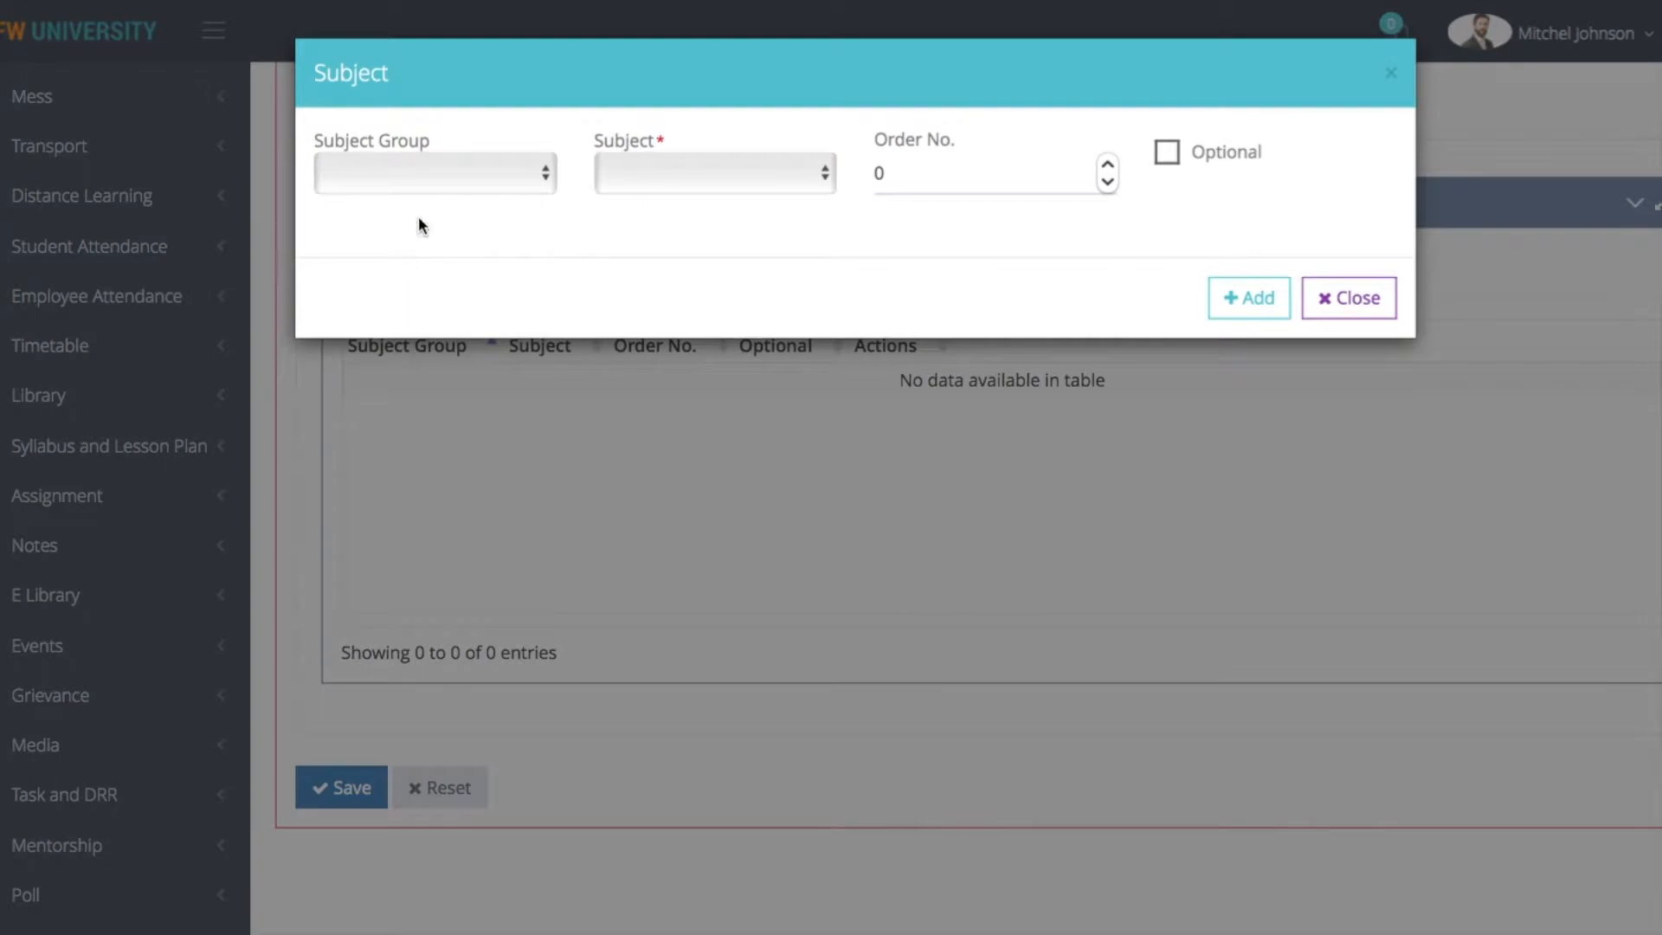
click(415, 169)
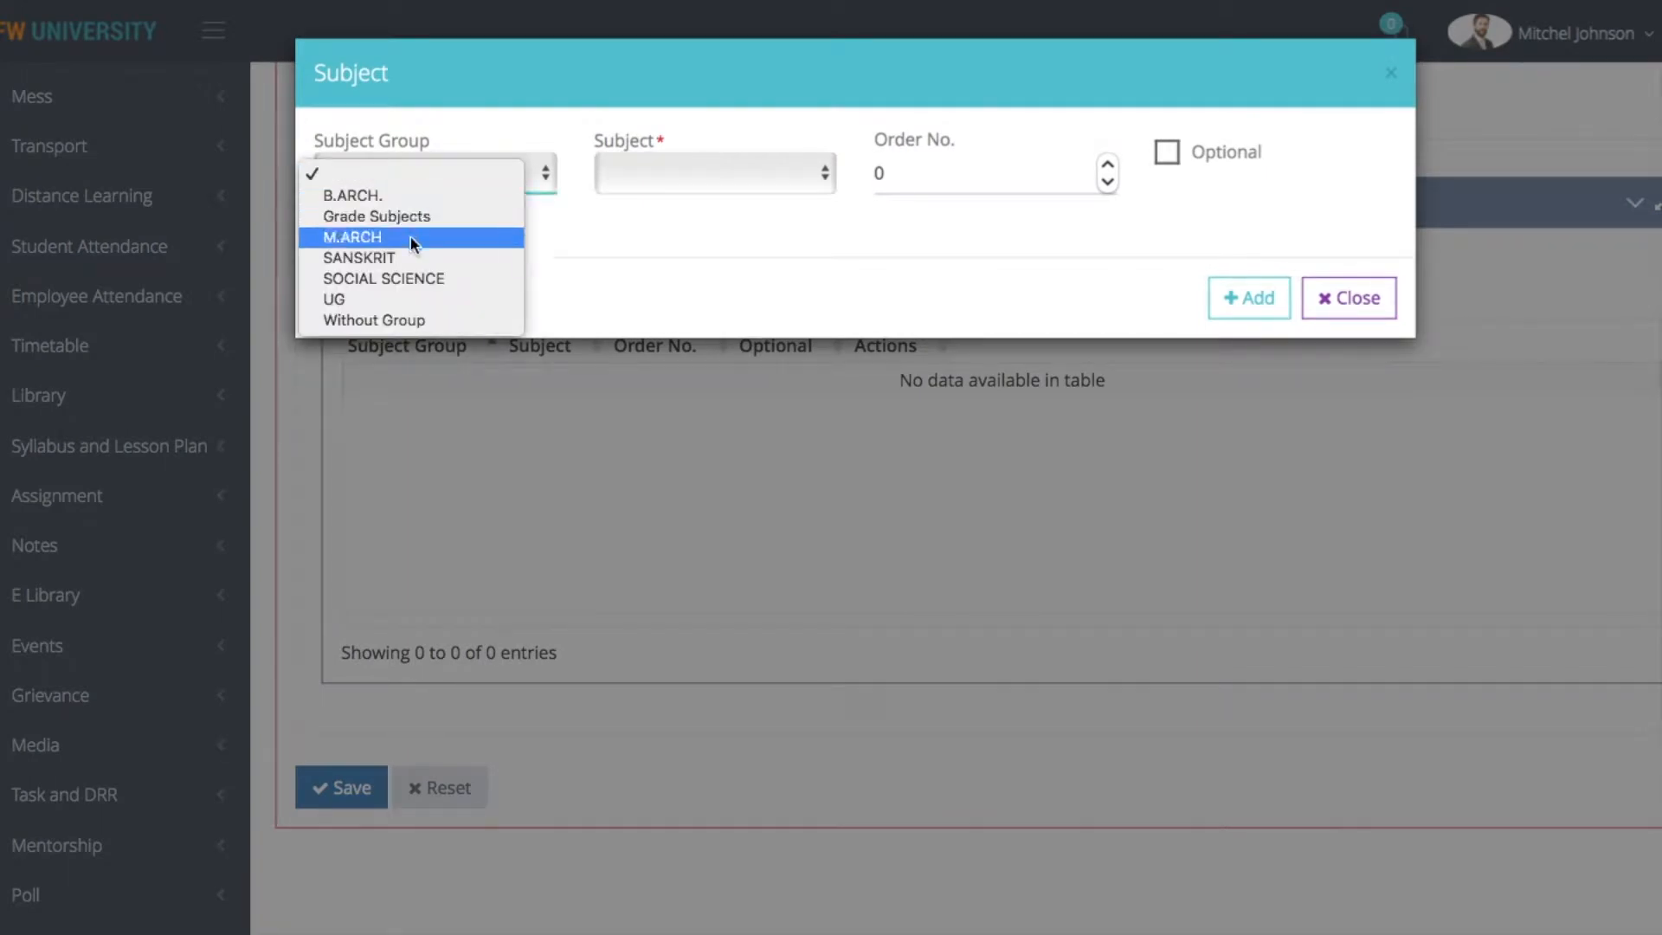
click(422, 194)
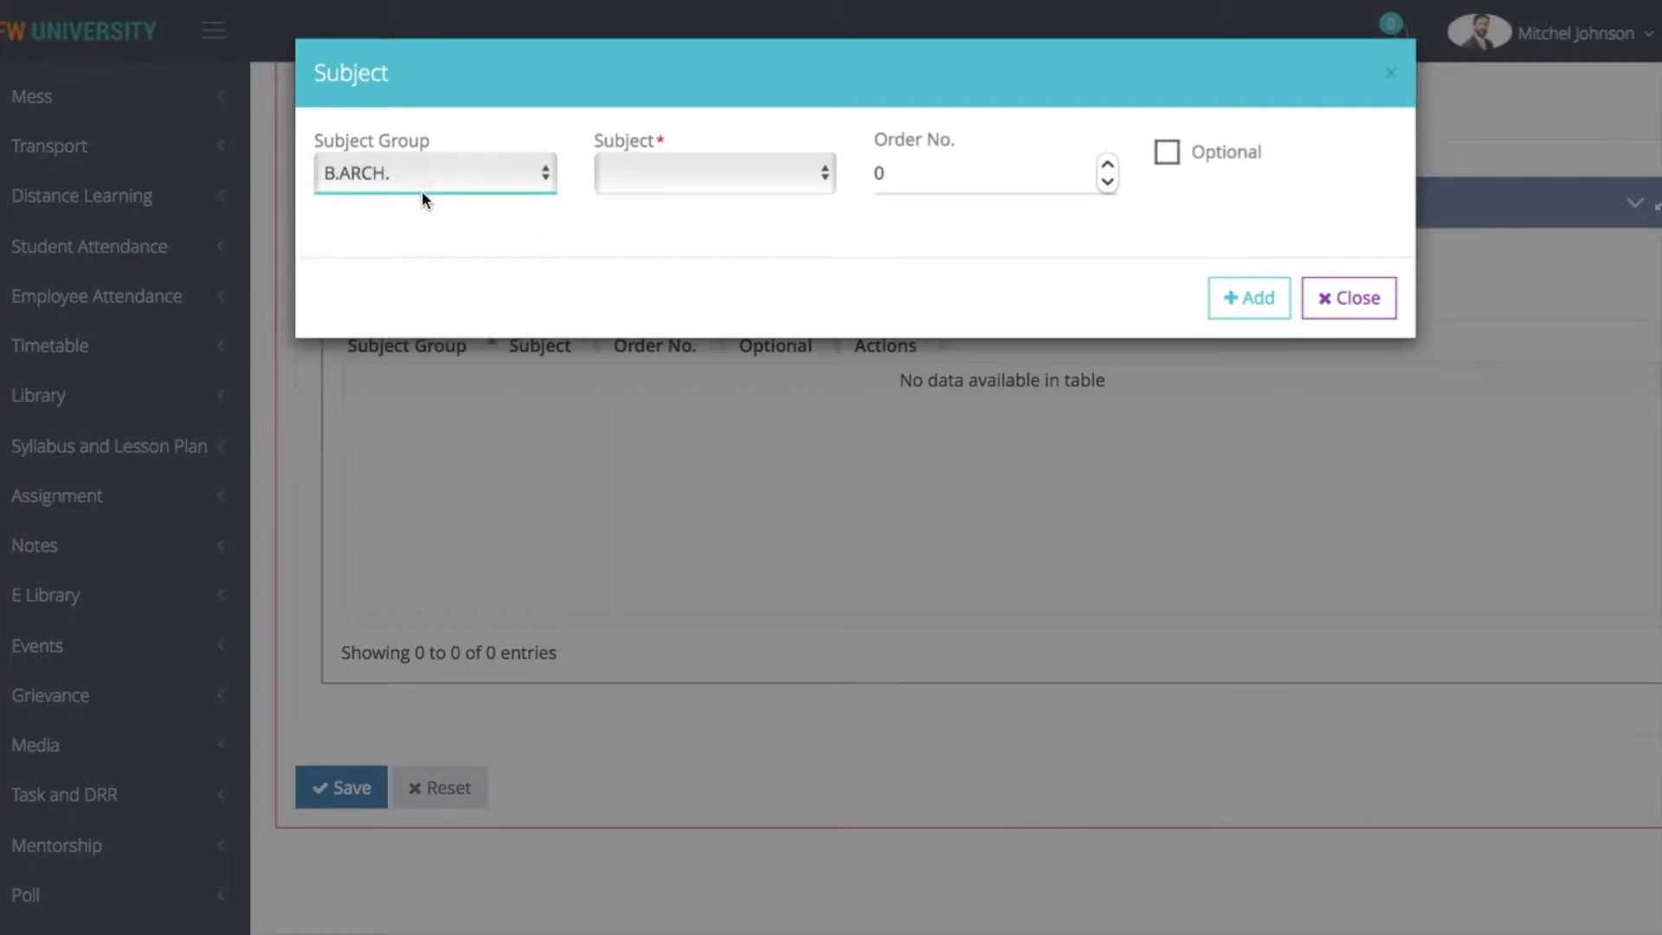
click(692, 165)
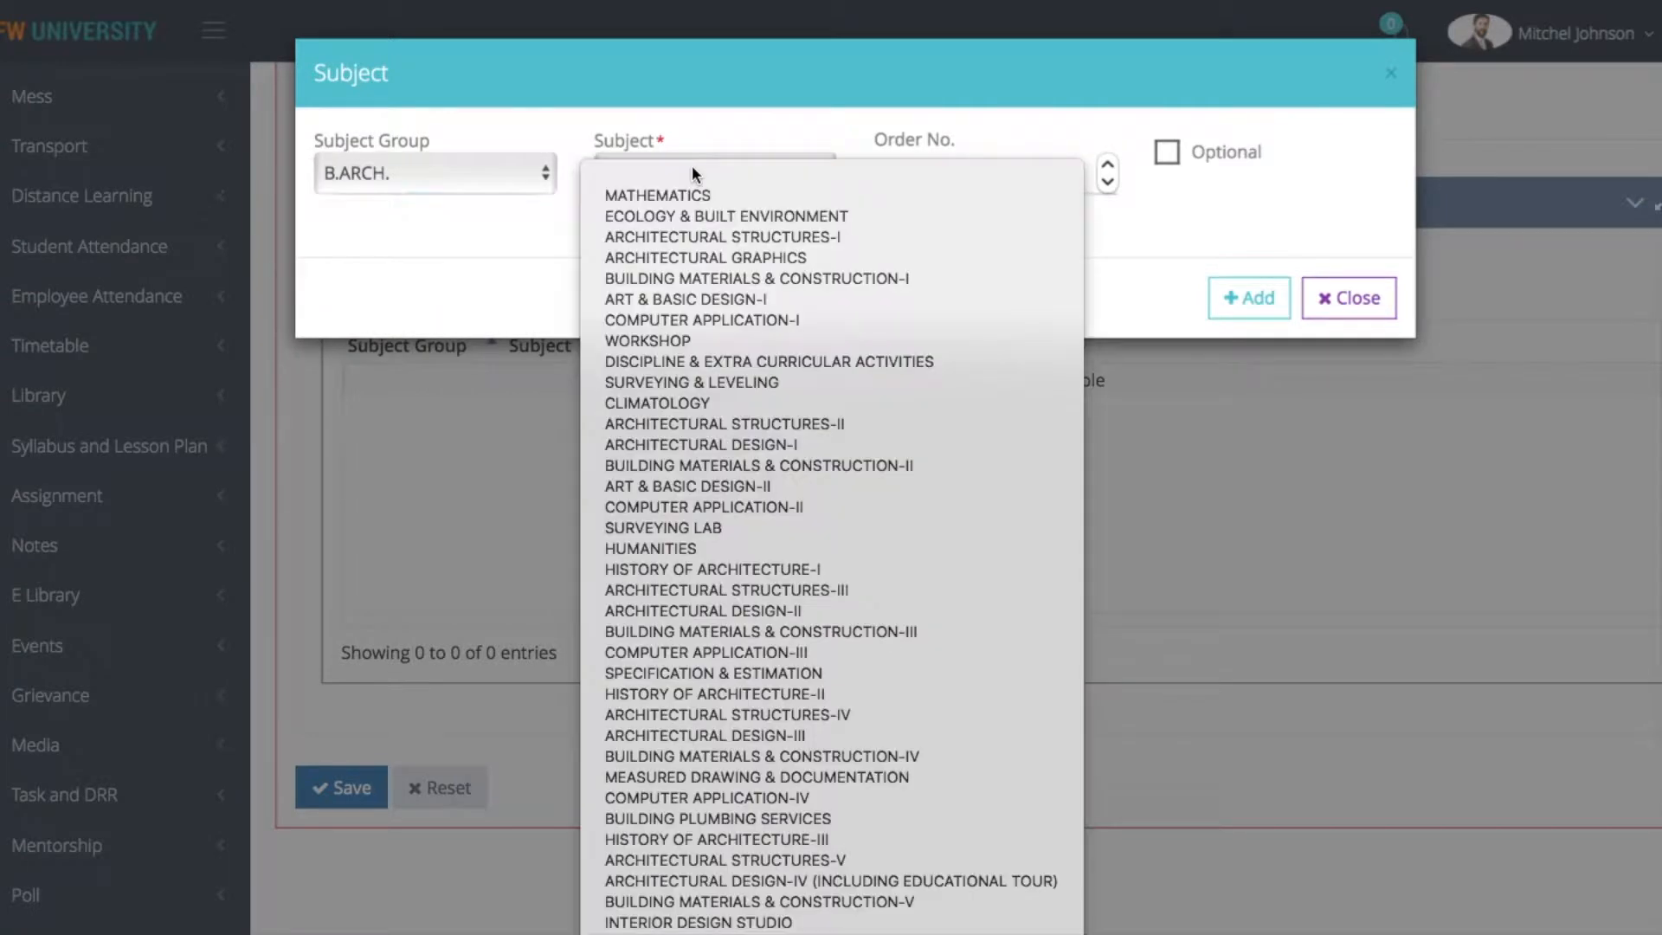
click(717, 499)
click(1252, 295)
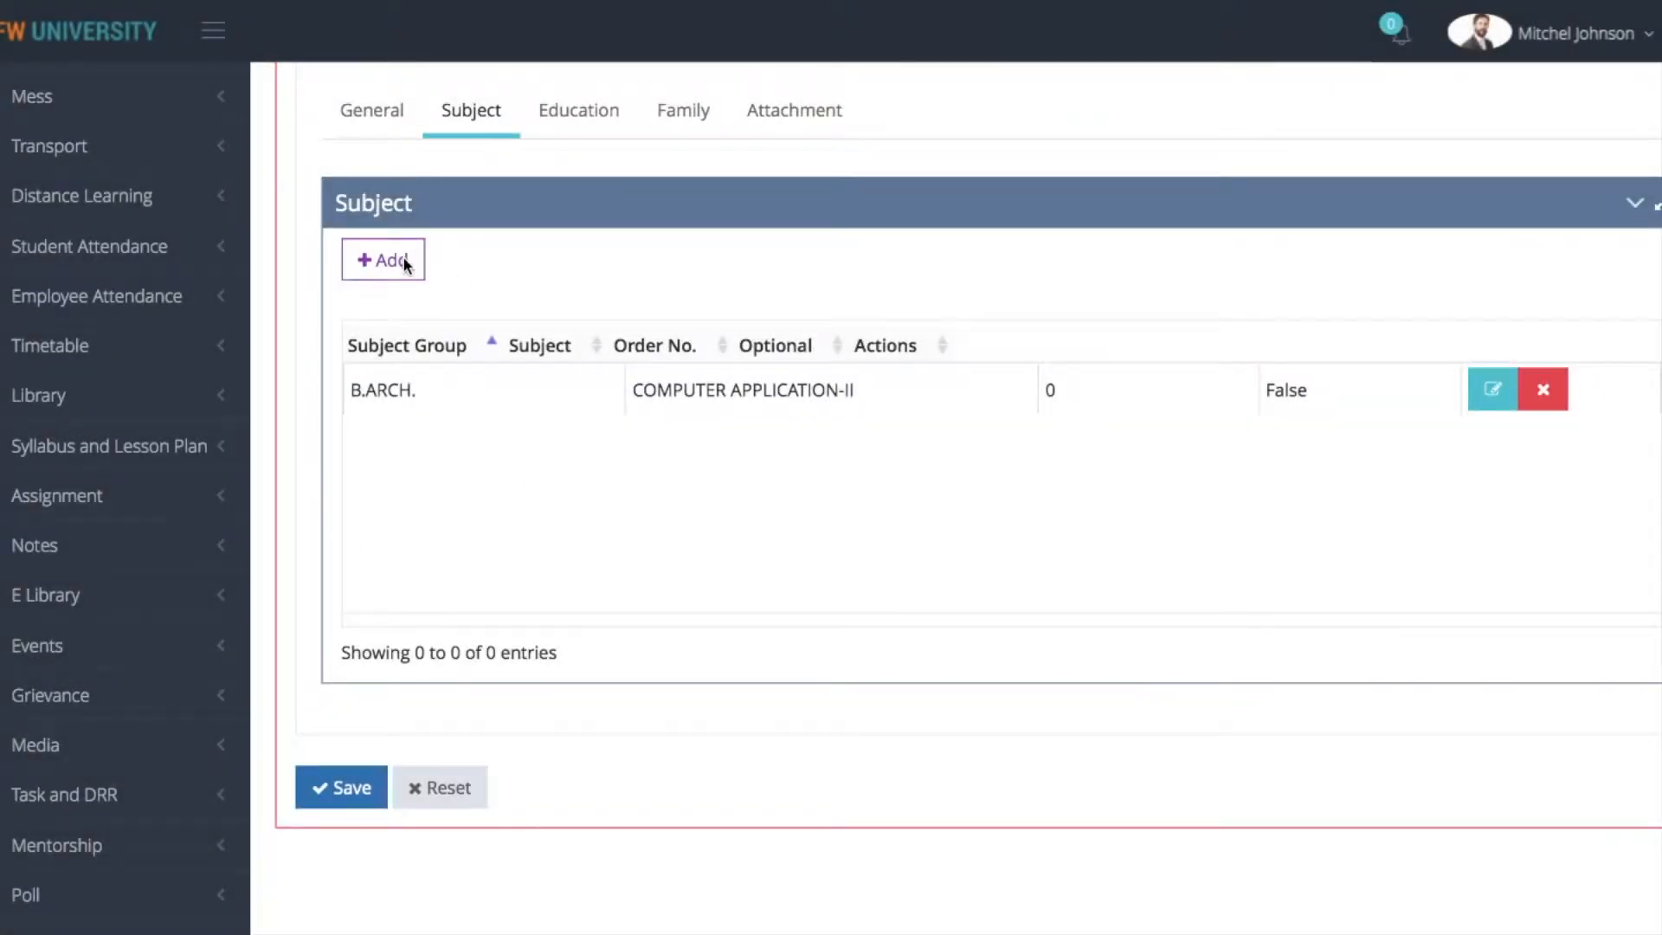
Add the subject ECOLOGY & BUILT ENVIRONMENT from the B.ARCH. subject group to the form setting's subjects
click(403, 261)
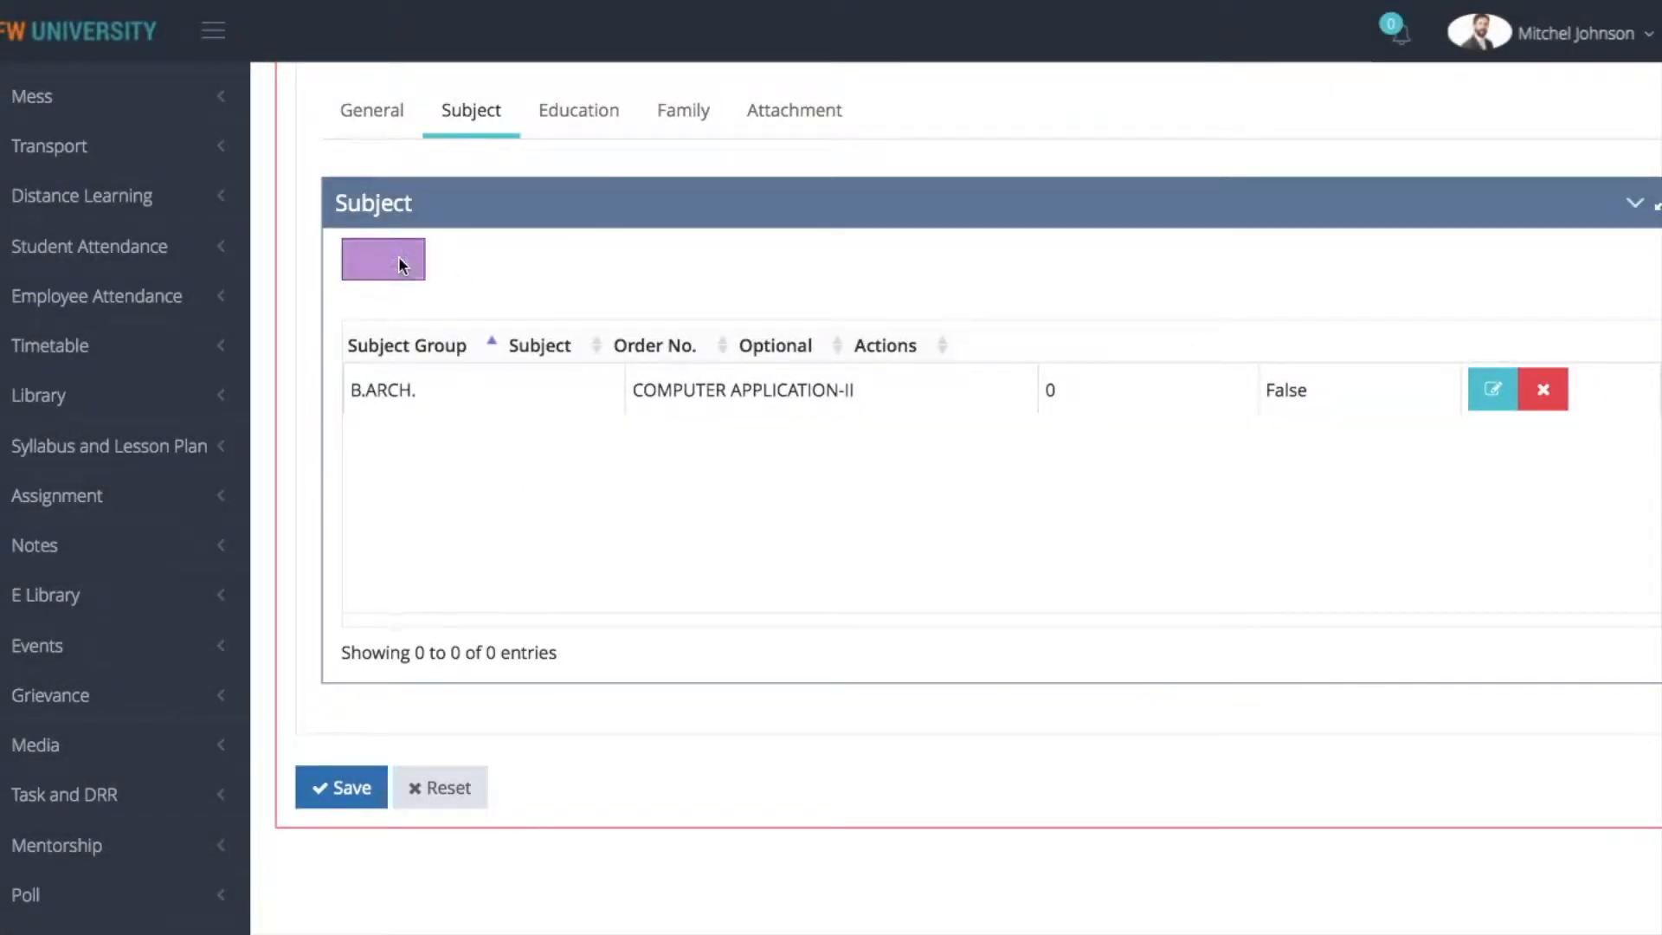
click(392, 173)
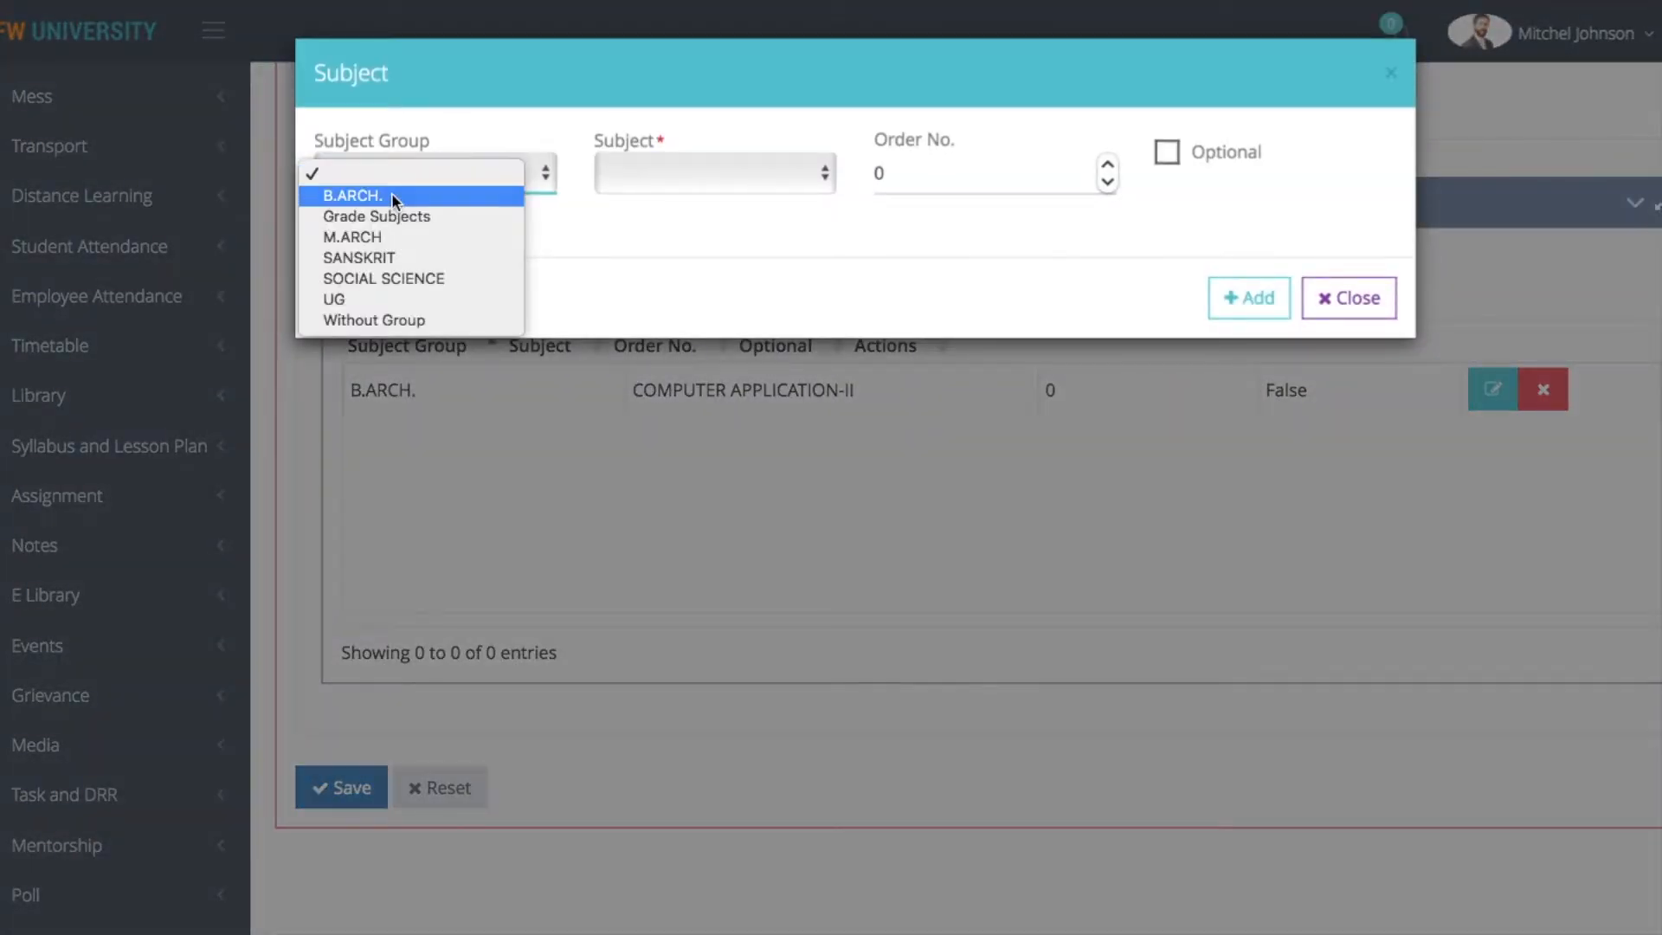
click(391, 194)
click(720, 178)
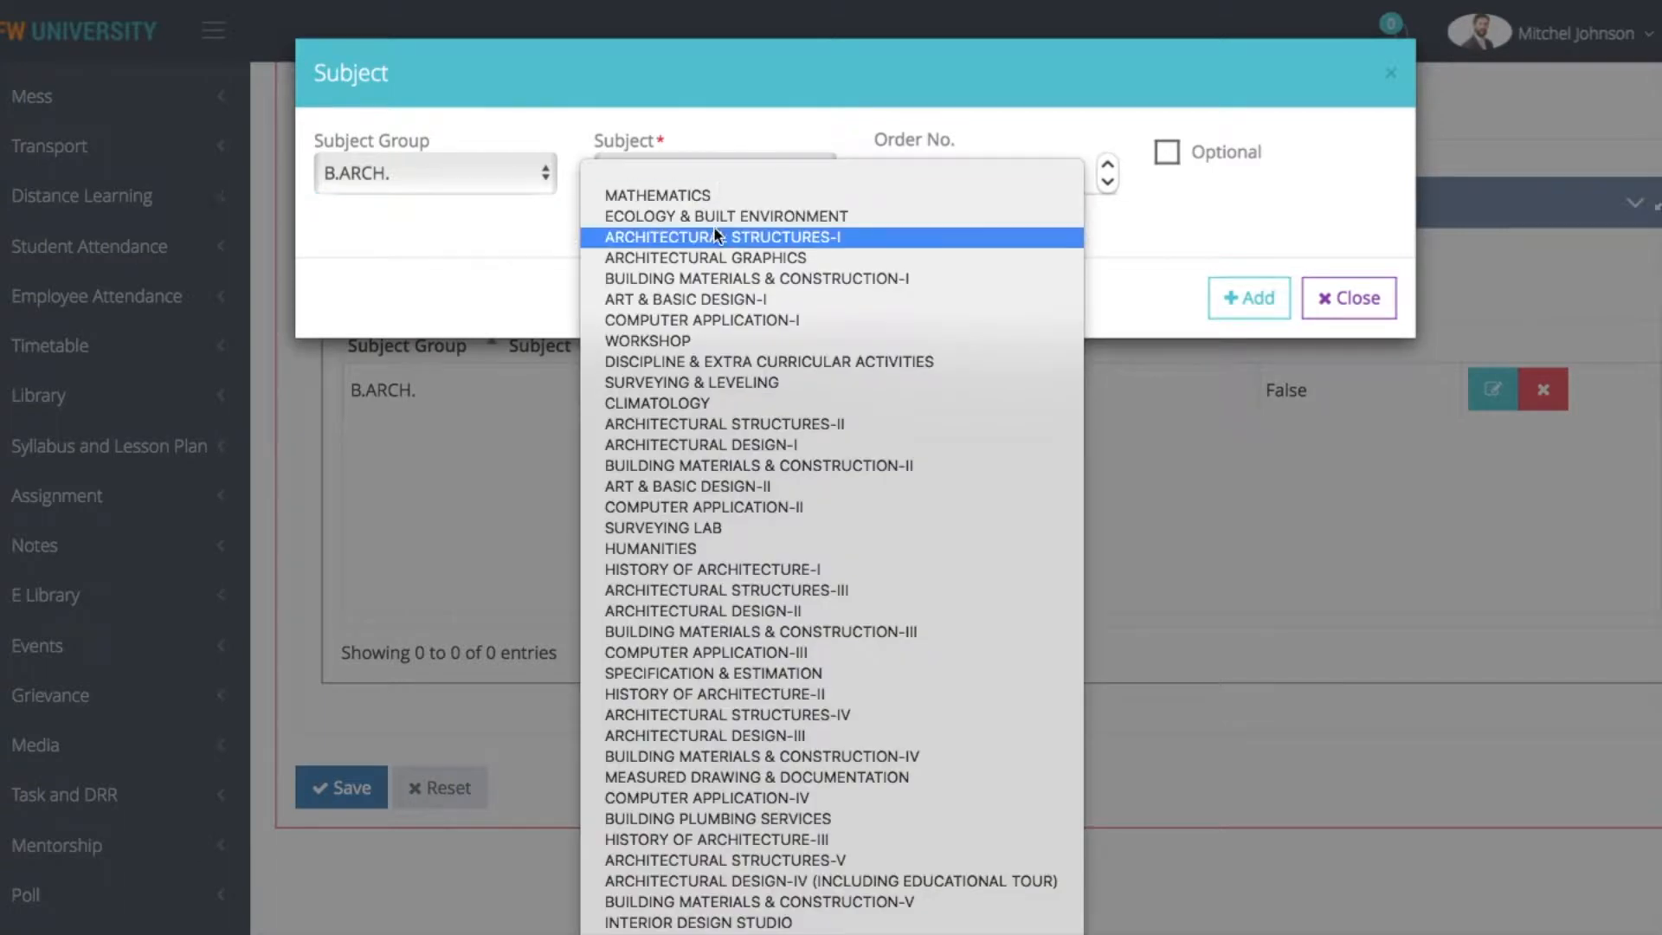
click(713, 220)
click(1233, 300)
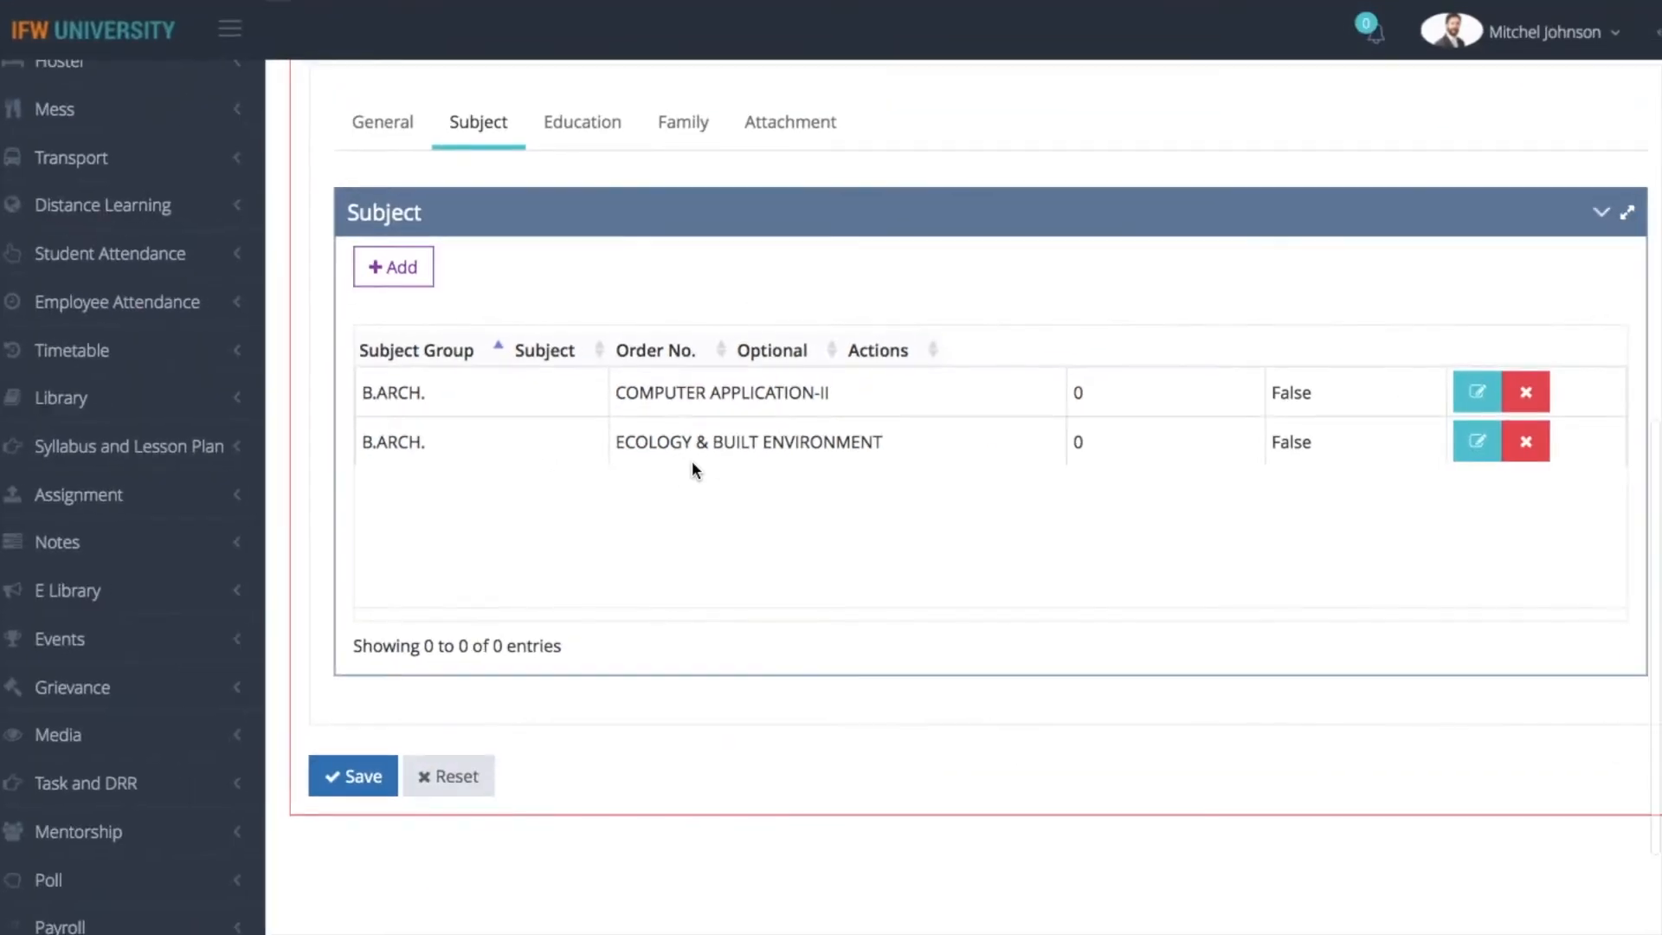
Add the class Graduation to the form setting's education requirements, leaving specialization and pattern blank
click(564, 123)
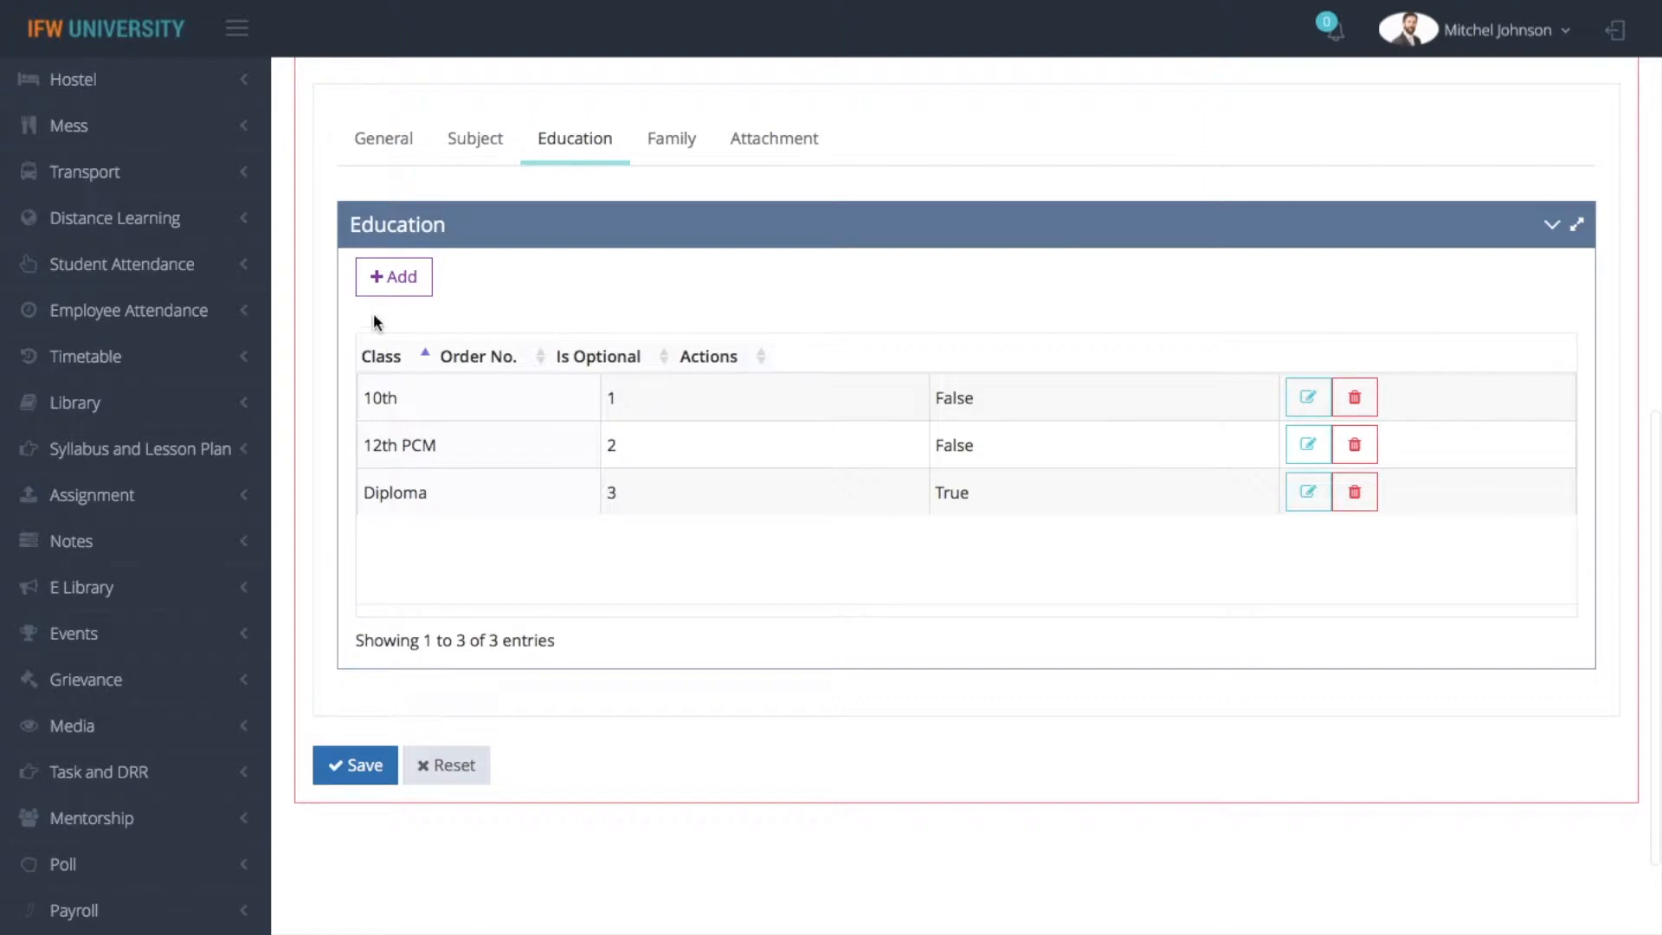
click(387, 279)
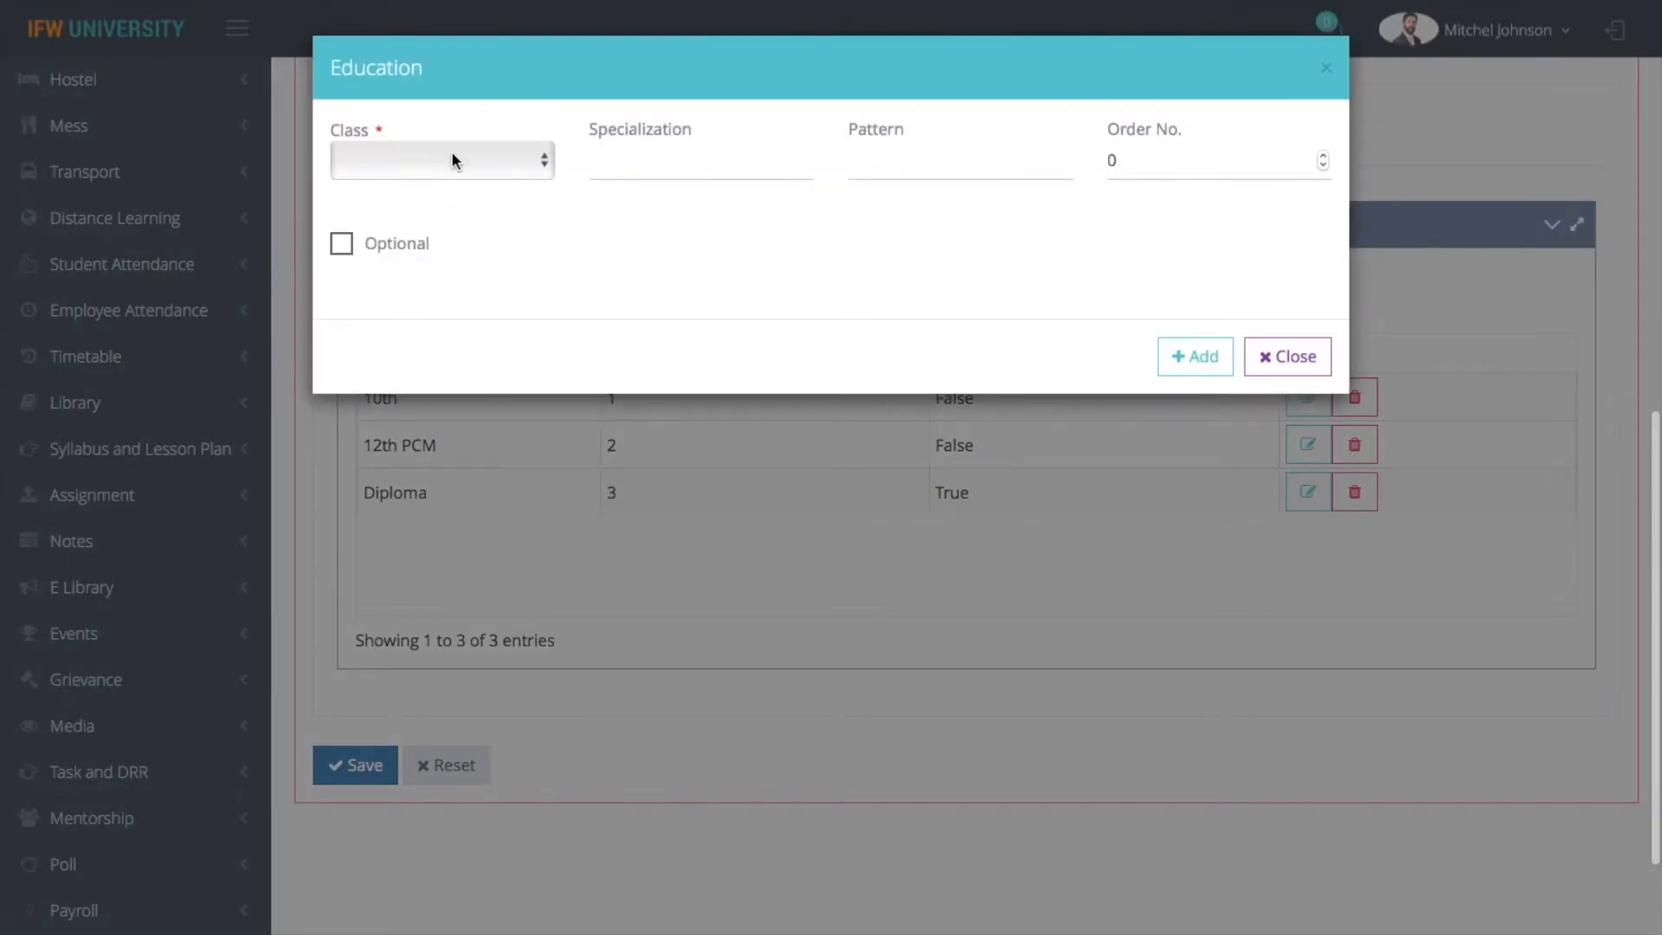
click(452, 160)
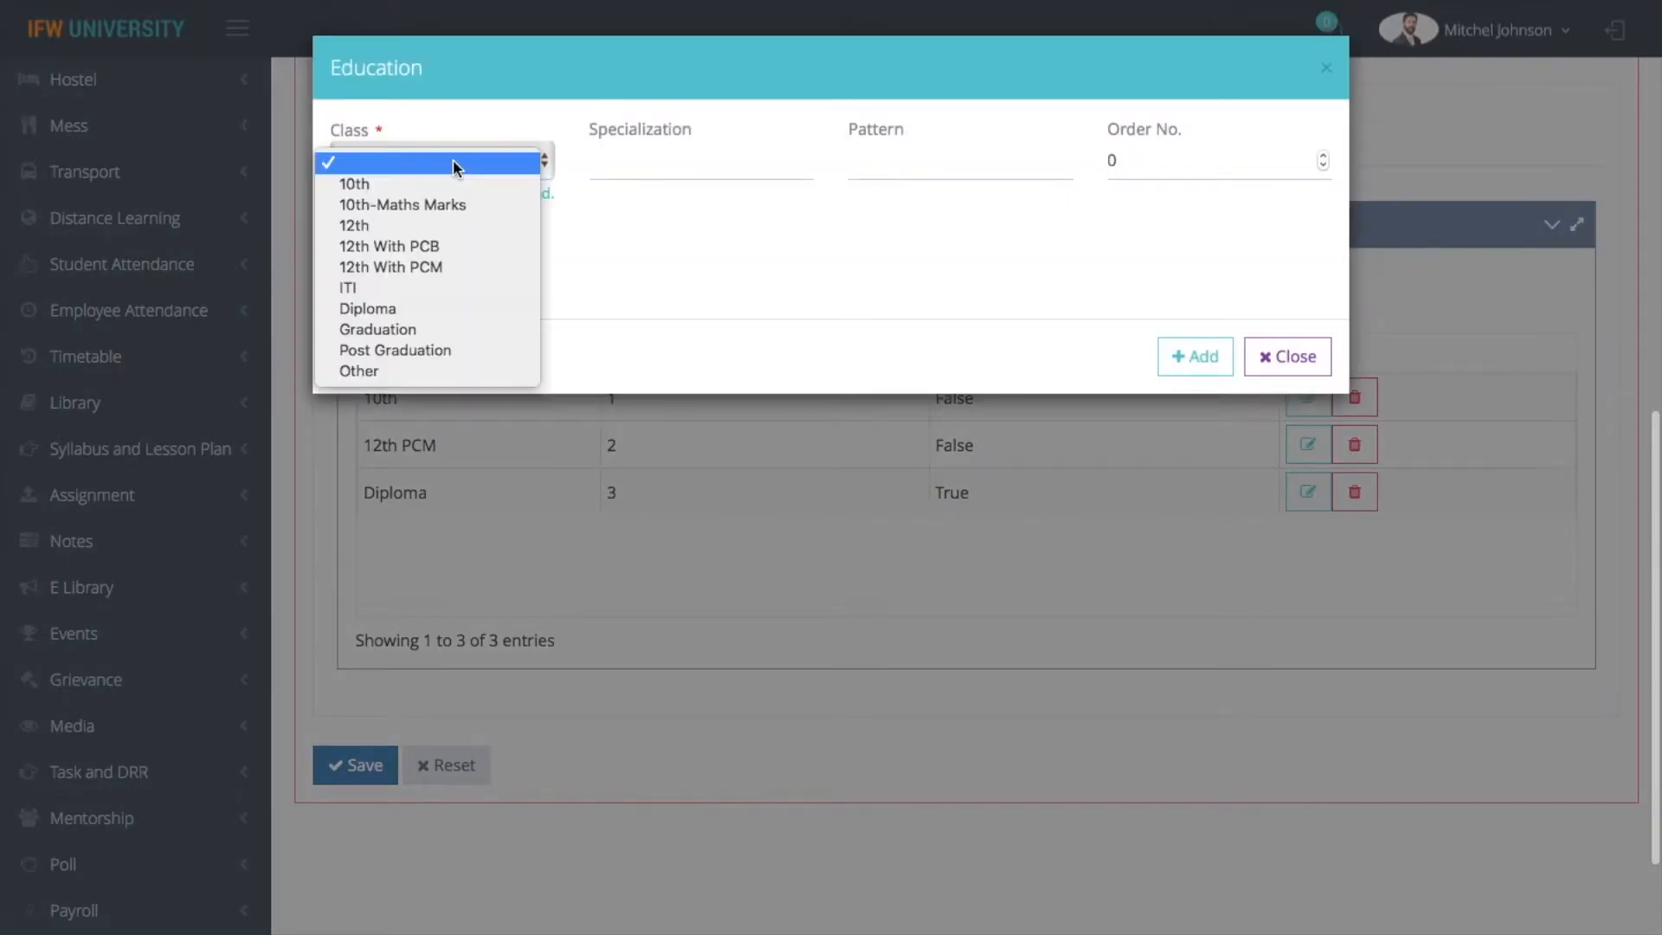
click(460, 334)
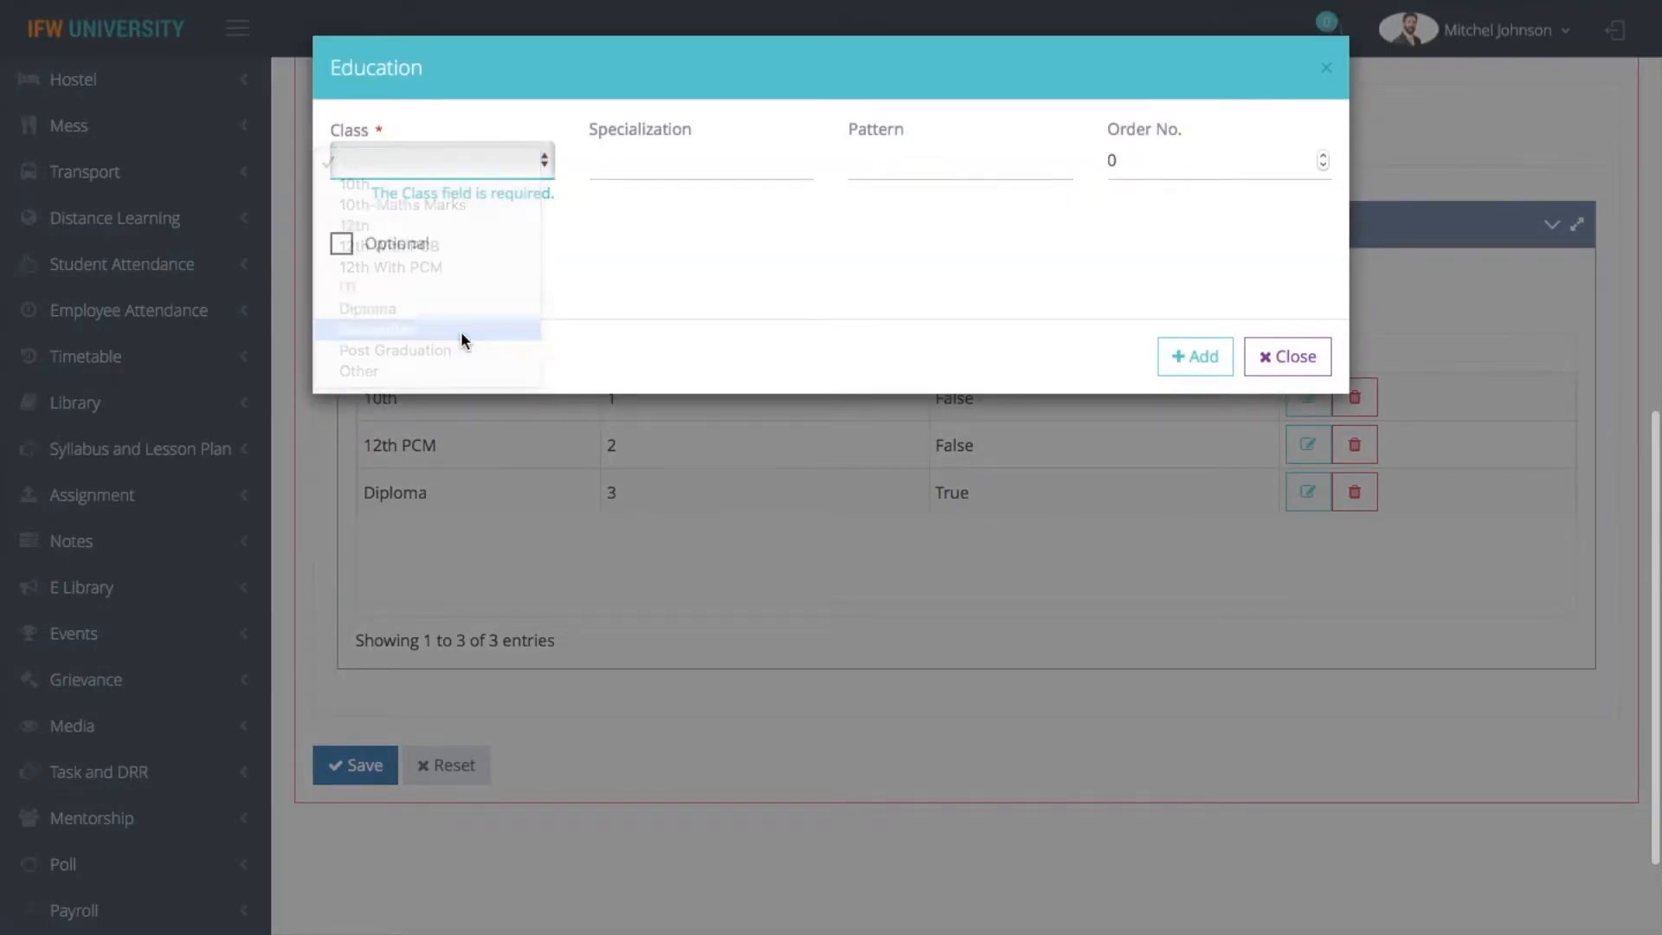
click(733, 180)
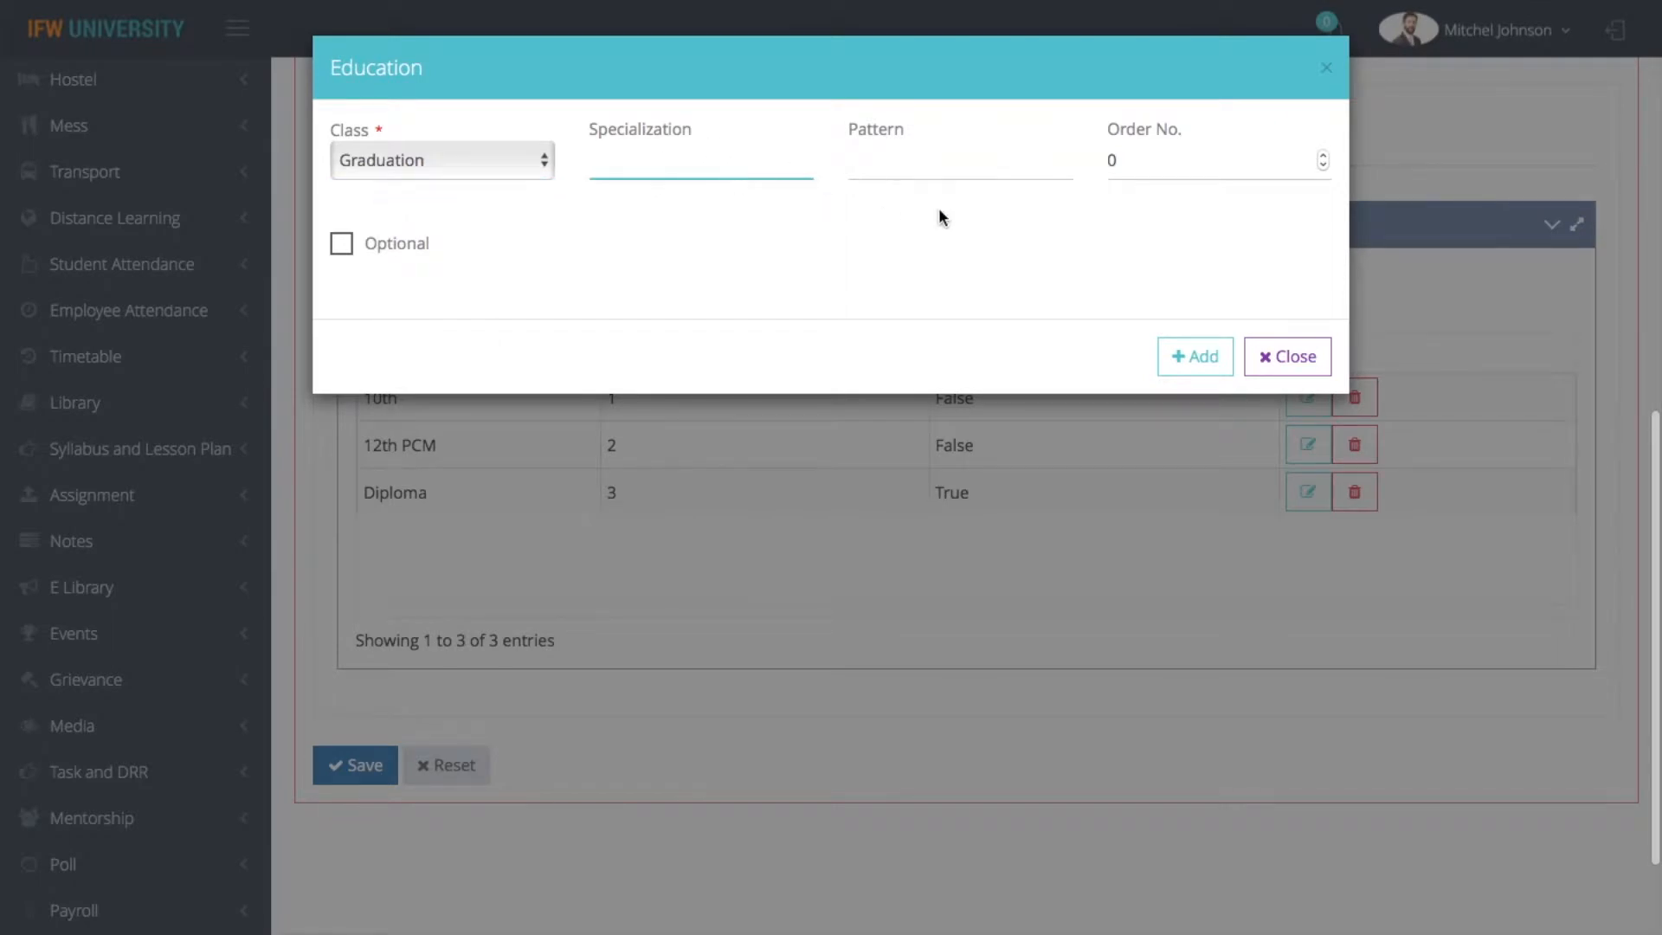
click(945, 173)
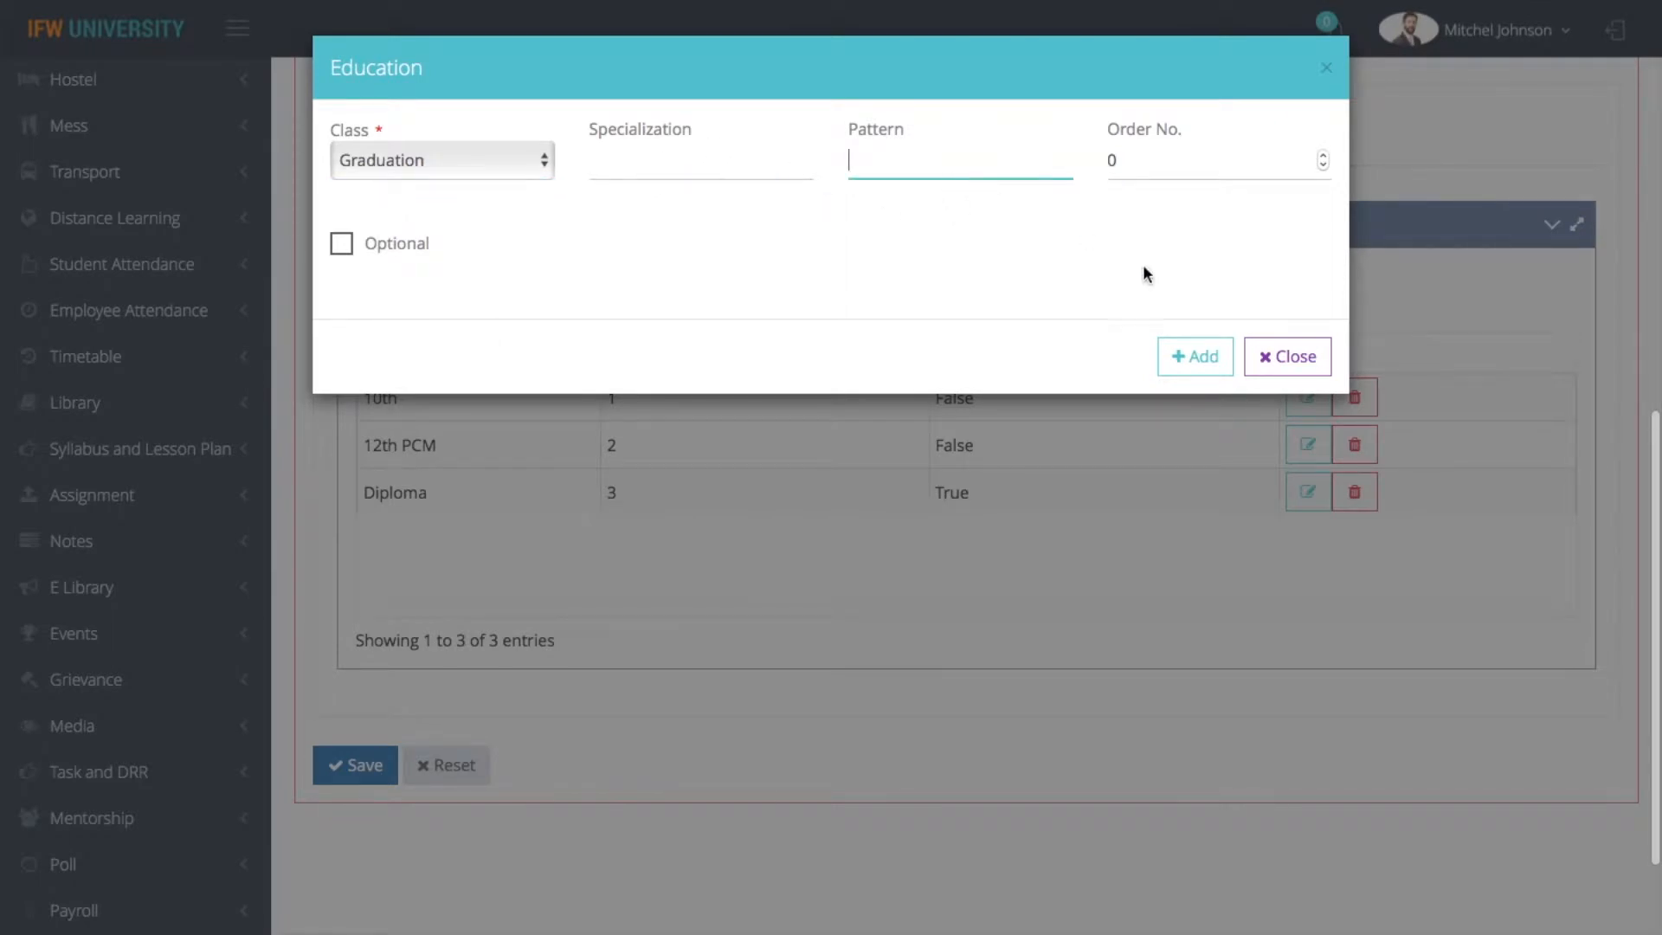
click(344, 245)
click(1203, 367)
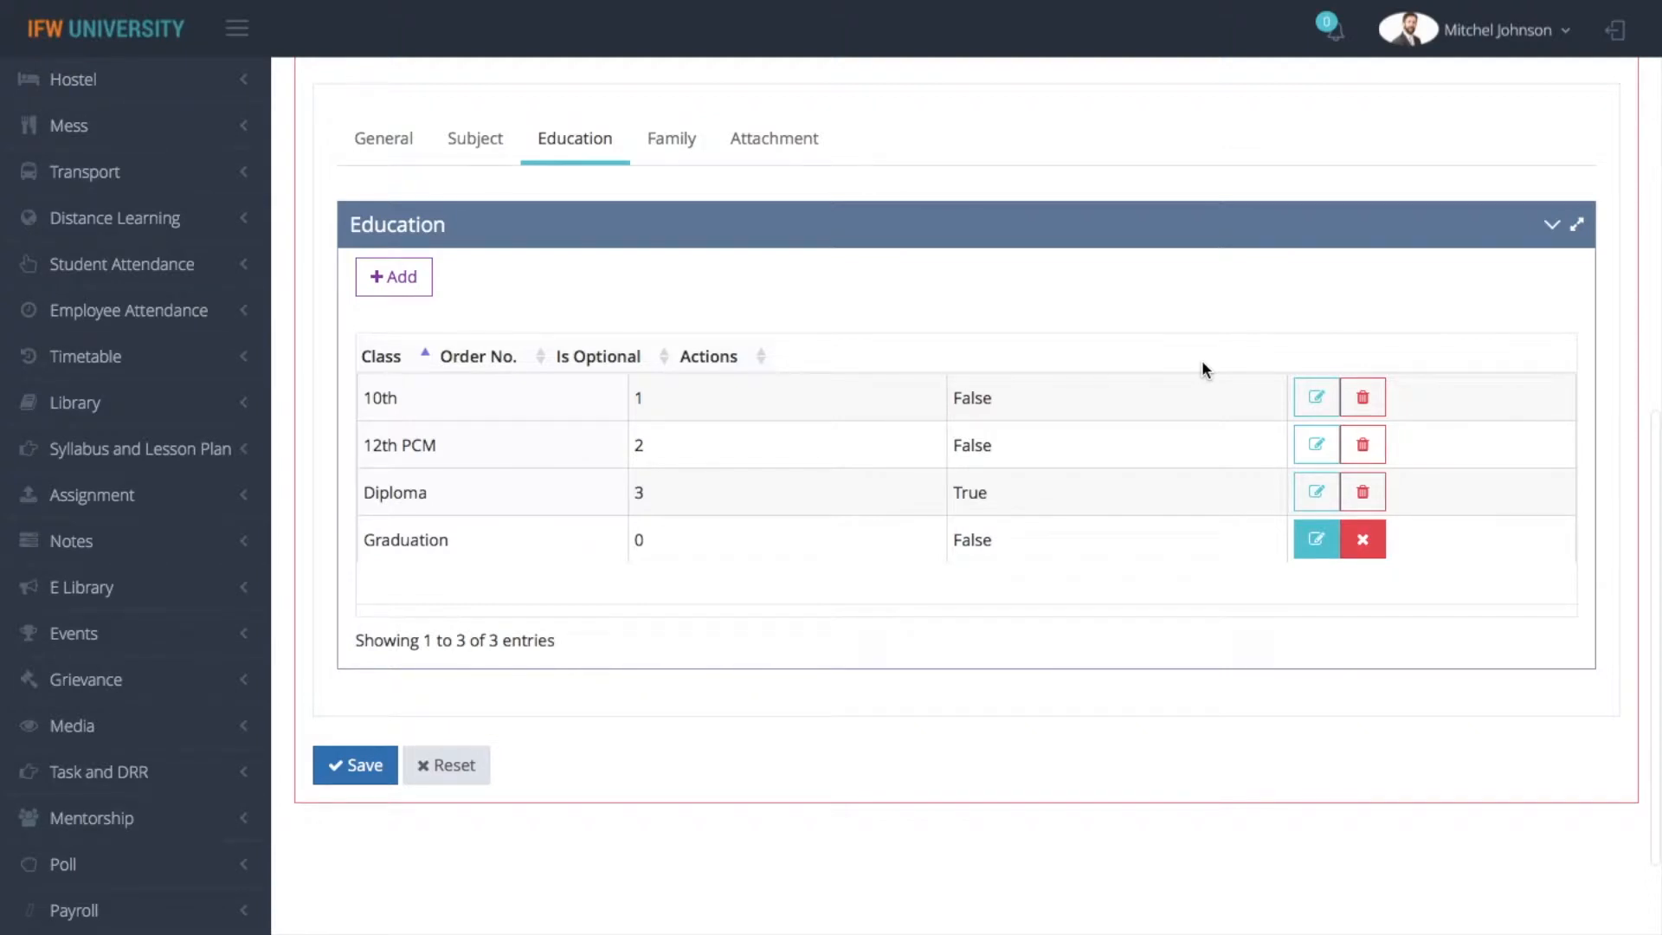
Review the family relations and the required attachment documents of the B.ARCH form setting
click(671, 140)
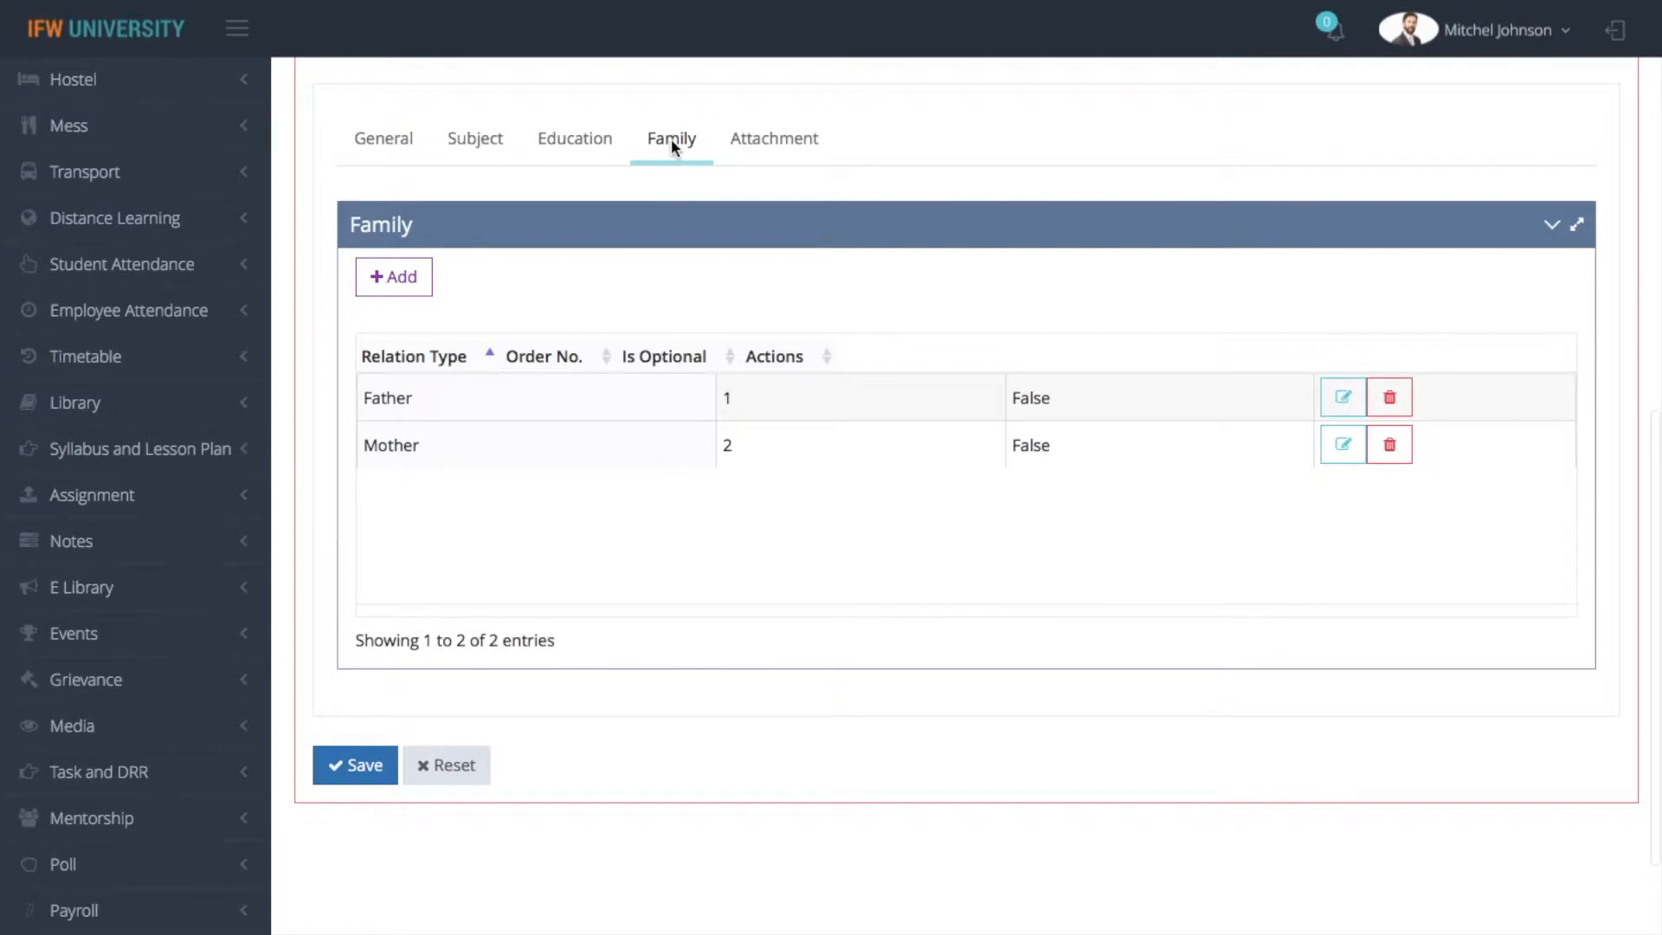
click(771, 138)
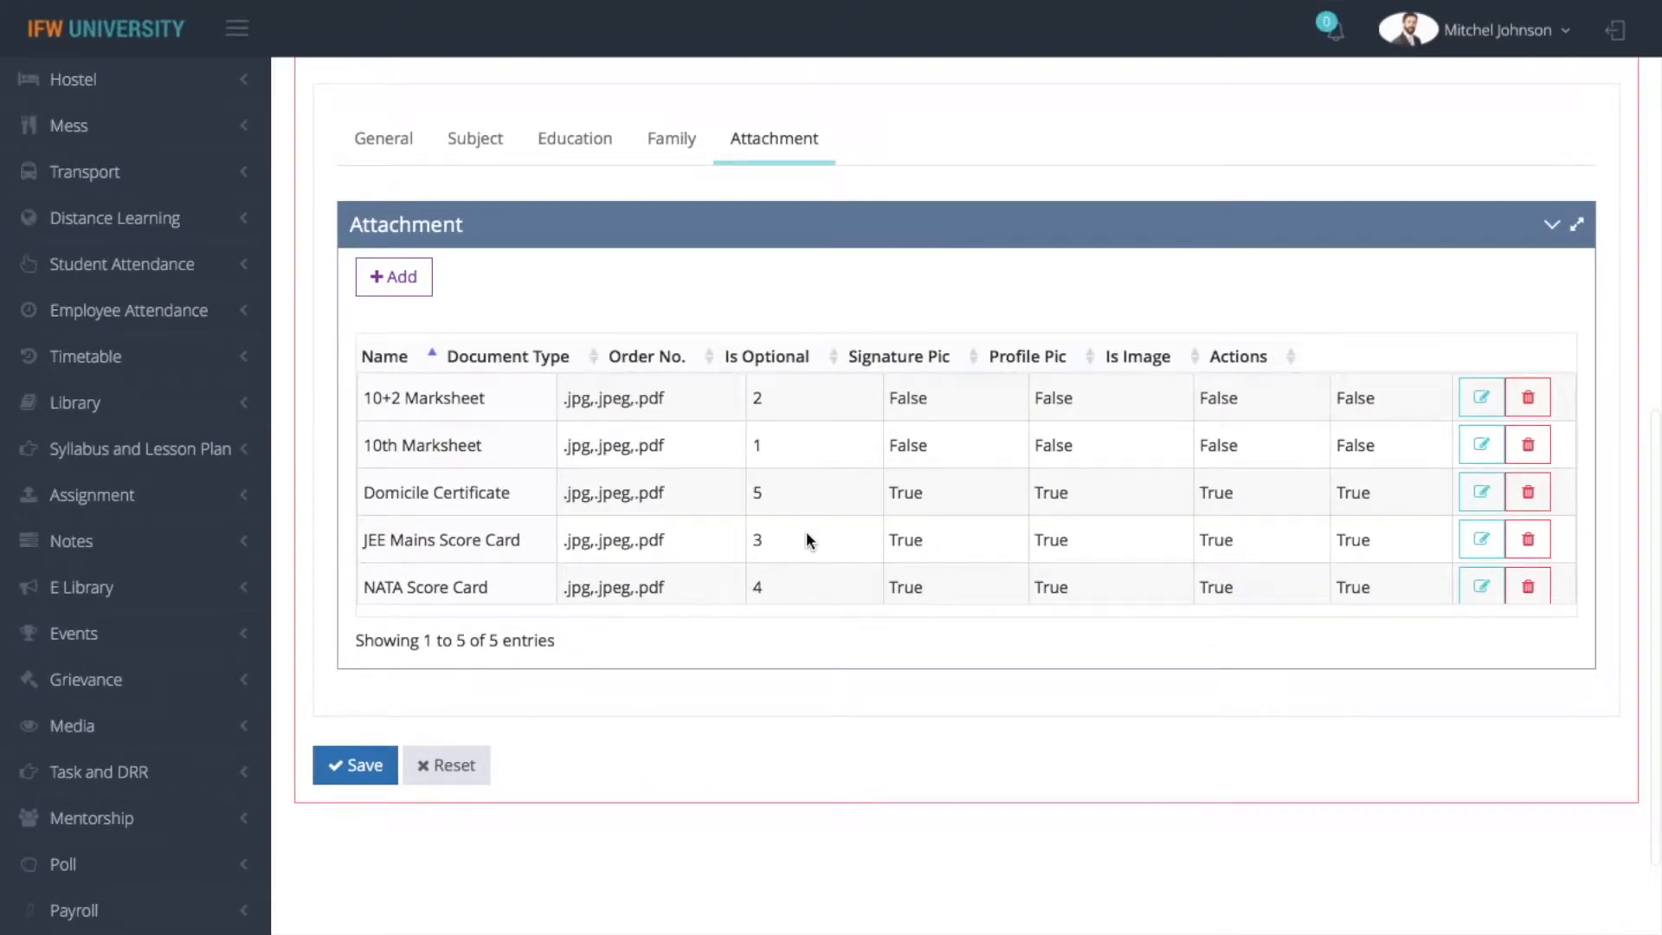
scroll(807, 531, up, 5)
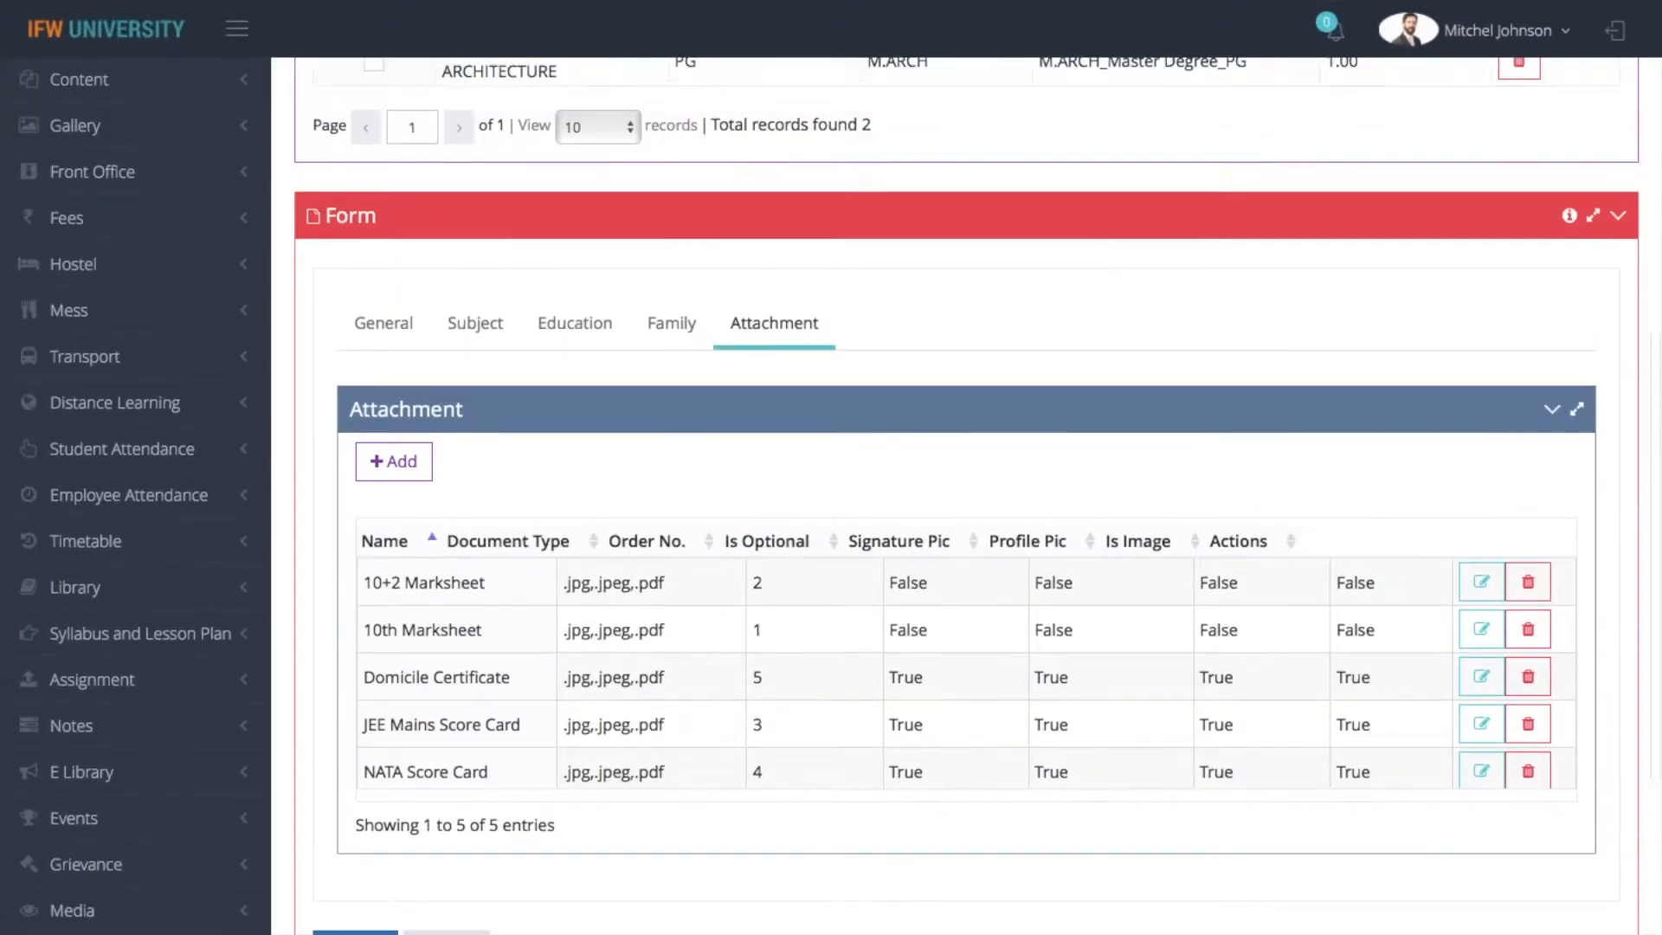
scroll(966, 493, down, 3)
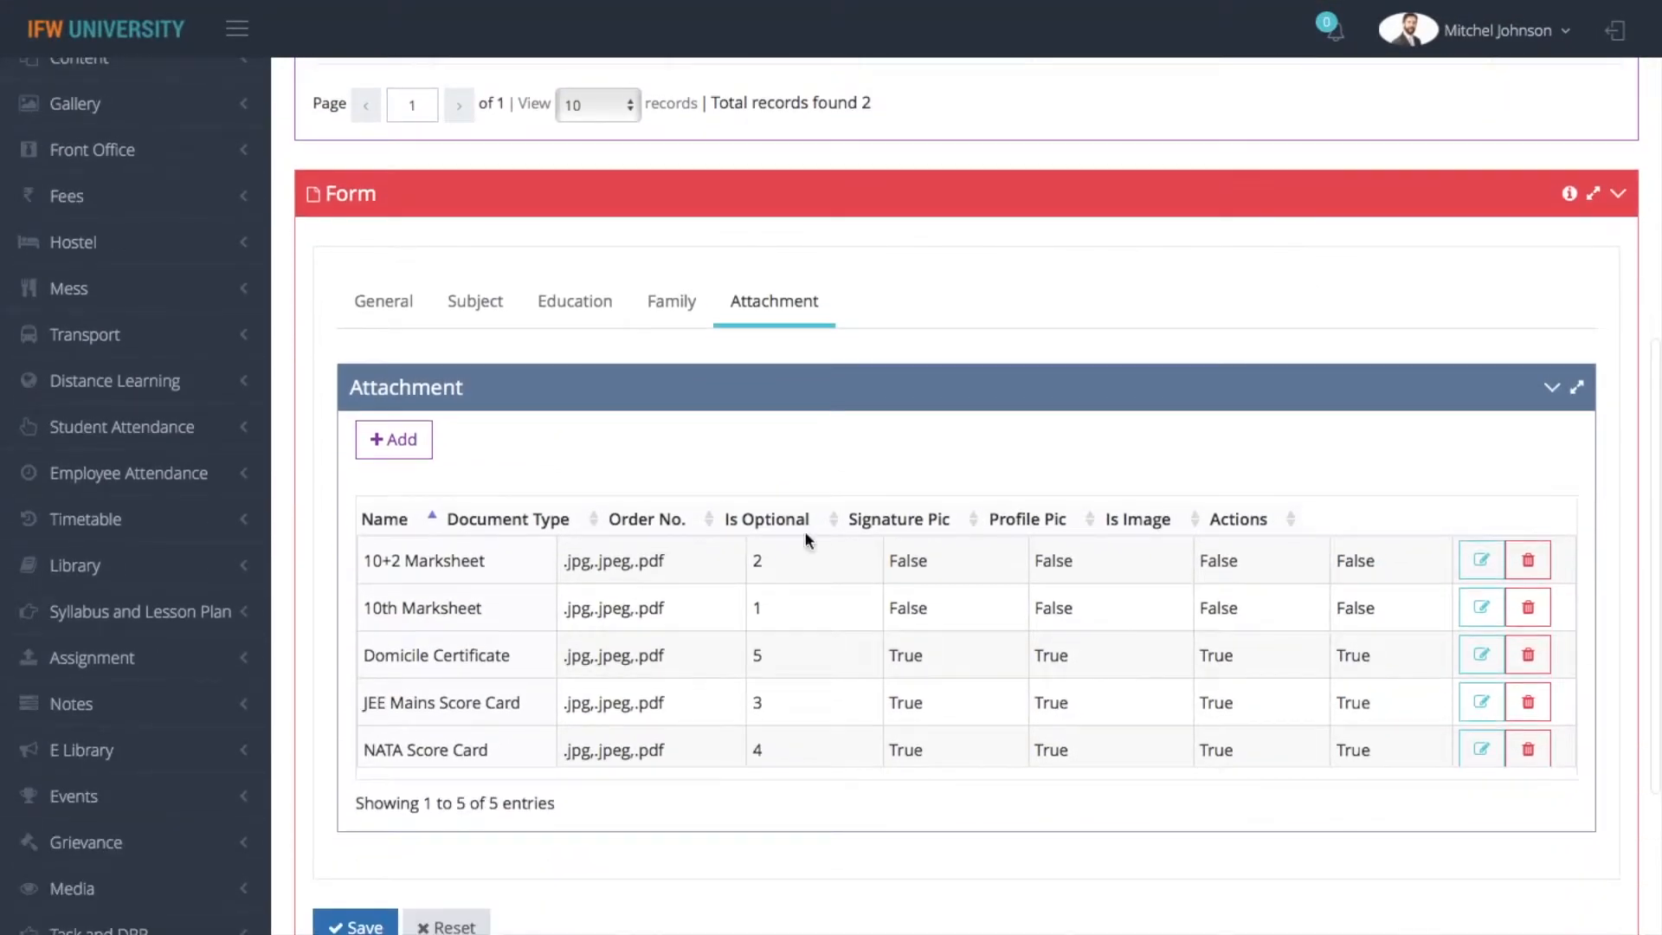
scroll(966, 493, up, 9)
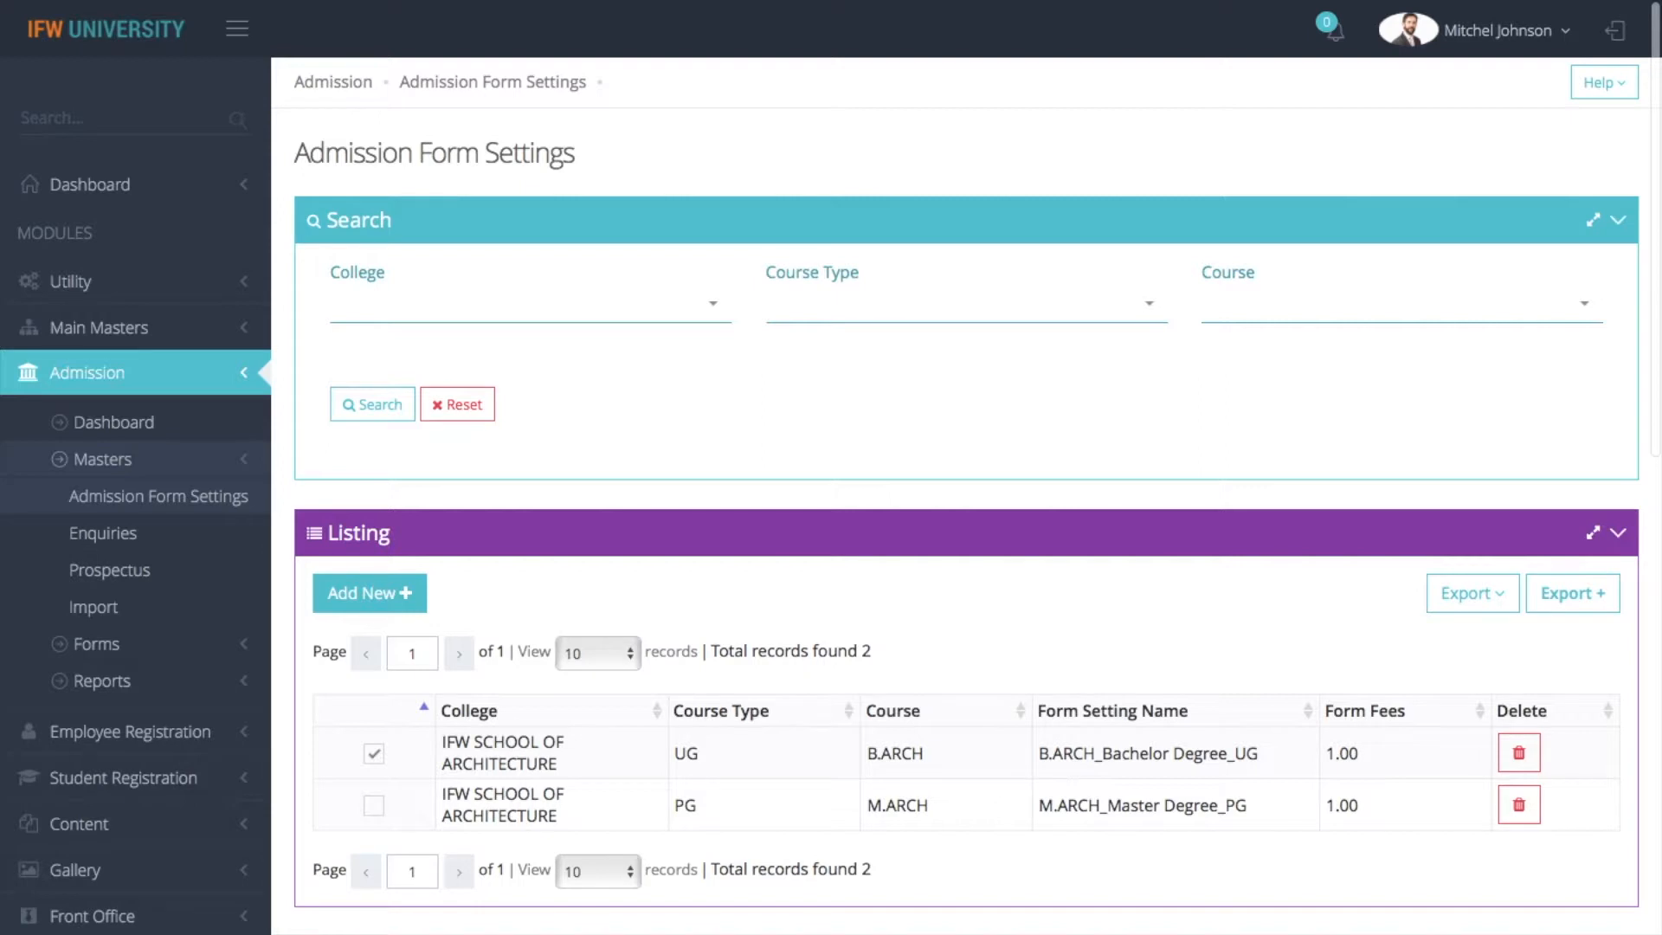
Open the Admission Form page from the forms of the Admission module
click(112, 646)
scroll(112, 646, down, 2)
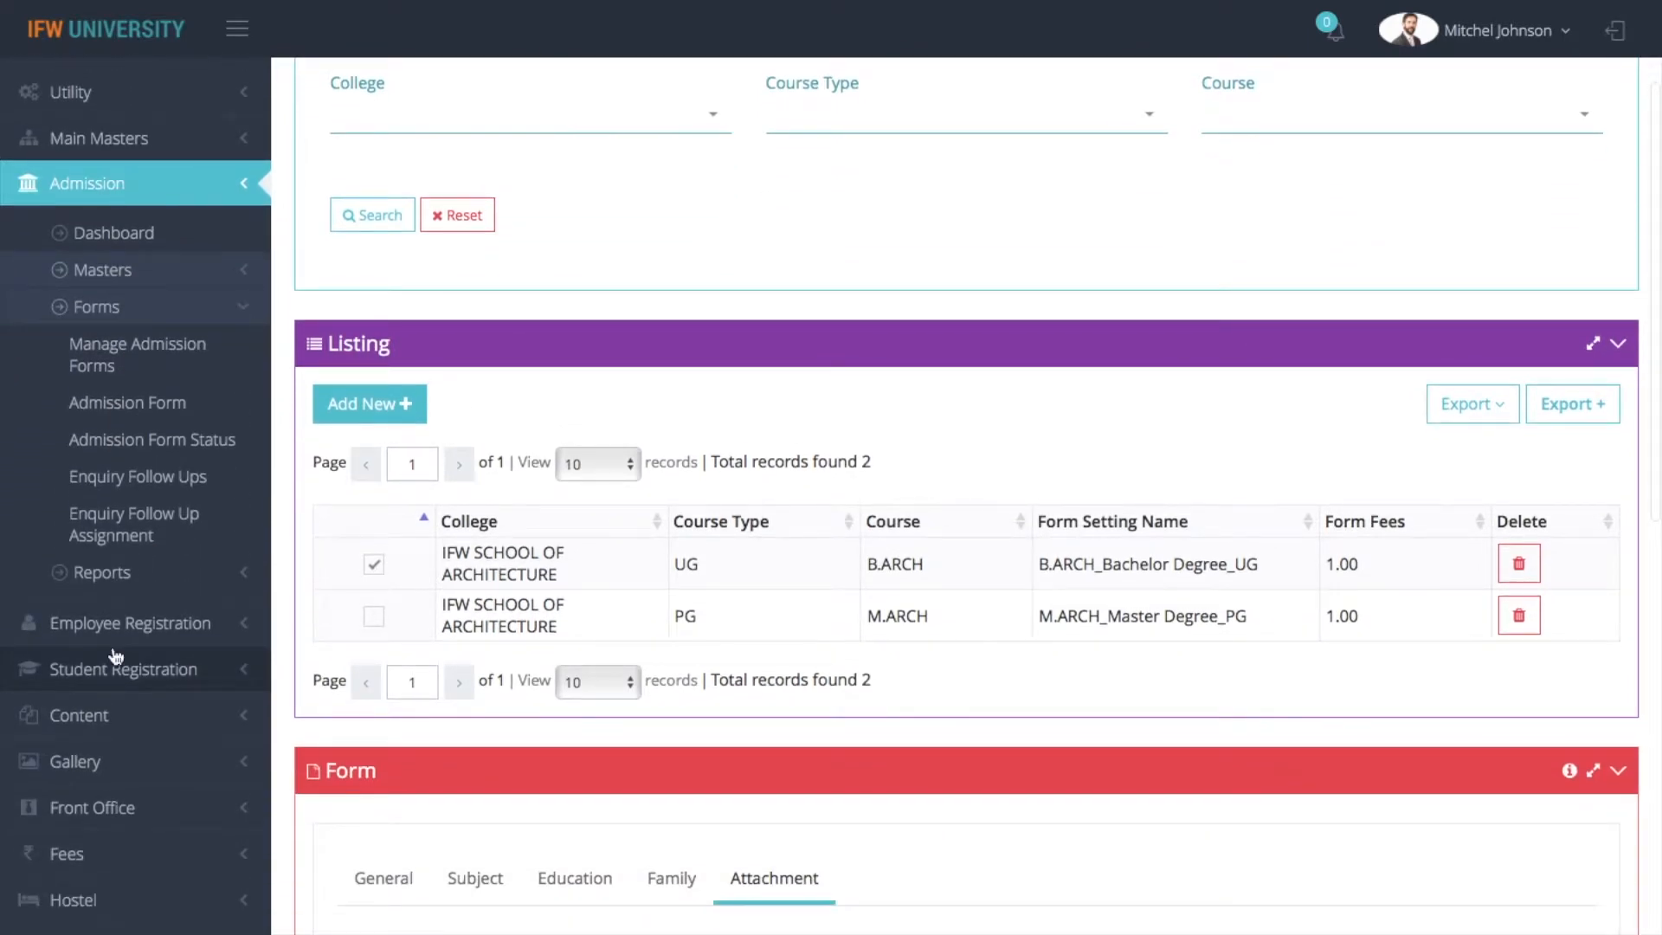
click(113, 406)
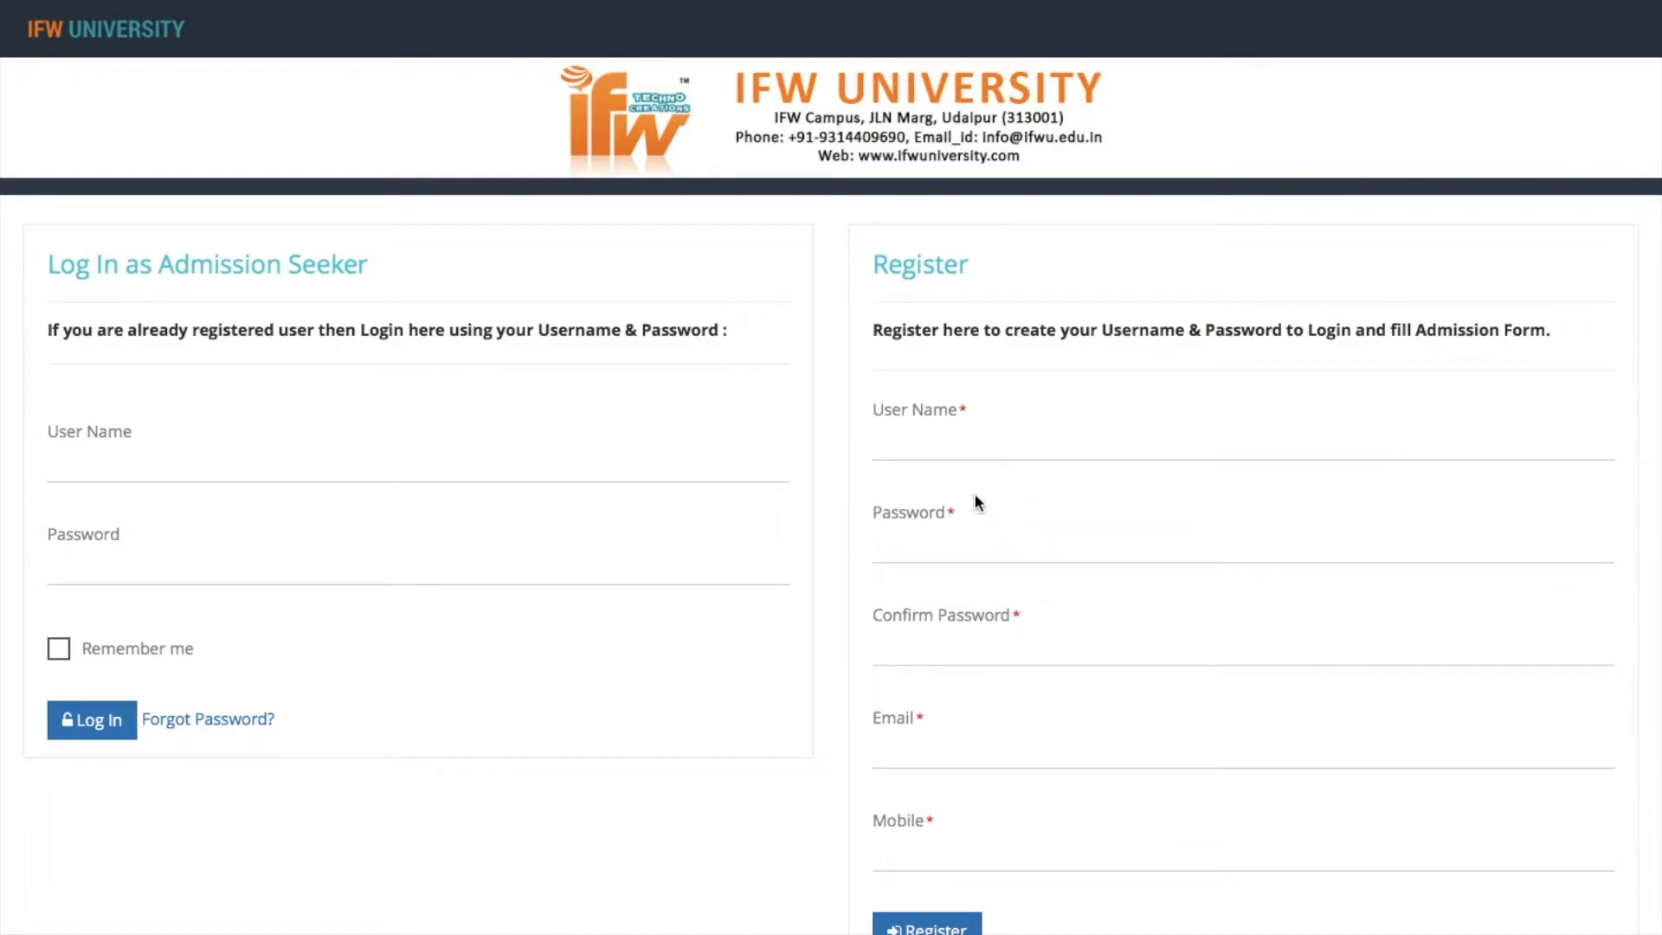
Enter the applicant's user name and the account password with its confirmation in the registration form
click(943, 450)
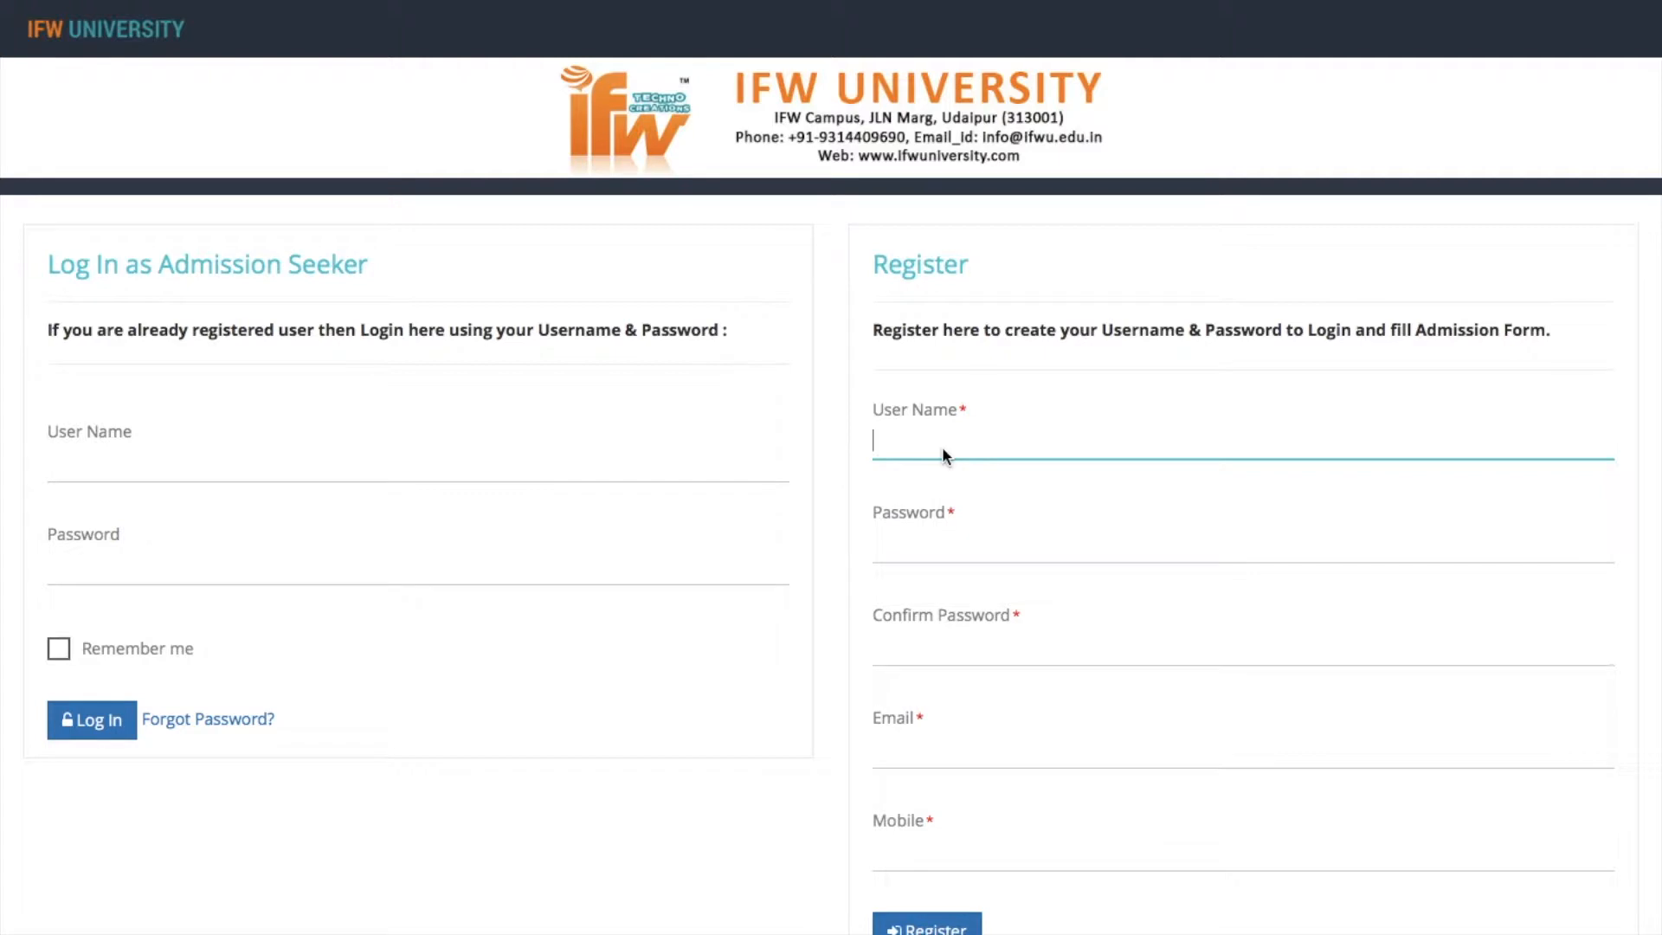
click(965, 546)
text(••••••)
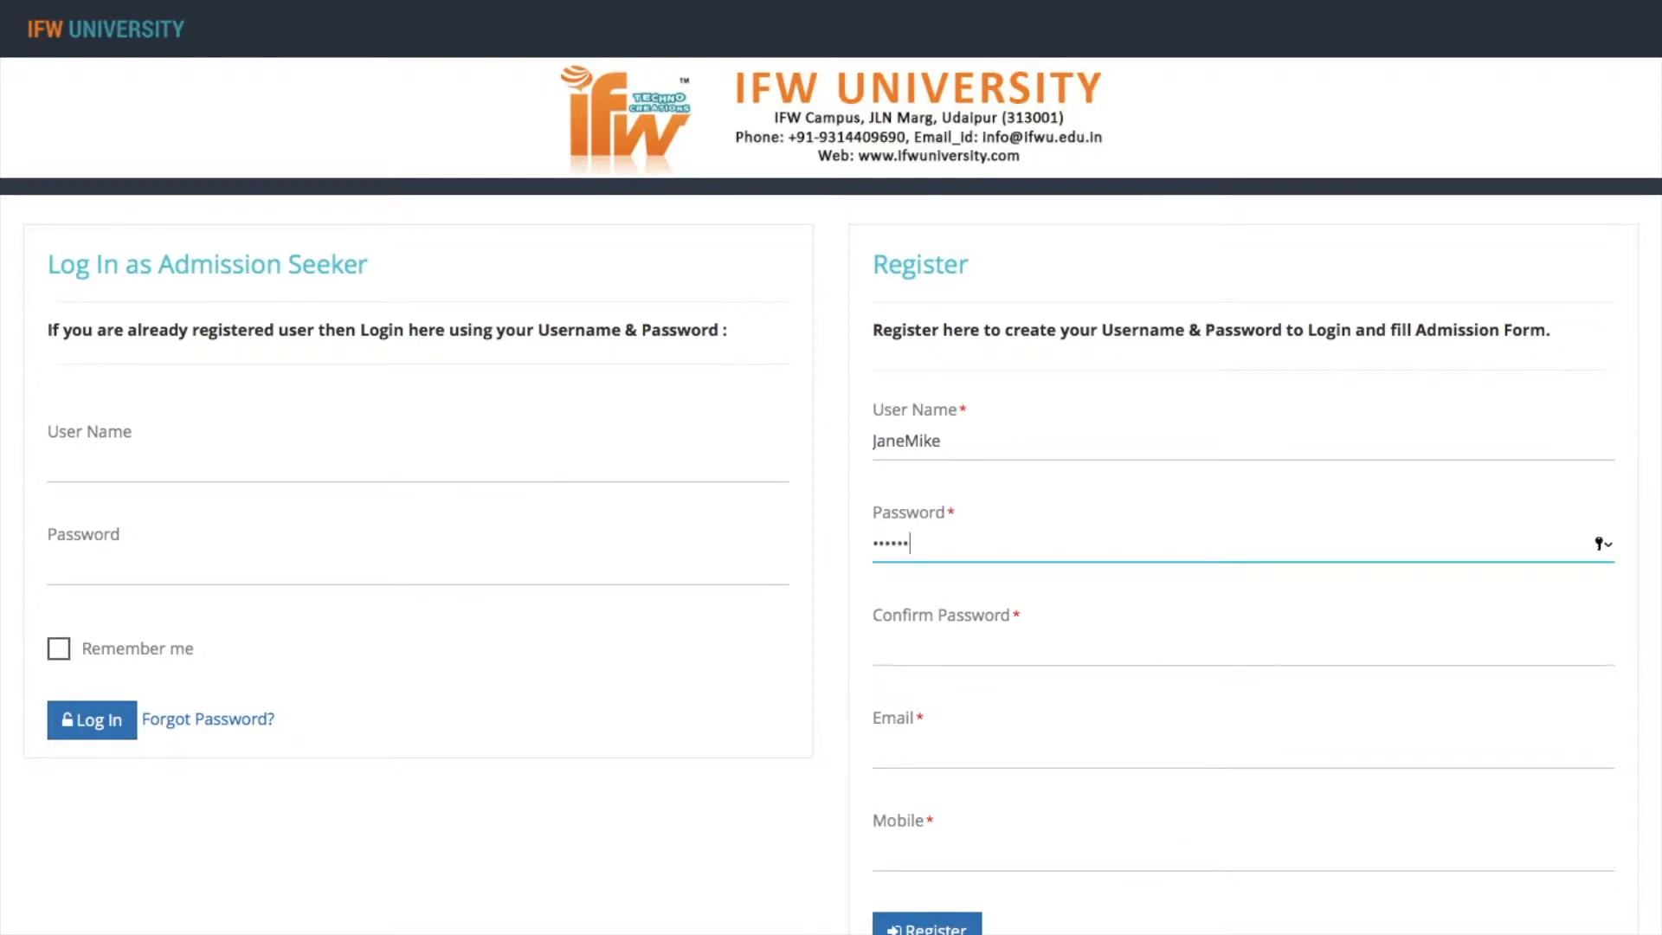
text(••)
click(991, 647)
text(••••••••)
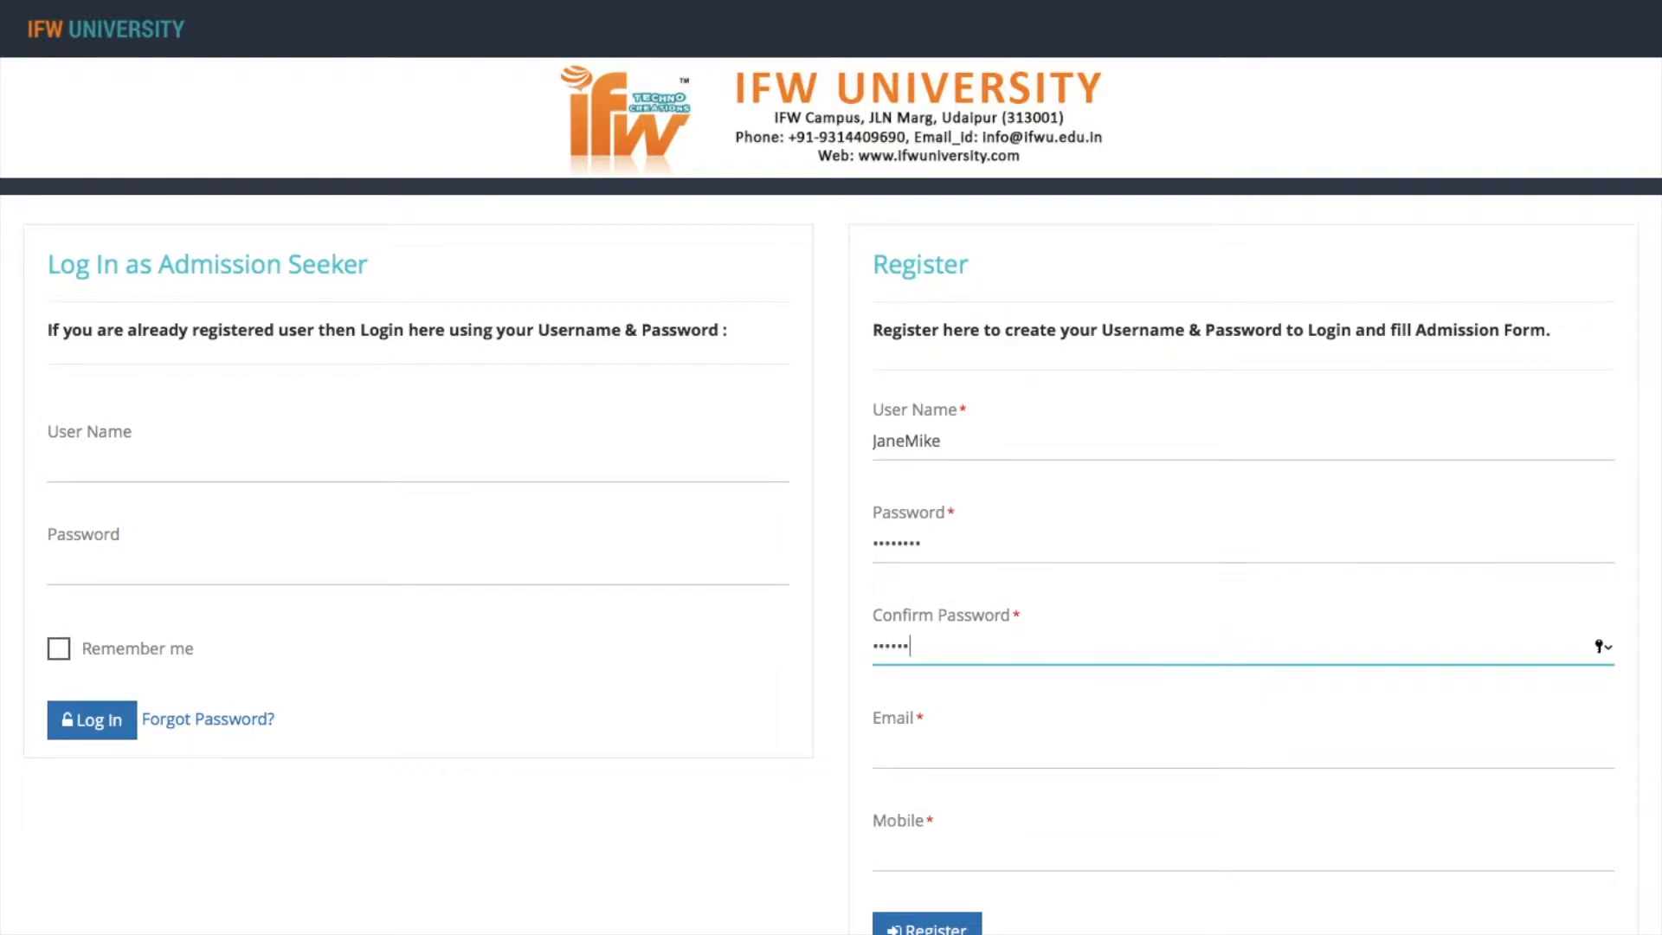
Fill in the applicant's e-mail address in the registration form
click(981, 750)
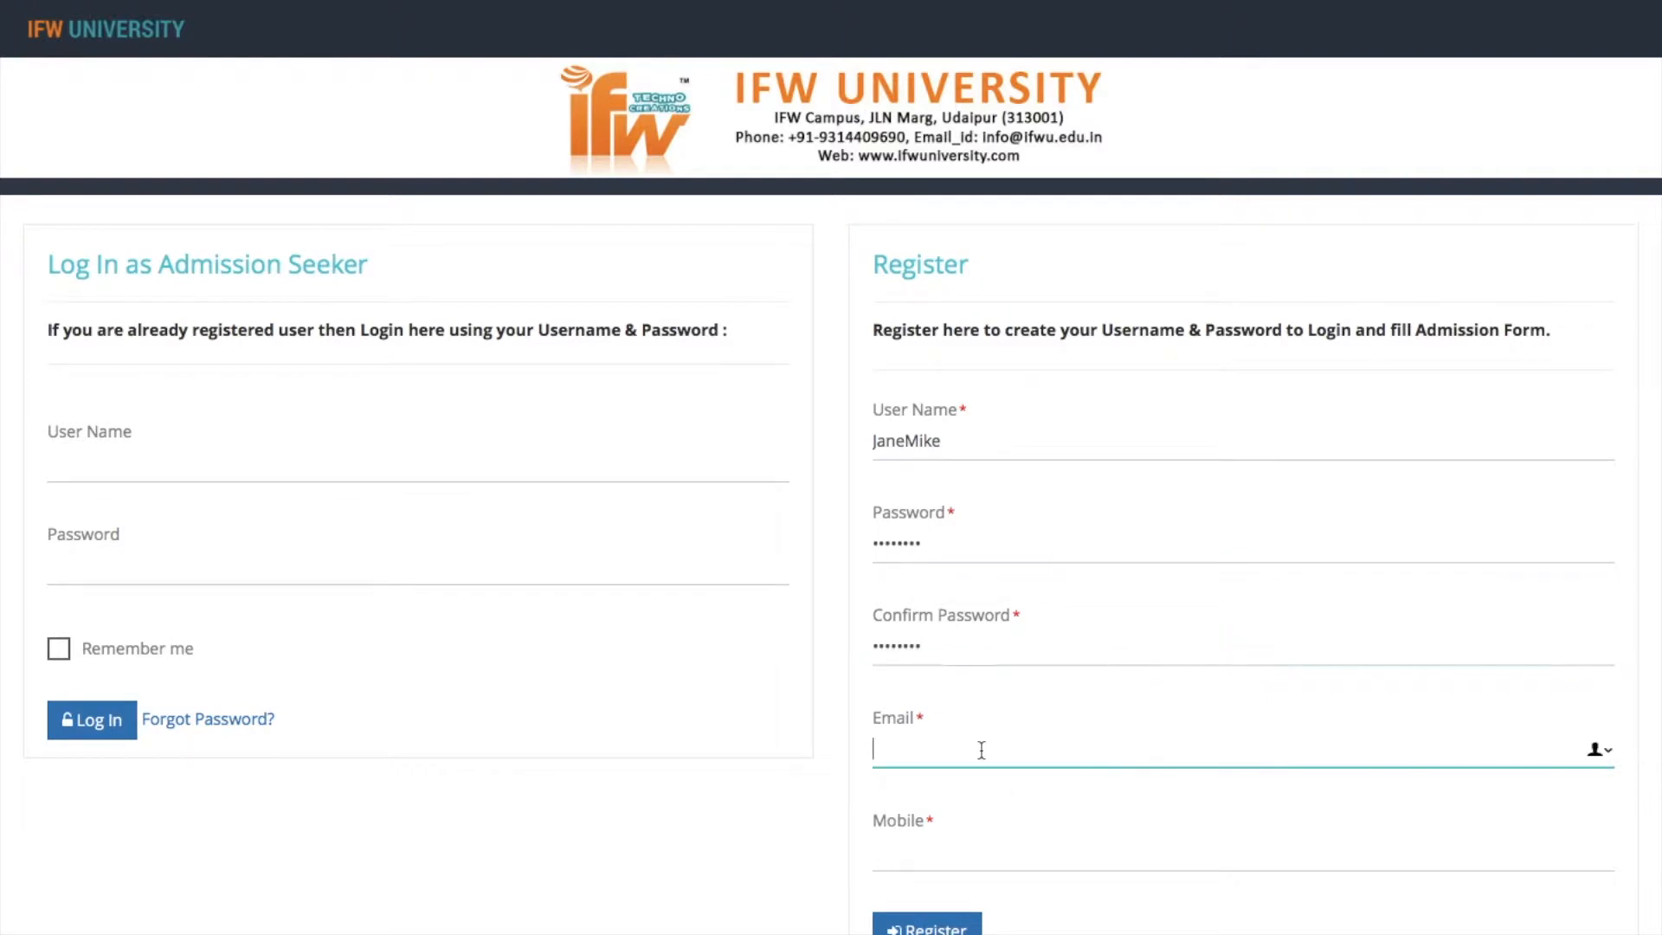
Enter the applicant's mobile number and submit the registration, declining to save the password in the browser
click(952, 848)
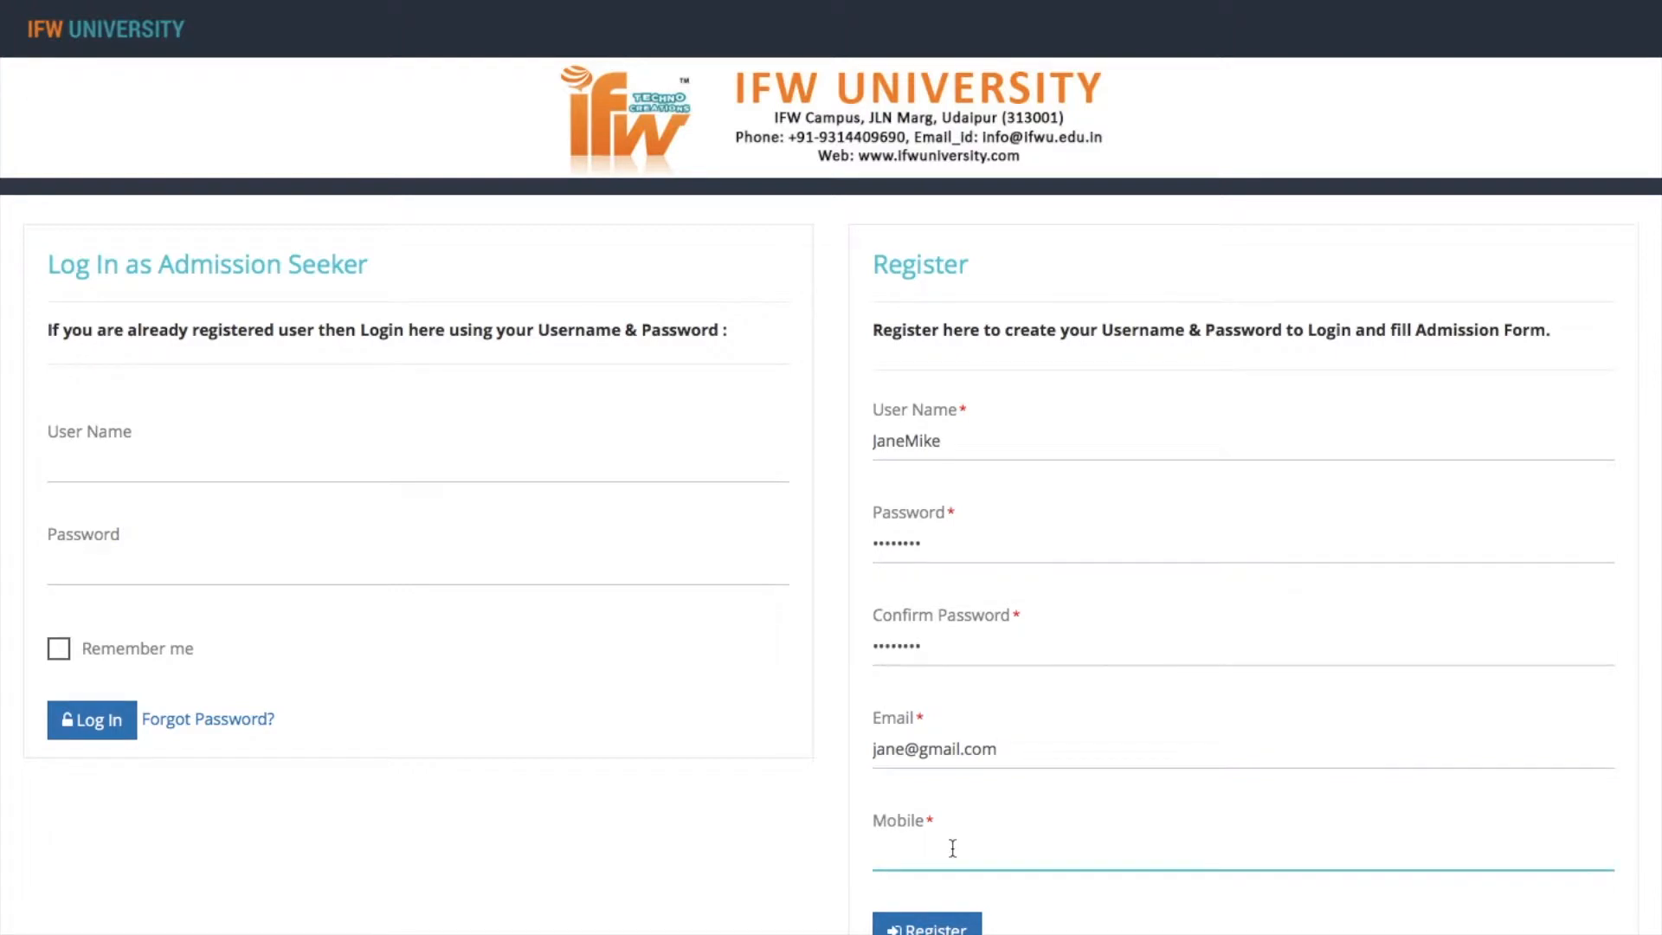
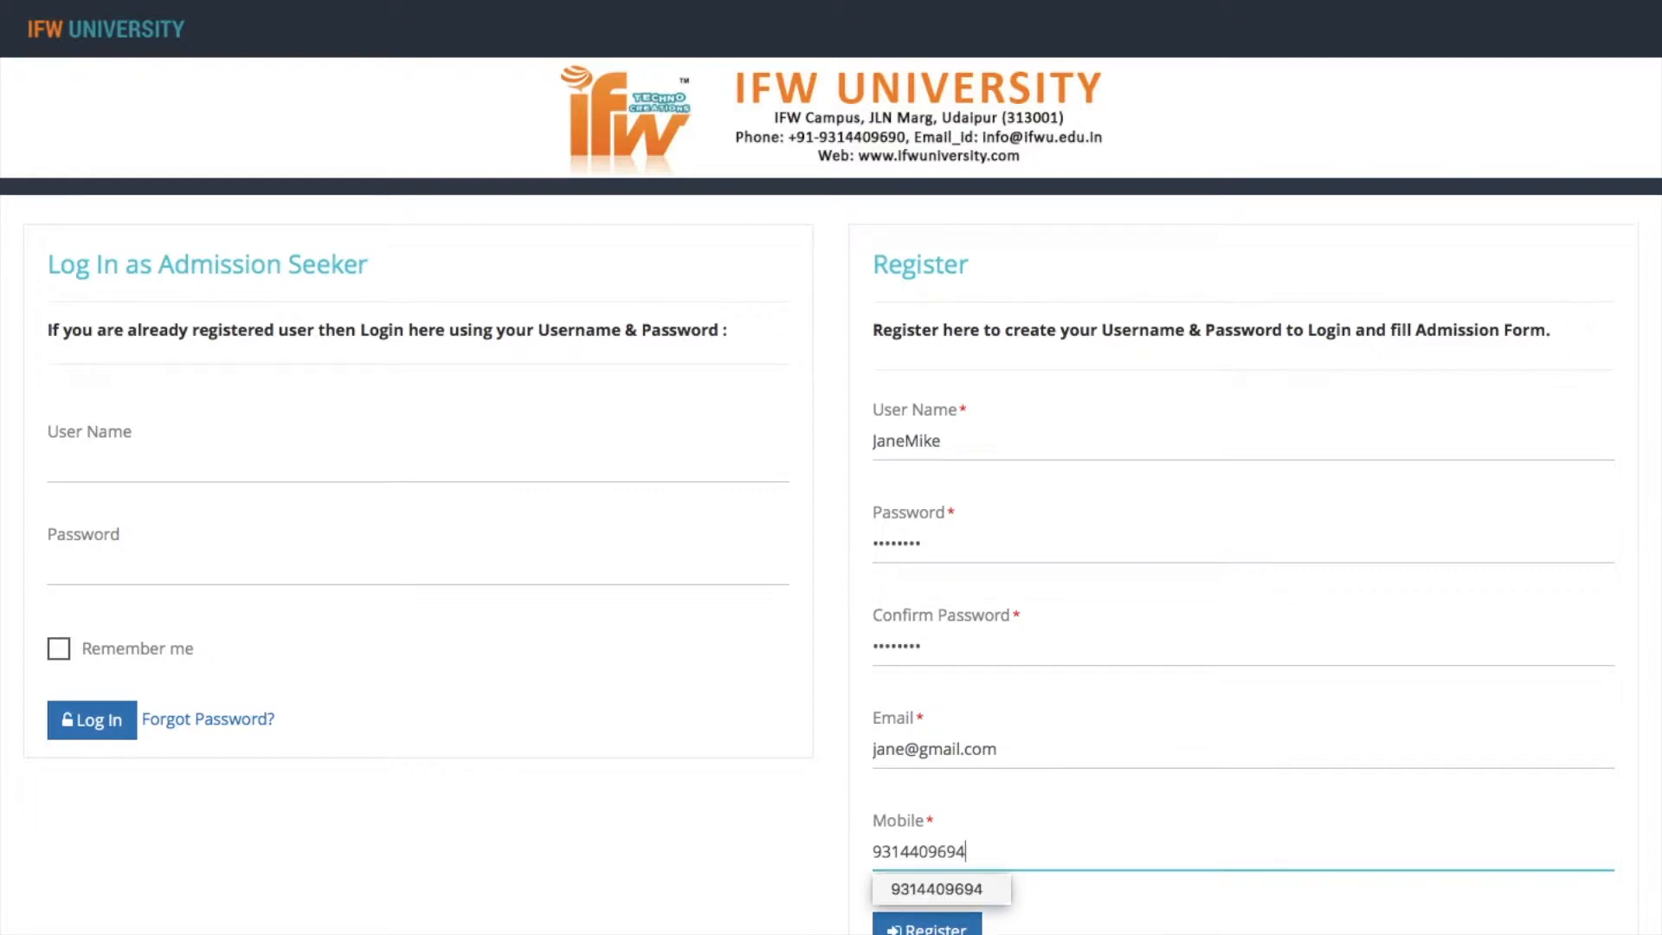
click(927, 928)
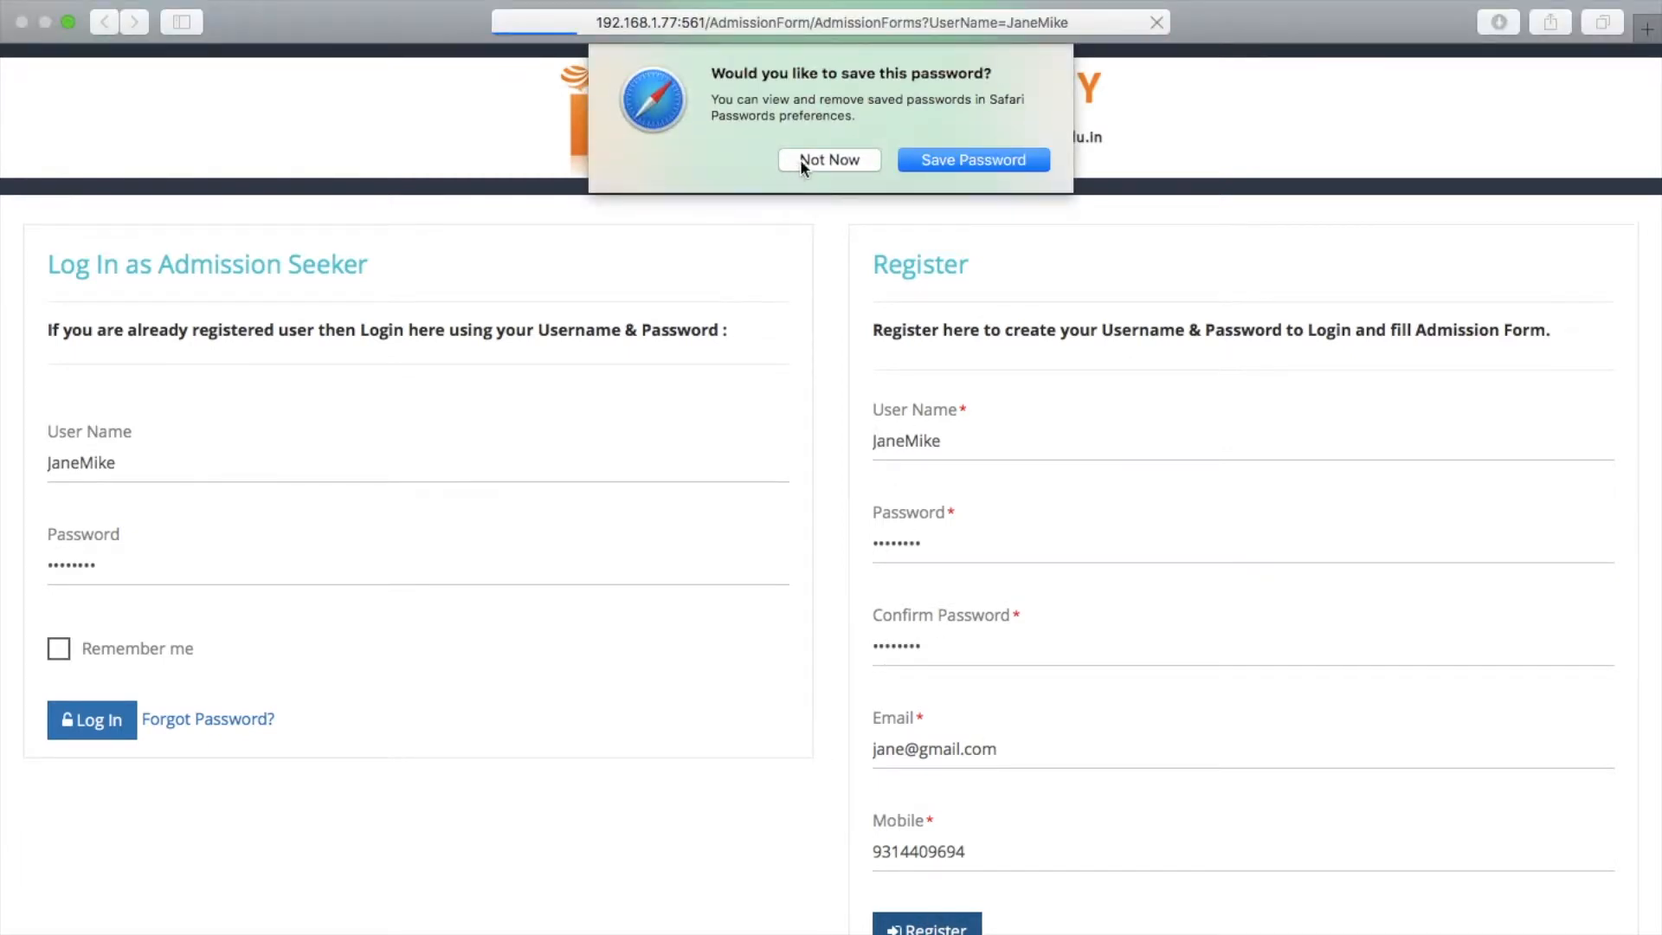
click(829, 159)
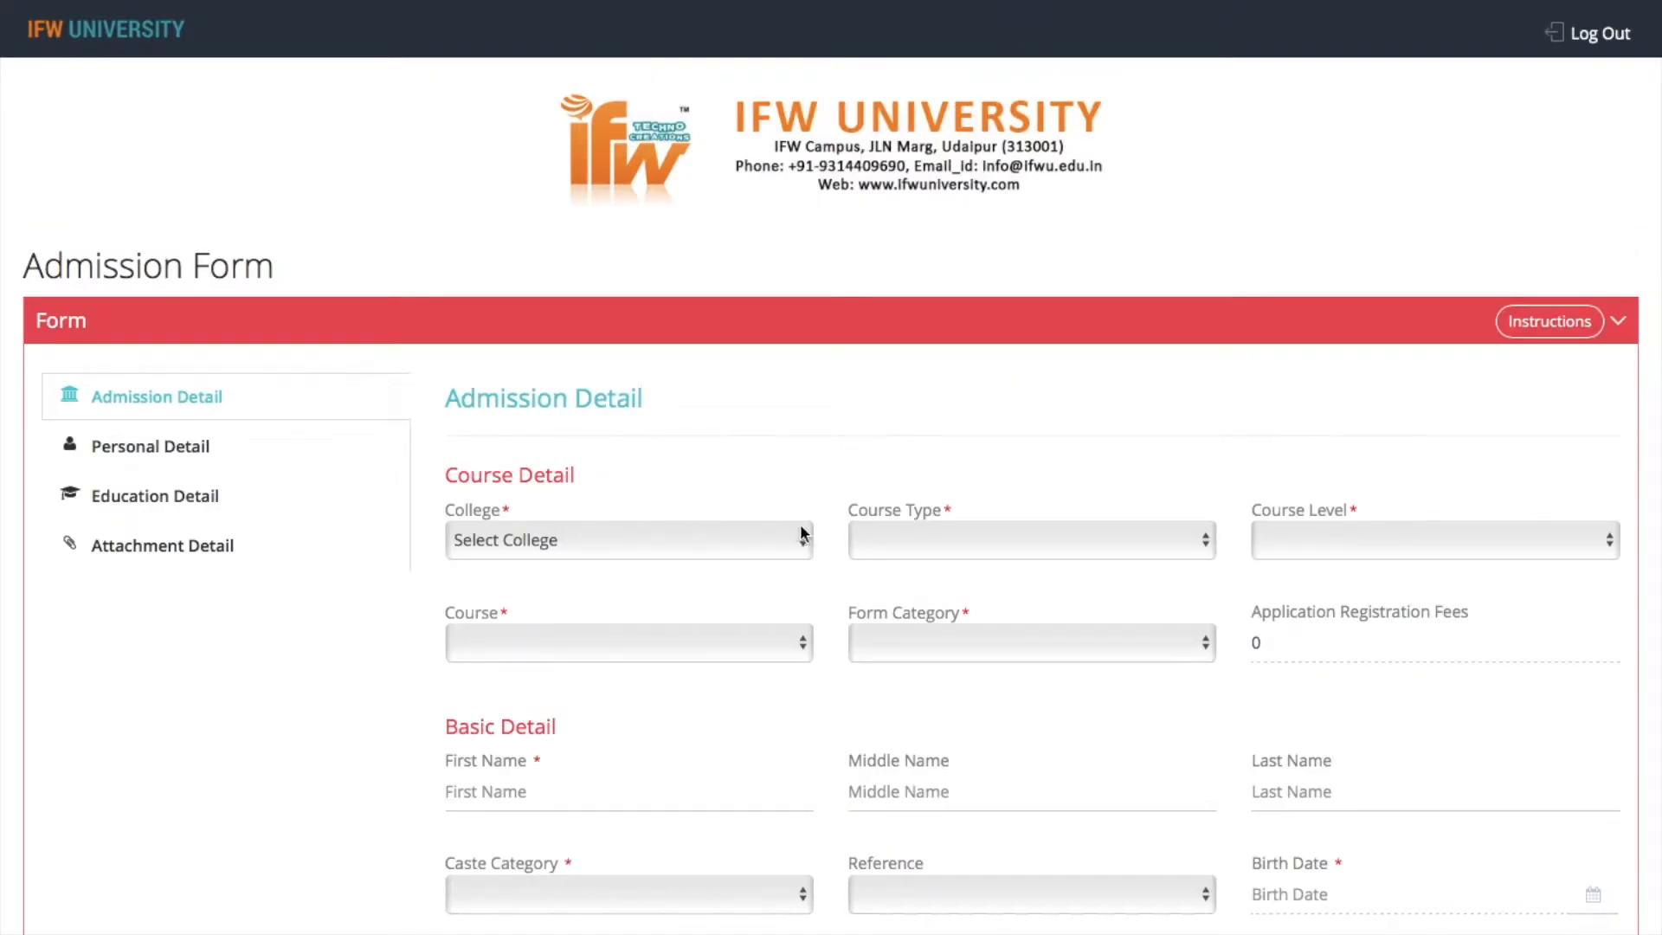
Select IFW SCHOOL OF ARCHITECTURE as the college and read the admission form's instructions
click(657, 547)
click(651, 585)
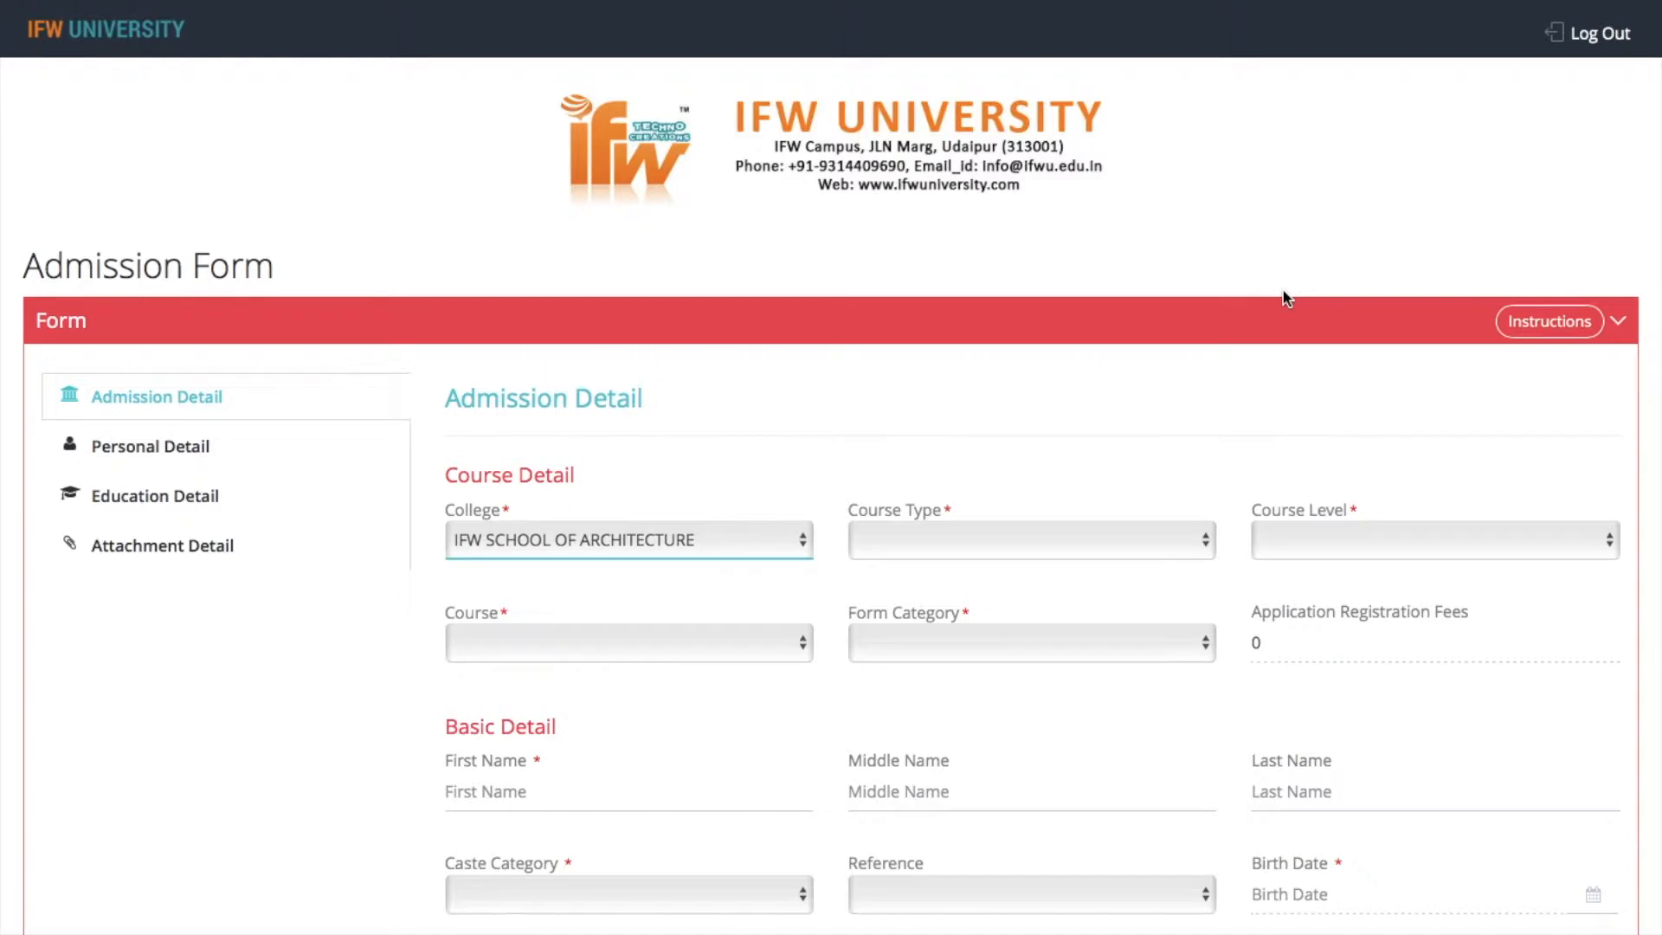
click(1563, 323)
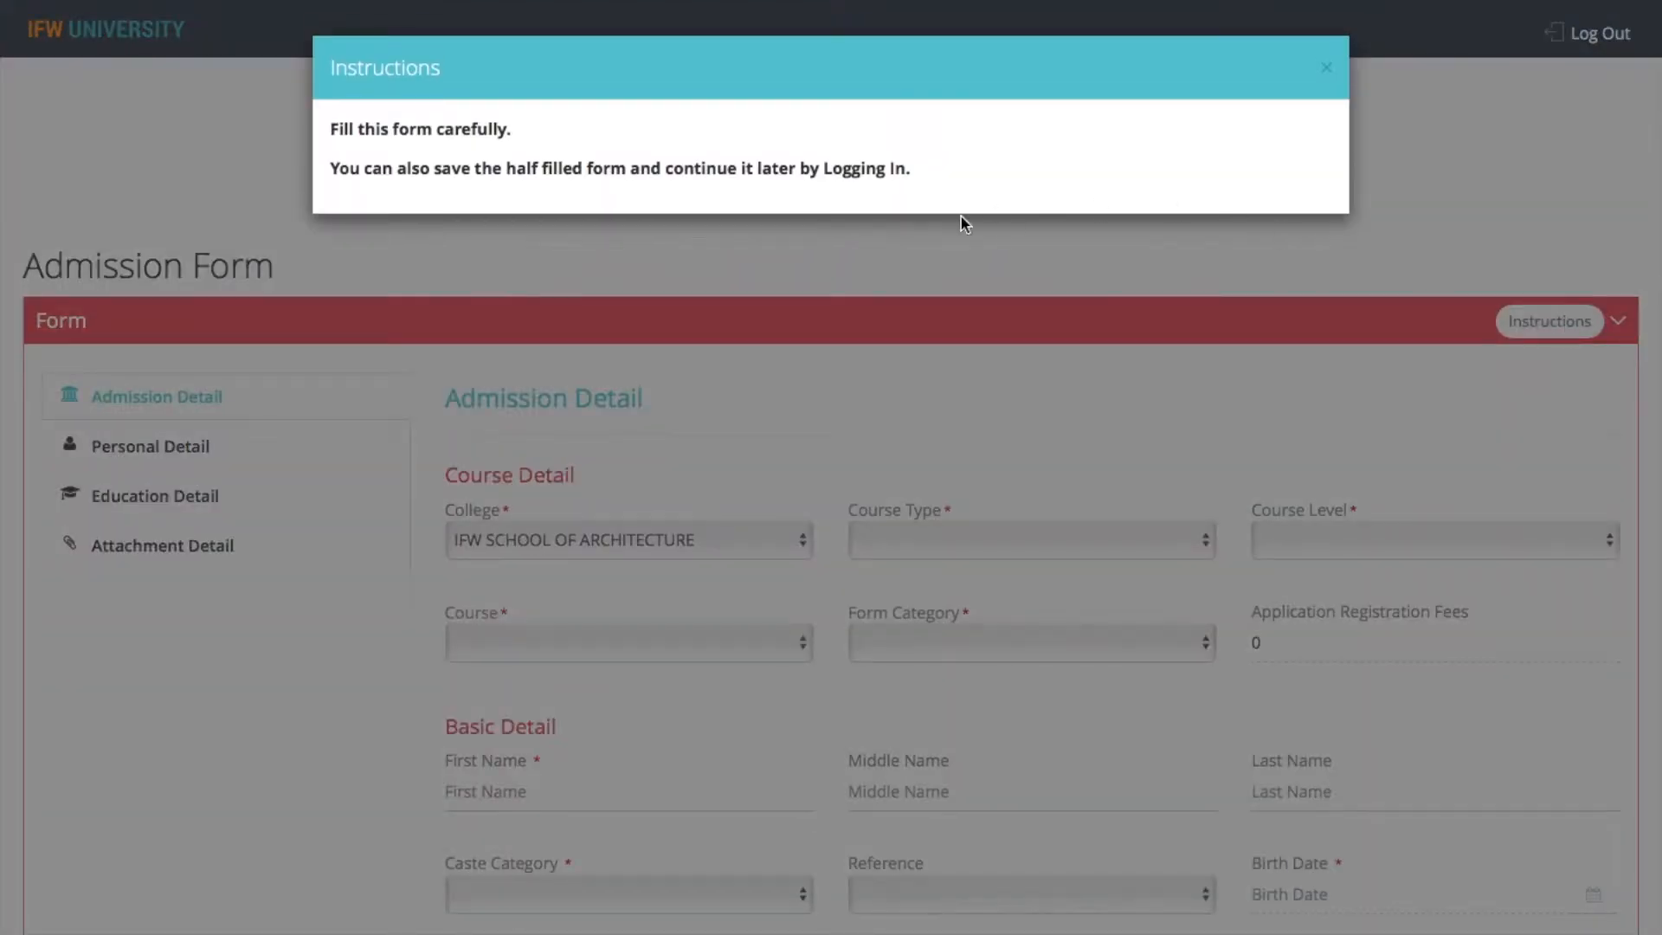
click(1324, 69)
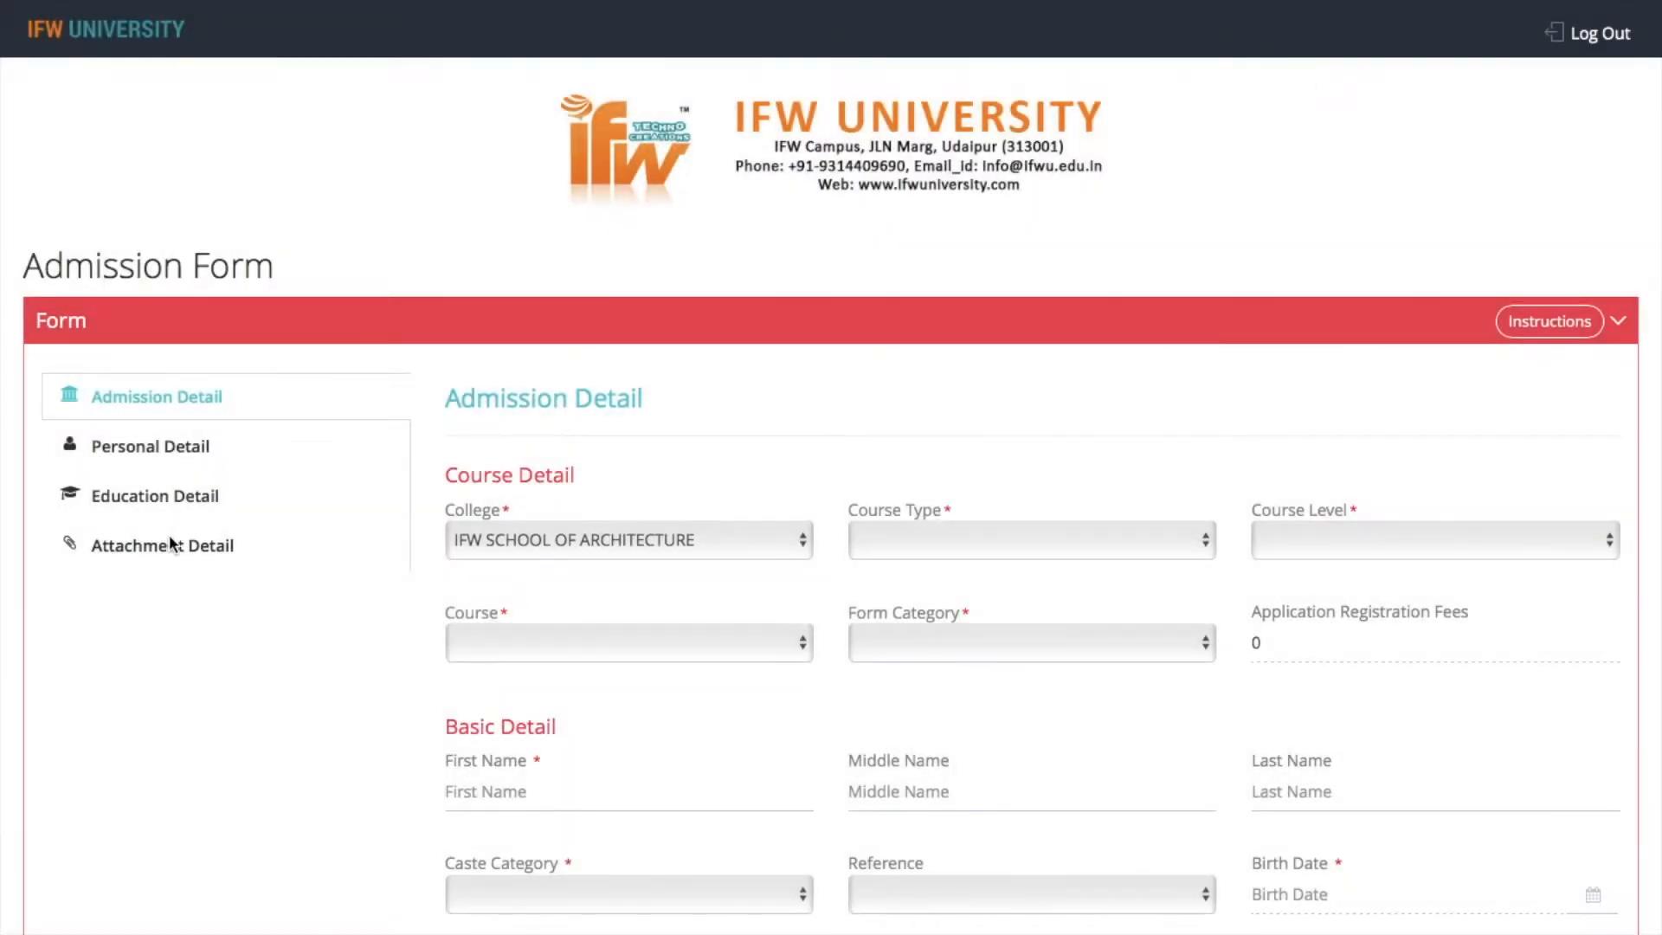
Try the course types UG and Diploma, checking the course level options for each
click(984, 541)
click(960, 583)
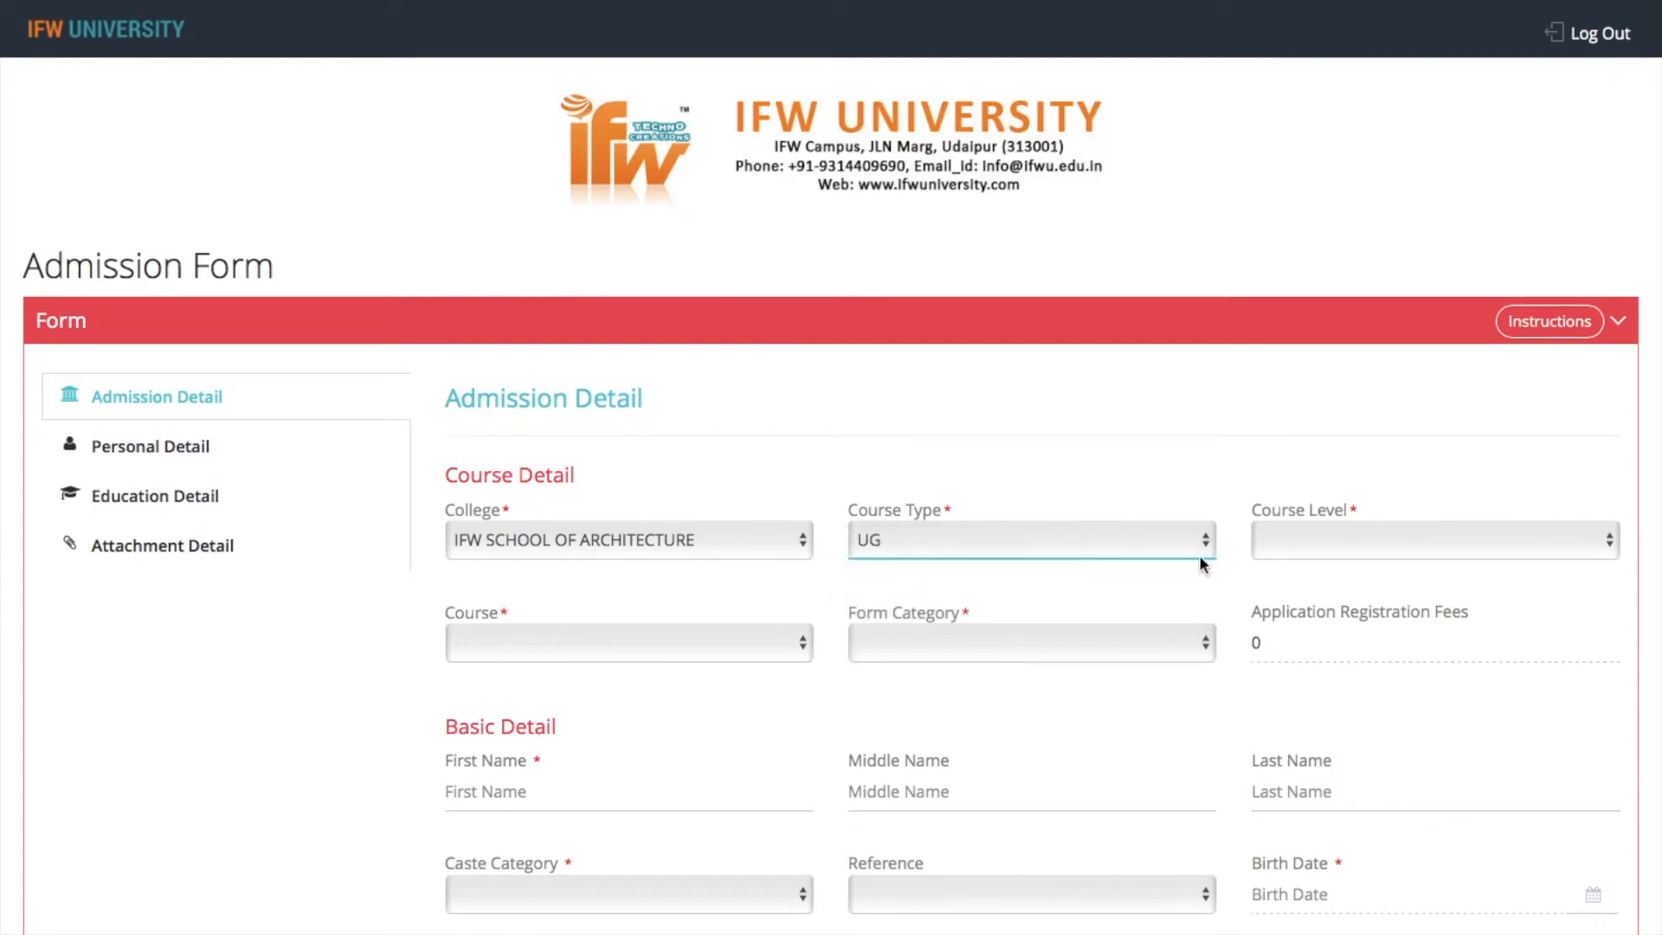
click(1349, 543)
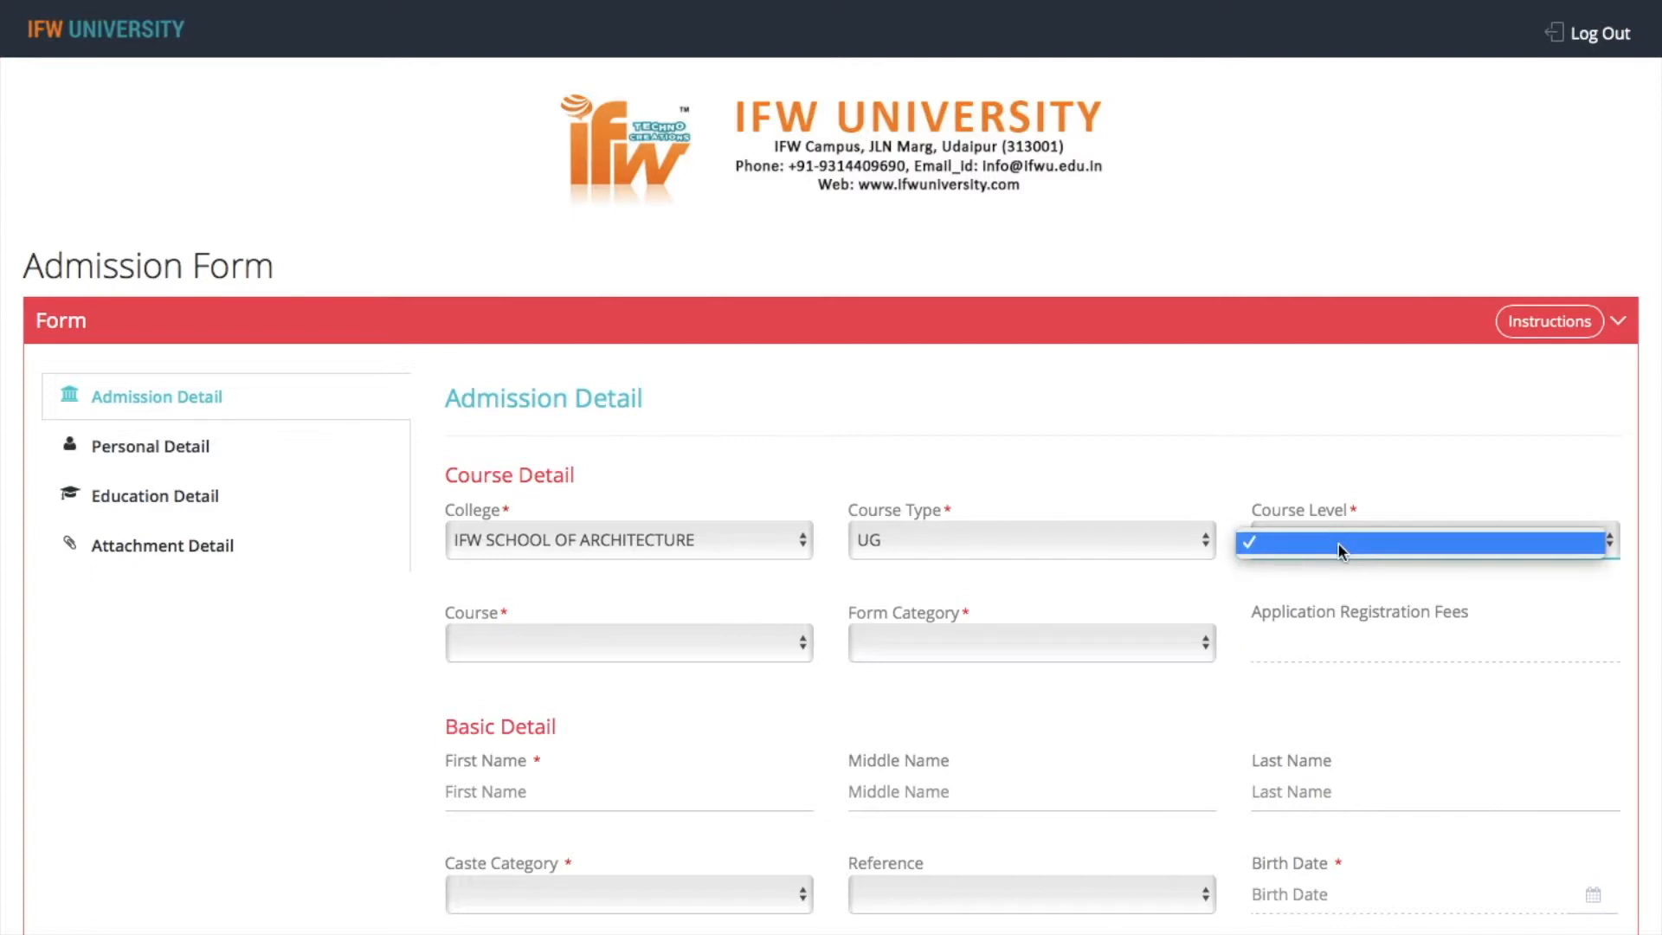
click(1329, 544)
click(1119, 536)
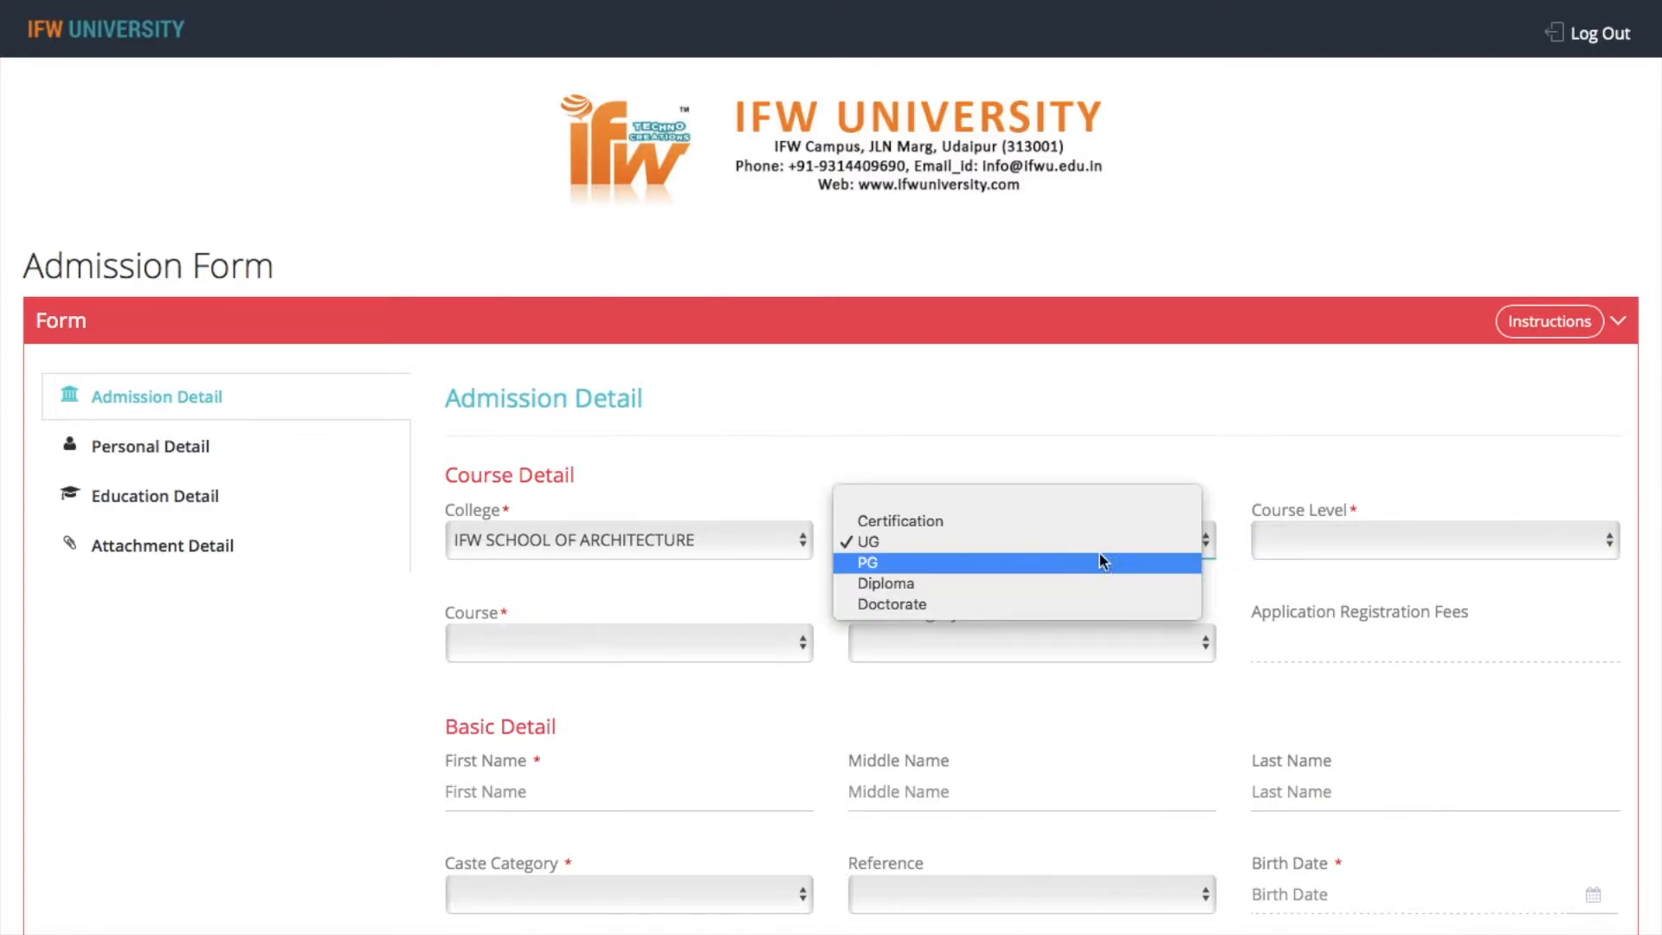
click(1089, 573)
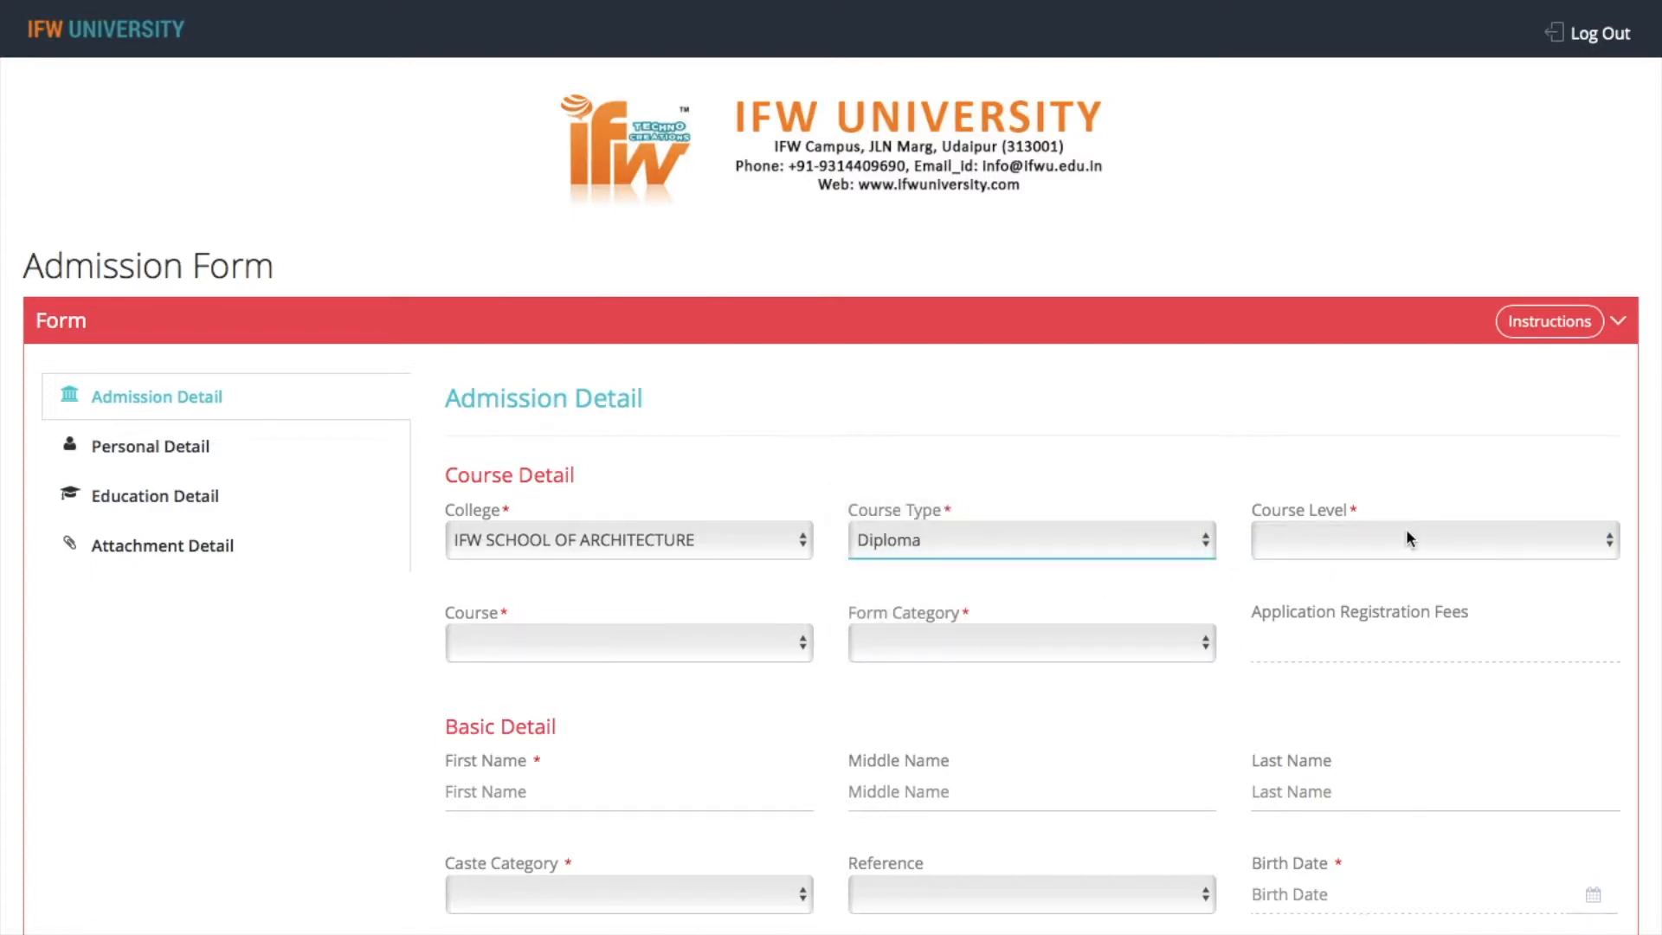
click(1406, 535)
click(1051, 543)
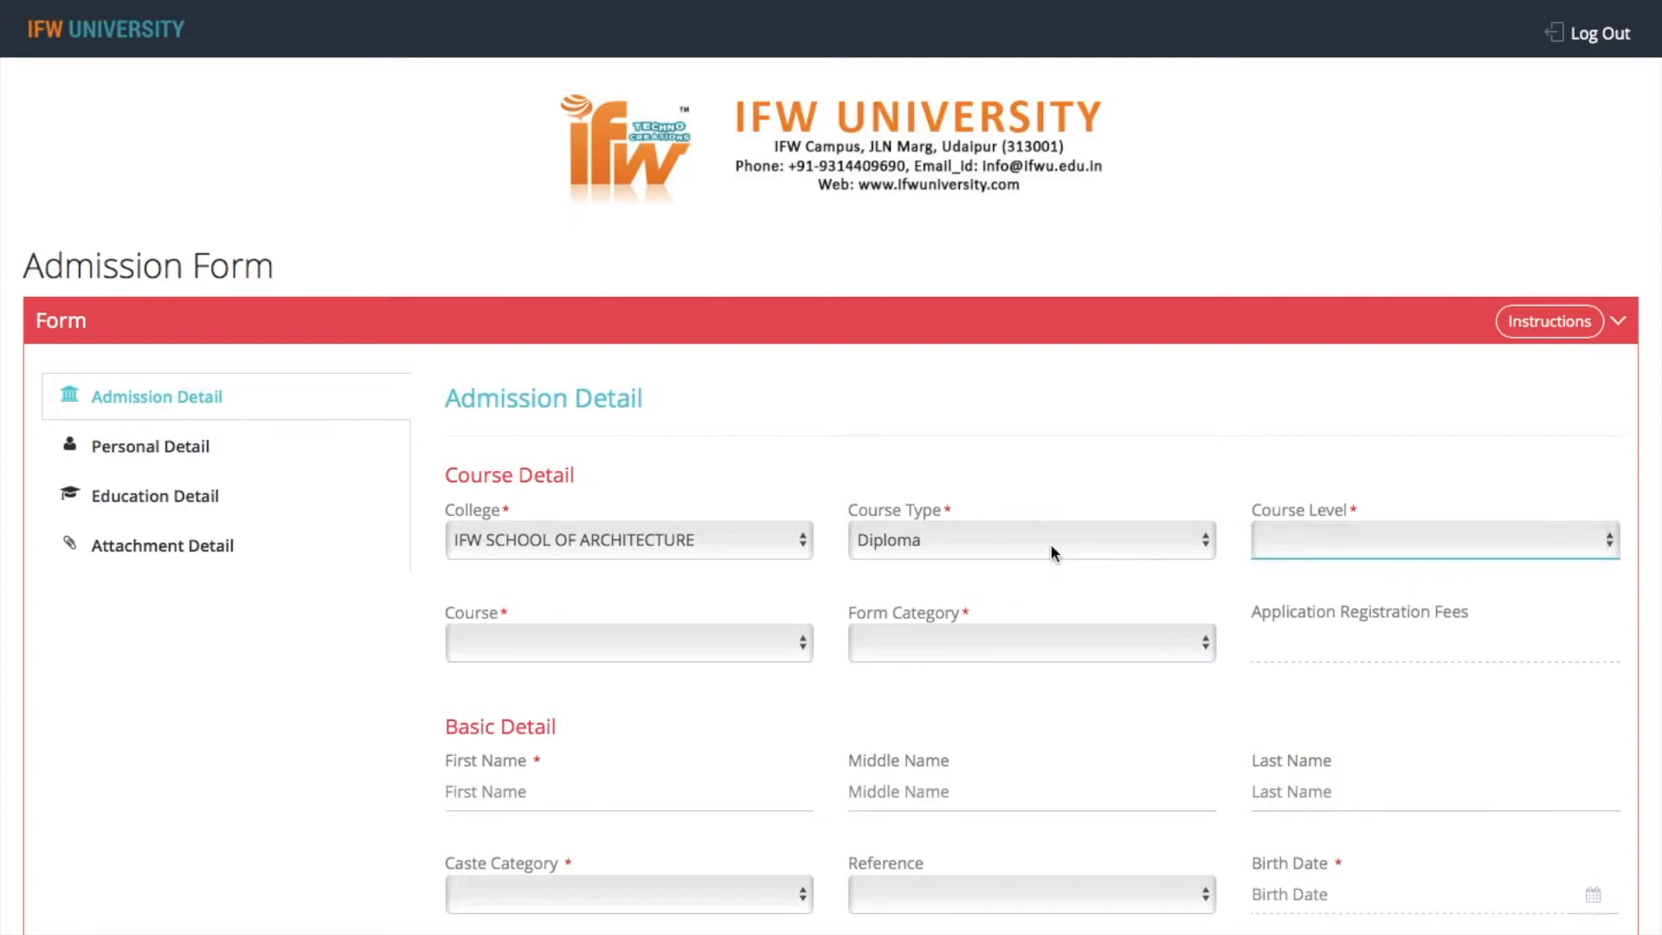
Try the IFW Institute of Engineering & Technology as the college with course type UG, checking its course level options
click(683, 544)
click(680, 520)
click(1028, 533)
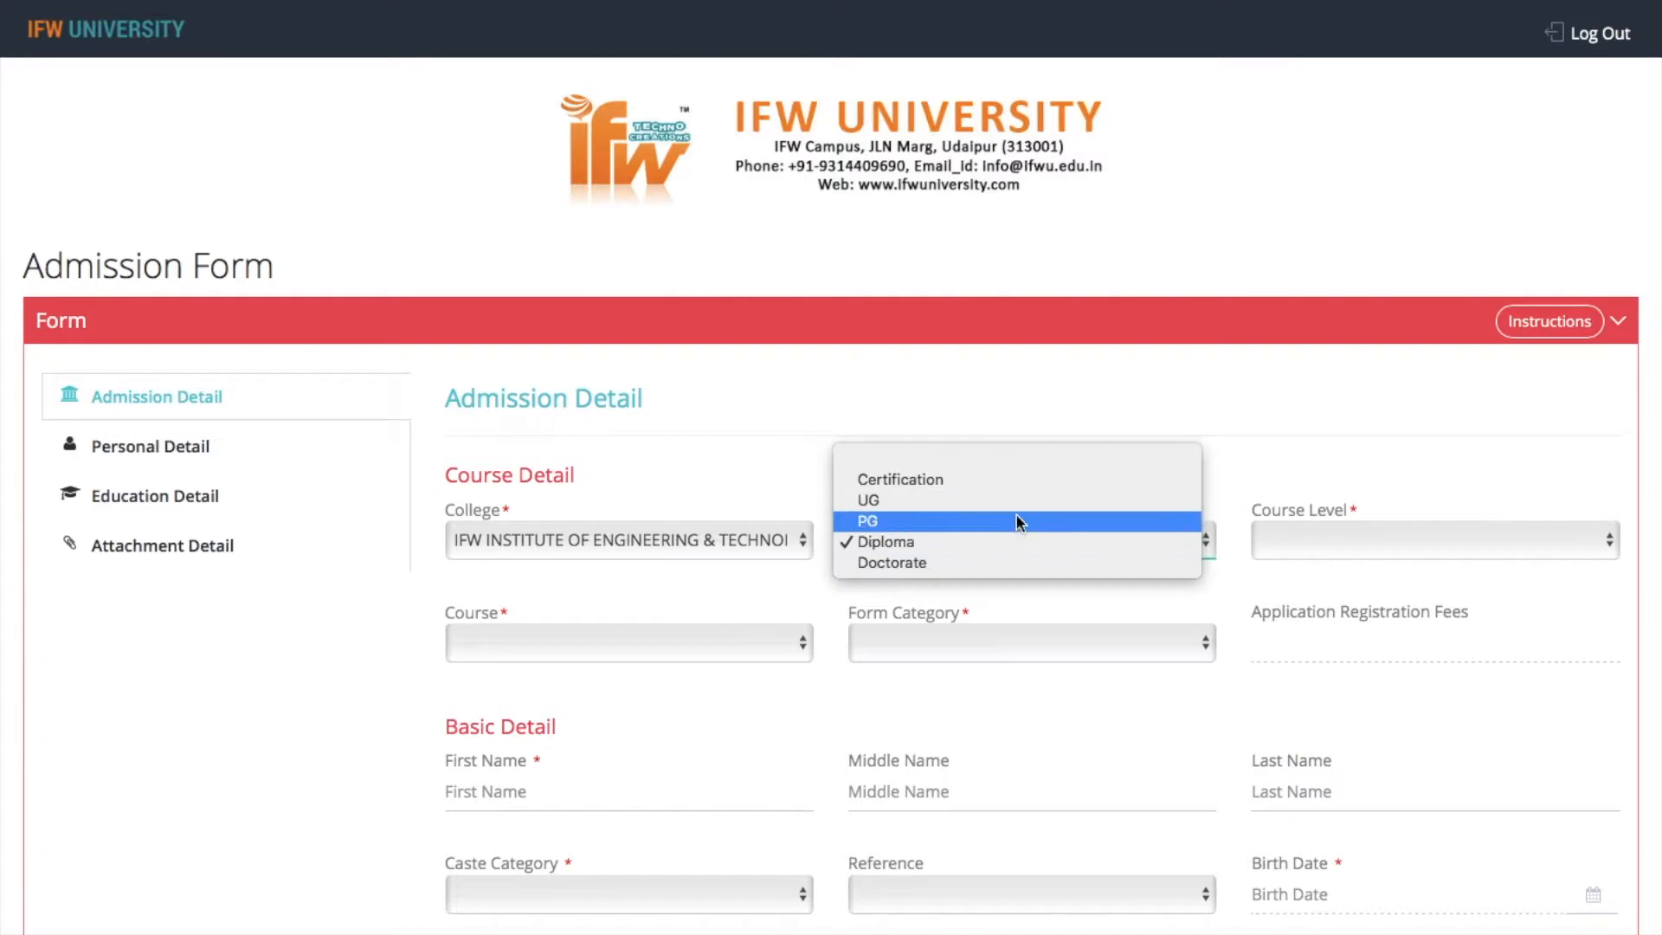
click(1010, 502)
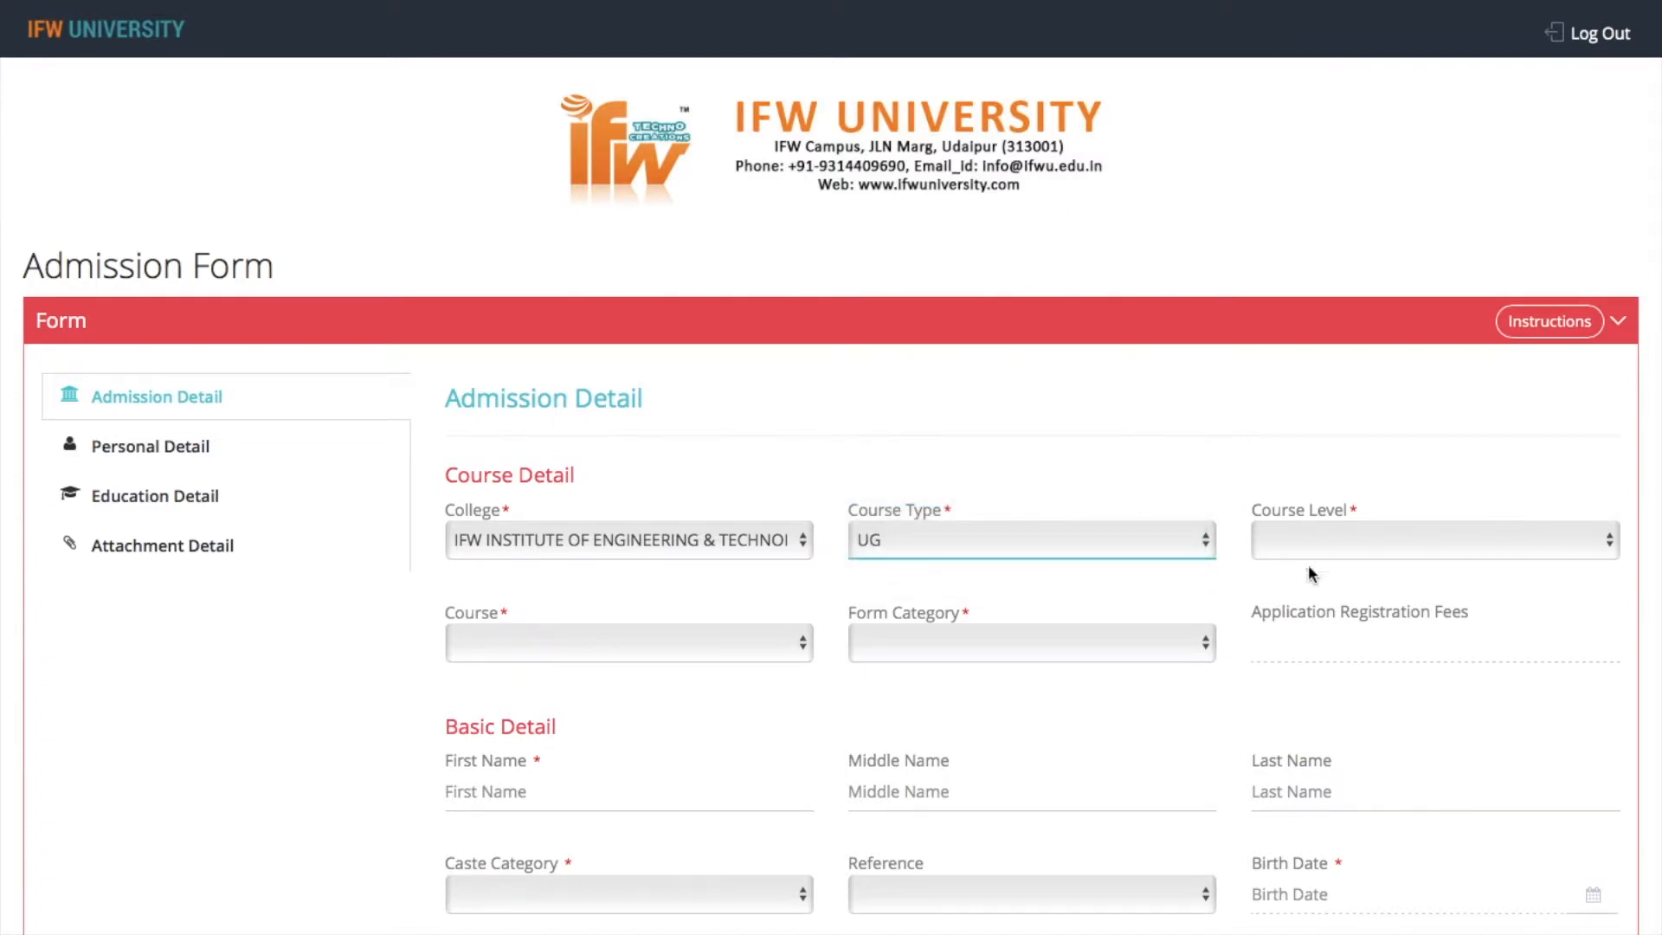
click(1353, 542)
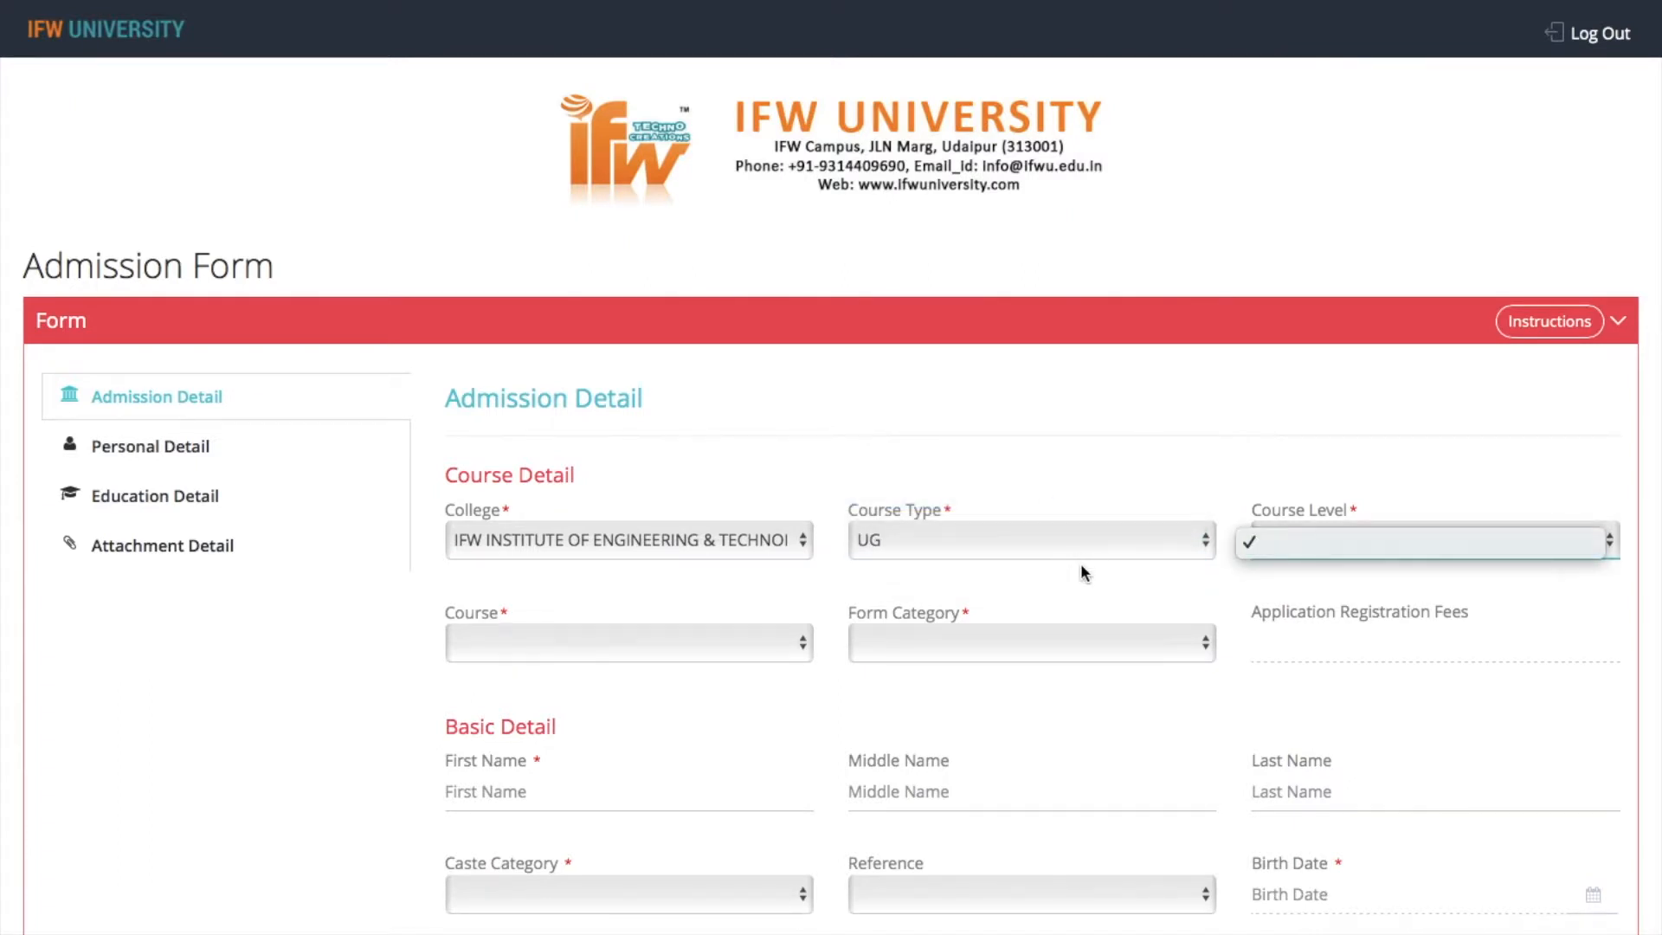
Set the college back to IFW SCHOOL OF ARCHITECTURE with course type UG and choose Bachelor Degree as the course level
click(1078, 538)
click(1336, 542)
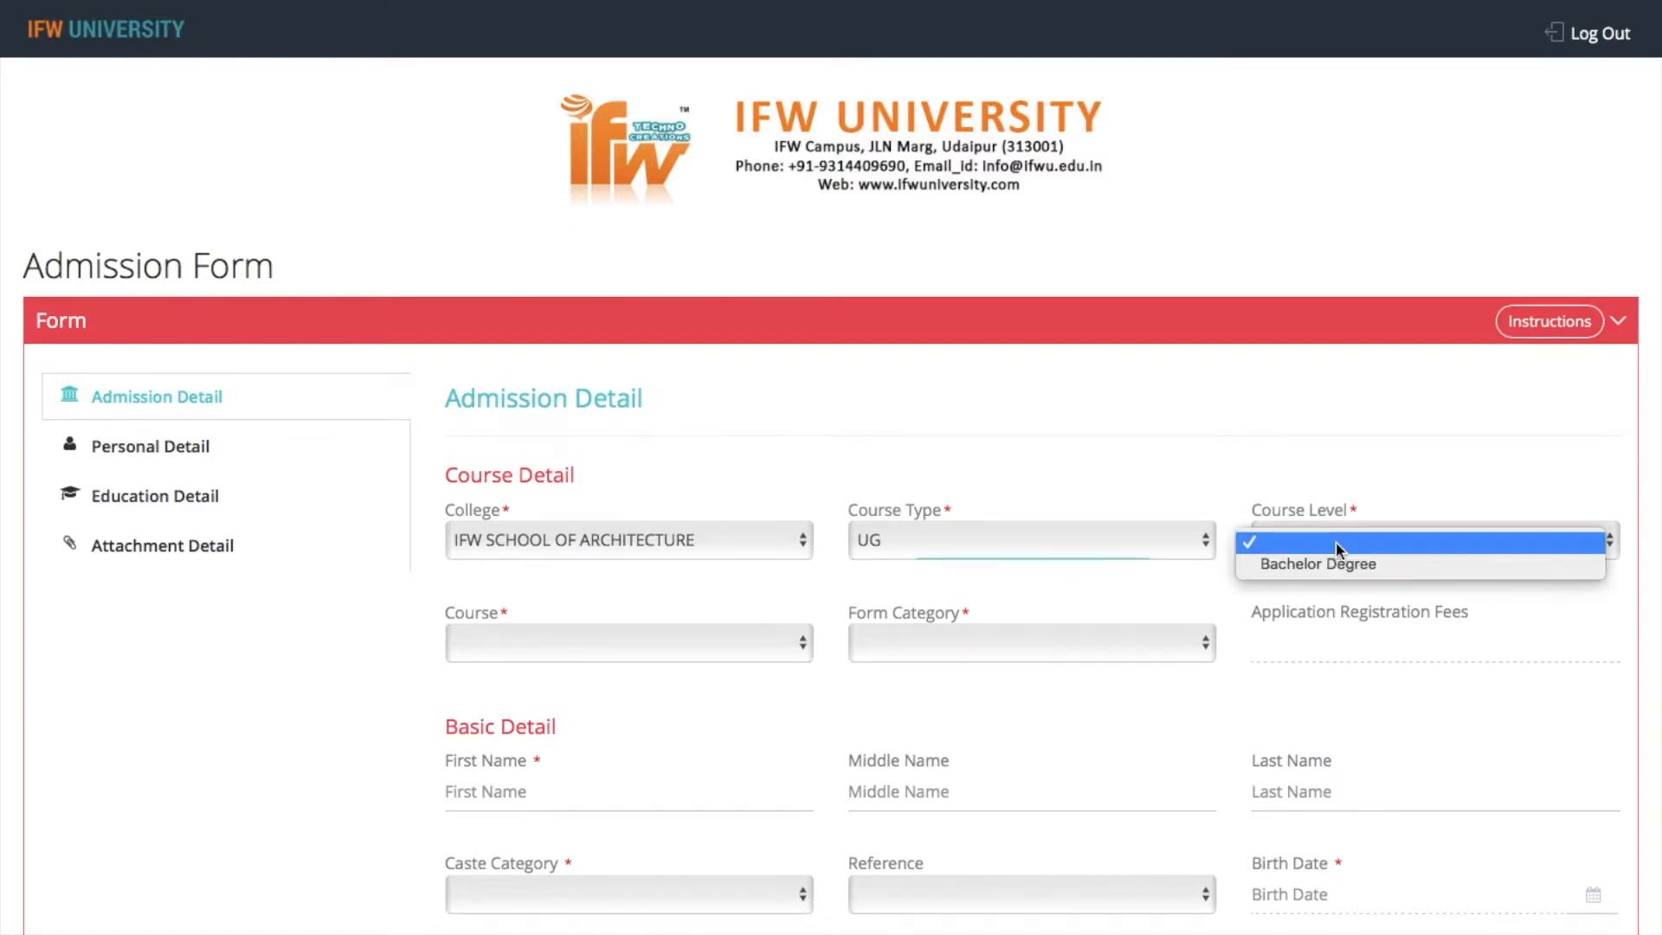
click(1344, 567)
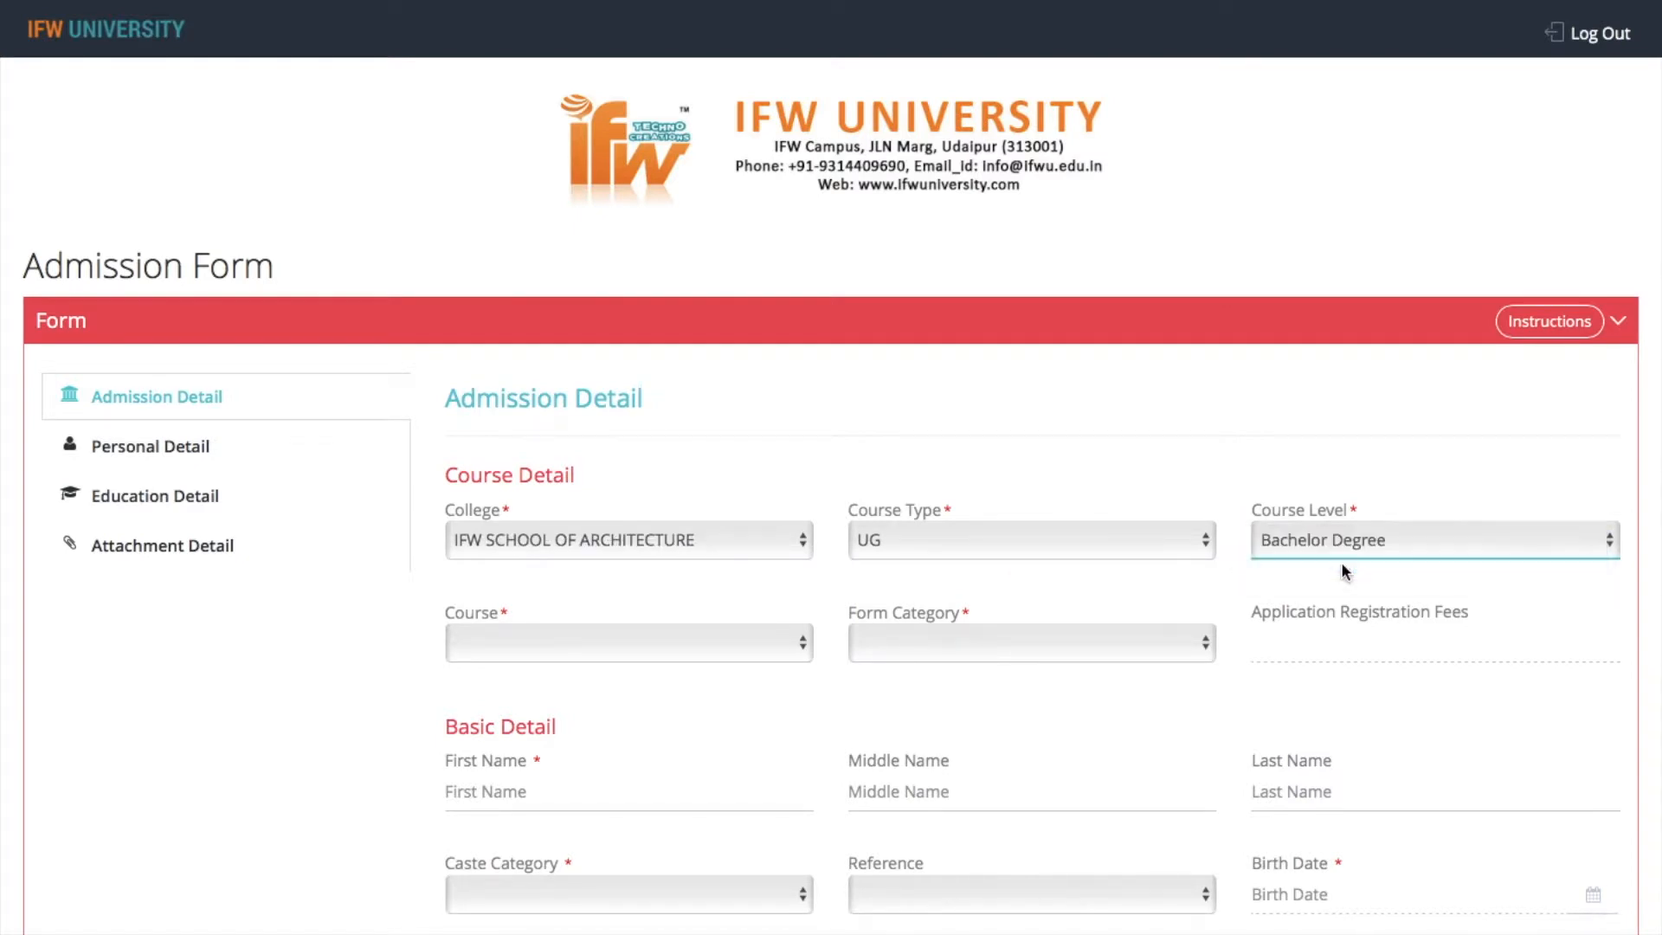
Select B.ARCH as the course, read its course instructions and close them
click(544, 636)
click(604, 595)
click(613, 643)
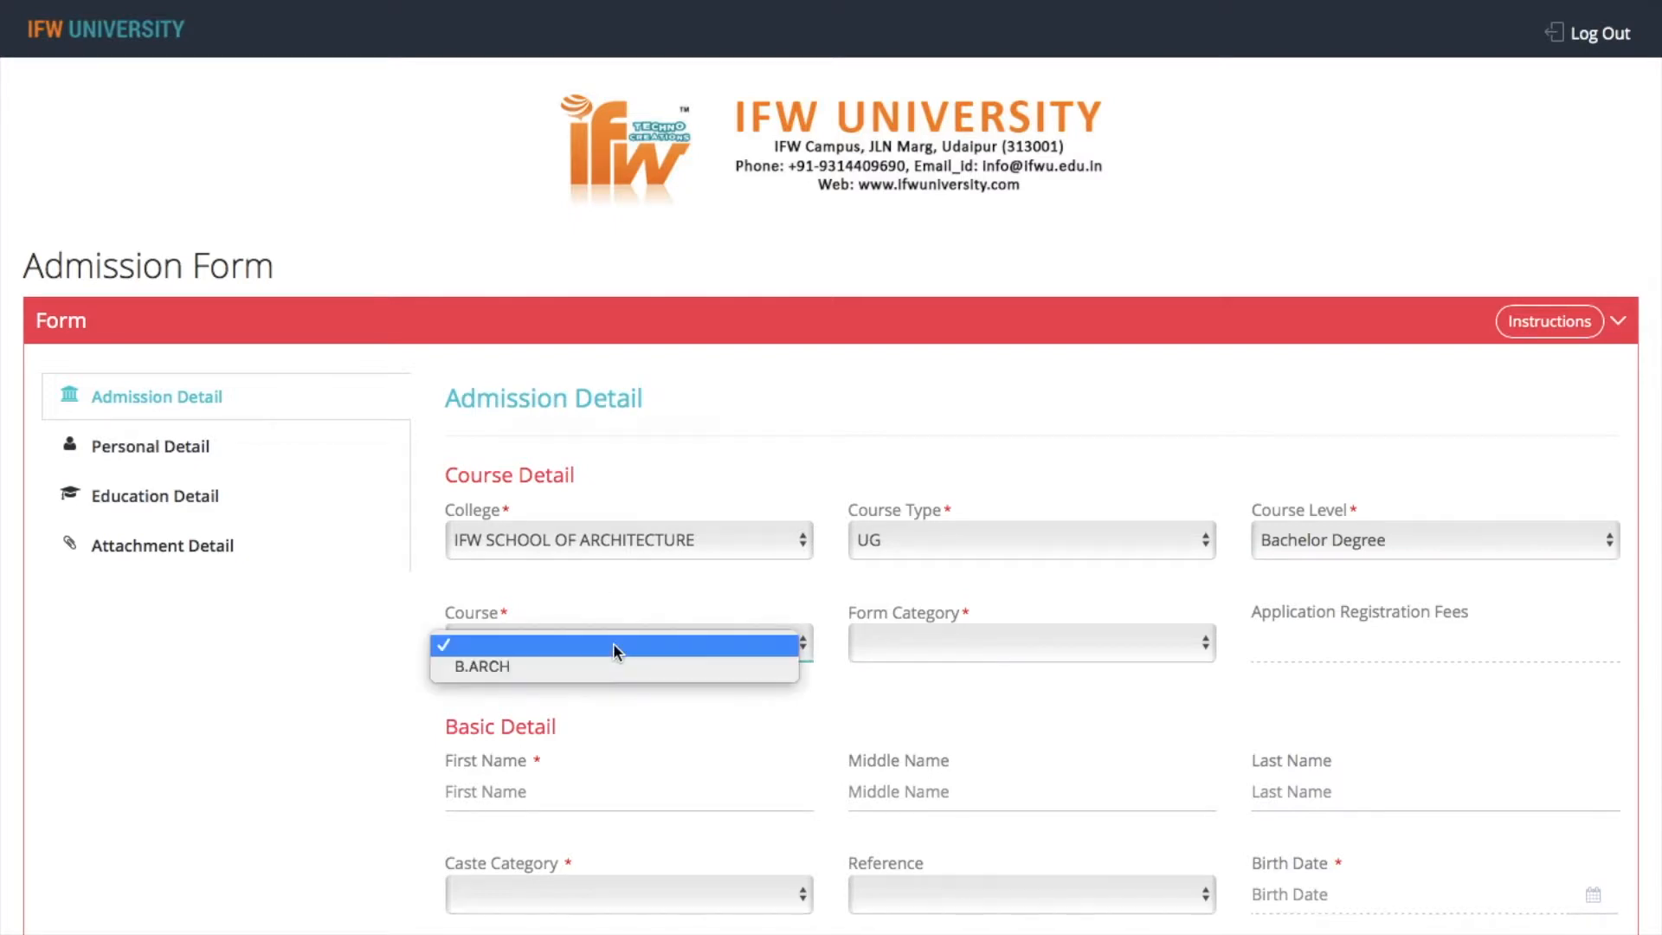
click(612, 668)
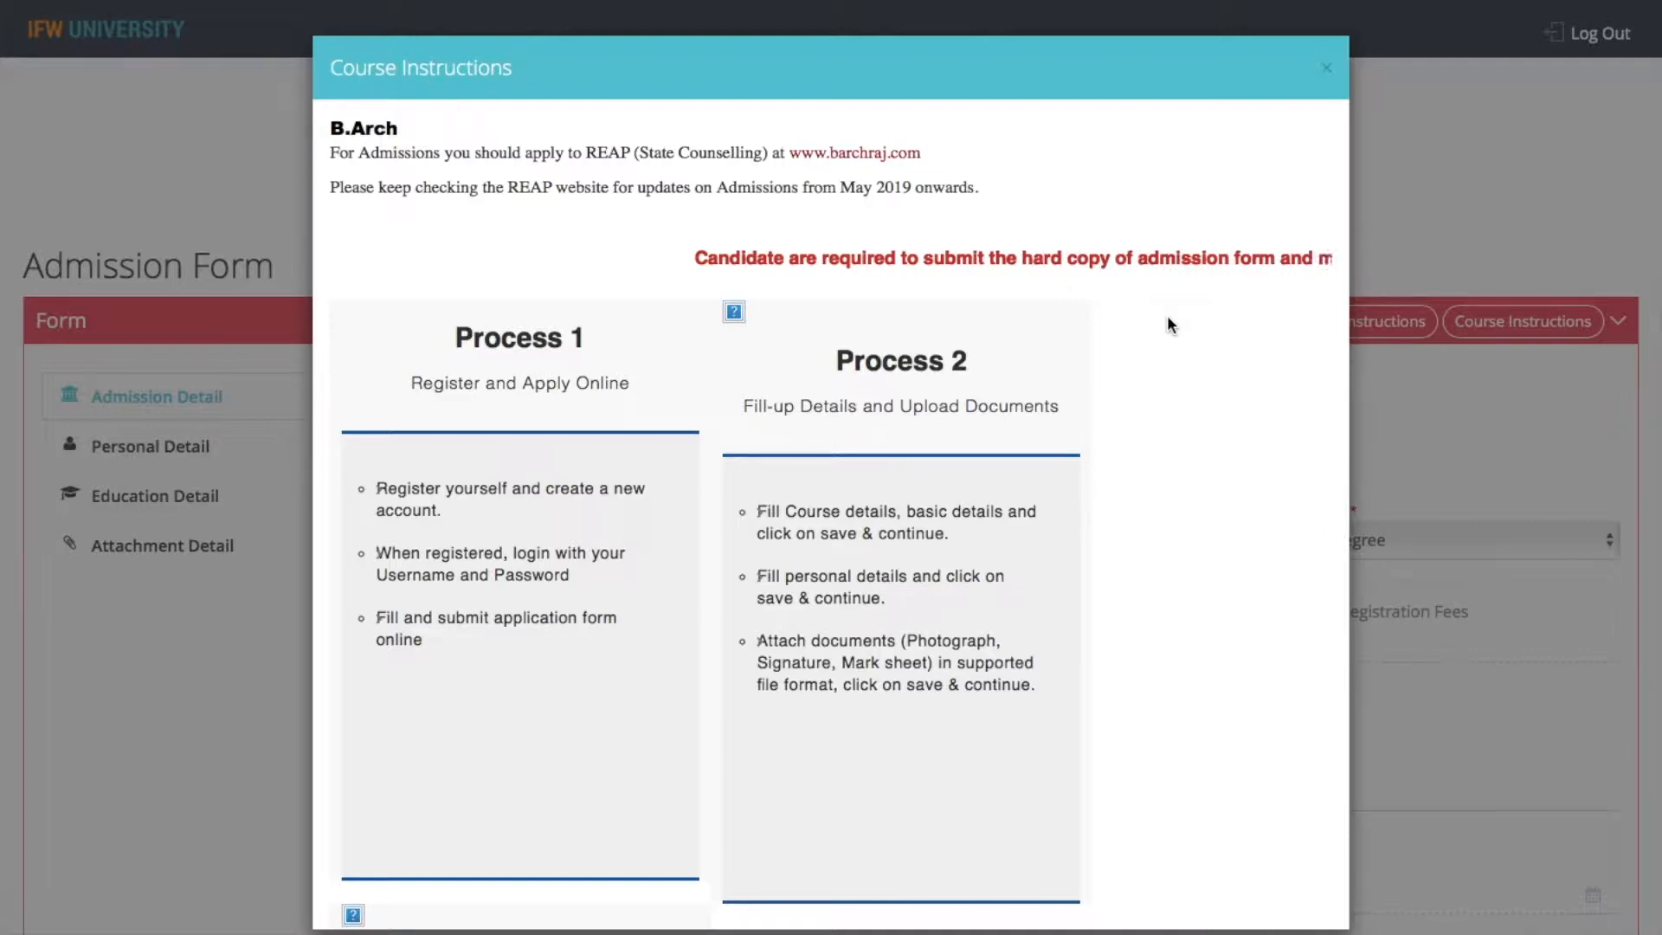
click(1327, 69)
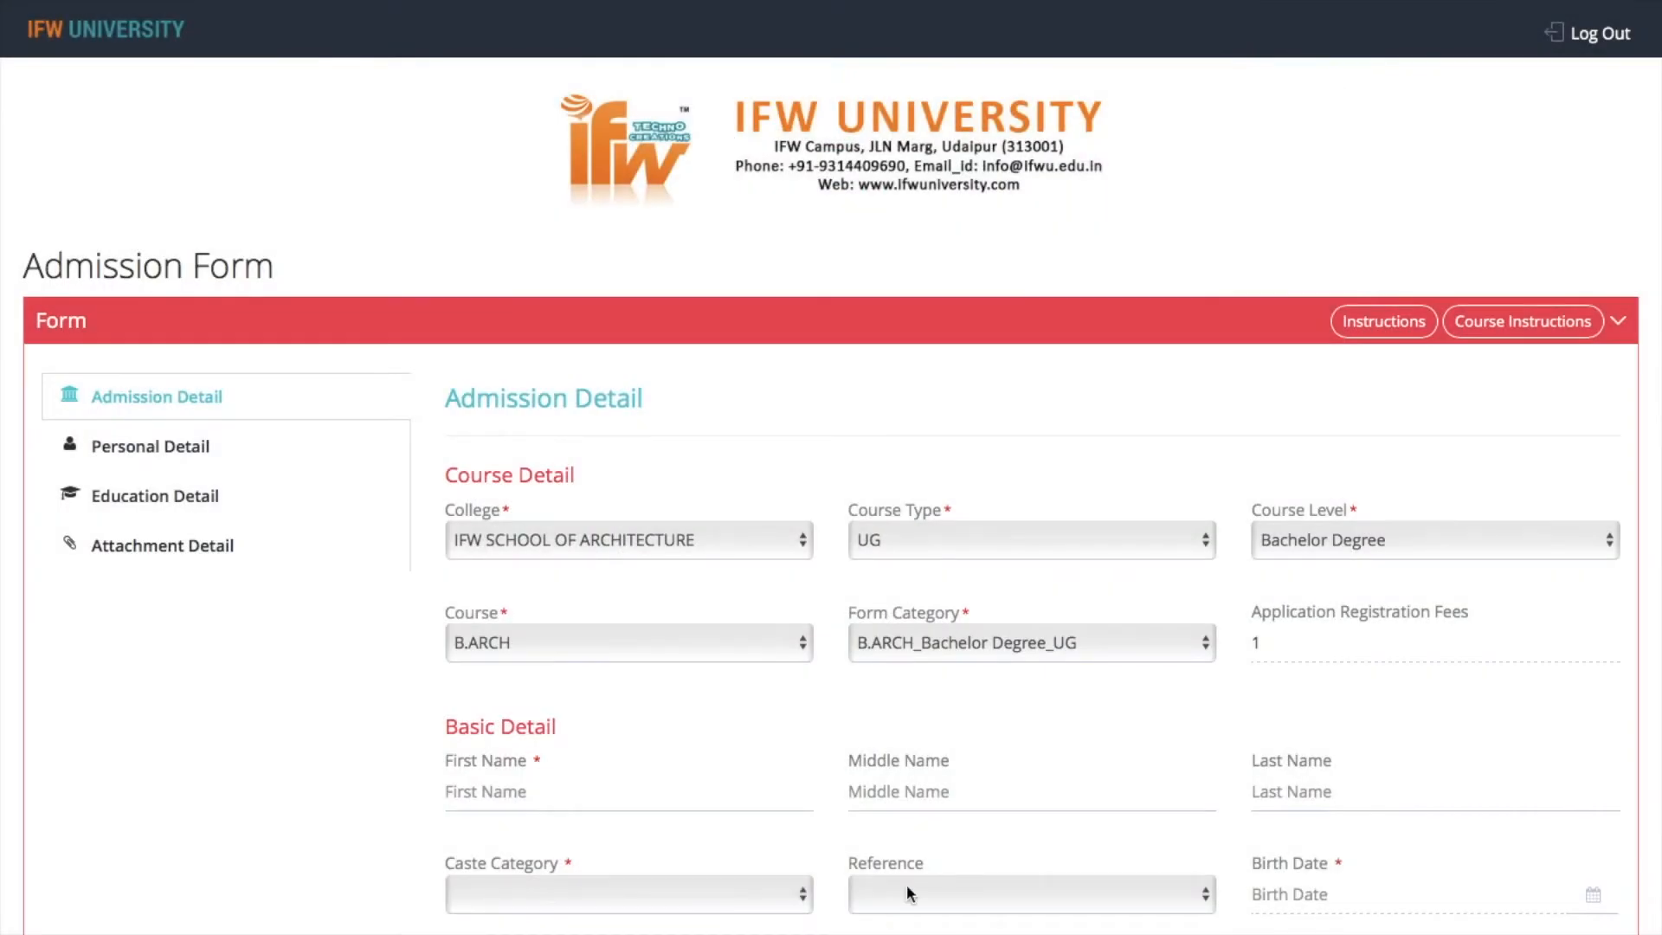
Enter the applicant's first name and last name in the basic details
scroll(760, 915, down, 4)
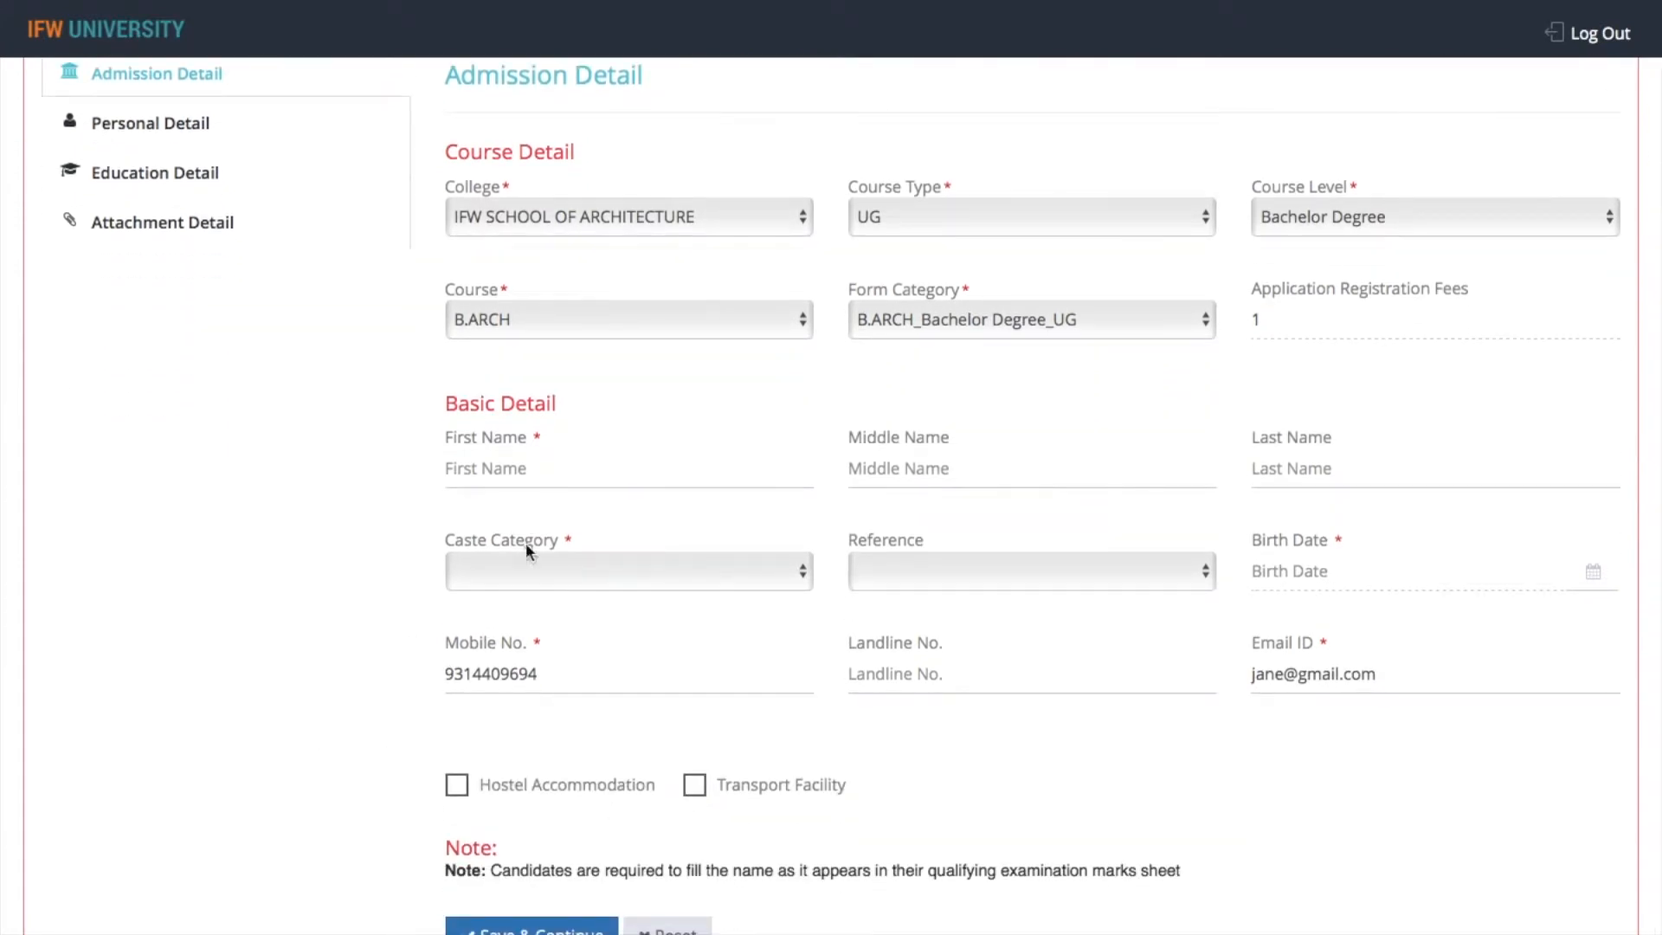
click(499, 469)
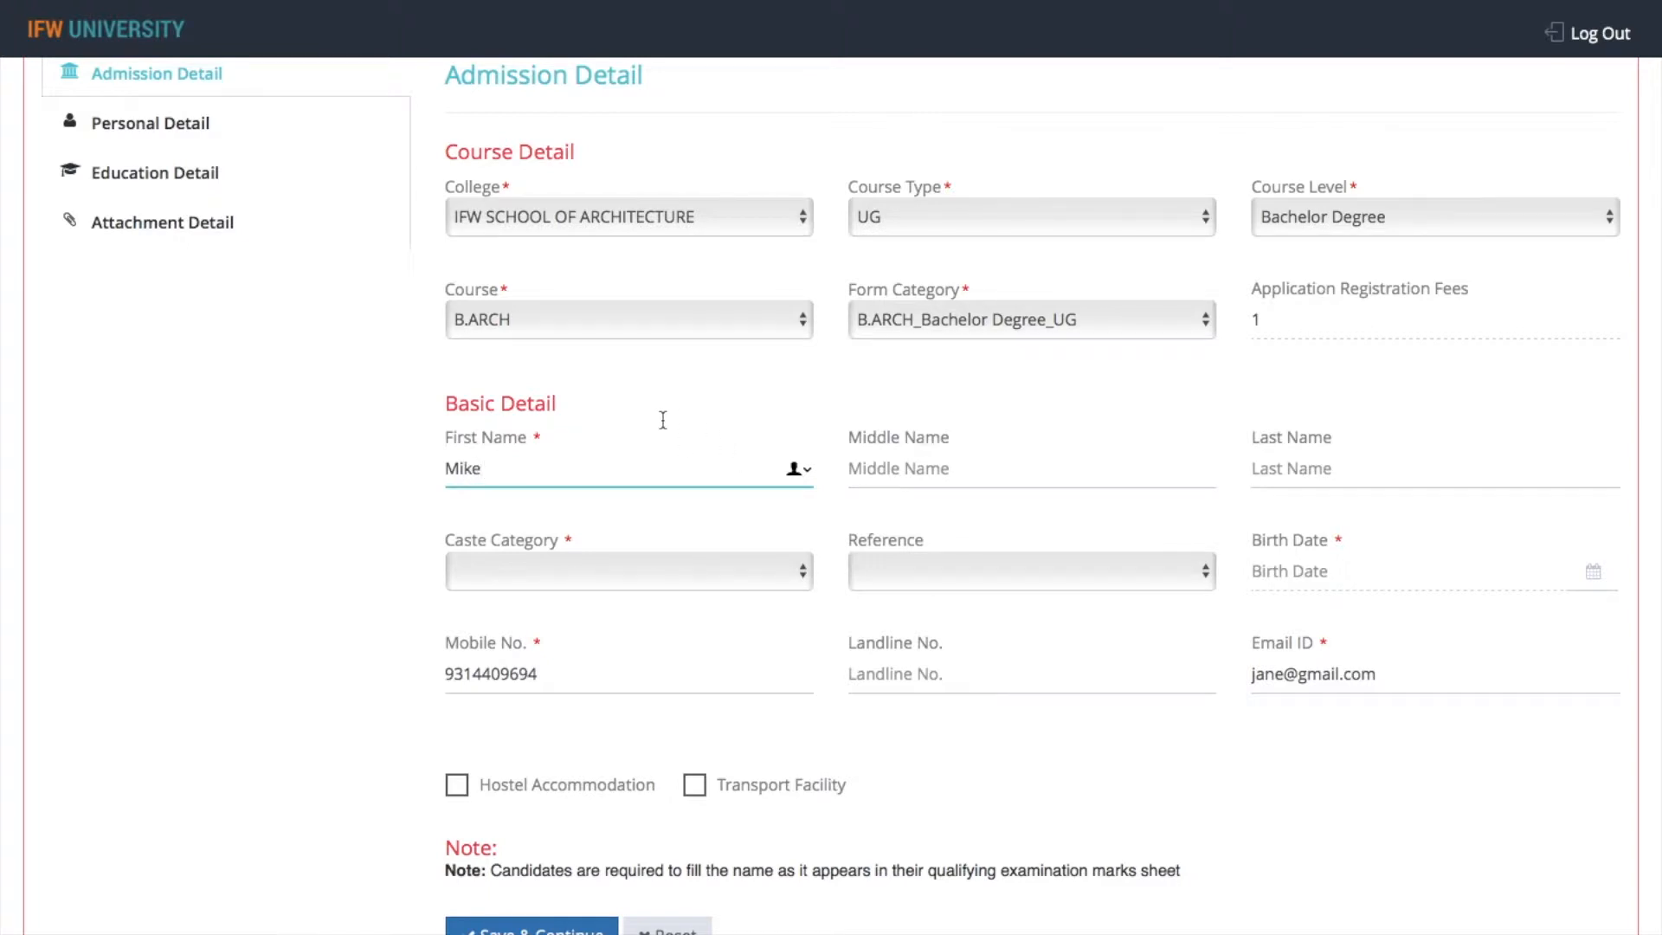
key(BackSpace)
key(BackSpace)
key(BackSpace)
key(BackSpace)
click(1278, 482)
text(Mike)
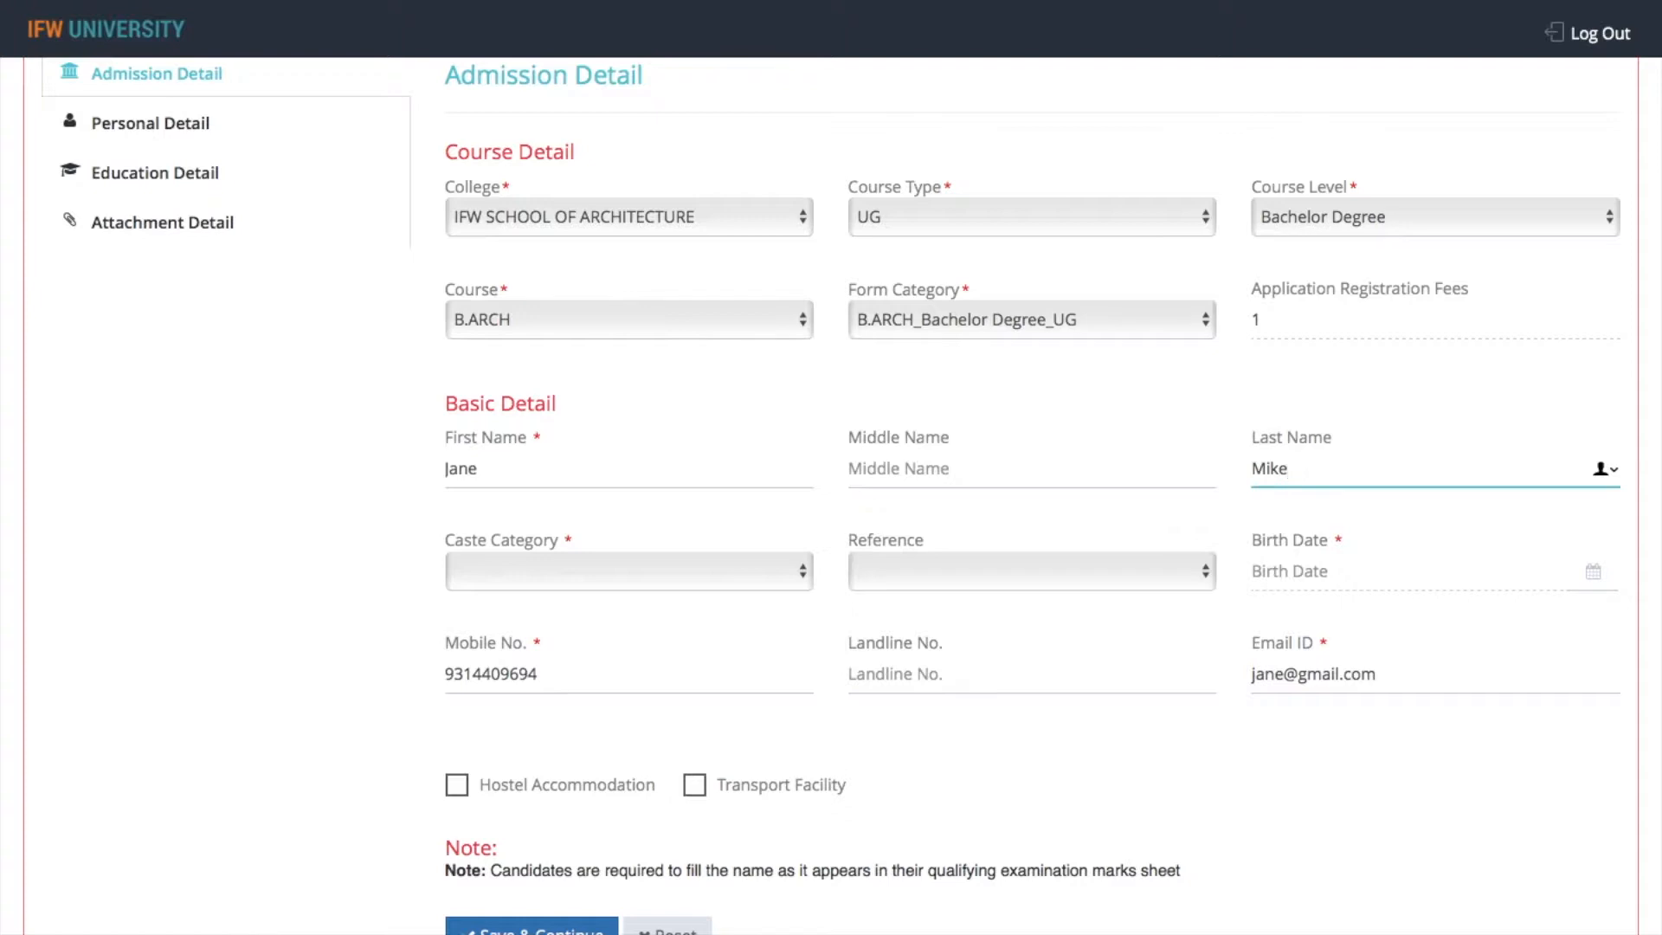
Set the caste category to General and pick the applicant's birth date in the calendar
click(734, 571)
click(720, 615)
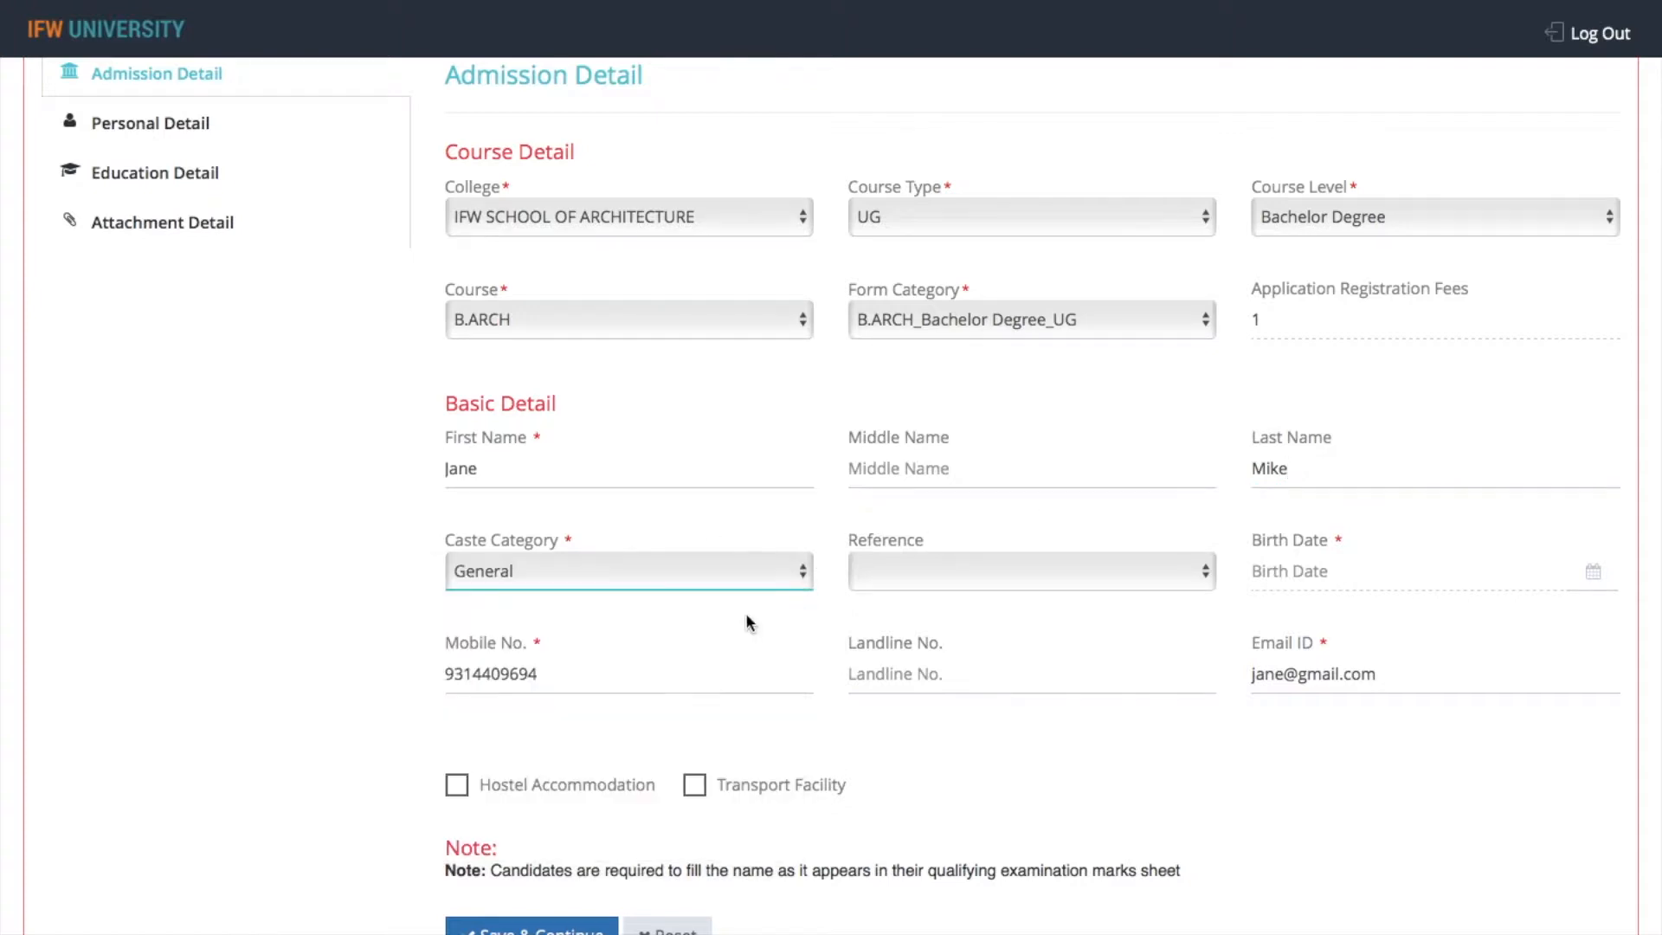
click(1326, 571)
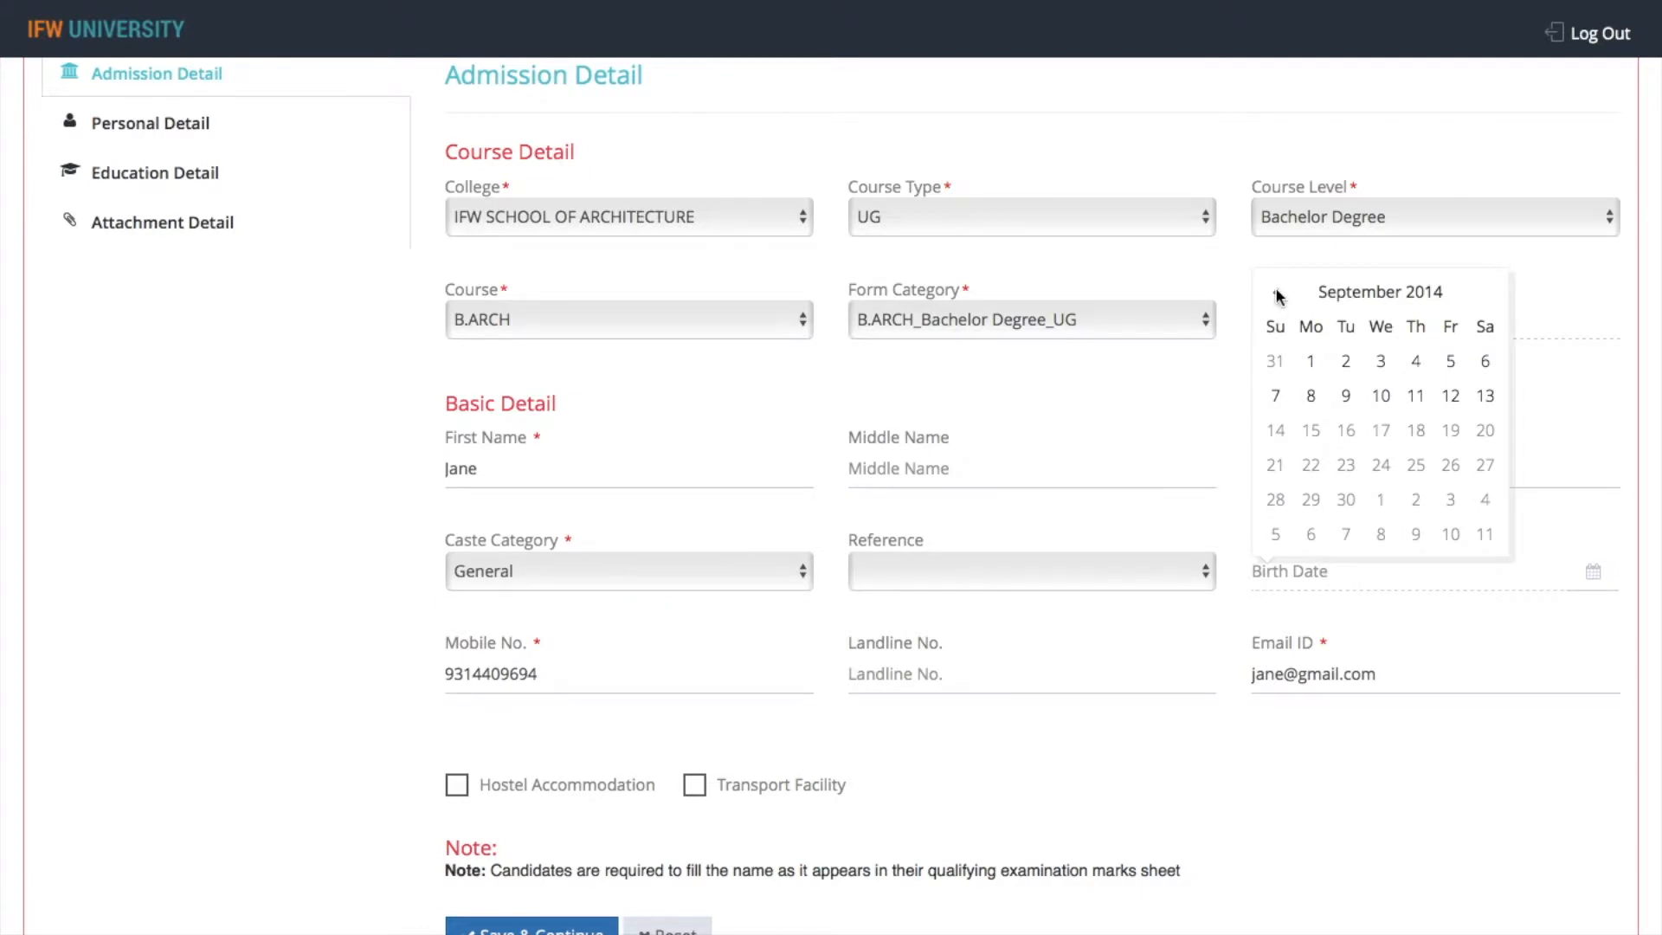
click(1277, 296)
click(1277, 296)
click(1276, 296)
click(1365, 291)
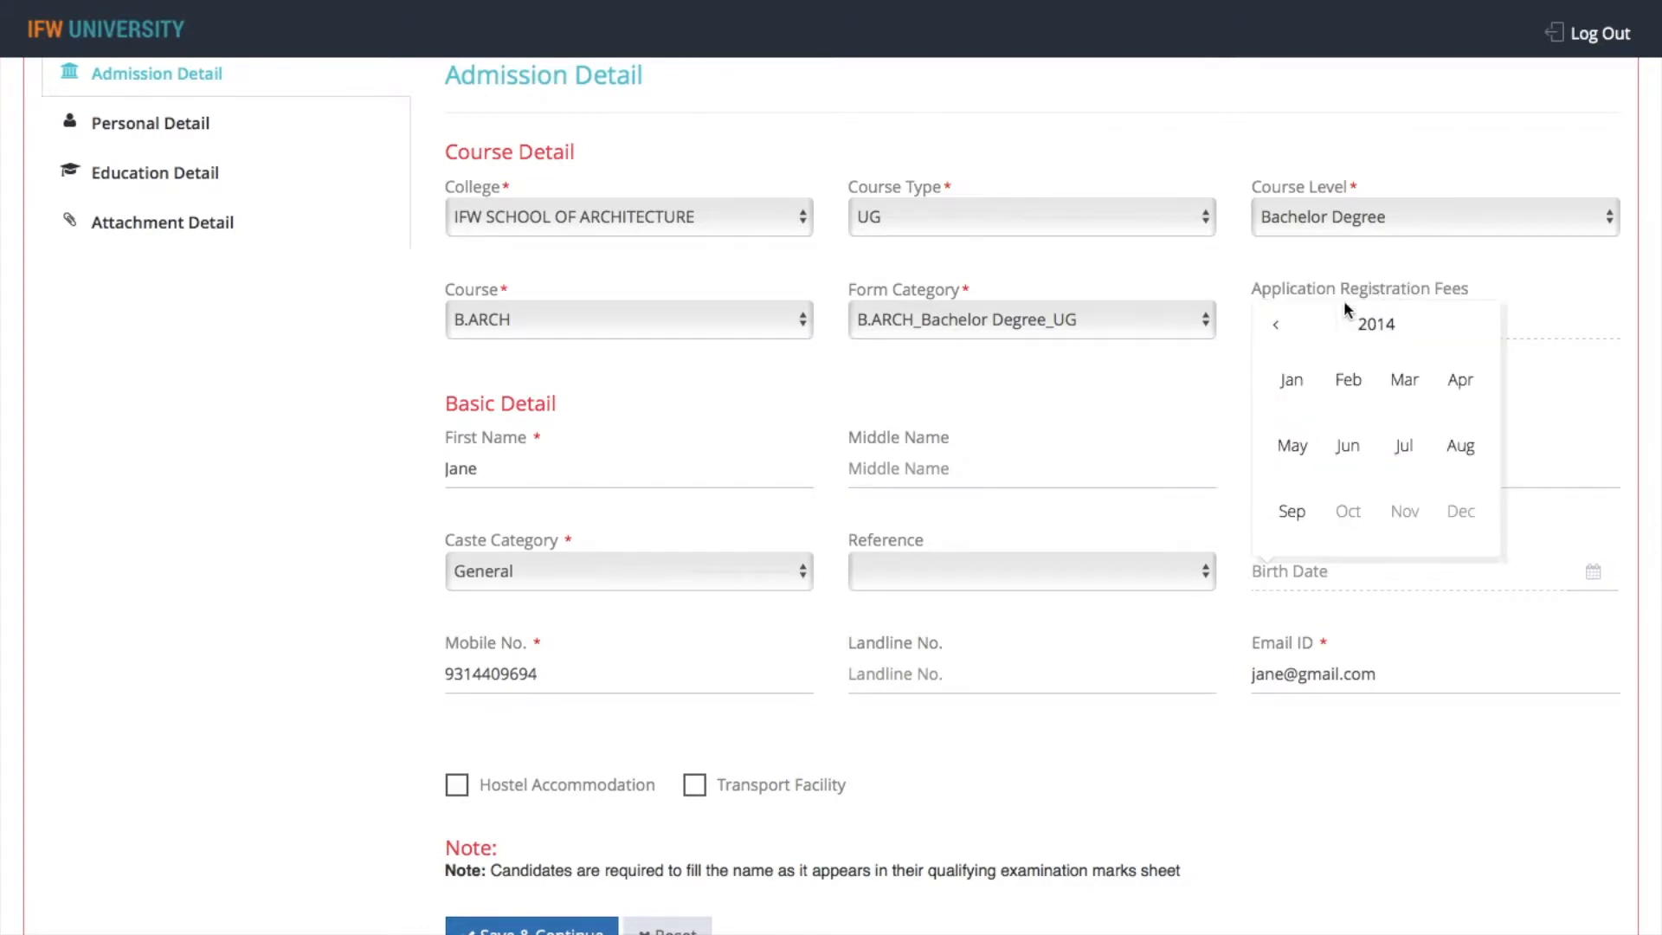
click(1278, 326)
click(1278, 326)
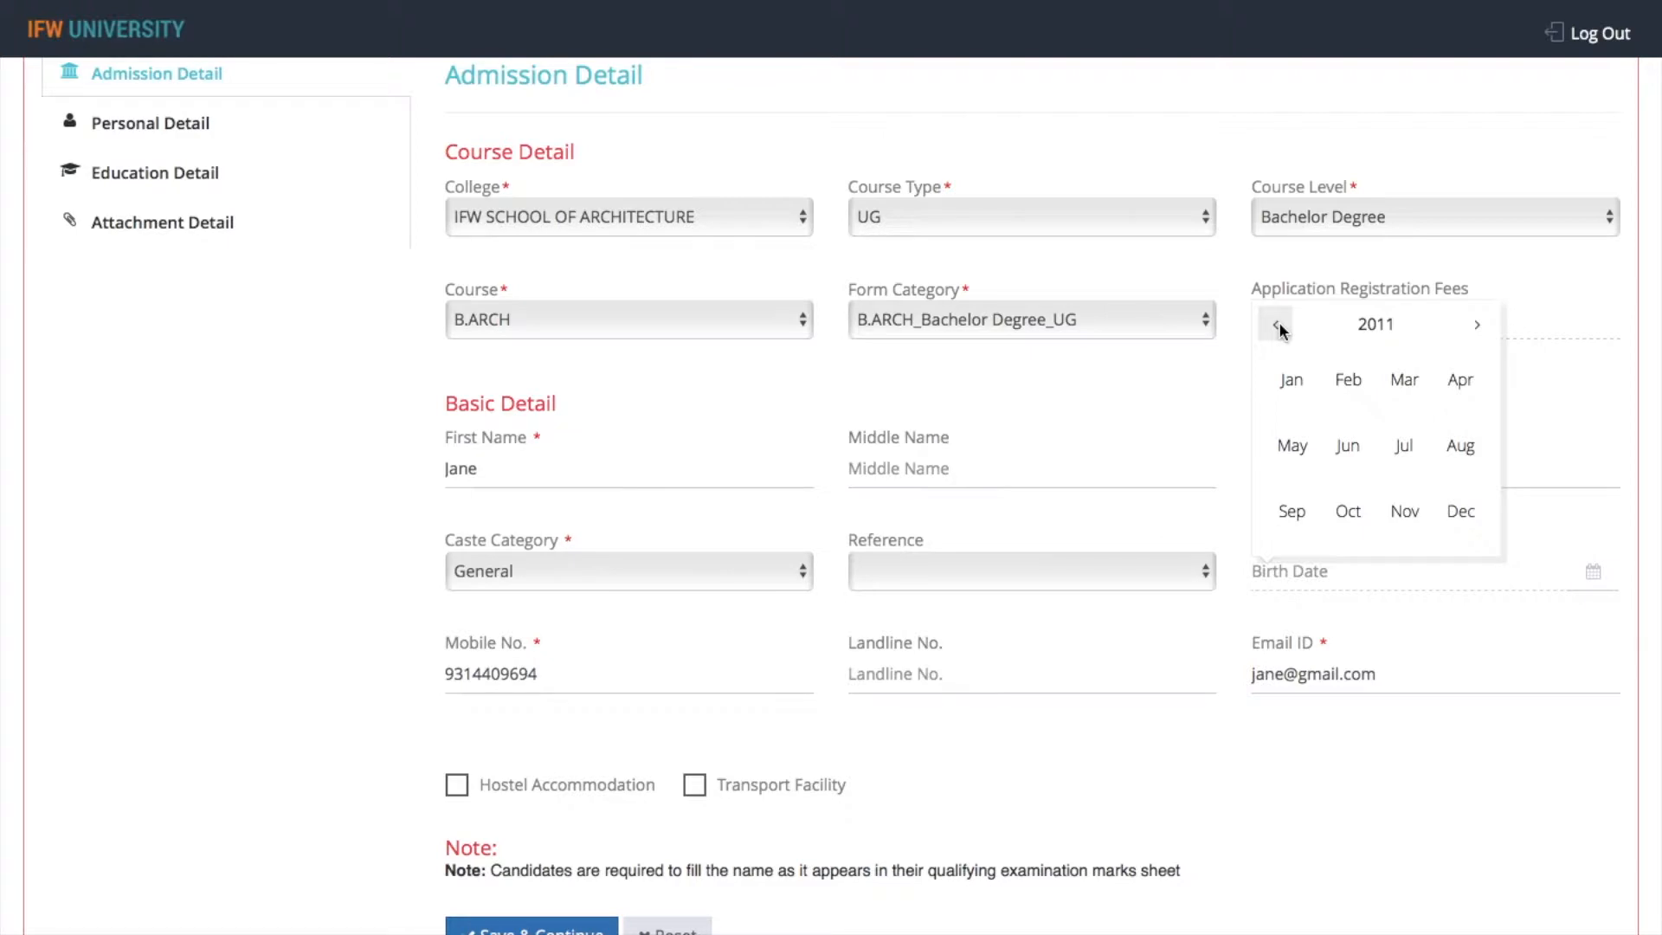
click(1290, 383)
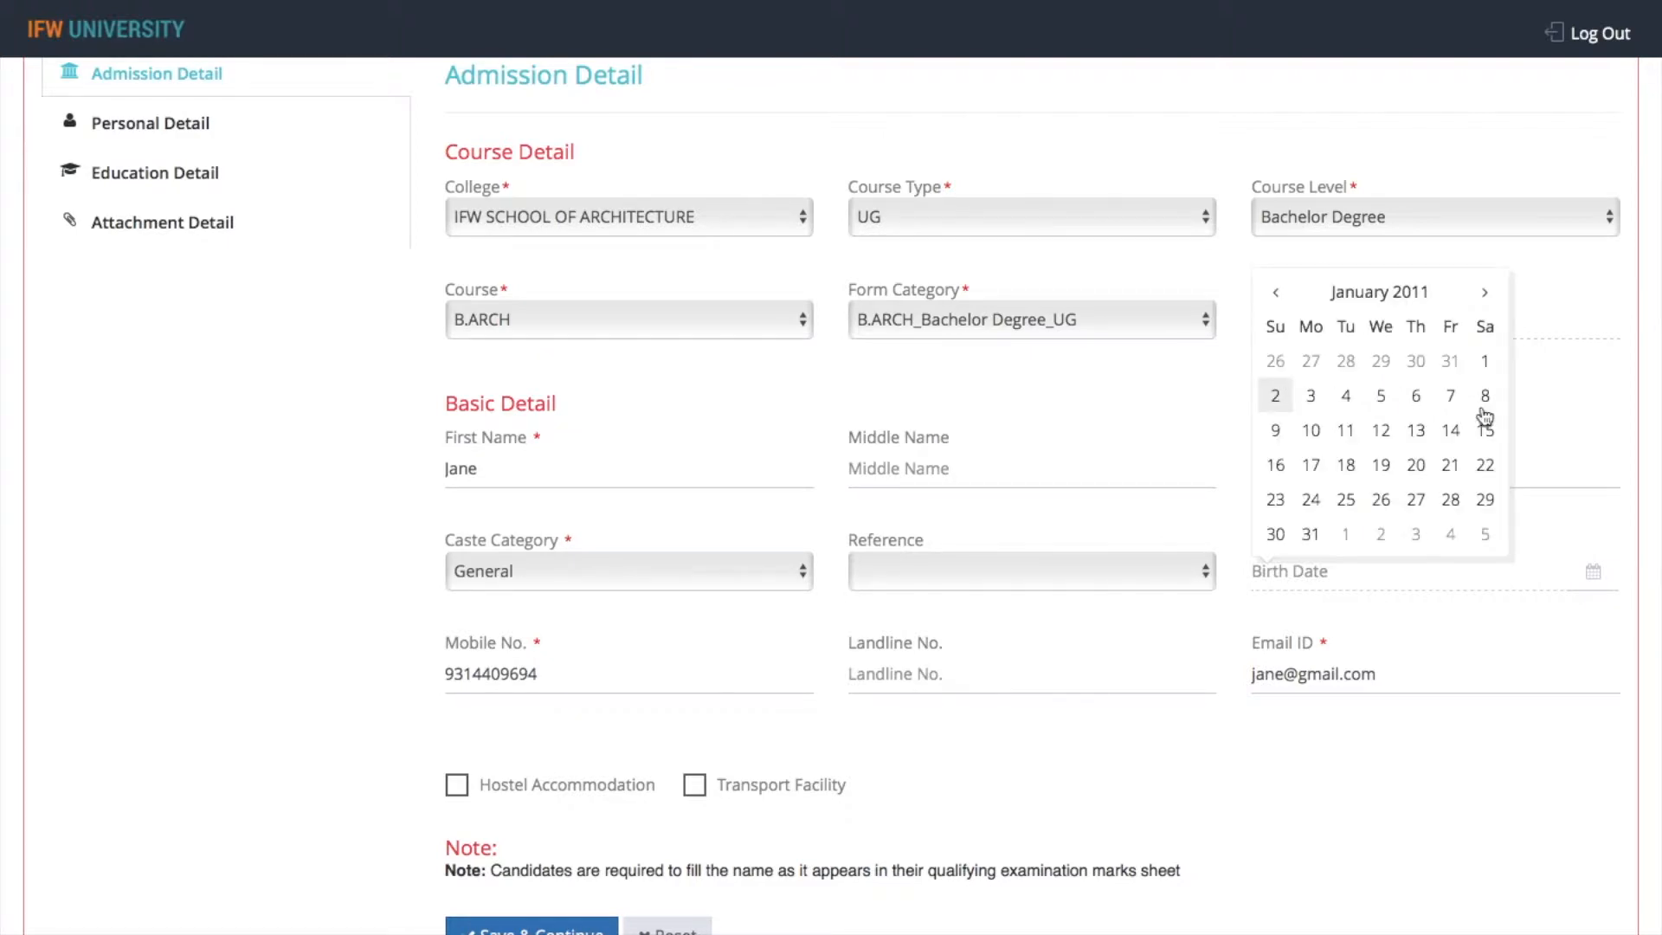
click(1484, 360)
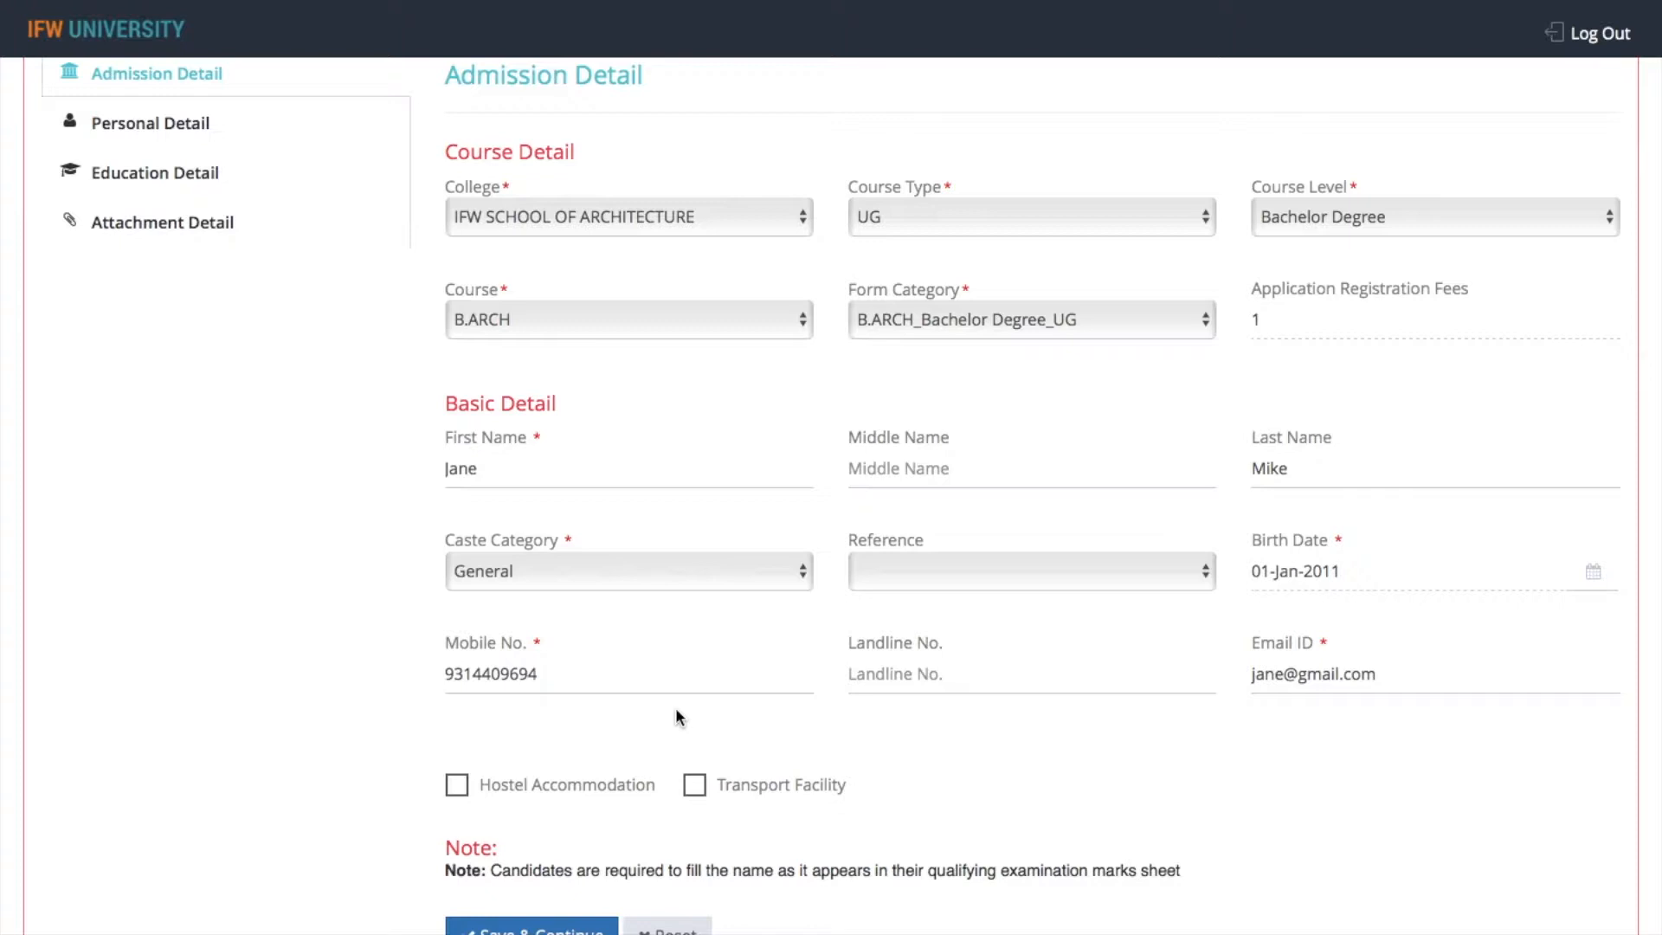
Save the admission details and set the gender to Female in the personal details
scroll(675, 708, up, 1)
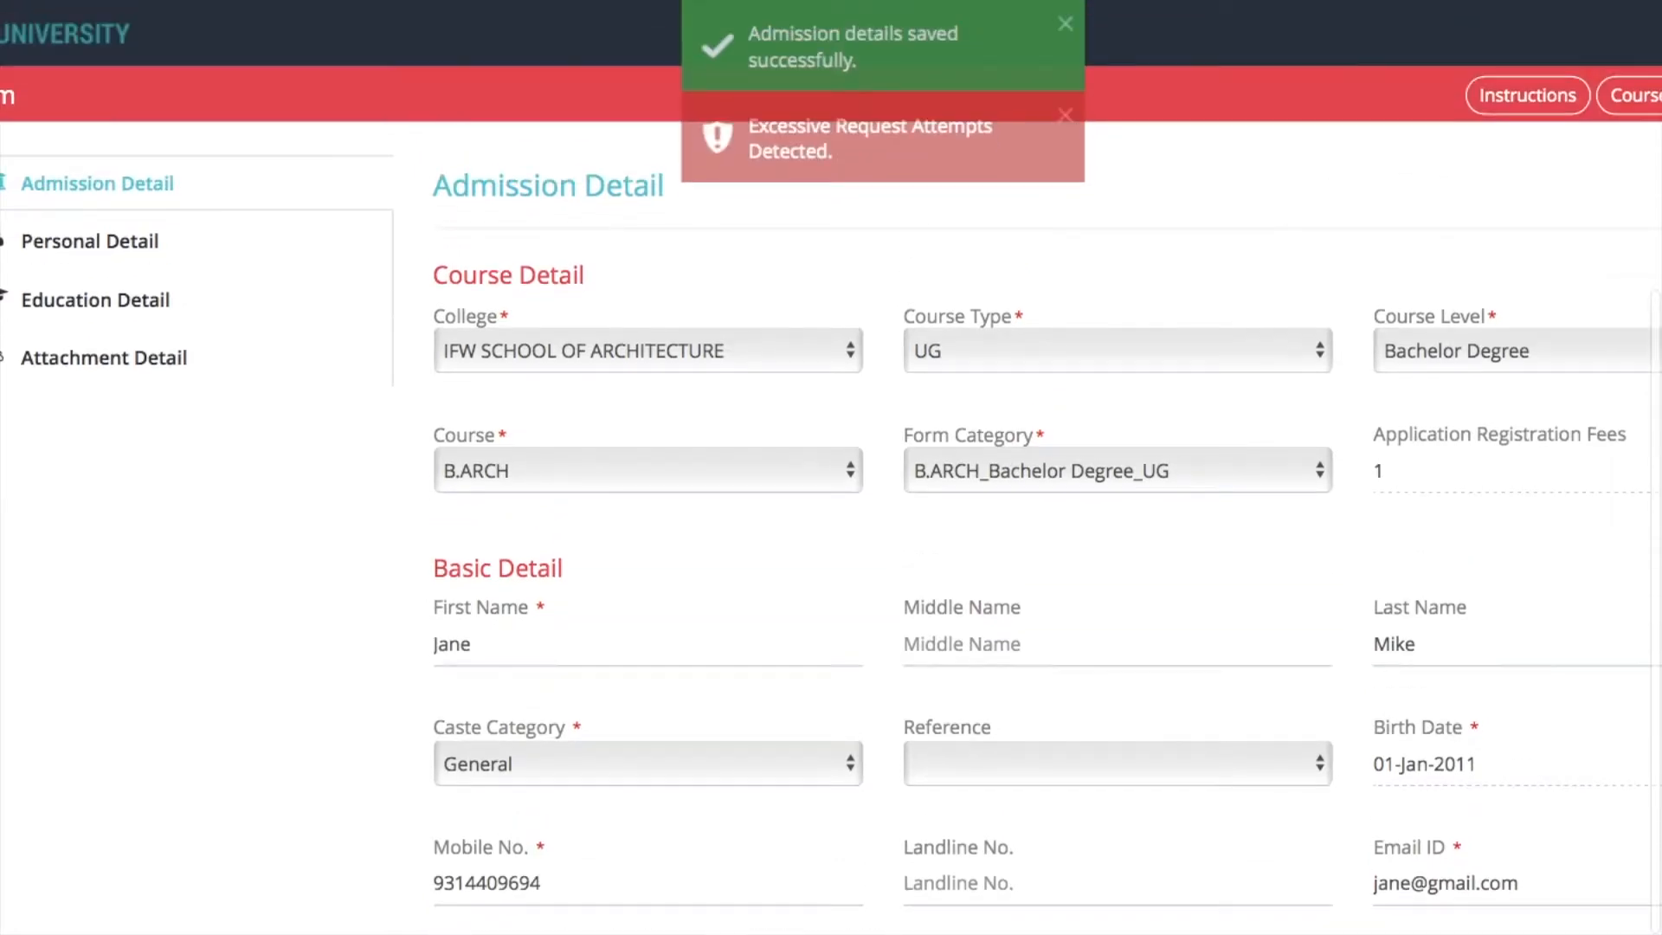
scroll(831, 500, up, 1)
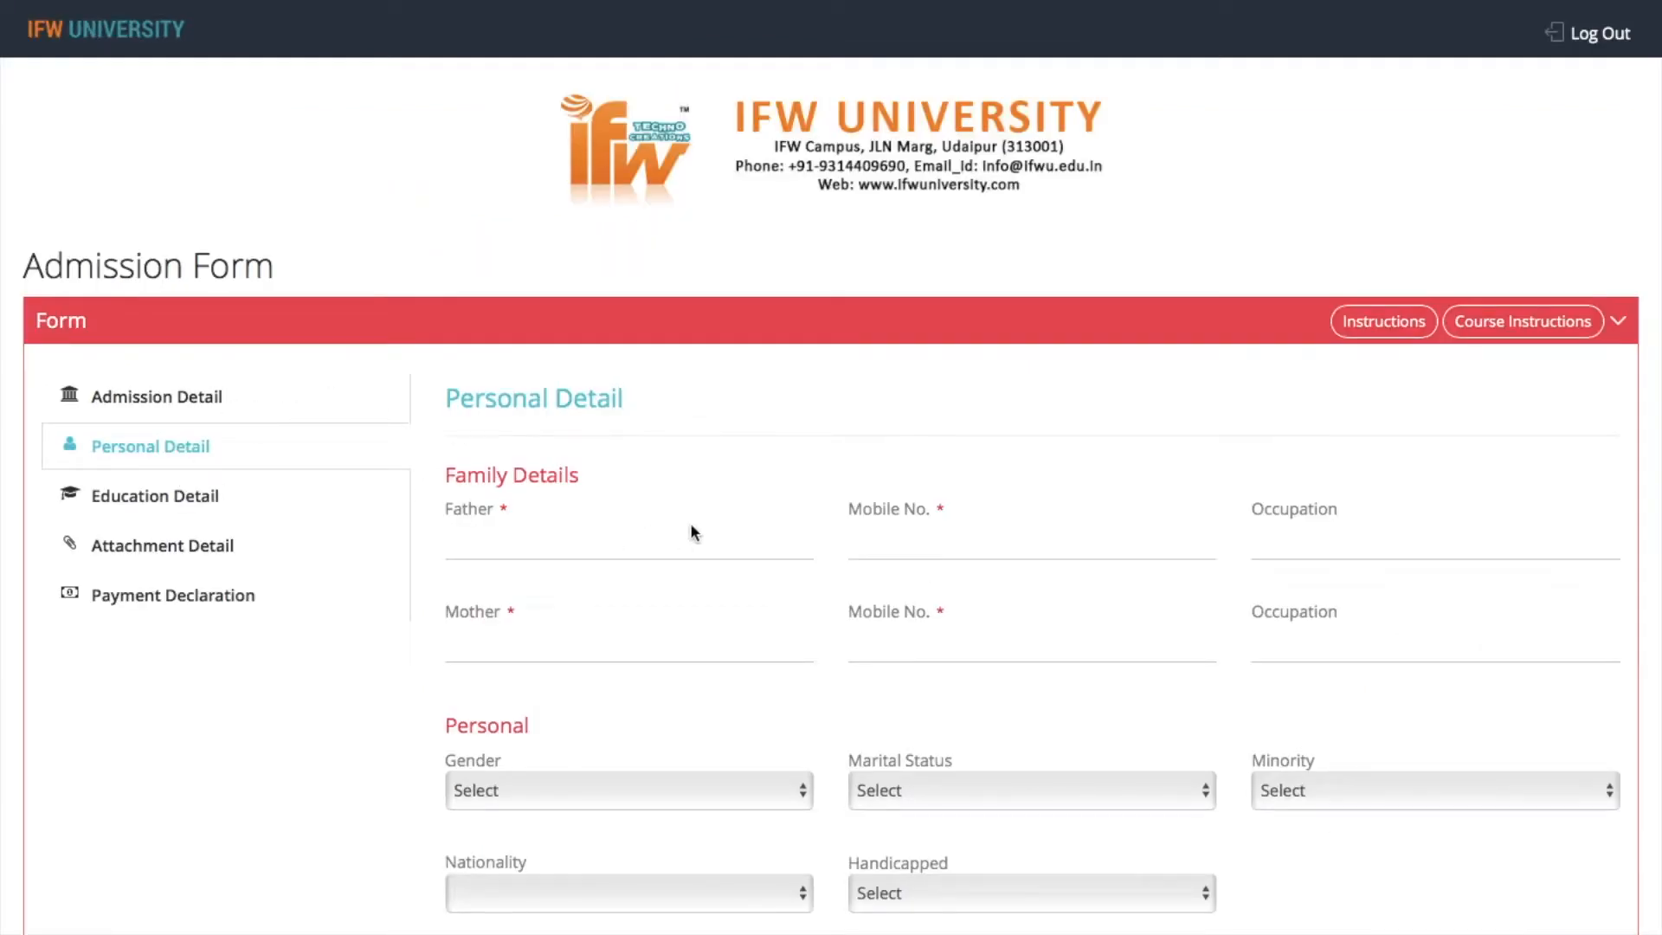
click(576, 548)
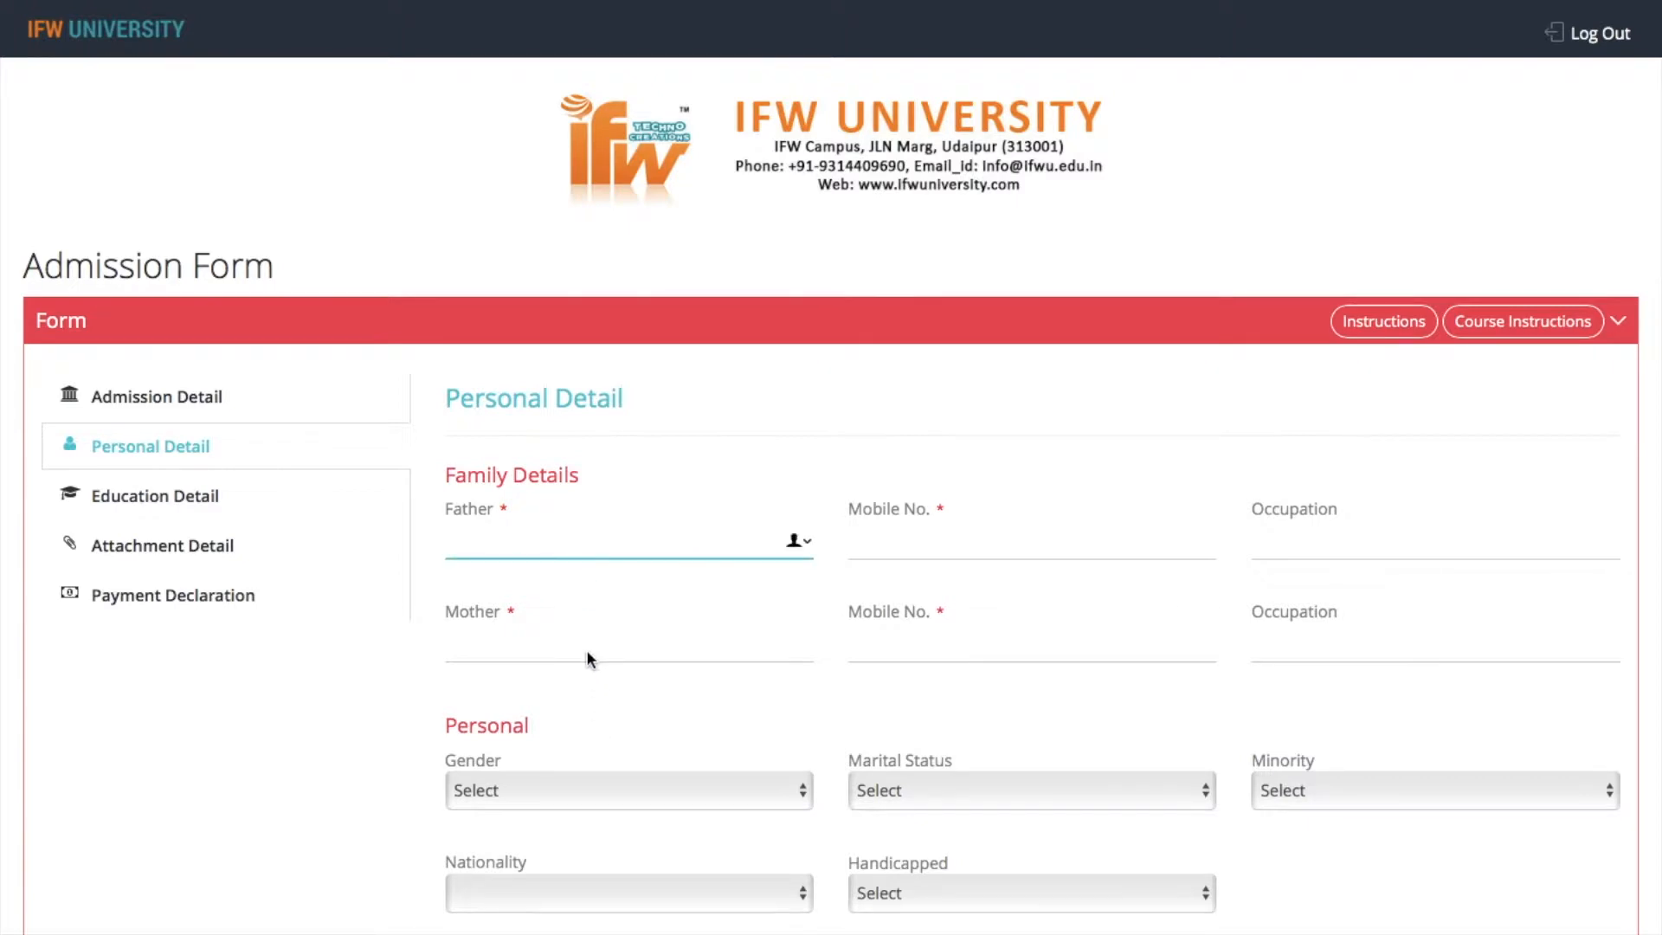
click(565, 788)
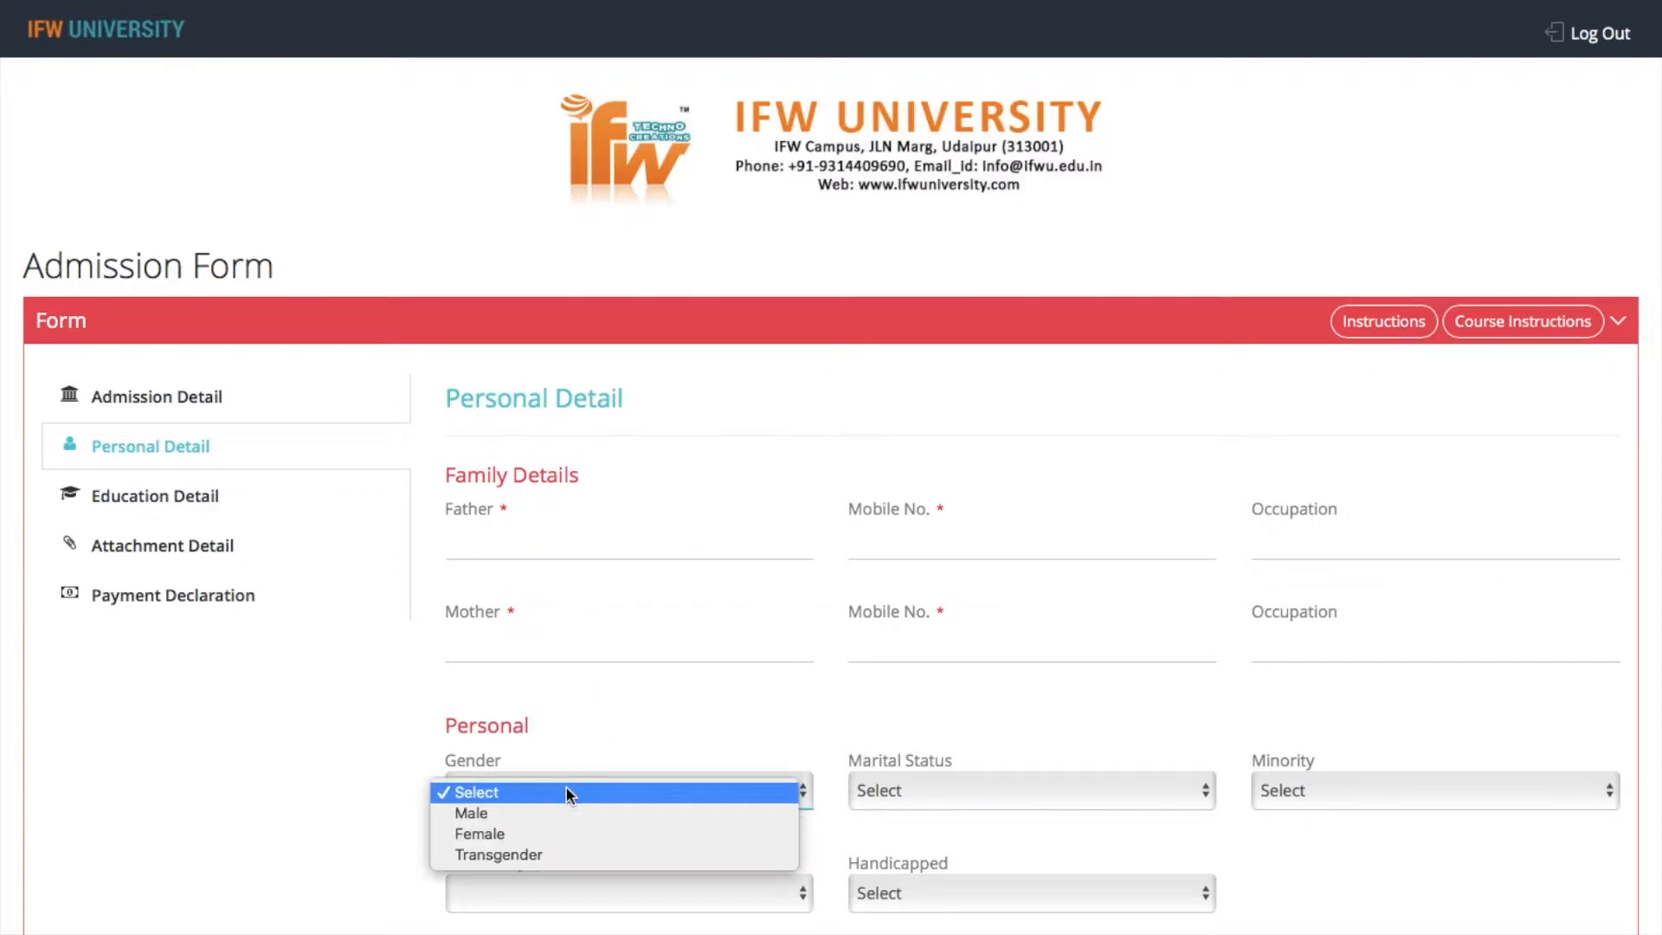
click(568, 833)
key(space)
key(Down)
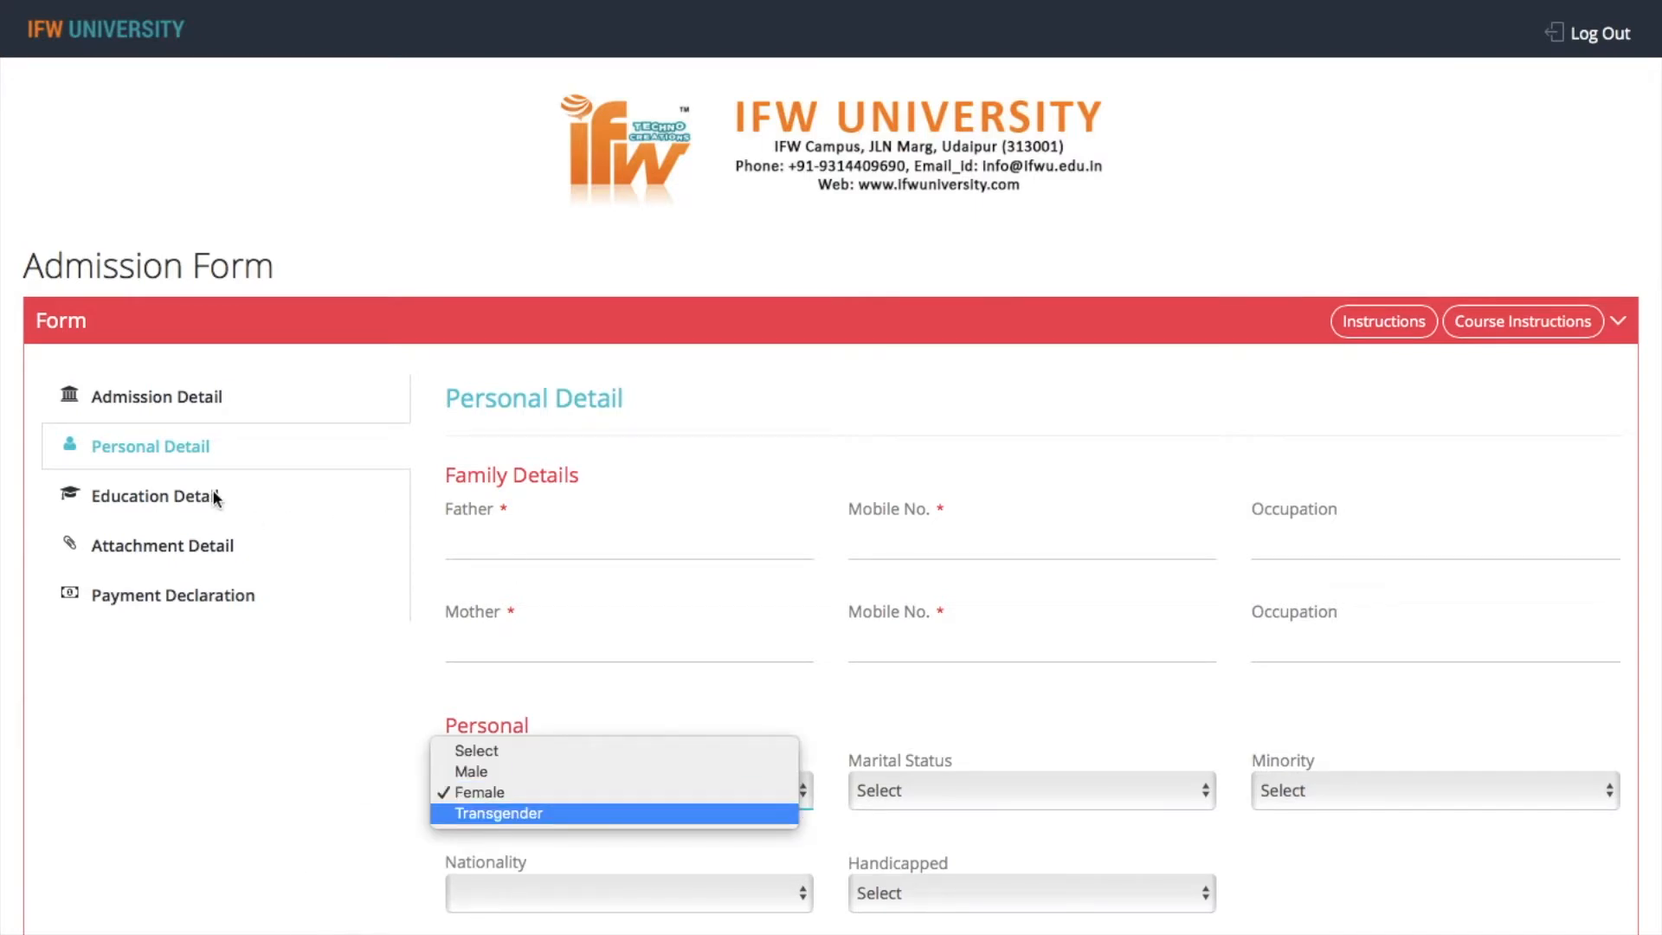
key(Escape)
Look over the education details and set the 10th board/university to CBSE BOARD
click(166, 491)
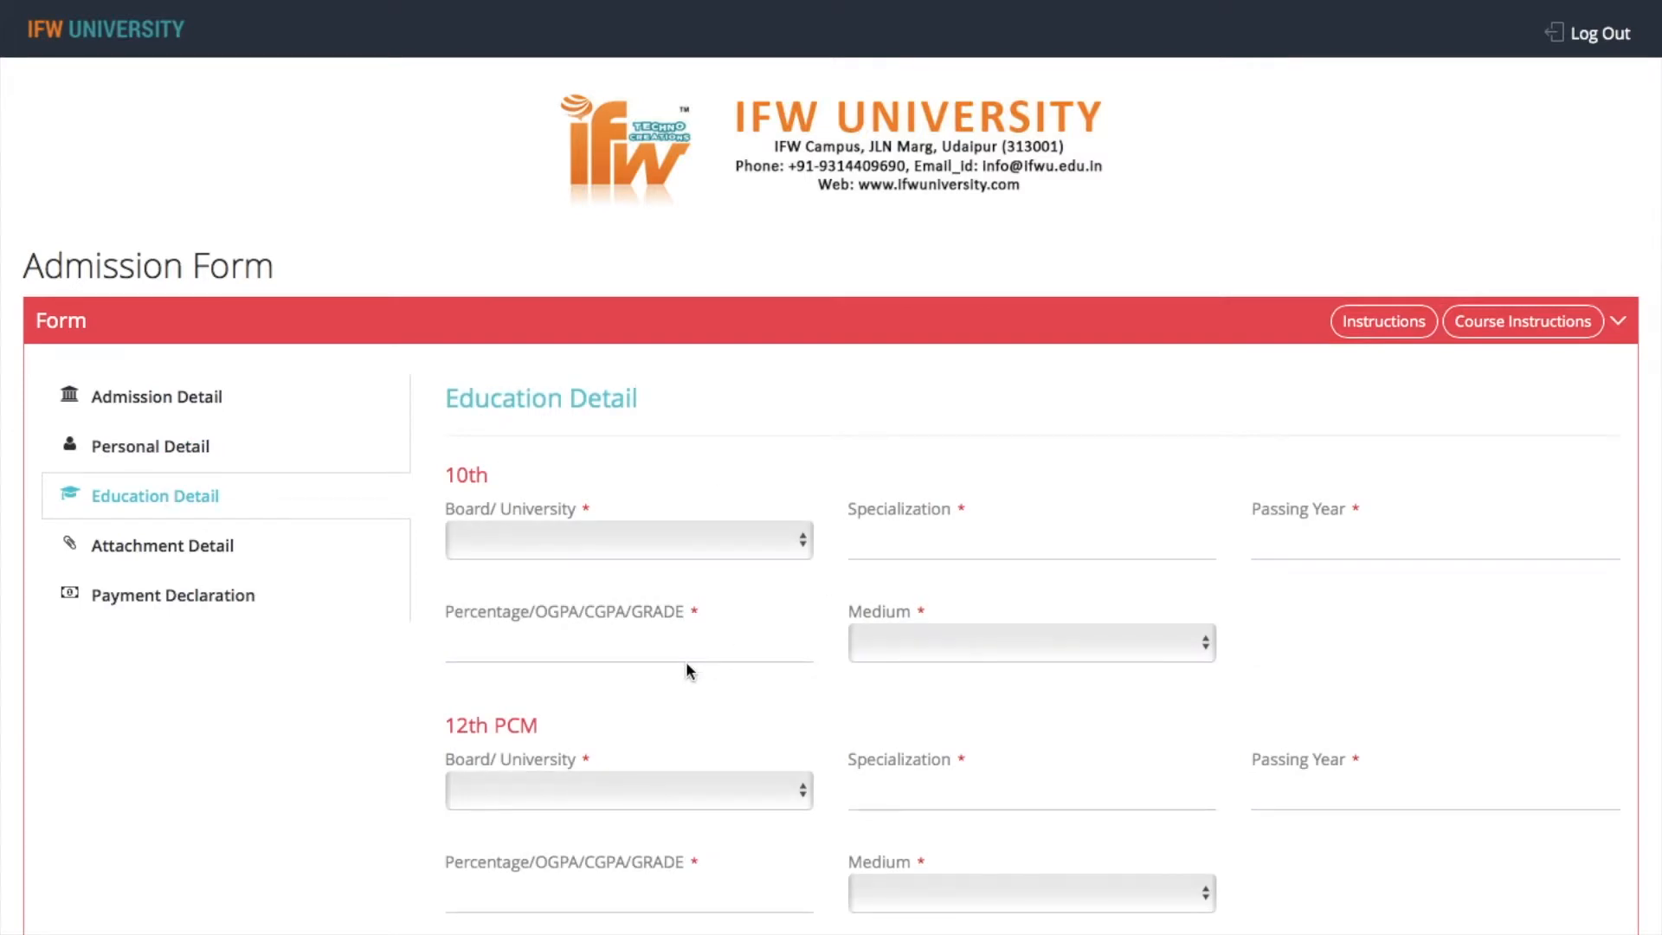
scroll(685, 661, down, 5)
scroll(831, 494, up, 2)
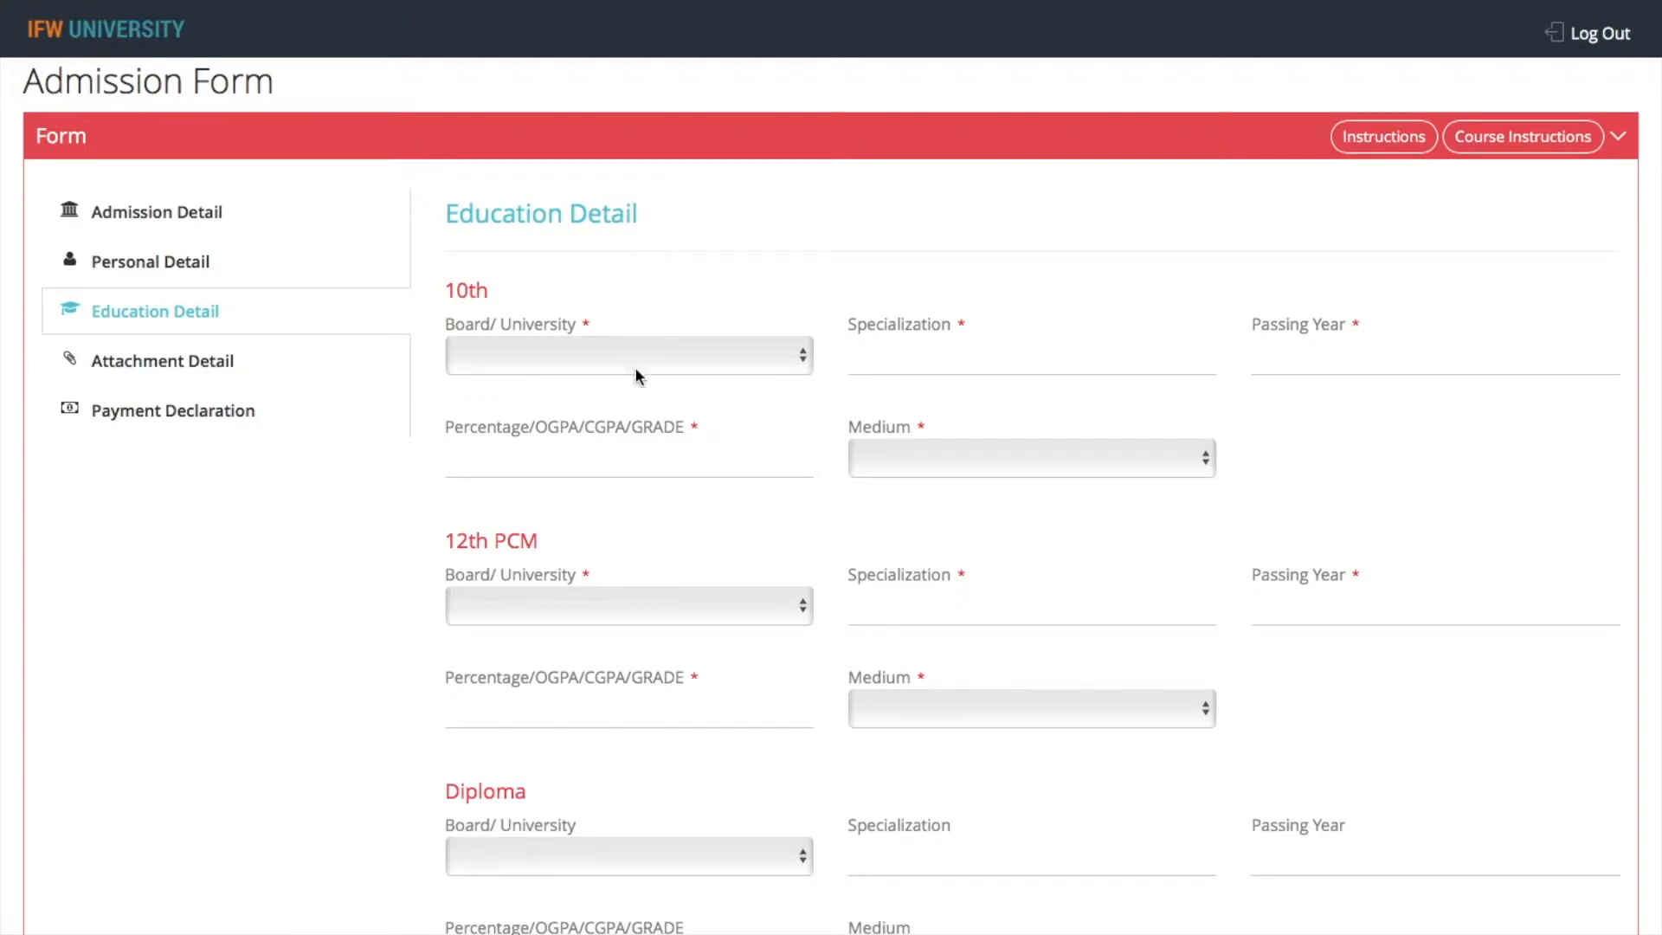
click(625, 360)
click(592, 480)
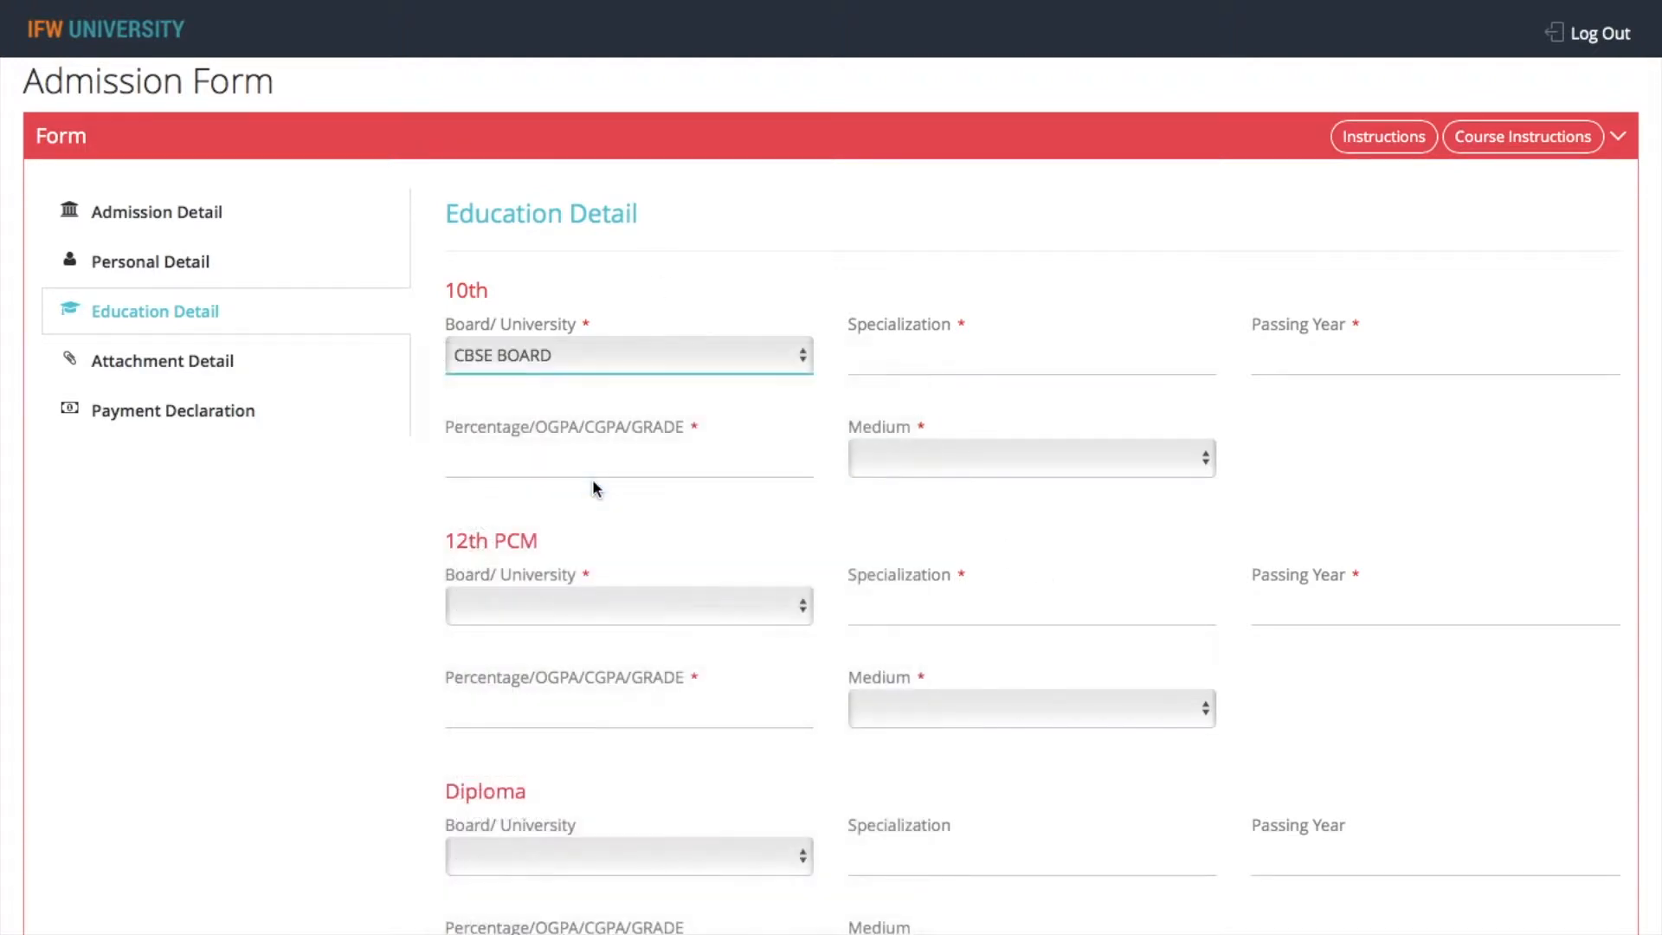
View the attachment and payment declaration sections, trying payment mode Offline to check its Payment By options
click(201, 367)
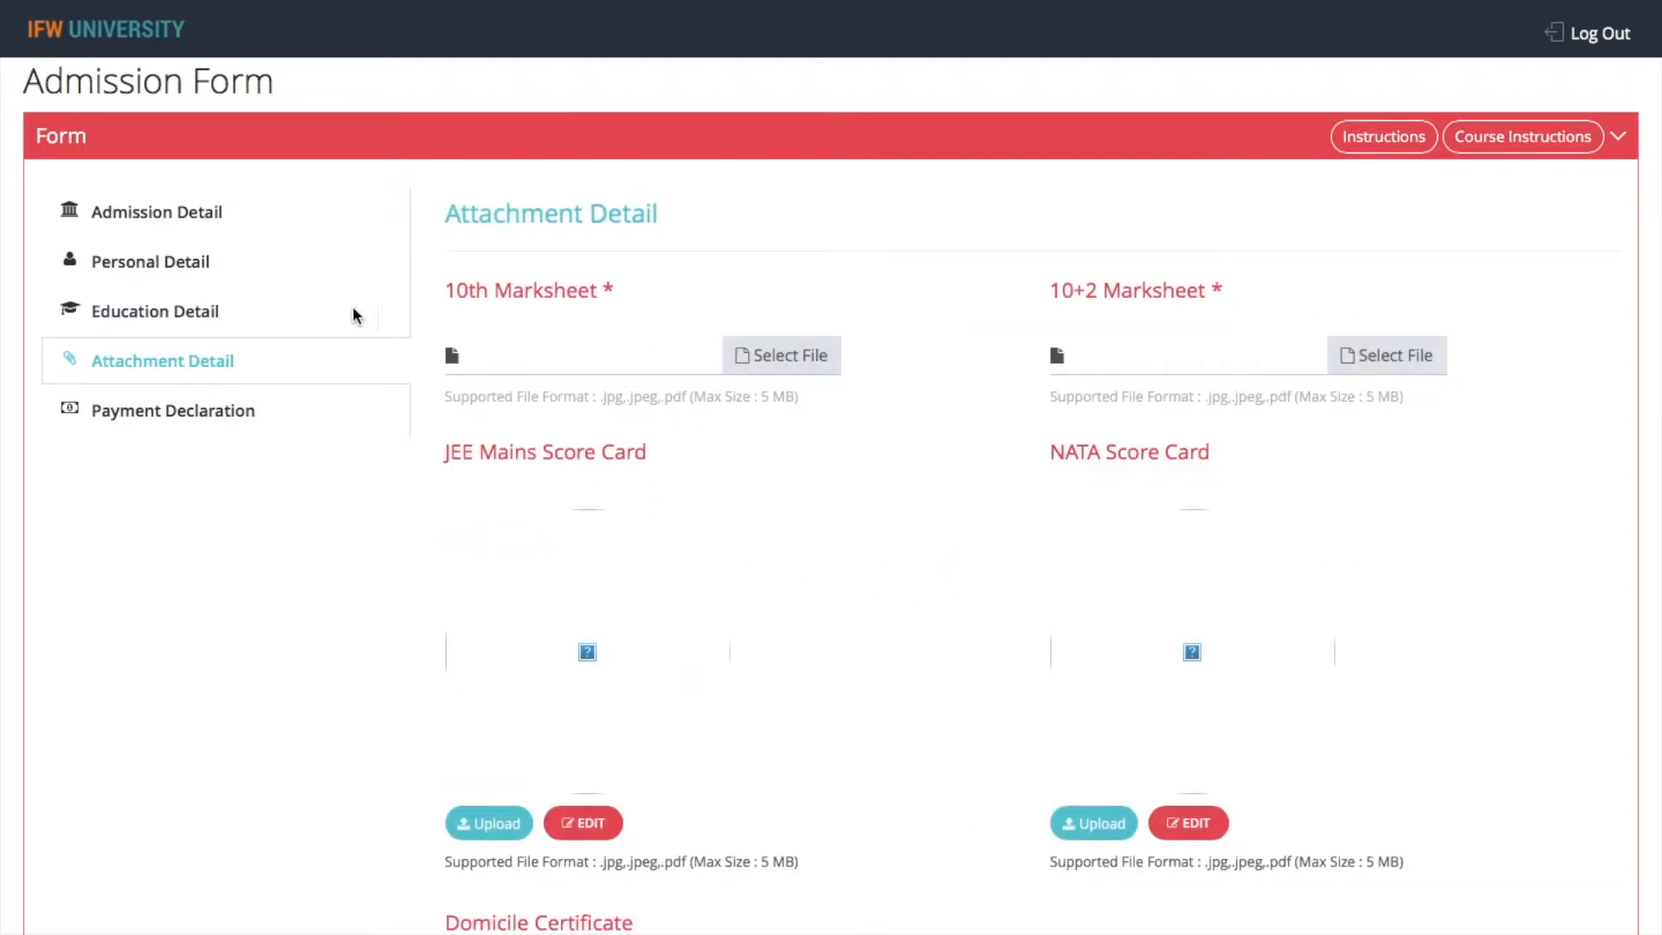
click(221, 412)
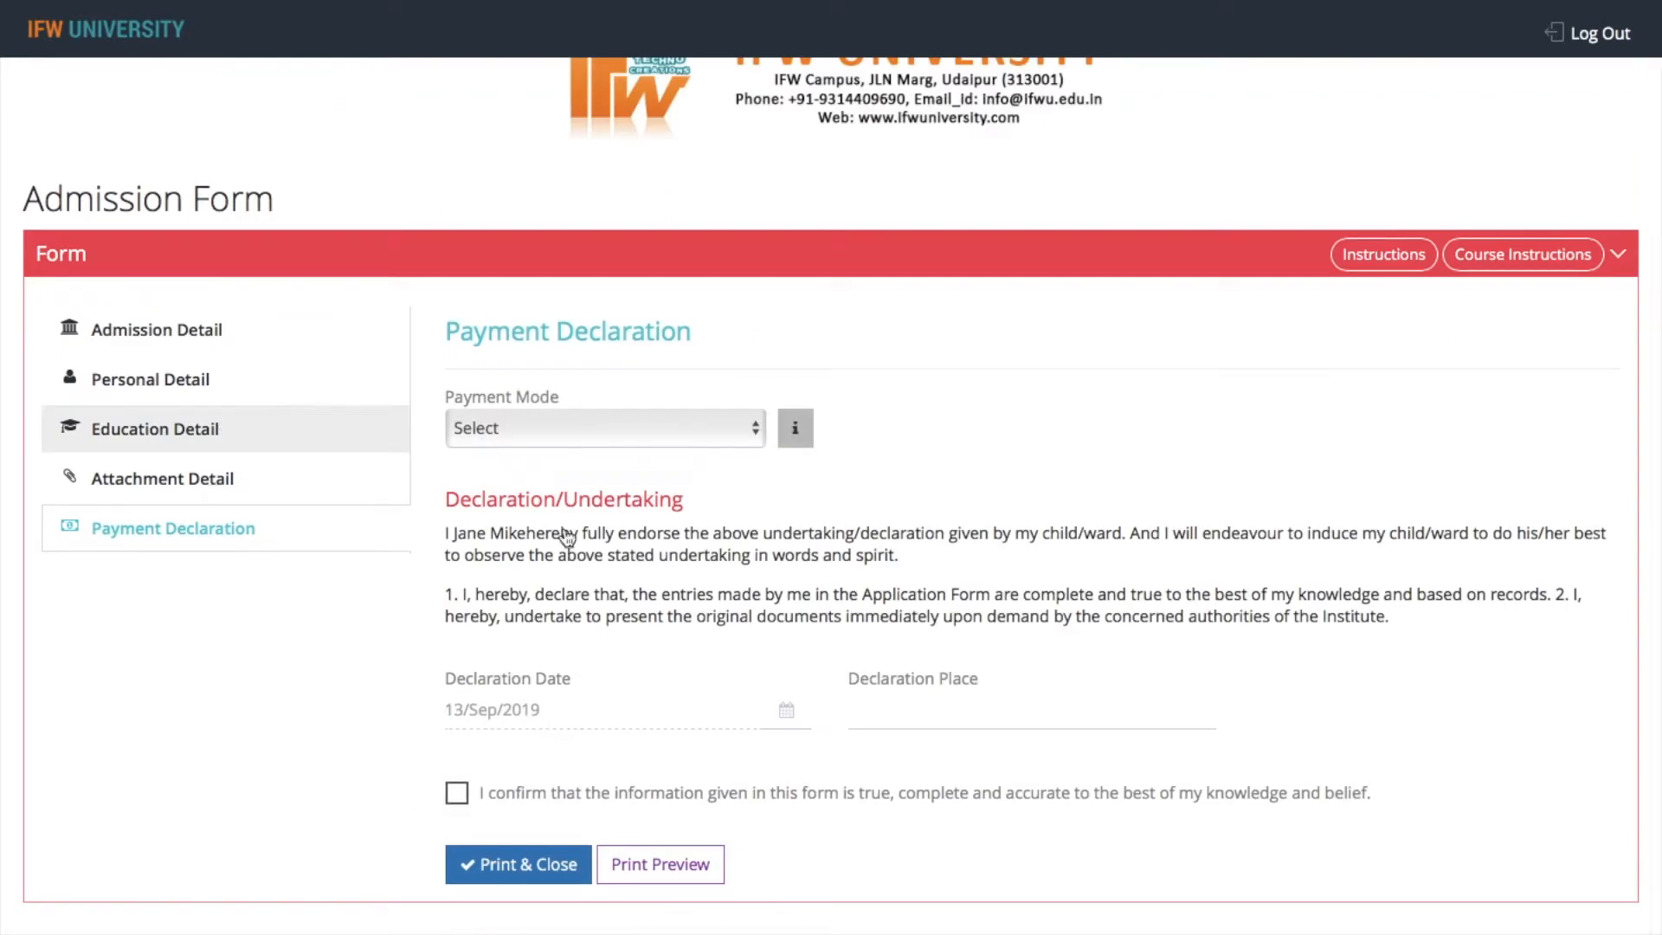
click(607, 430)
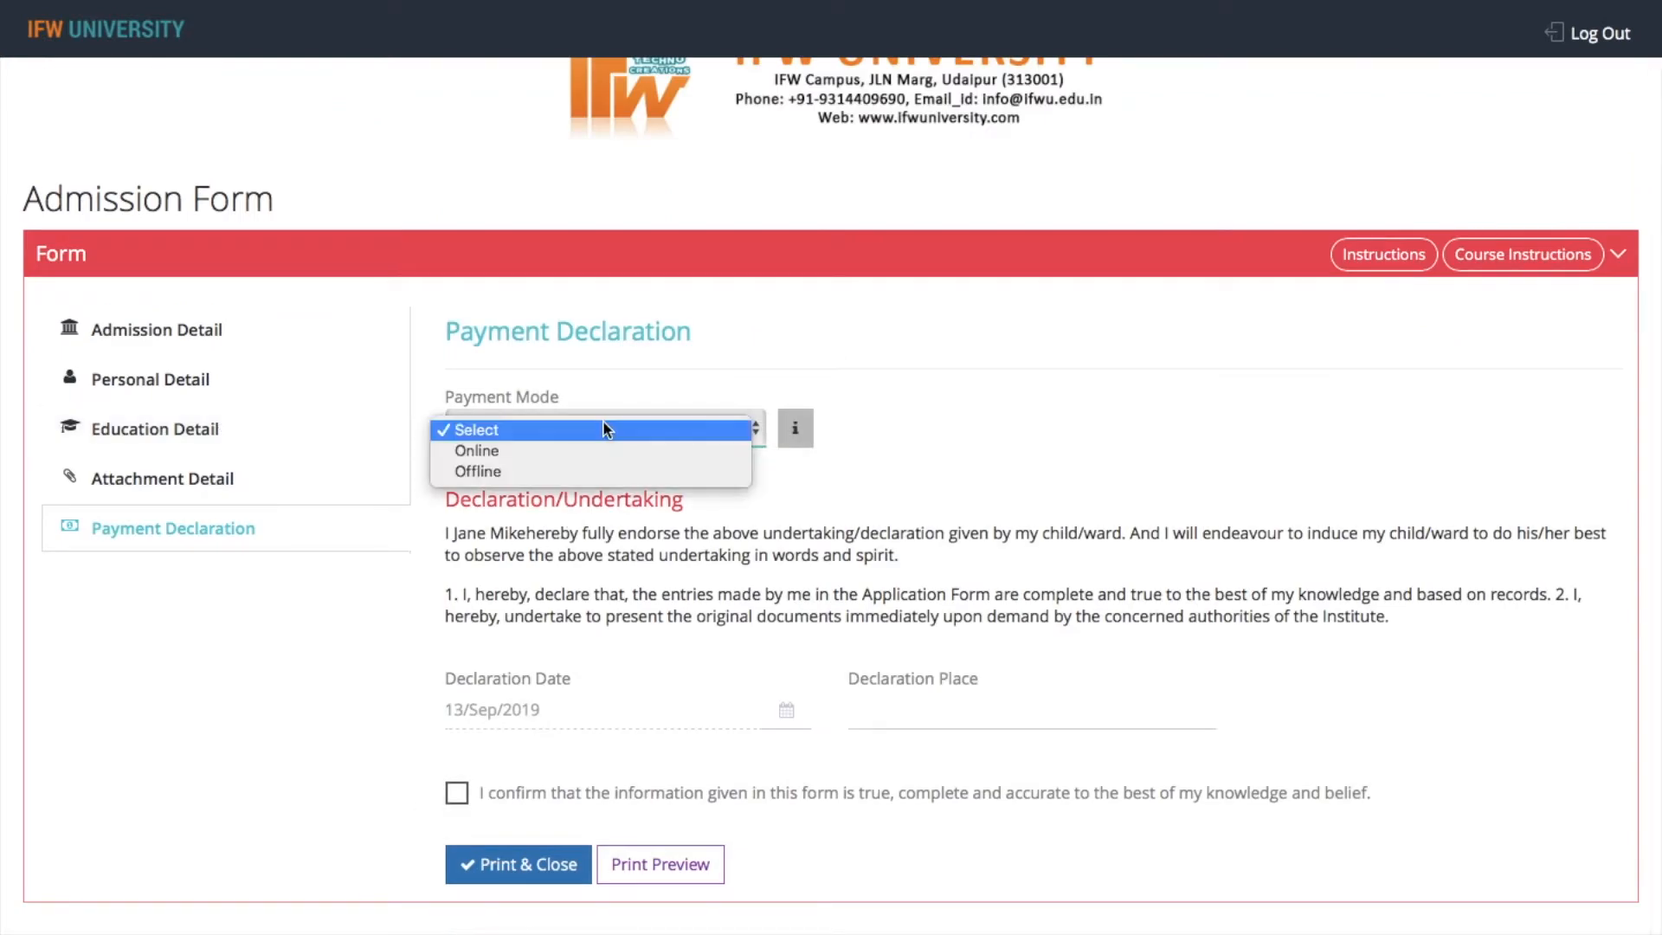
click(555, 471)
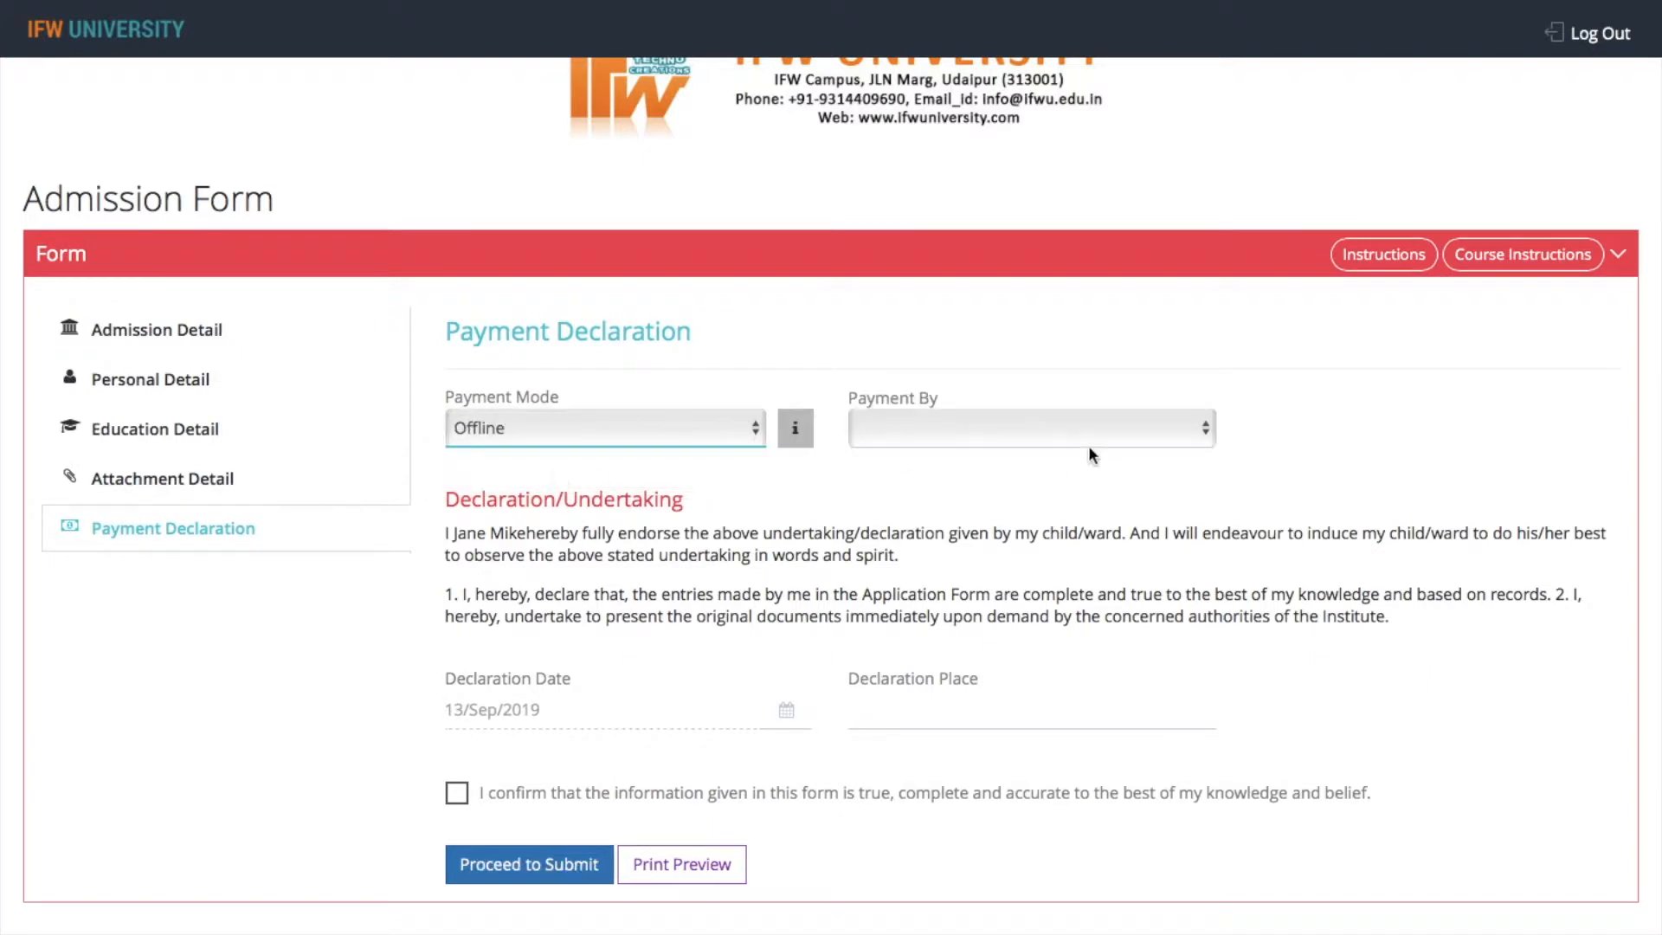
click(1060, 430)
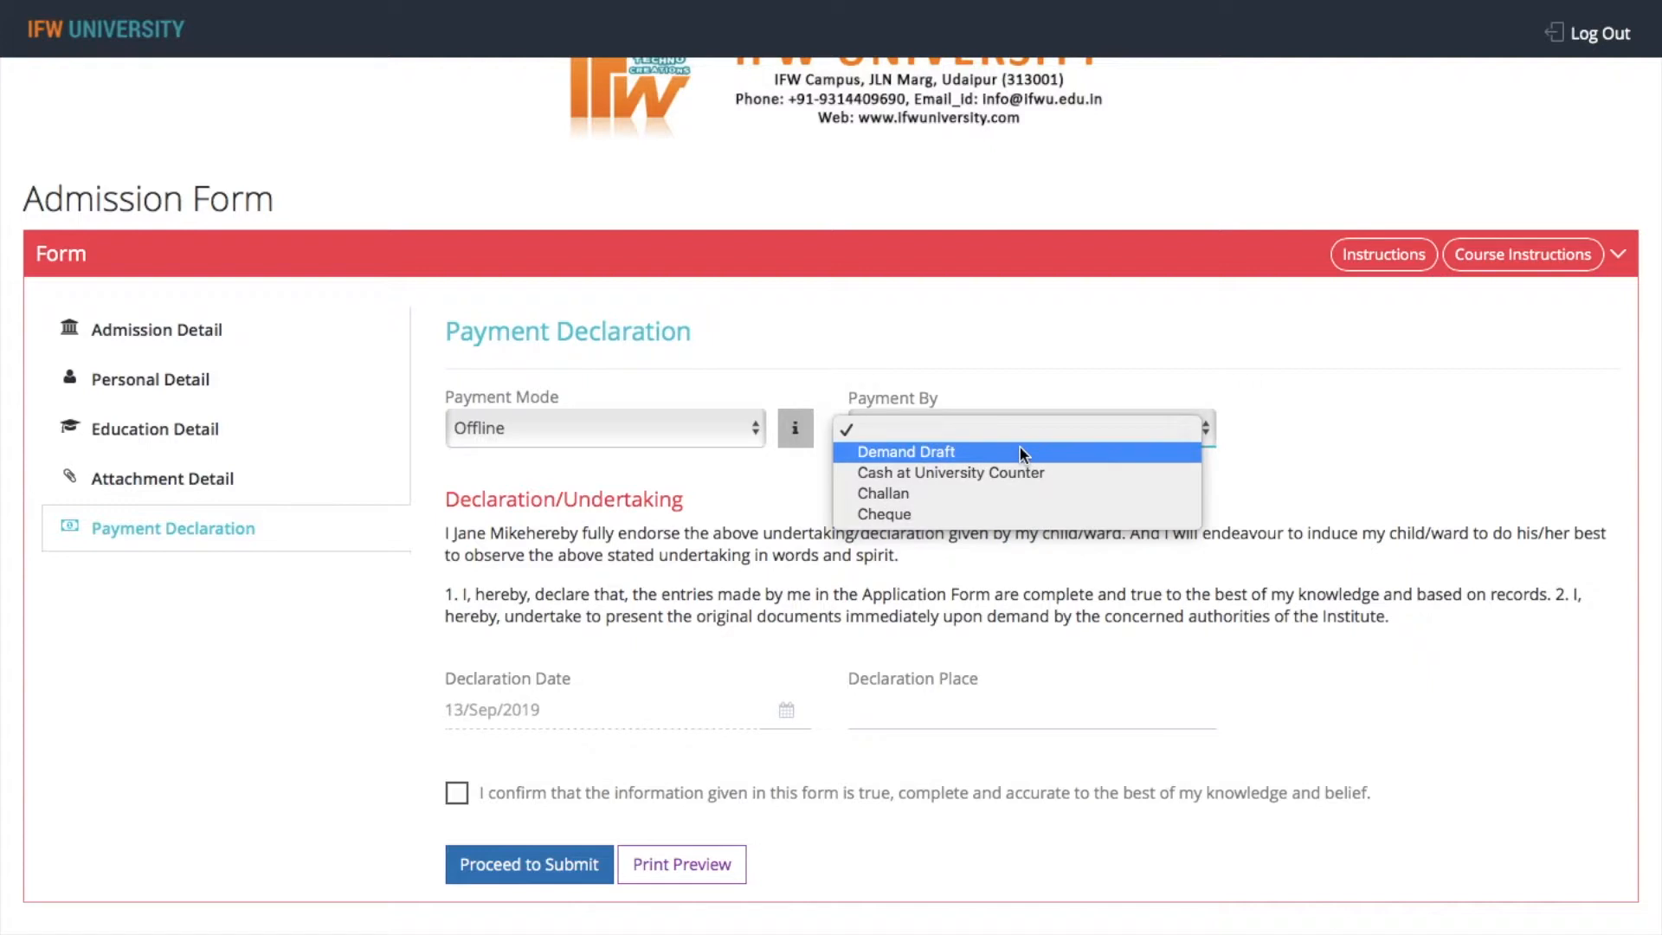
click(1052, 372)
Set the payment mode to Online and confirm that the information given in the form is true and complete
click(573, 418)
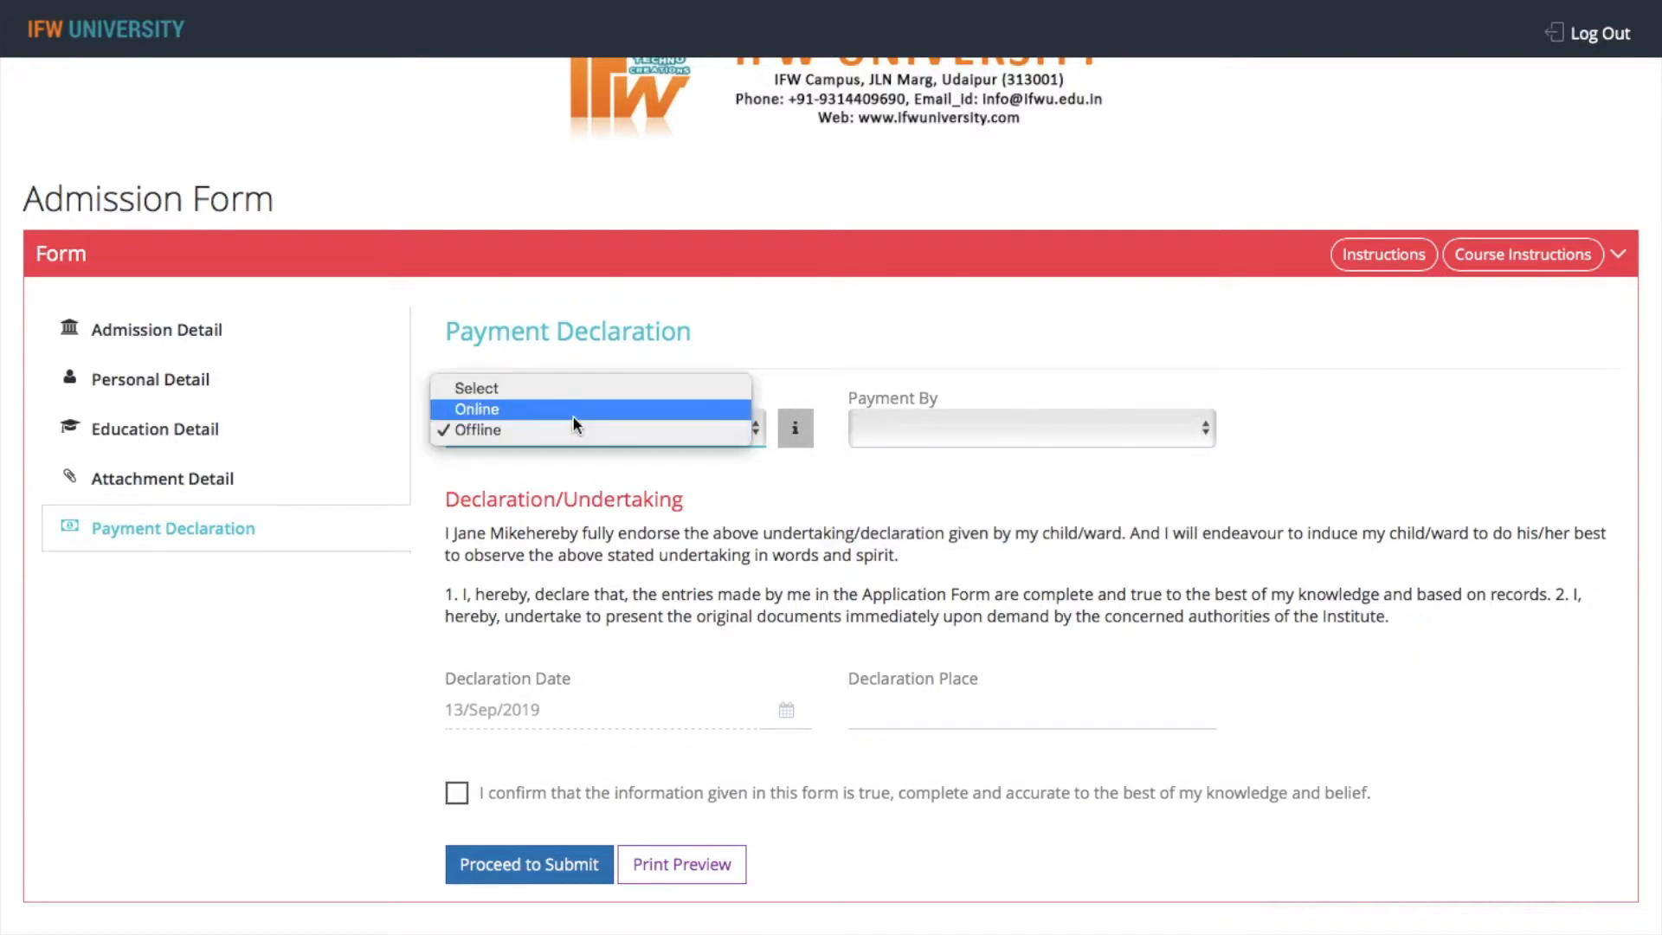
click(568, 411)
click(987, 428)
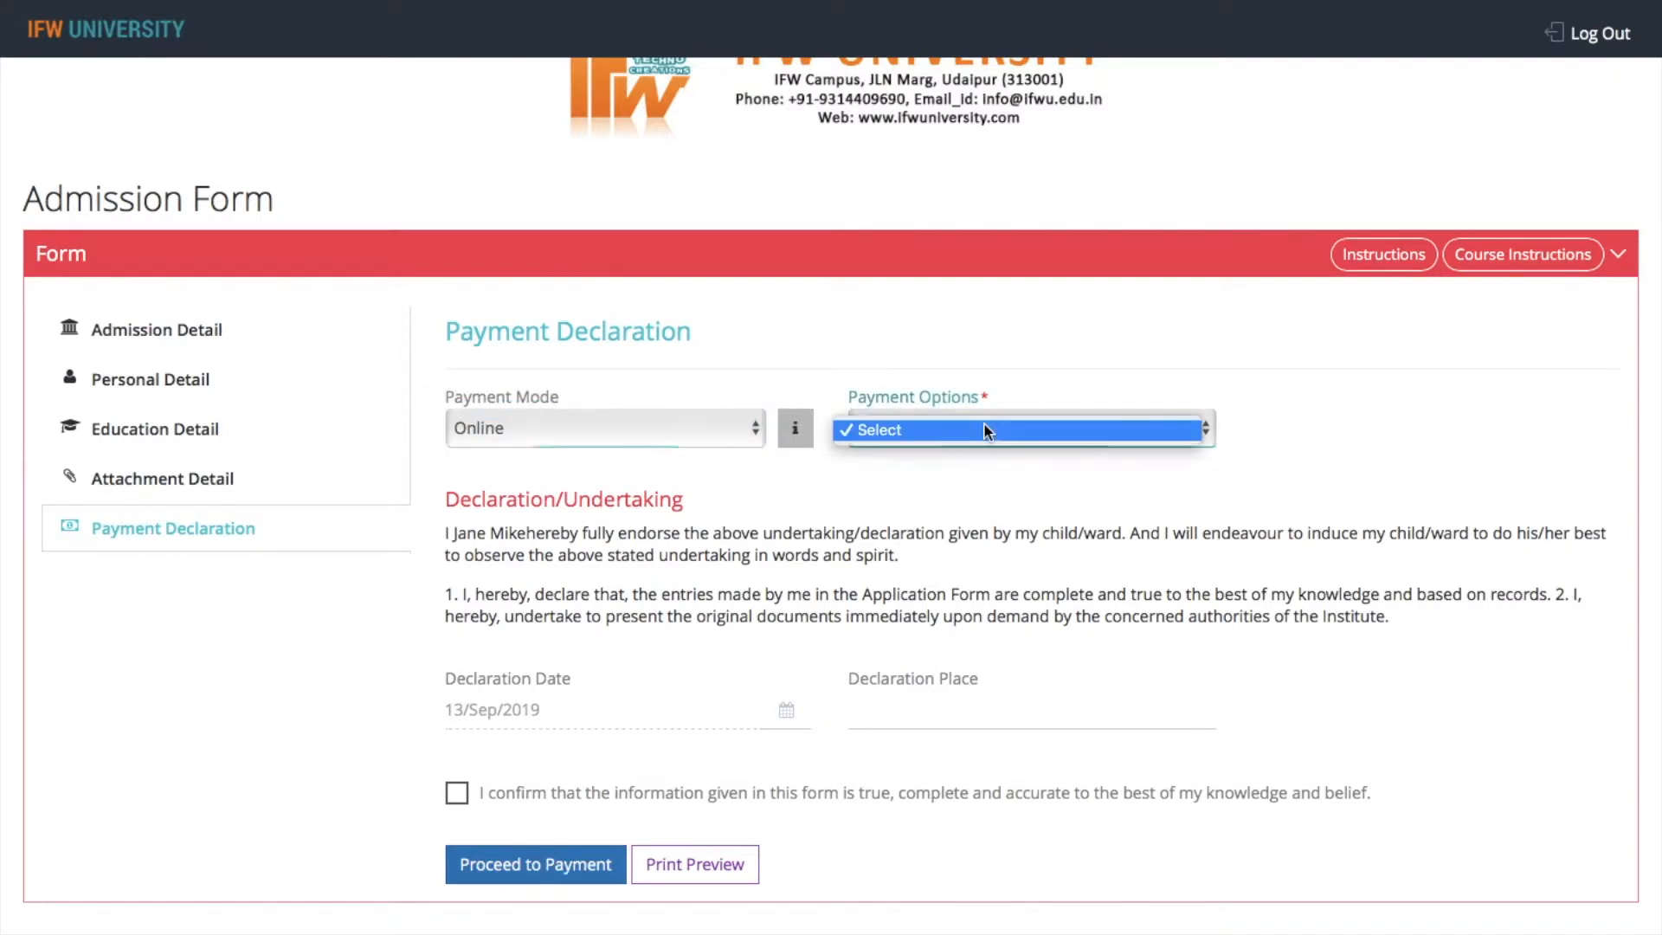
click(1002, 426)
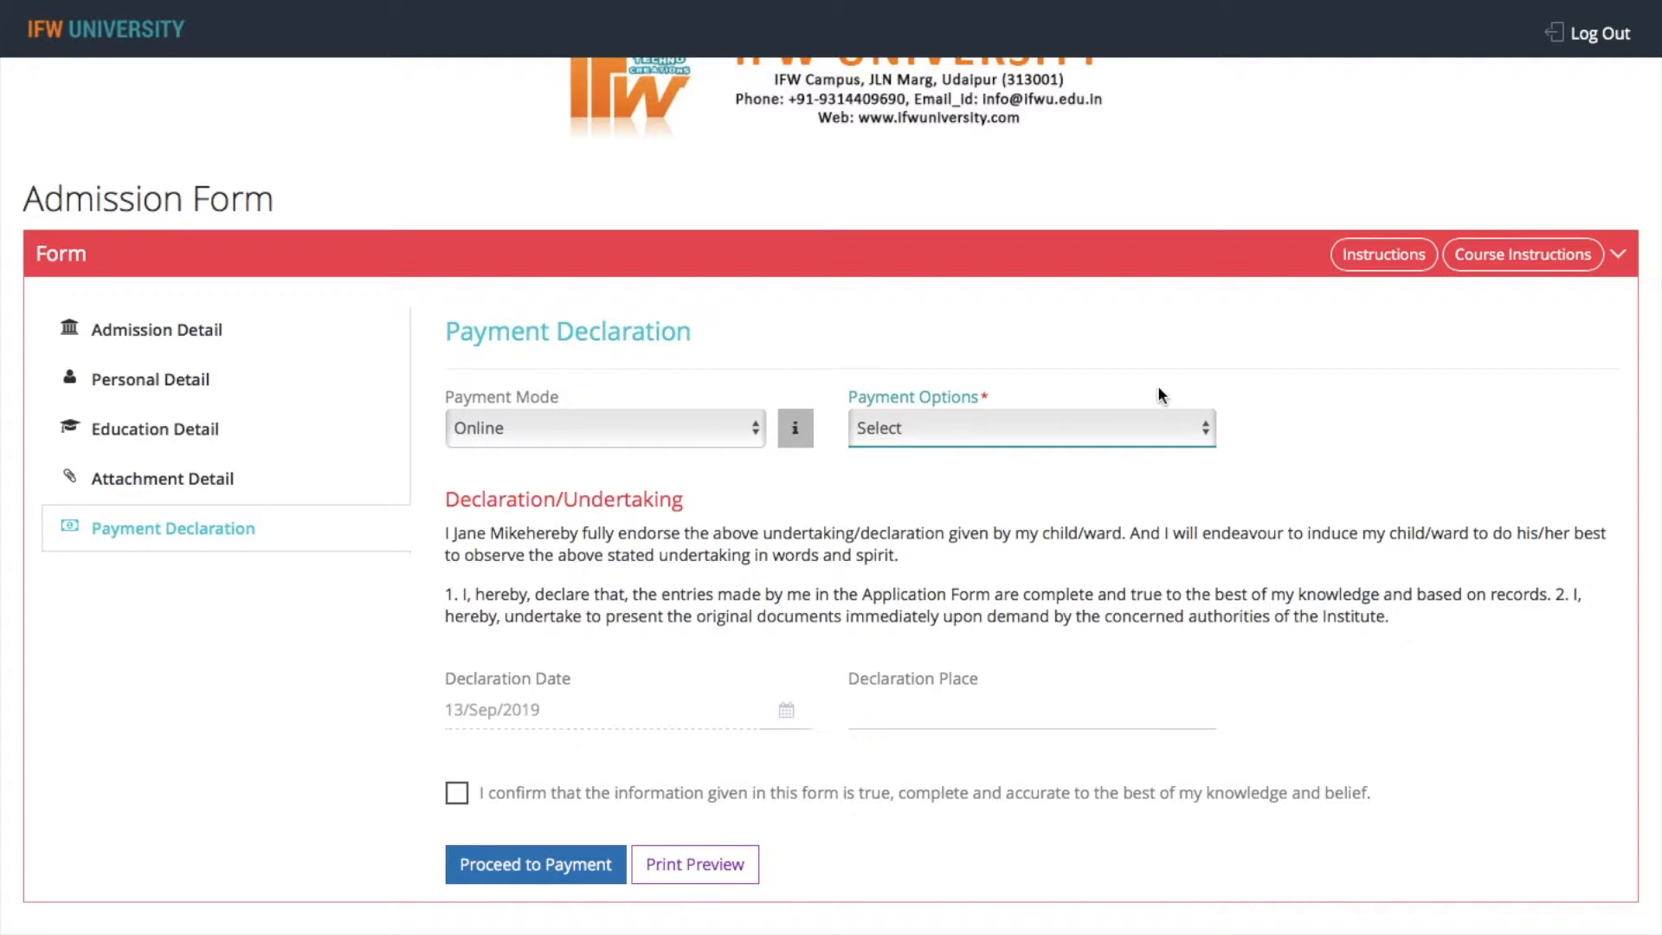
click(462, 800)
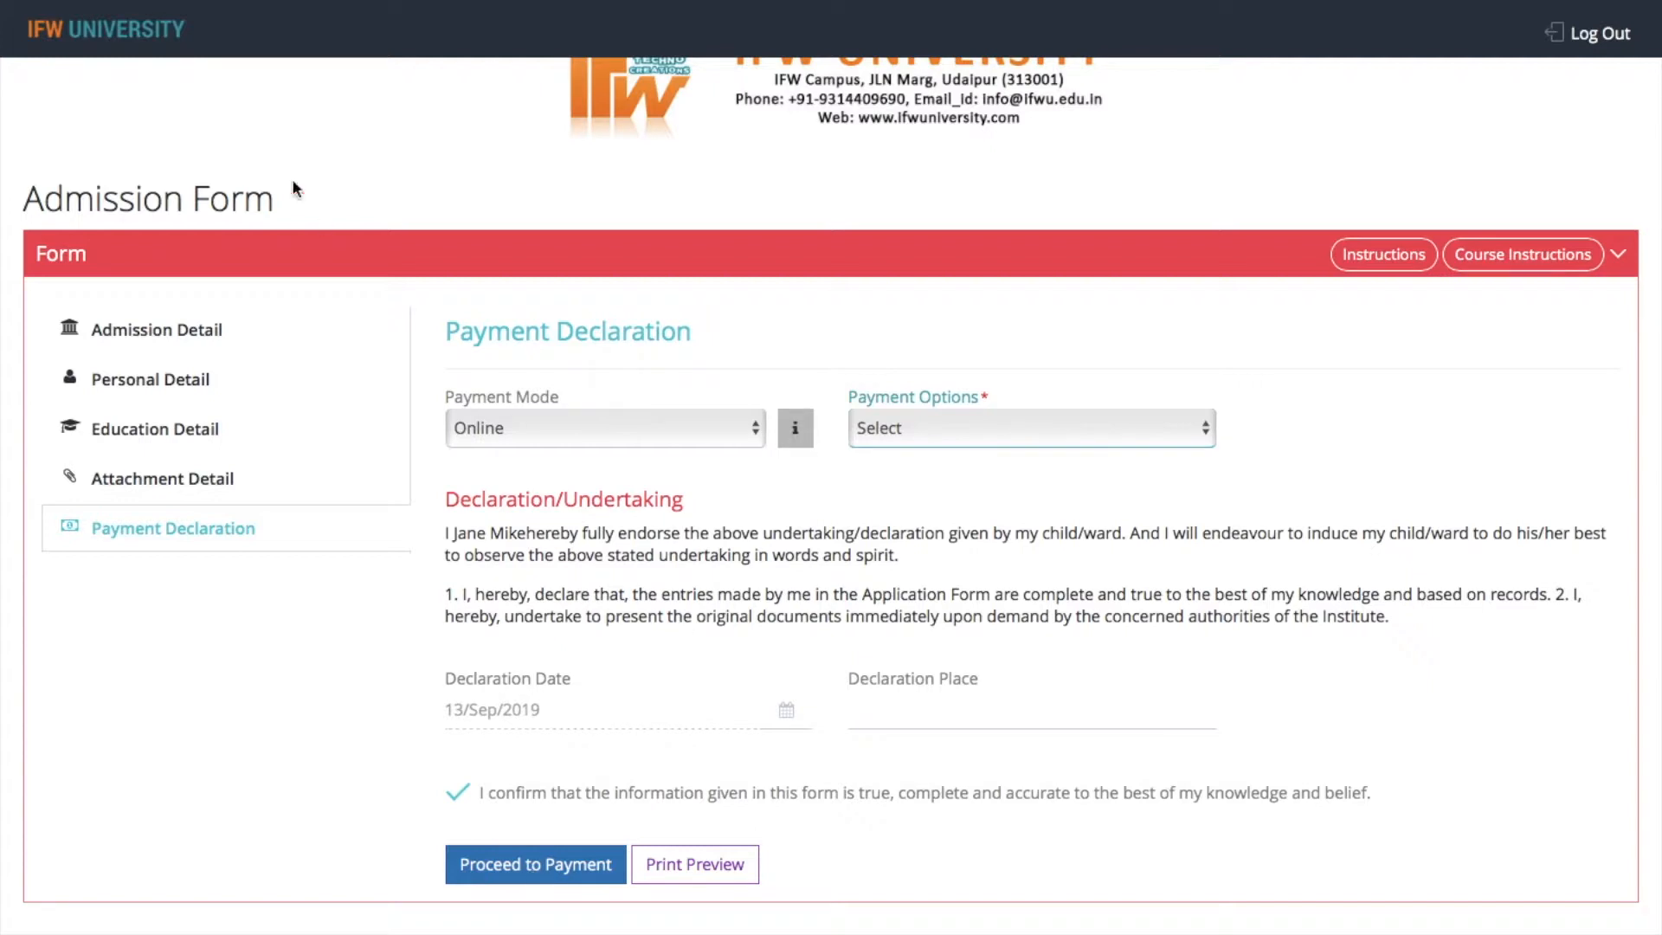
mouse_move(199, 5)
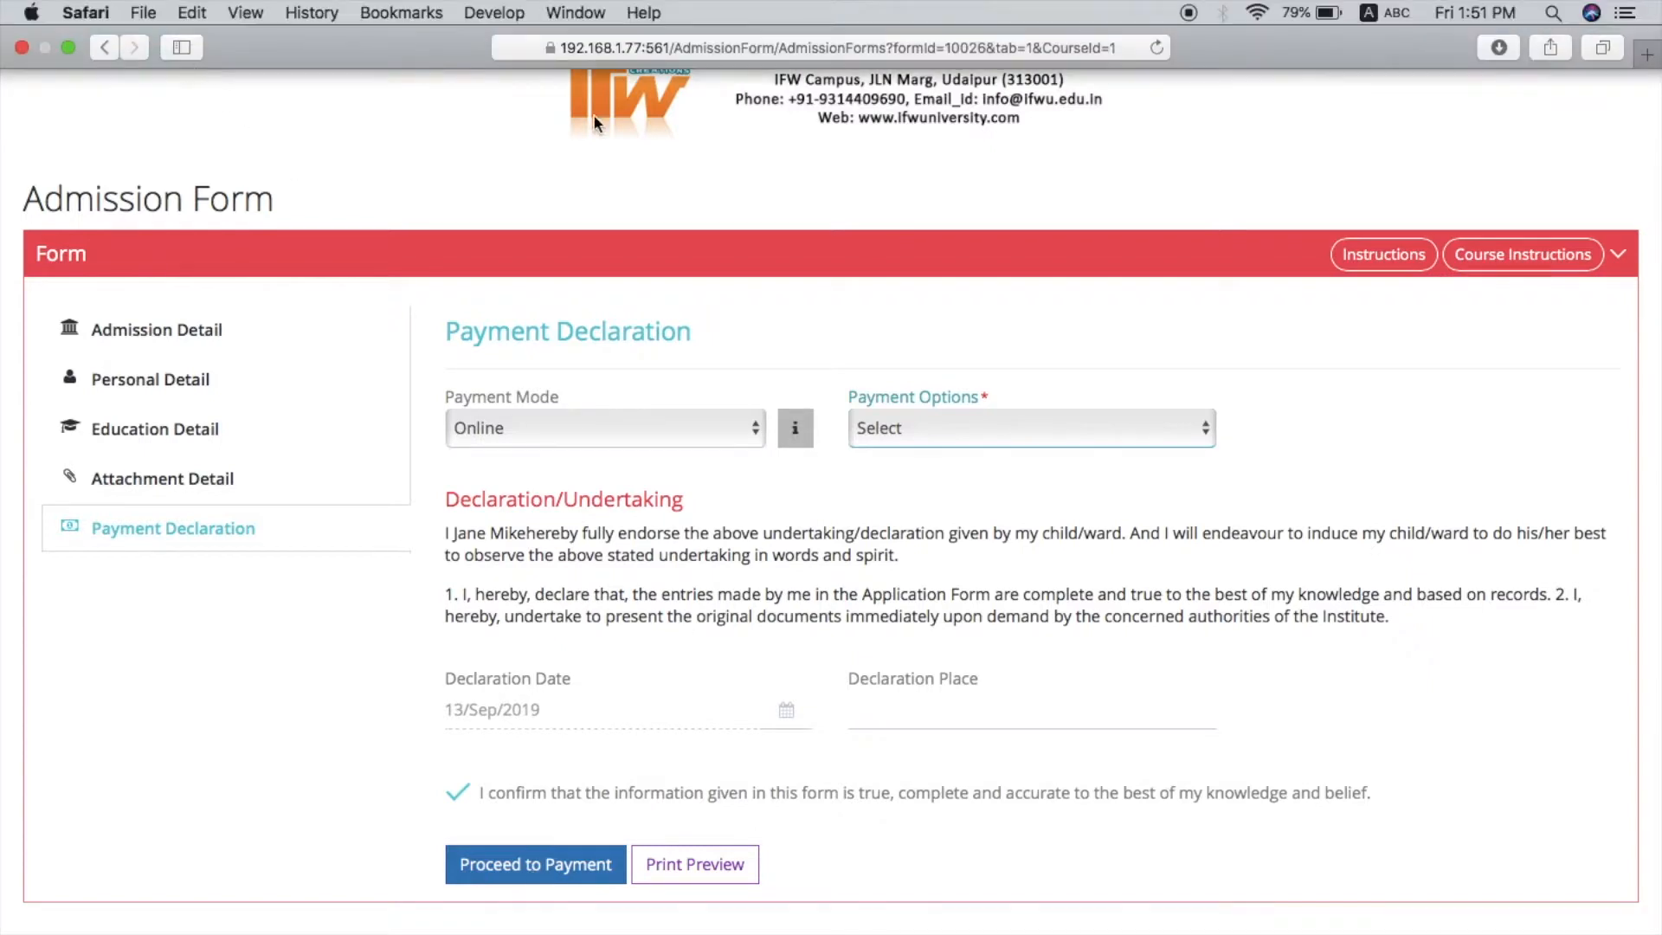
Return from the online admission form to the ERP site by cutting the web address back to its base
click(787, 50)
key(Right)
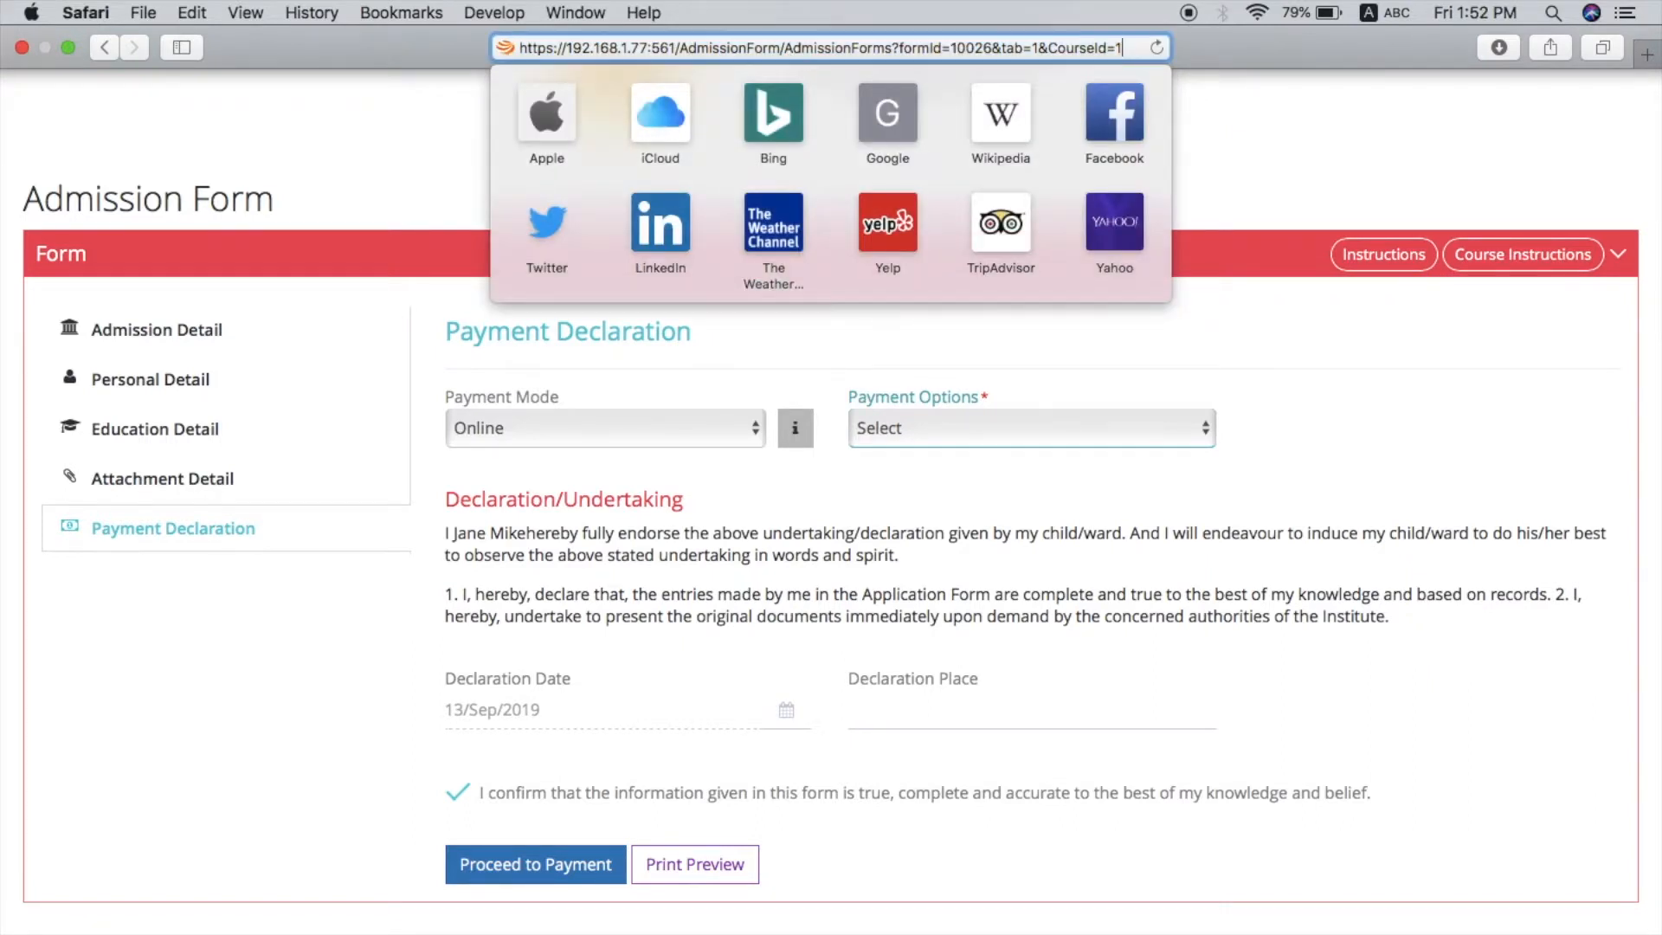
key(BackSpace)
key(BackSpace)
key(BackSpace)
key(BackSpace)
key(BackSpace)
key(BackSpace)
key(BackSpace)
key(BackSpace)
key(BackSpace)
key(BackSpace)
key(BackSpace)
key(BackSpace)
key(BackSpace)
key(BackSpace)
key(BackSpace)
key(BackSpace)
key(BackSpace)
key(BackSpace)
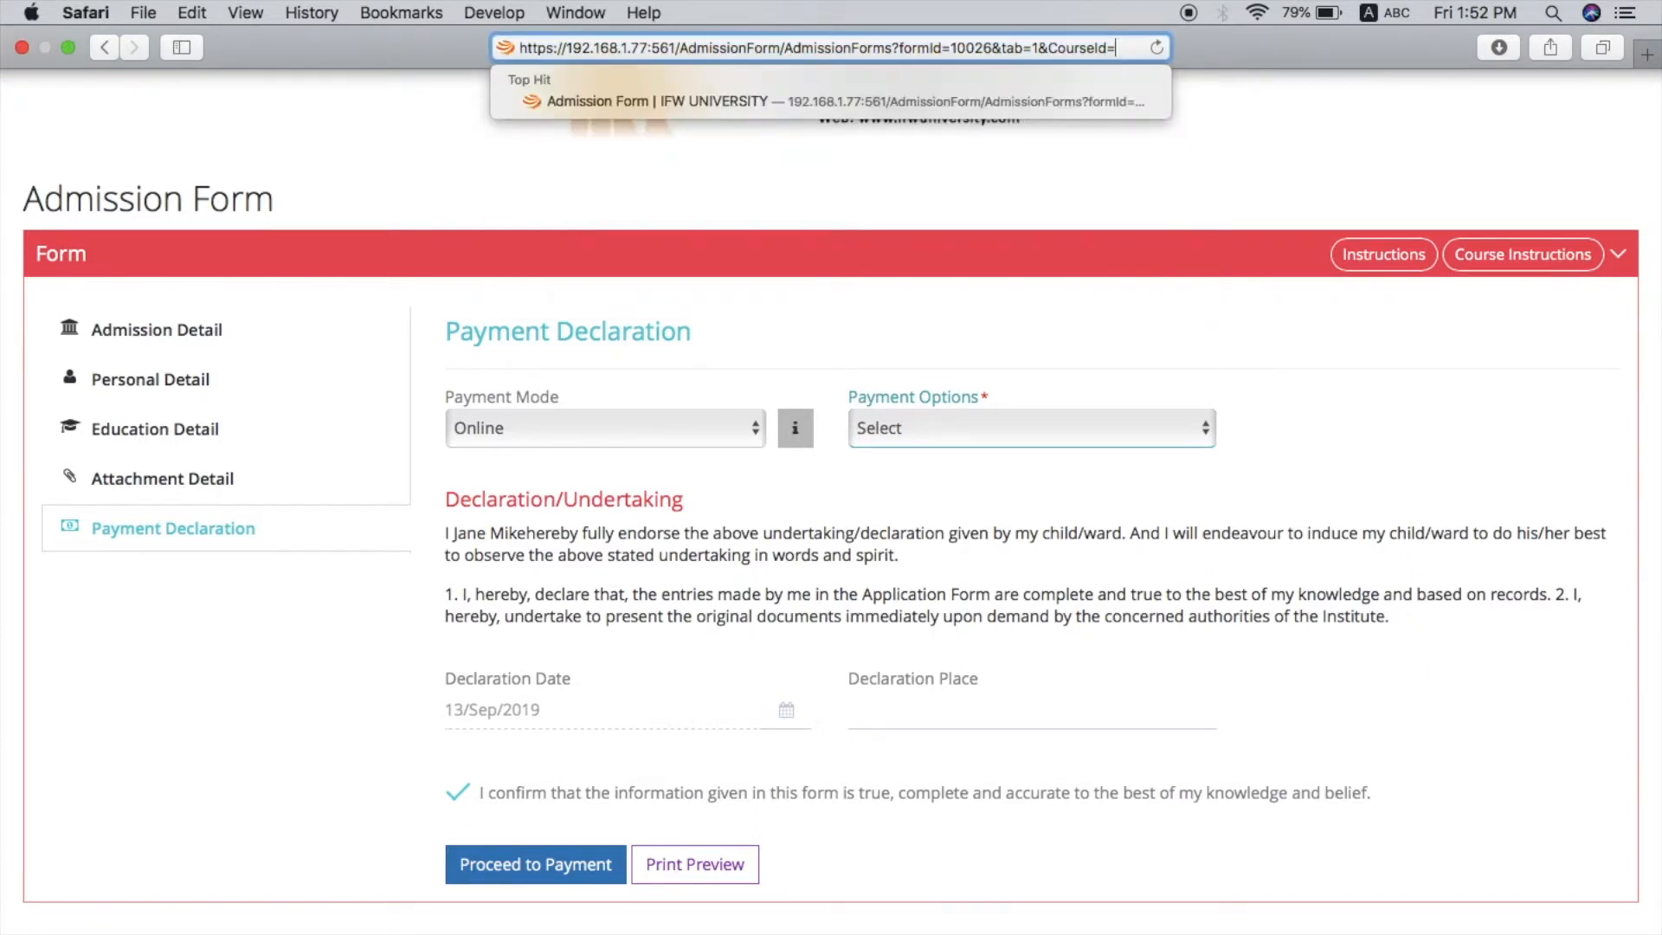
key(BackSpace)
key(BackSpace)
key(BackSpace)
key(BackSpace)
key(BackSpace)
key(BackSpace)
key(BackSpace)
key(BackSpace)
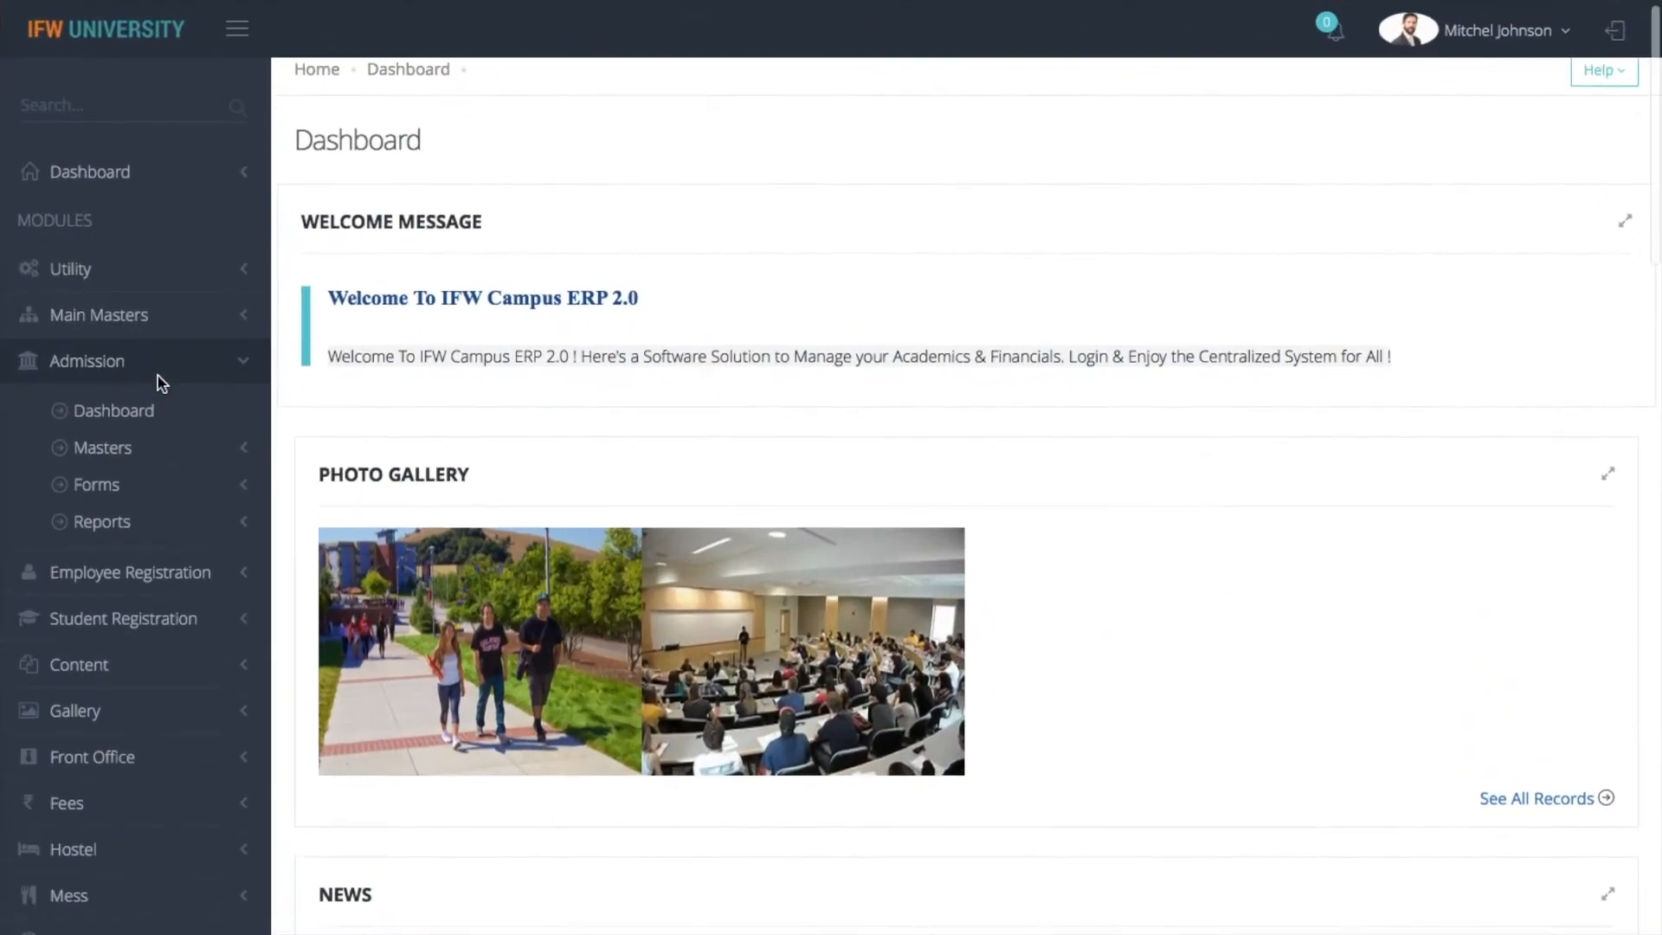
Open the Manage Admission Forms page of the Admission module
scroll(156, 406, down, 1)
click(153, 435)
scroll(152, 440, down, 2)
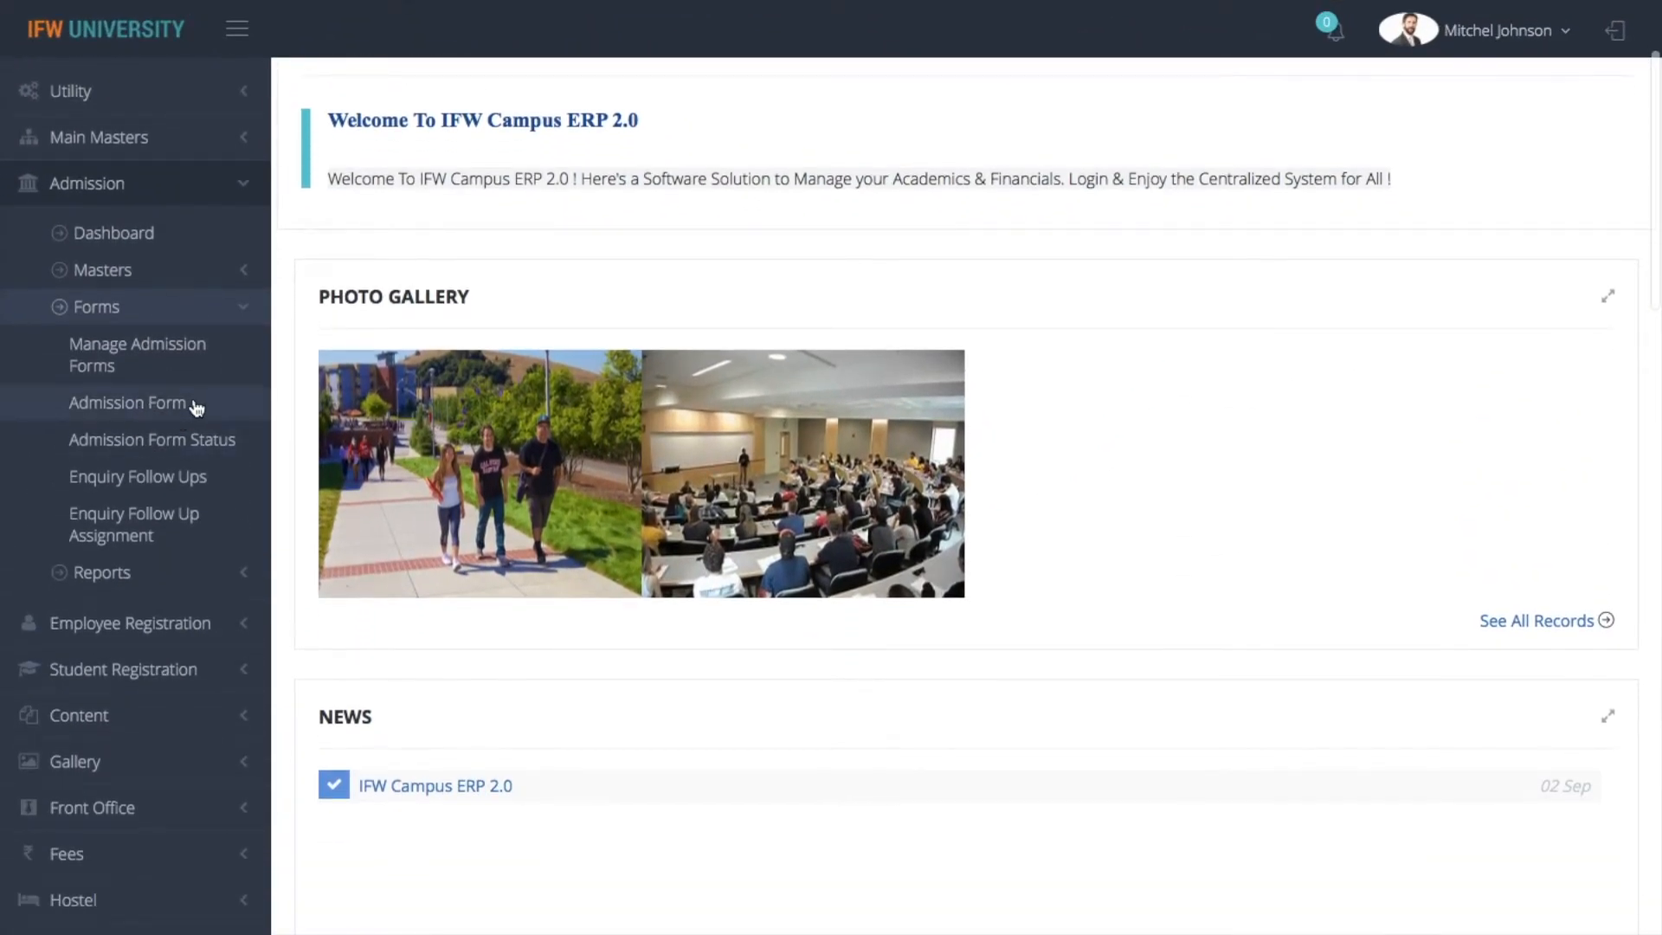
click(147, 361)
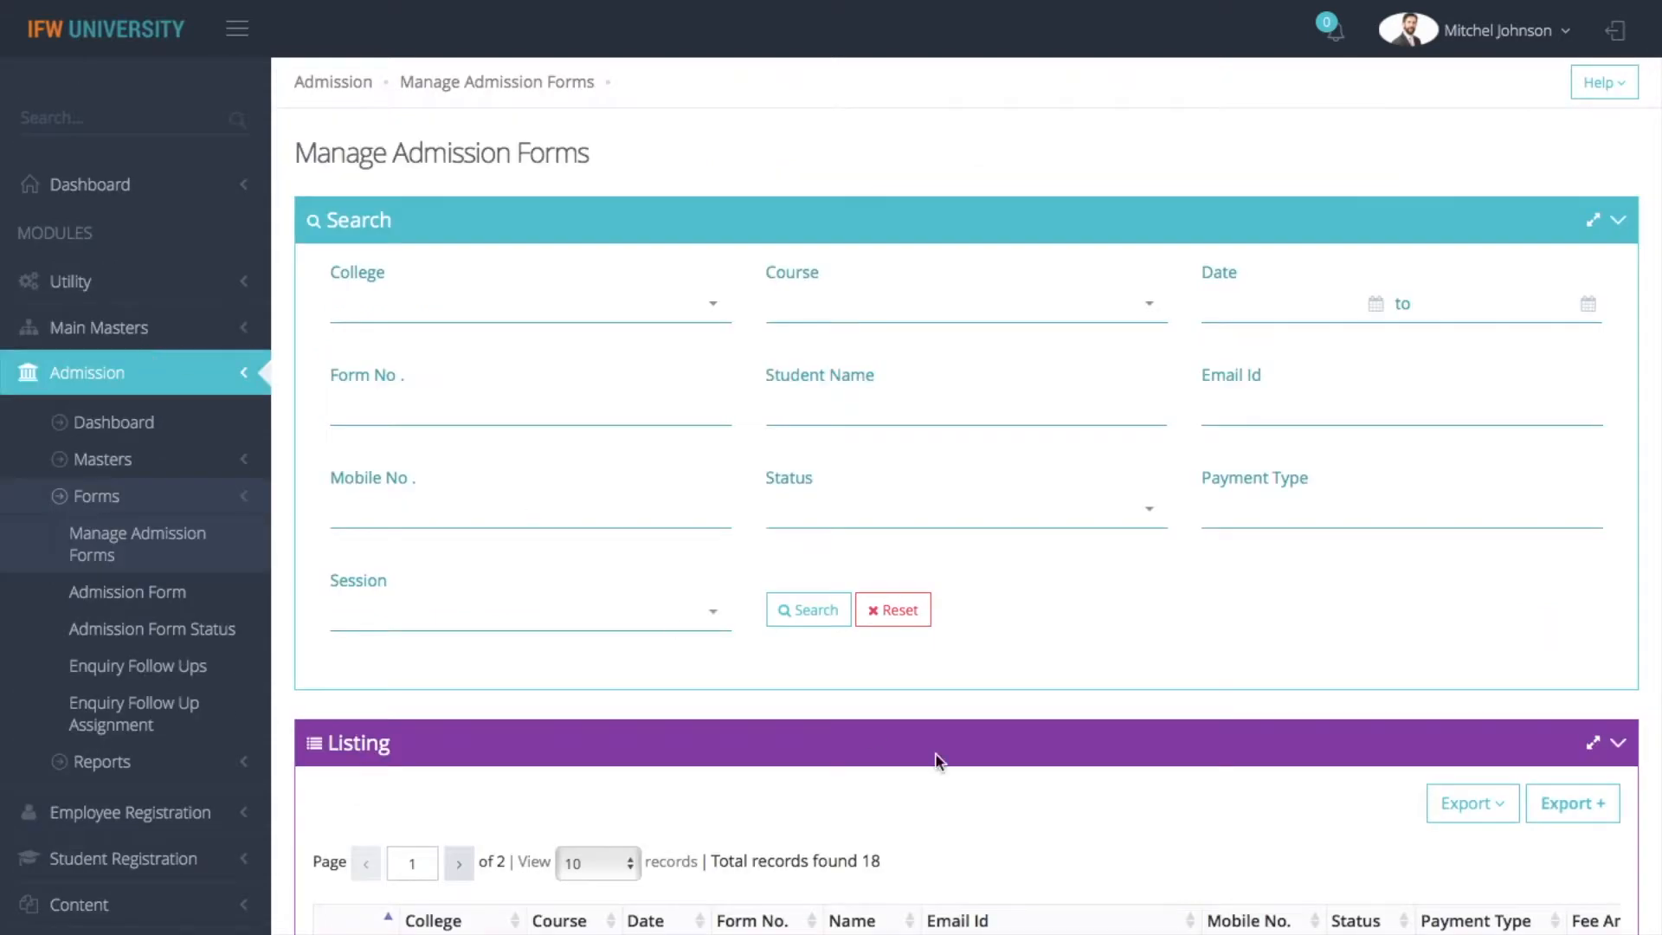
Open the newest B.ARCH admission form in the listing, set its status to Pending and save it
scroll(1063, 606, down, 6)
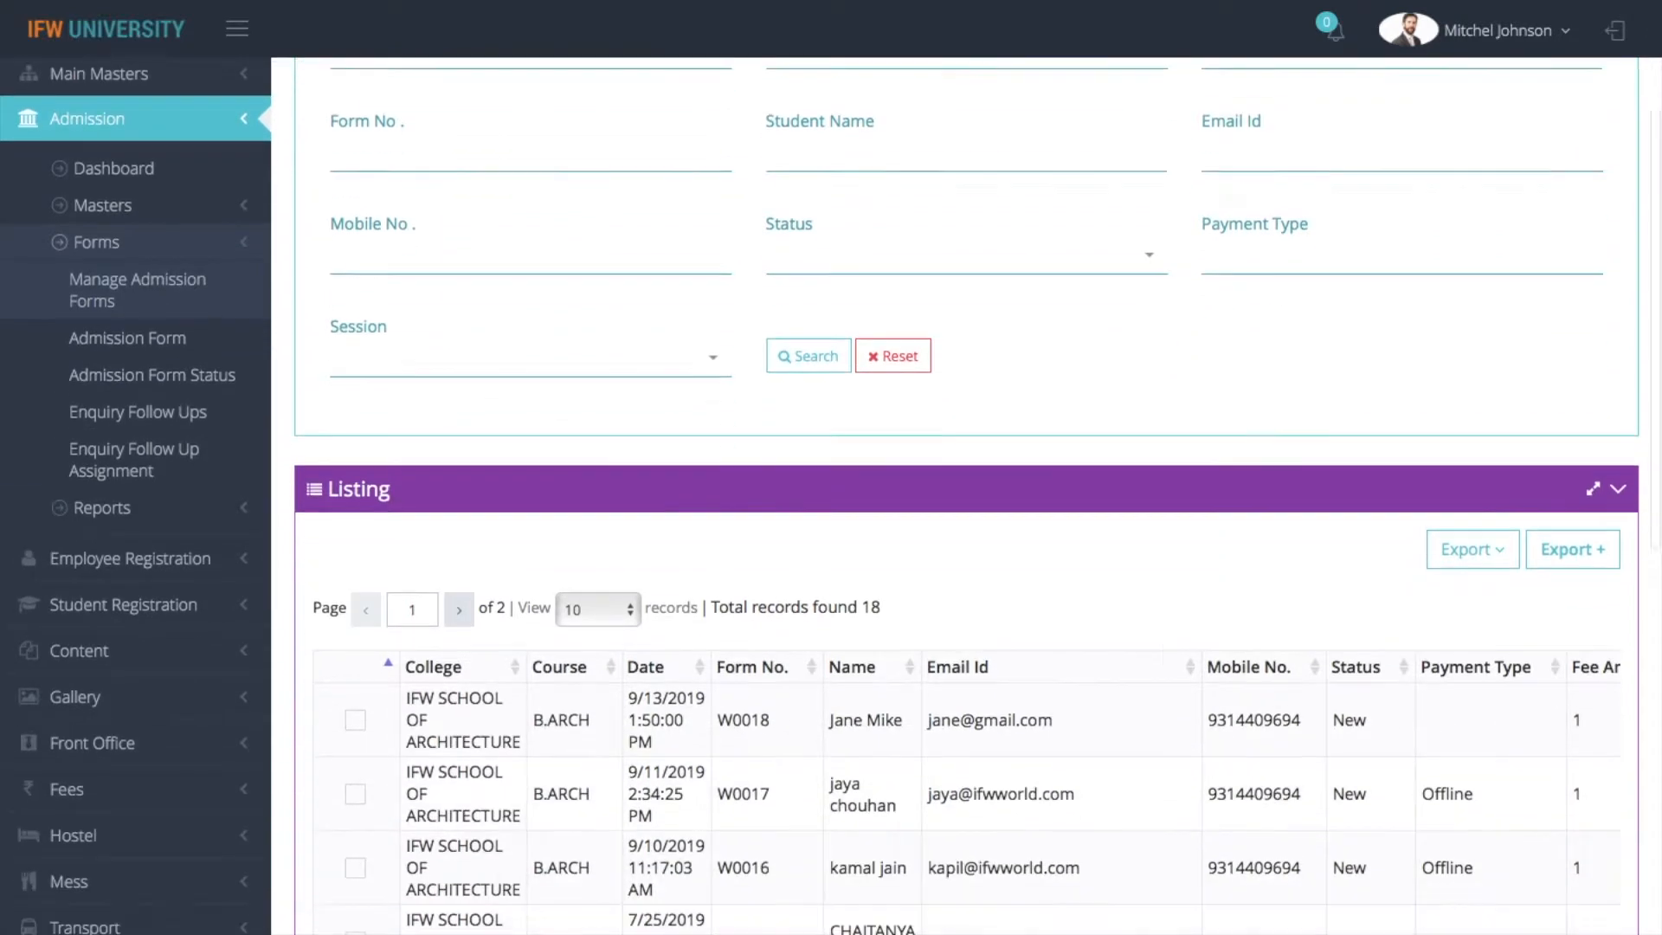
scroll(1064, 519, down, 2)
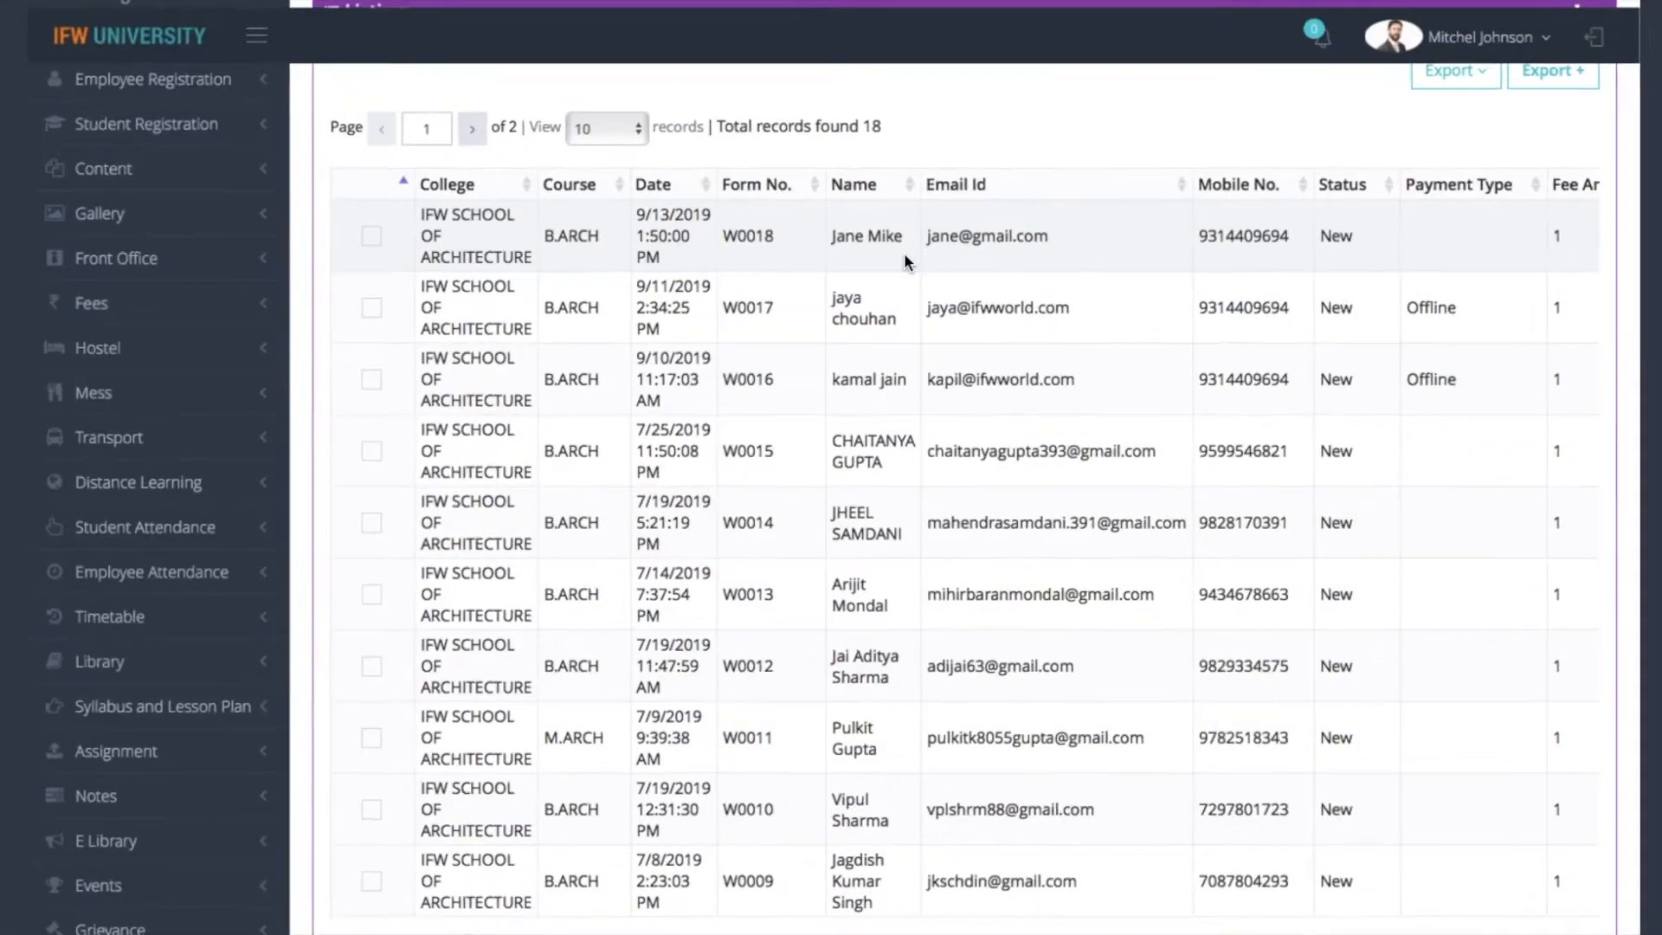
click(356, 234)
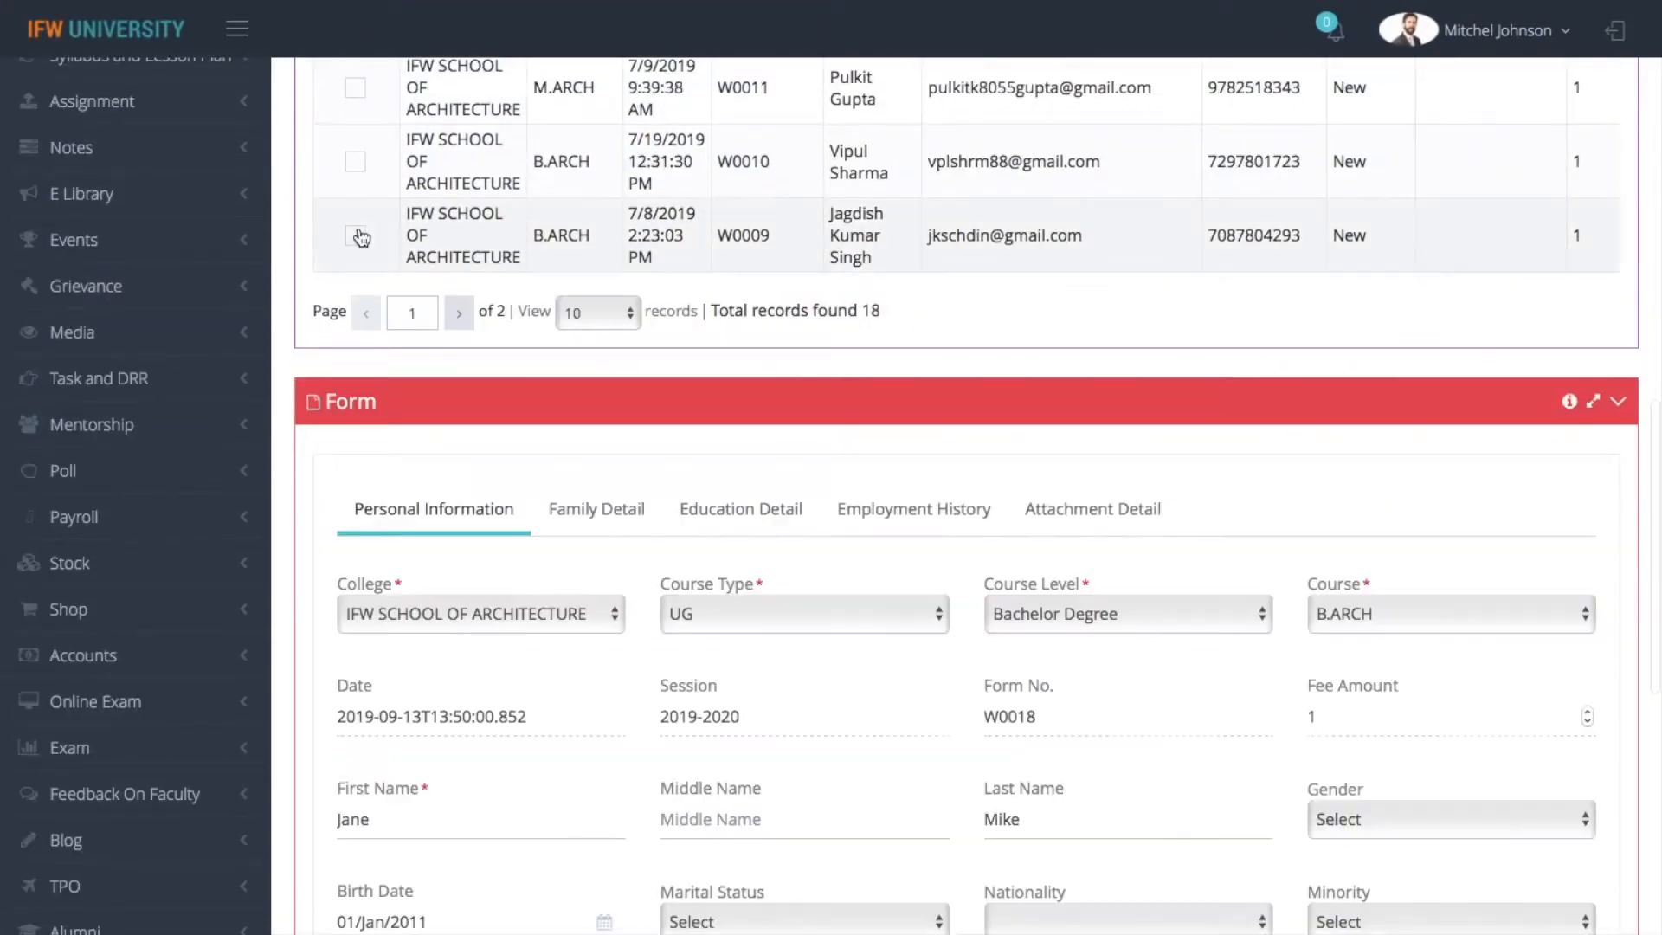
scroll(1011, 584, down, 6)
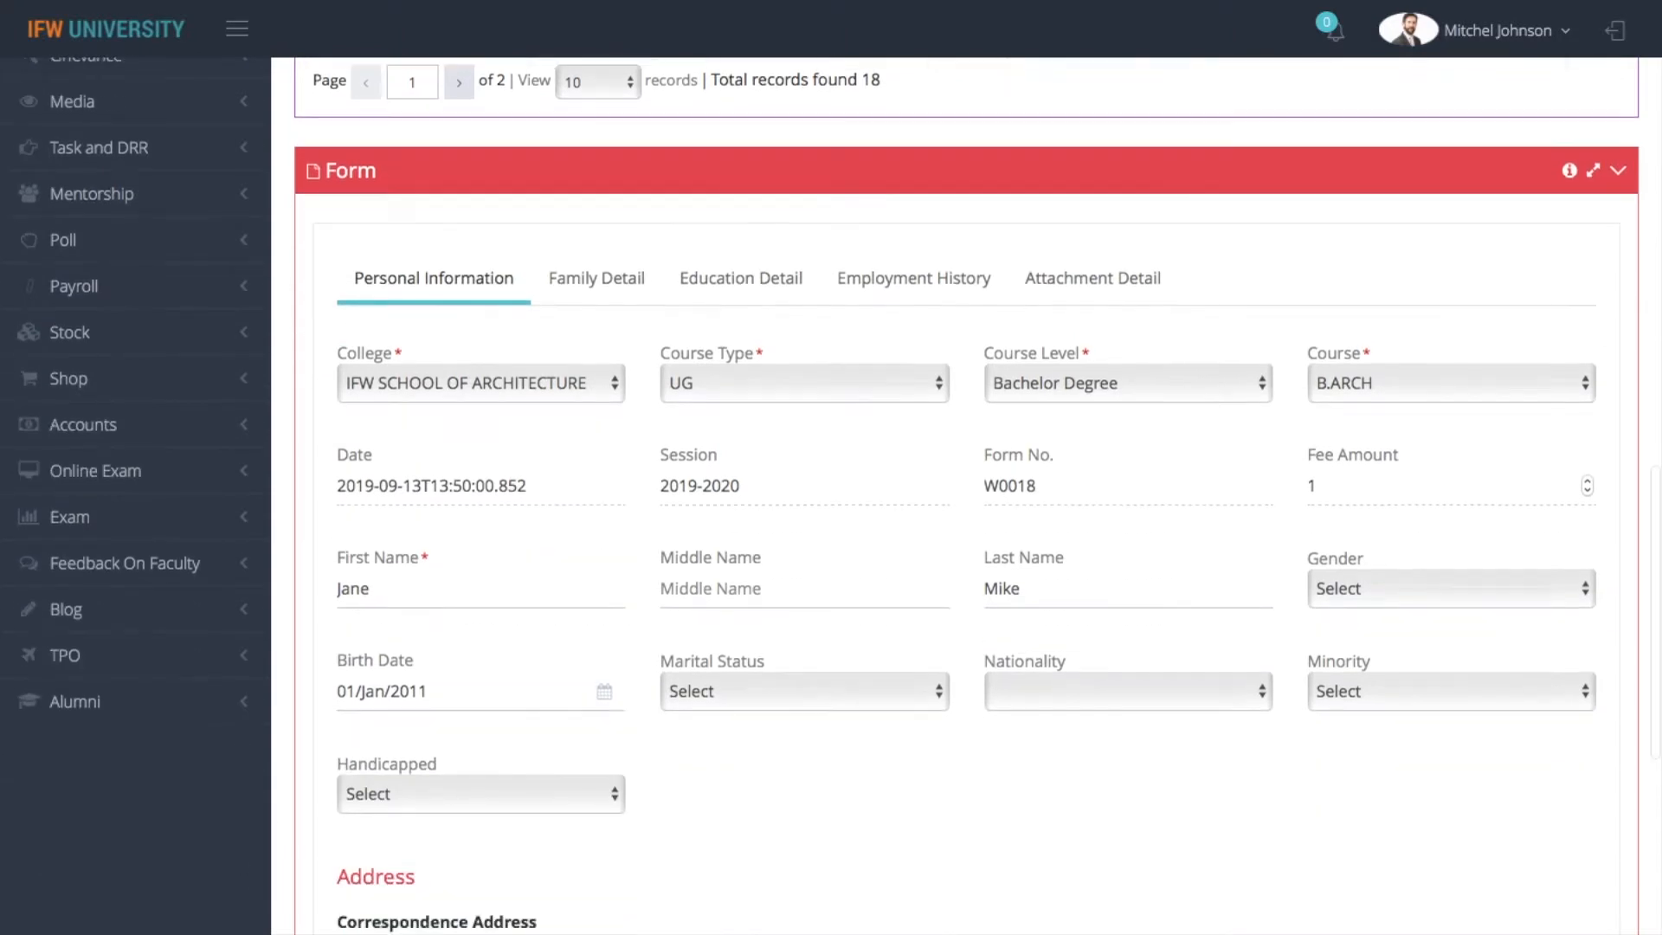
scroll(965, 494, down, 7)
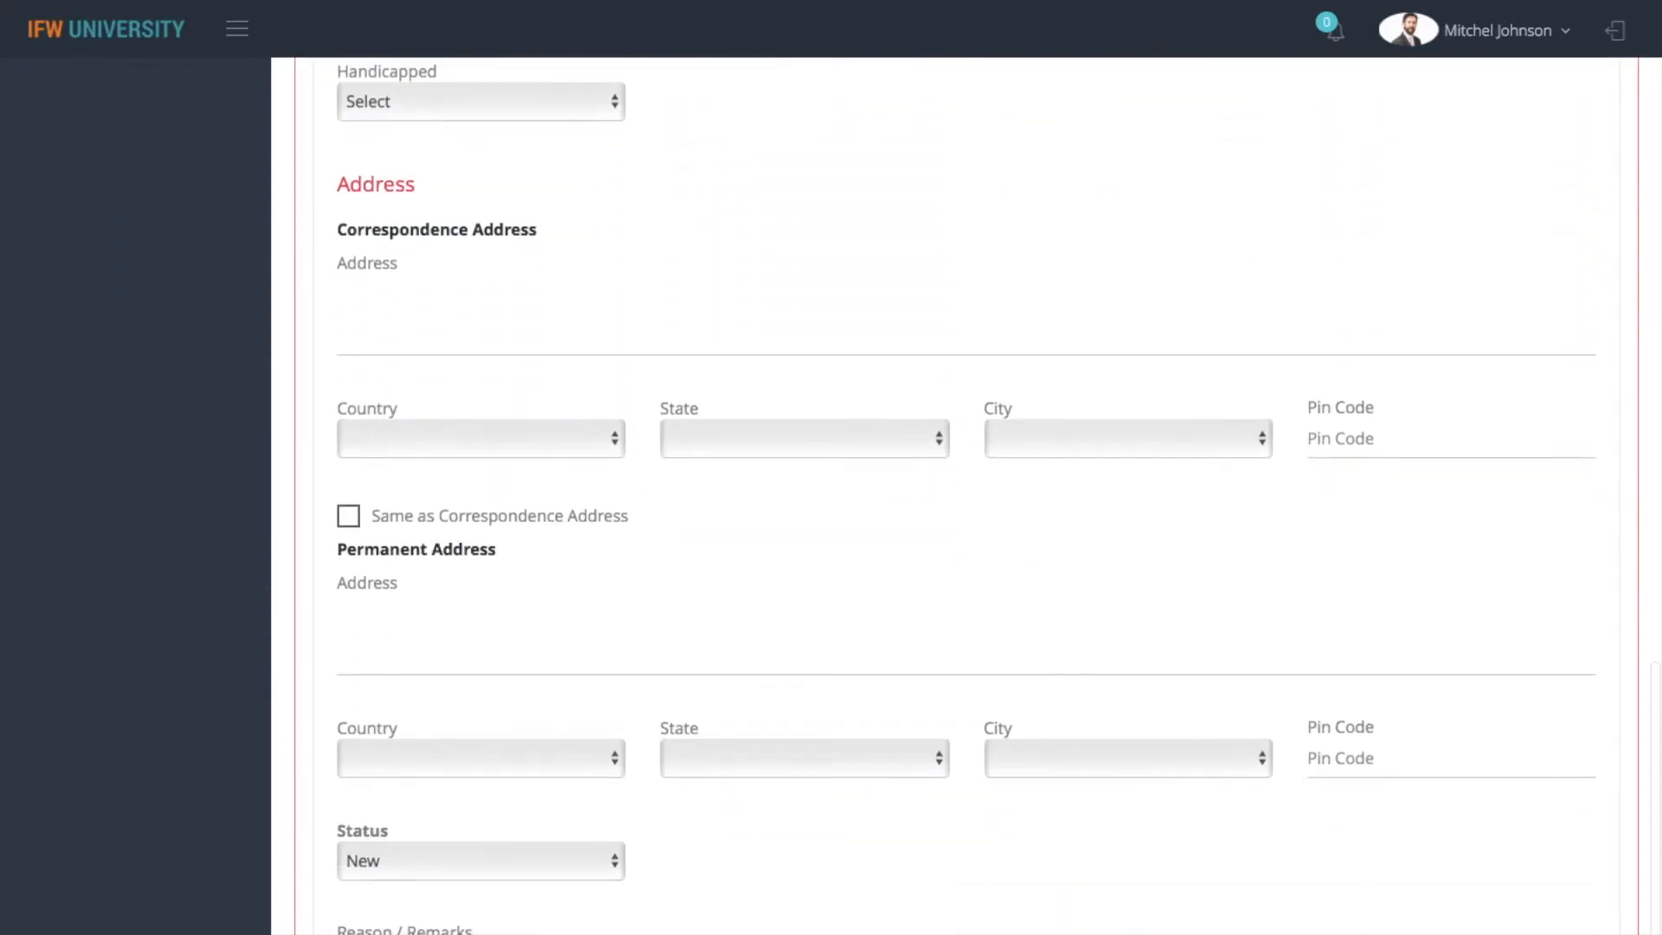
scroll(735, 538, down, 2)
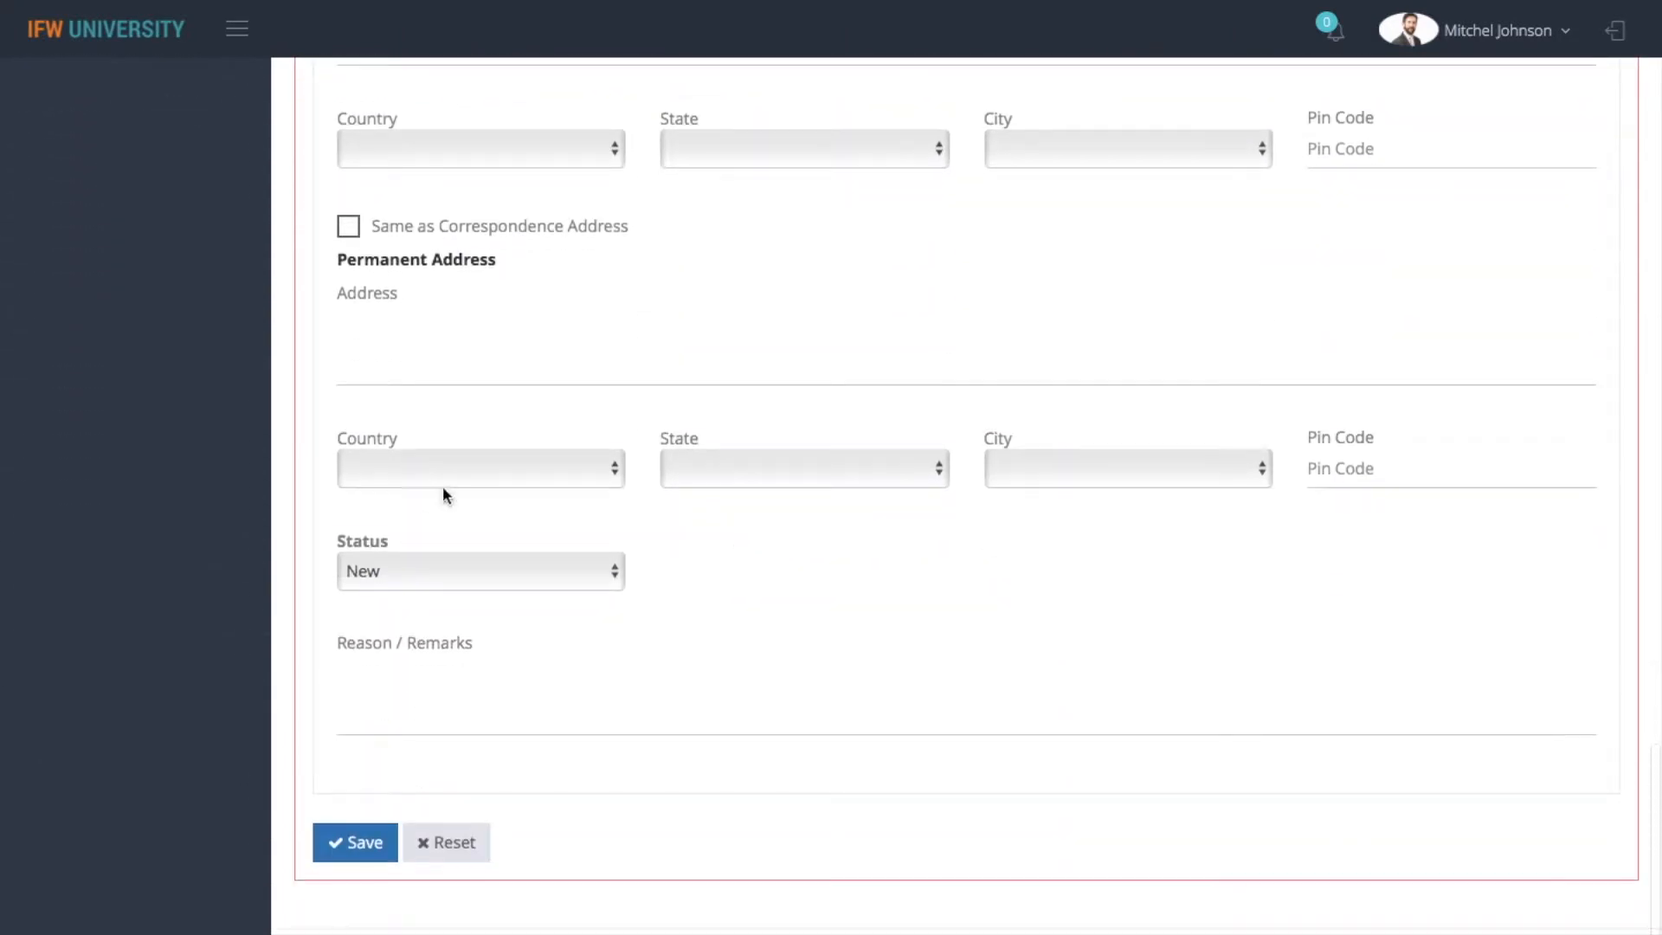
click(462, 581)
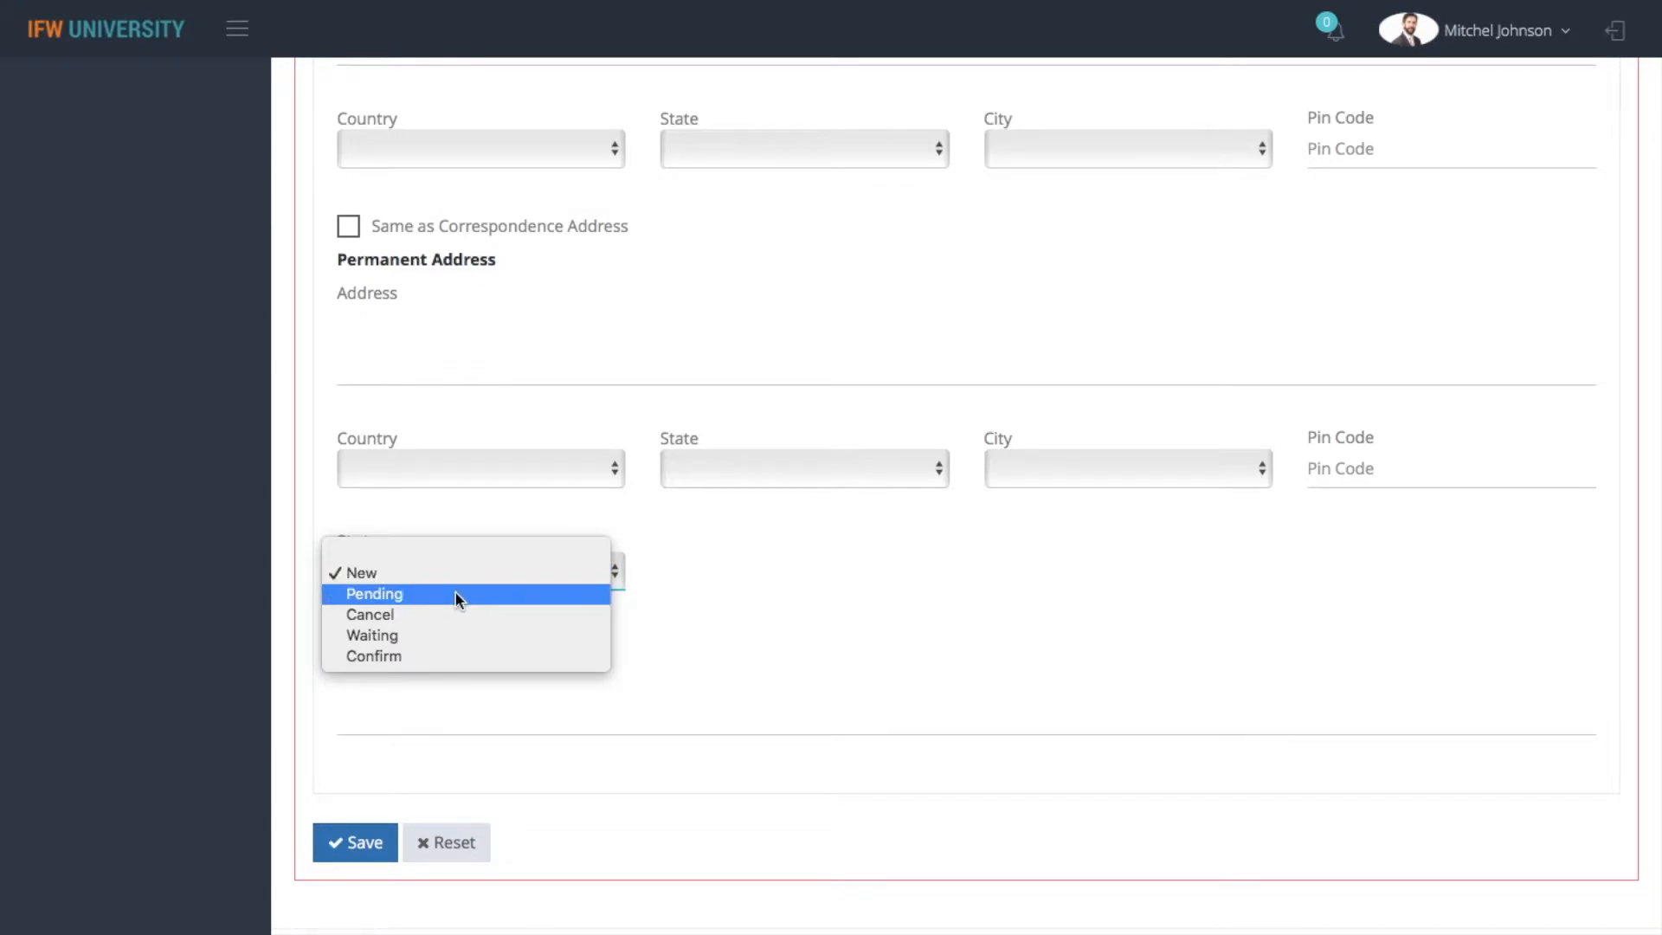
click(457, 594)
click(367, 841)
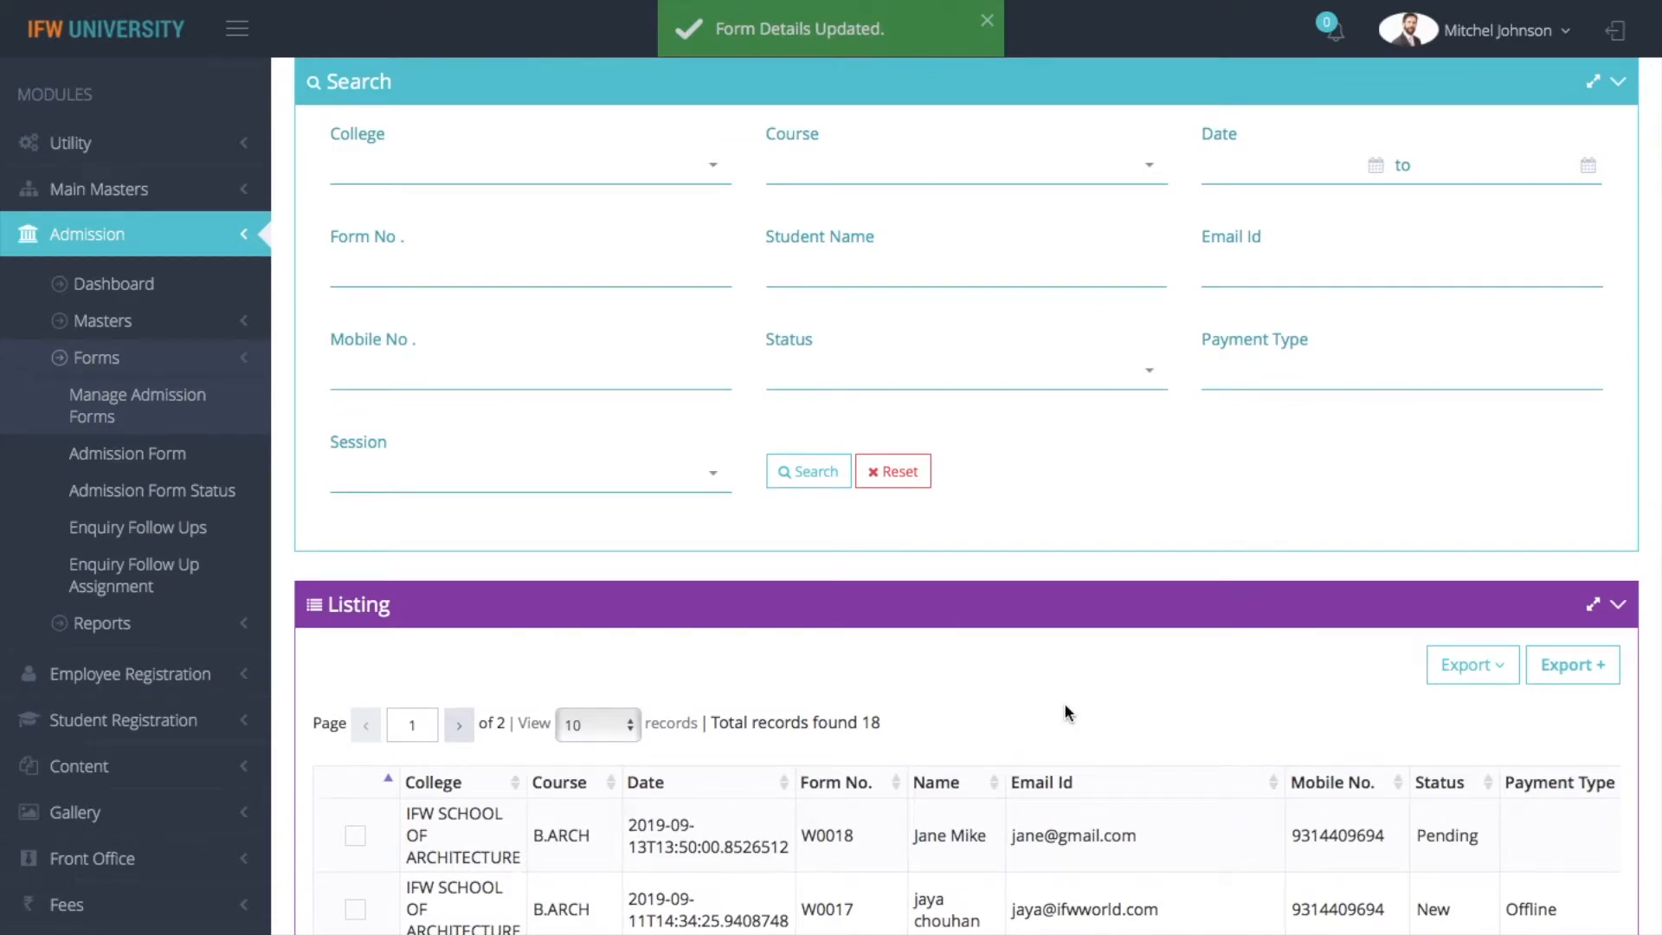
Review the remaining columns of the admission forms listing, view the newest form's print version and return to the listing
scroll(1067, 705, down, 4)
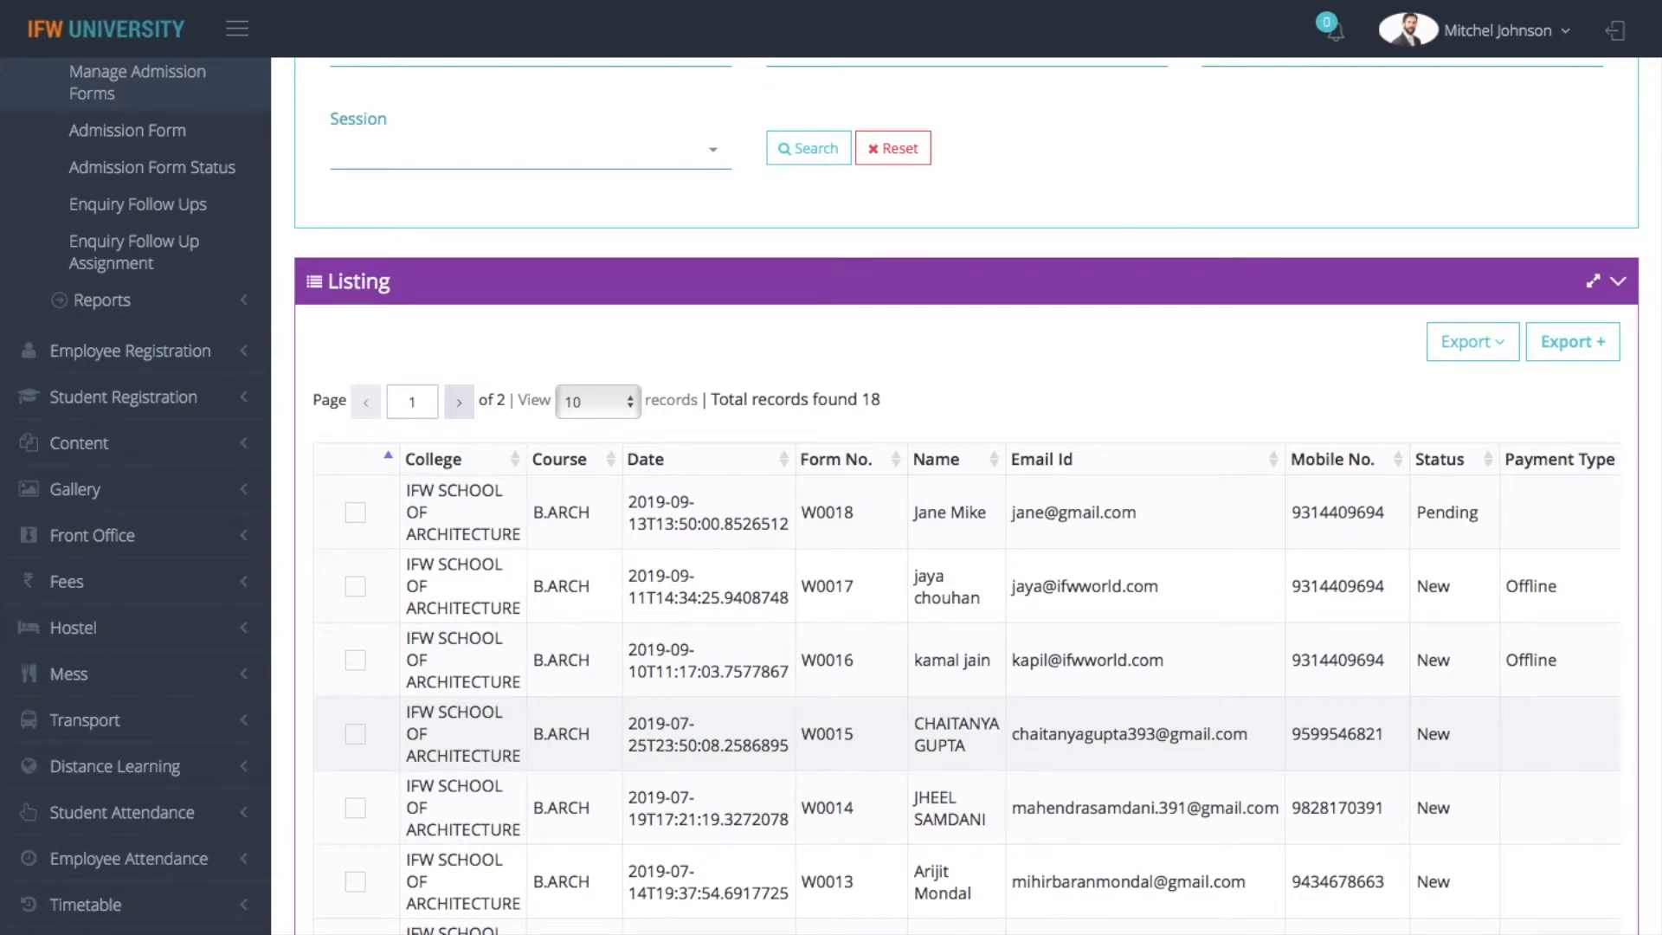
scroll(1064, 698, right, 3)
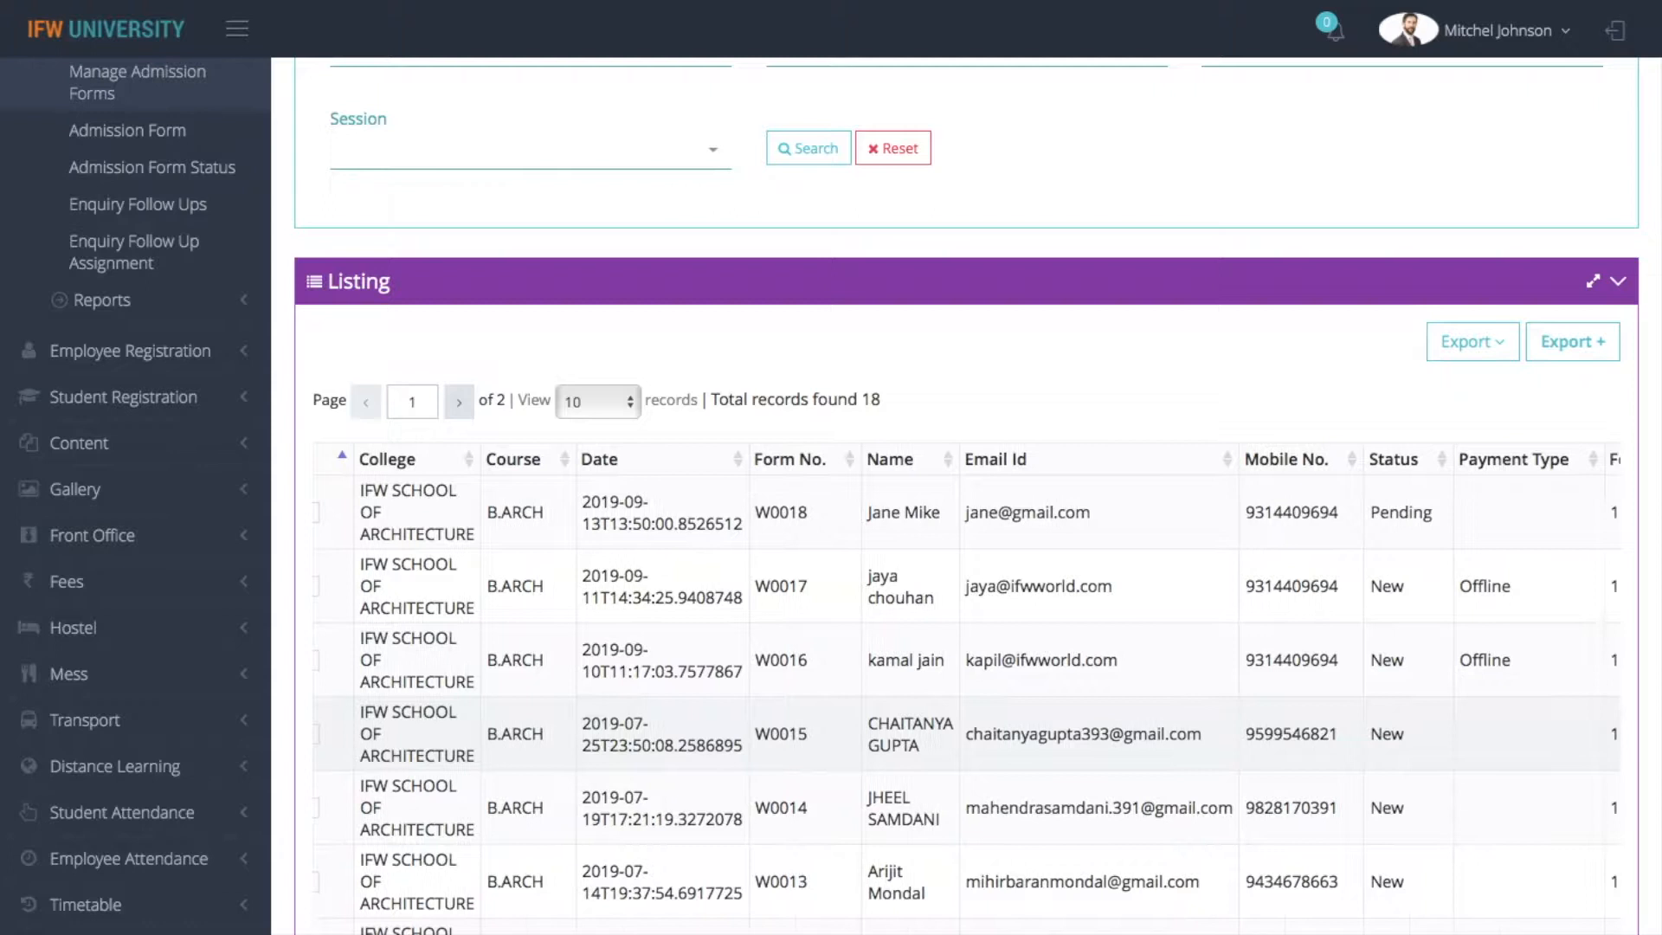
scroll(1066, 711, right, 2)
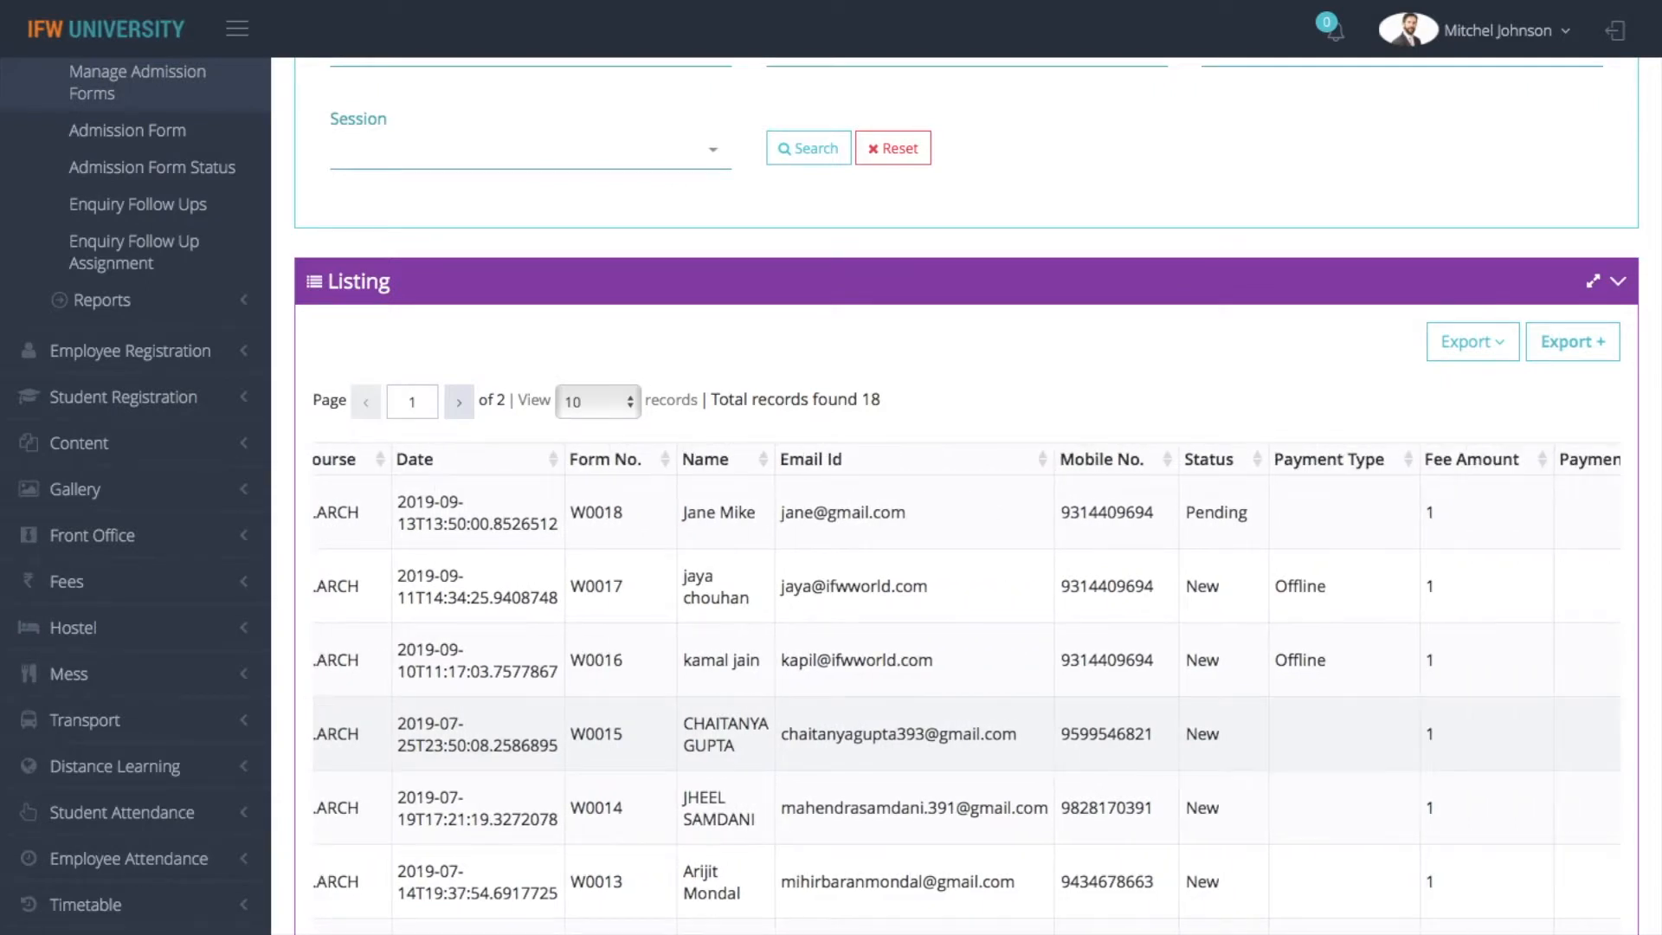
click(1065, 710)
scroll(1065, 709, right, 10)
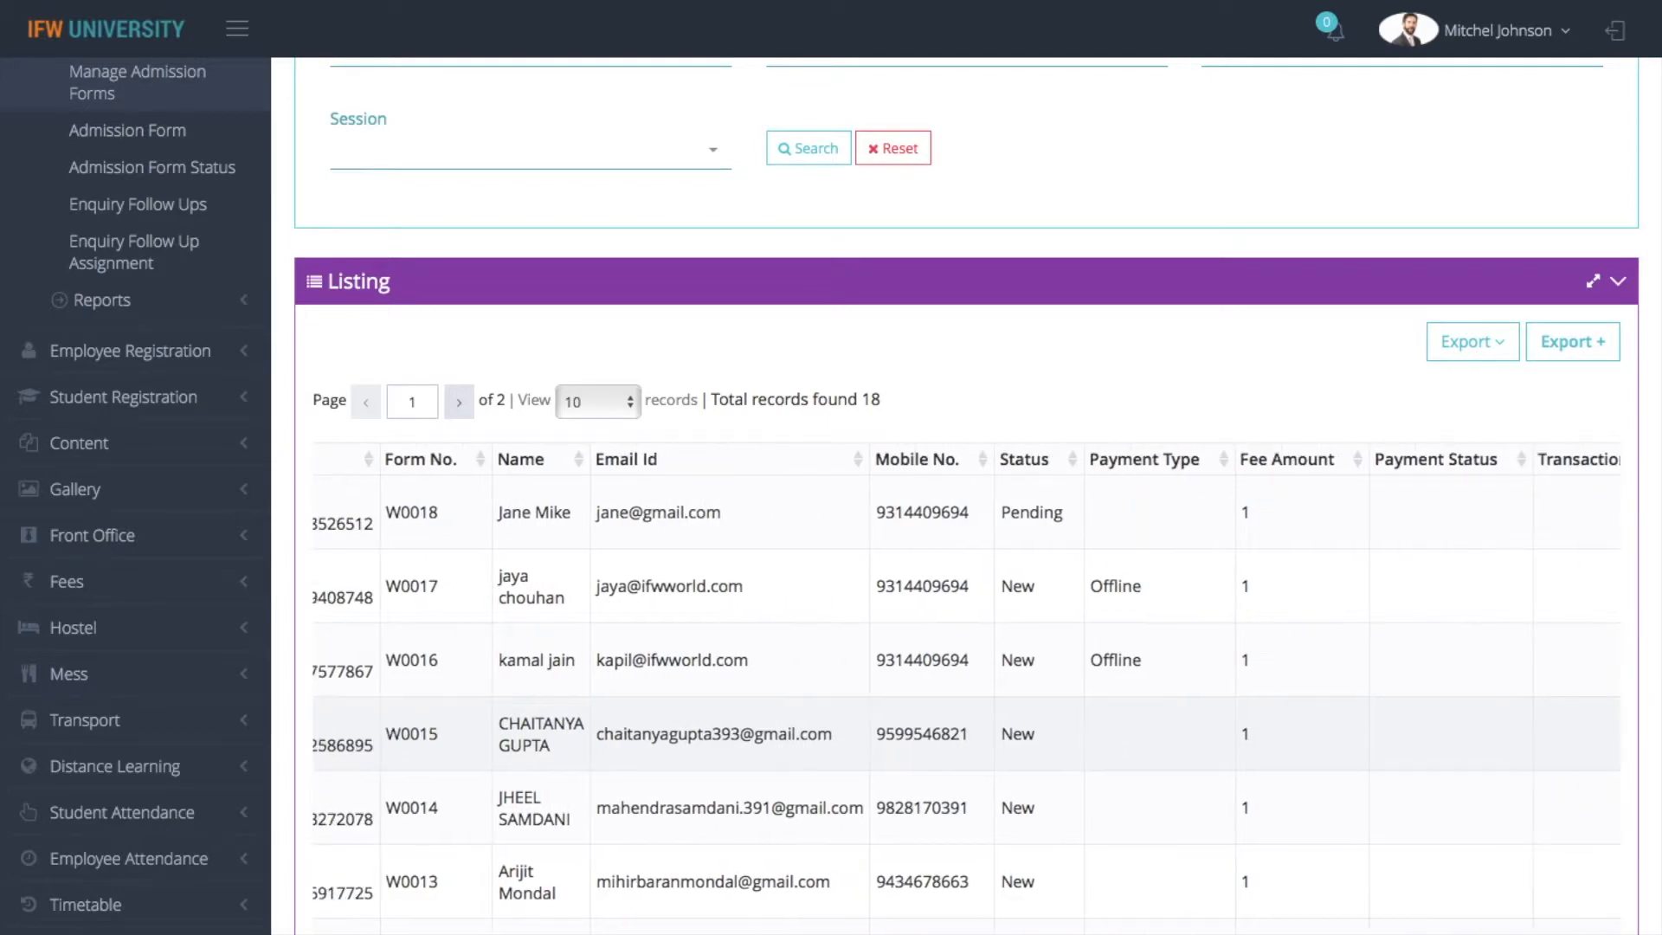
scroll(1066, 709, right, 8)
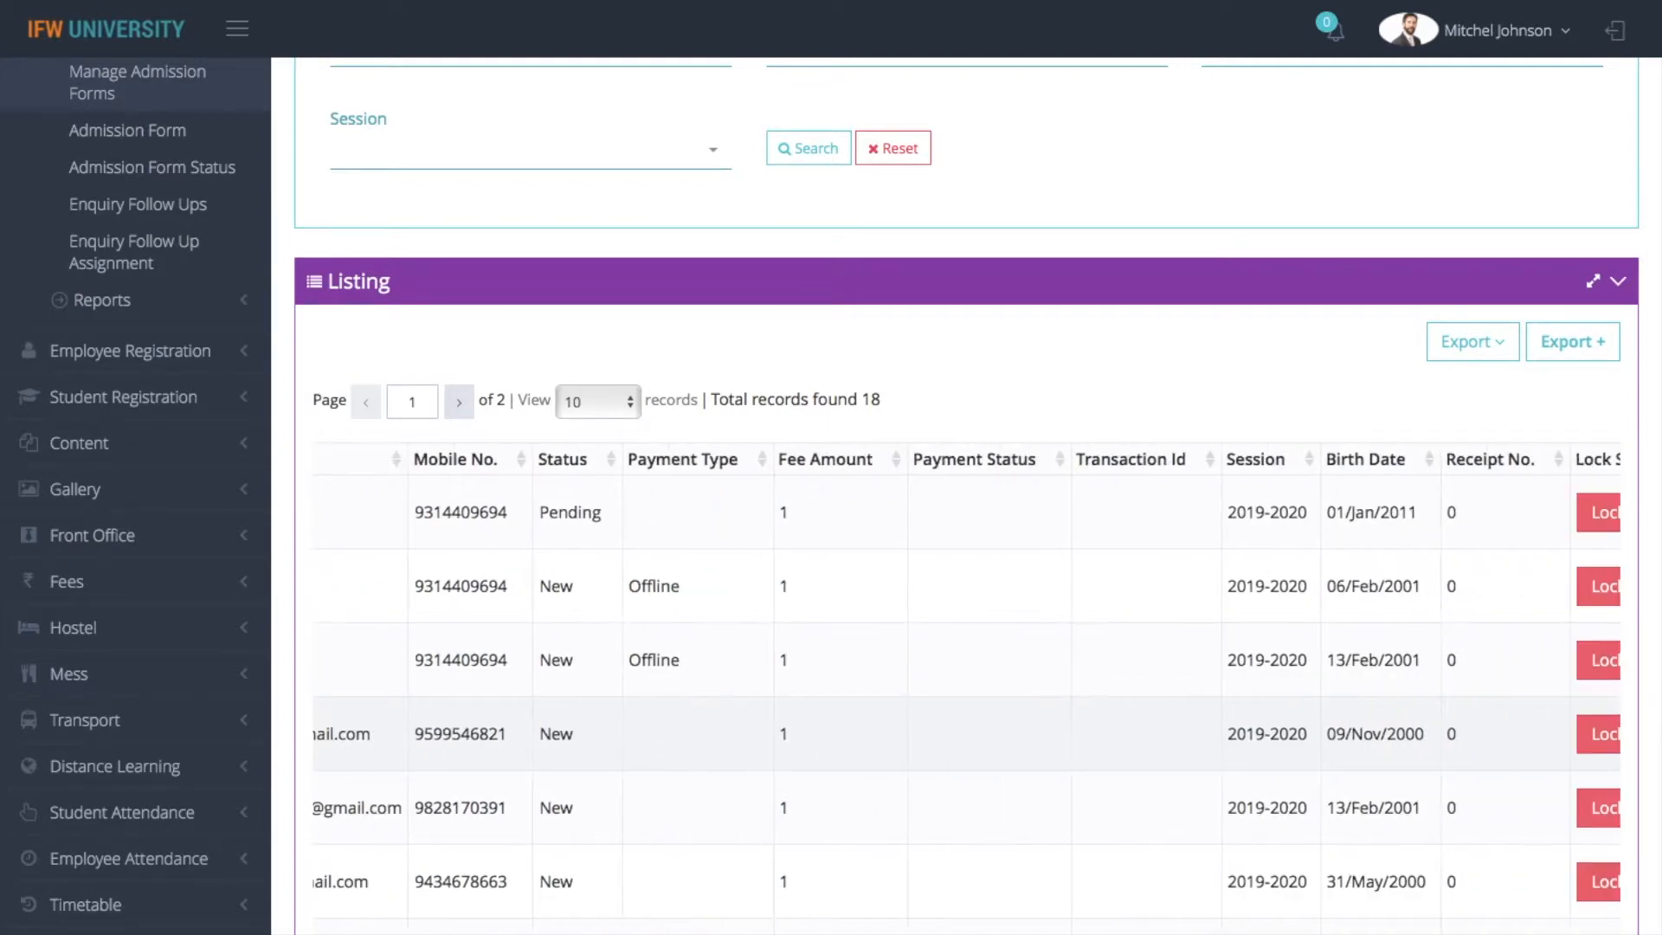
scroll(966, 684, right, 10)
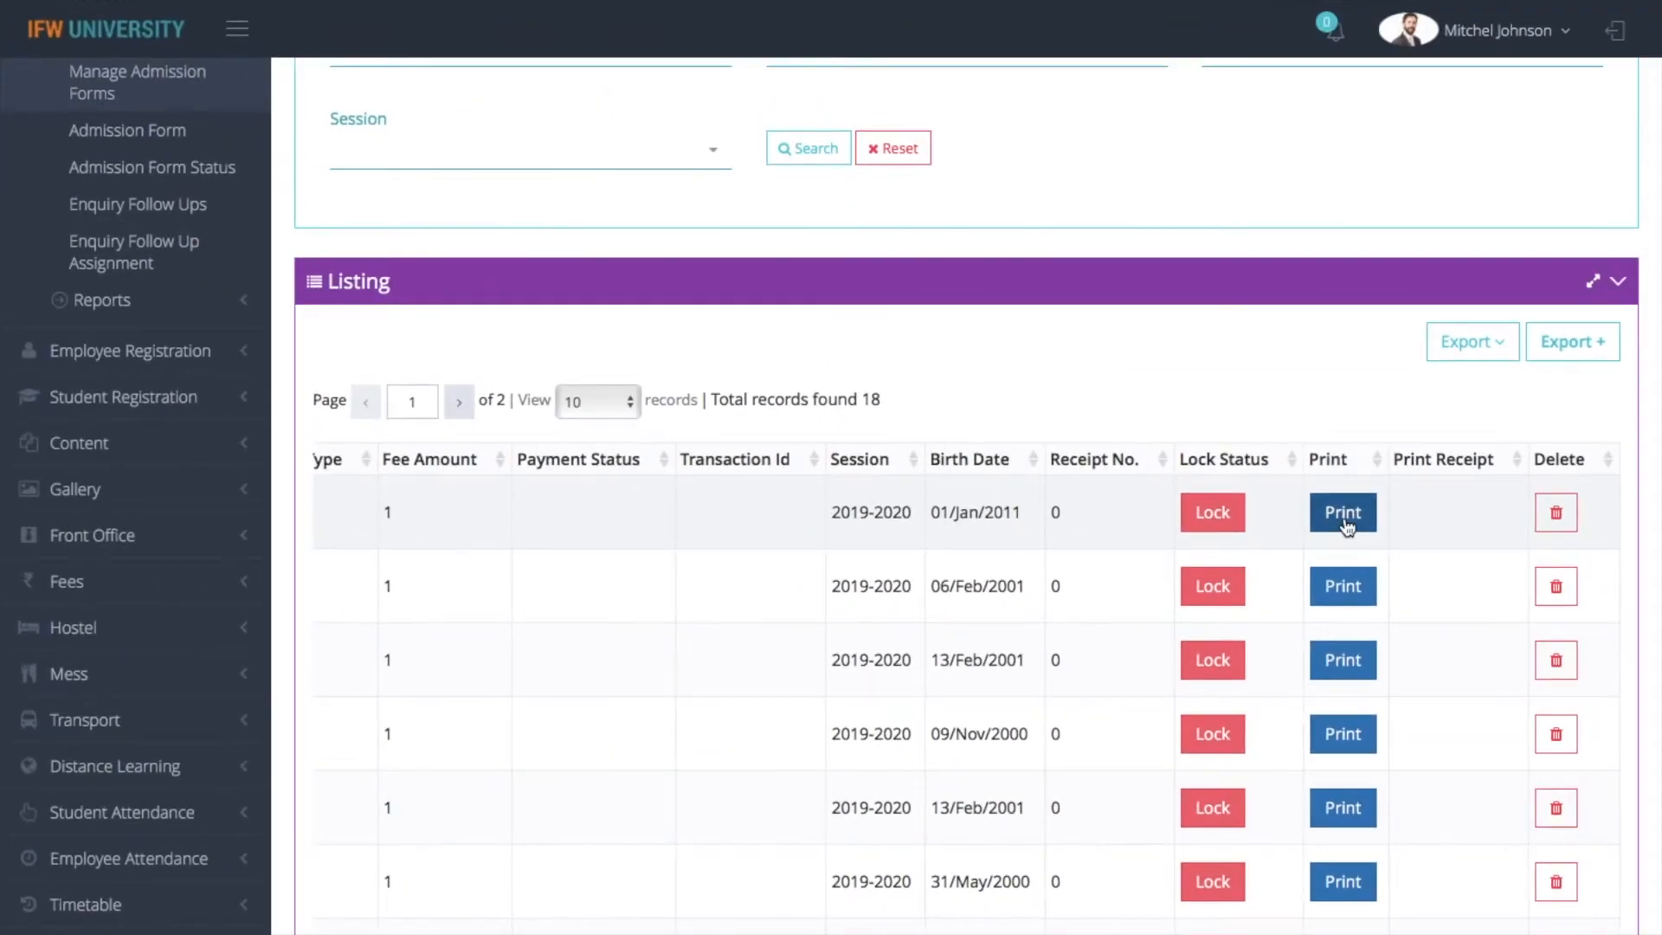
click(1344, 514)
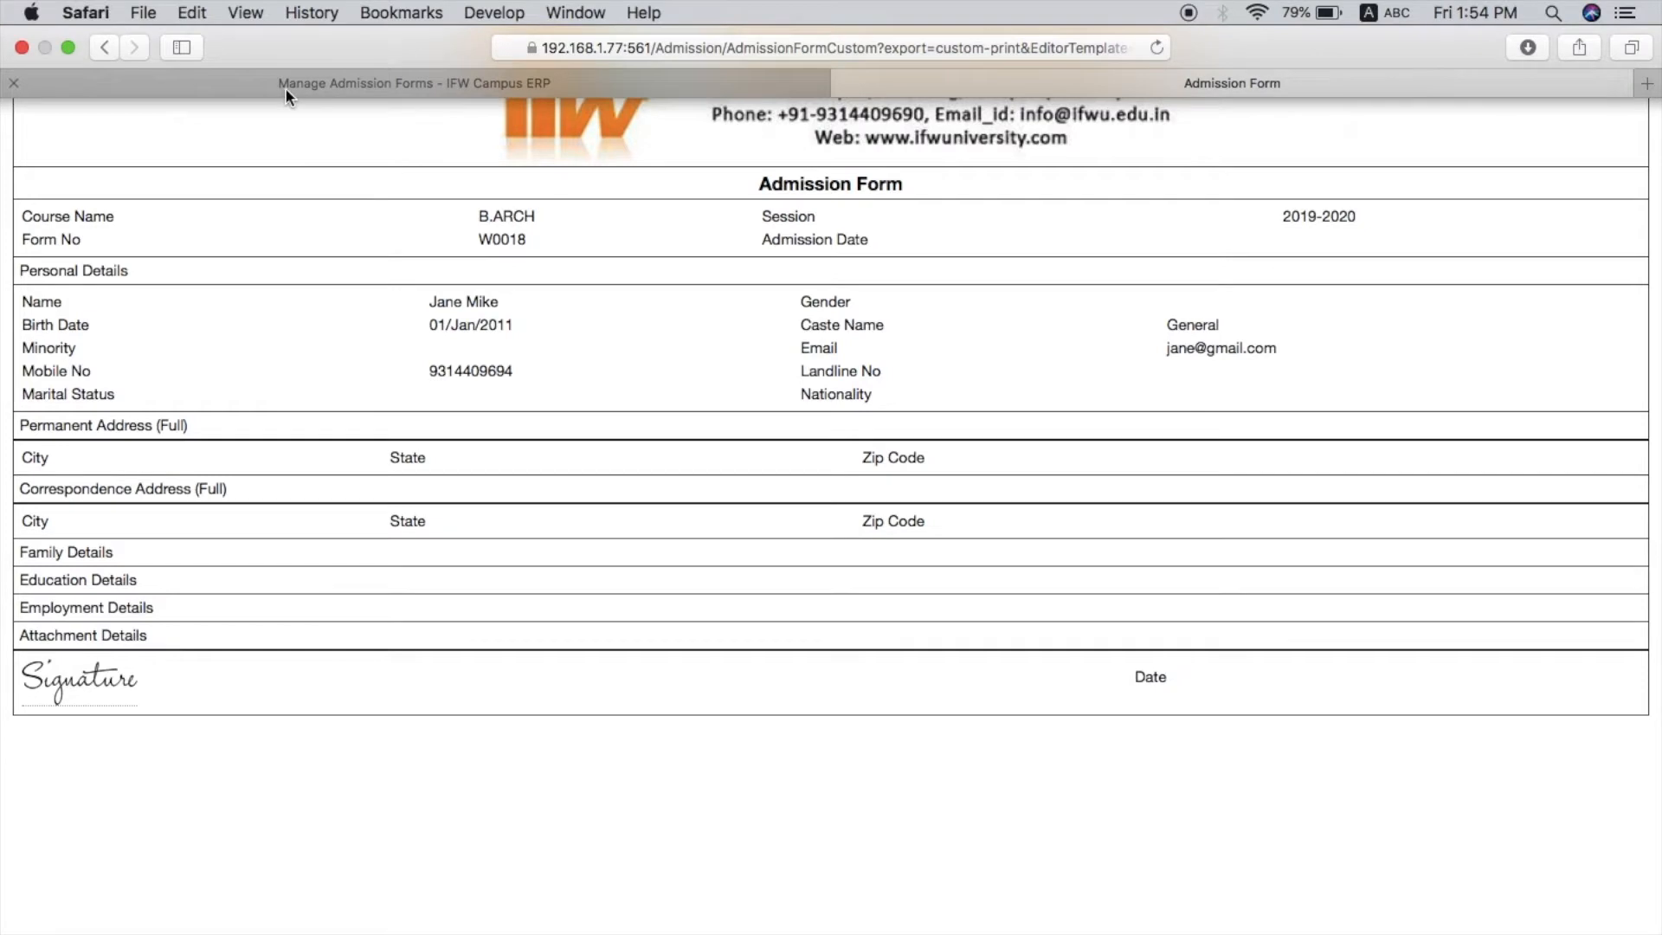
click(273, 81)
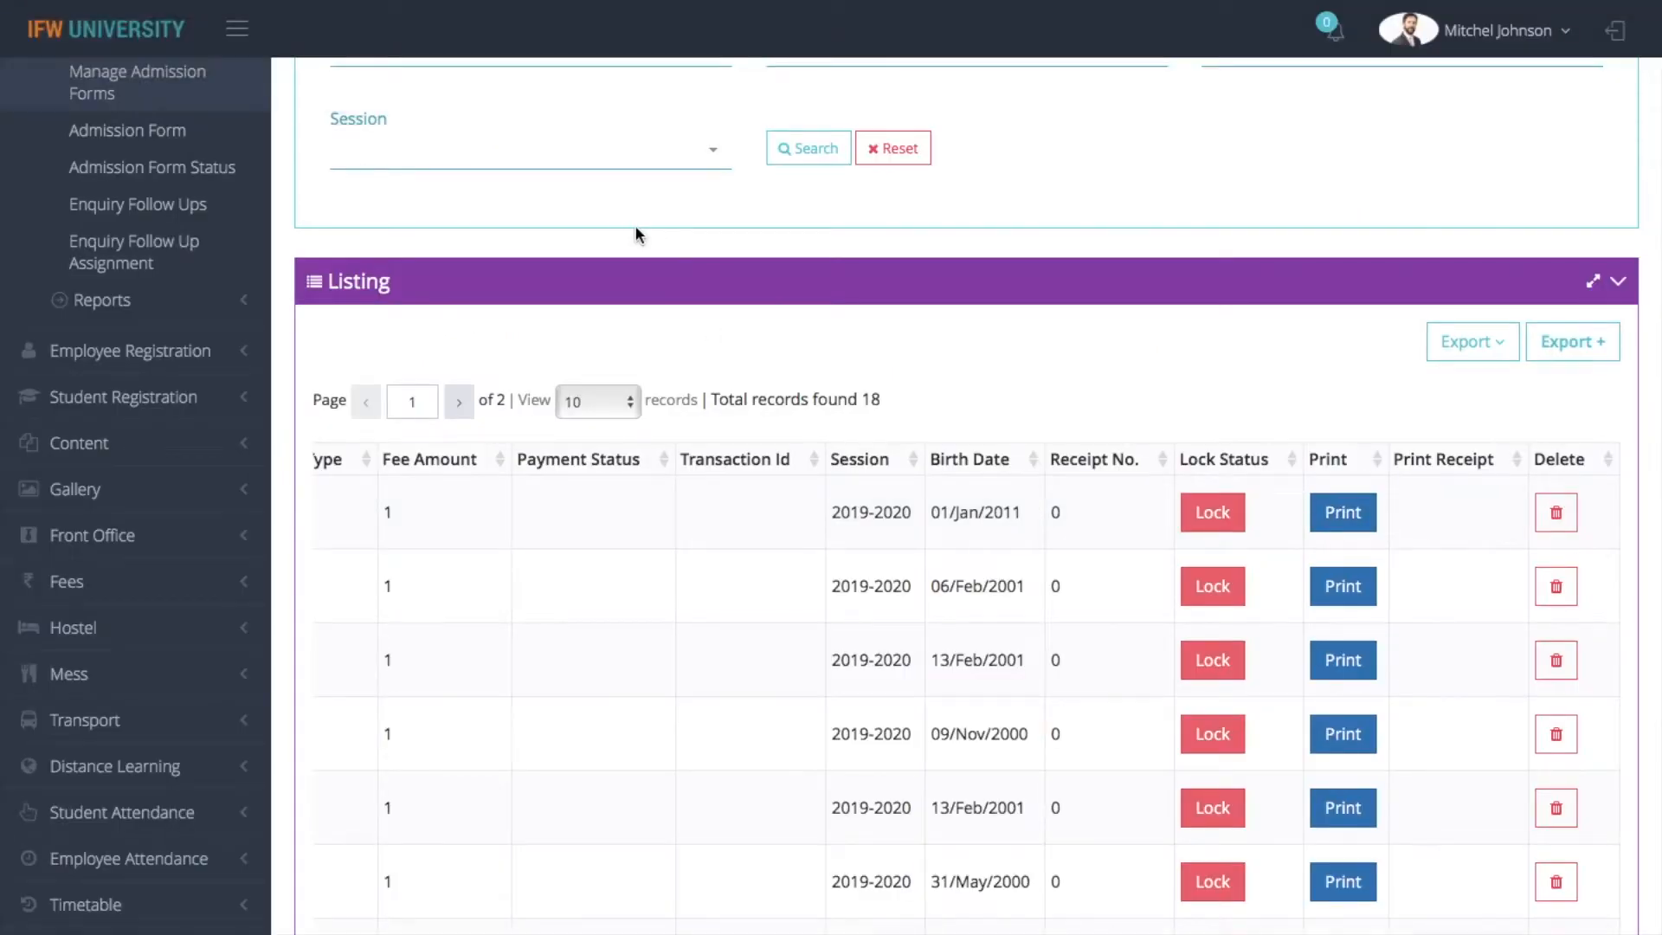
Open the Enquiries page from the Admission module's masters
scroll(635, 227, up, 5)
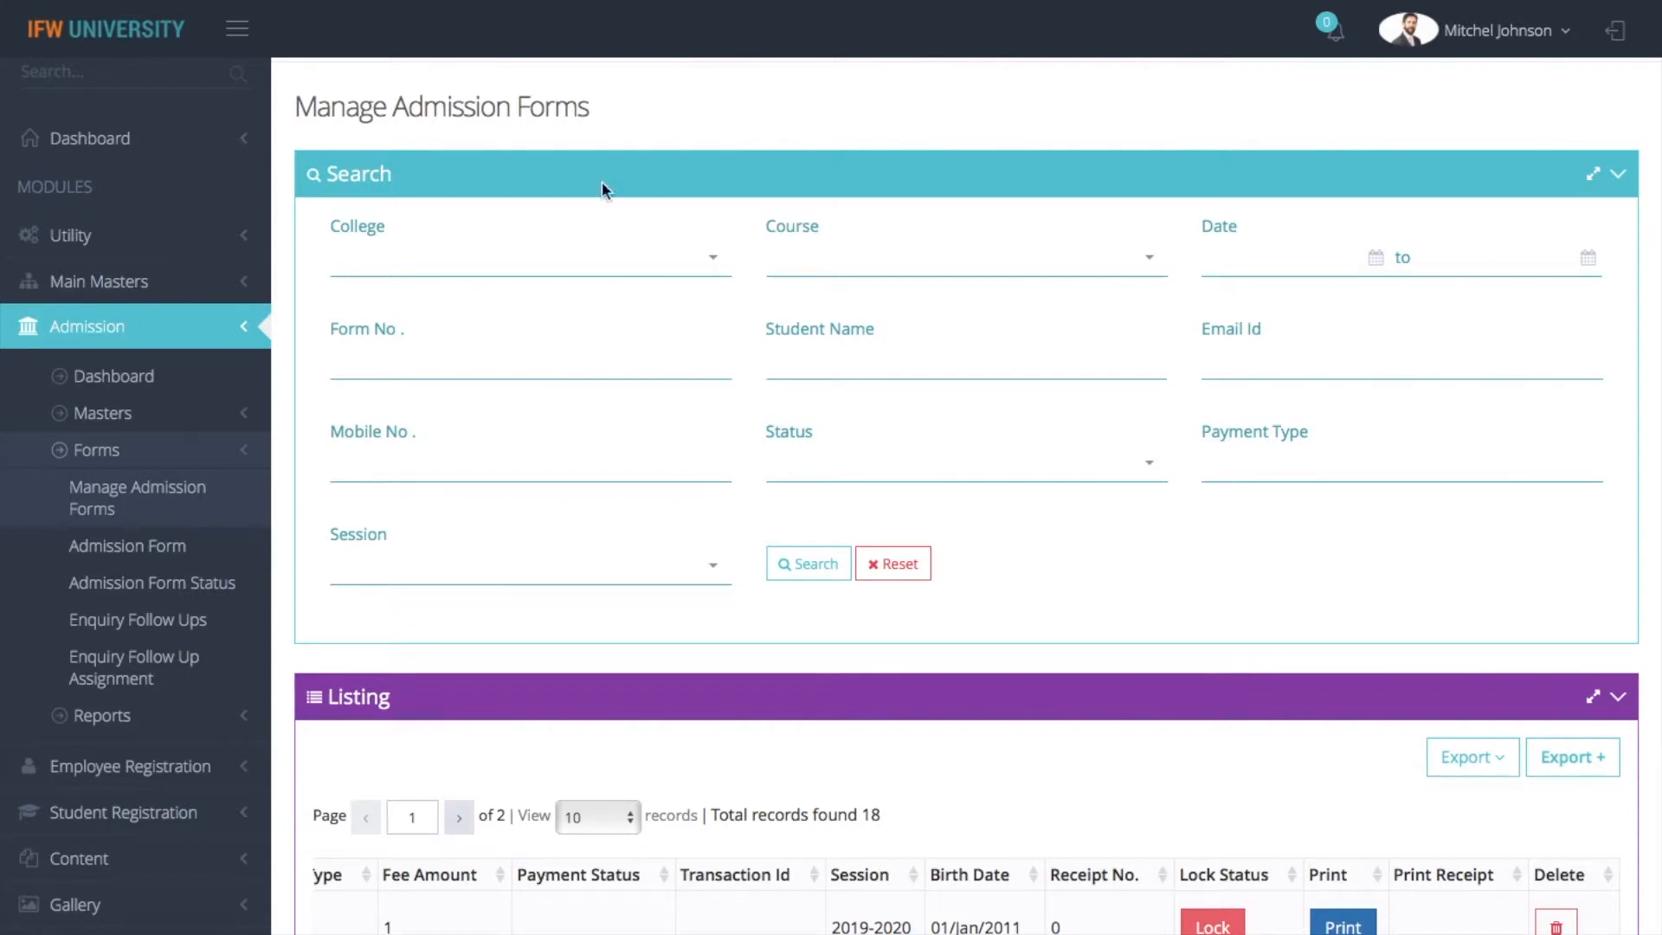
click(144, 420)
scroll(145, 424, down, 2)
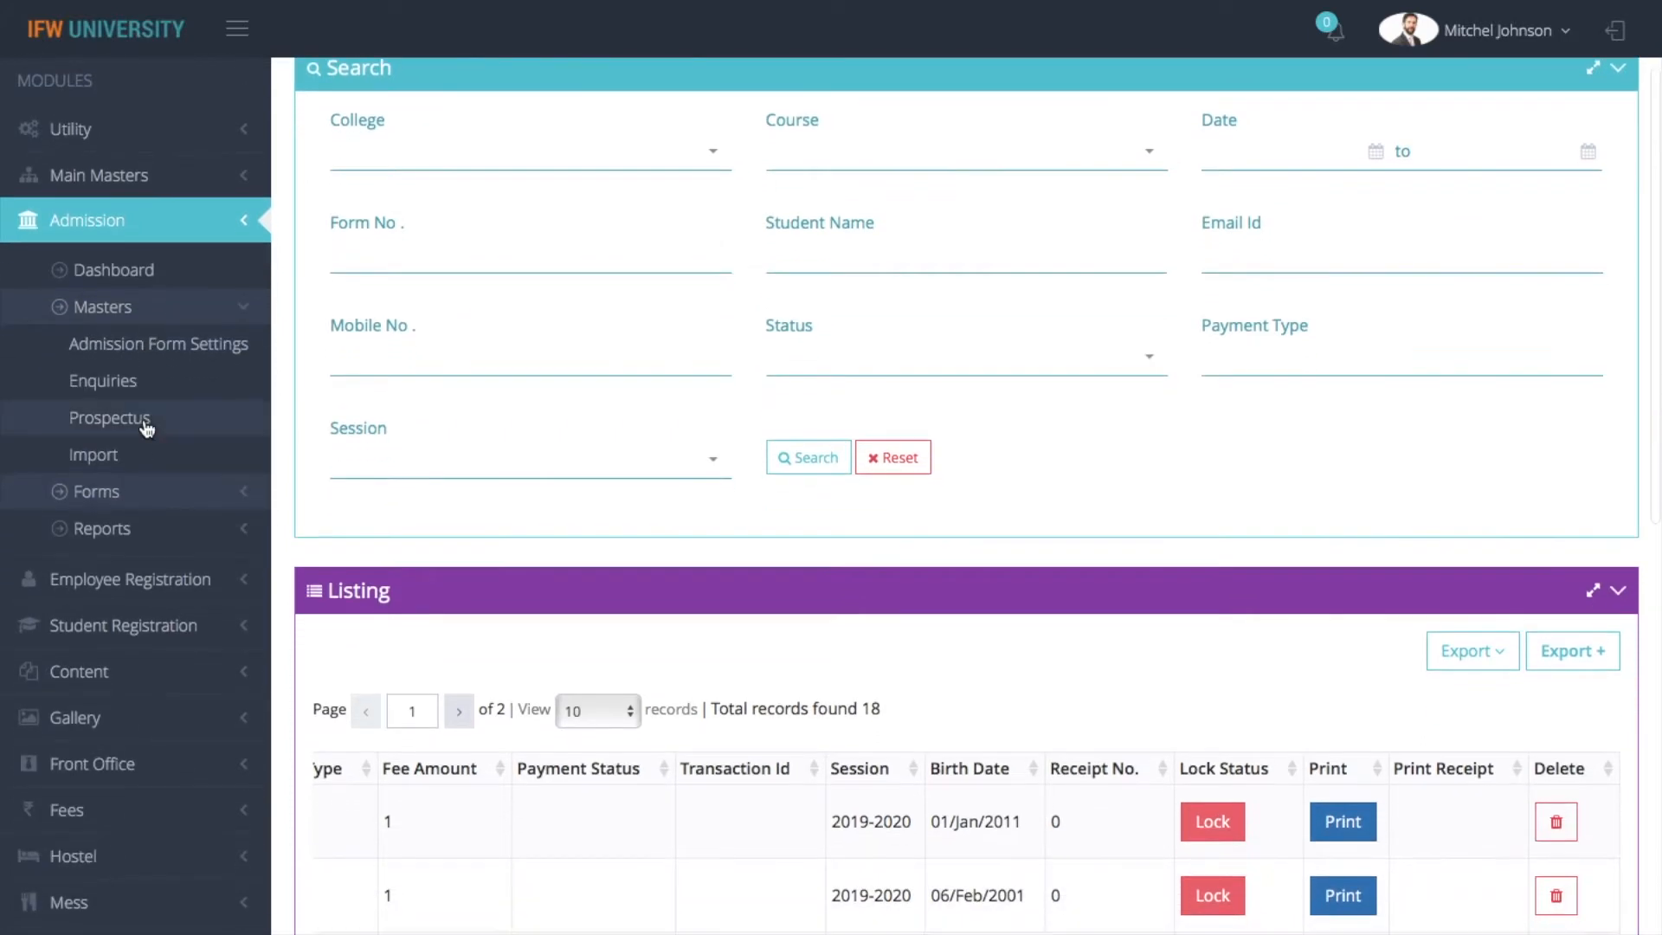
click(142, 381)
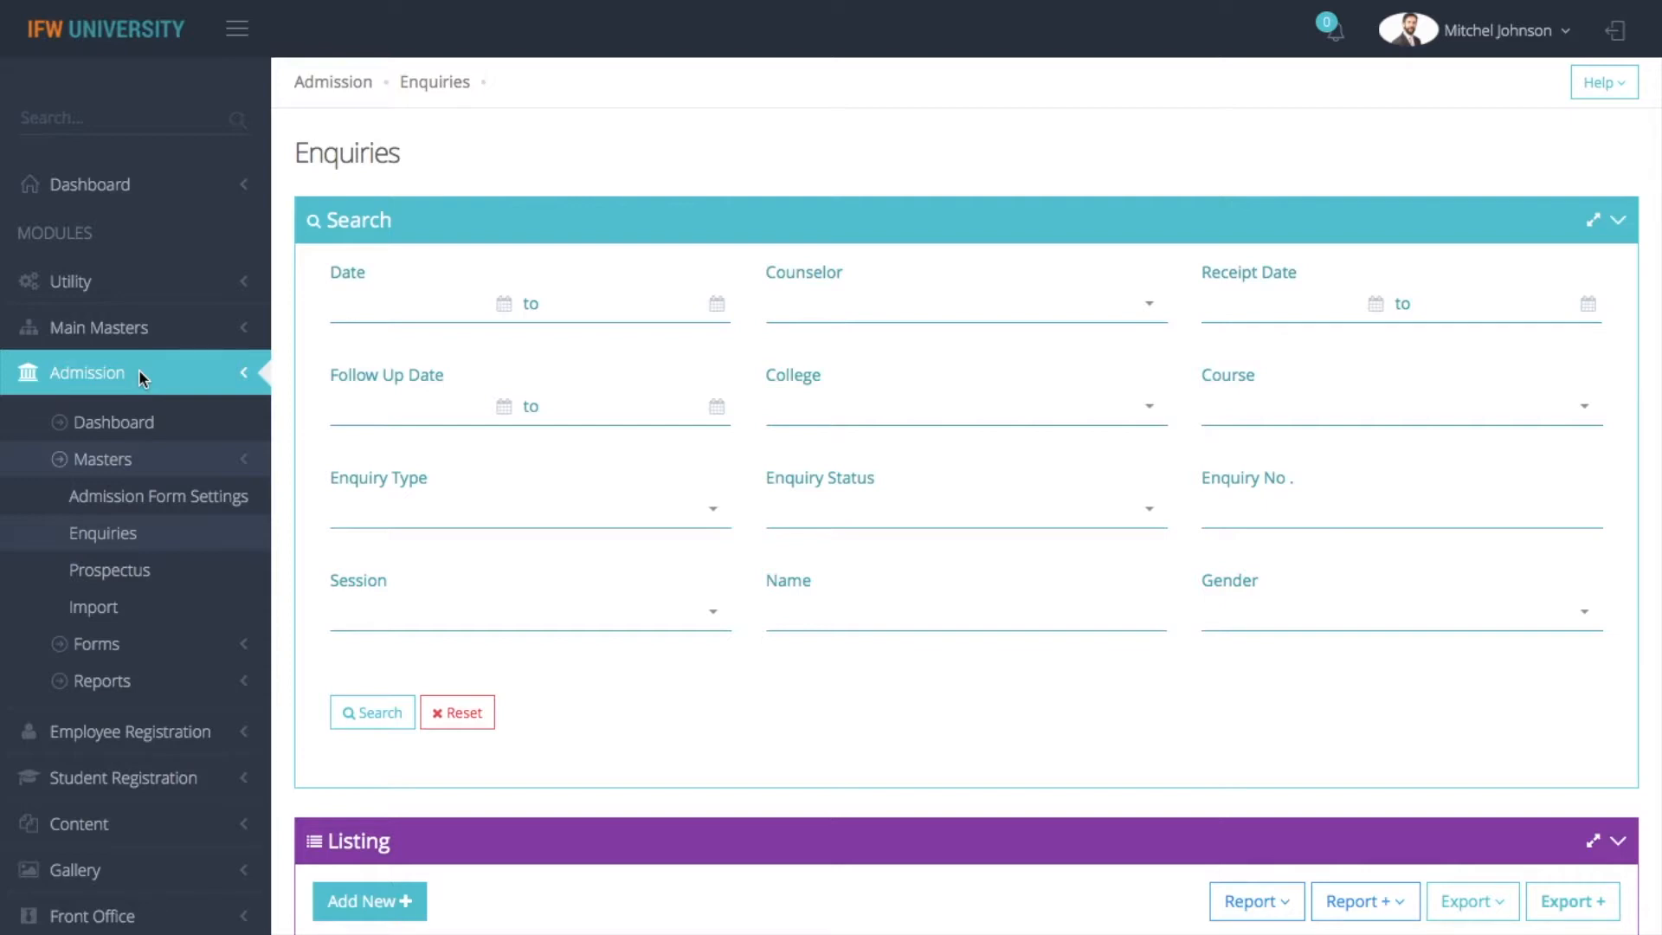
Look over the enquiry search filters and listing, and open the first prospectus sale enquiry
scroll(138, 369, down, 3)
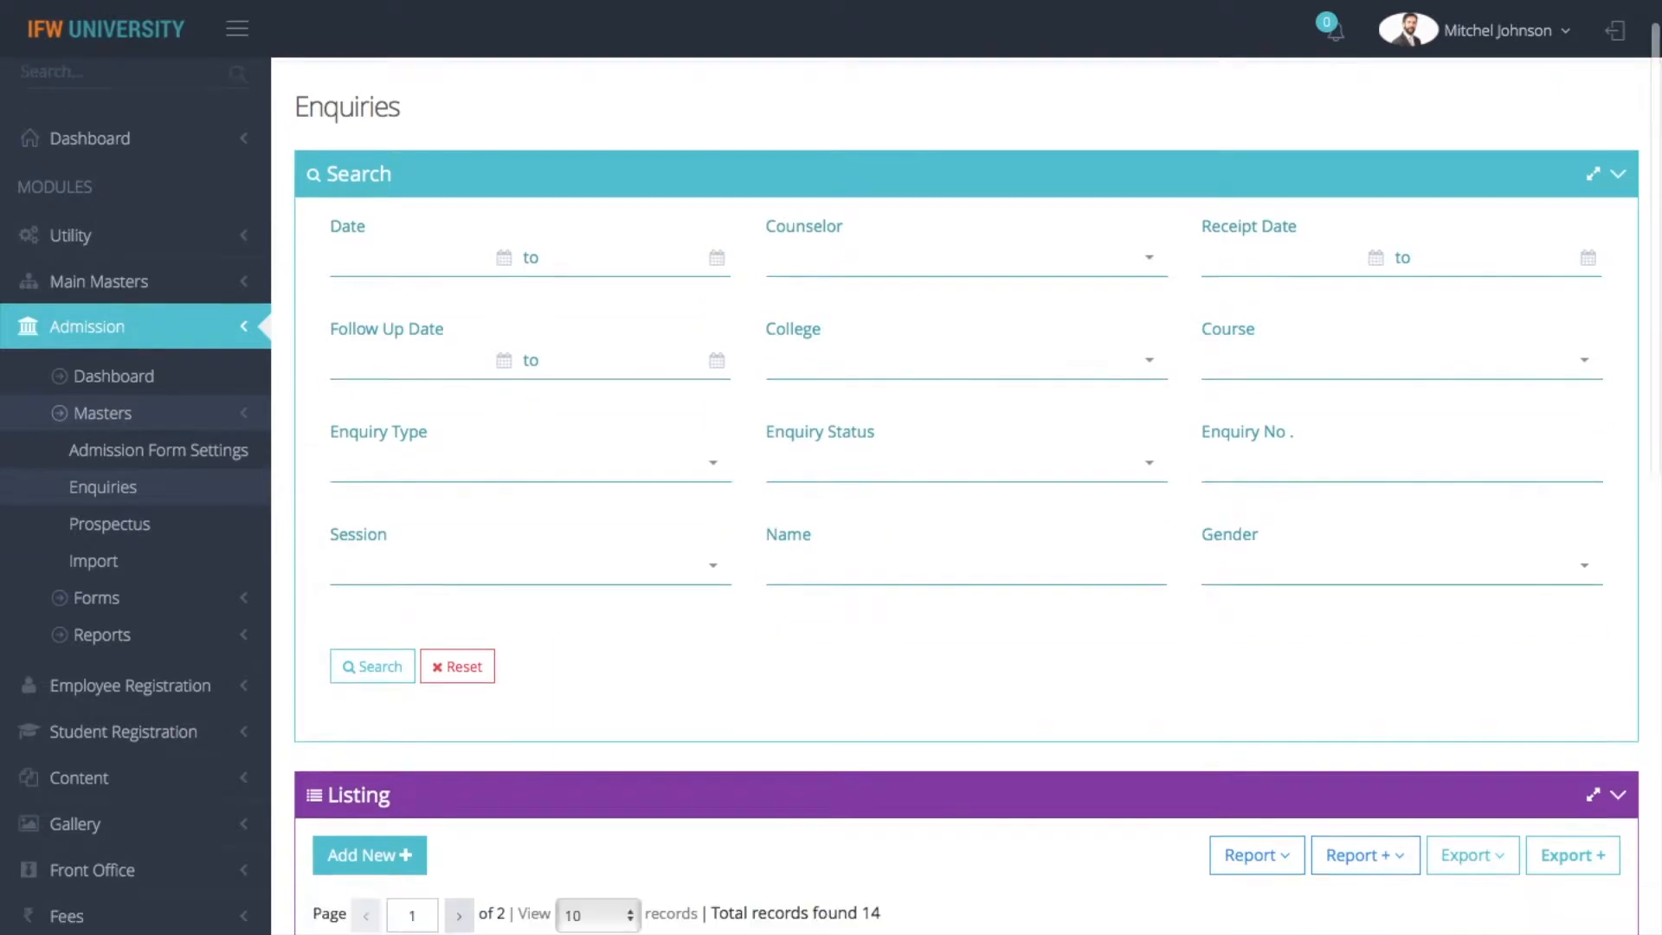
scroll(138, 369, up, 2)
scroll(831, 467, up, 1)
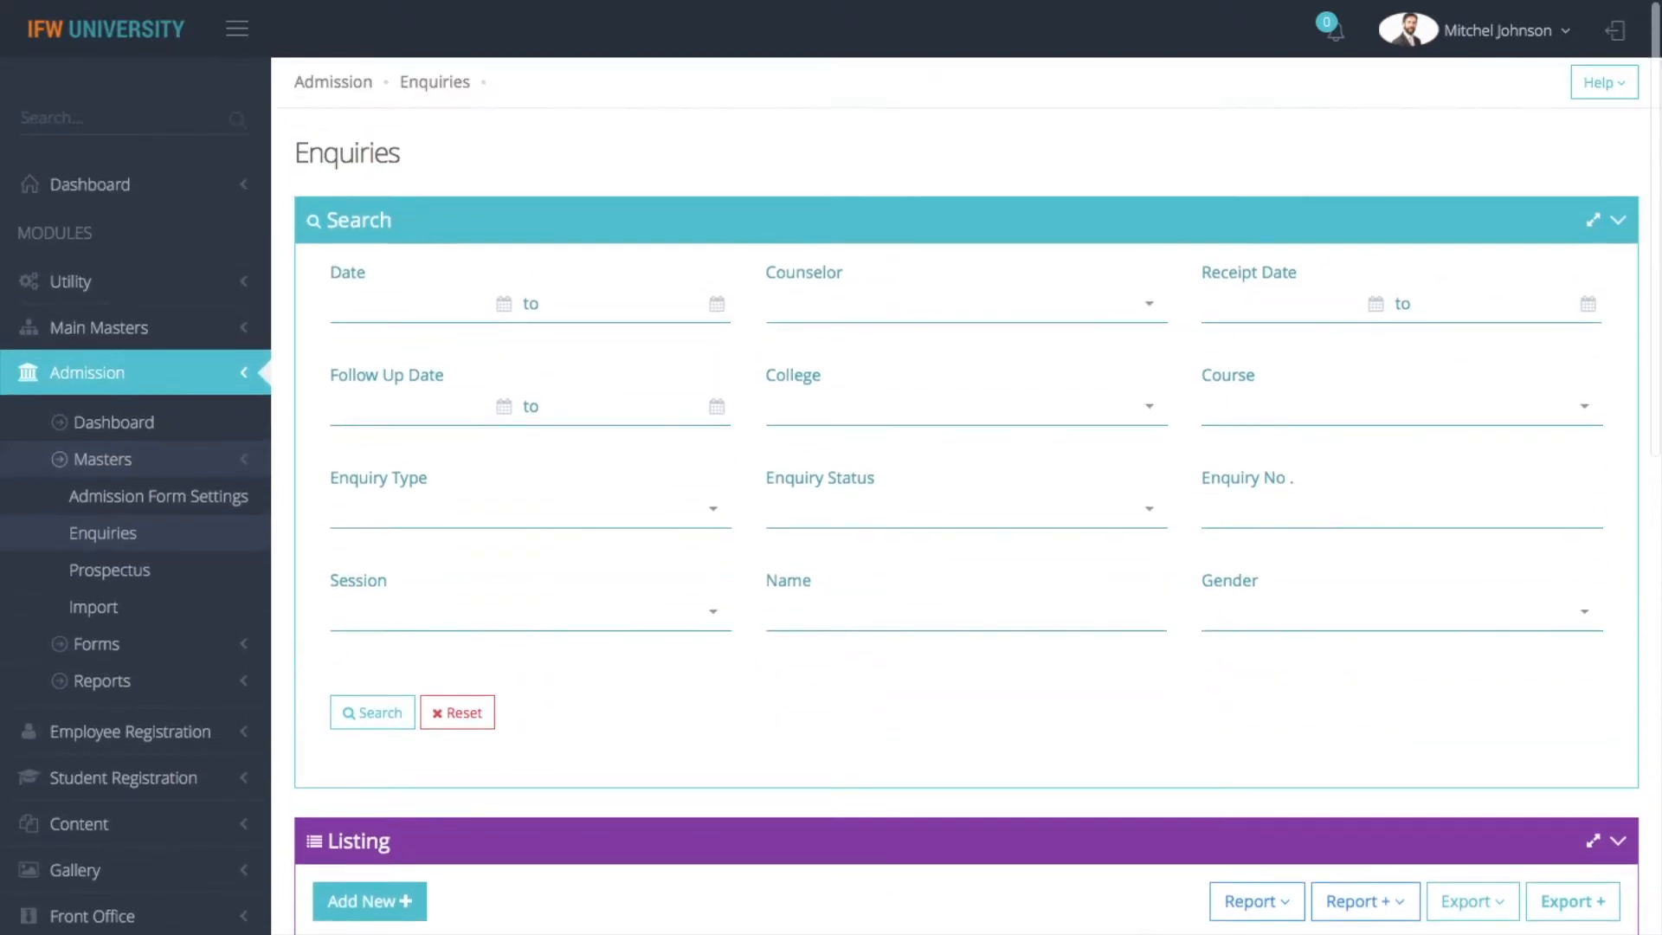
scroll(966, 494, down, 5)
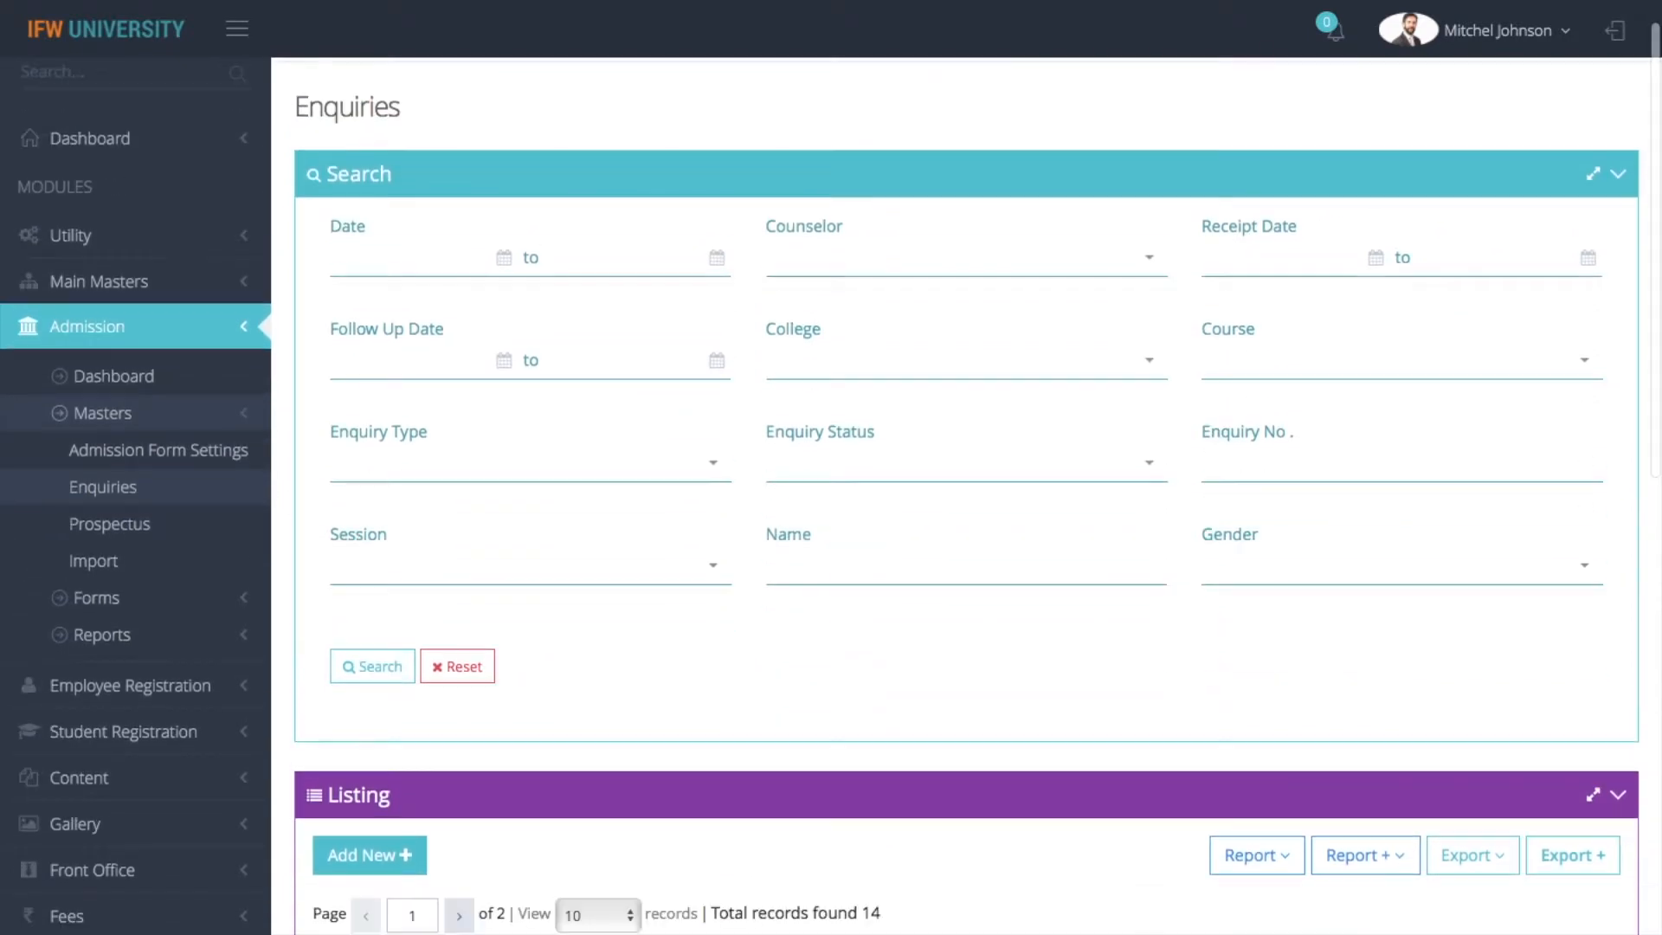
scroll(831, 493, down, 3)
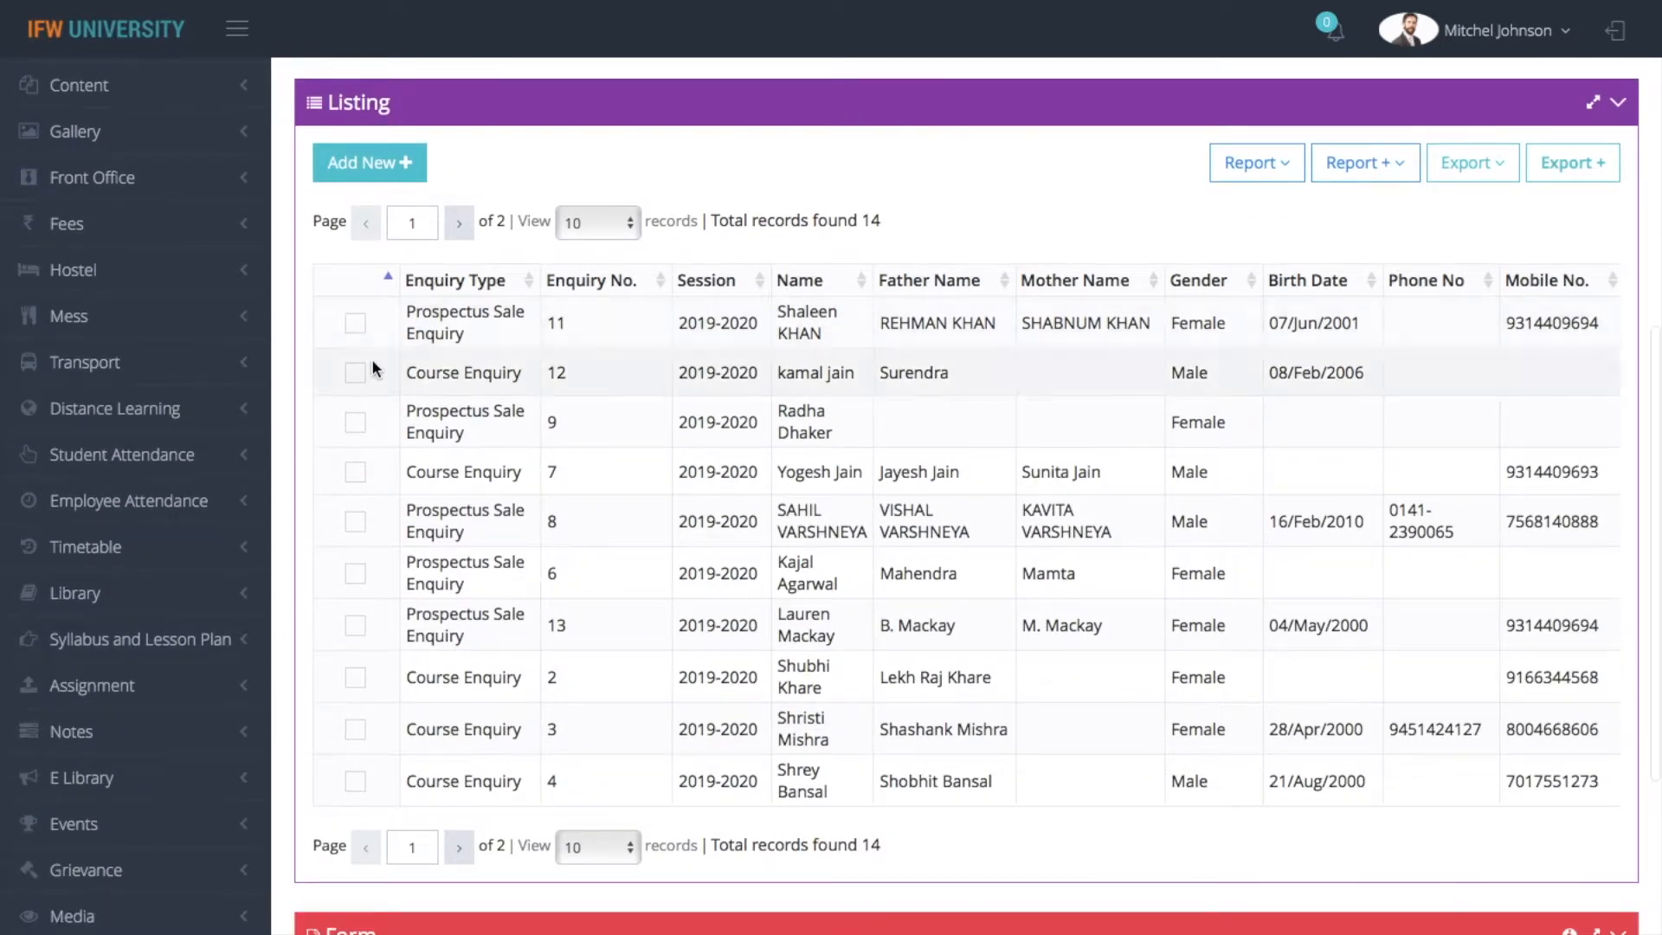
scroll(353, 333, down, 6)
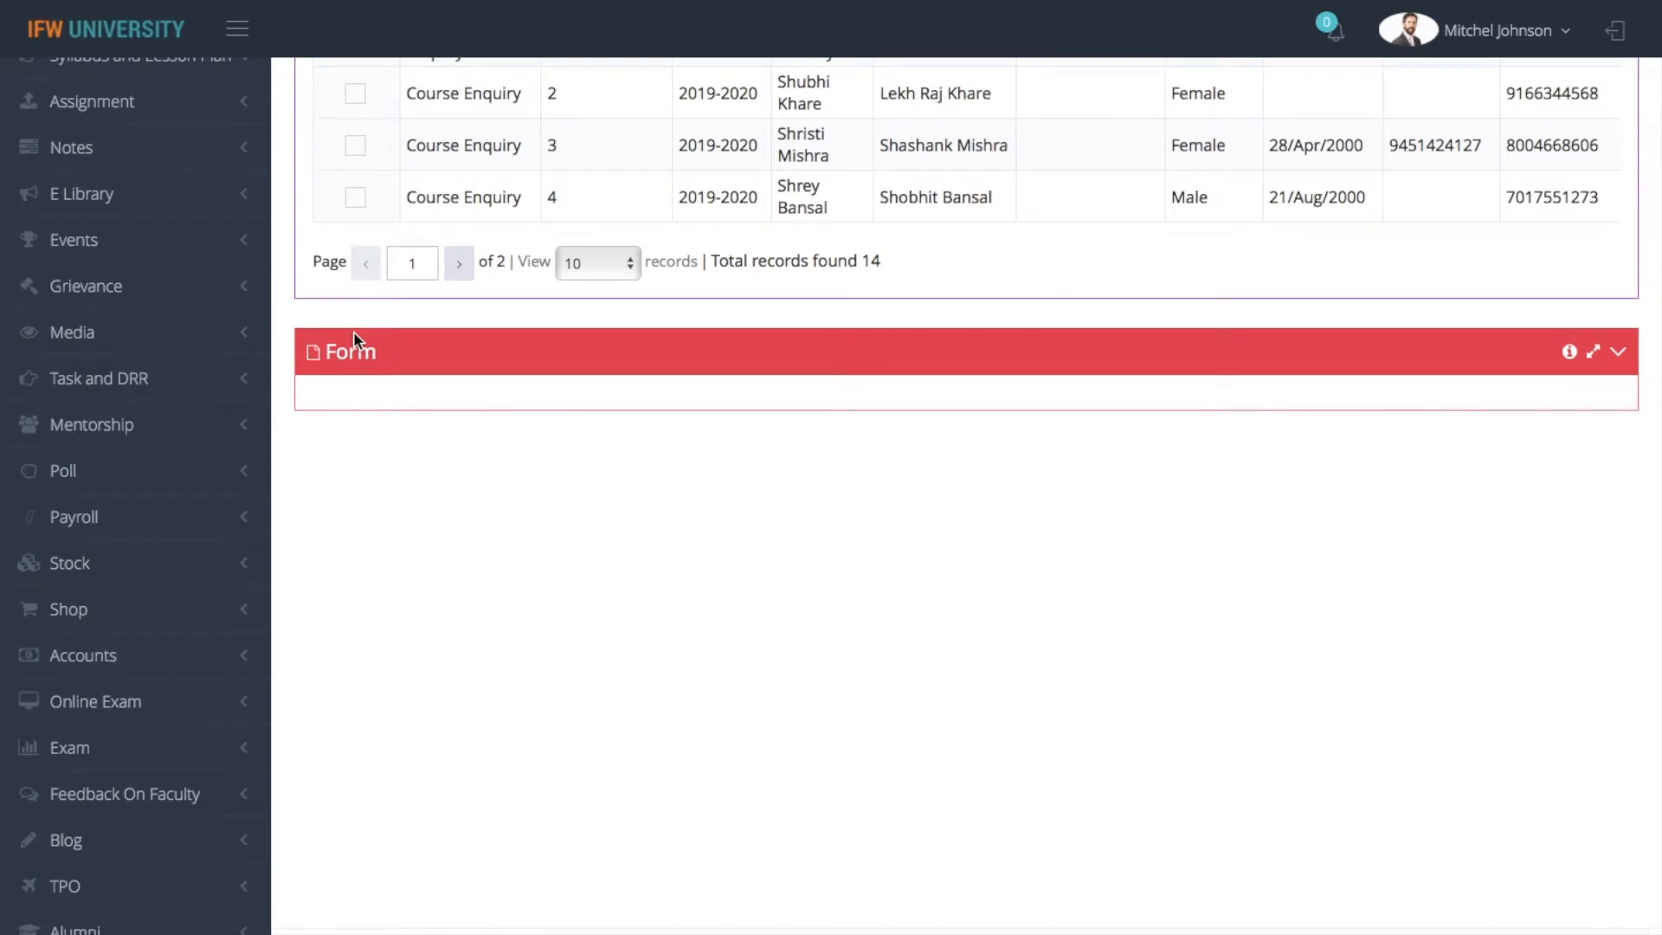
Try Course Enquiry as the enquiry type and set it back to Prospectus Sale Enquiry
click(457, 618)
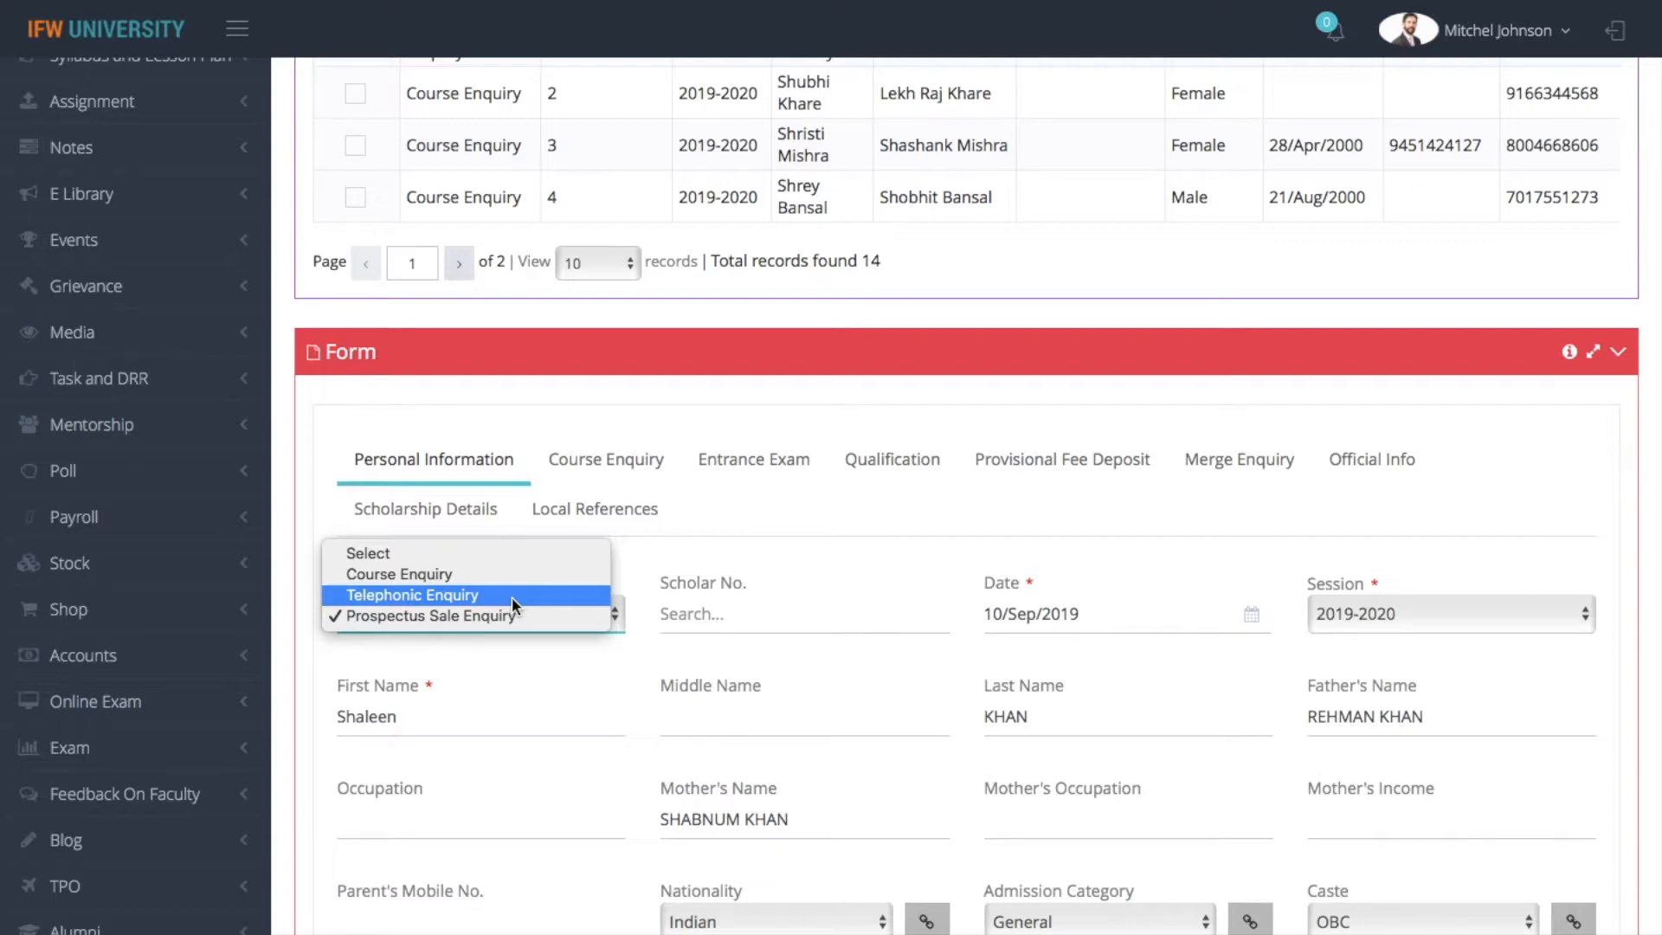
click(499, 575)
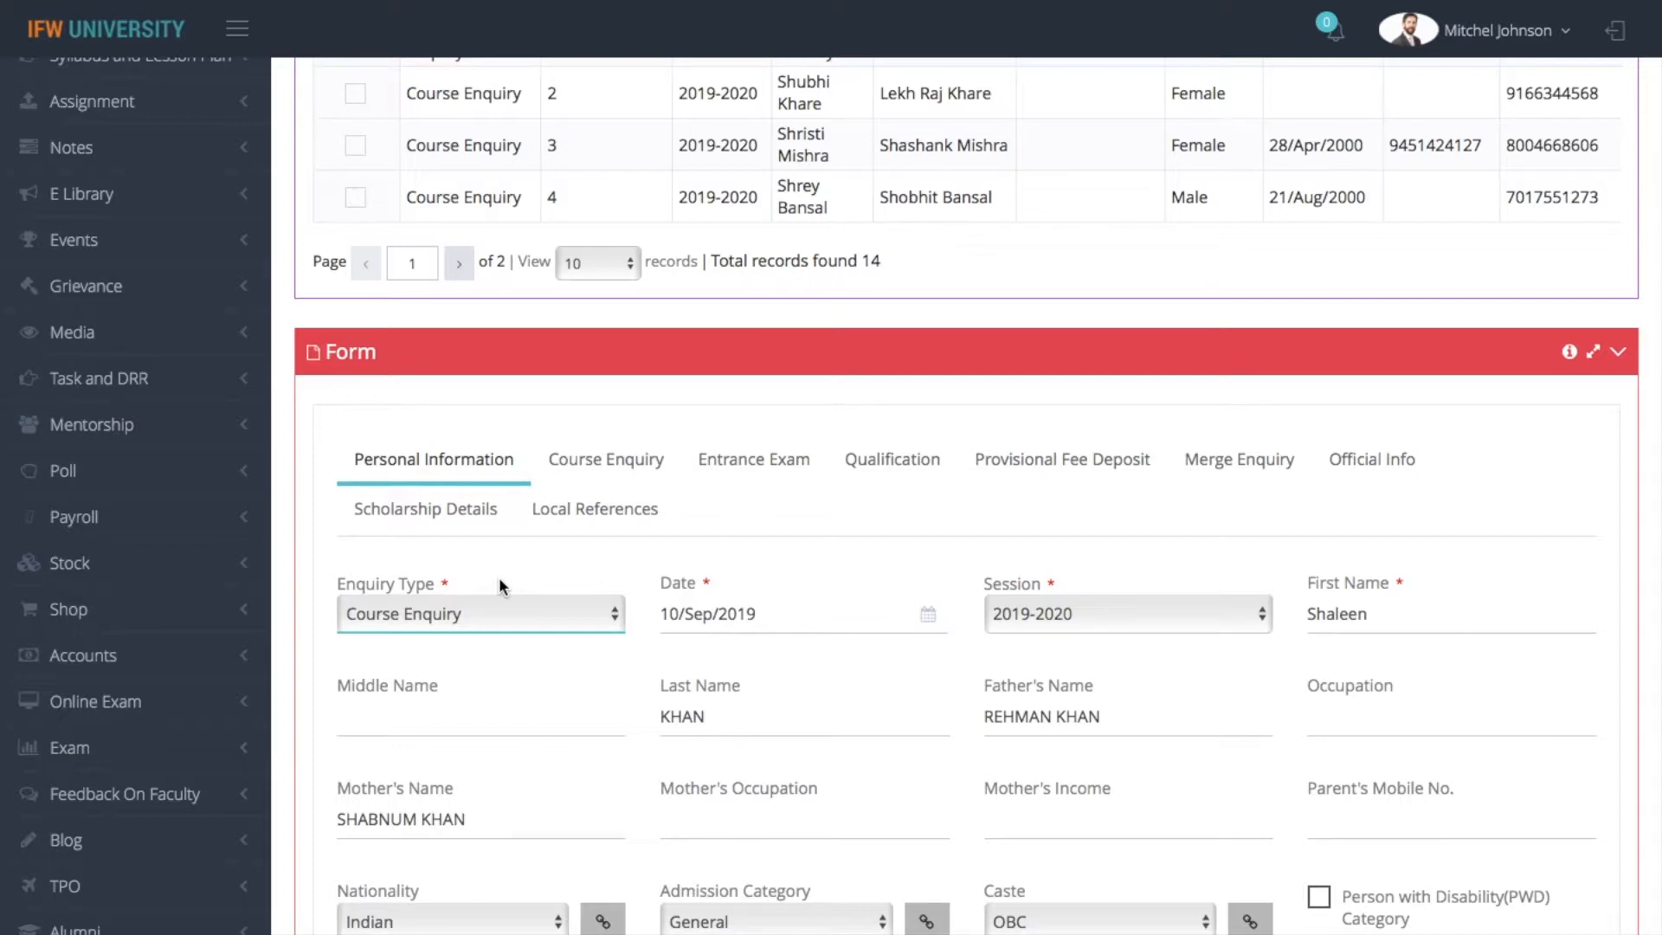
click(507, 612)
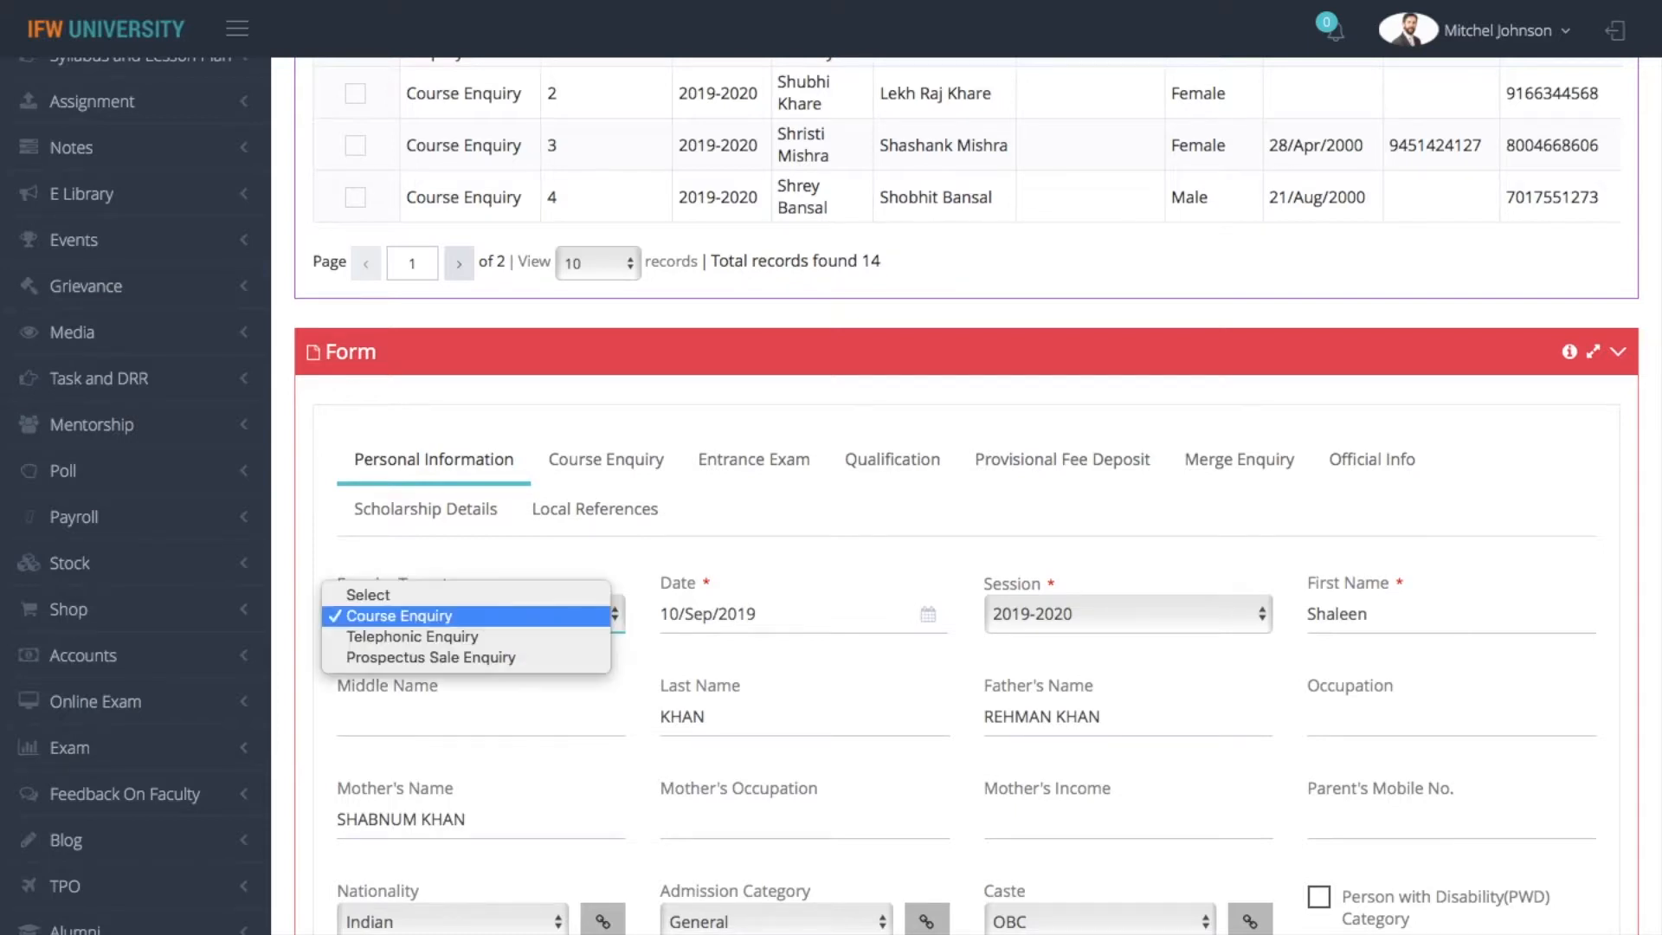
click(529, 657)
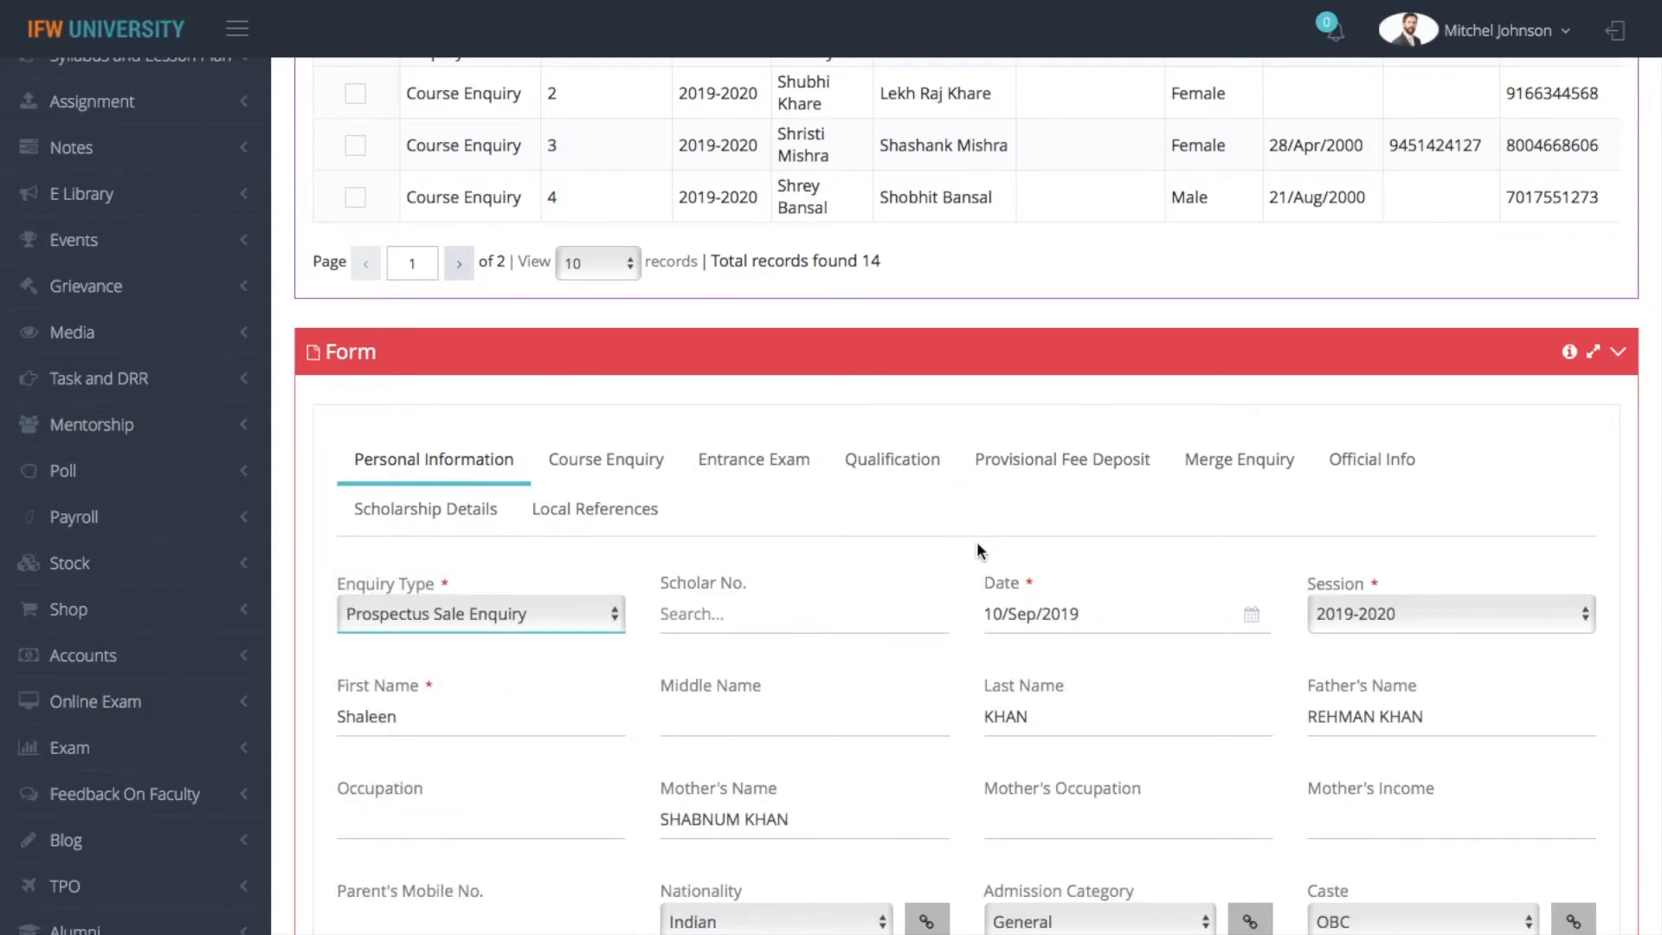
Review the enquiry's personal, address and prospectus sale details, including the options for the sale class and prospectus
scroll(977, 542, down, 4)
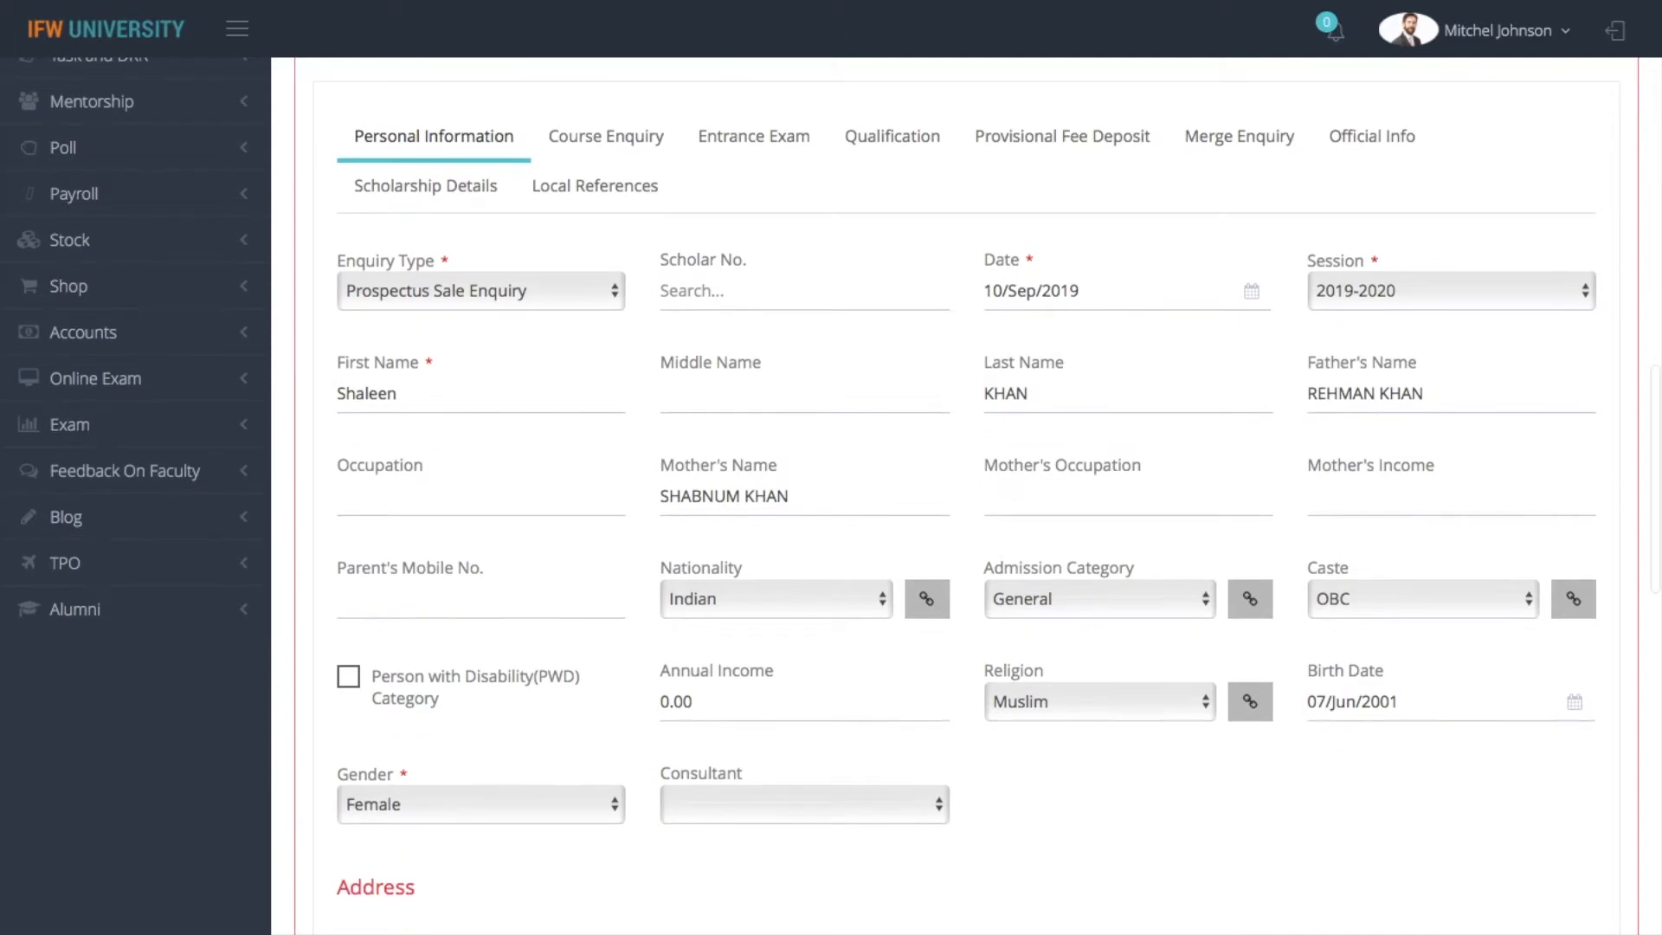
scroll(977, 542, down, 10)
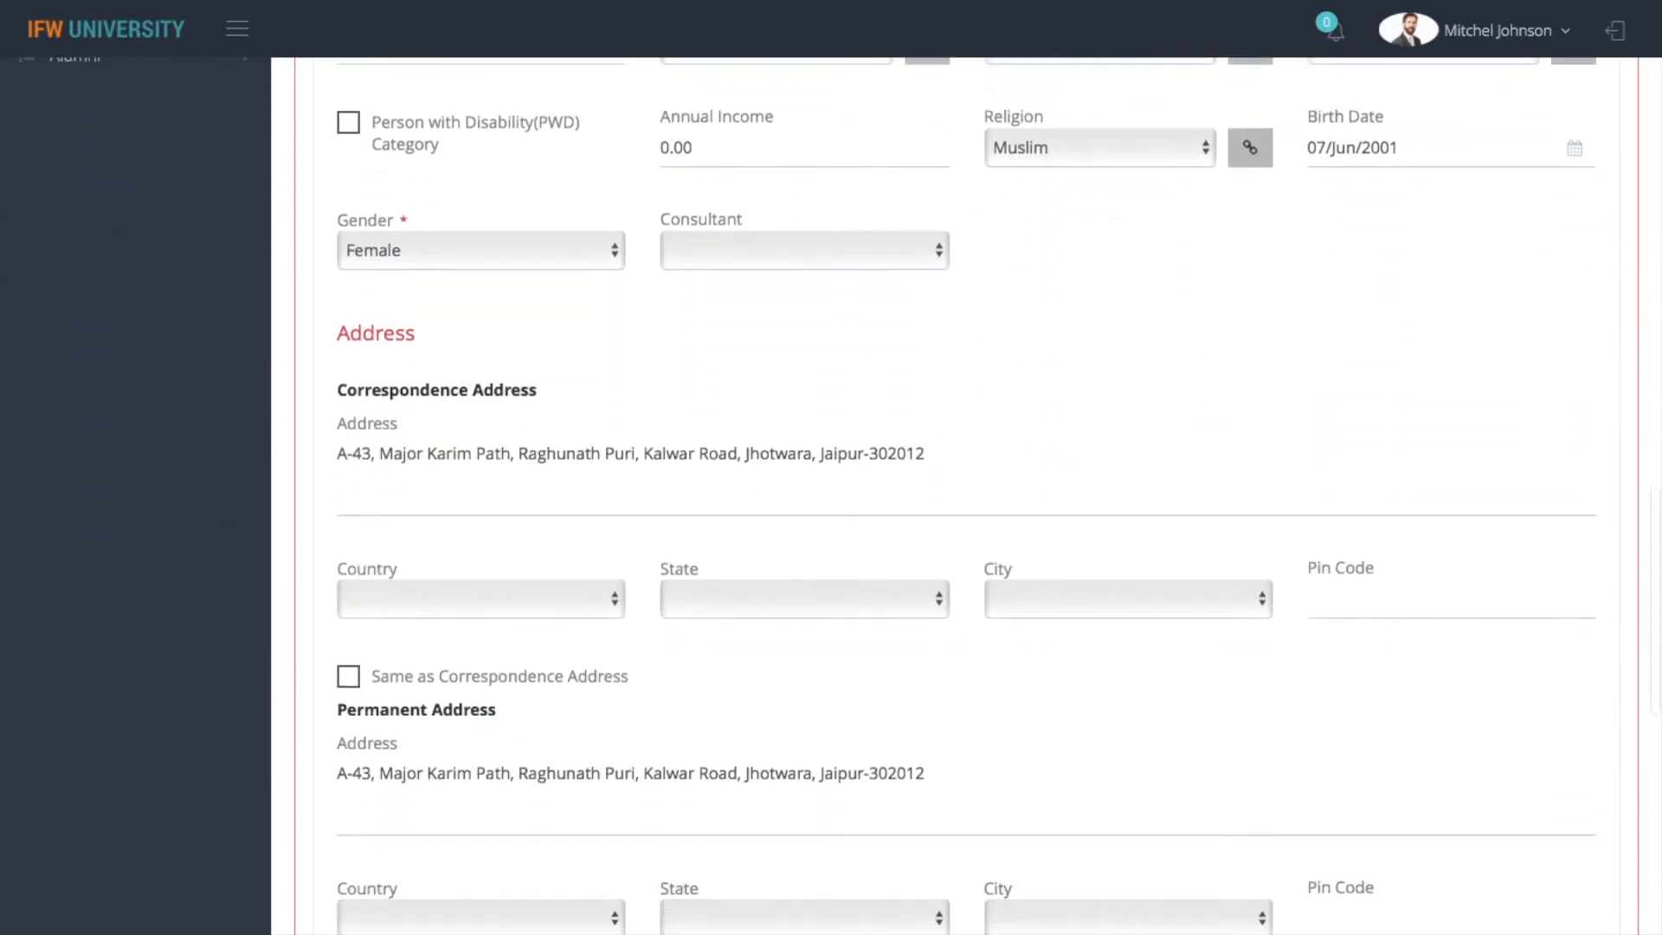
scroll(976, 542, down, 6)
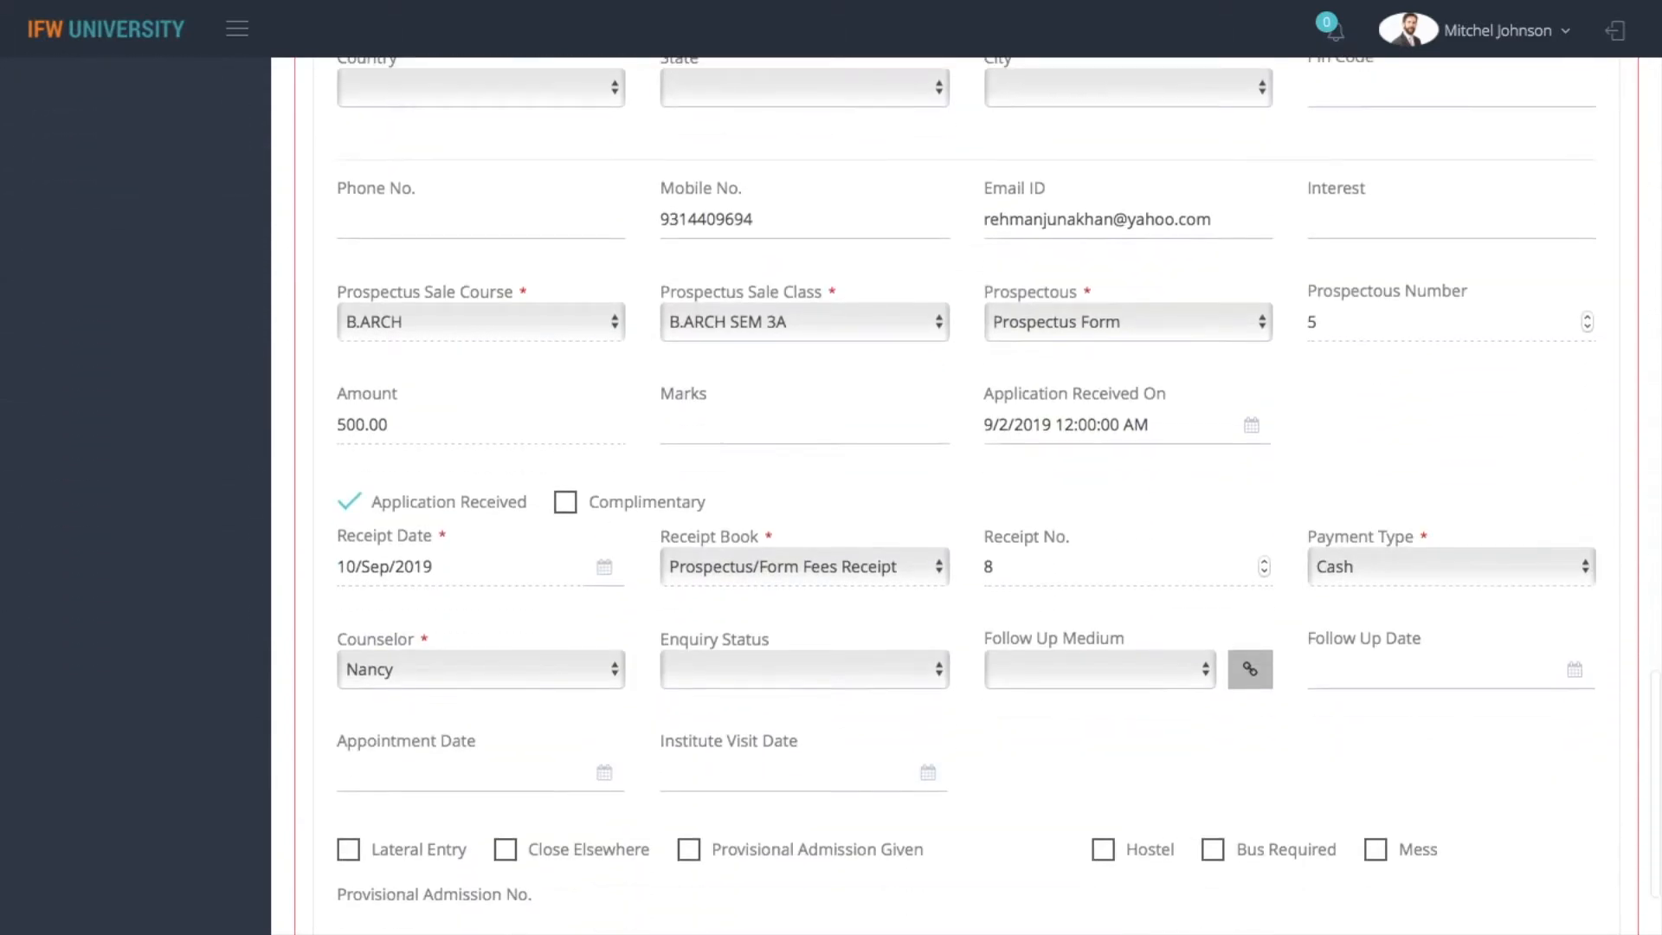
scroll(976, 542, up, 4)
scroll(966, 496, up, 3)
scroll(966, 496, down, 7)
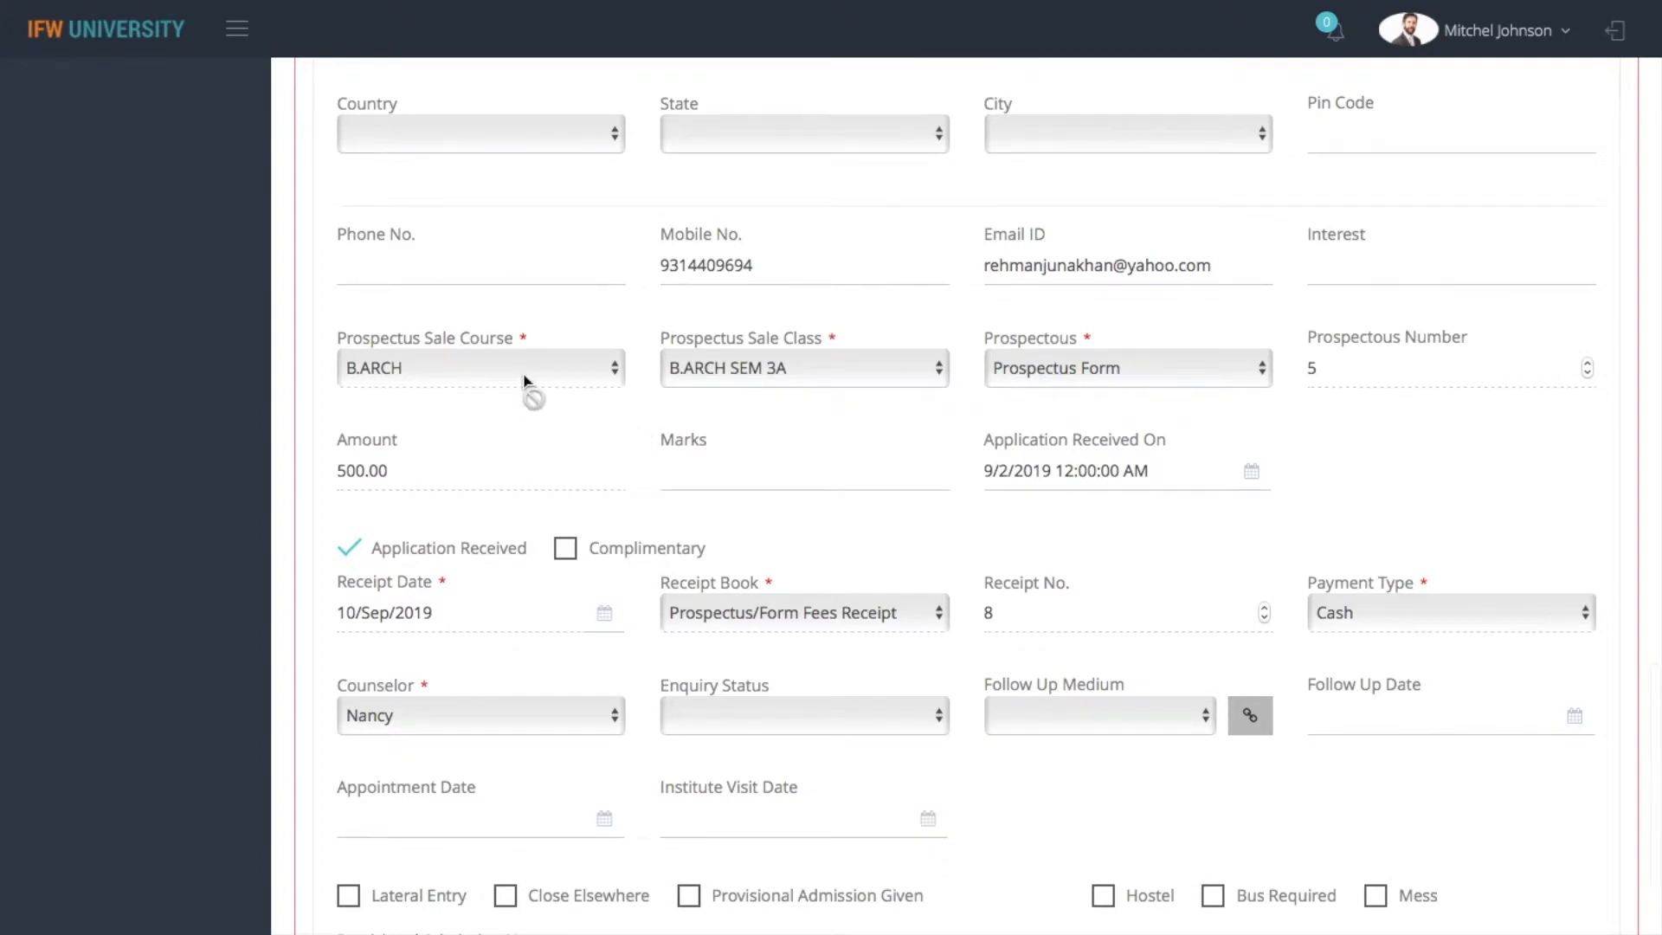
click(848, 374)
click(848, 372)
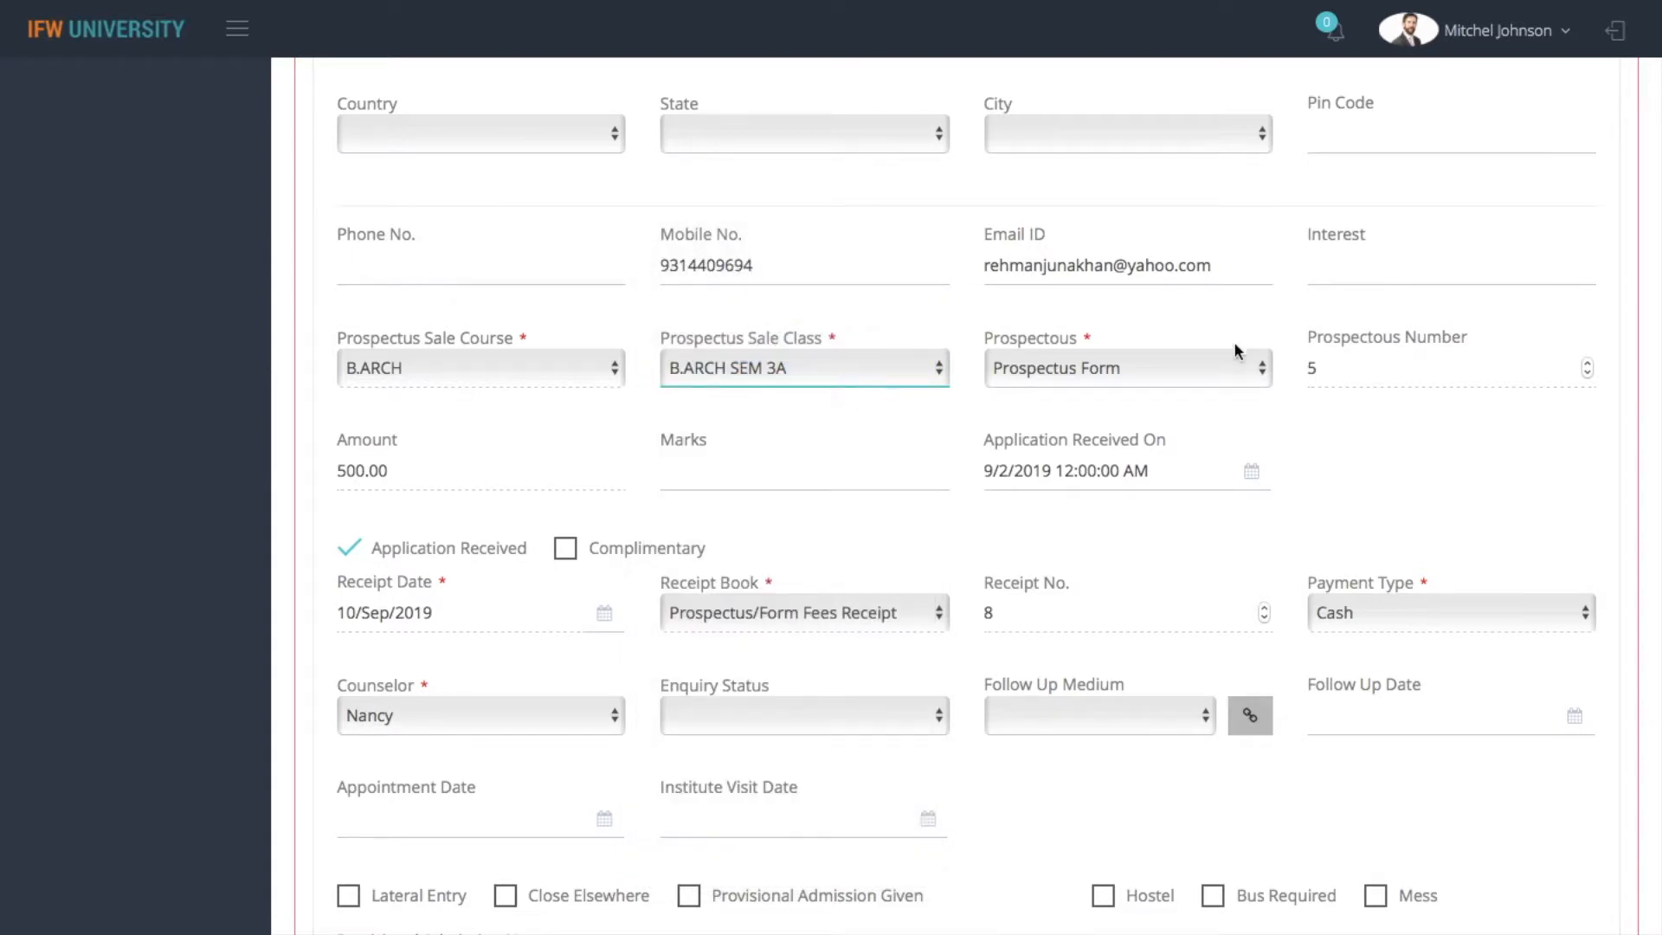
click(1203, 377)
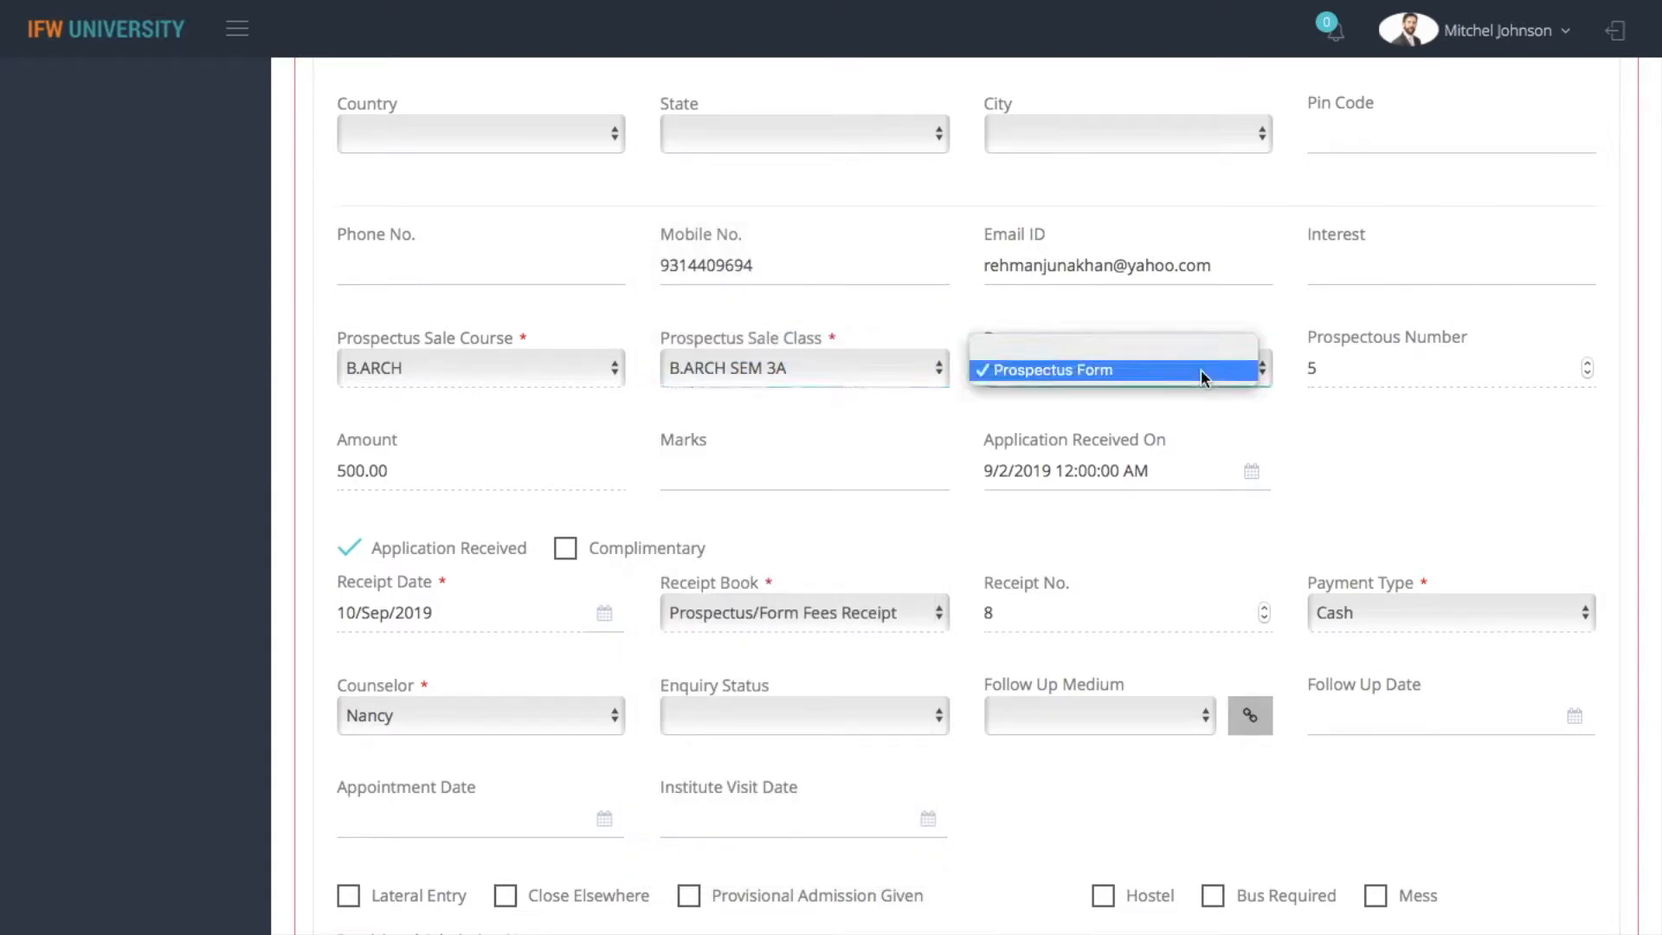
click(1203, 378)
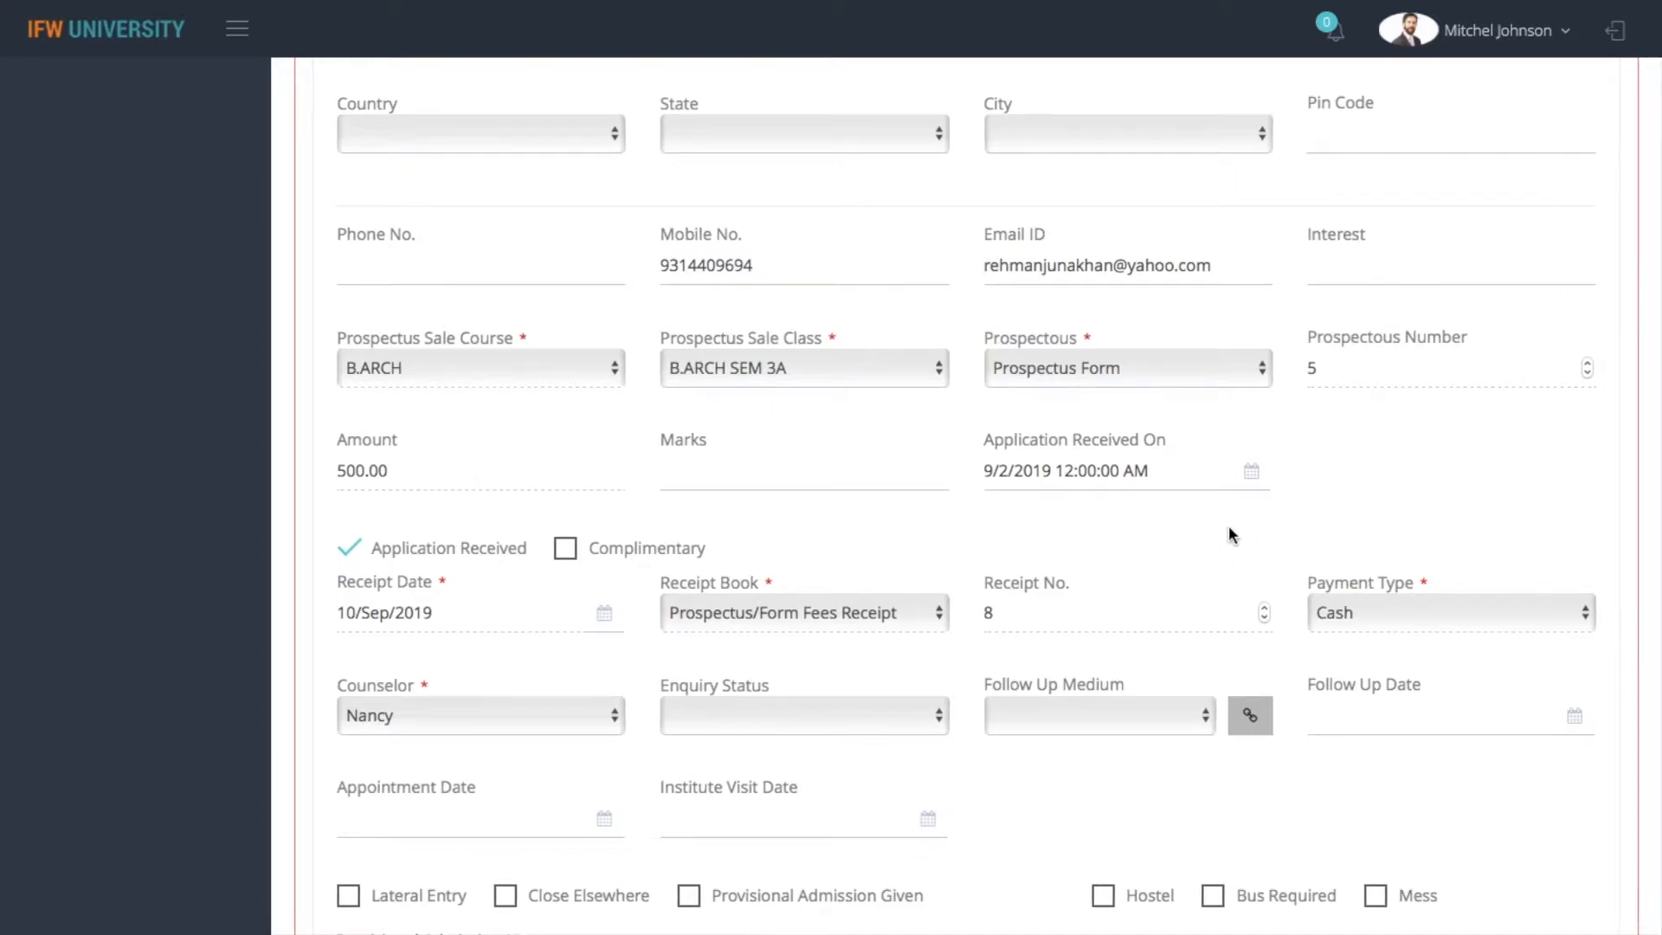
Save the prospectus sale enquiry and reopen it from the first row of the listing
scroll(1197, 618, down, 8)
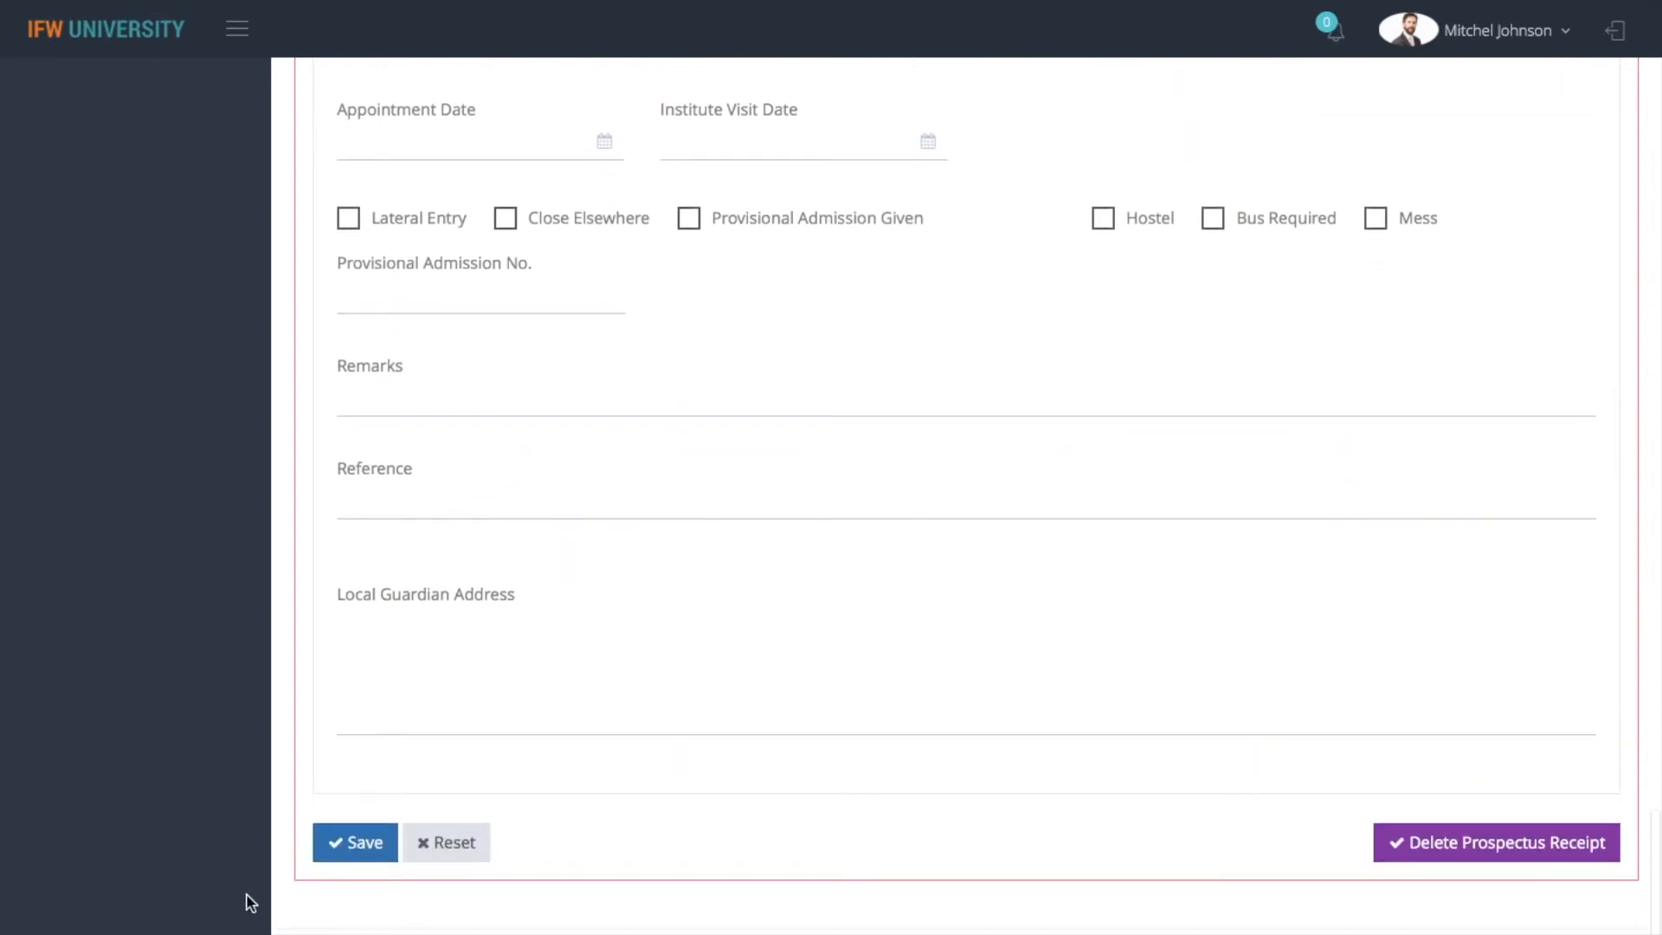
click(360, 844)
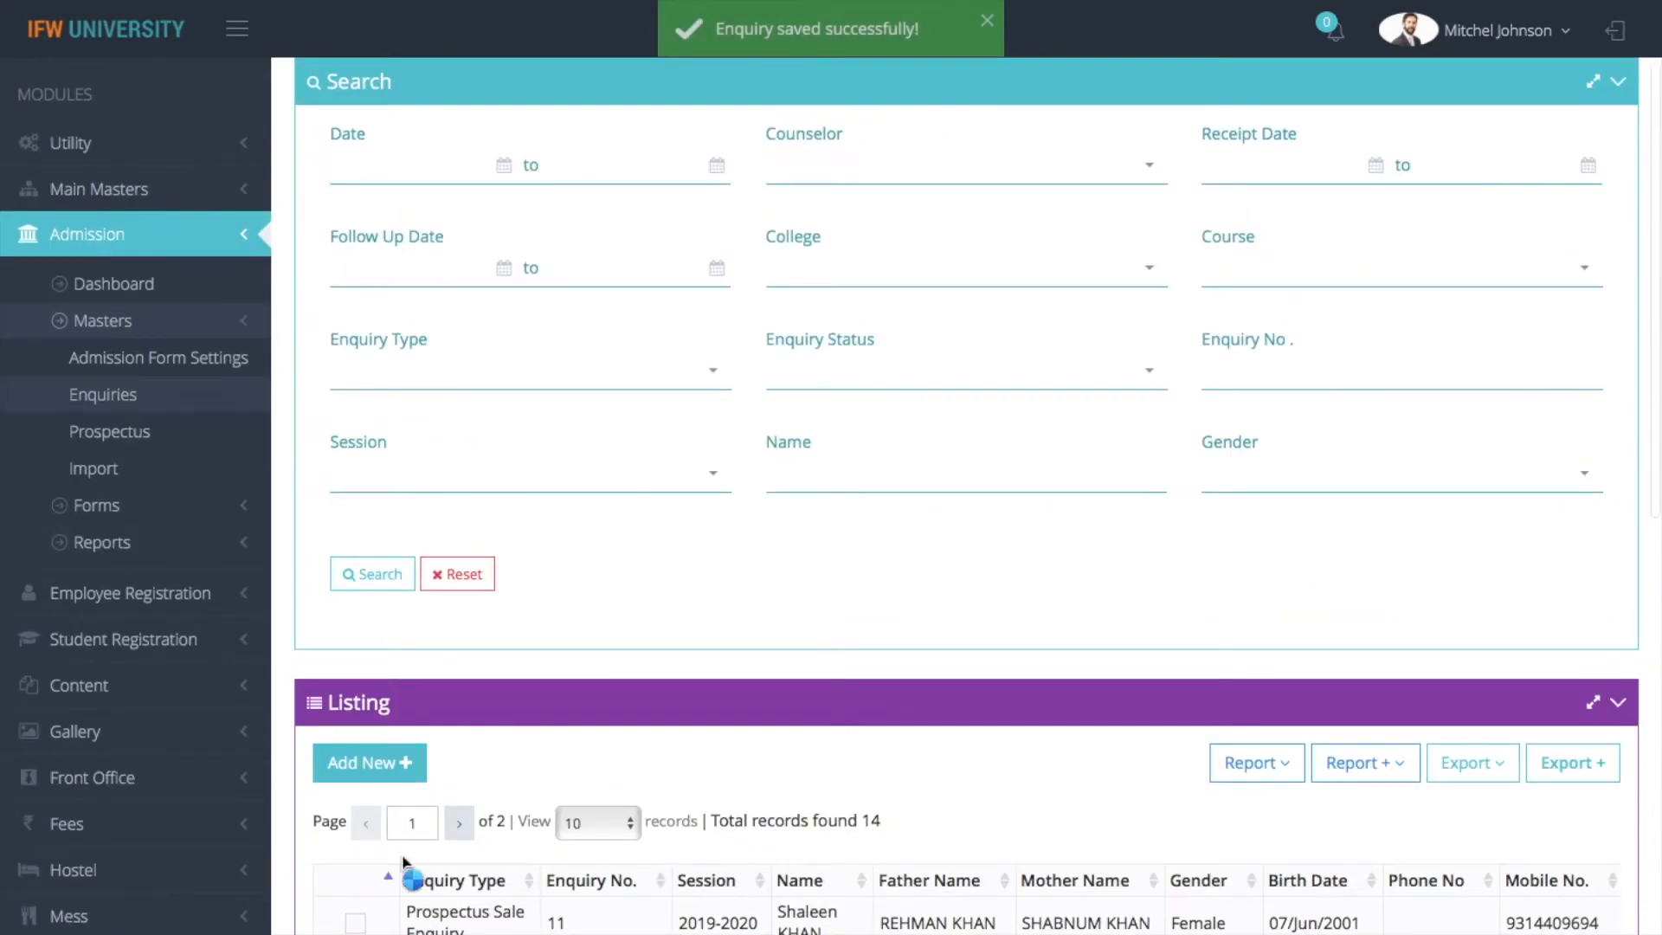
click(360, 924)
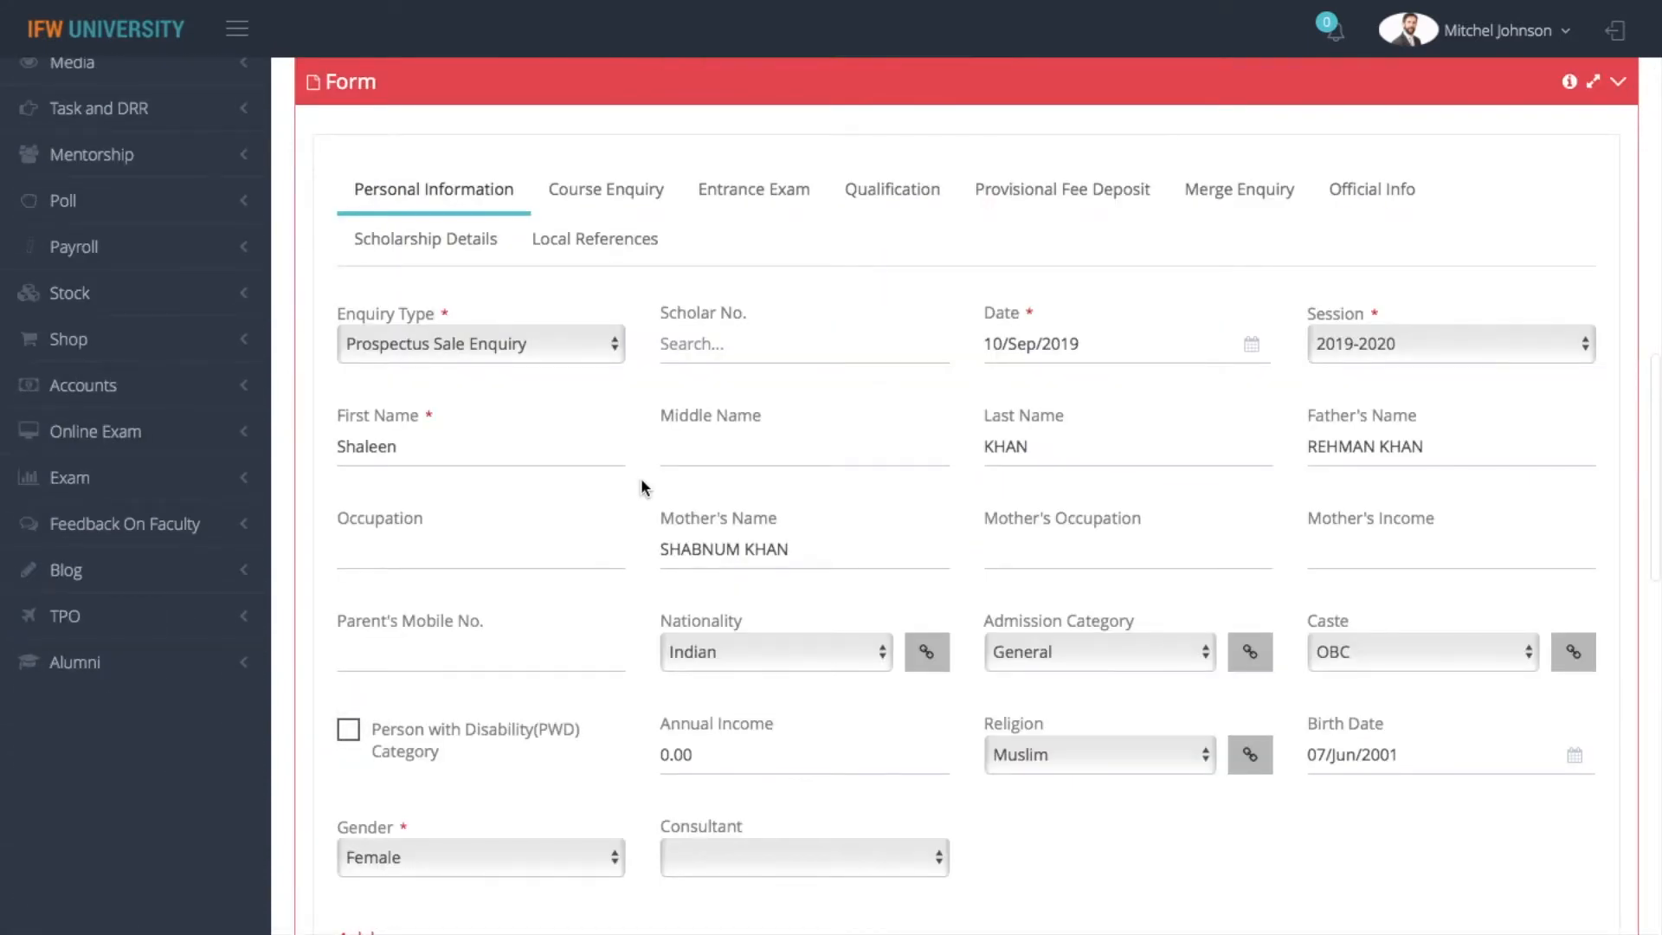
In the course enquiry details, set the university to Rajasthan Technical University and select the B.ARCH course
click(621, 201)
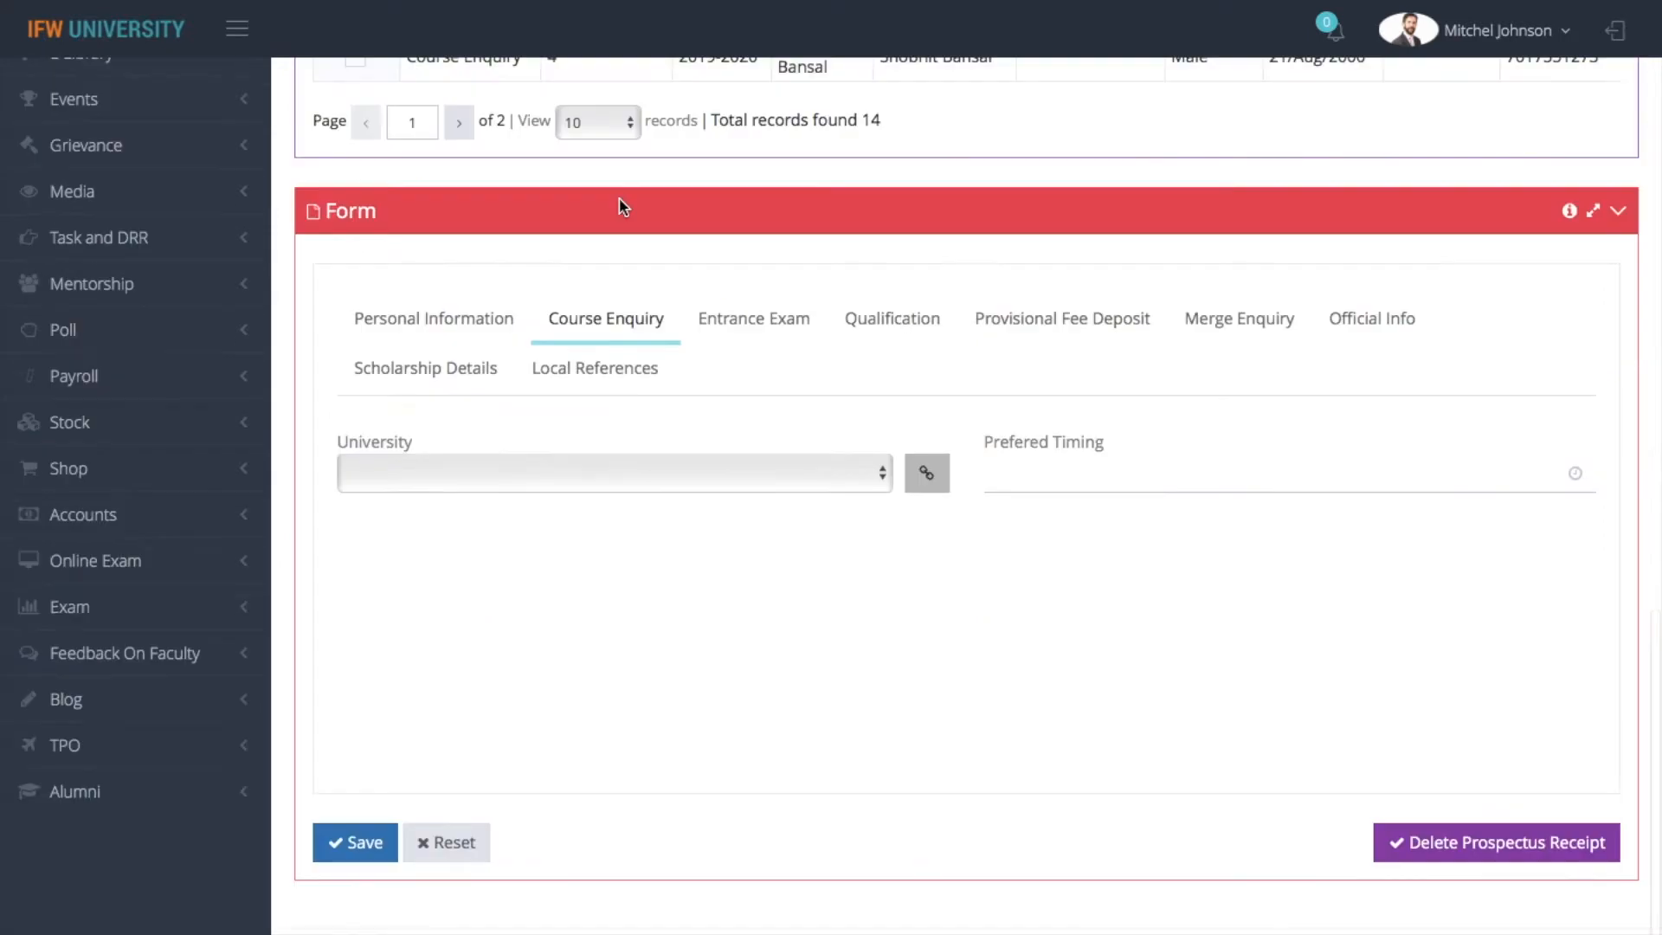
click(658, 486)
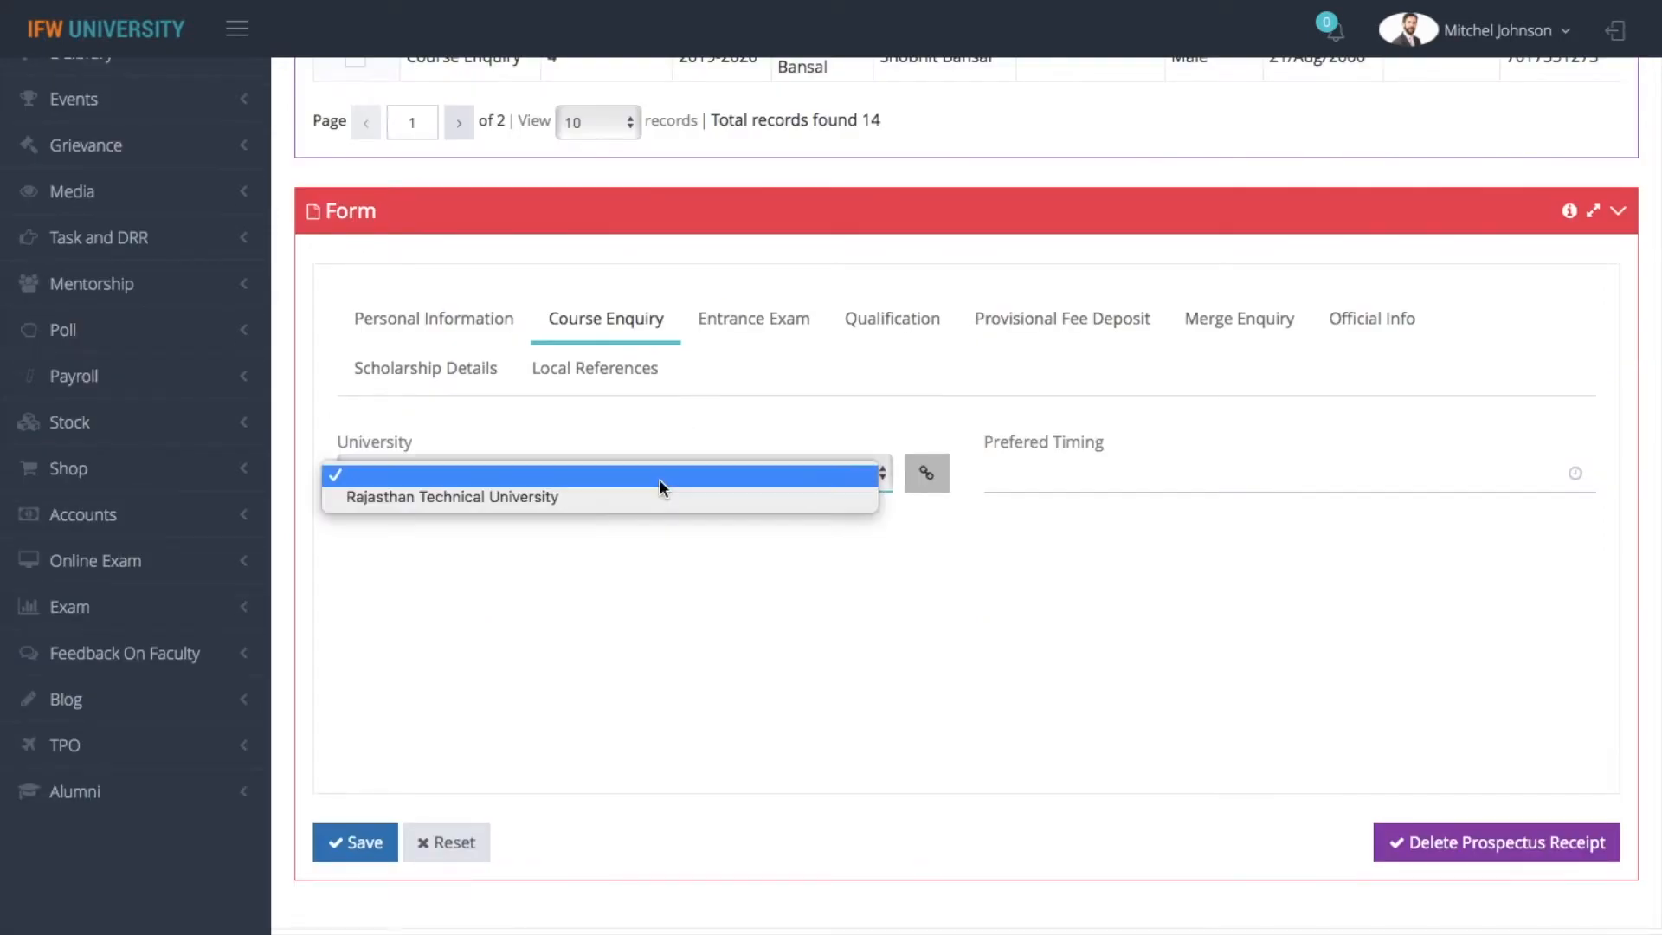
click(651, 502)
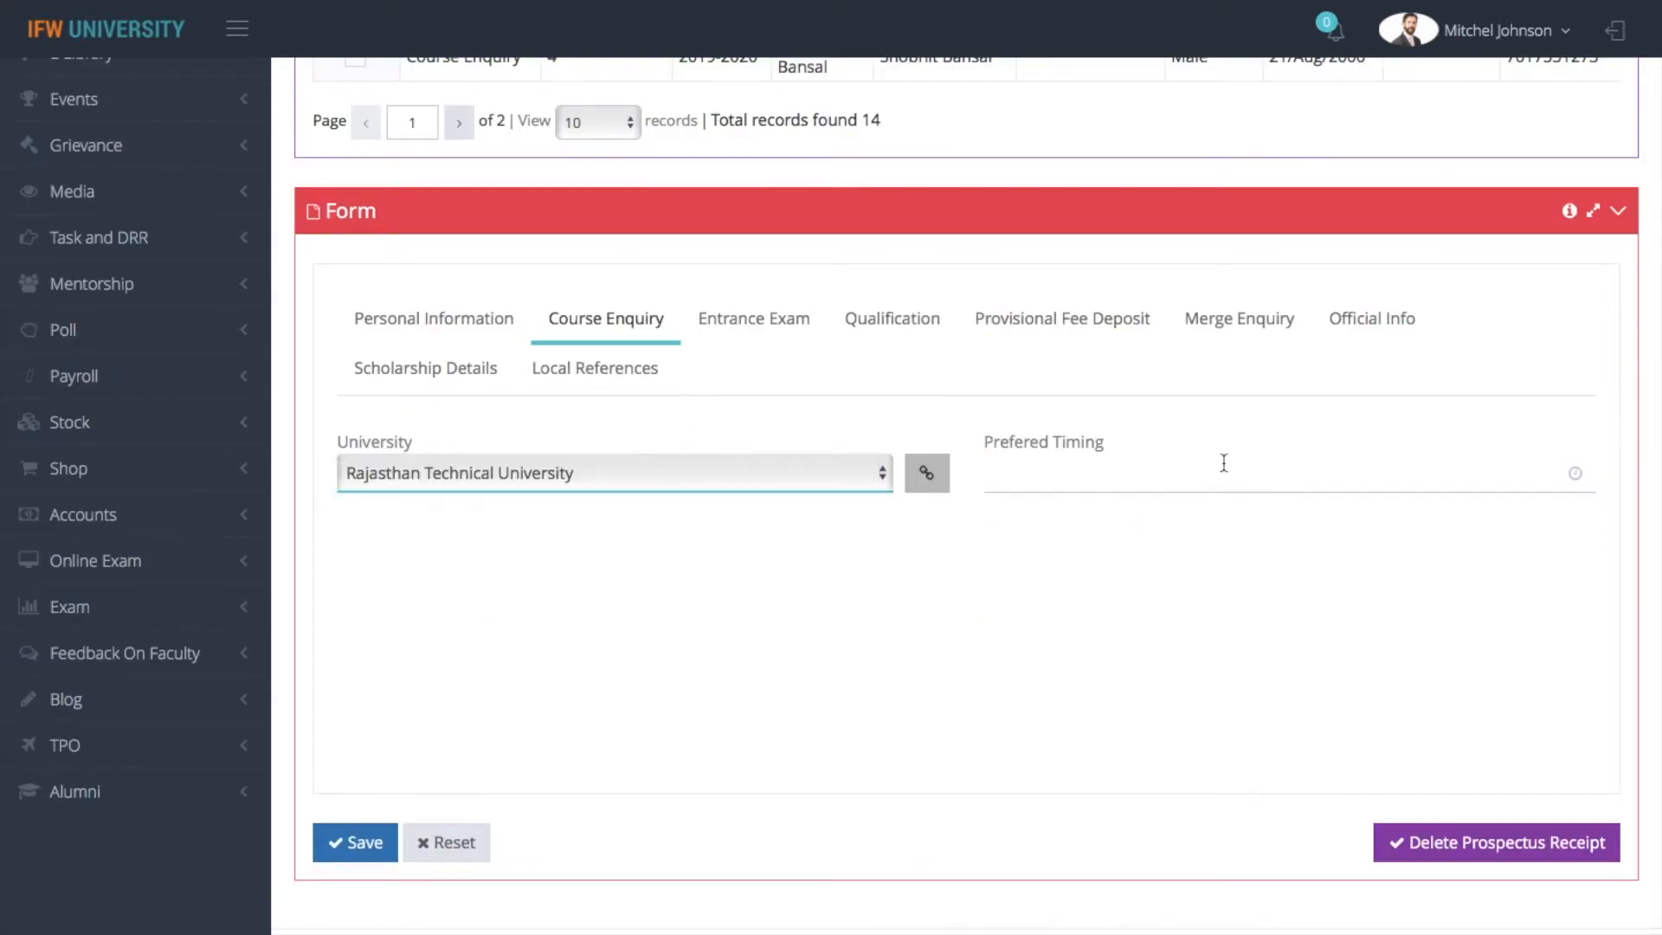
click(1120, 482)
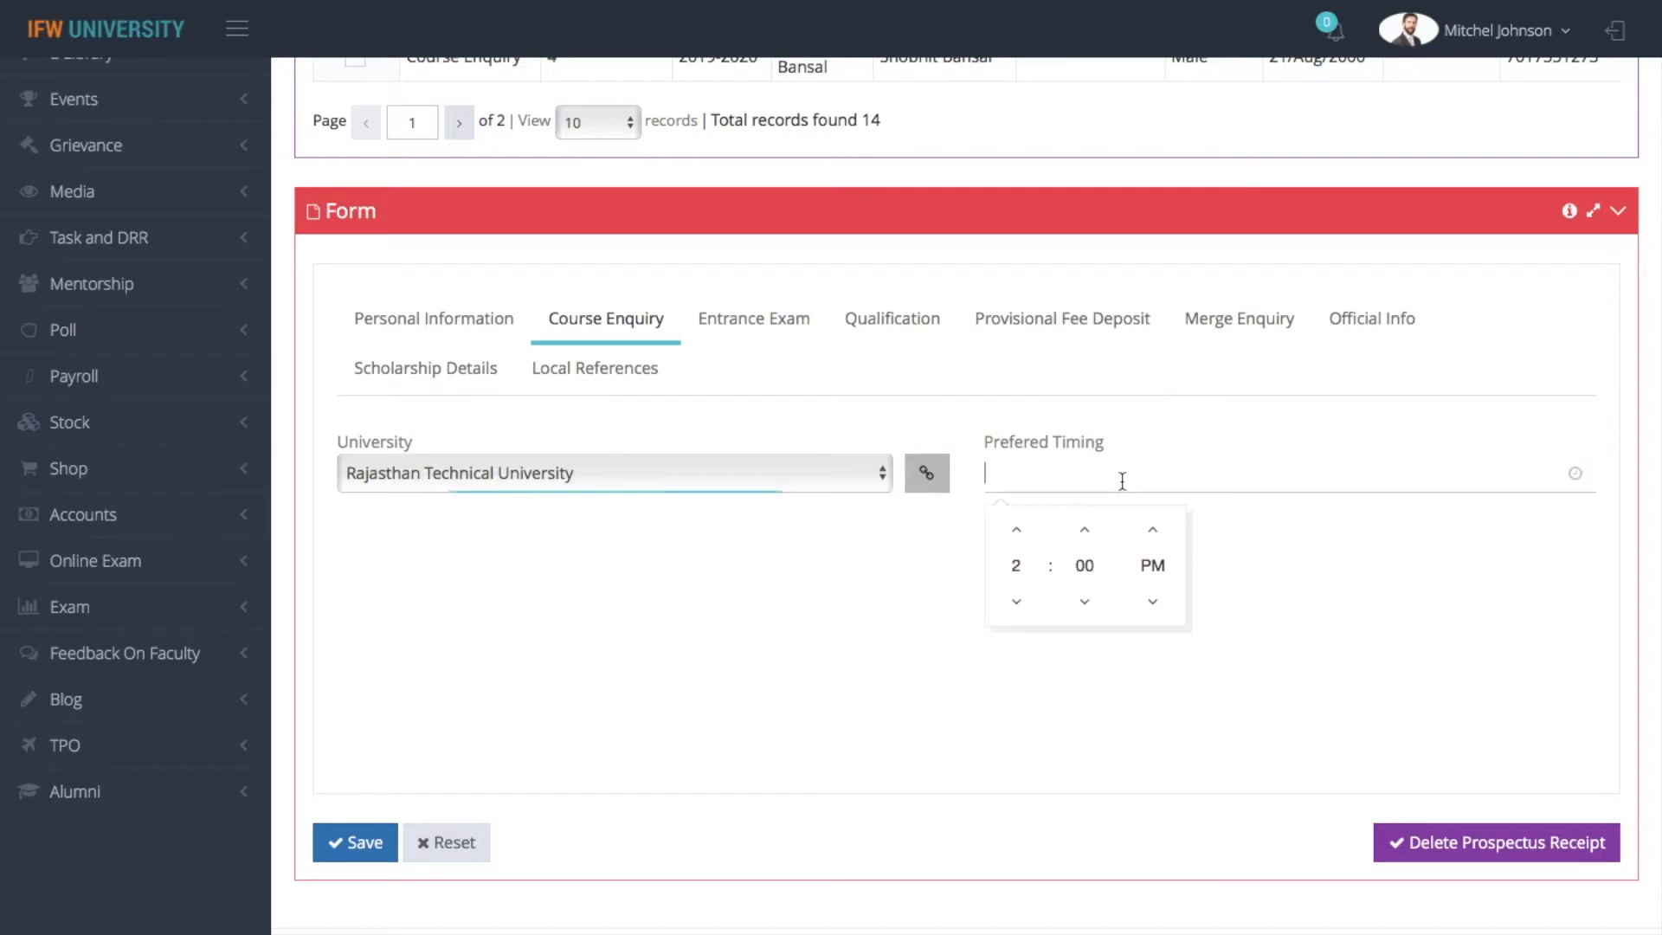
click(1264, 448)
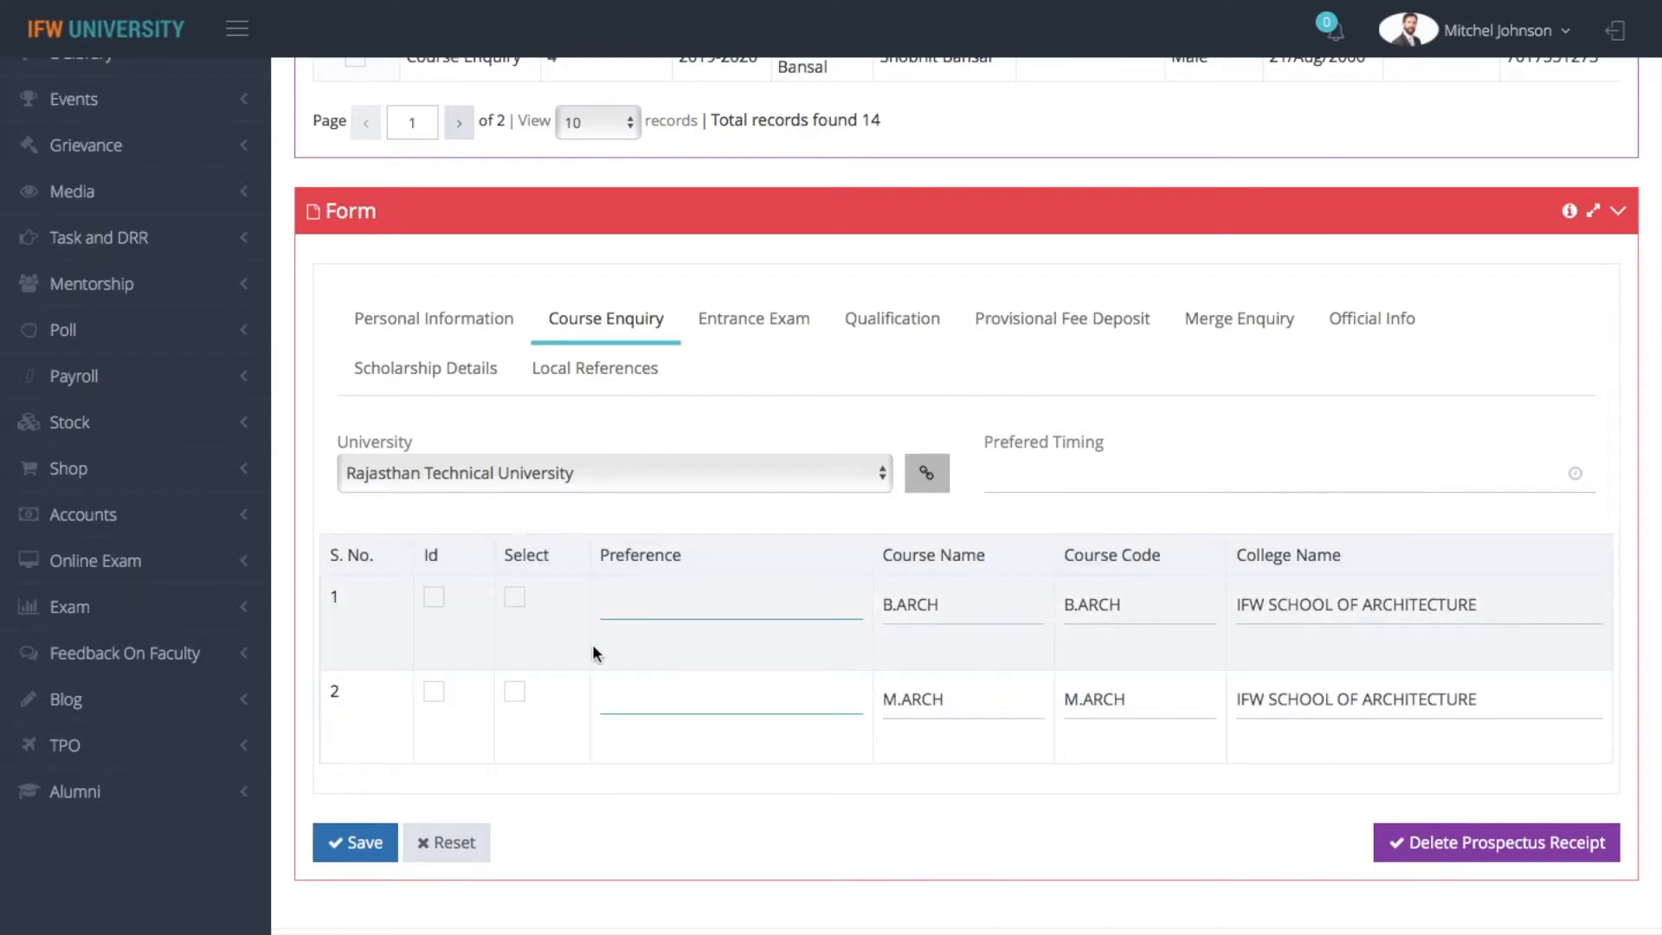
click(515, 599)
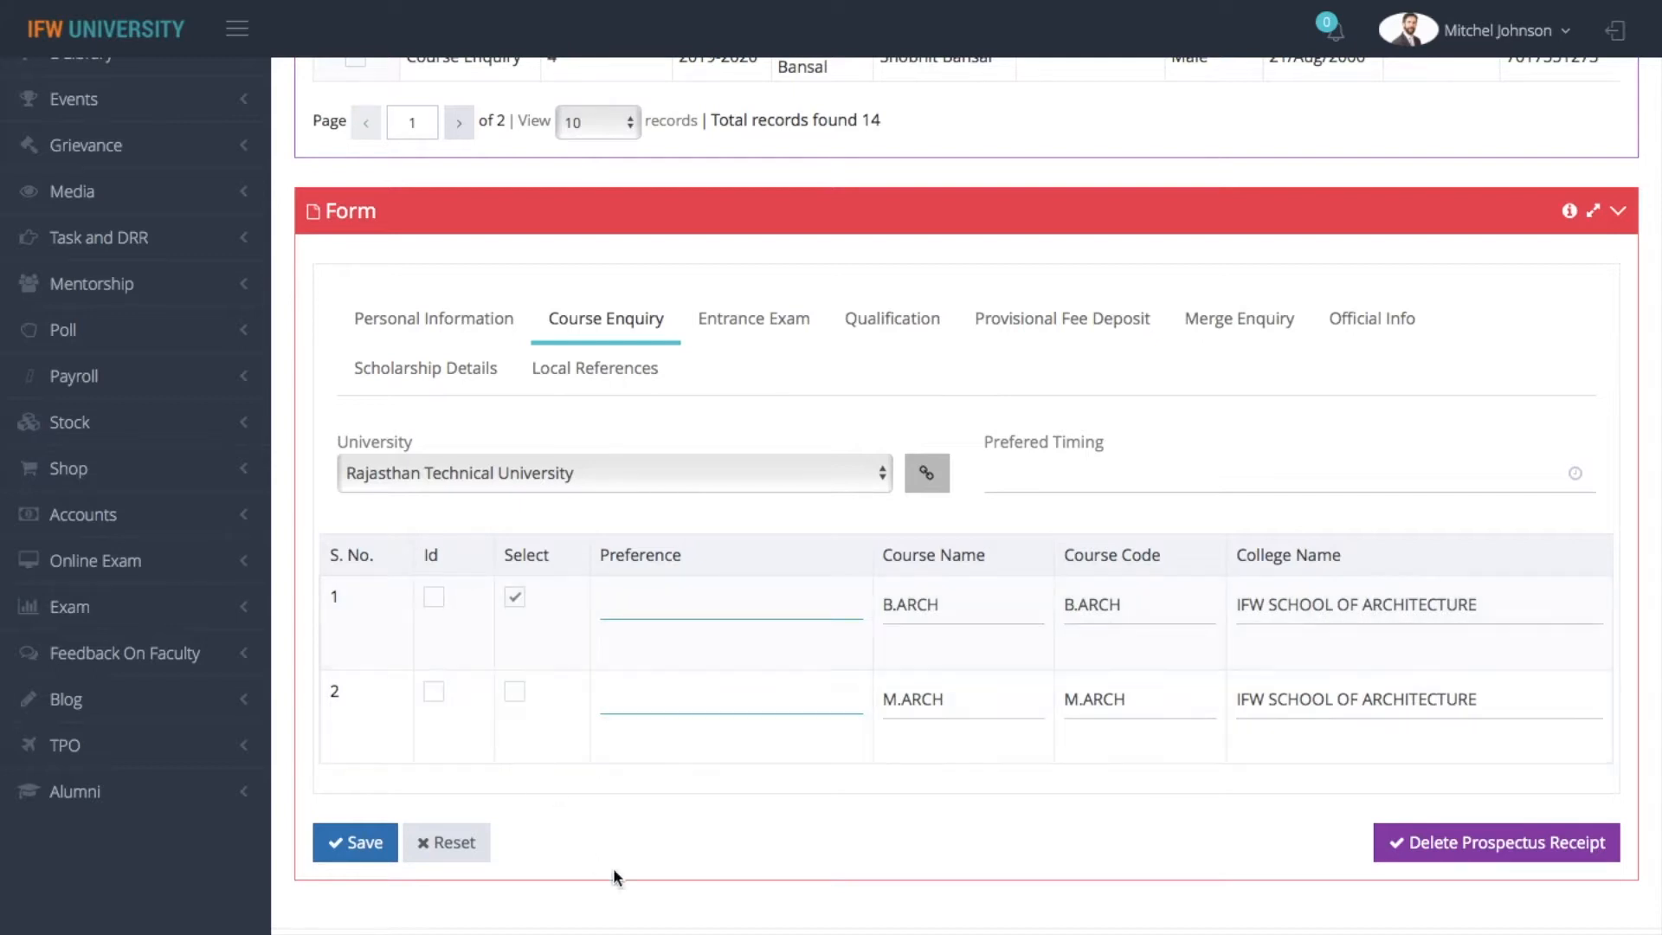
Start a new entrance exam entry with AIEEE as the exam and REAP as the allotment list
click(803, 325)
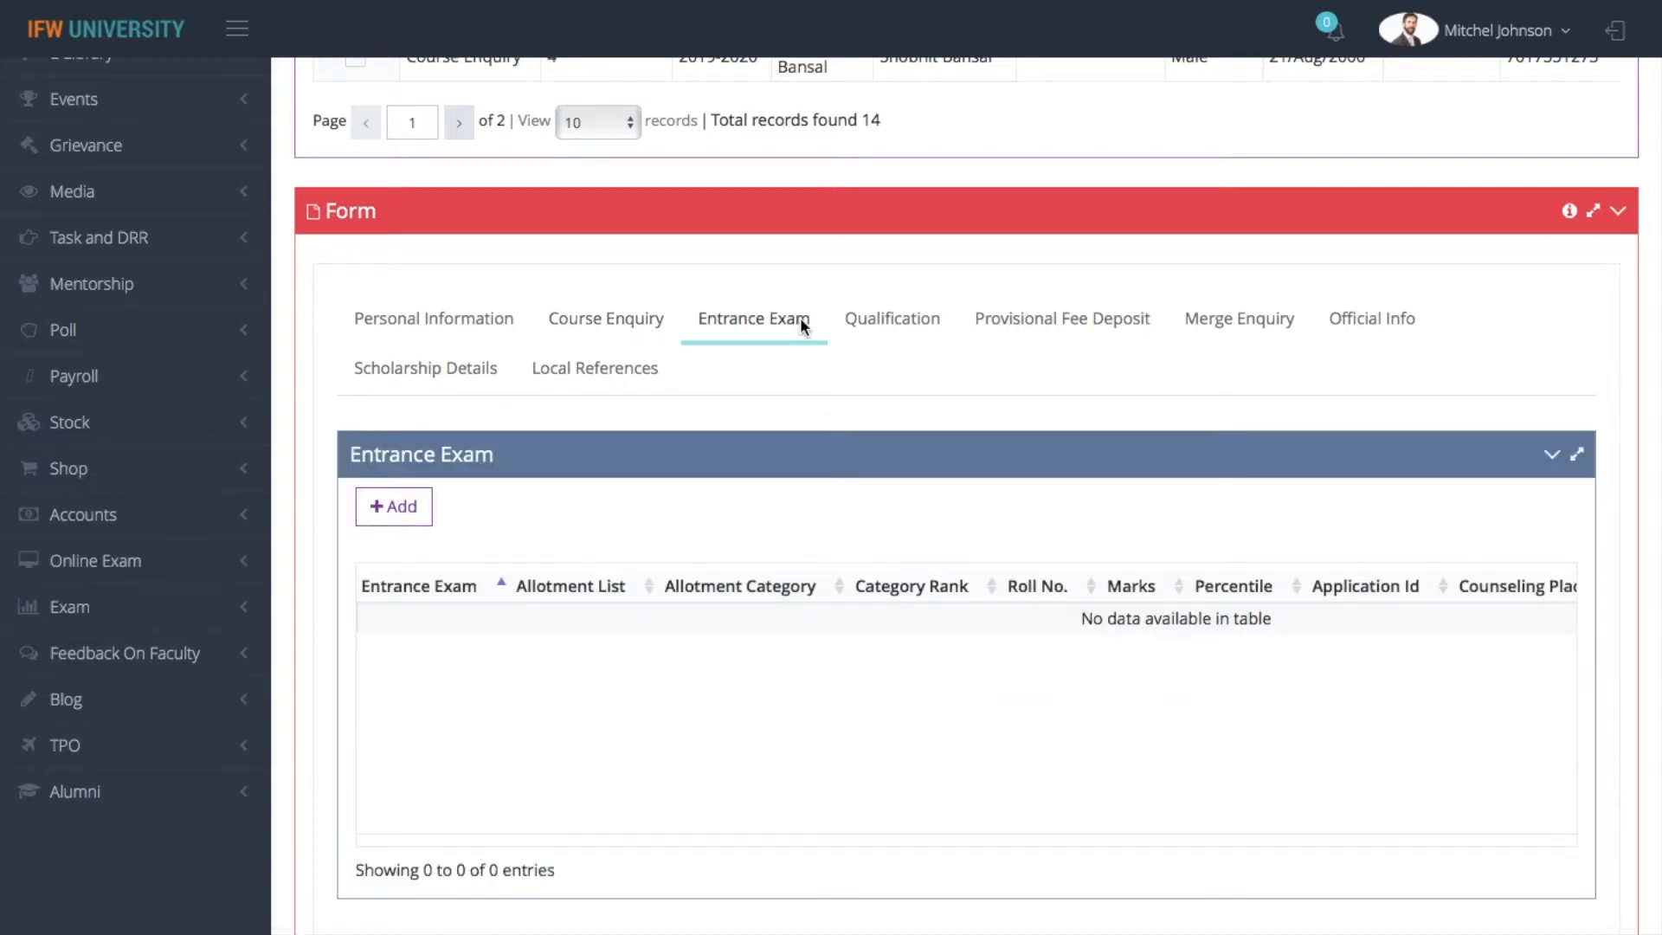
click(395, 520)
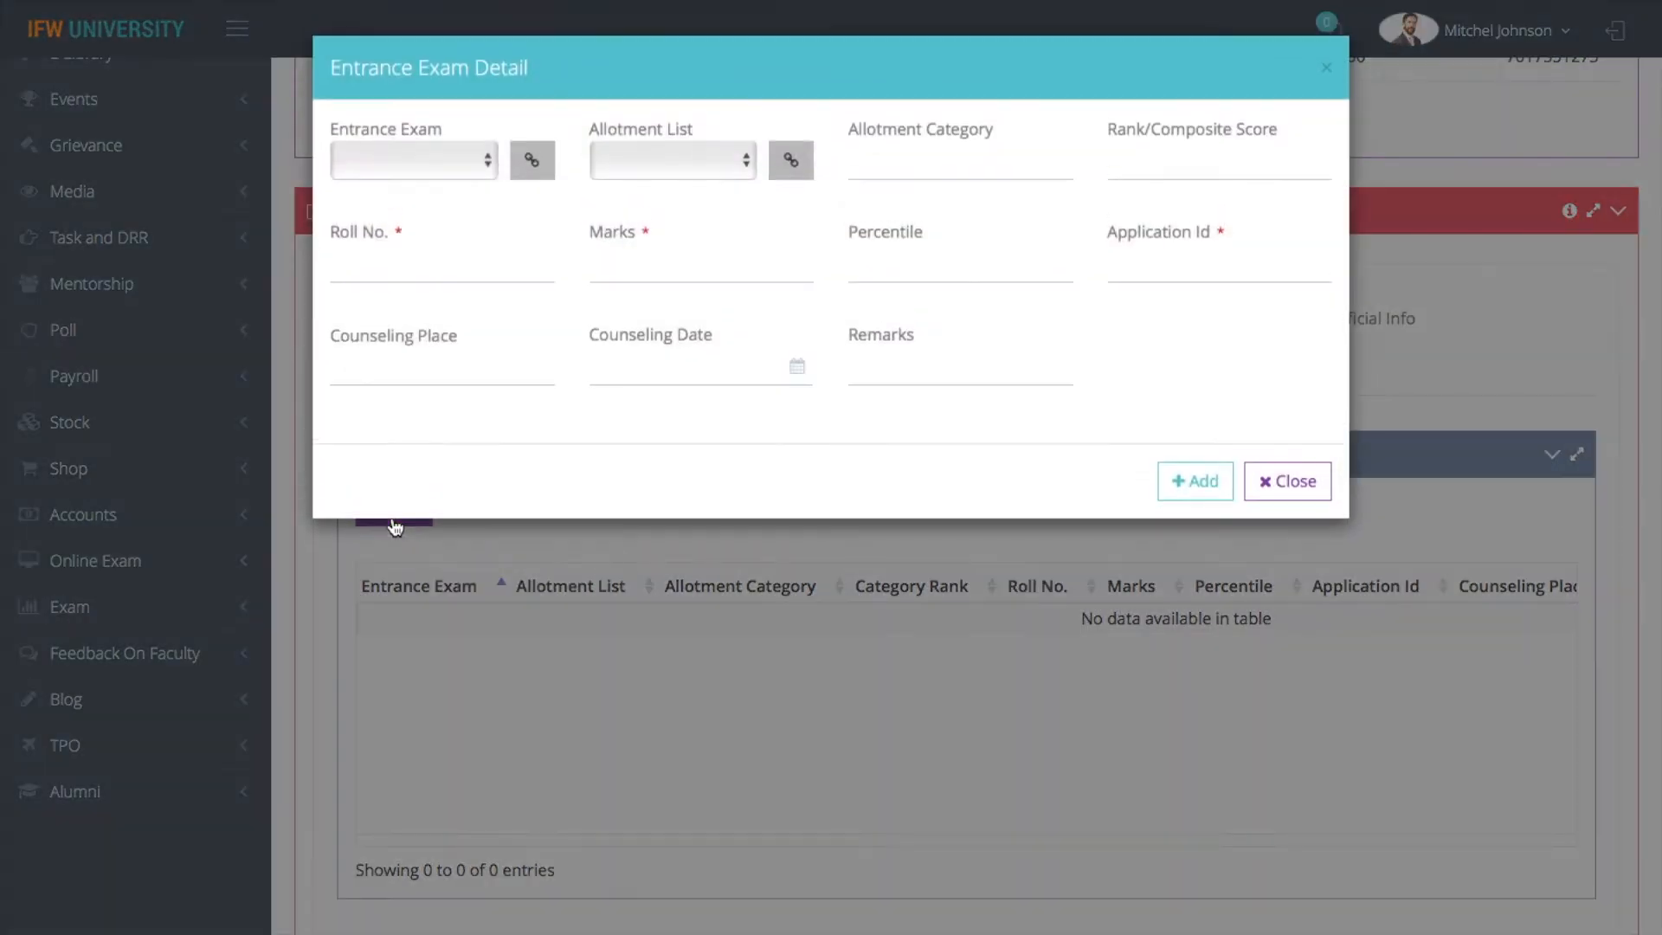
click(437, 164)
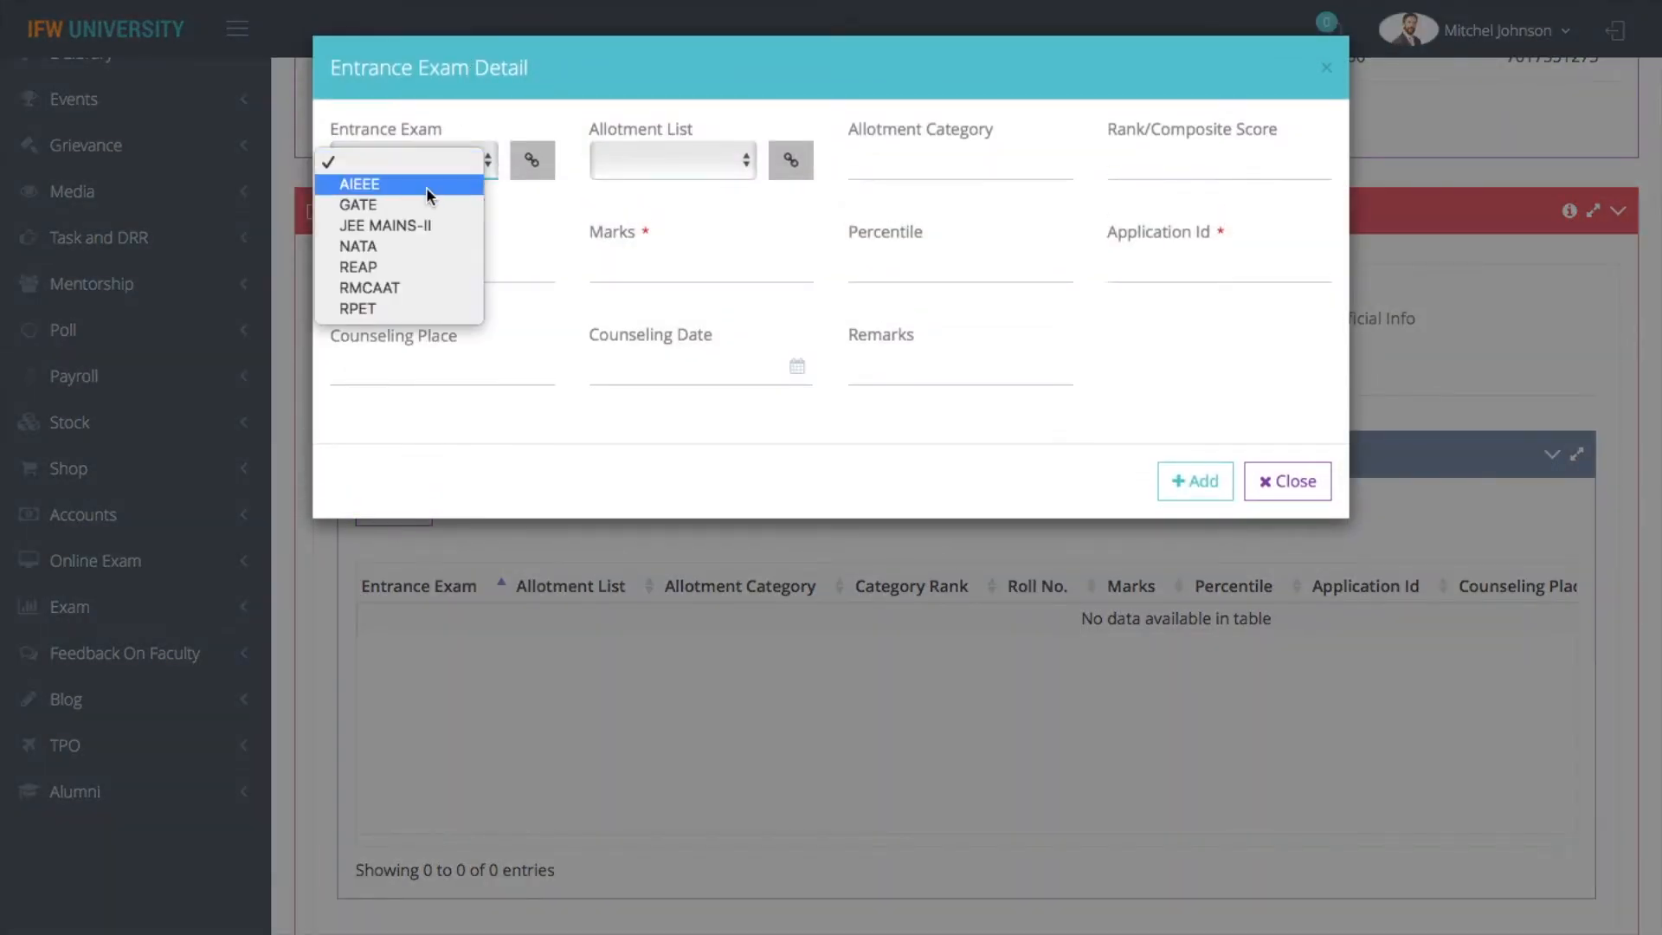
click(425, 185)
click(646, 162)
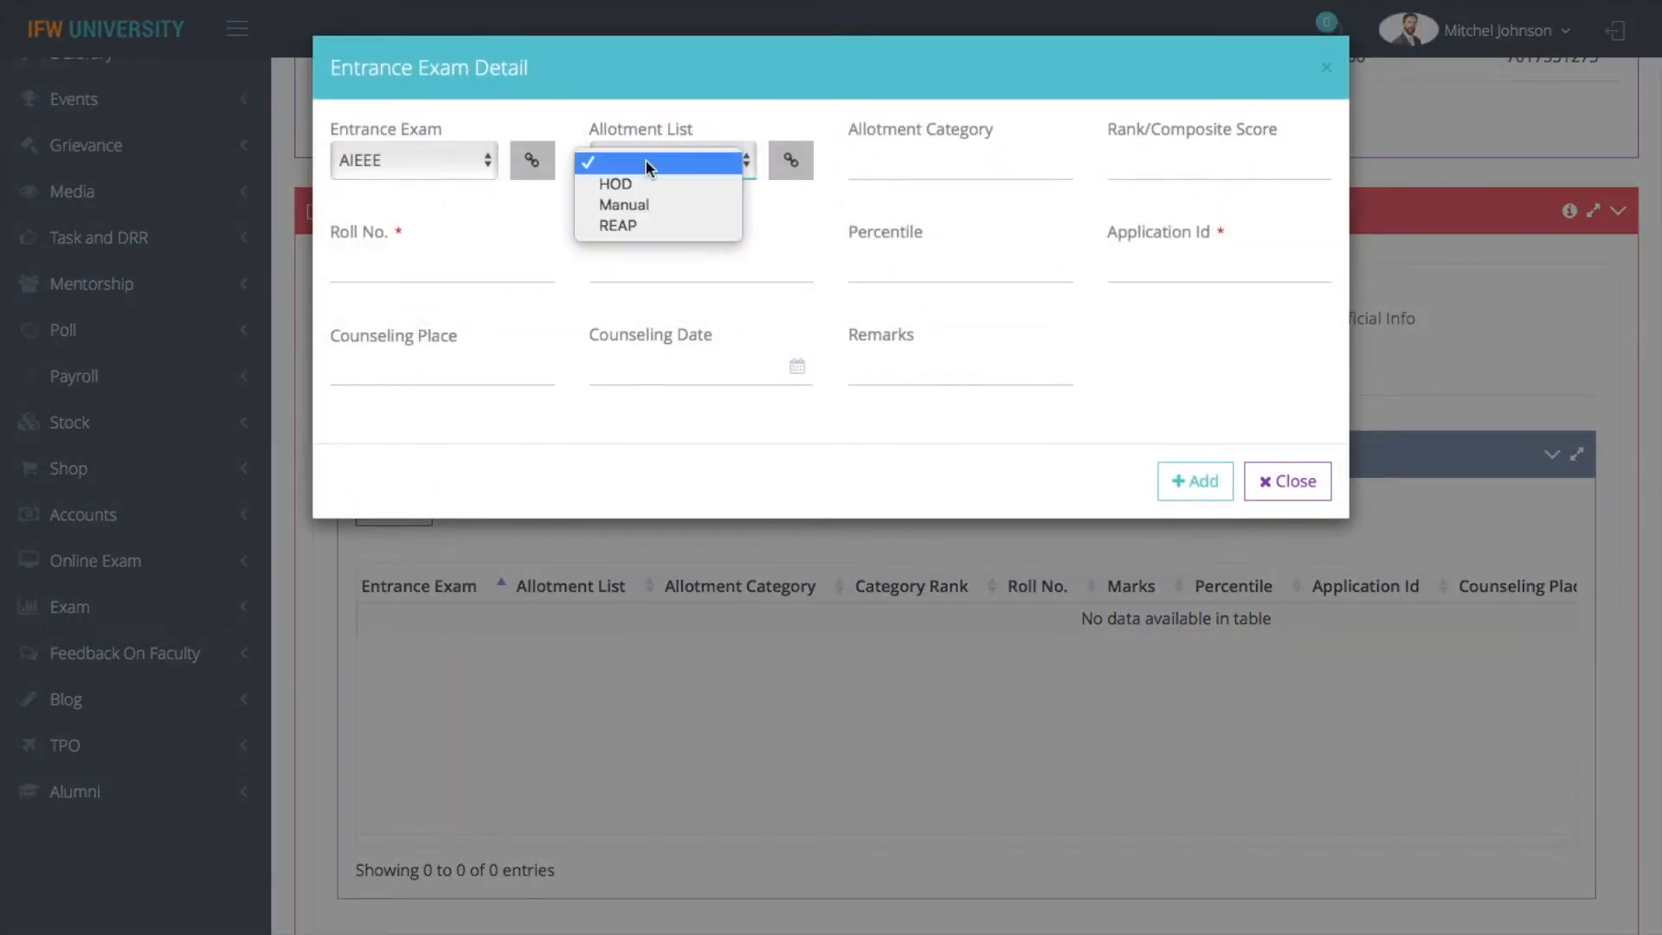
click(646, 223)
click(961, 174)
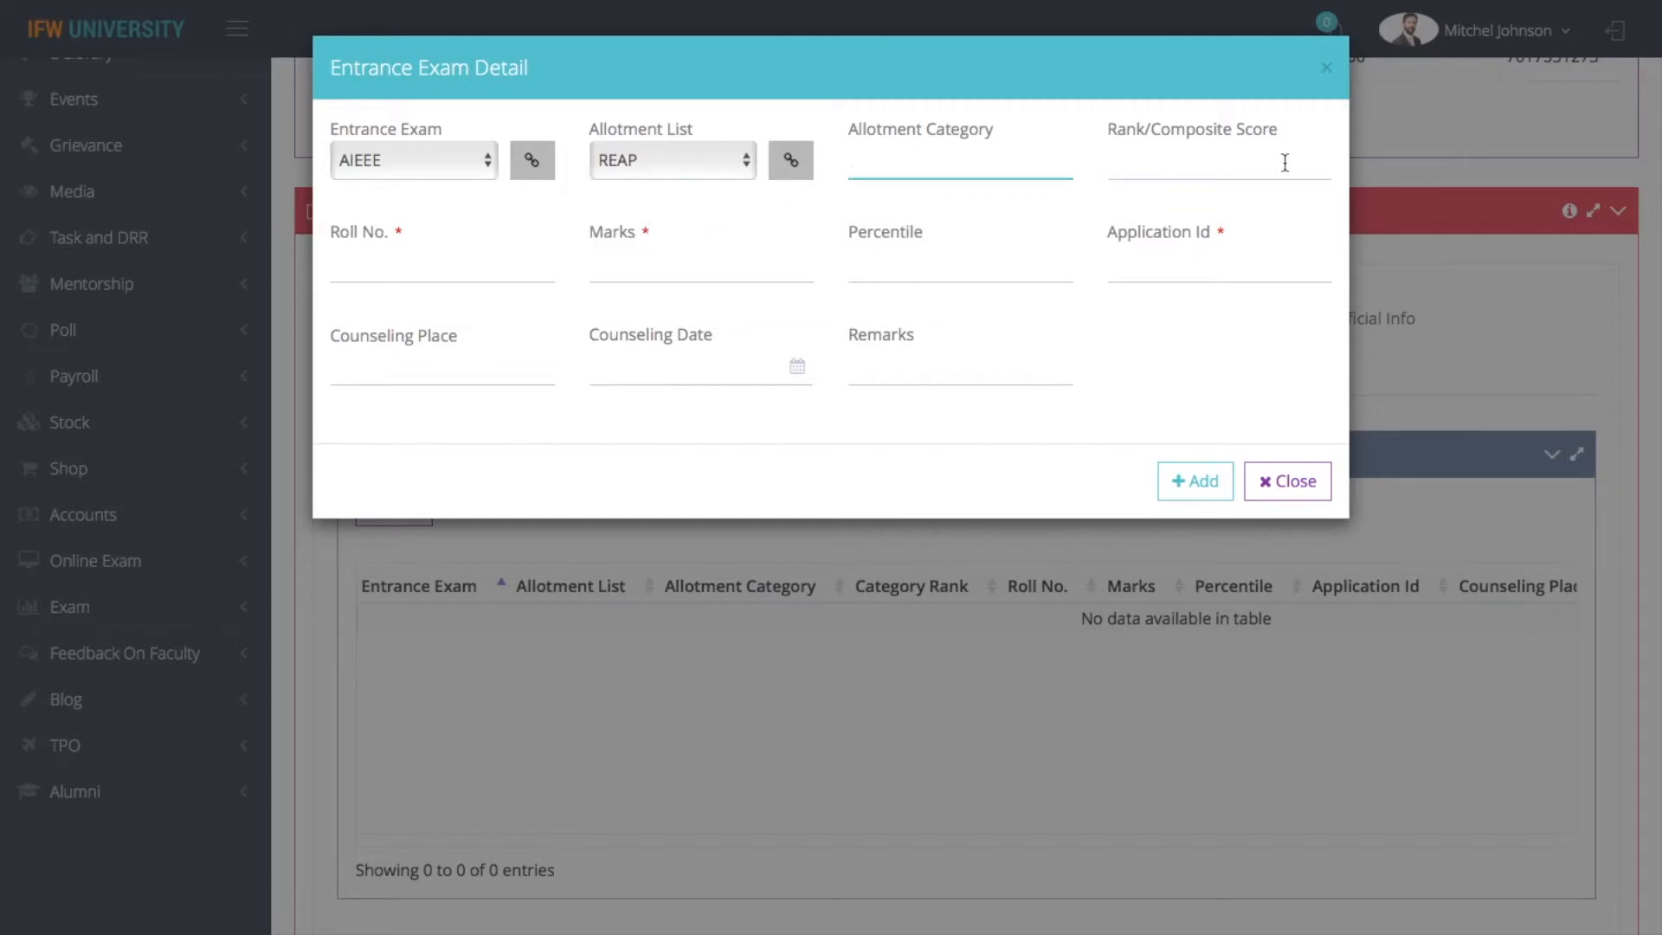
Enter the roll number, marks of 450 and the application ID, and add the entrance exam entry to the enquiry
click(451, 269)
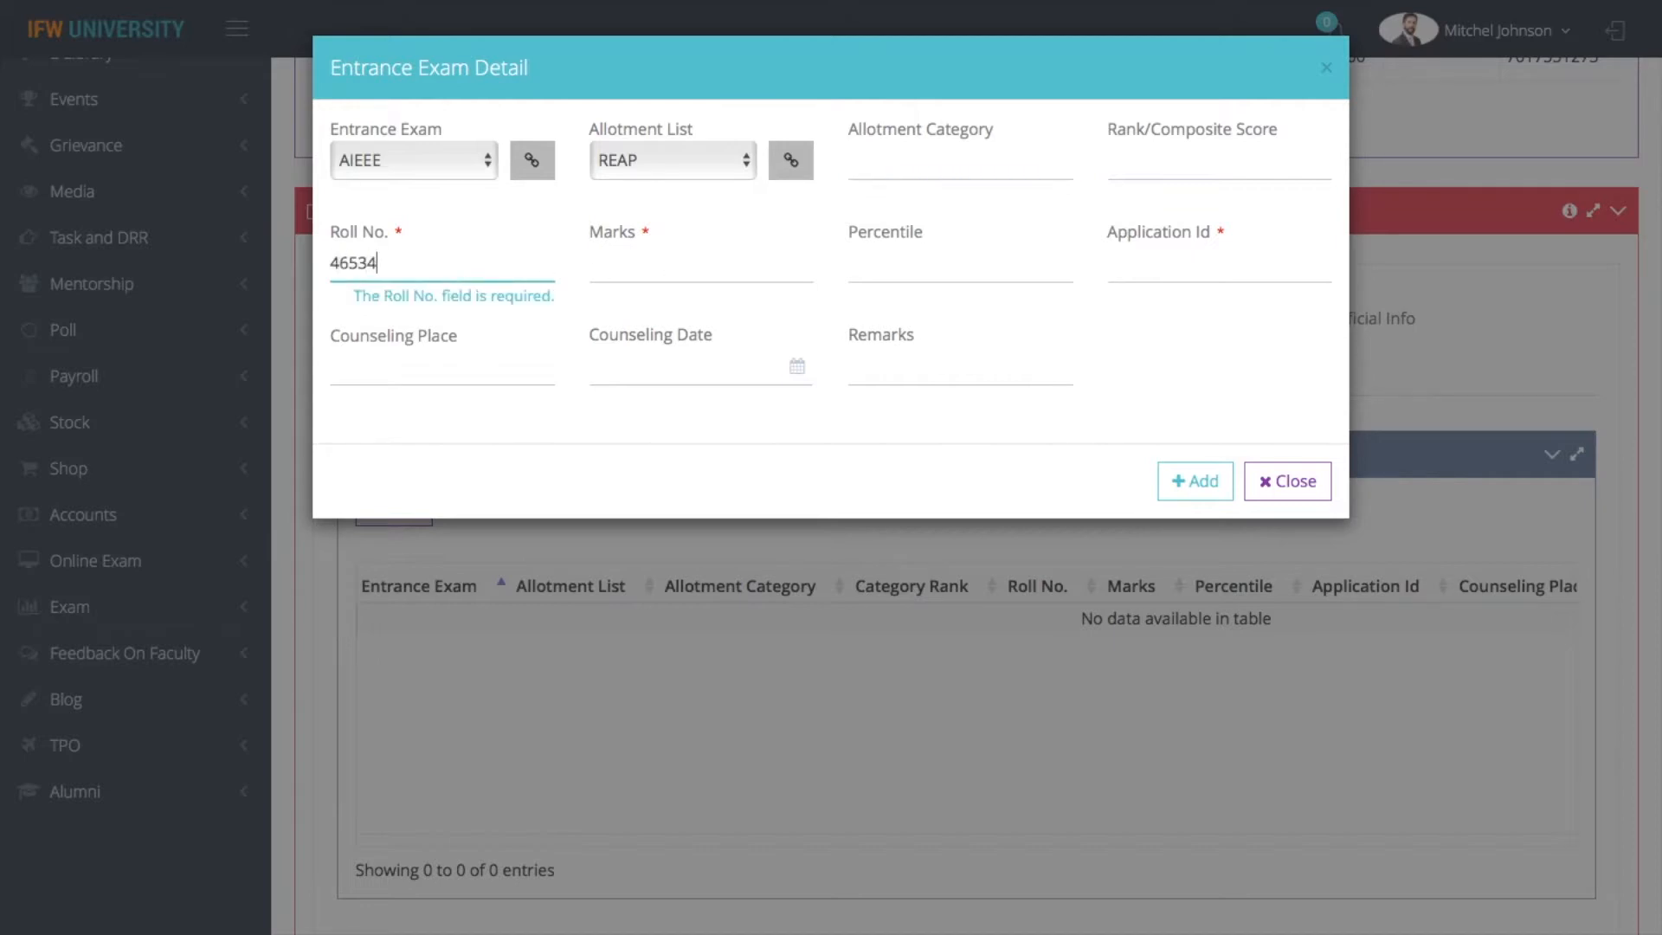
click(693, 268)
text(450)
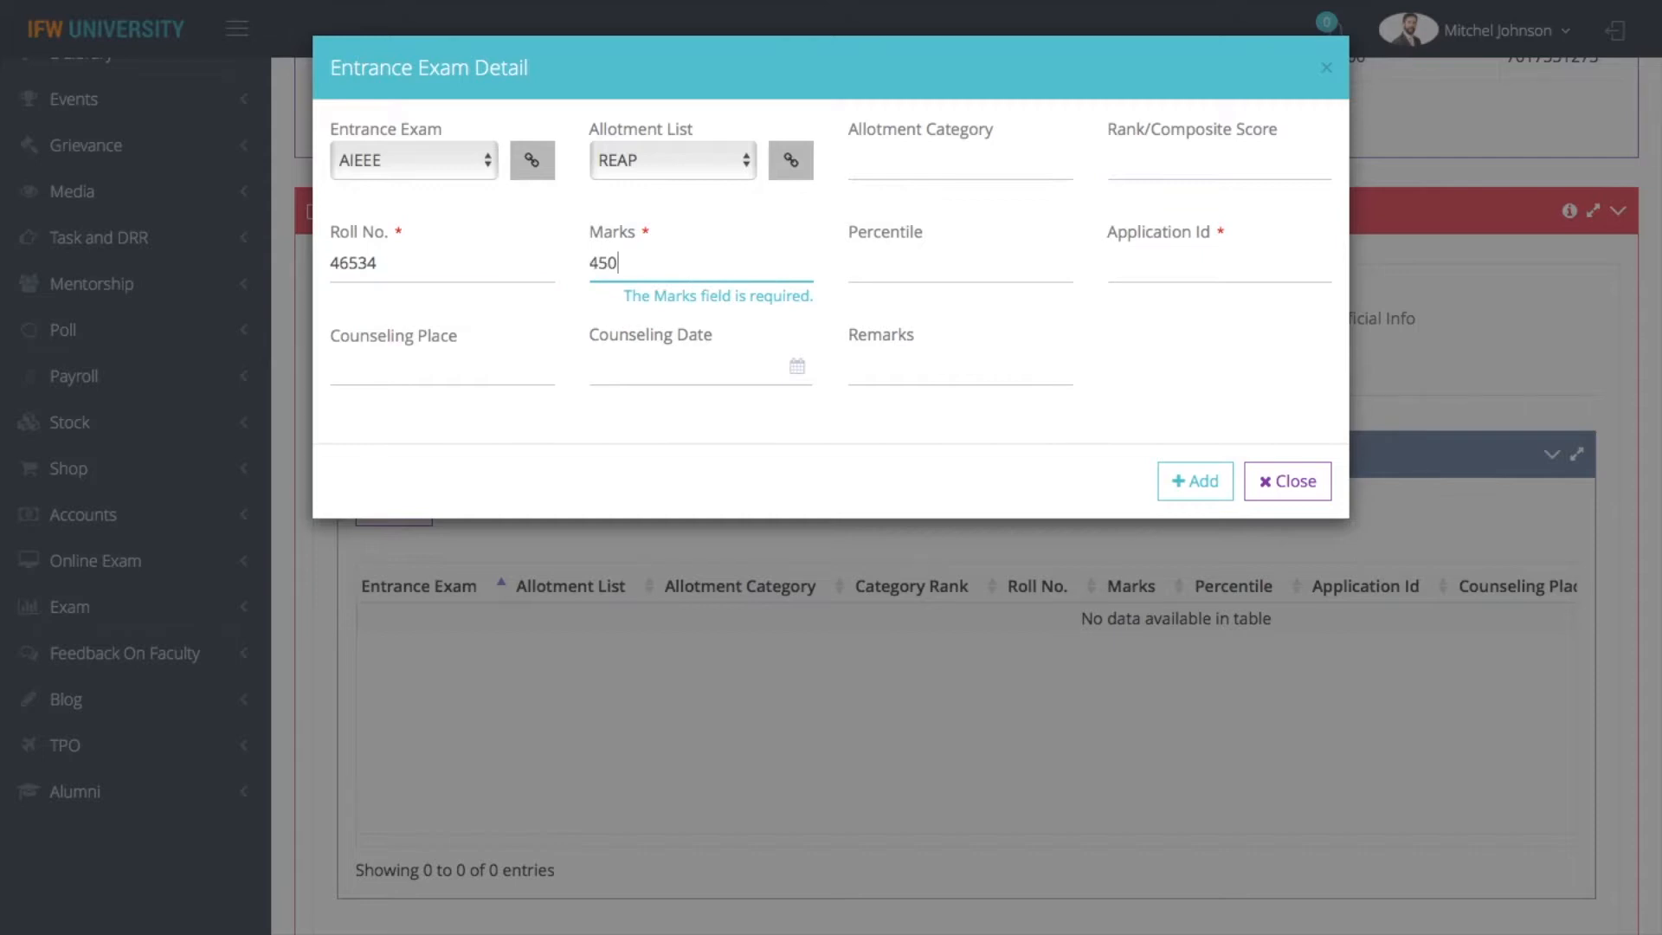
click(1190, 264)
text(6723)
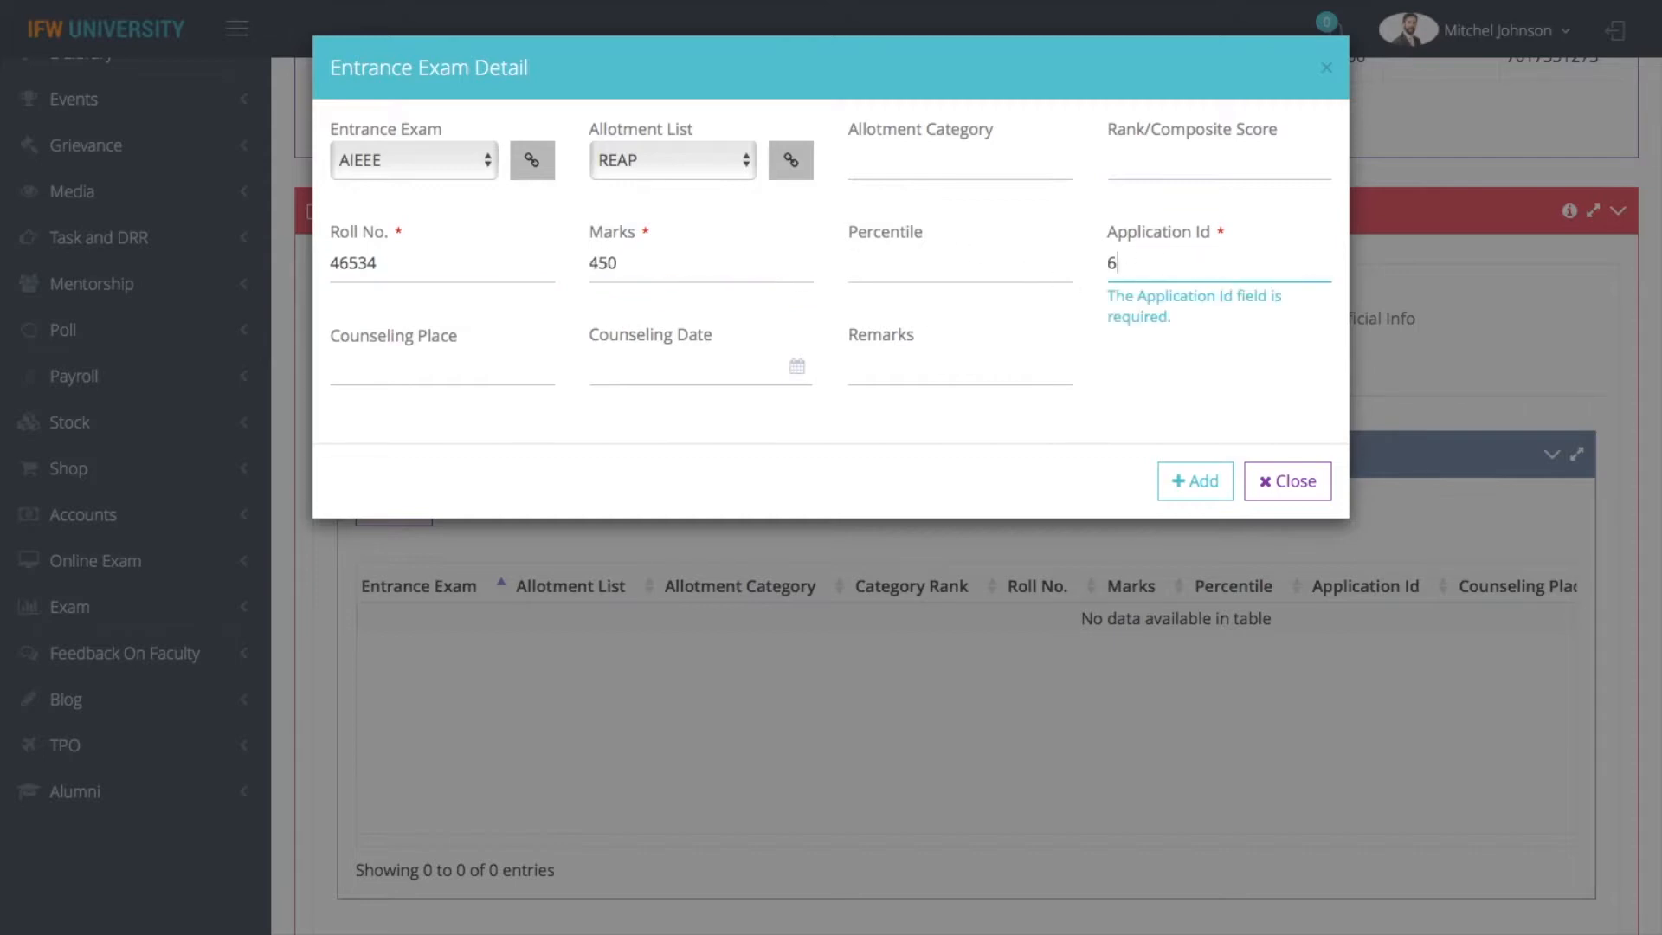
click(1210, 485)
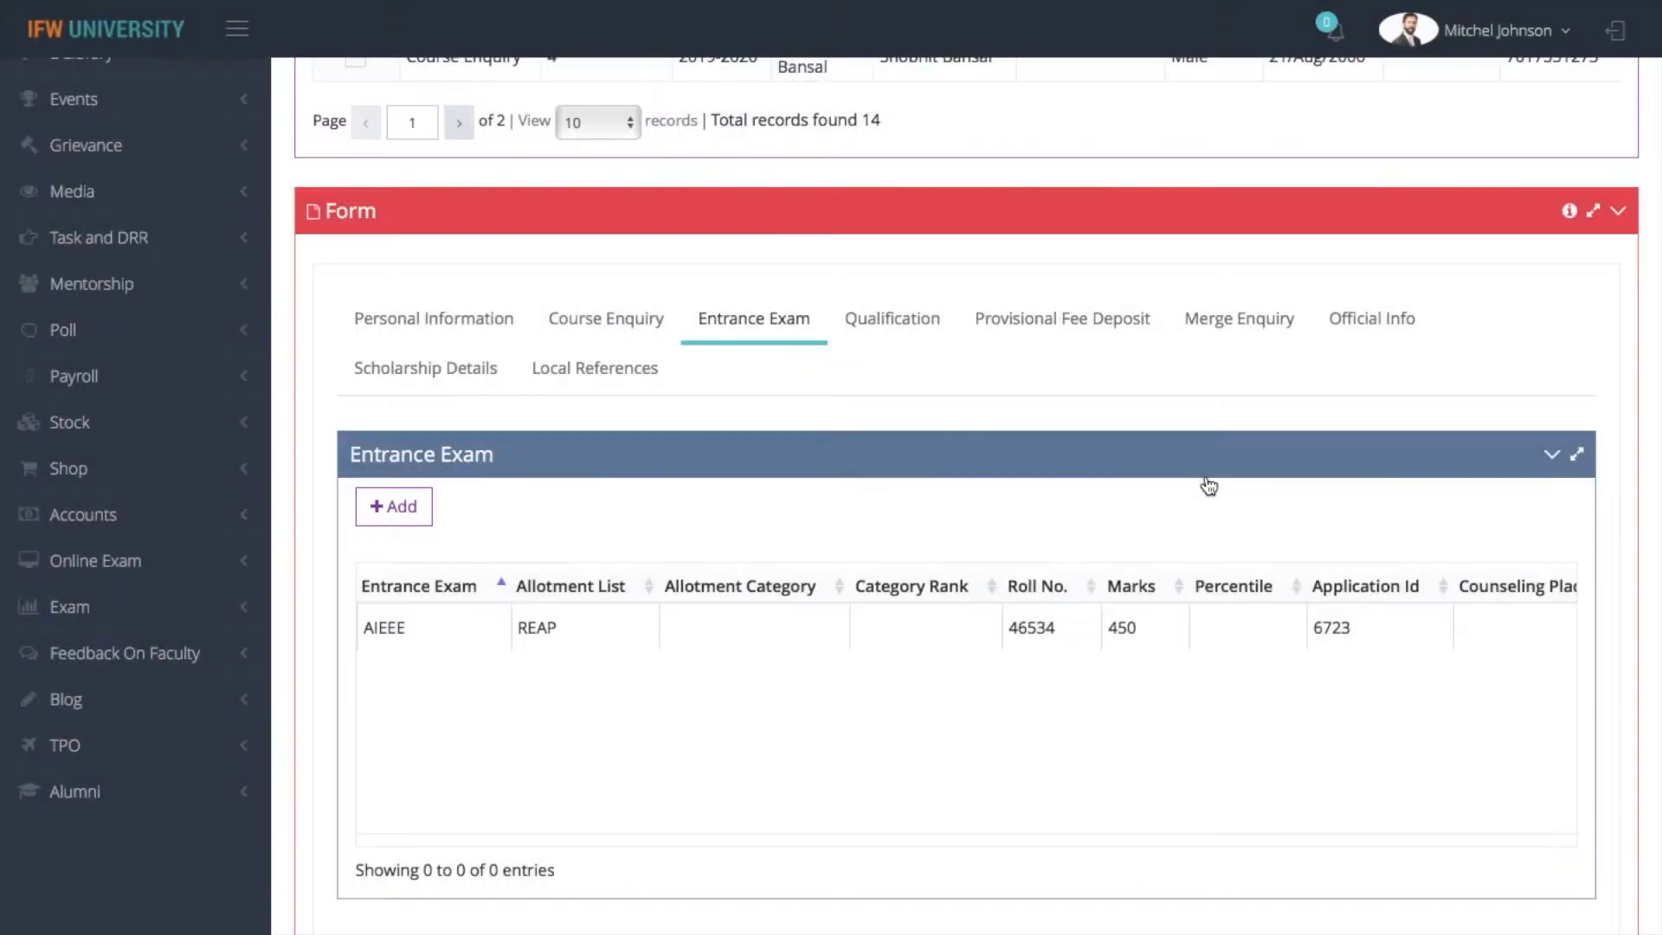
Try a new qualification entry with 10+2 as the qualification and close it without adding
click(912, 331)
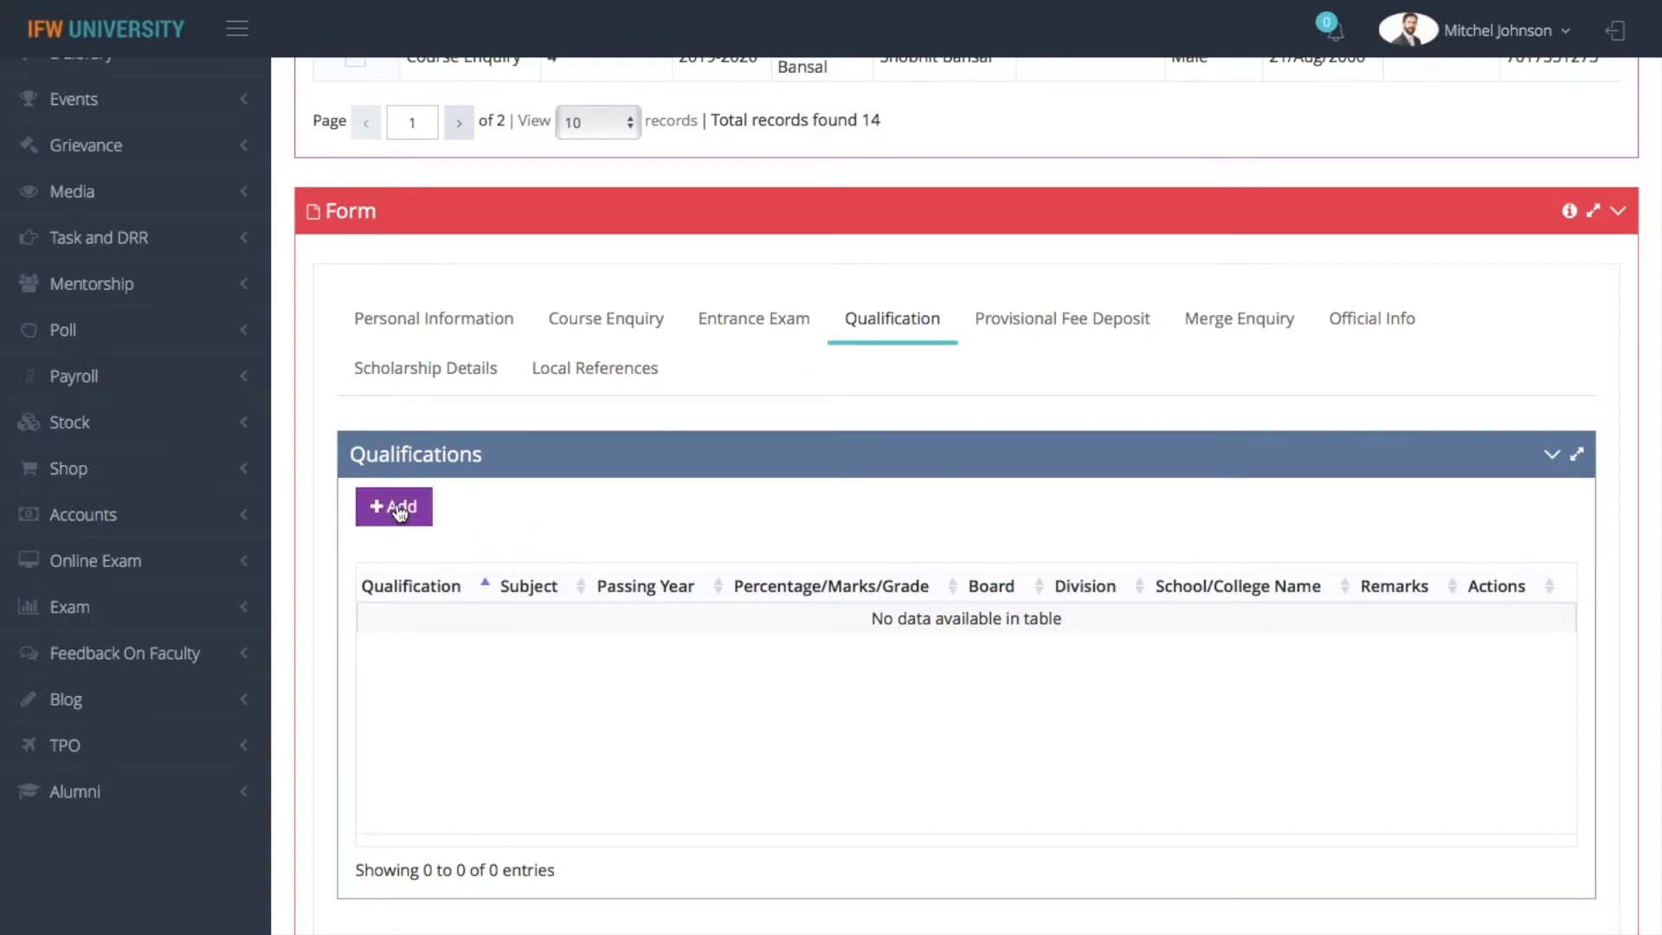
click(399, 512)
click(412, 152)
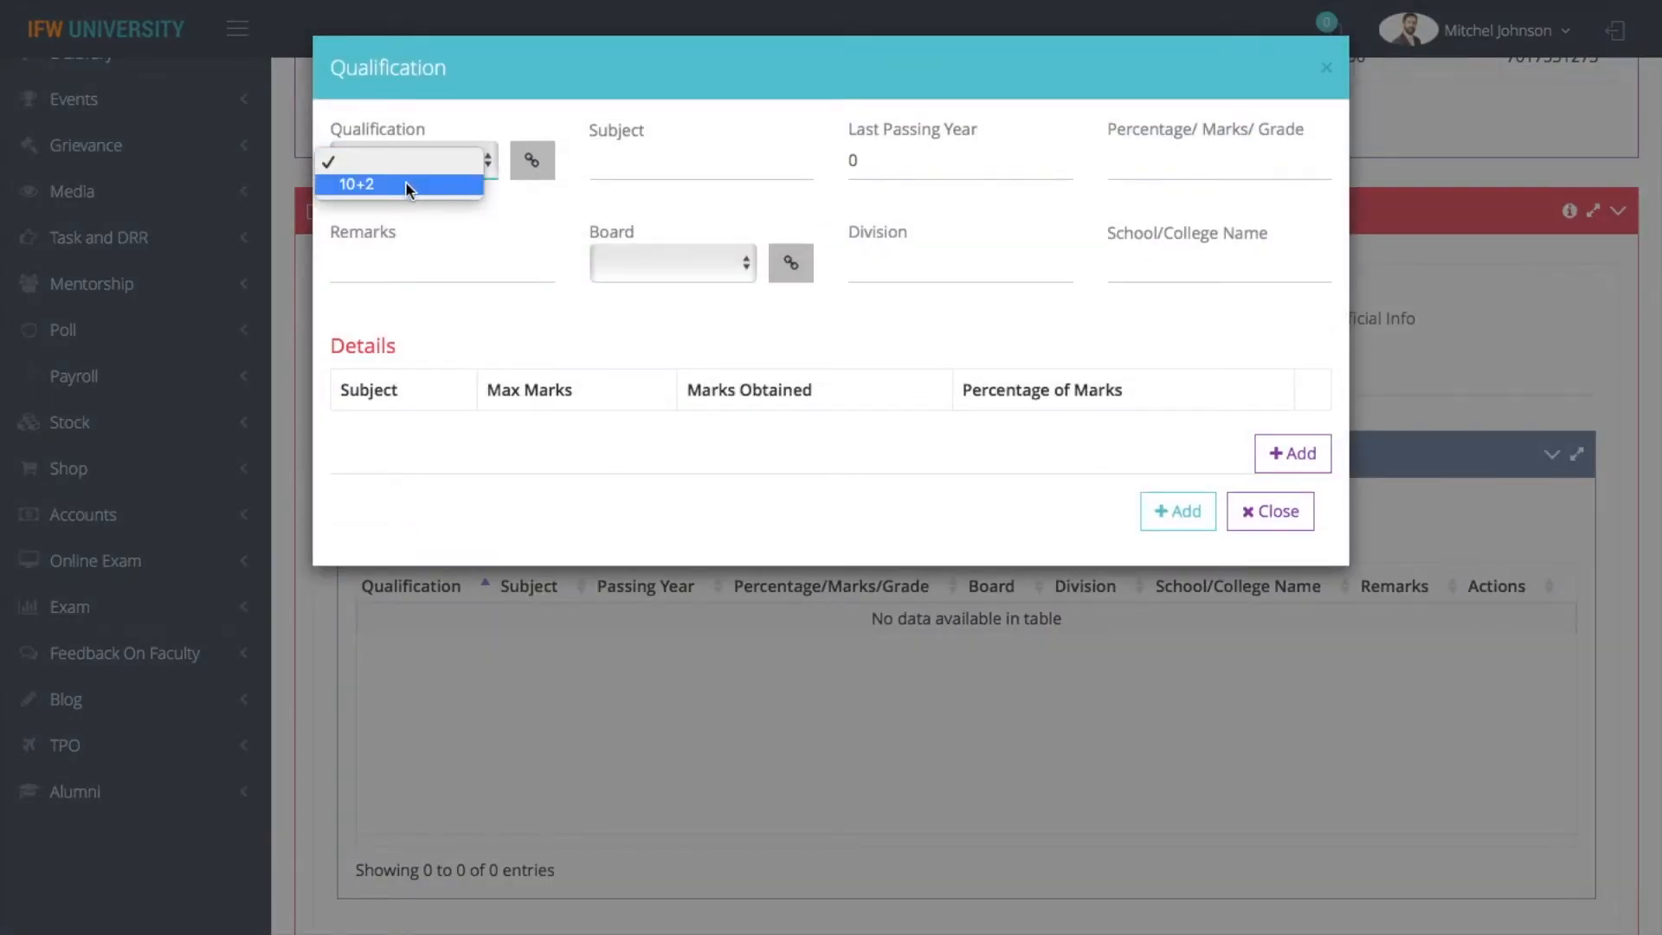
click(404, 182)
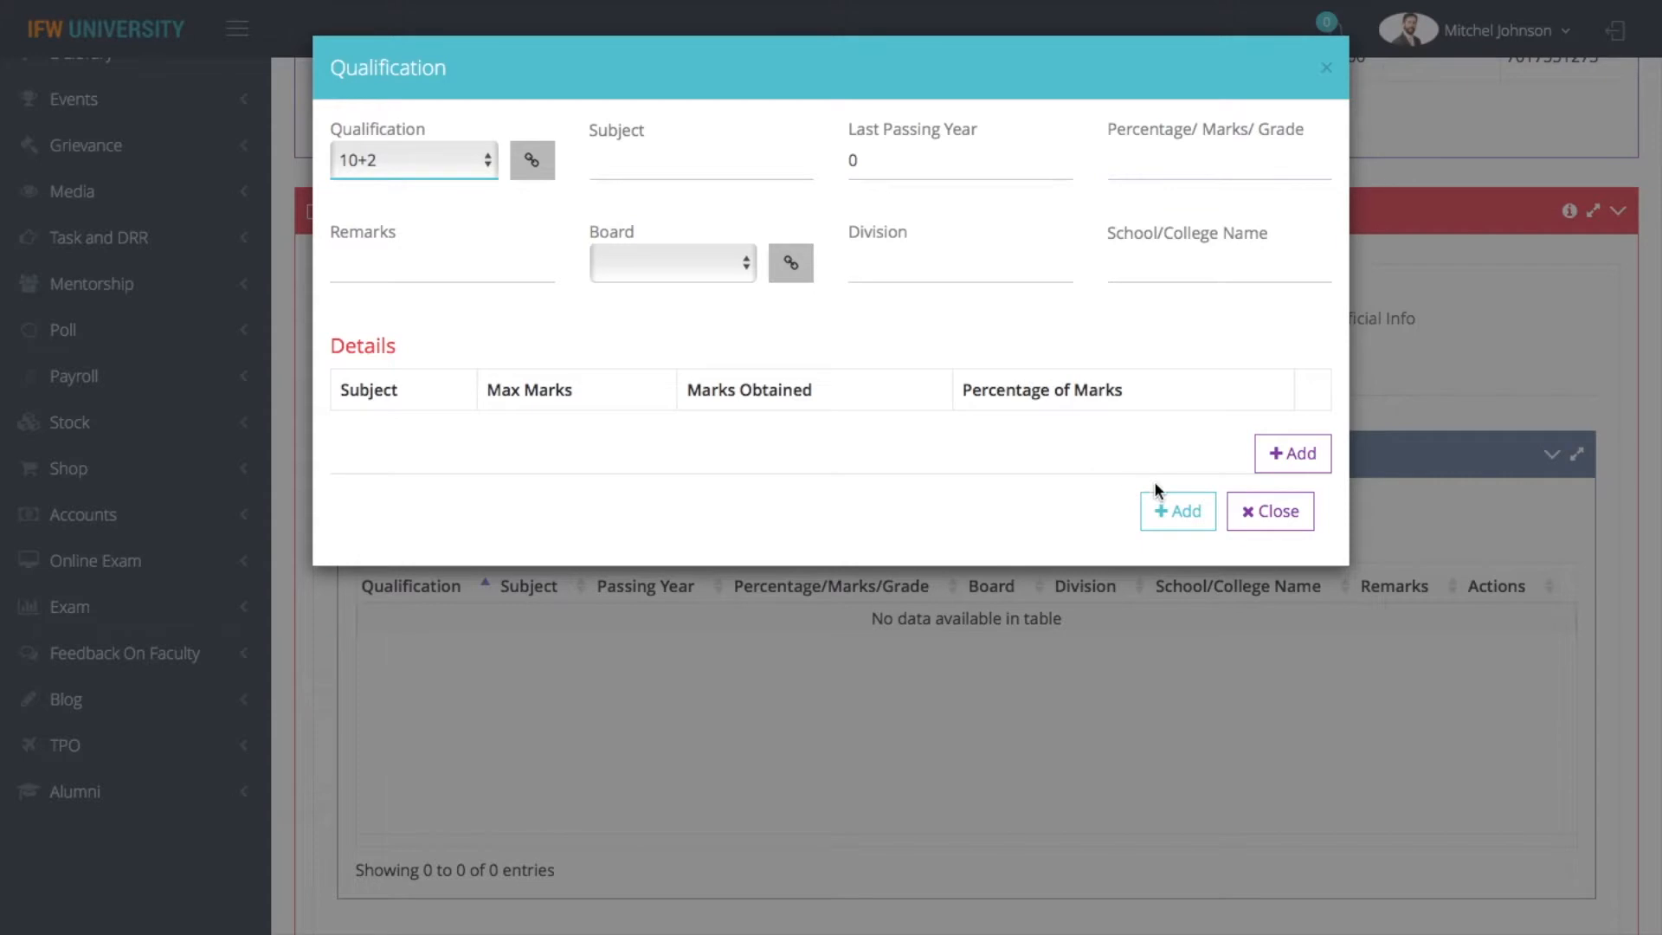
click(1287, 522)
Start a provisional fee deposit entry using the Prospectus/Form Fees Receipt book
click(1064, 320)
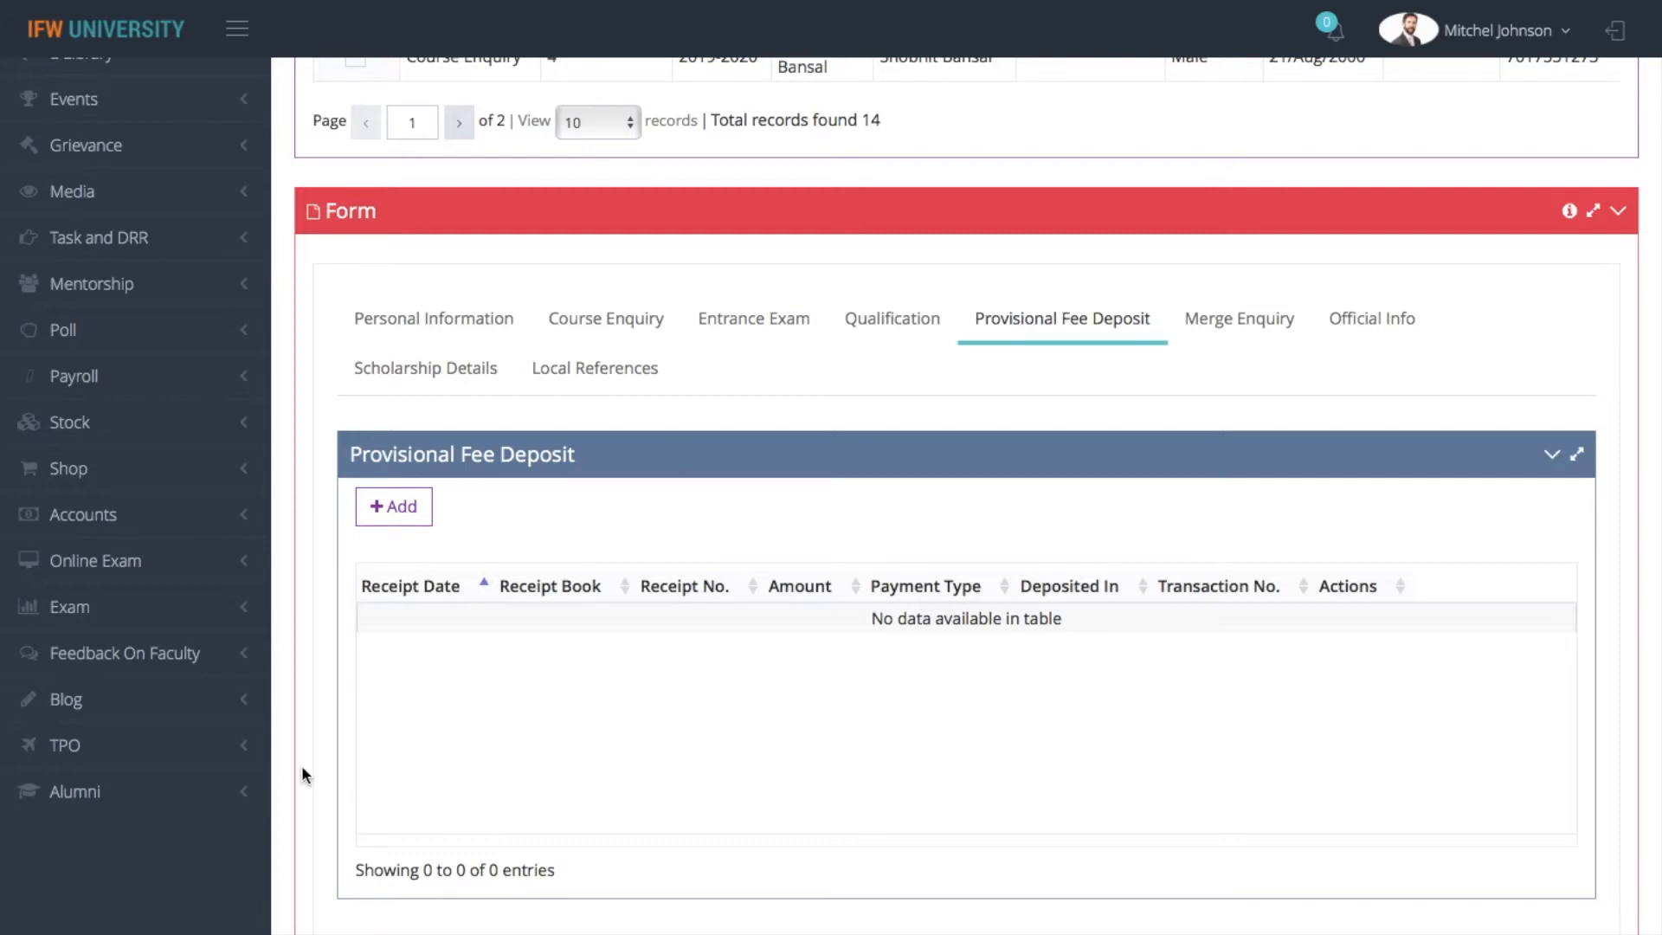
click(416, 523)
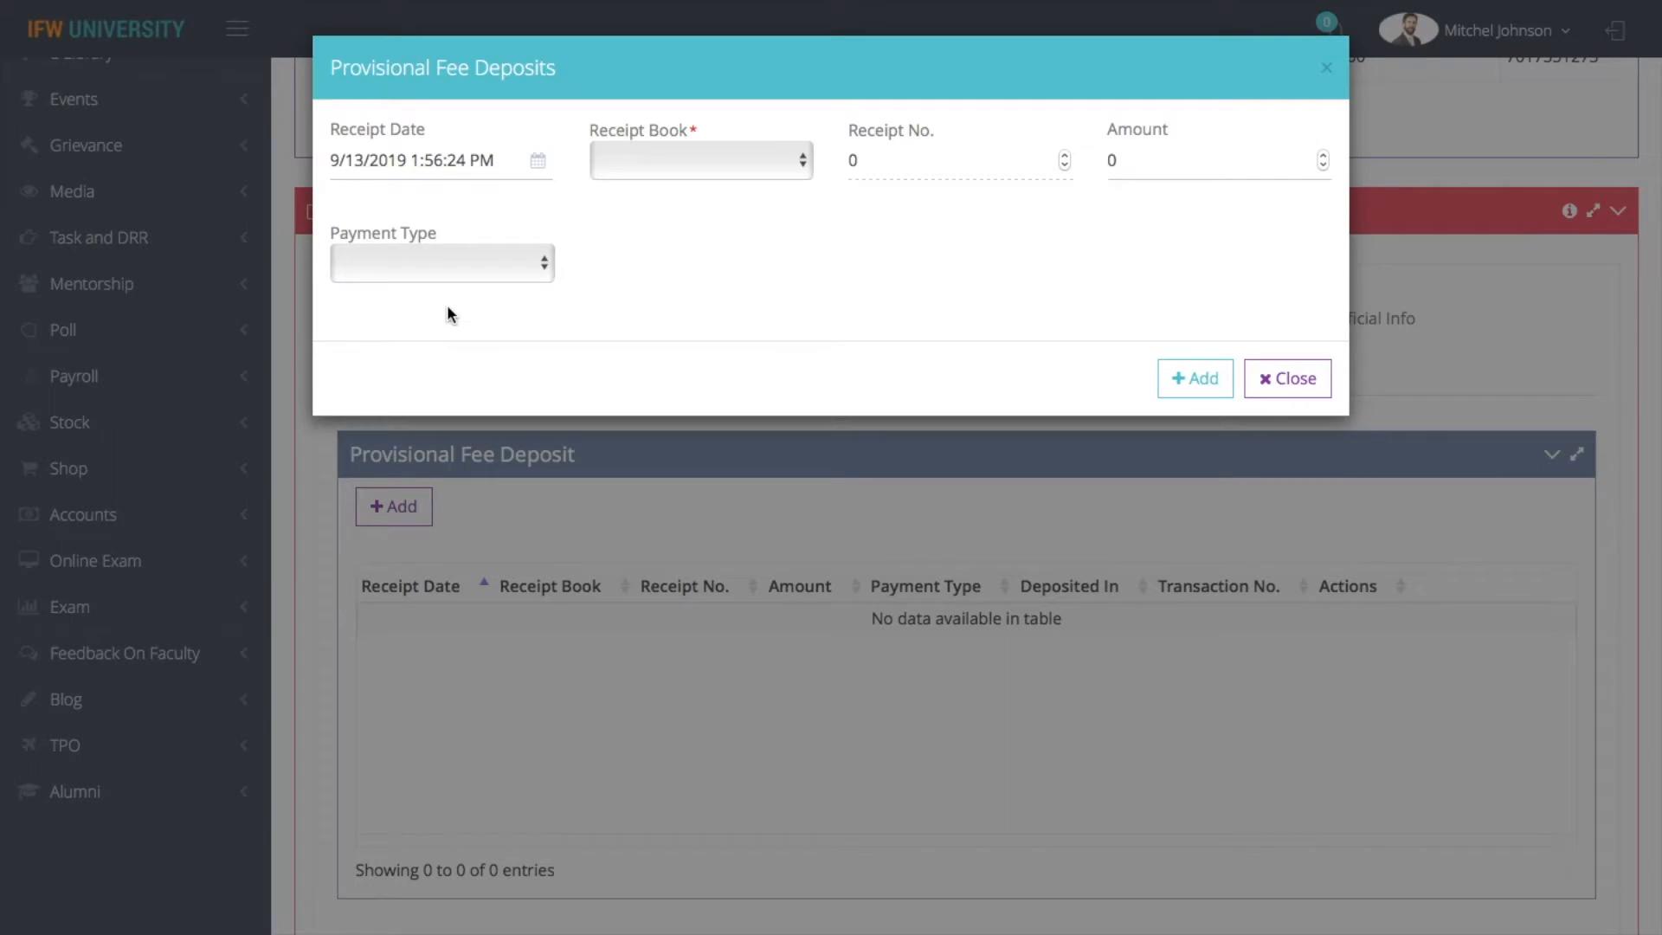
click(703, 173)
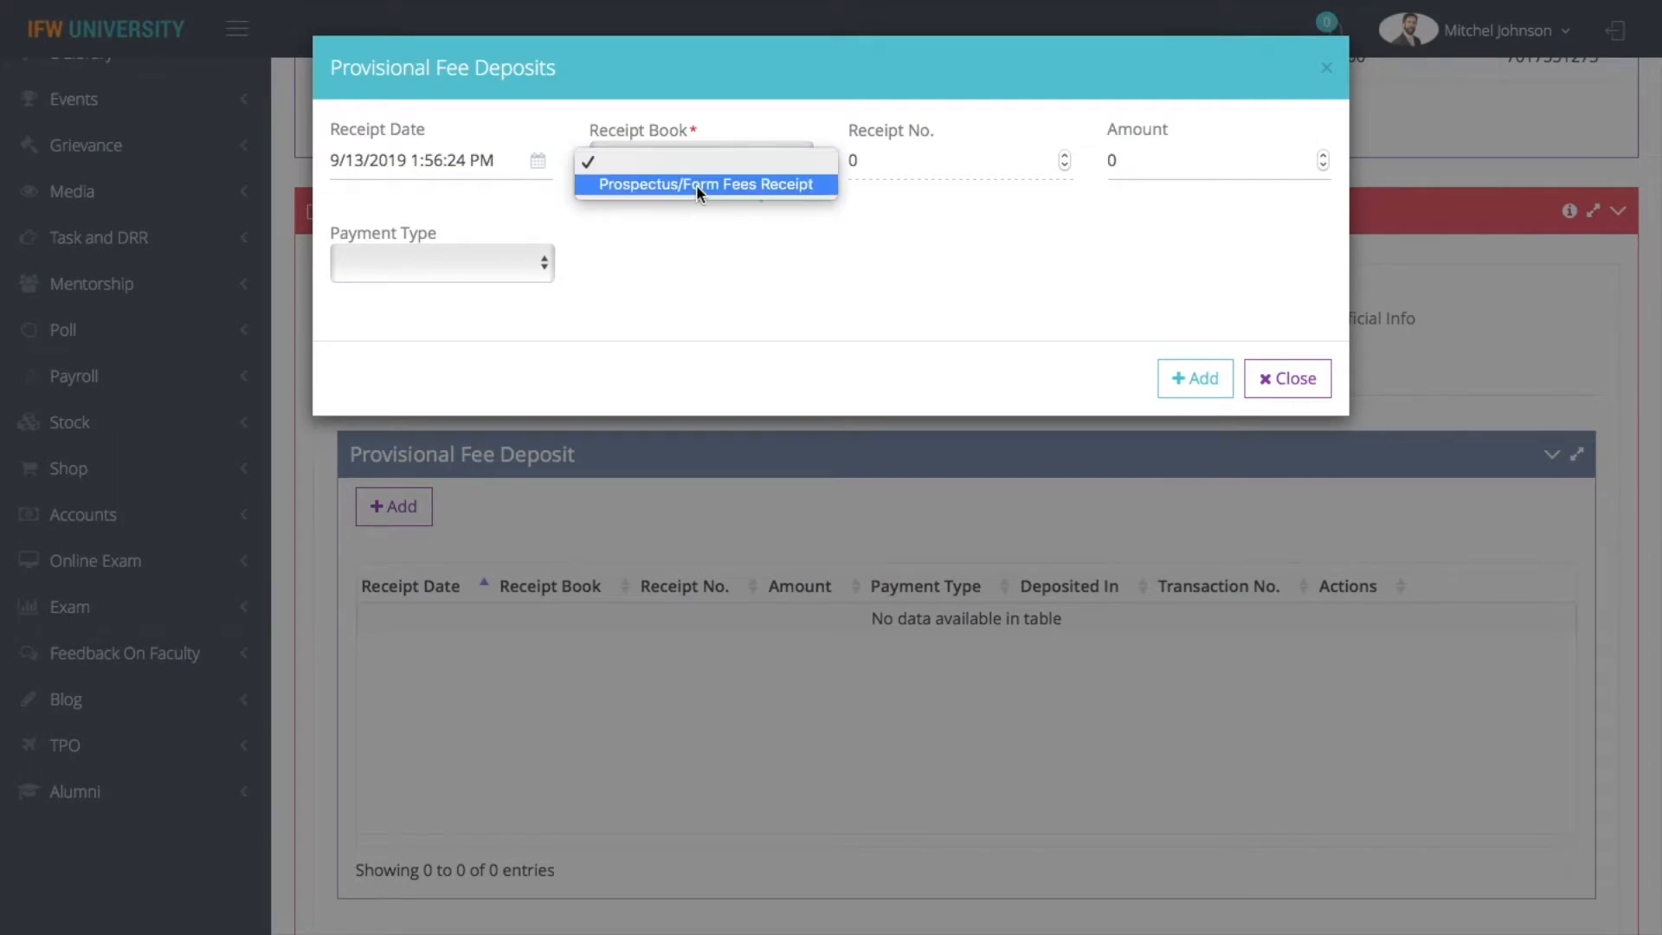
click(696, 185)
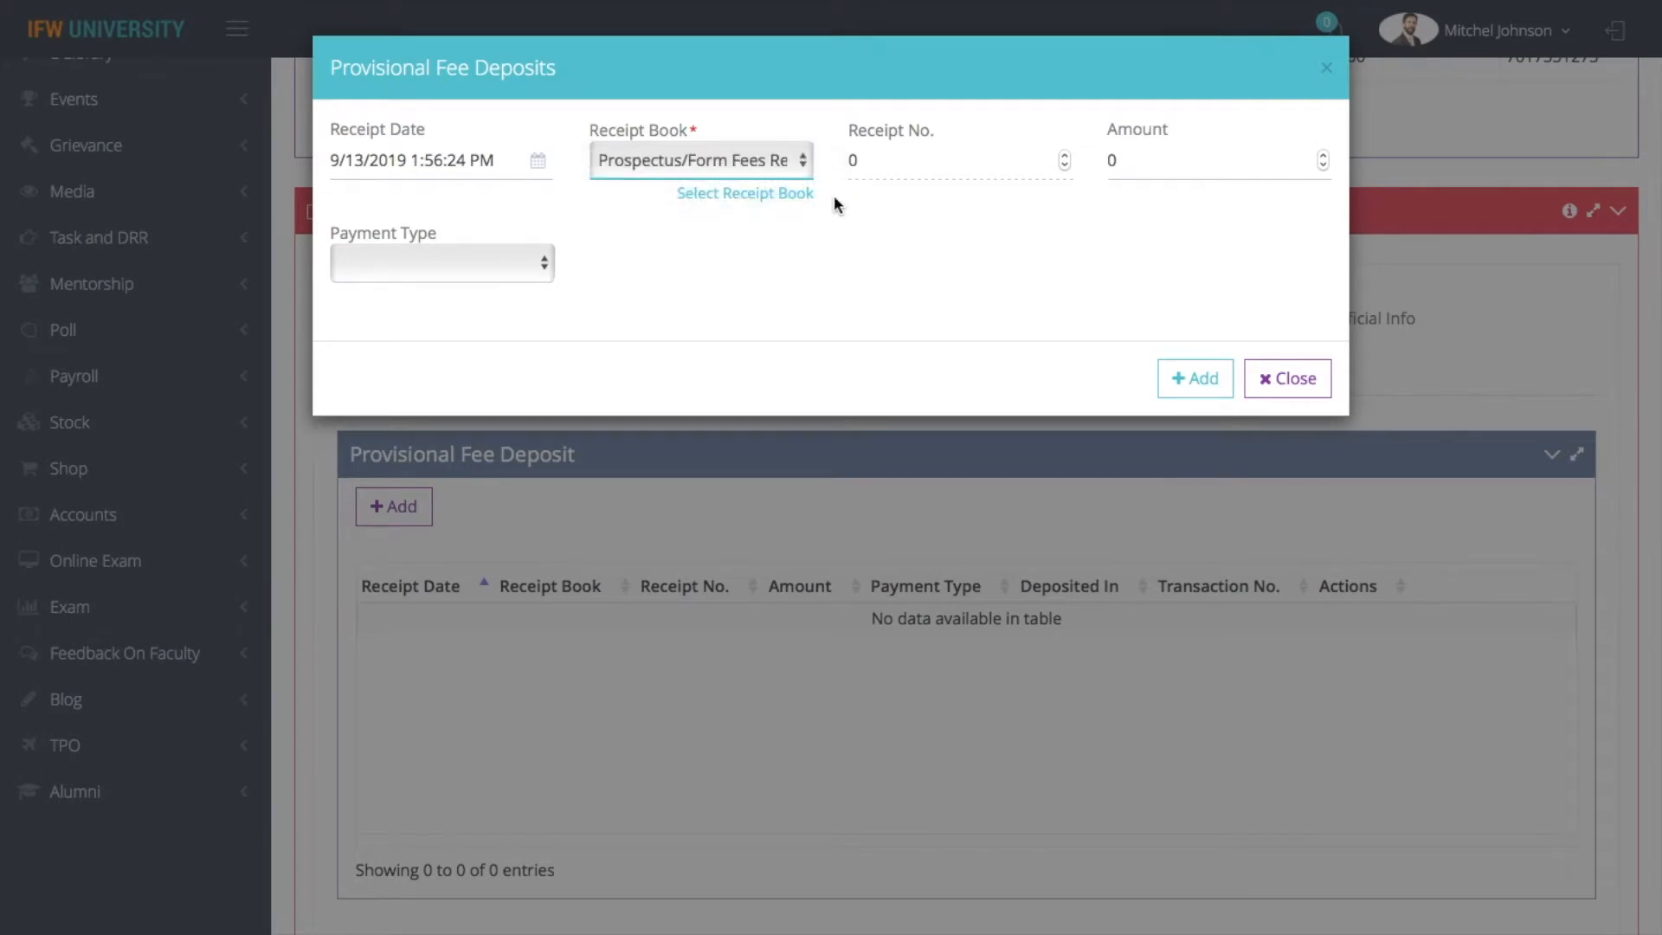
click(950, 175)
Set the provisional fee deposit amount to 500 with Cash as the payment type, and add the deposit to the enquiry
click(1192, 159)
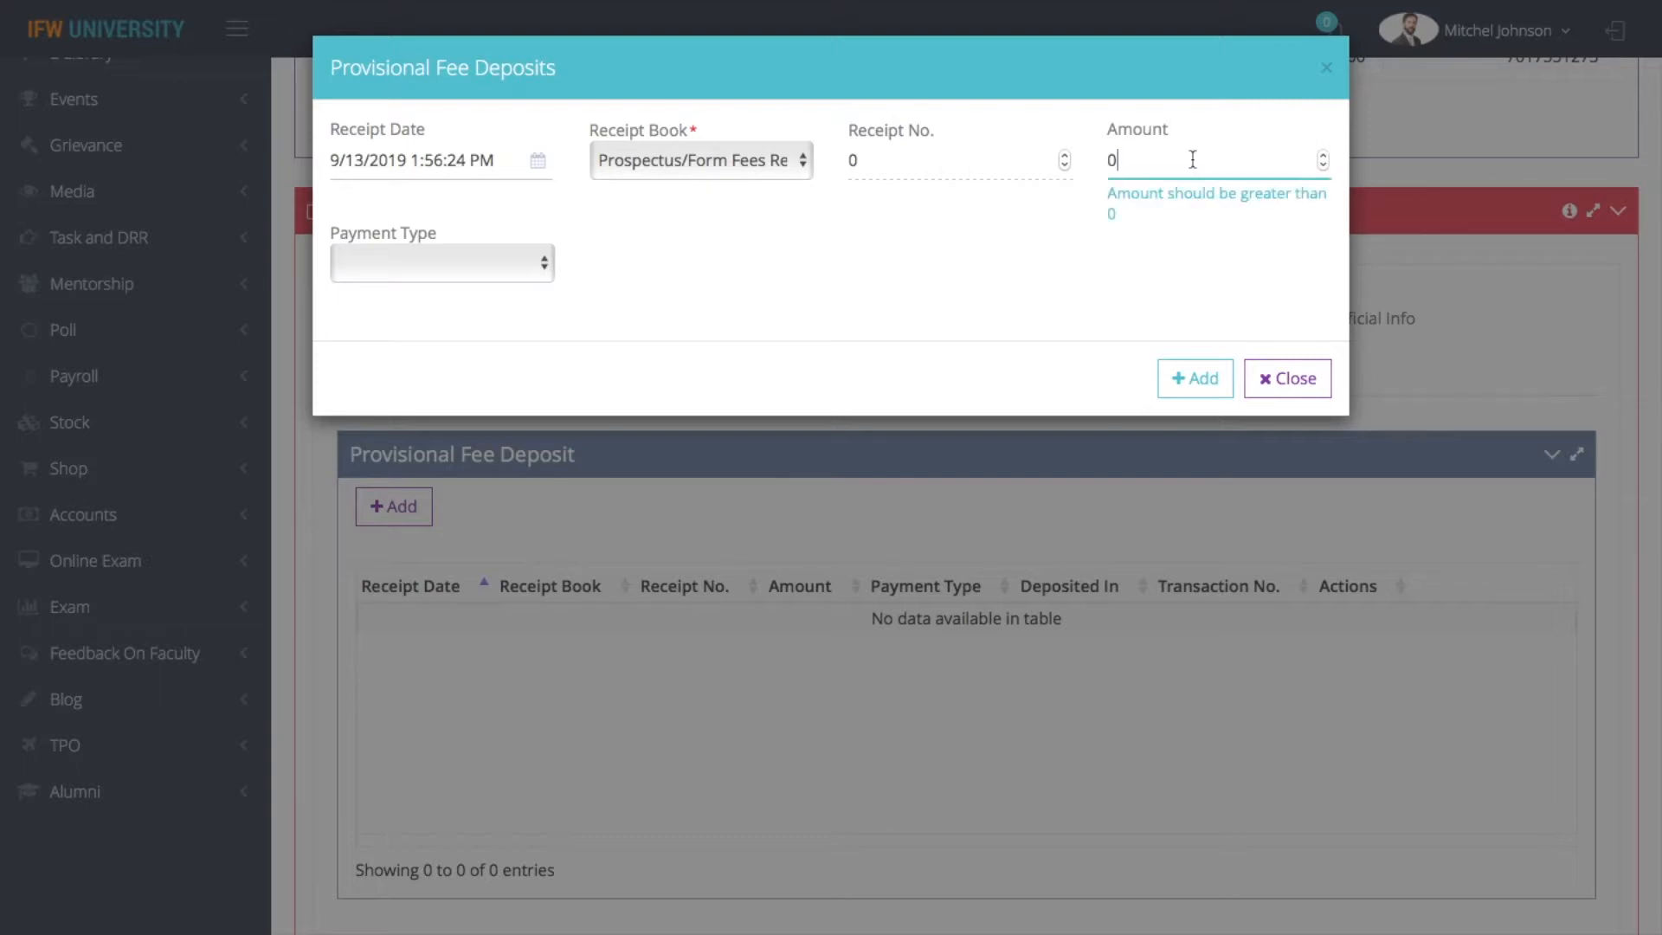
key(BackSpace)
text(500)
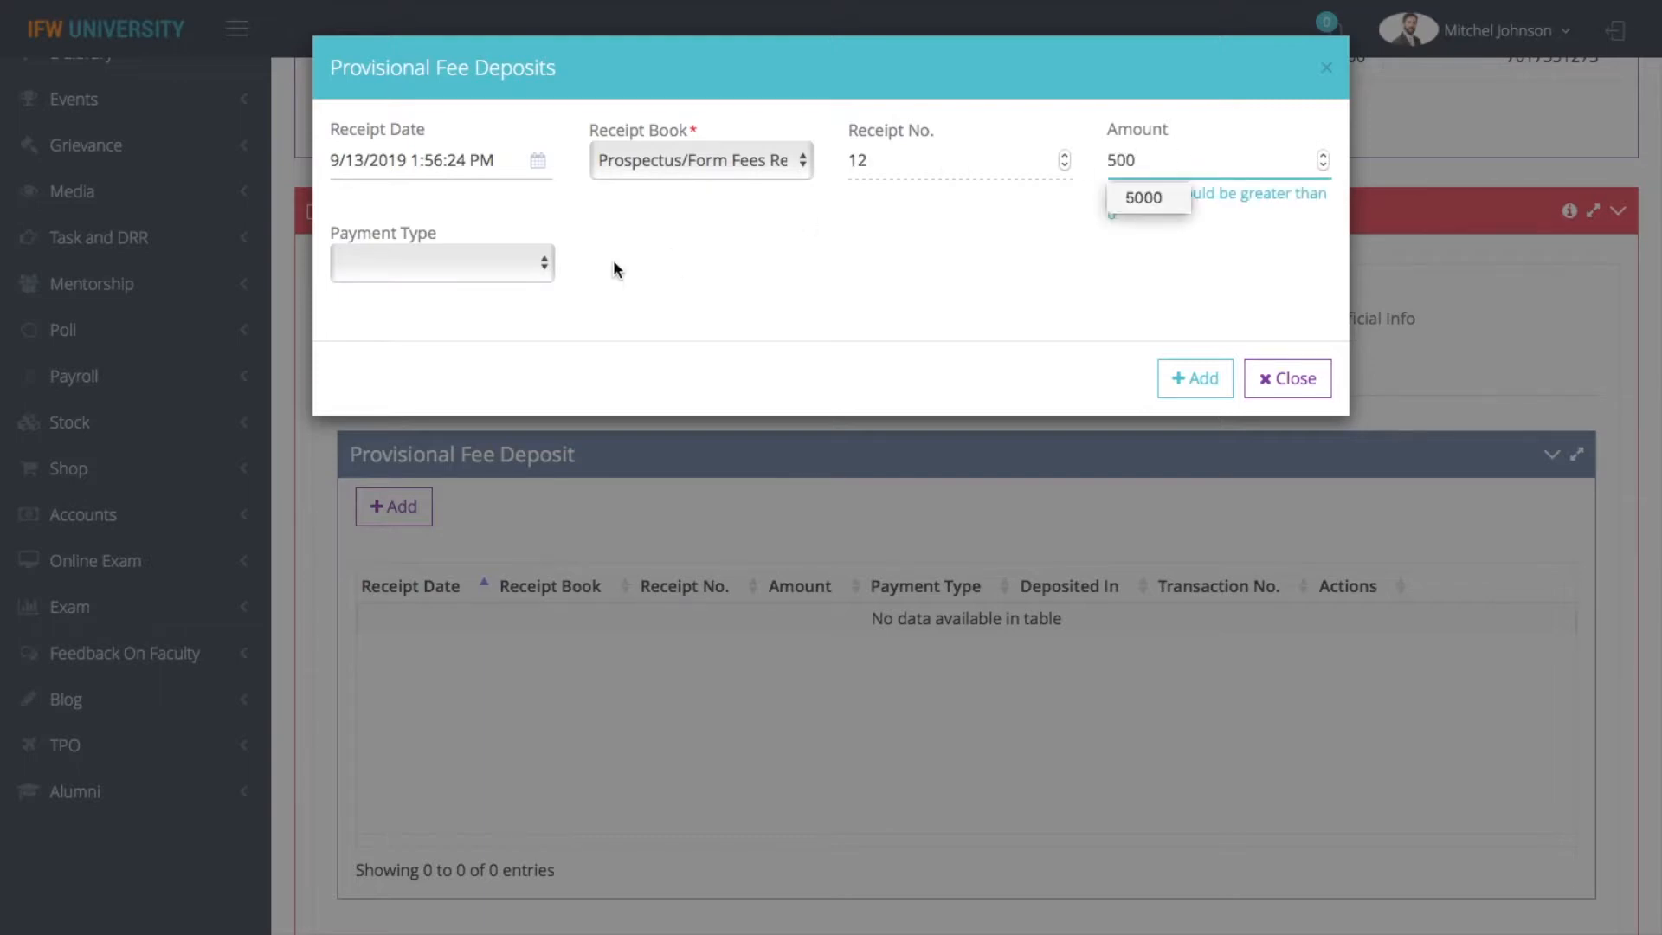
click(804, 303)
click(424, 261)
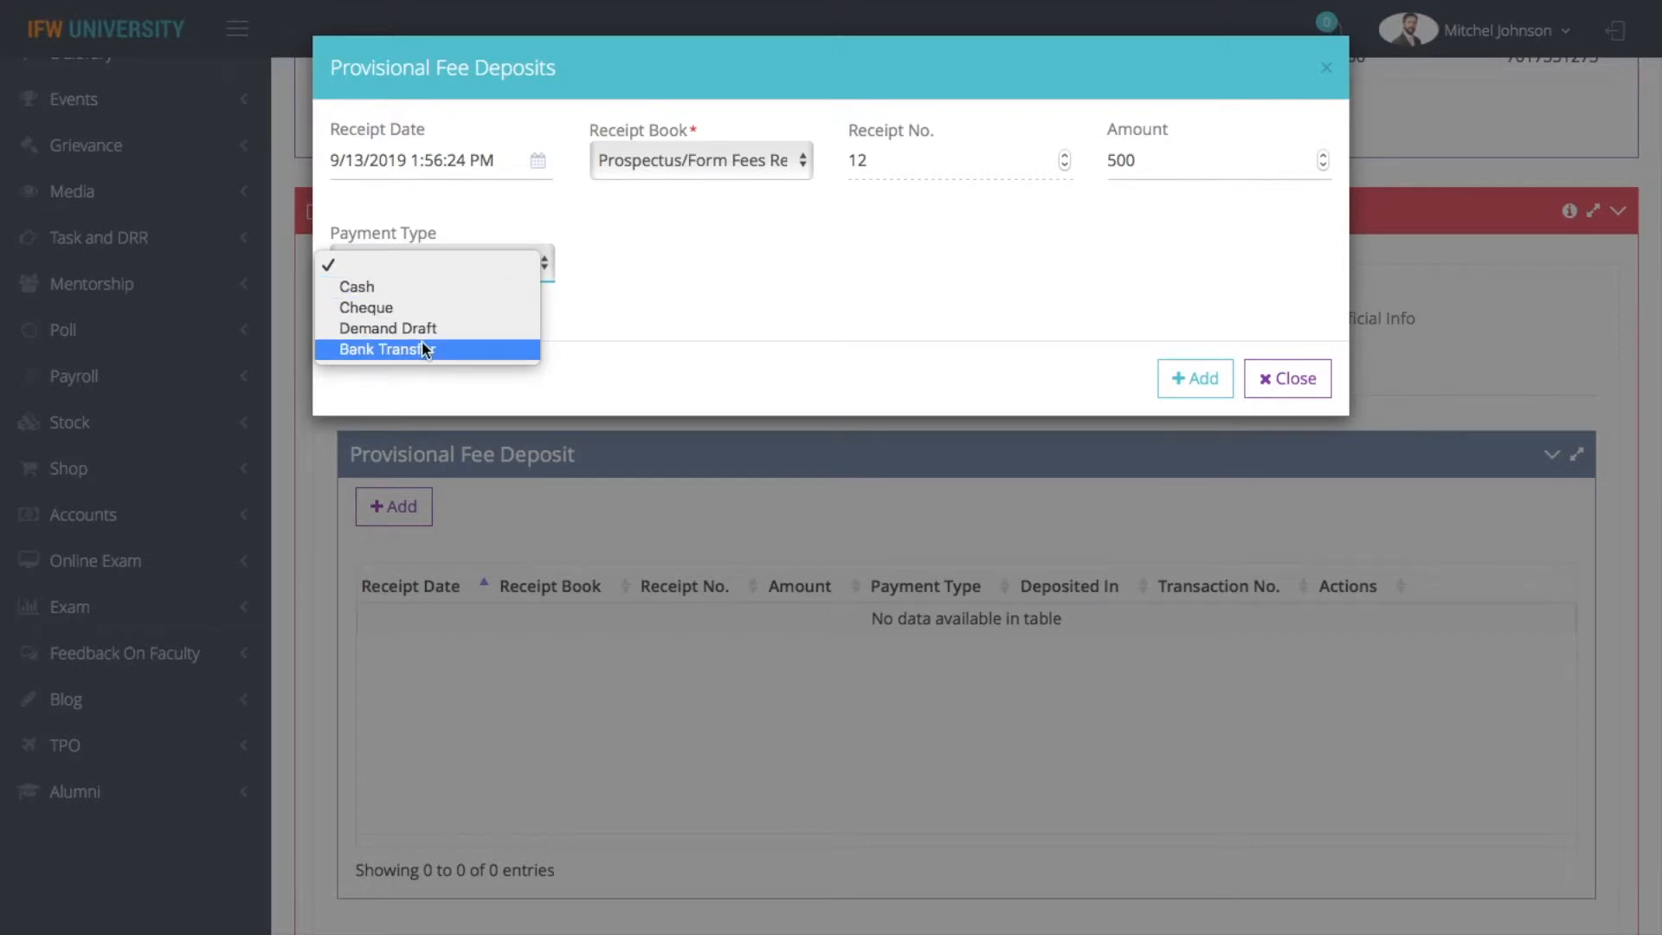
click(412, 292)
click(1205, 378)
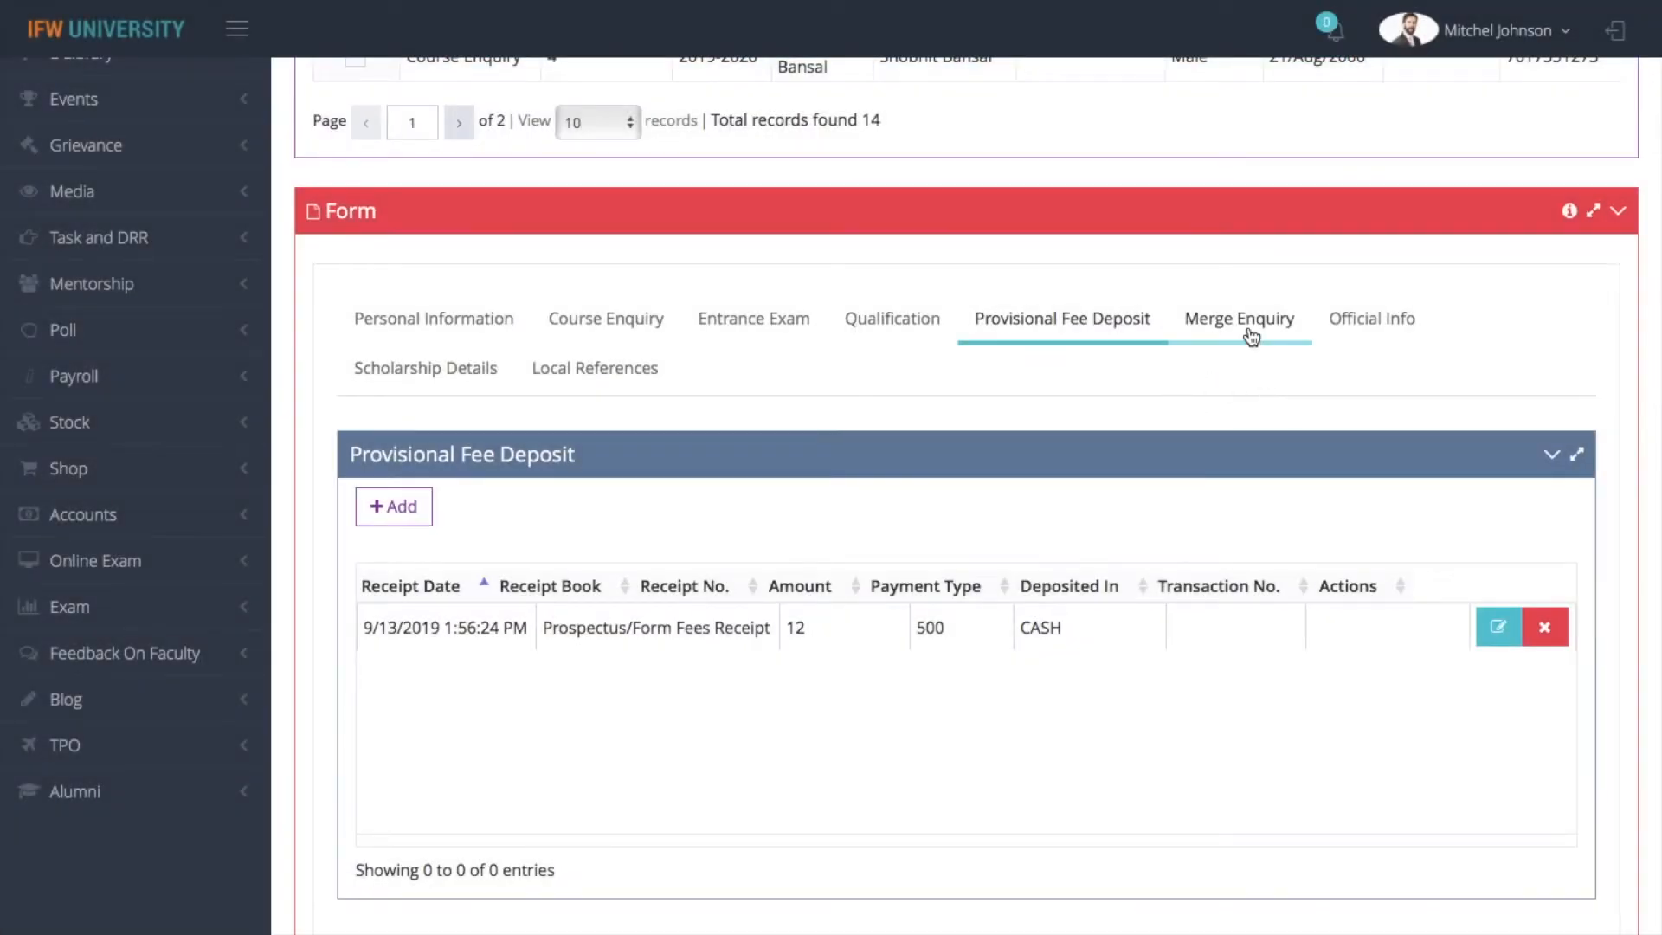
Review the enquiry's Merge Enquiry and Official Info sections, including the available media types
click(1192, 318)
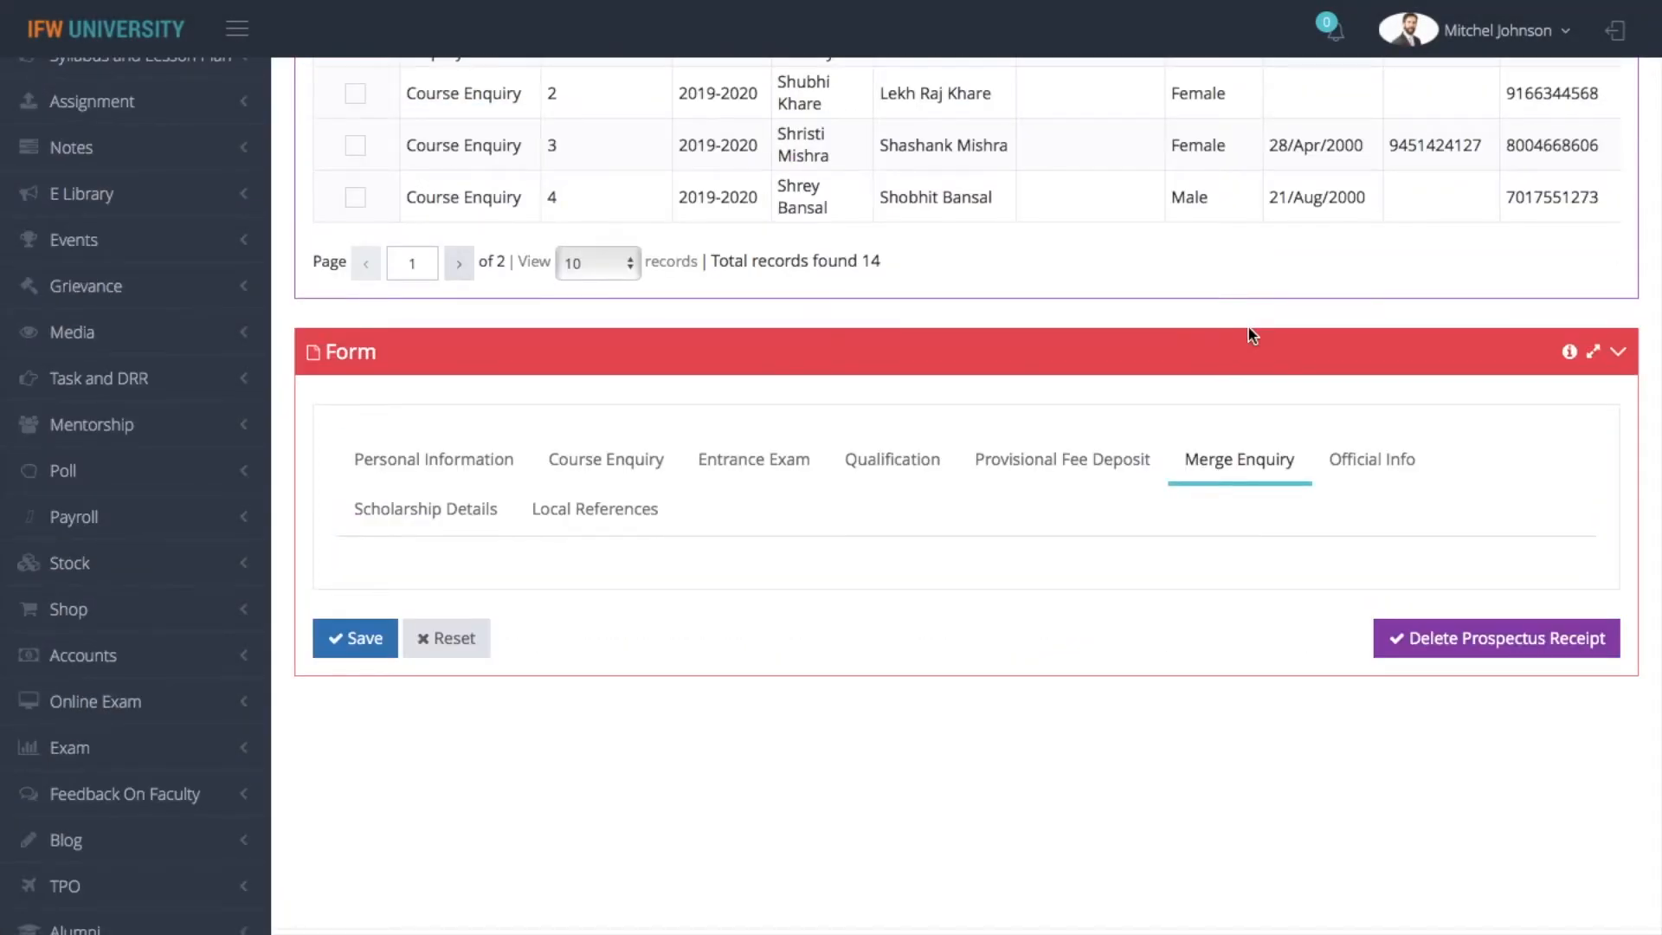
click(1374, 459)
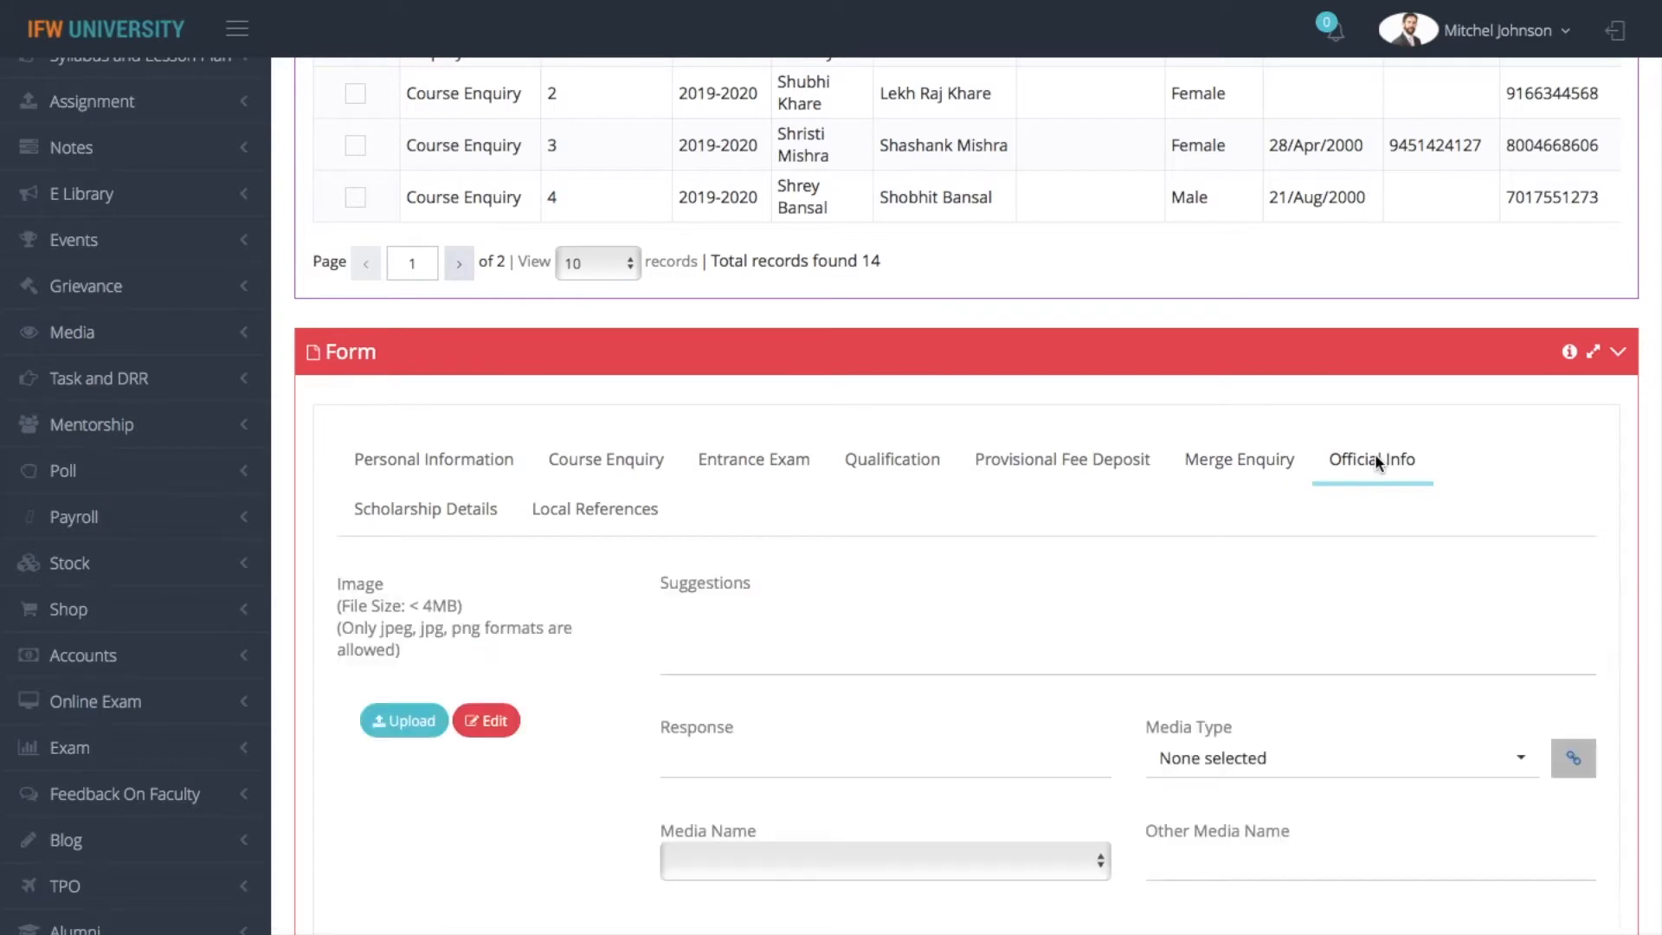
click(1358, 607)
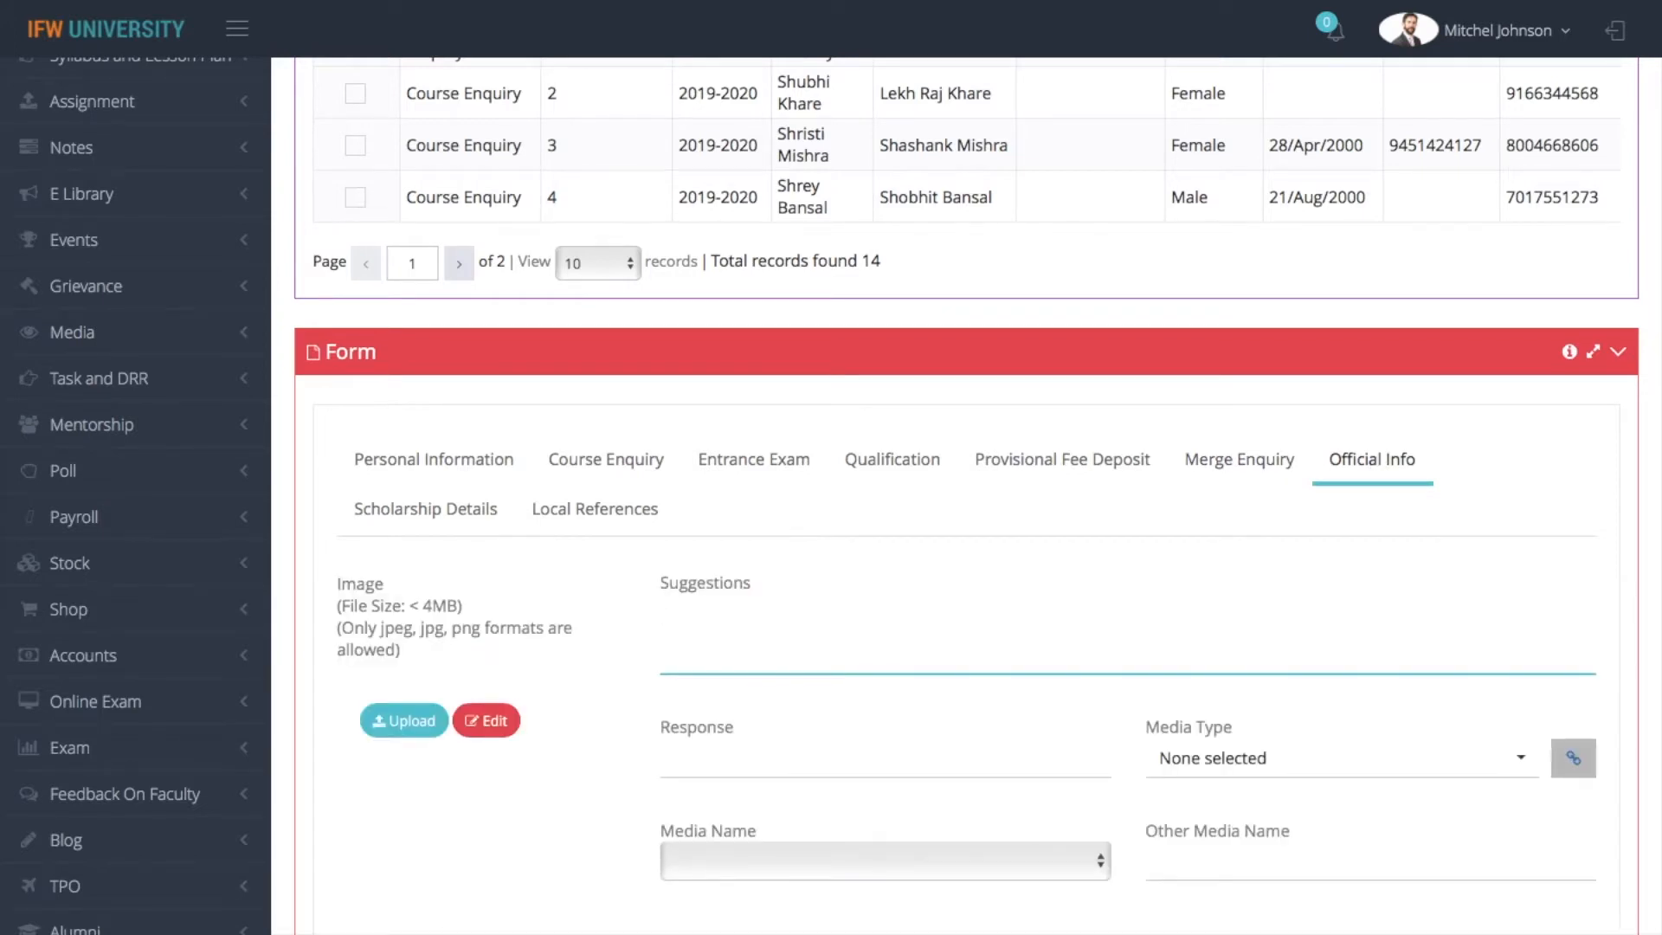
click(1321, 764)
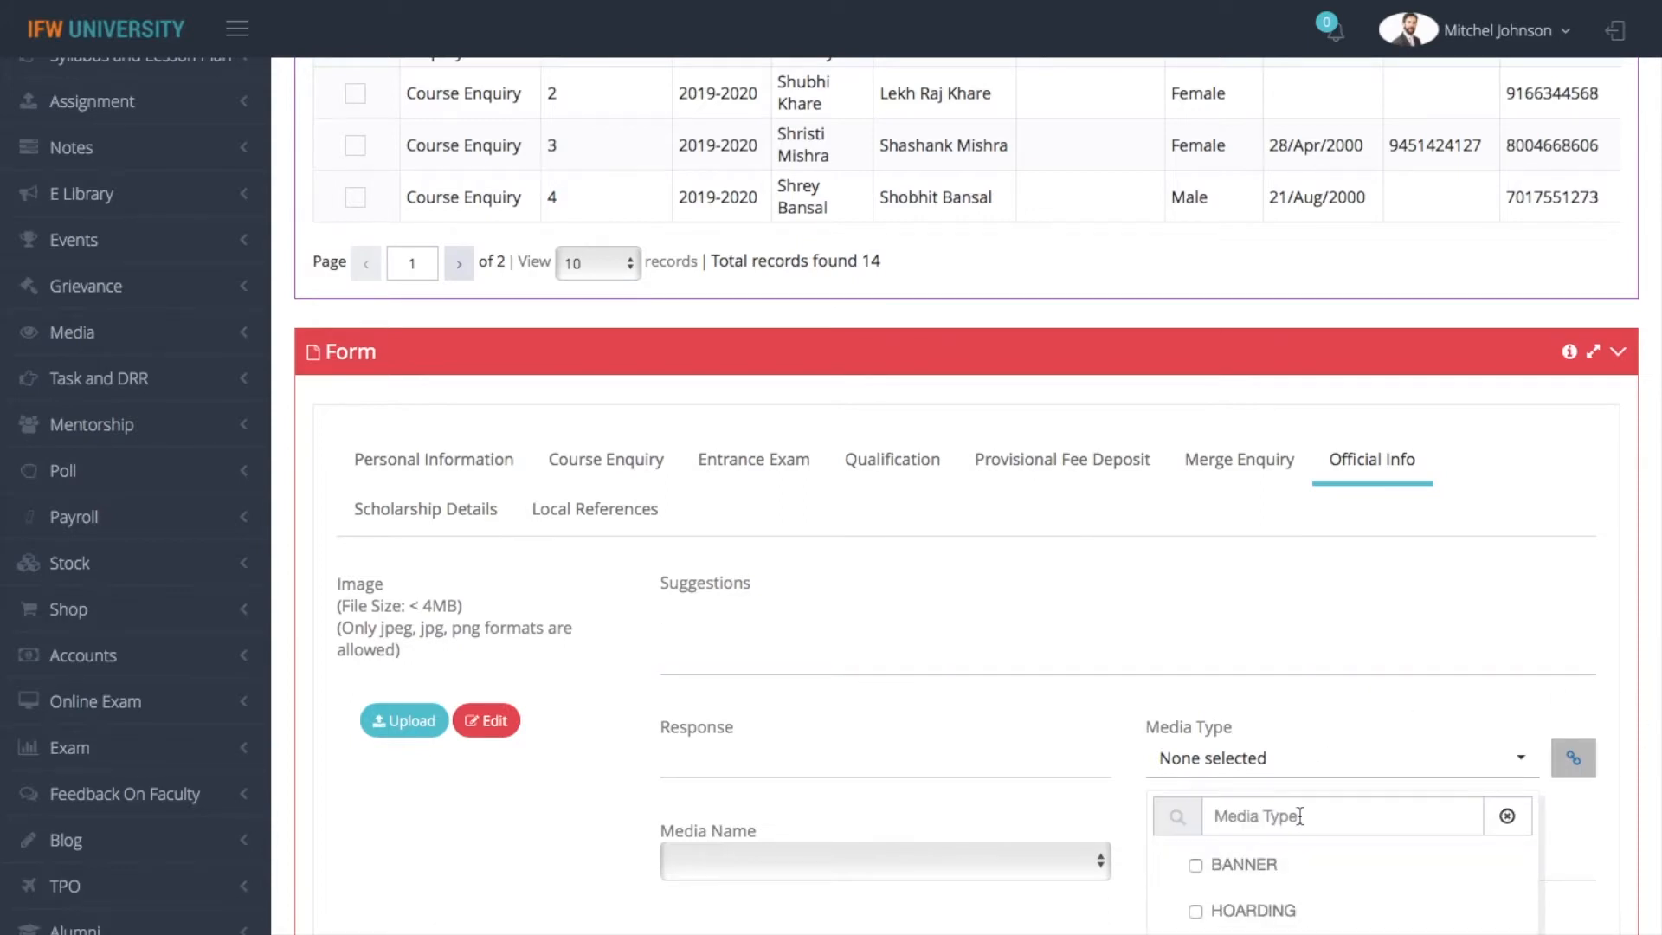
click(1331, 708)
scroll(1331, 708, down, 2)
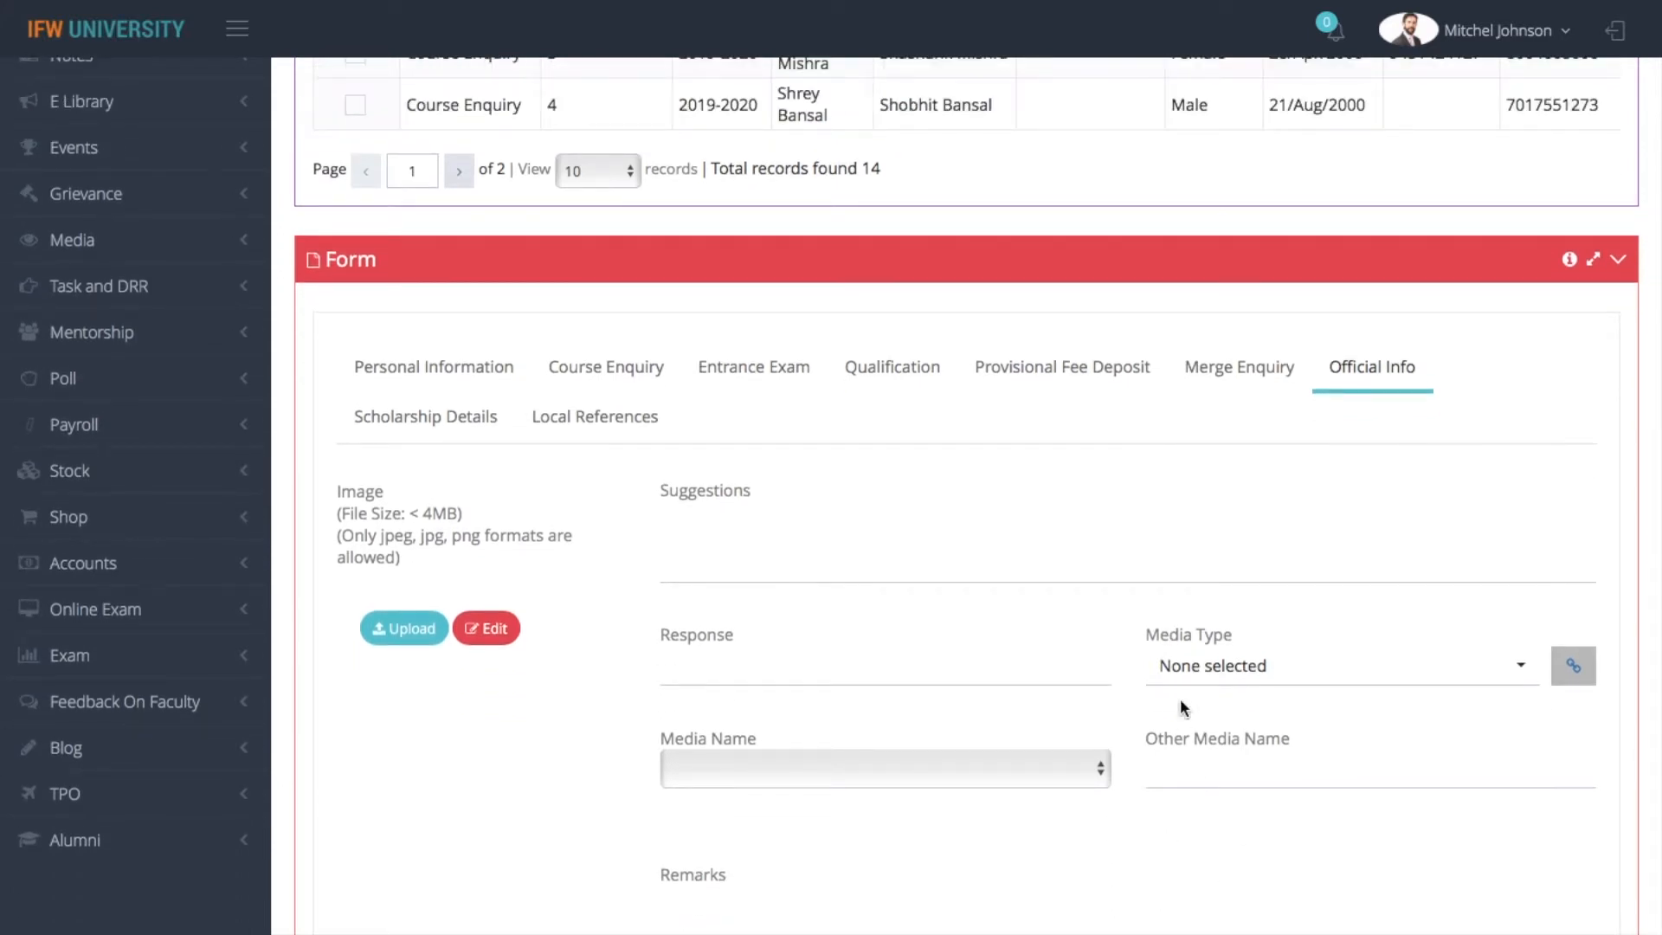
Review the scholarship, loan and fee exemption options in the enquiry's Scholarship Details
click(455, 418)
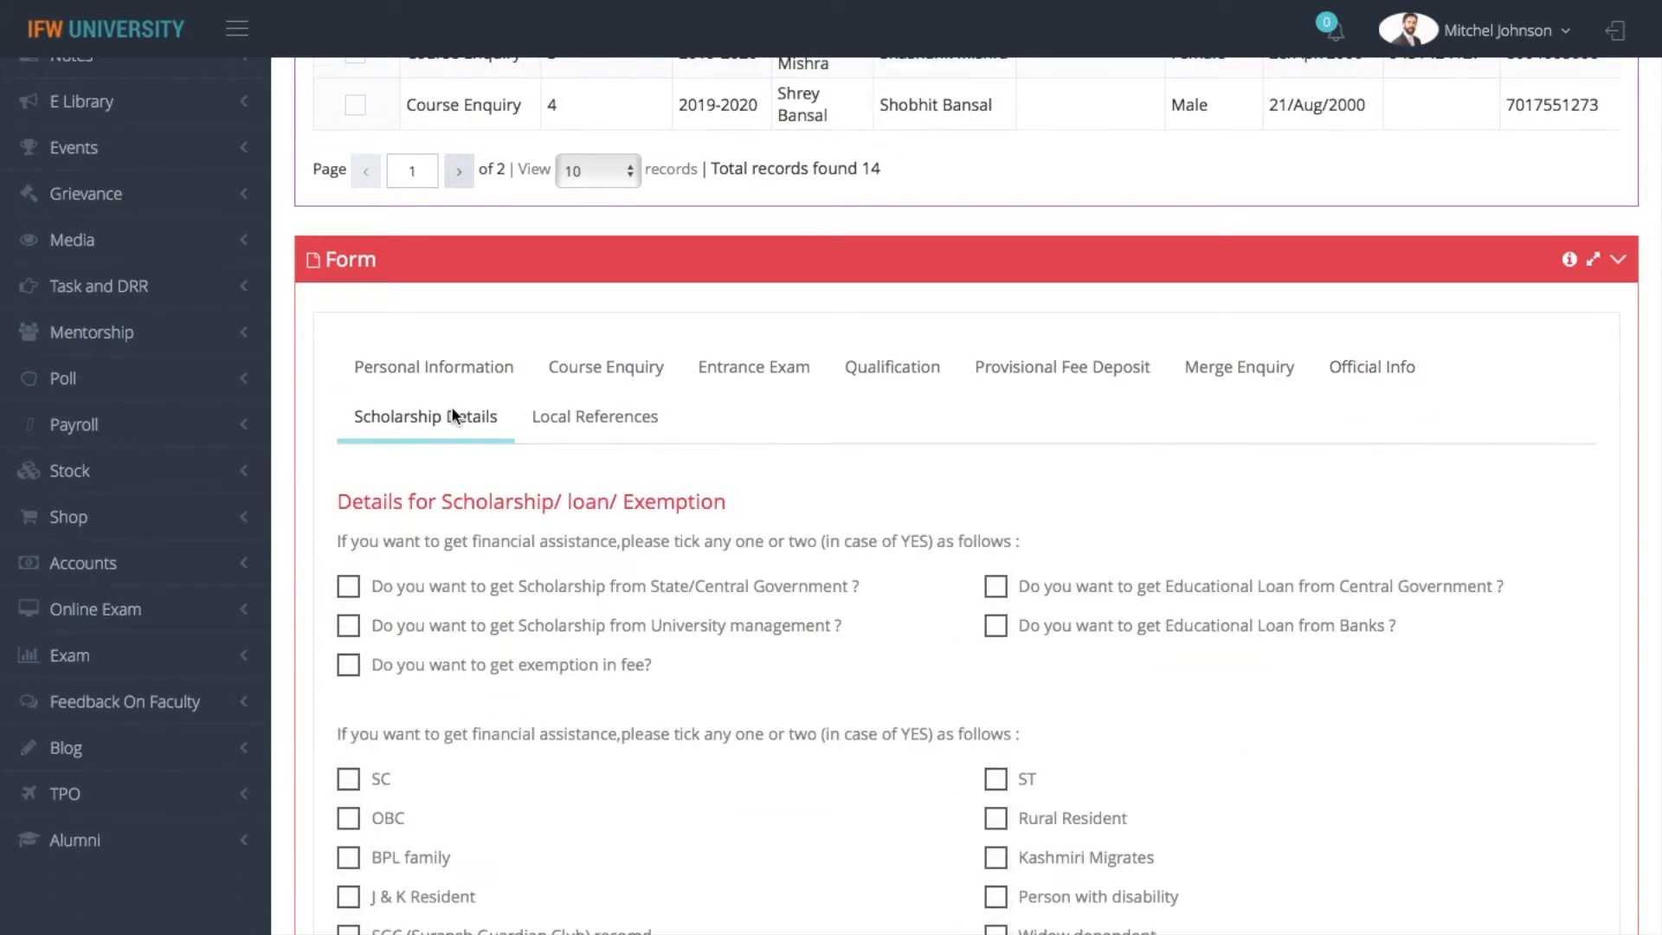
scroll(966, 496, down, 6)
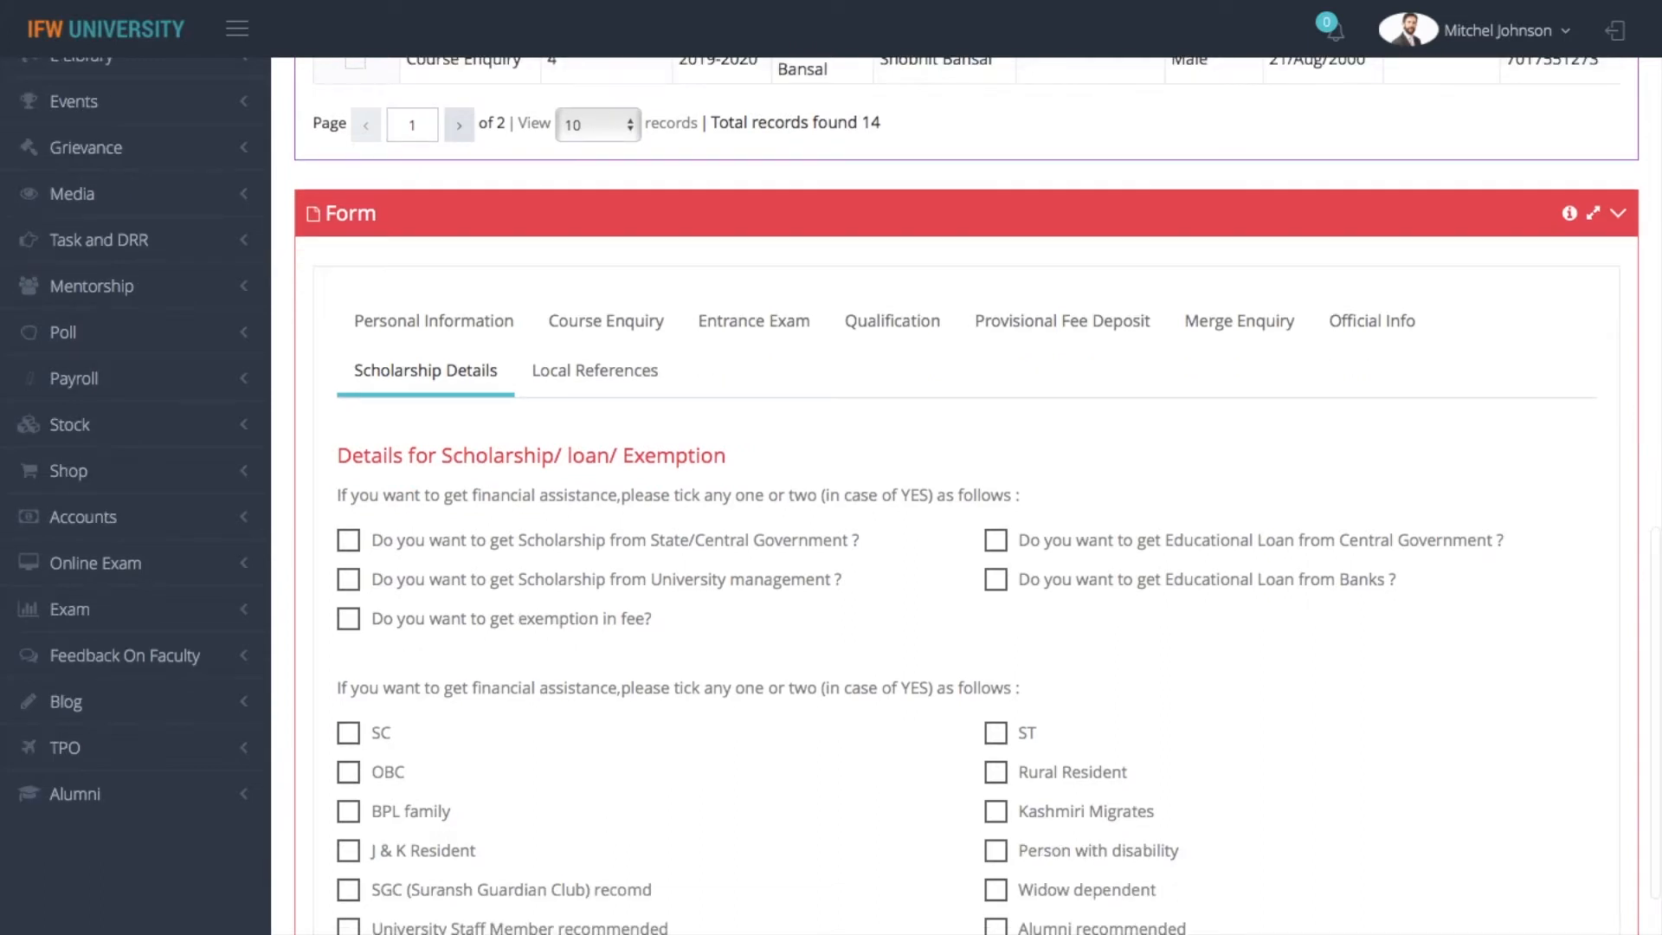
scroll(966, 496, up, 4)
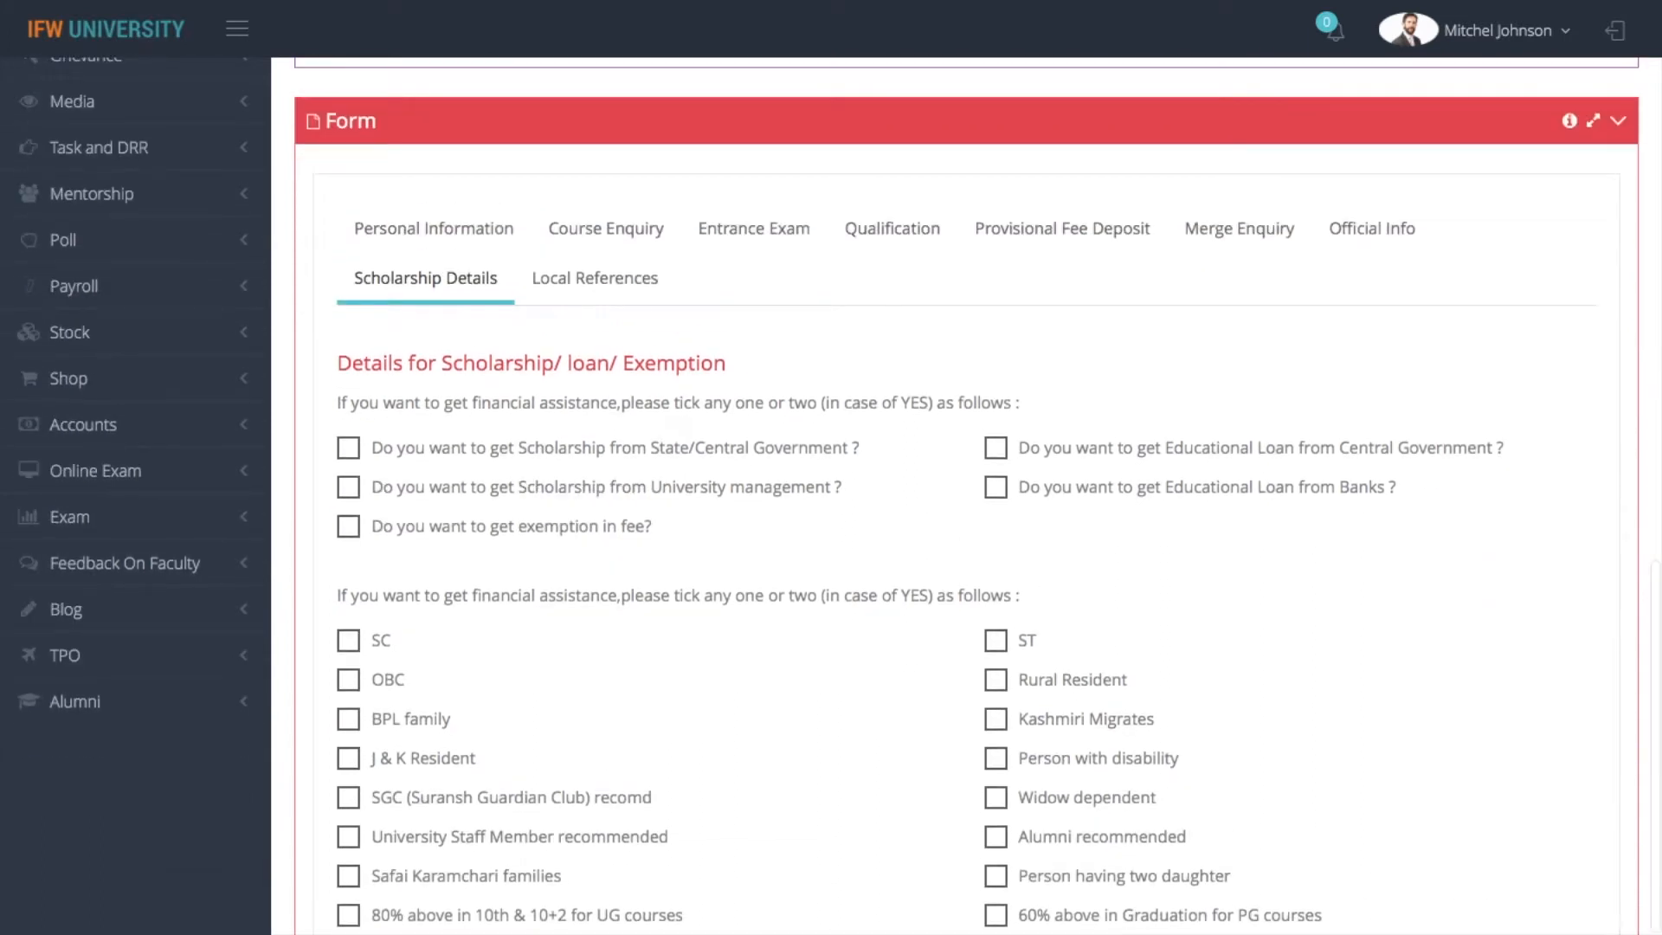
scroll(839, 496, down, 1)
scroll(839, 496, up, 1)
Start a local reference person entry with Gaurdian as the name, and save the enquiry
click(635, 285)
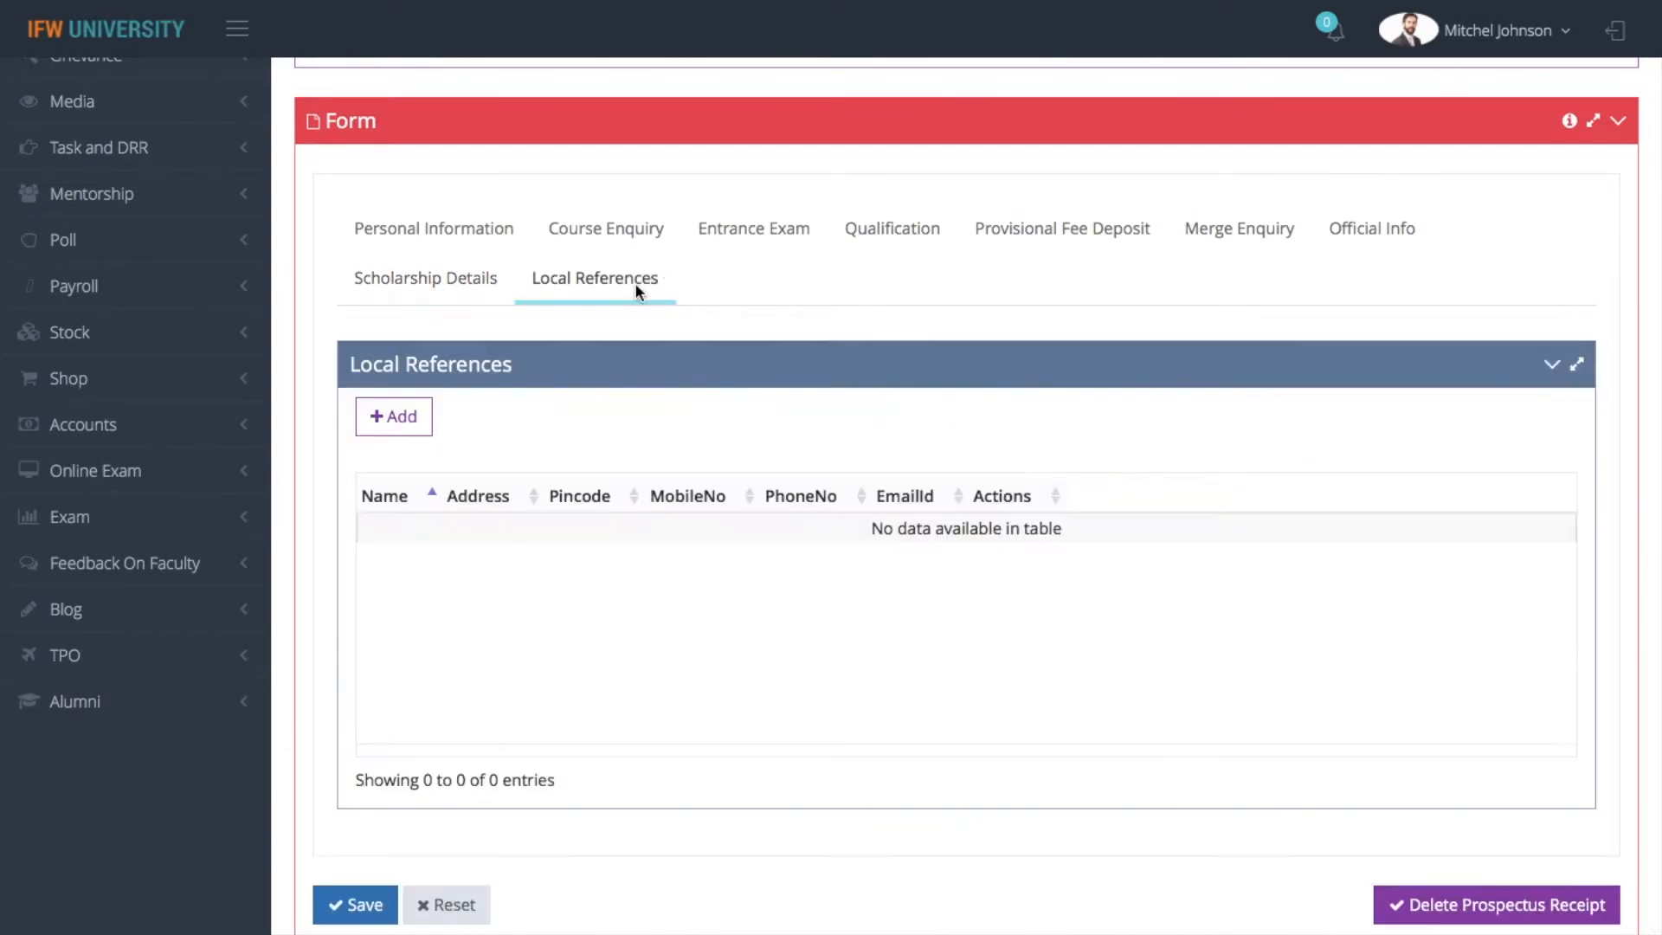
click(417, 424)
click(470, 166)
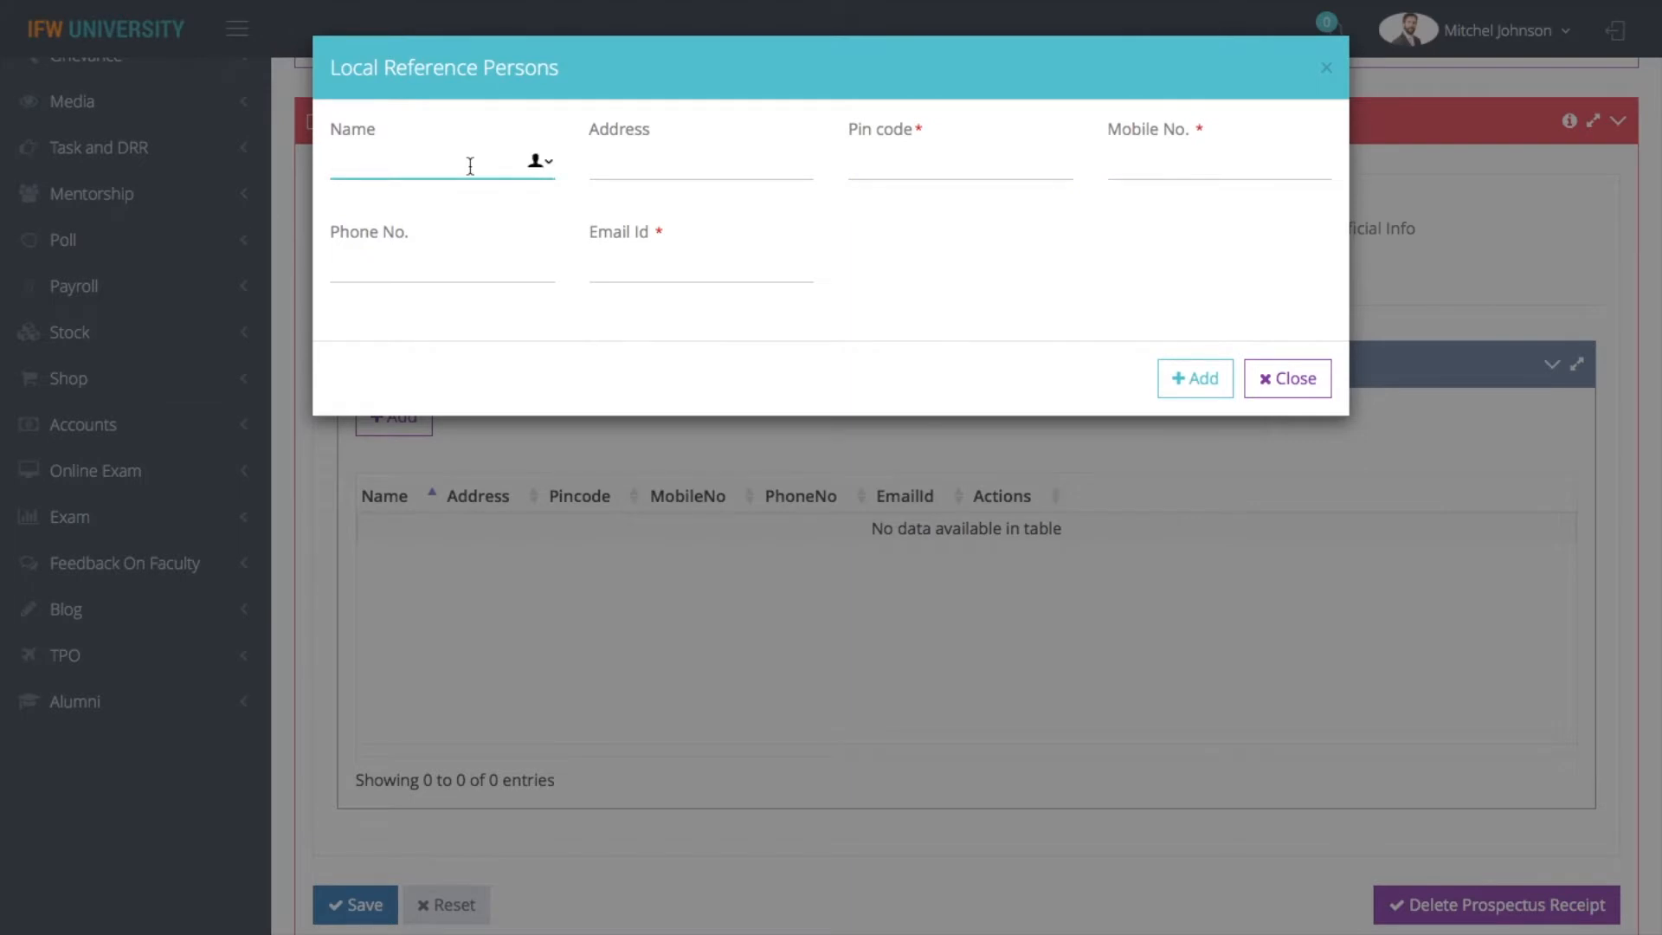
text(Gaurdian)
click(347, 900)
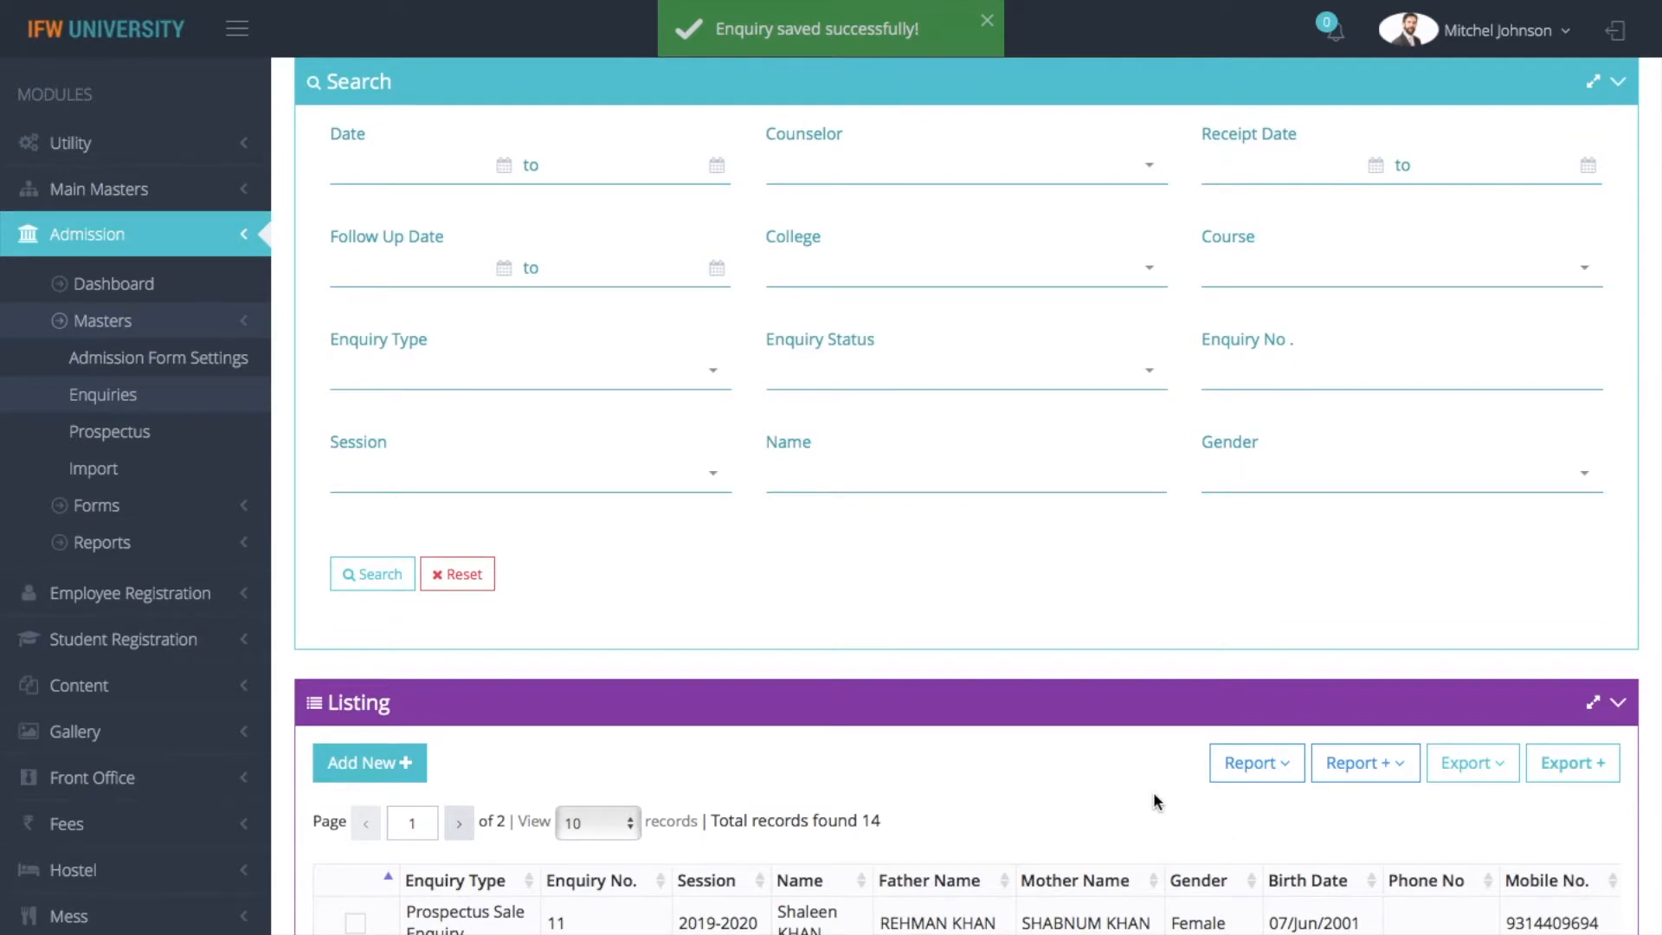
Search the enquiries by the applicant's first name and check the listing
scroll(1153, 794, down, 1)
scroll(1154, 795, up, 1)
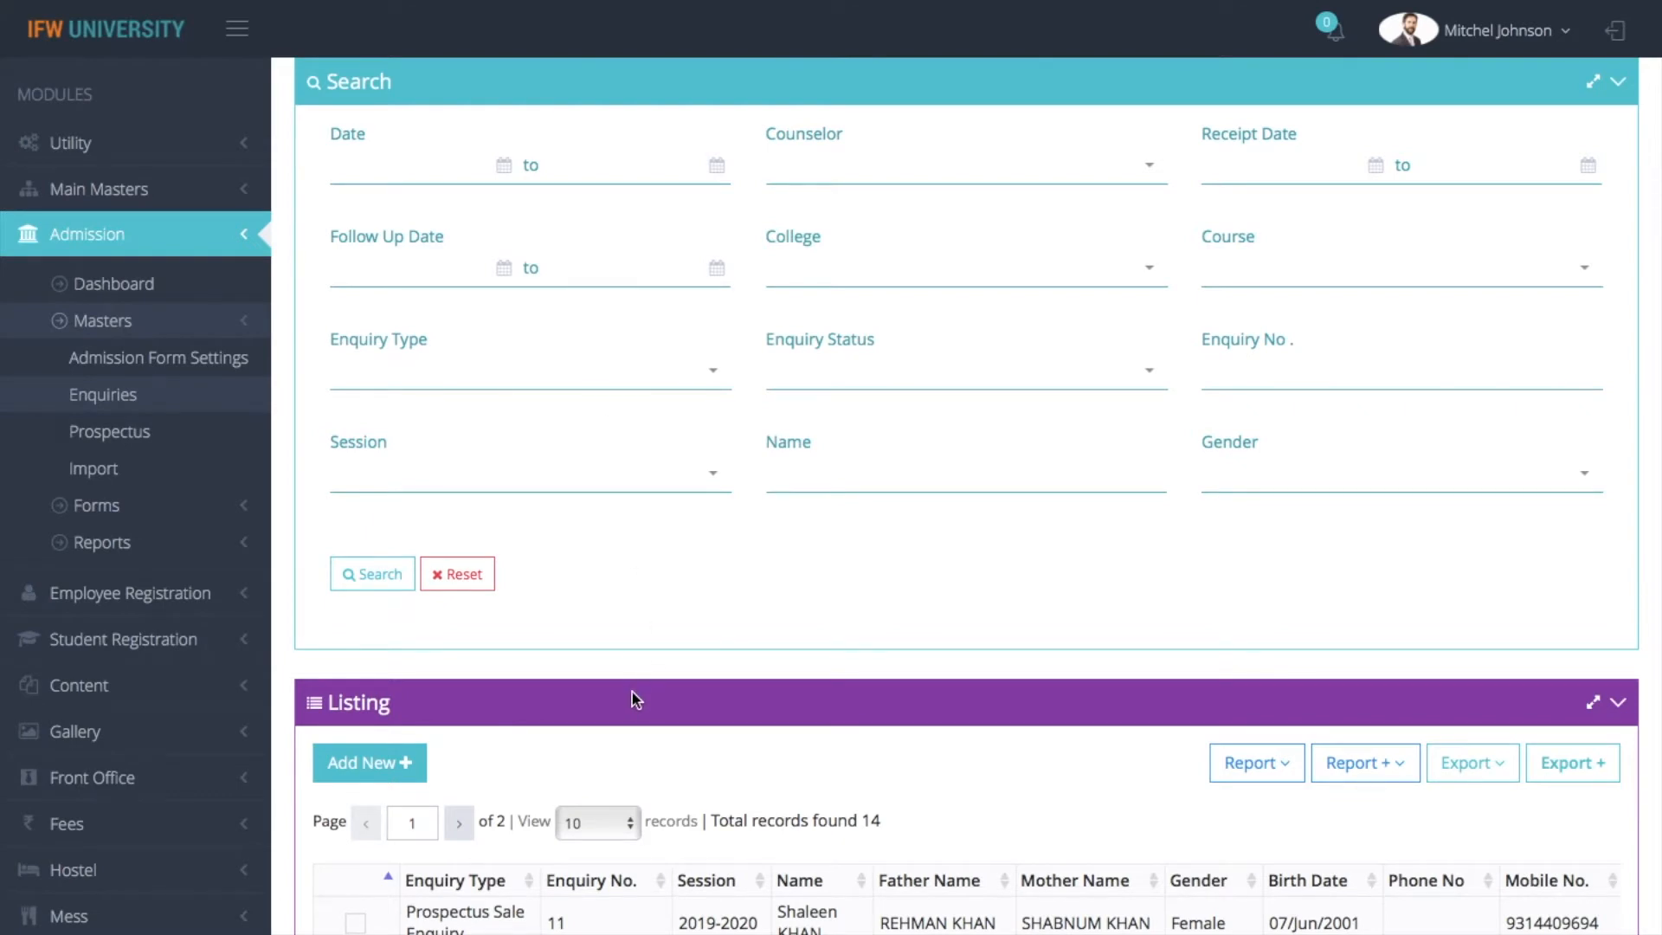
scroll(632, 692, down, 1)
scroll(632, 736, down, 2)
scroll(632, 736, up, 4)
scroll(831, 493, up, 1)
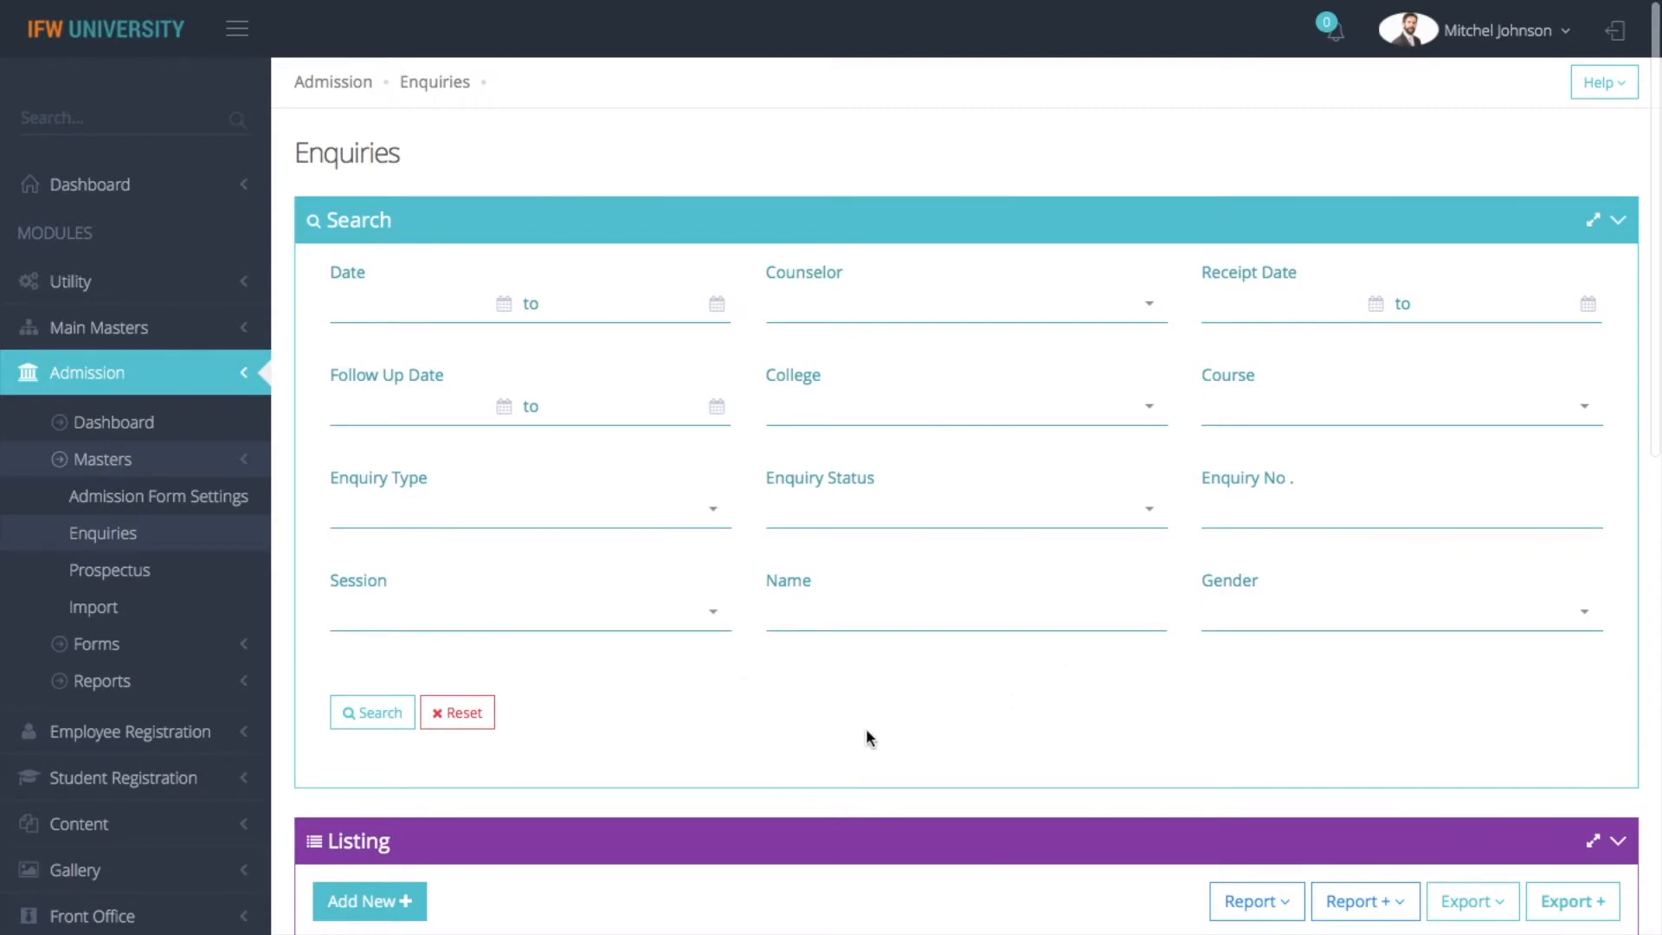
click(842, 601)
text(Jane)
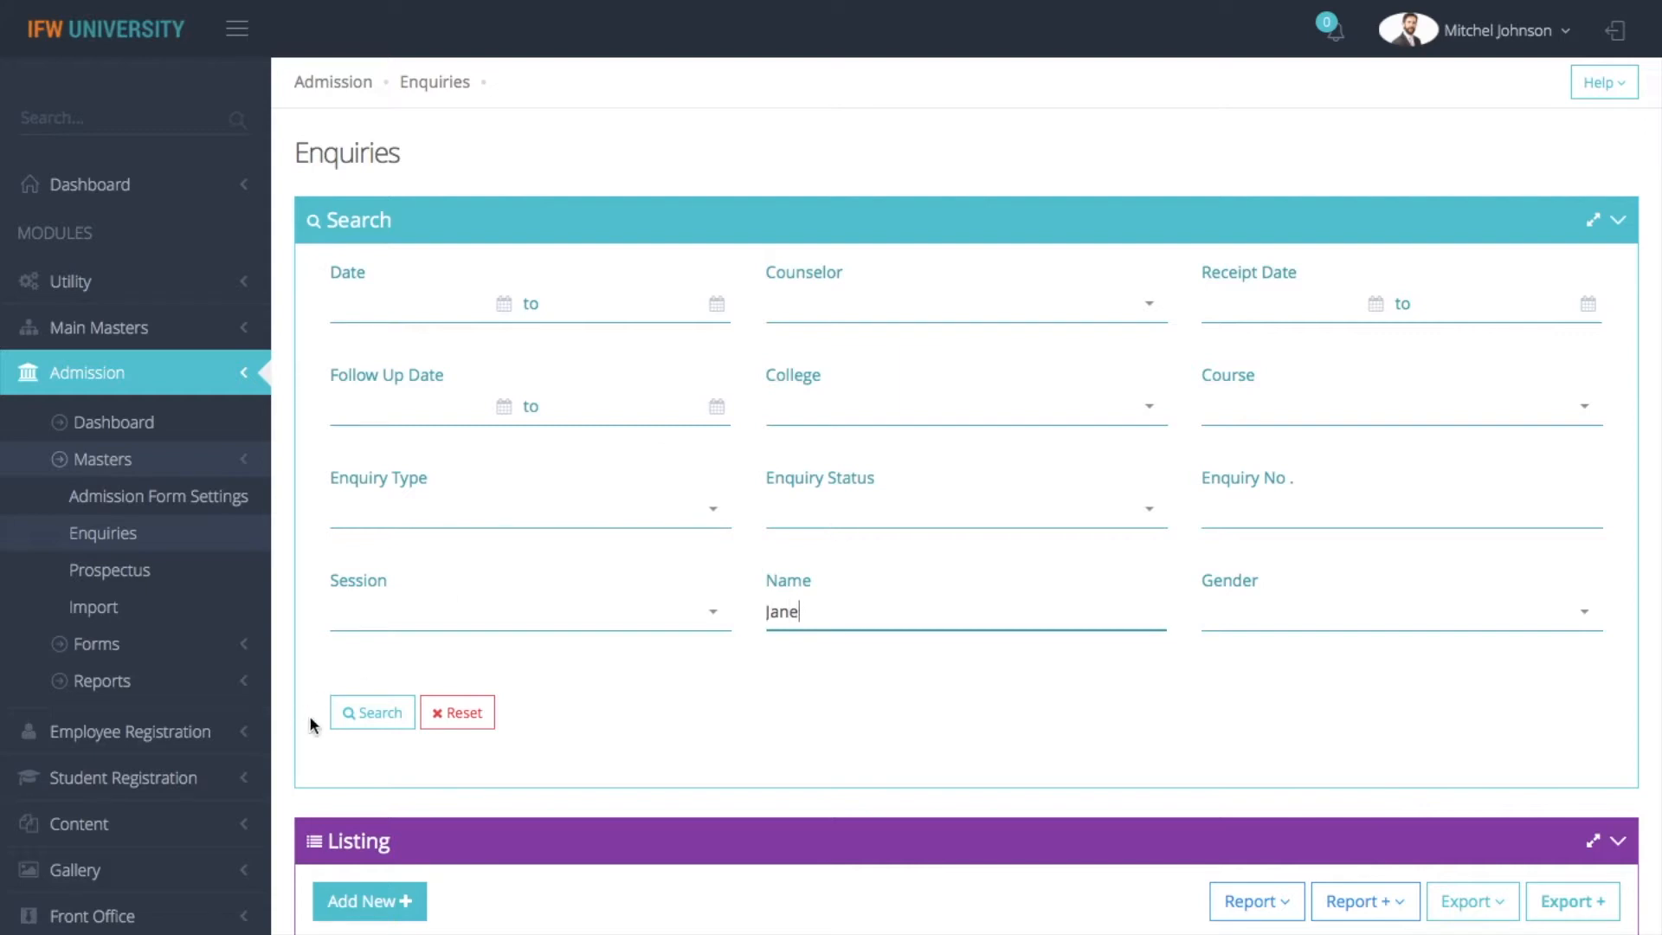
click(367, 715)
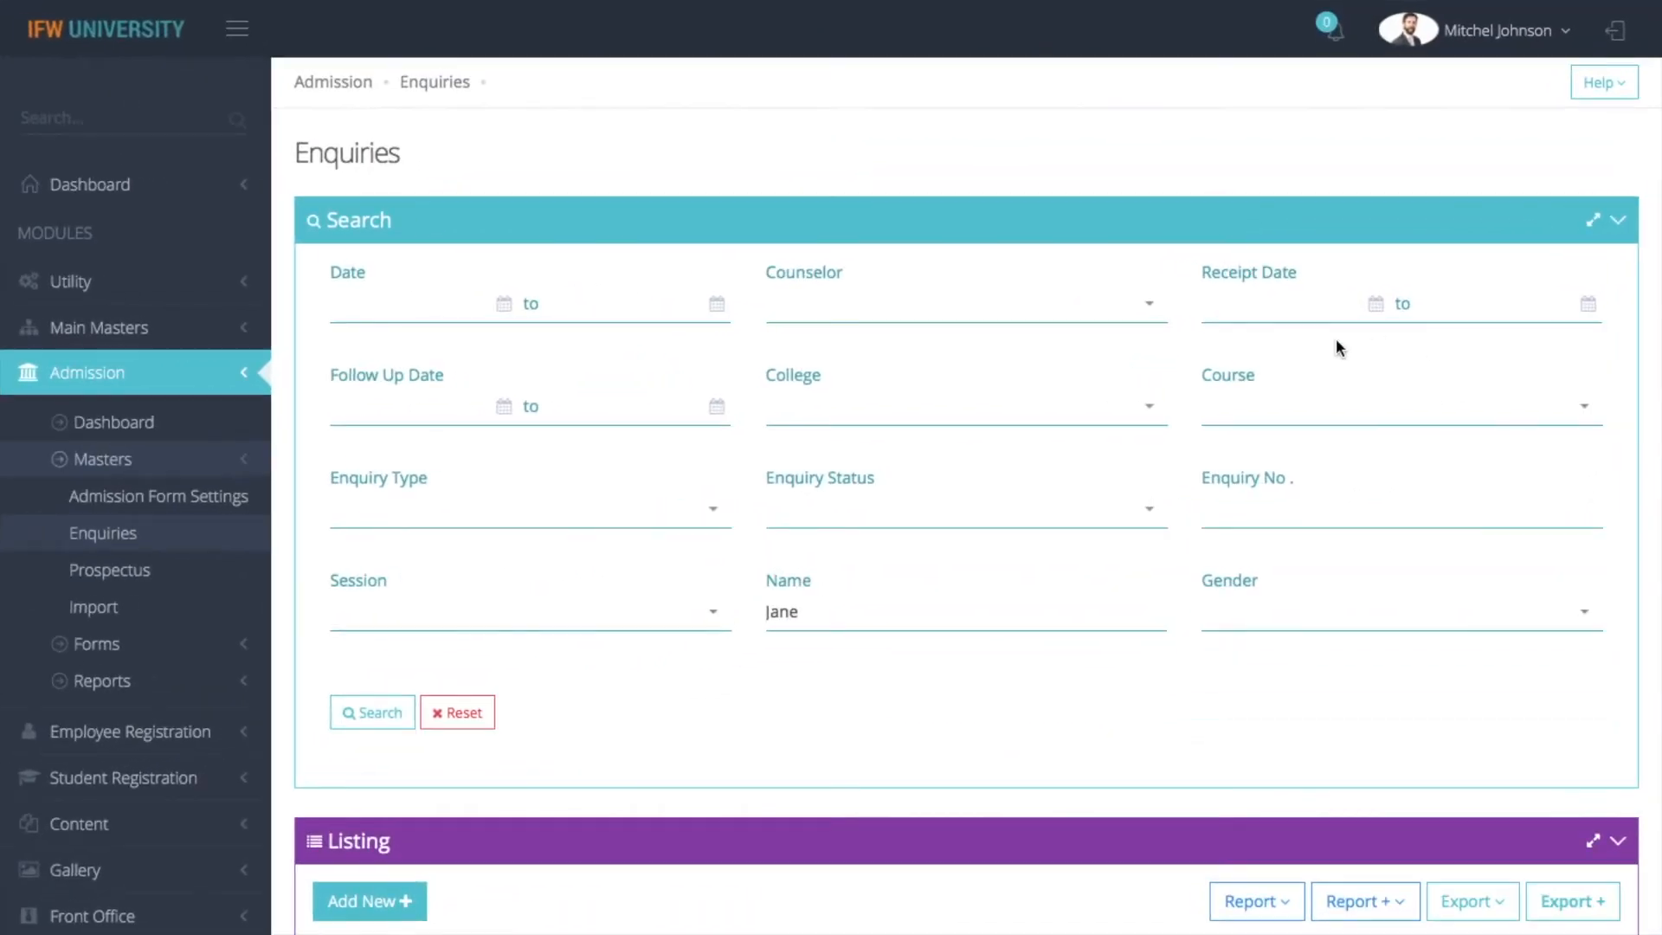
scroll(1337, 346, down, 4)
scroll(966, 496, up, 1)
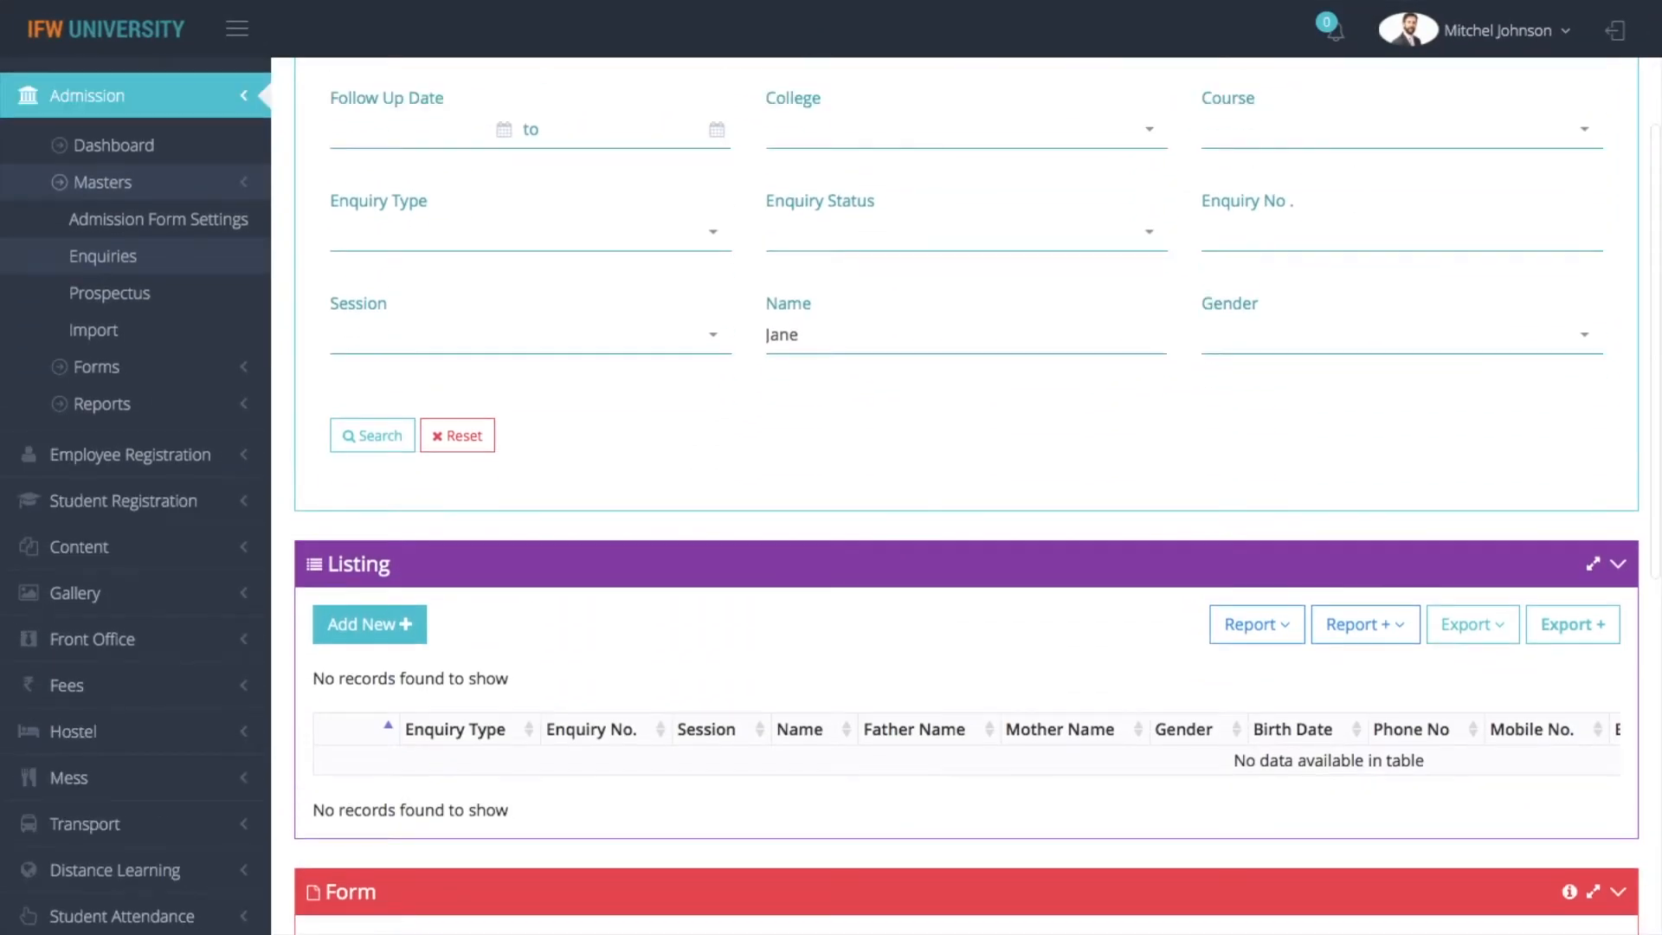
Clear the name filter and rerun the search to list all enquiries
click(894, 329)
key(BackSpace)
key(BackSpace)
key(BackSpace)
key(BackSpace)
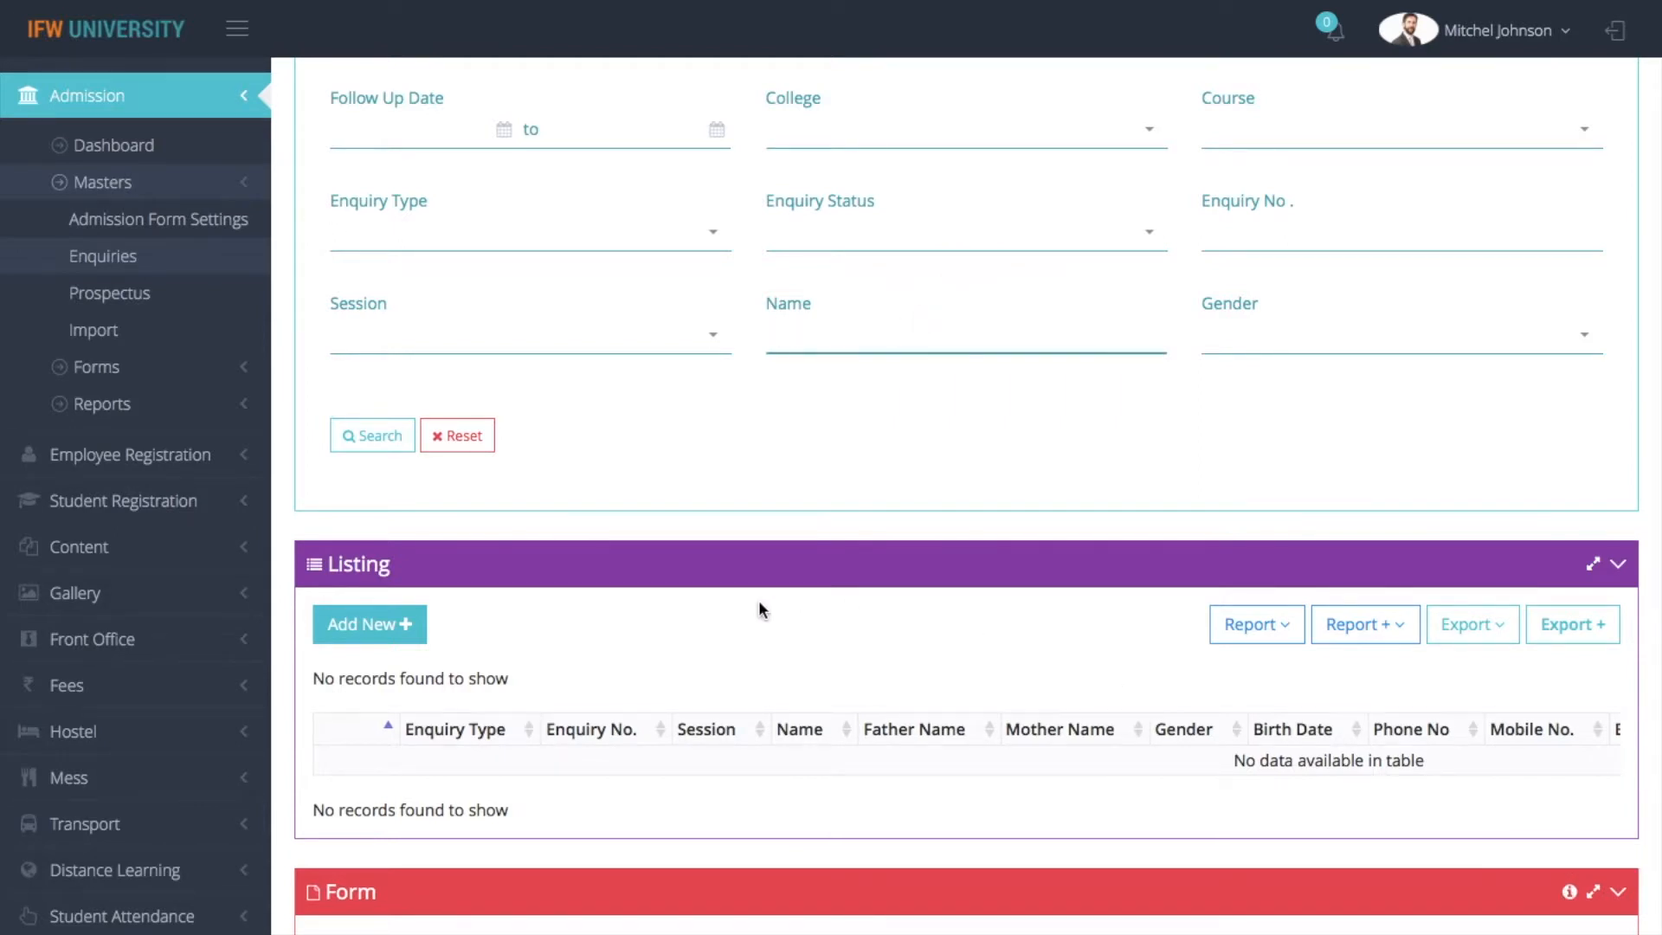
click(399, 450)
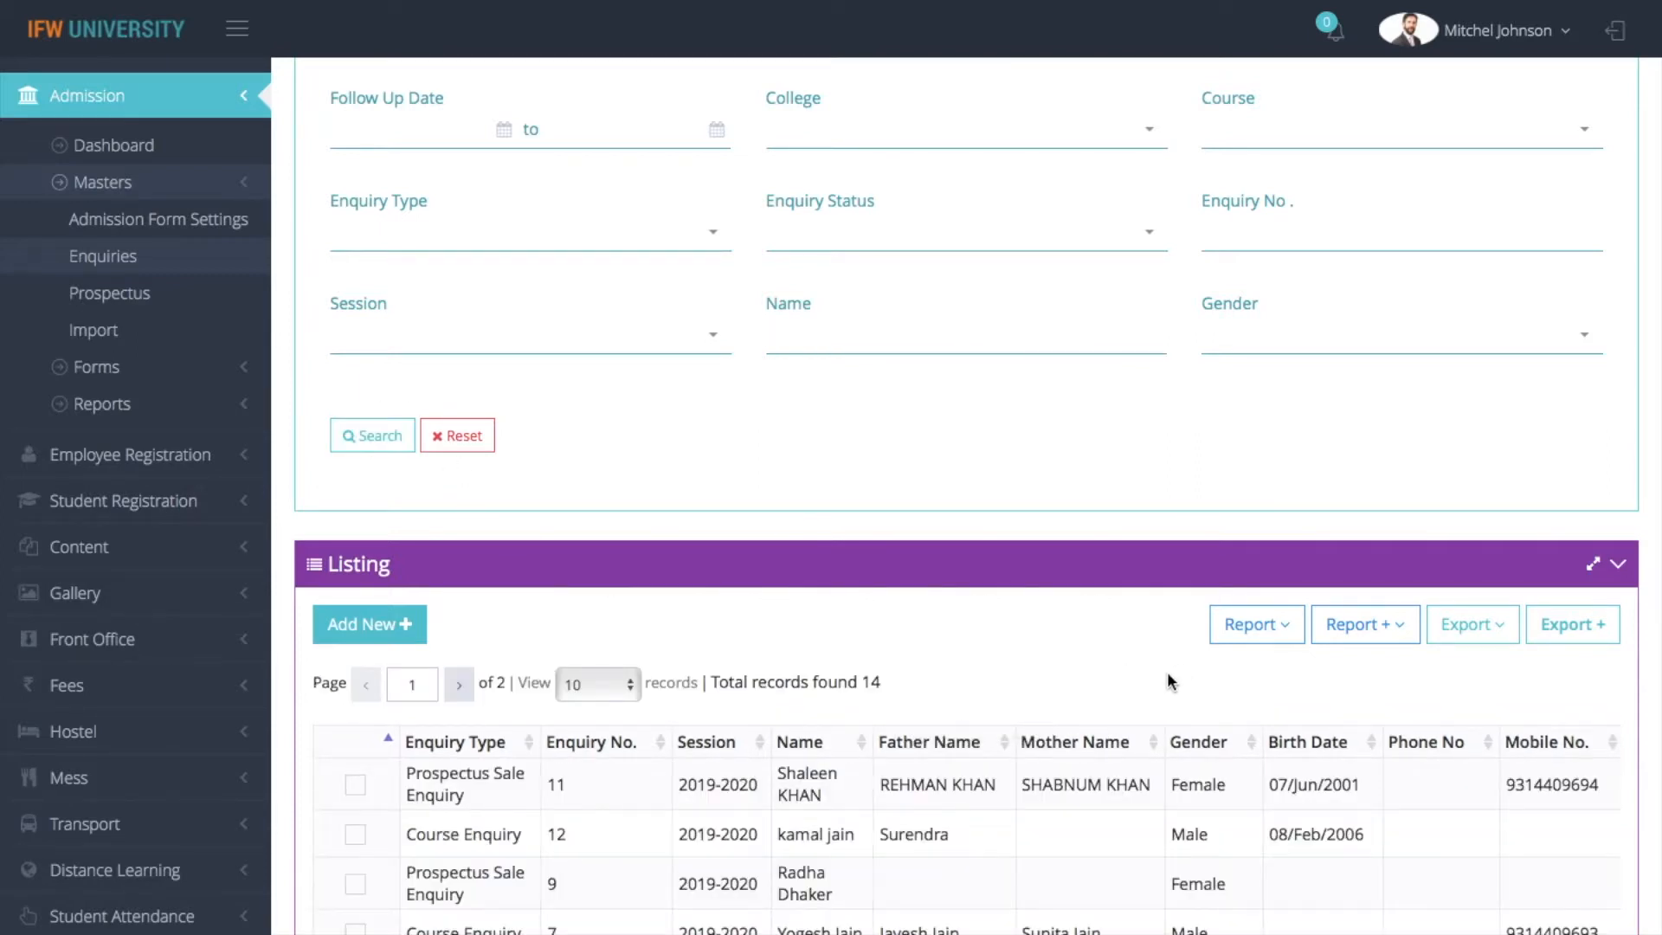
Look over the enquiry listing and the standard export formats offered for it
scroll(1157, 678, down, 5)
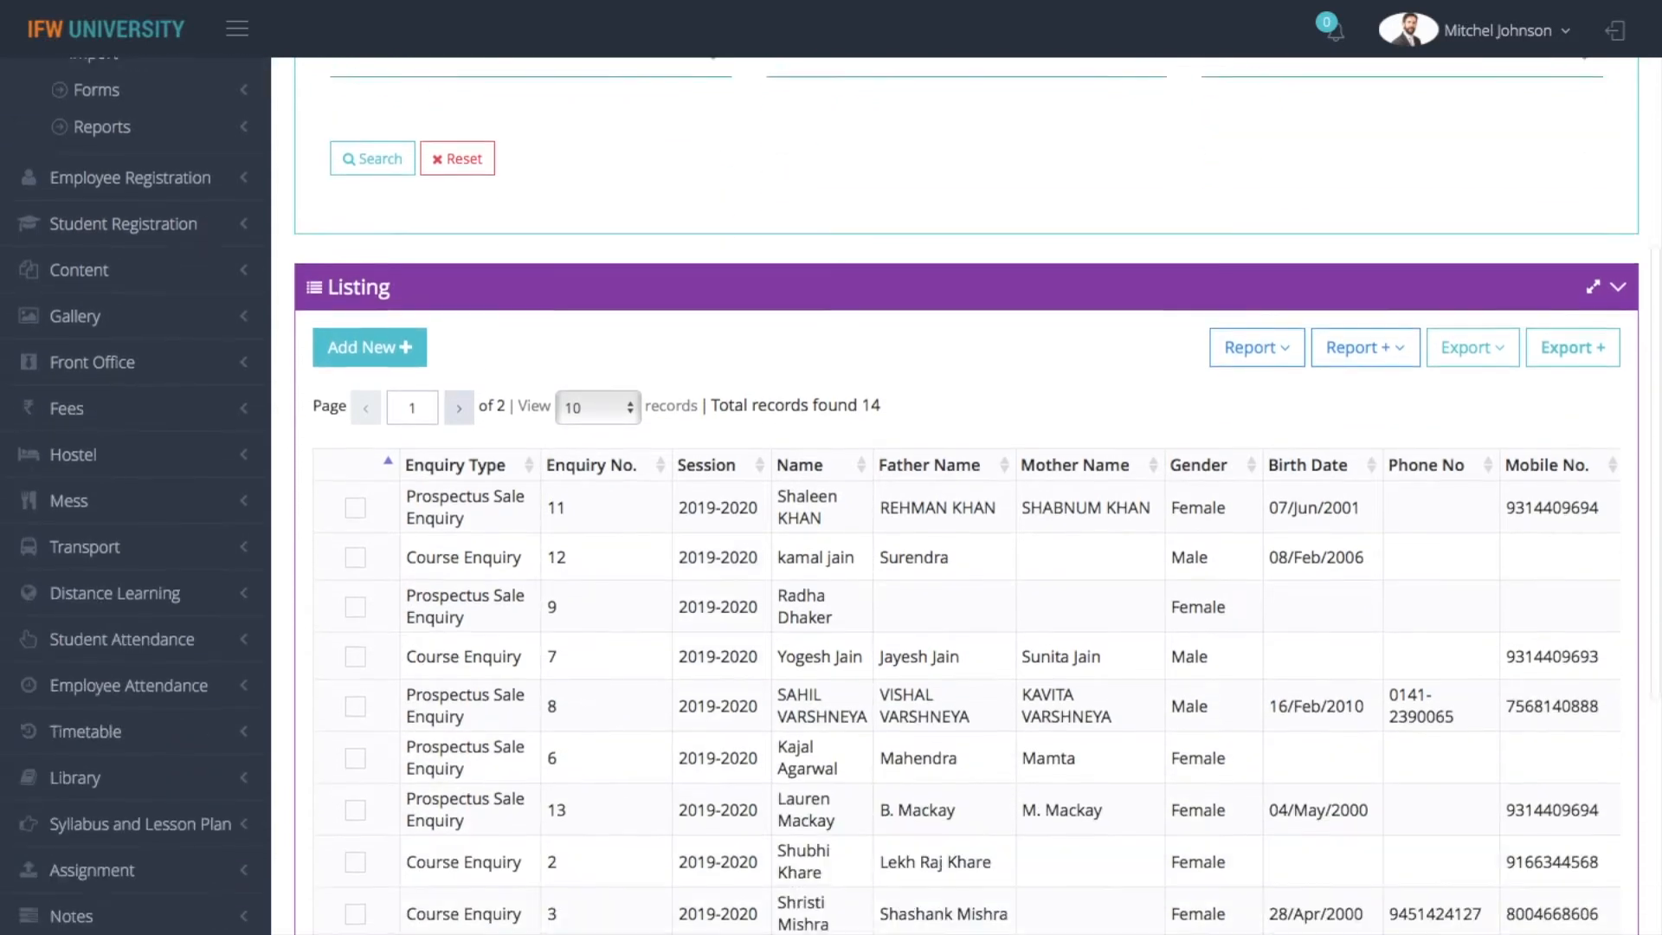
scroll(587, 775, up, 3)
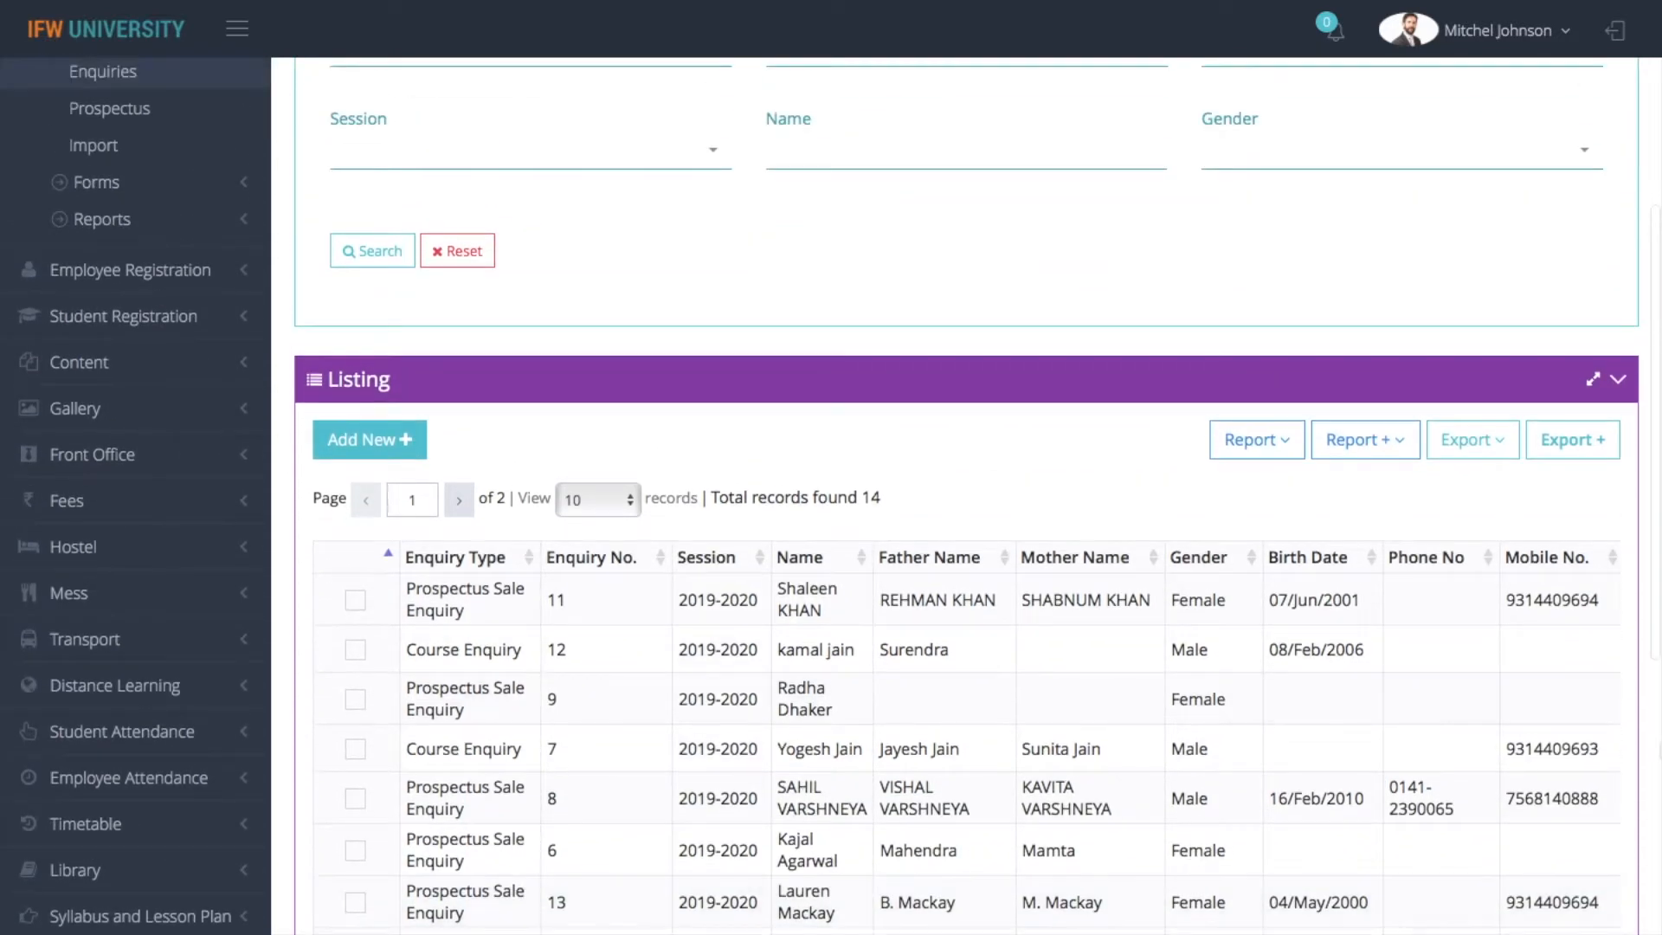
click(1475, 444)
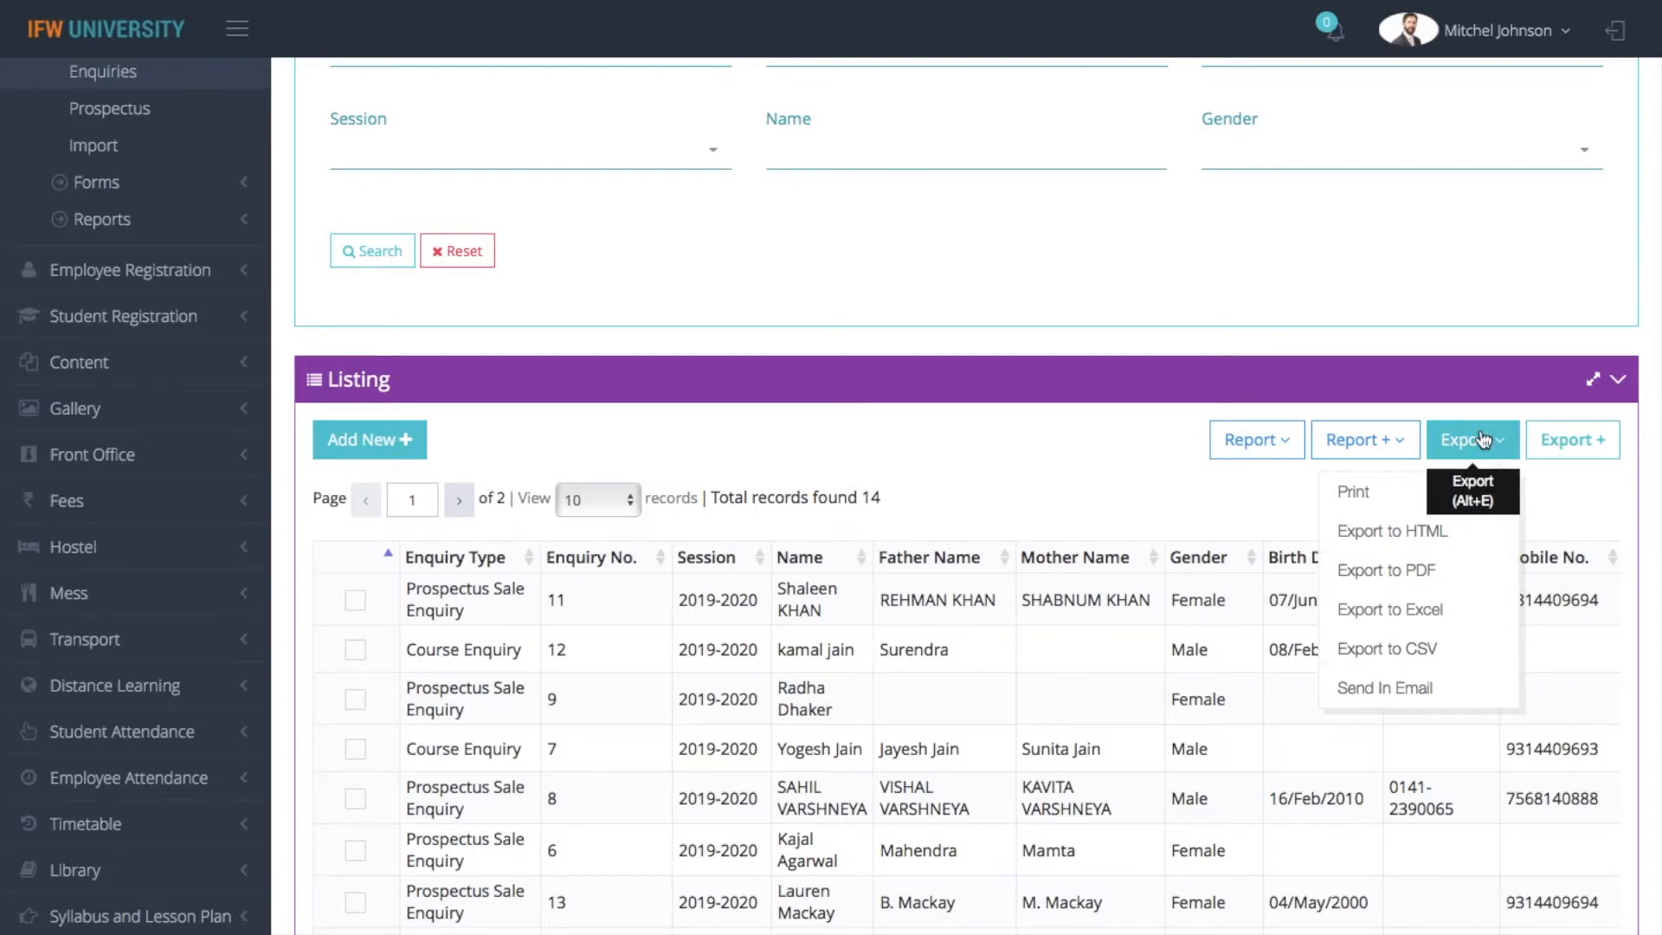
click(1011, 480)
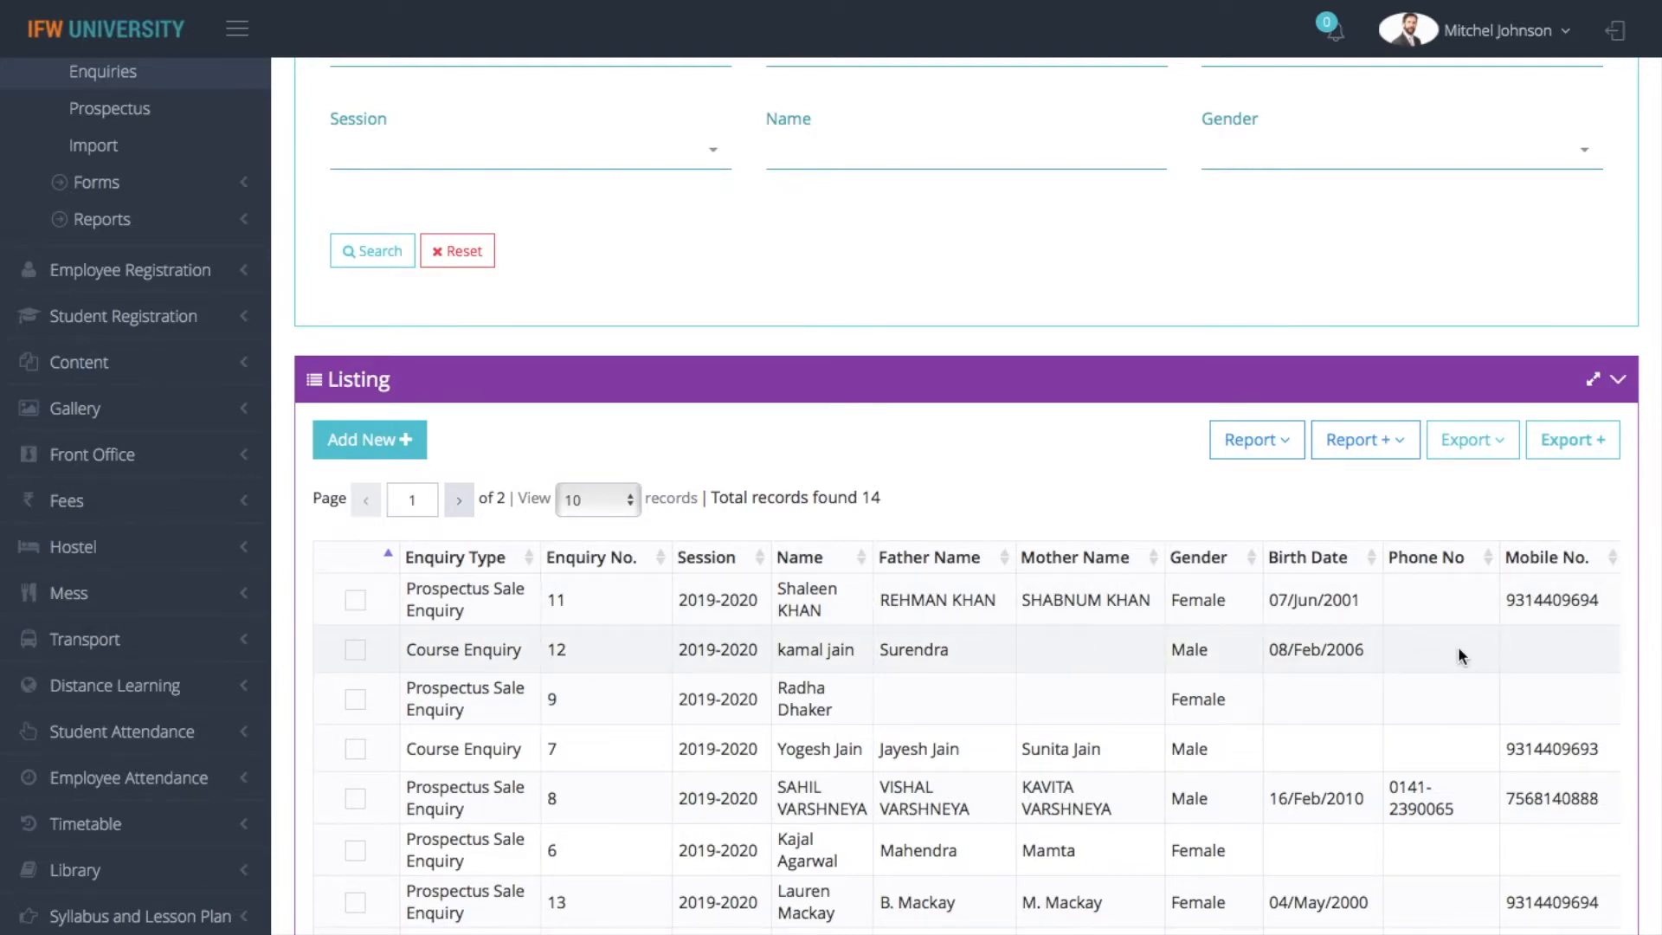
Start a customised enquiry export with the columns Name, Father Name, Mother Name, Session, Gender, Birth Date, Email ID and Mobile No
scroll(1457, 645, up, 5)
click(1569, 905)
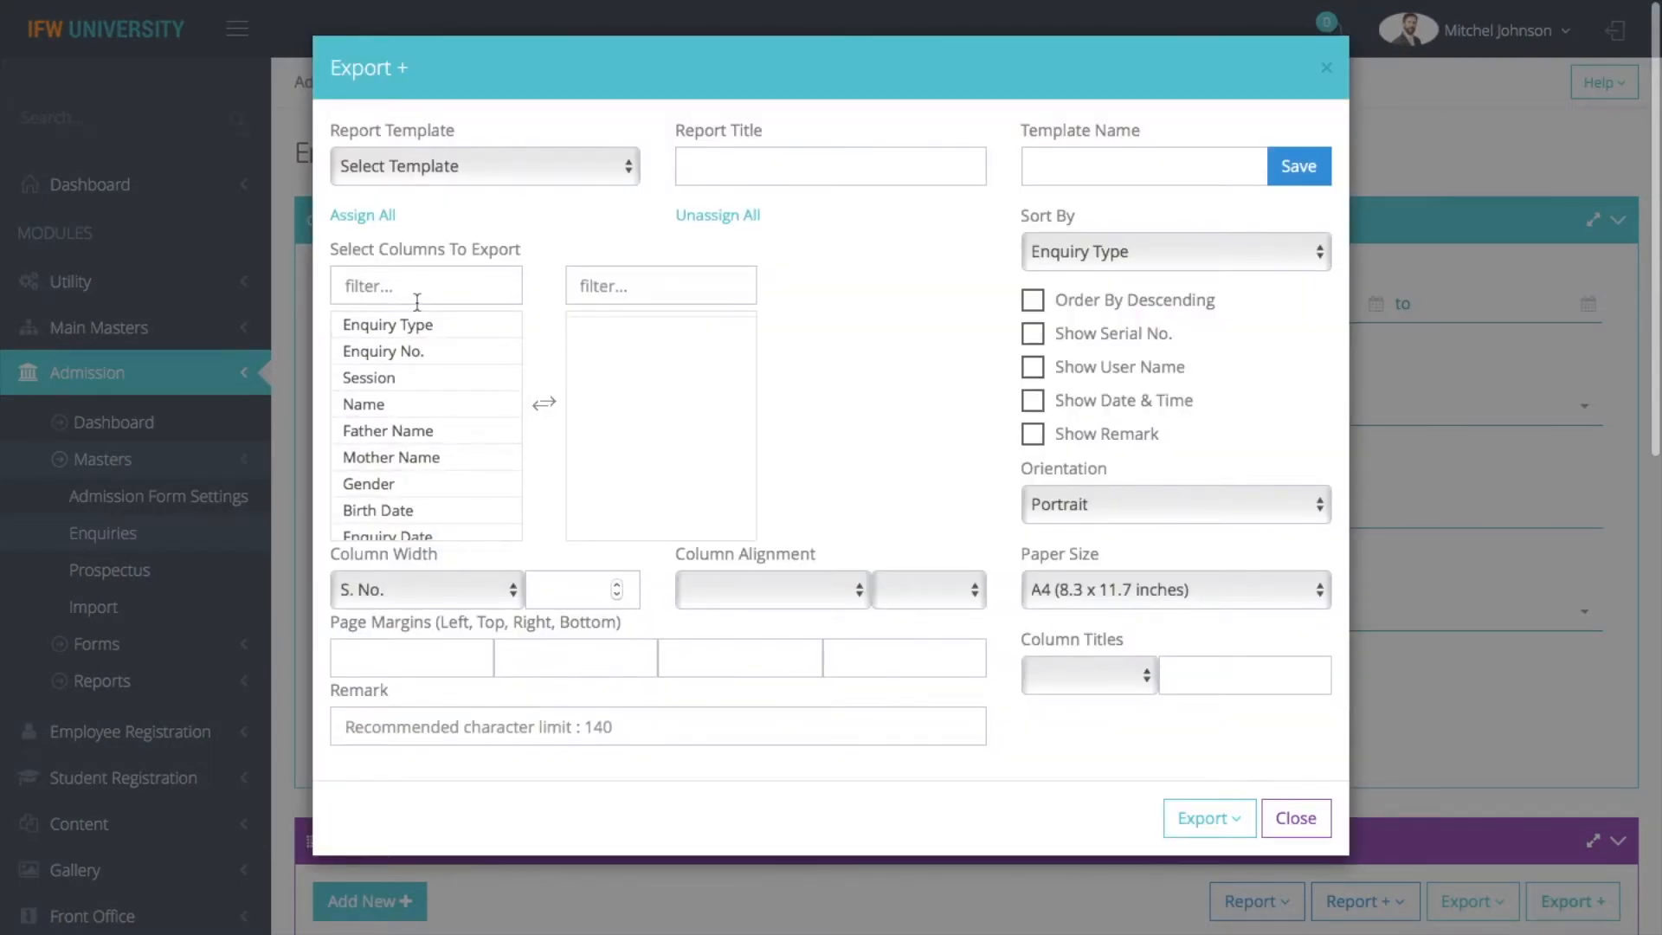
click(436, 404)
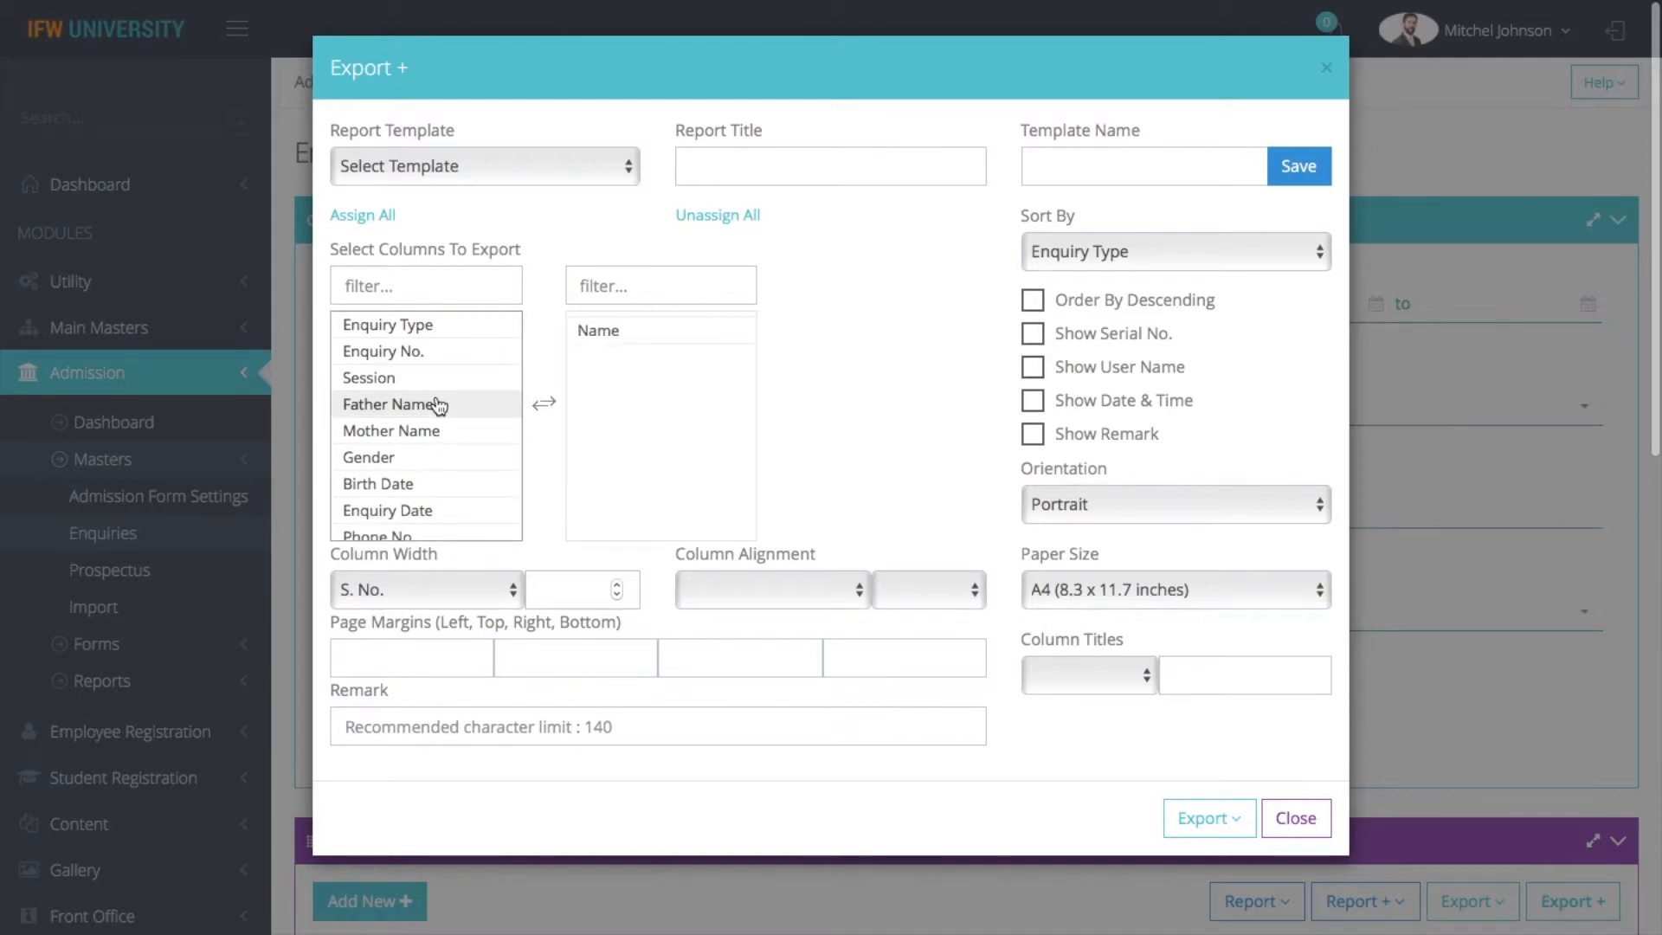
click(440, 404)
click(439, 413)
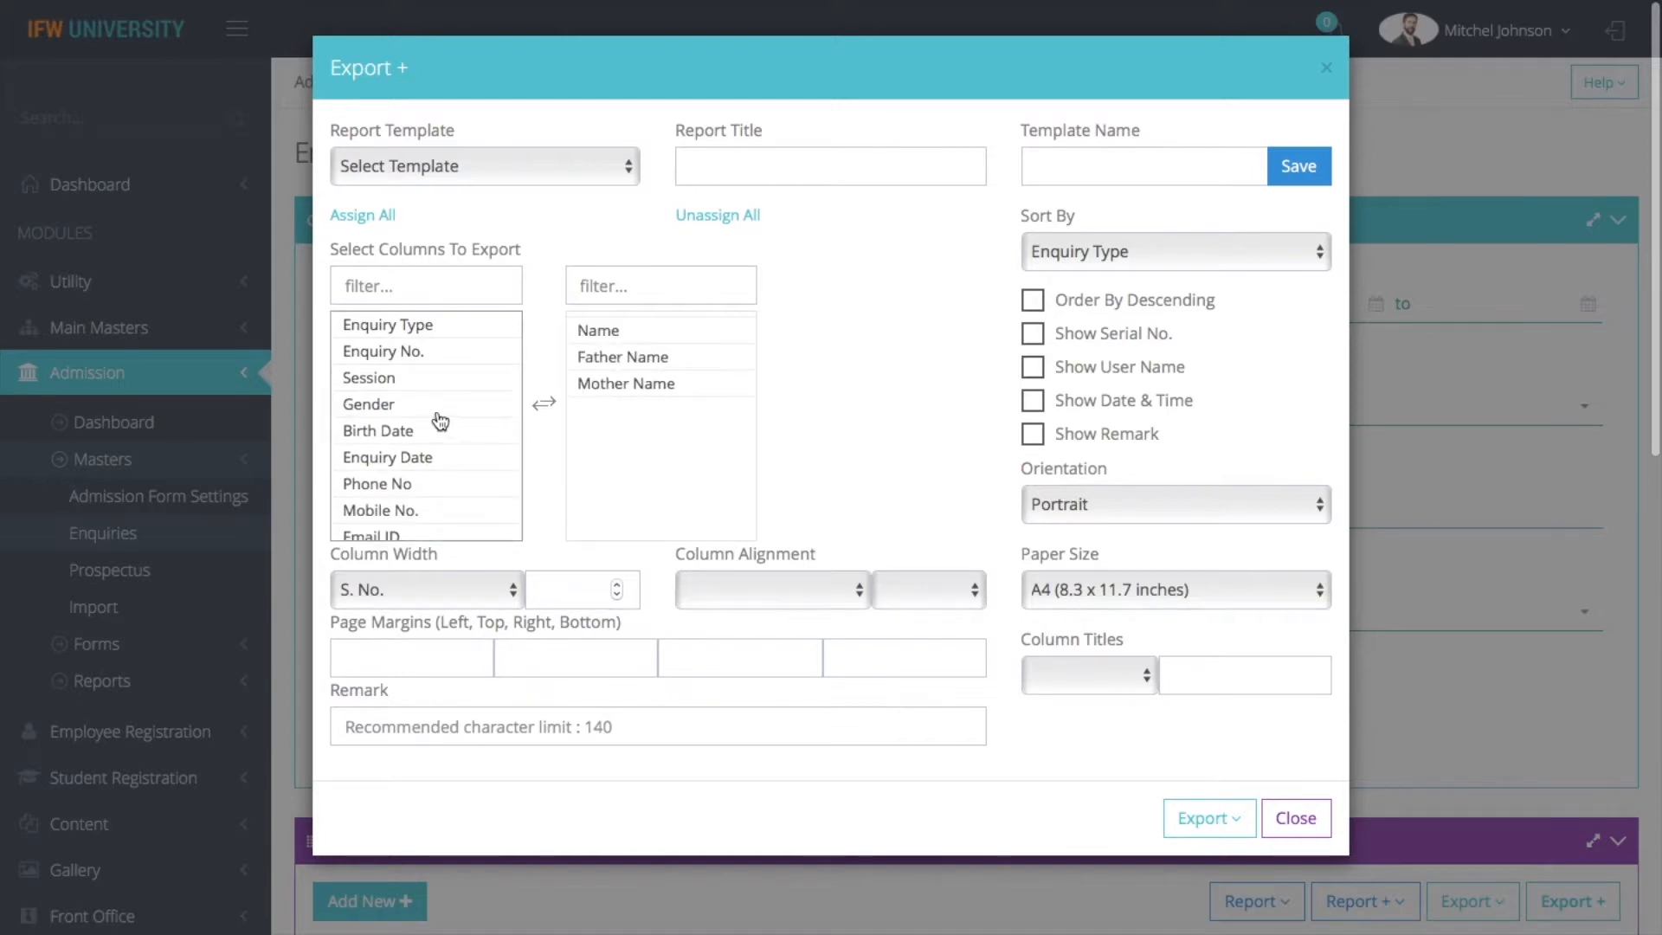
click(419, 379)
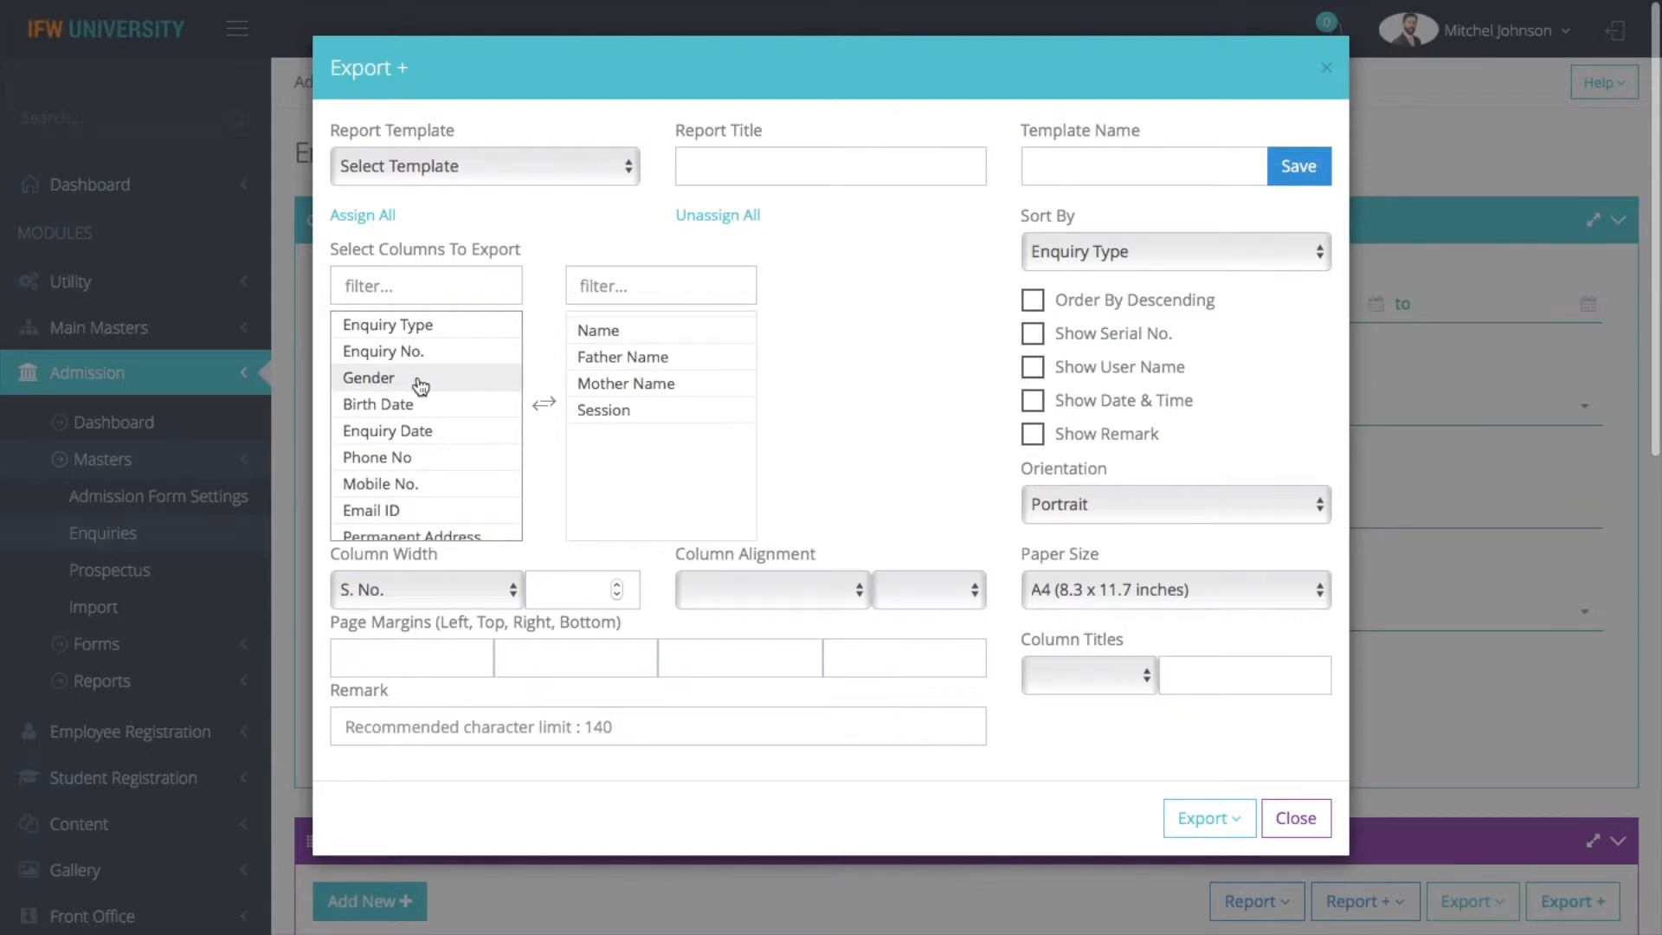
click(420, 385)
click(421, 378)
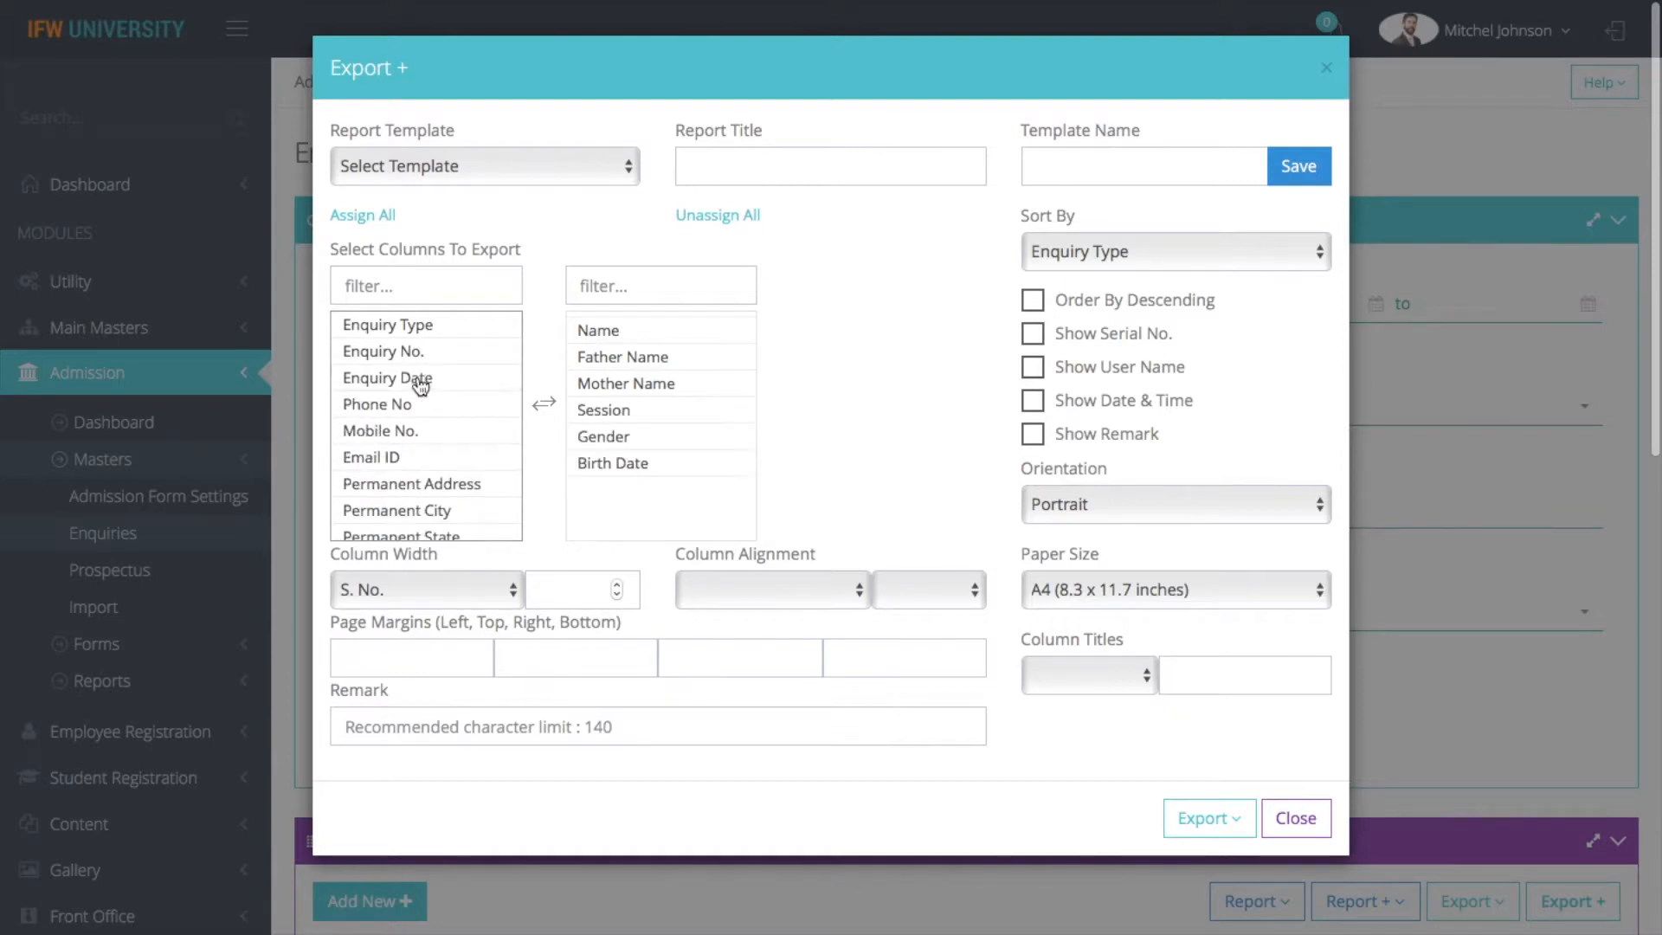
click(426, 464)
click(426, 432)
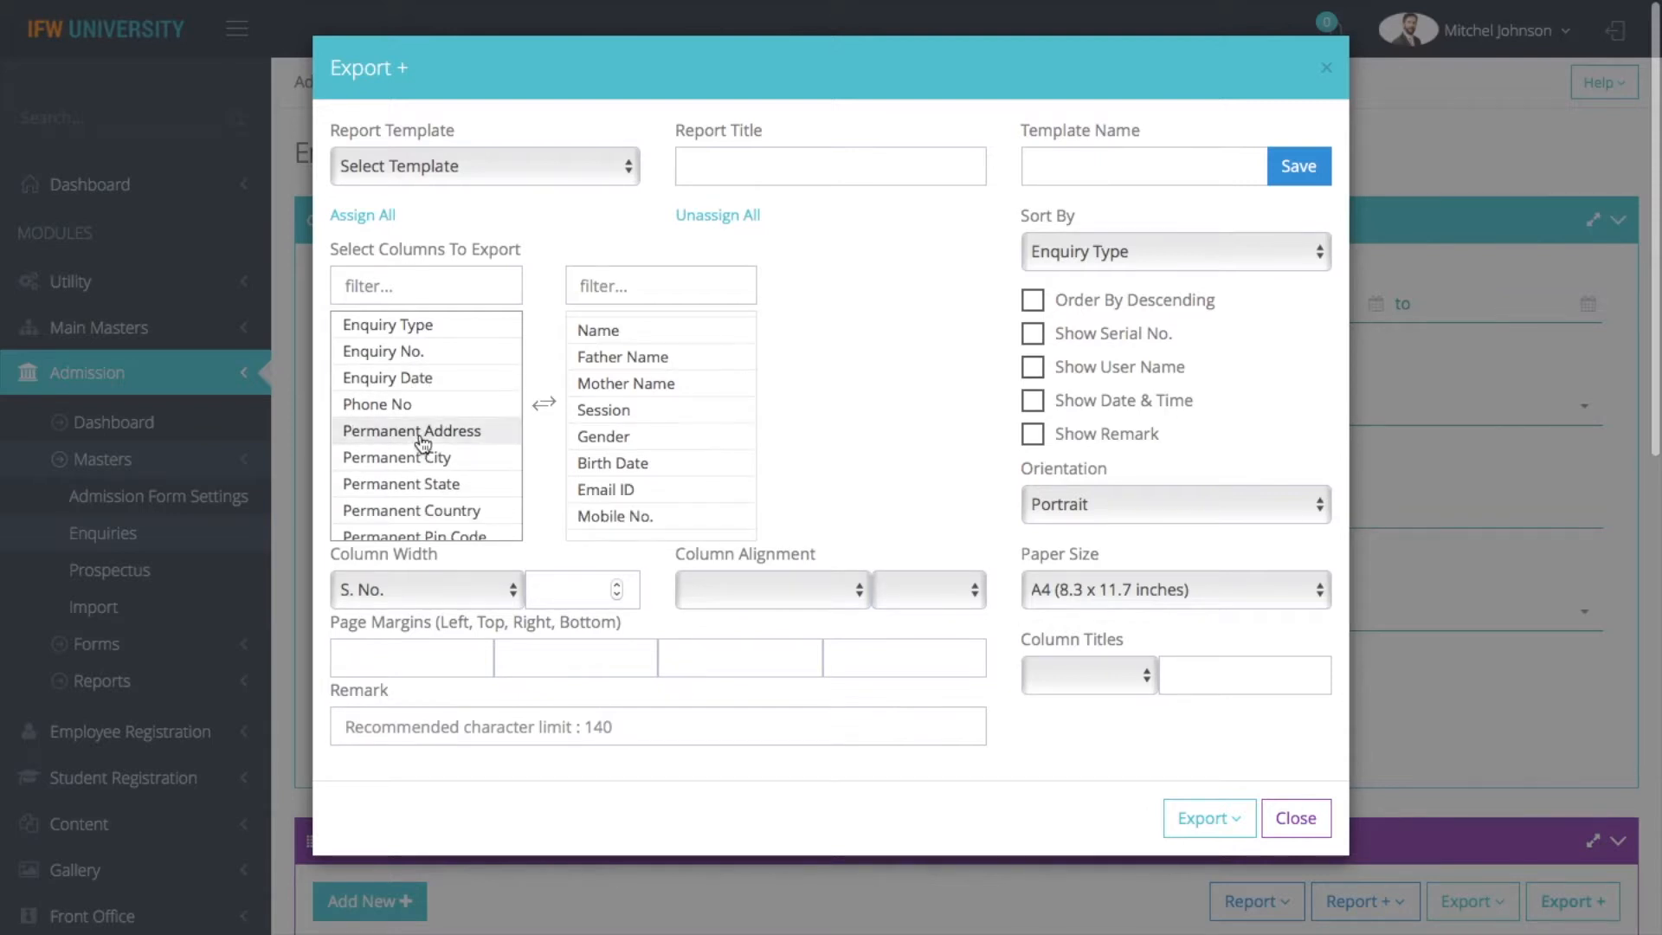
Include serial numbers in the customised enquiry export, generate the printable enquiry report, and return to the export settings
click(1030, 333)
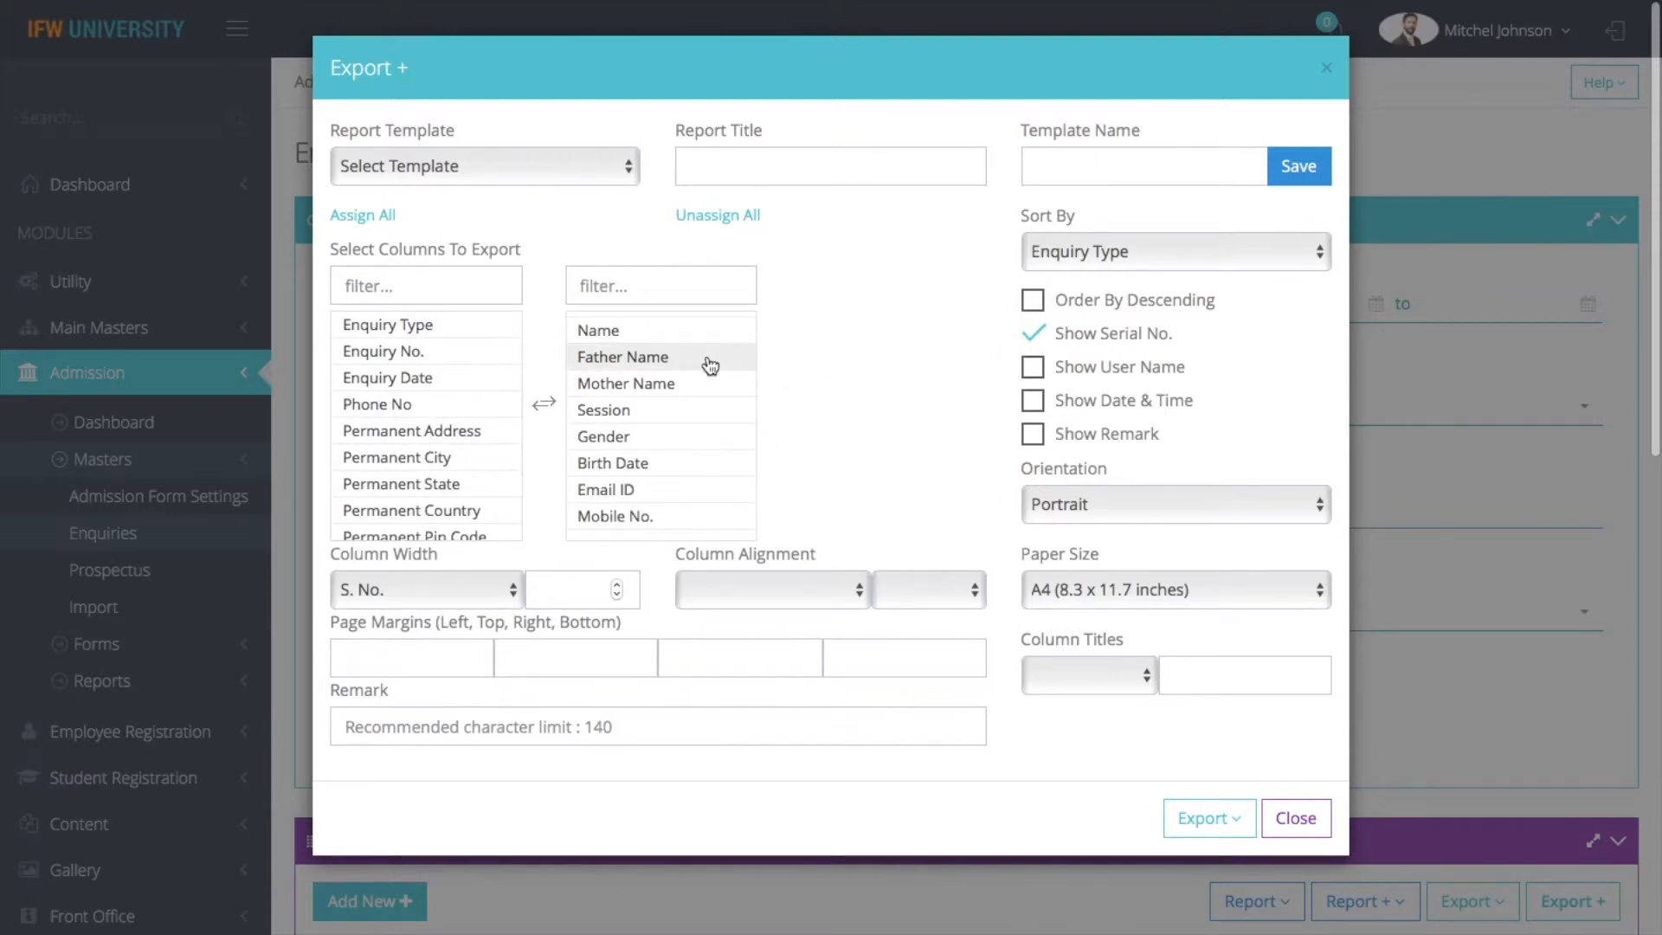
scroll(662, 515, down, 1)
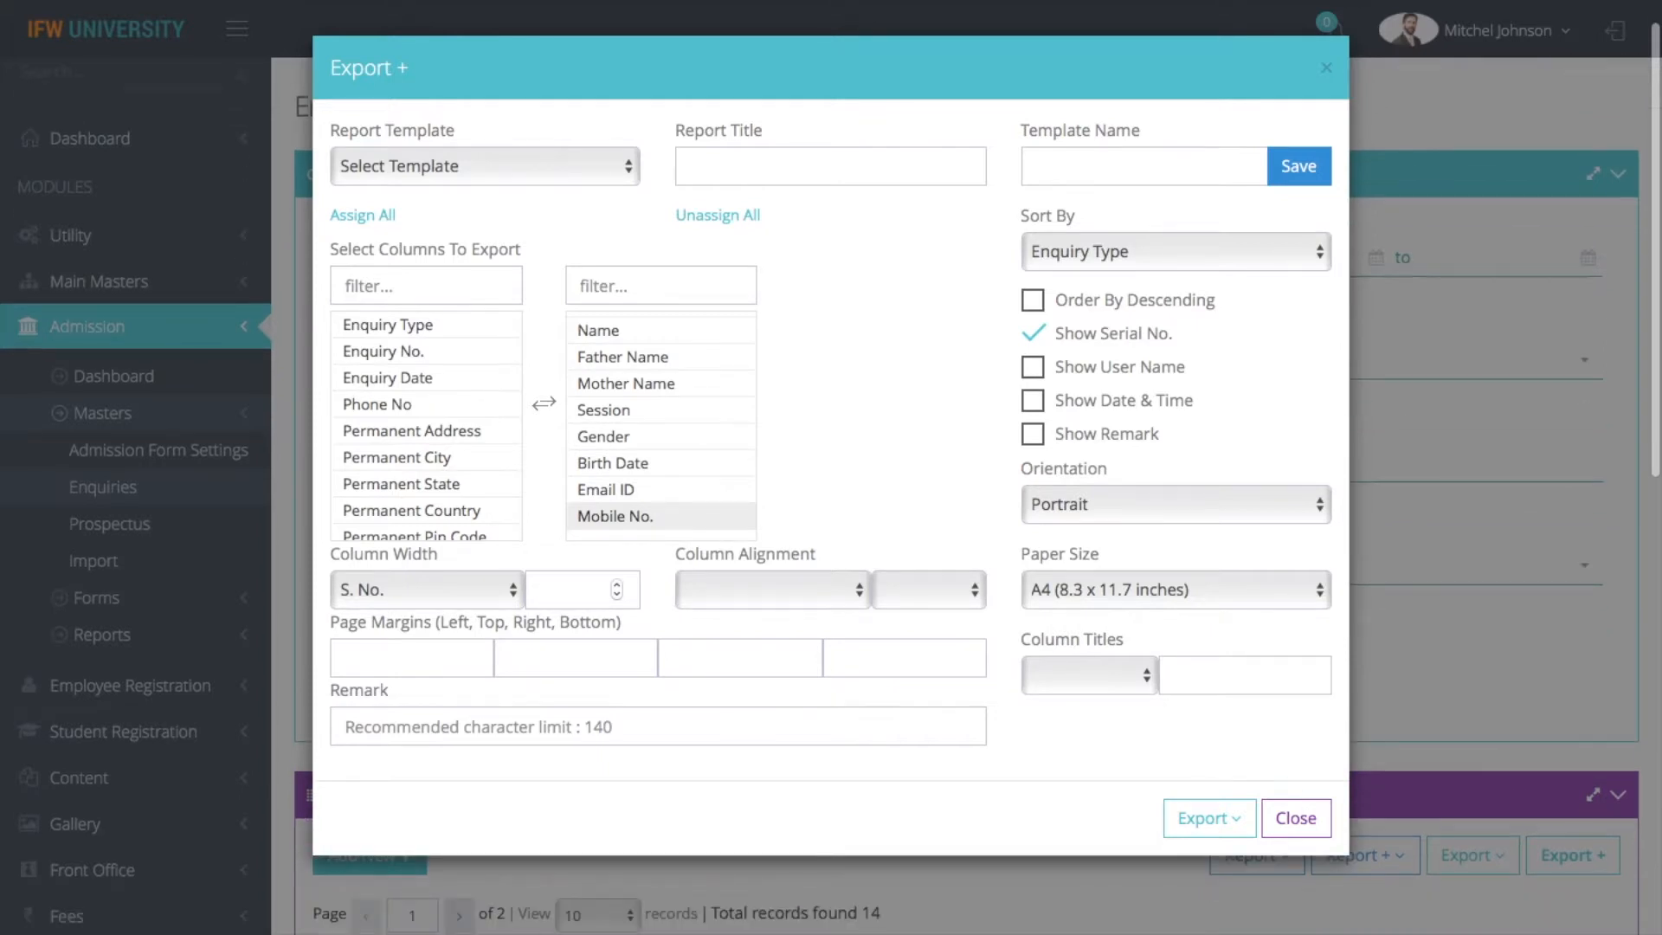
scroll(662, 516, up, 1)
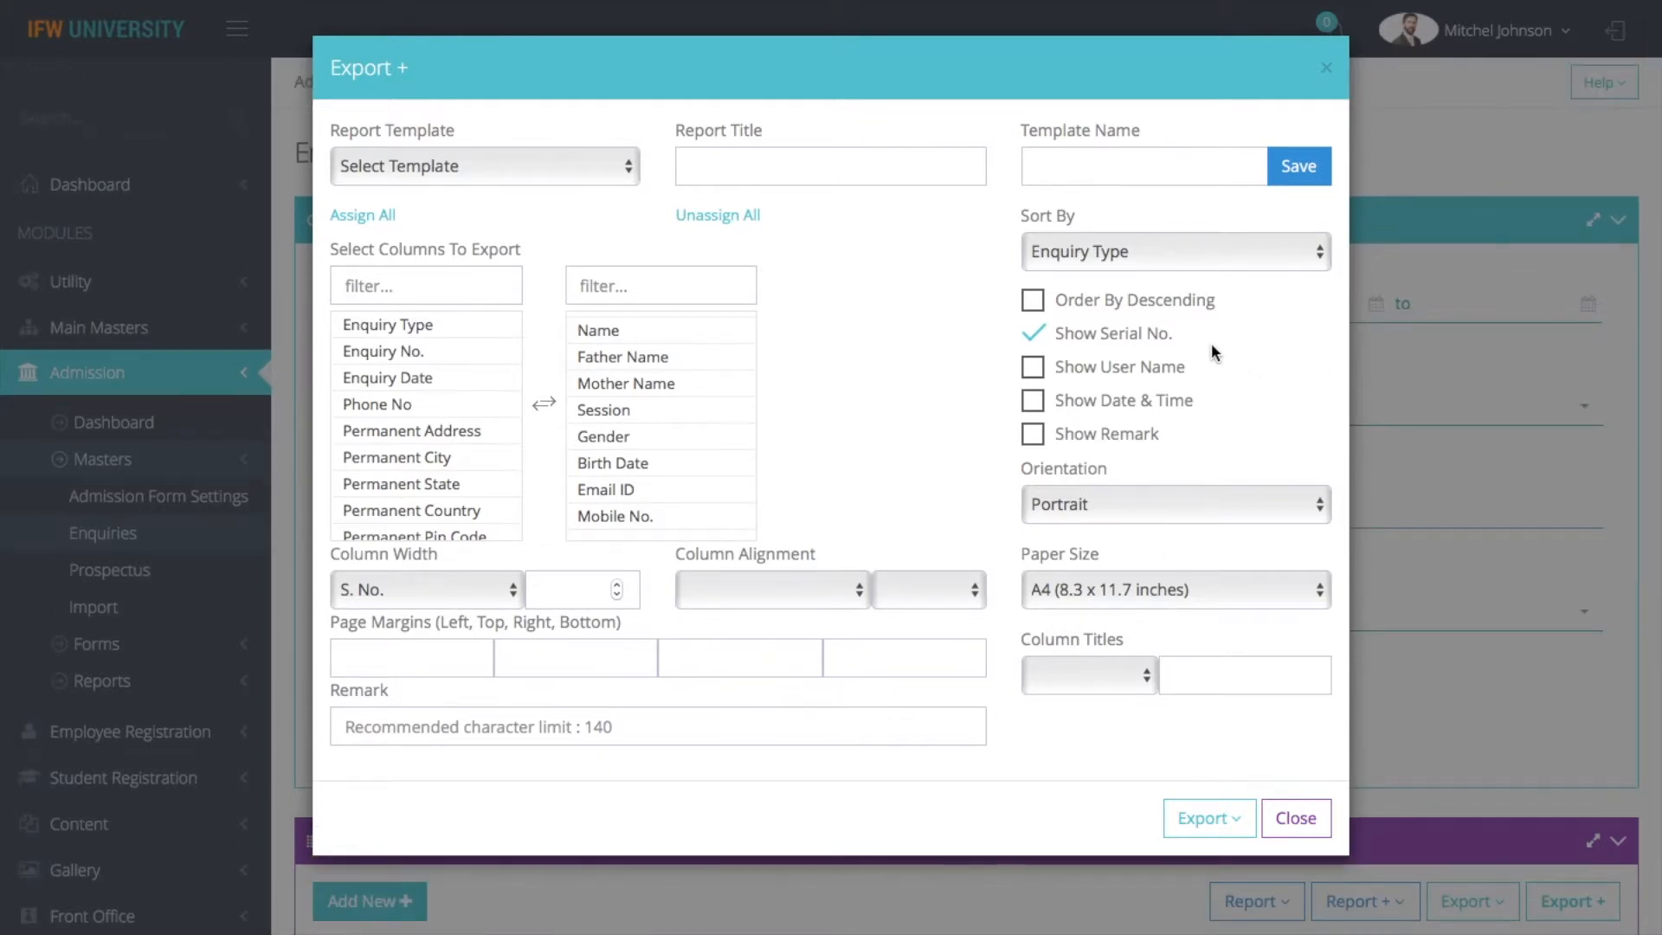
click(1203, 827)
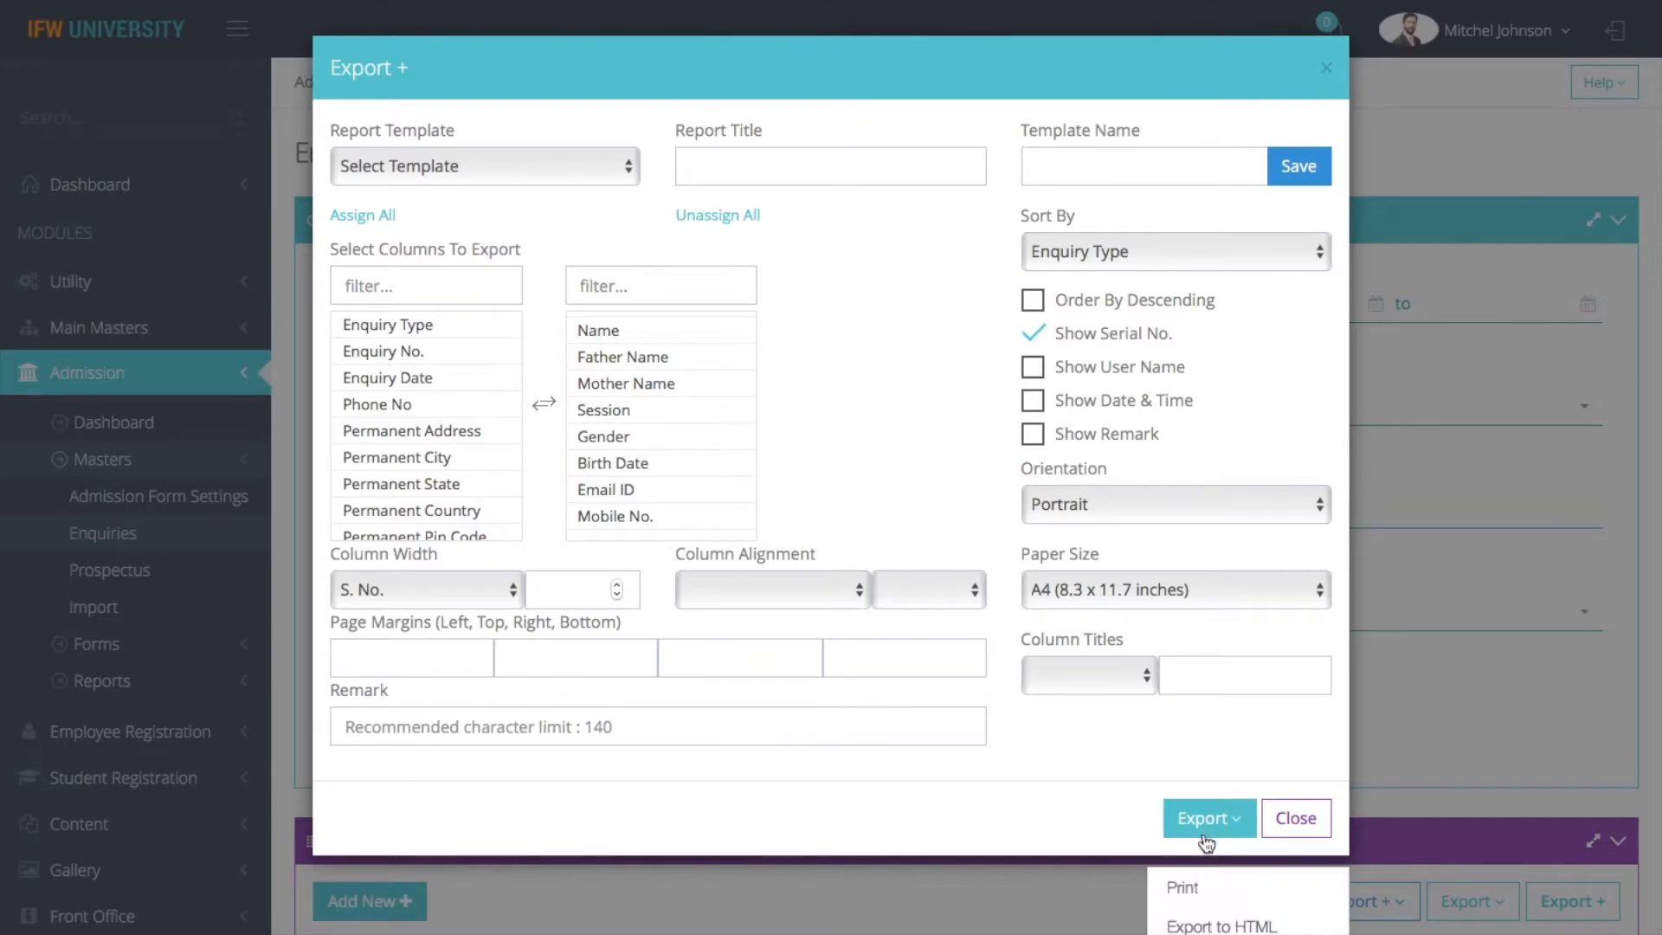
click(1182, 889)
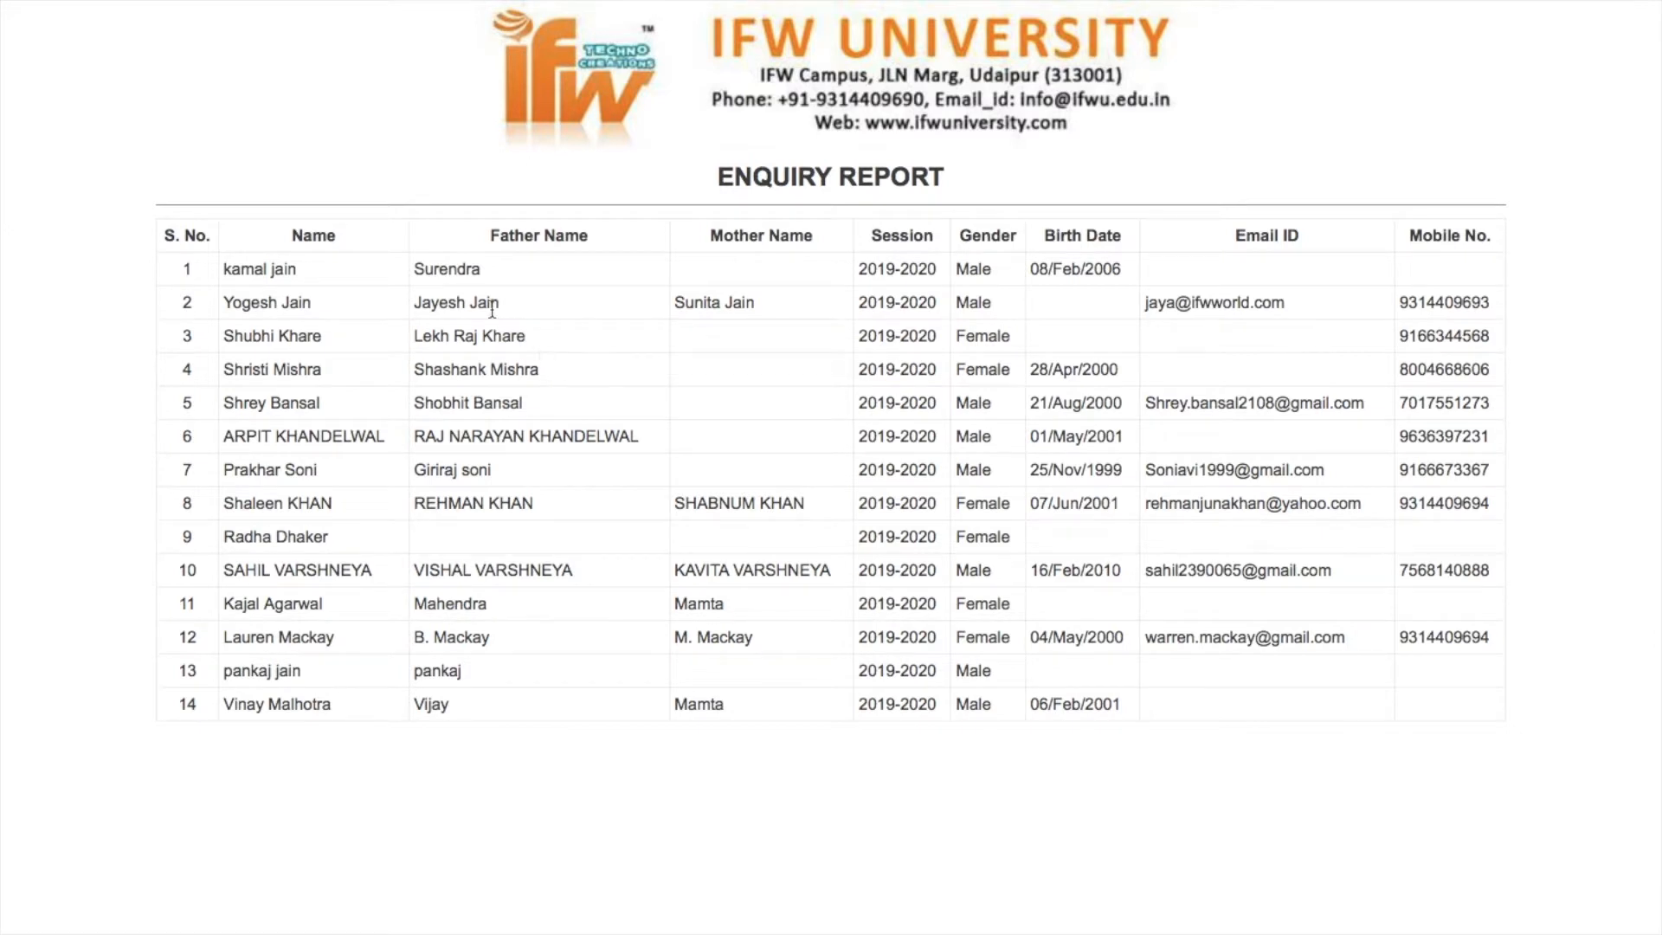
mouse_move(124, 7)
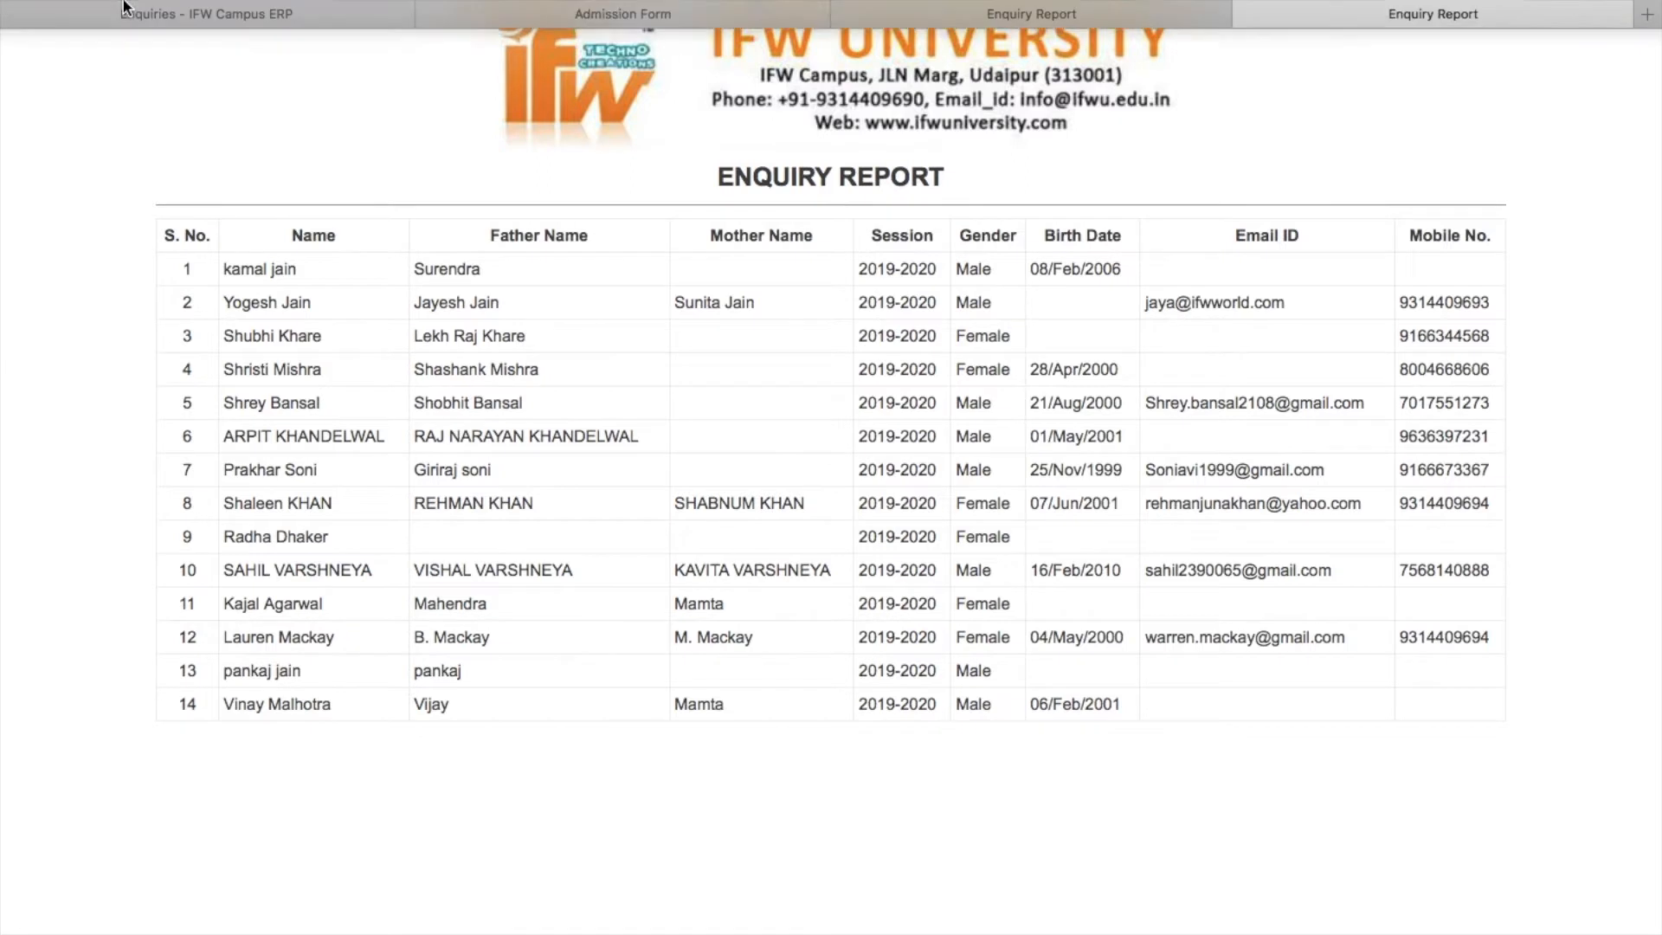
click(148, 86)
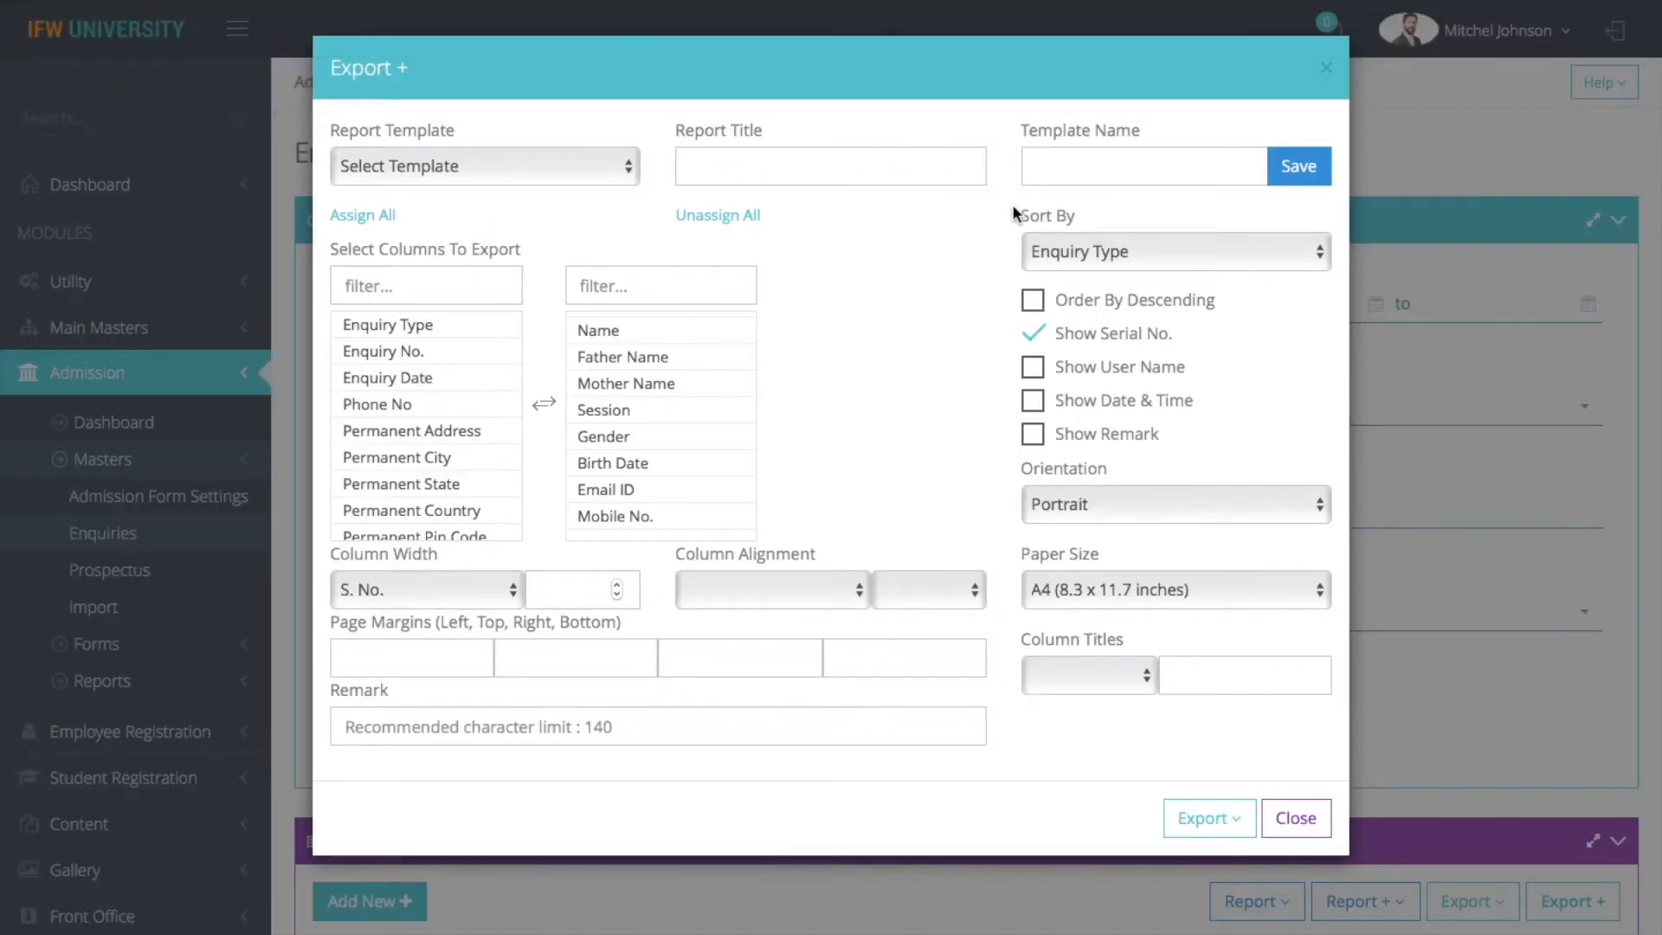
Save the export settings as a template named Enquiry Details and close the export dialog
click(1103, 167)
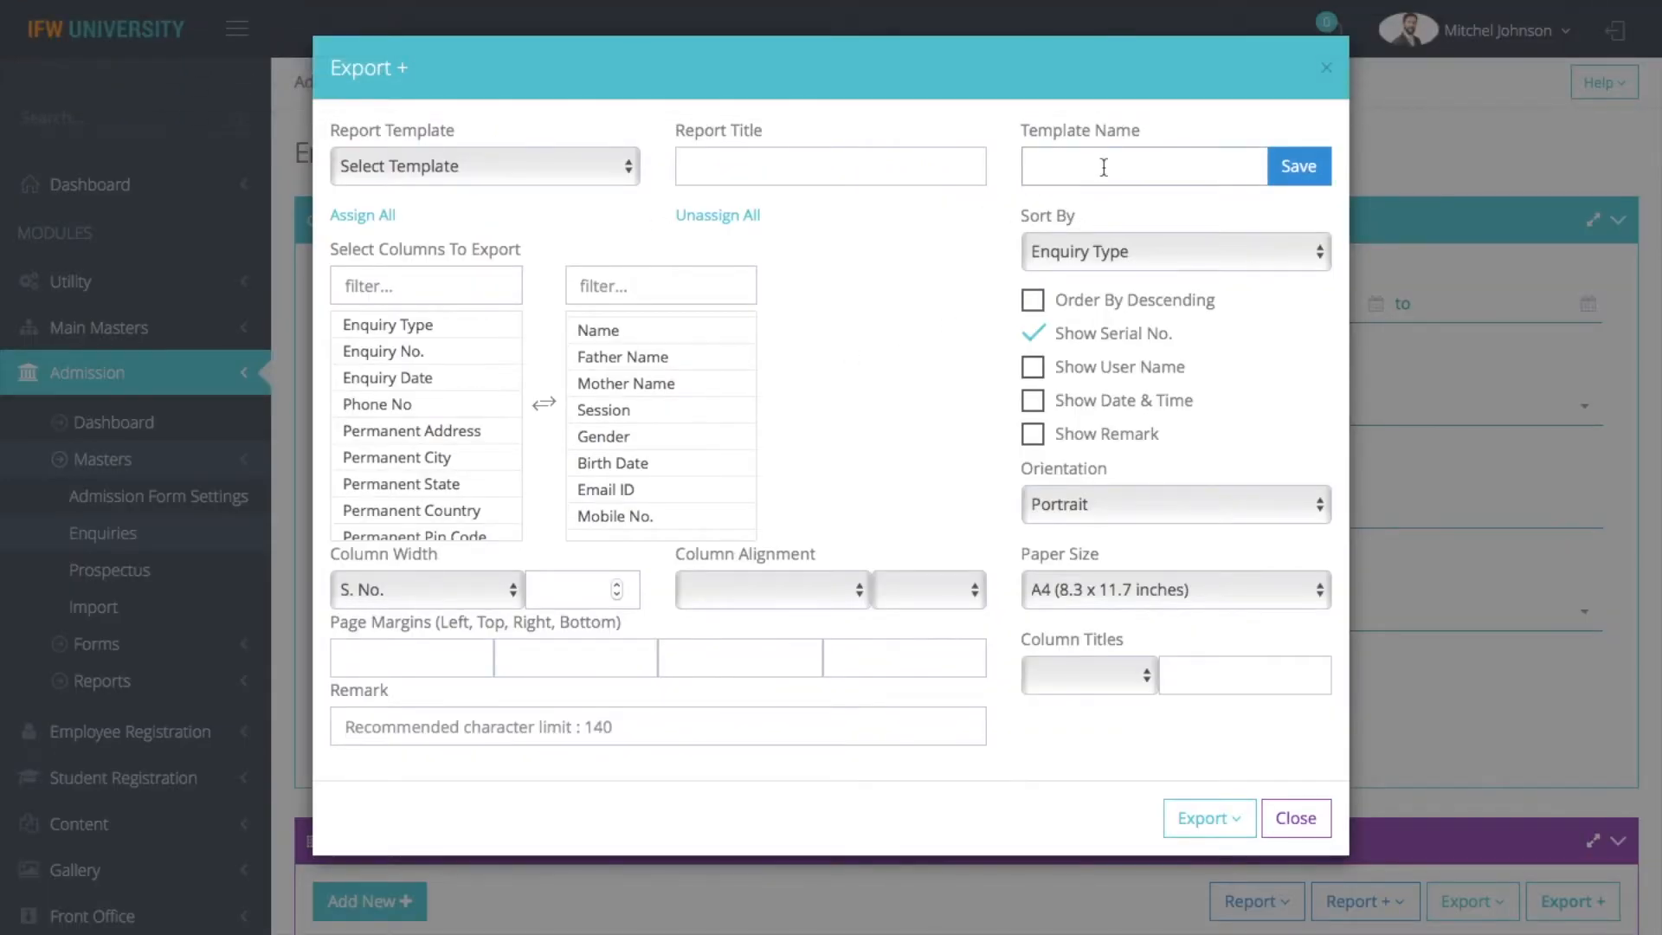
text(Enquiry Details)
click(1307, 173)
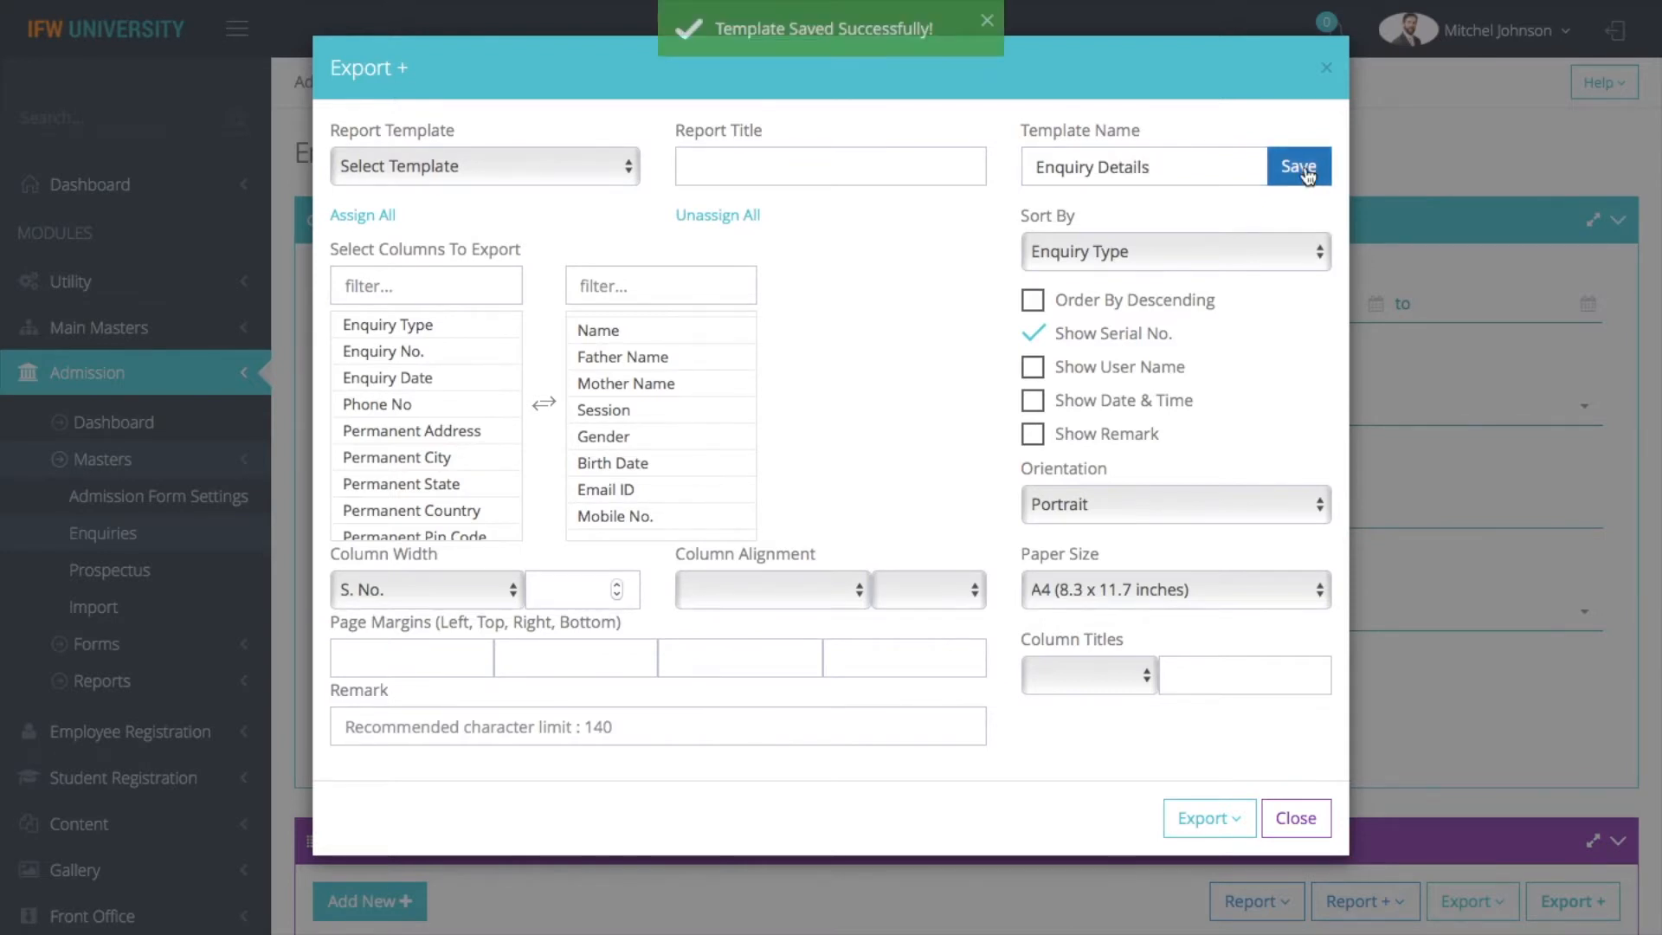
click(1297, 820)
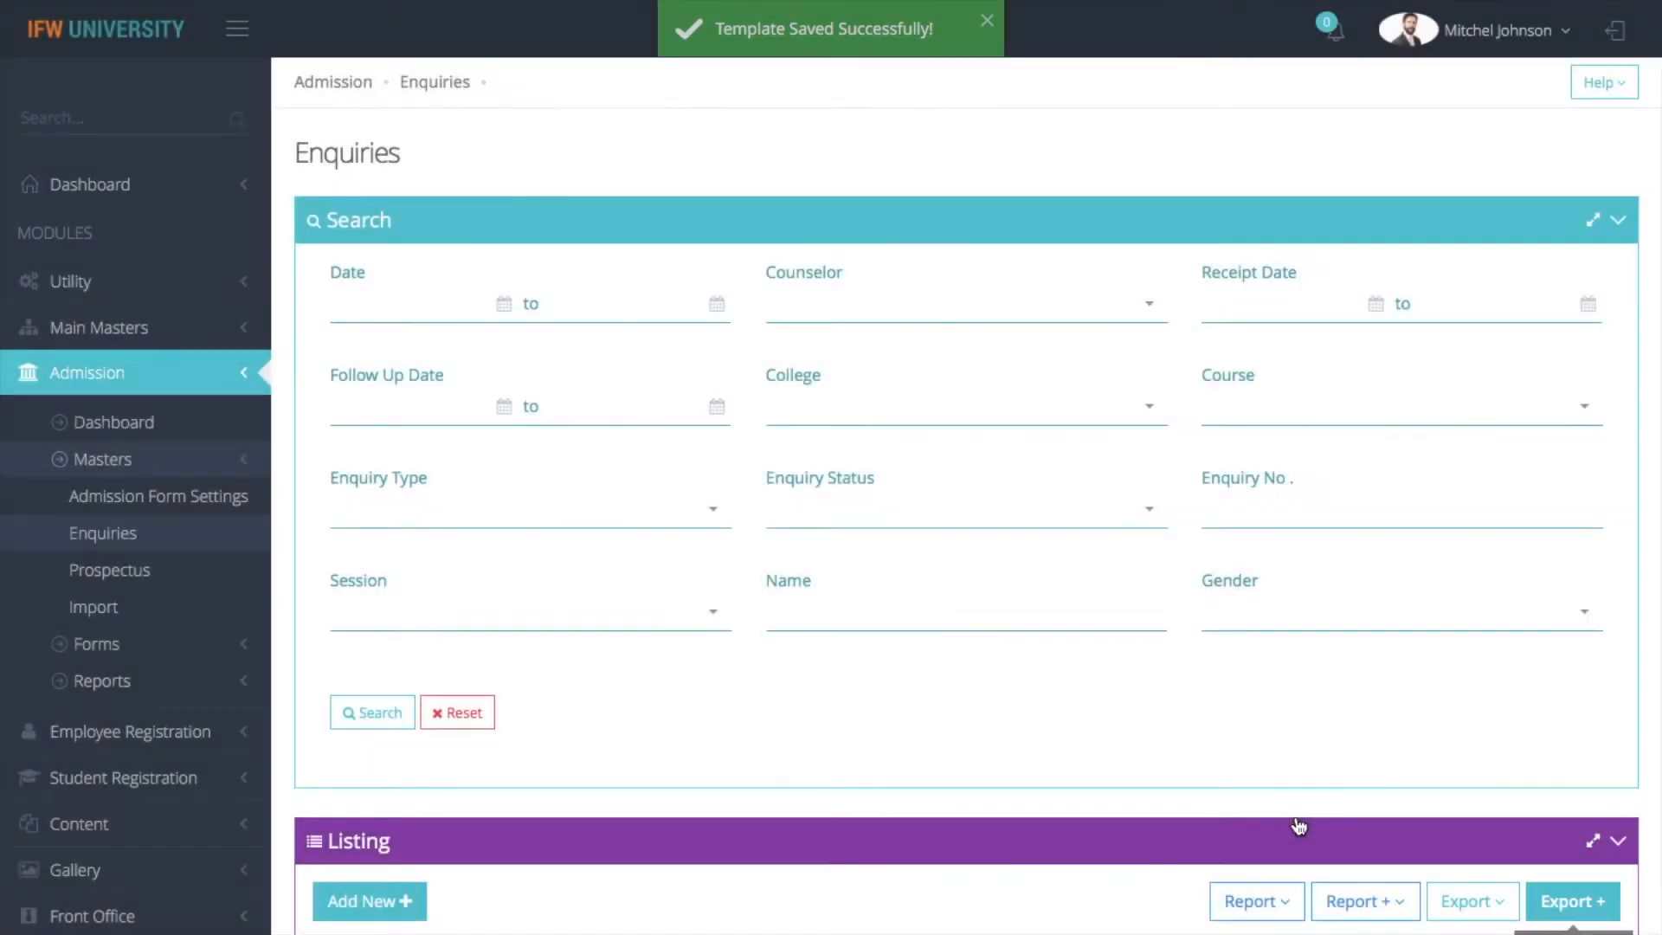
Start a new customised export from the Enquiry Details template, generate its printable report, and close the export dialog
click(1571, 905)
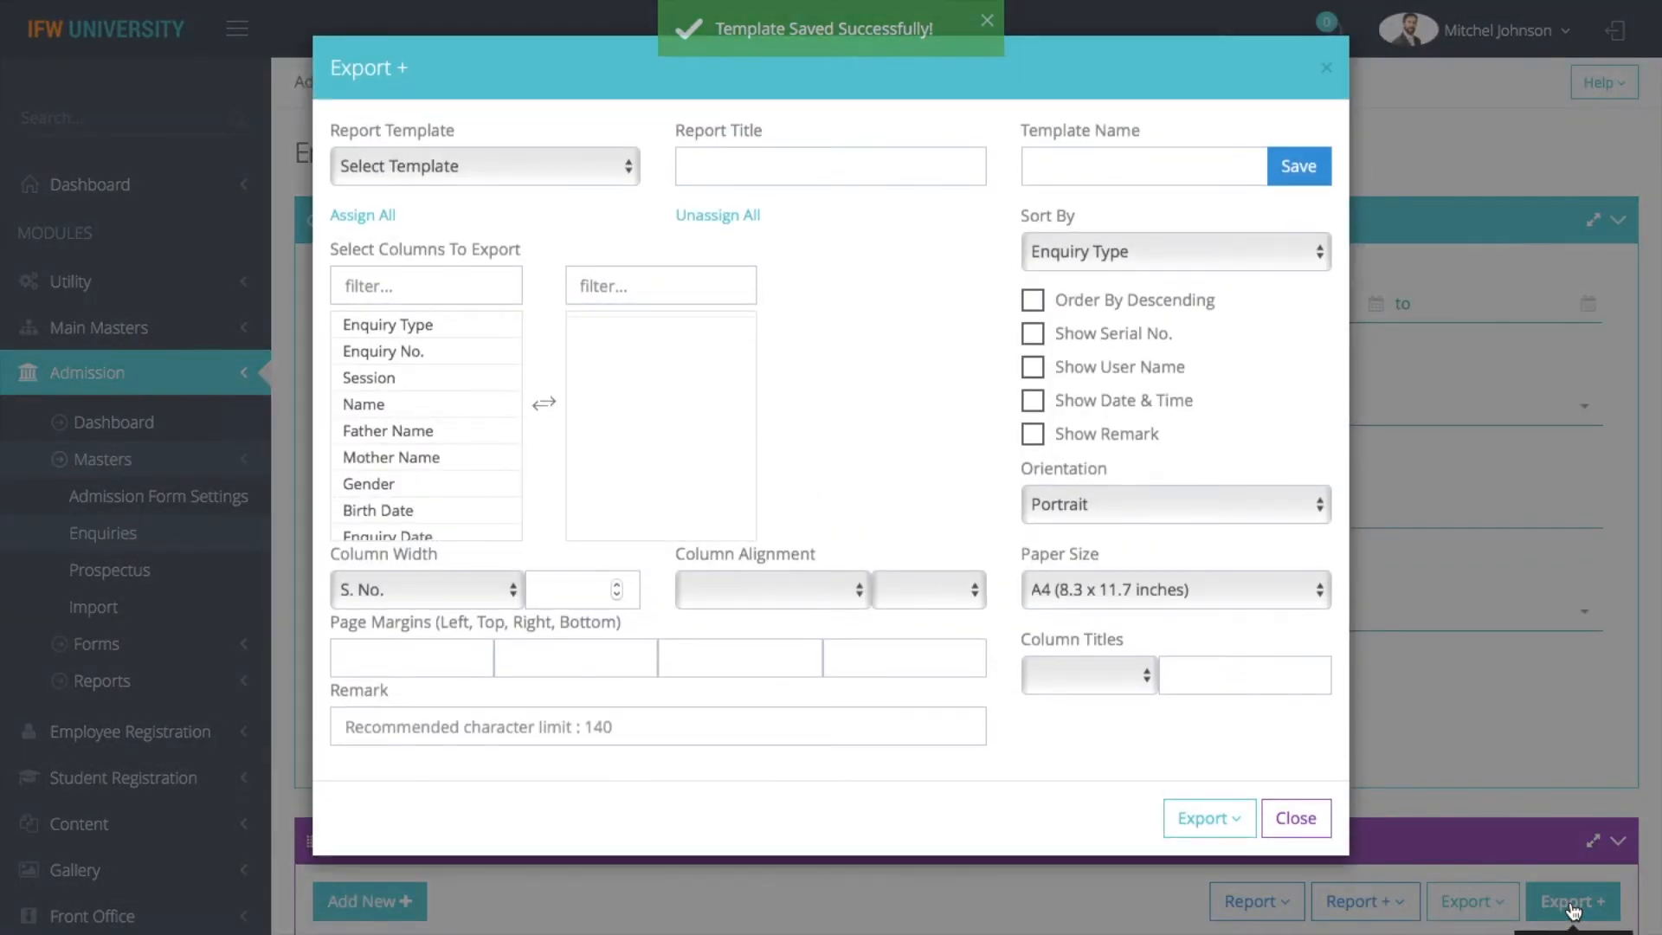
click(459, 167)
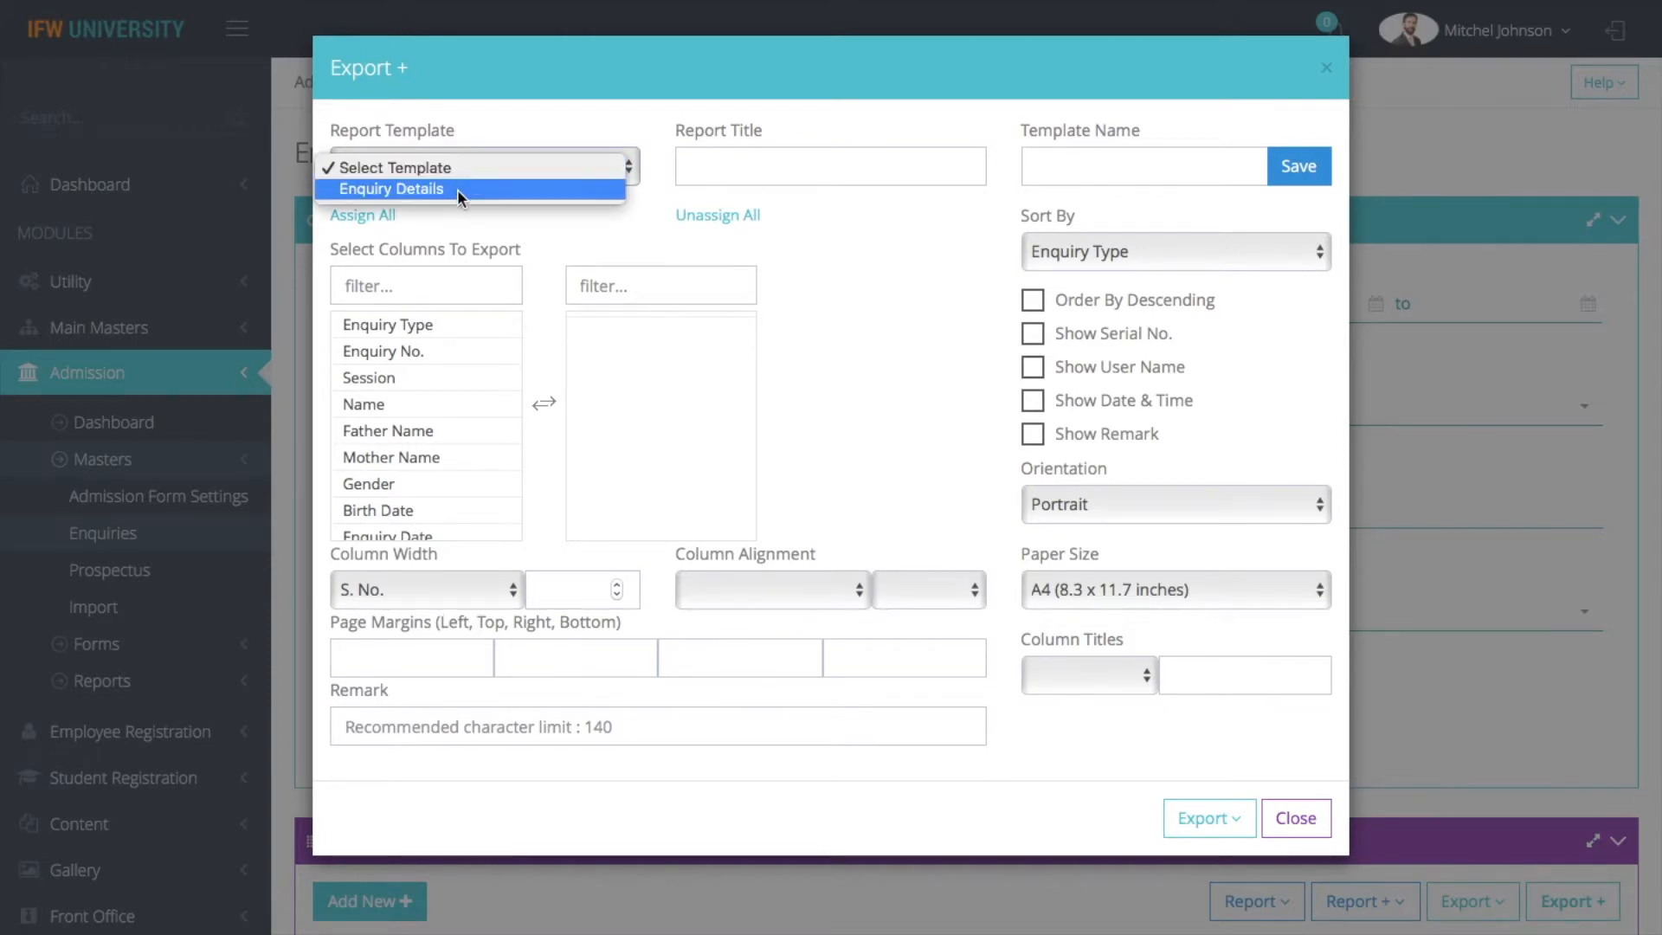
click(457, 188)
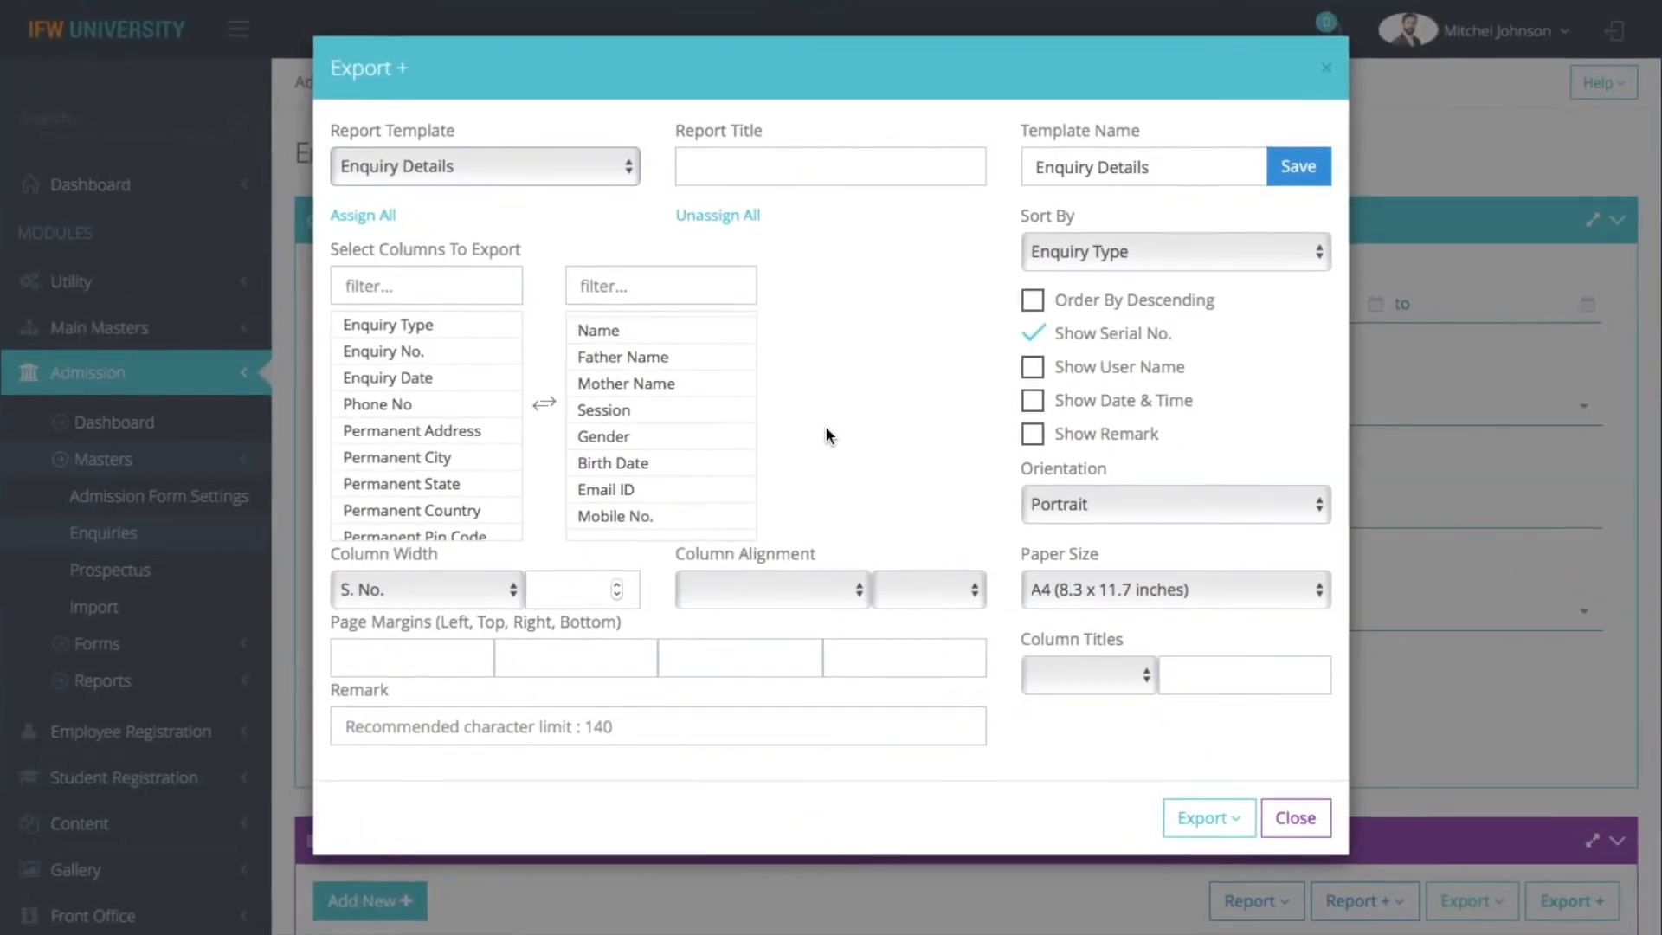
click(1212, 820)
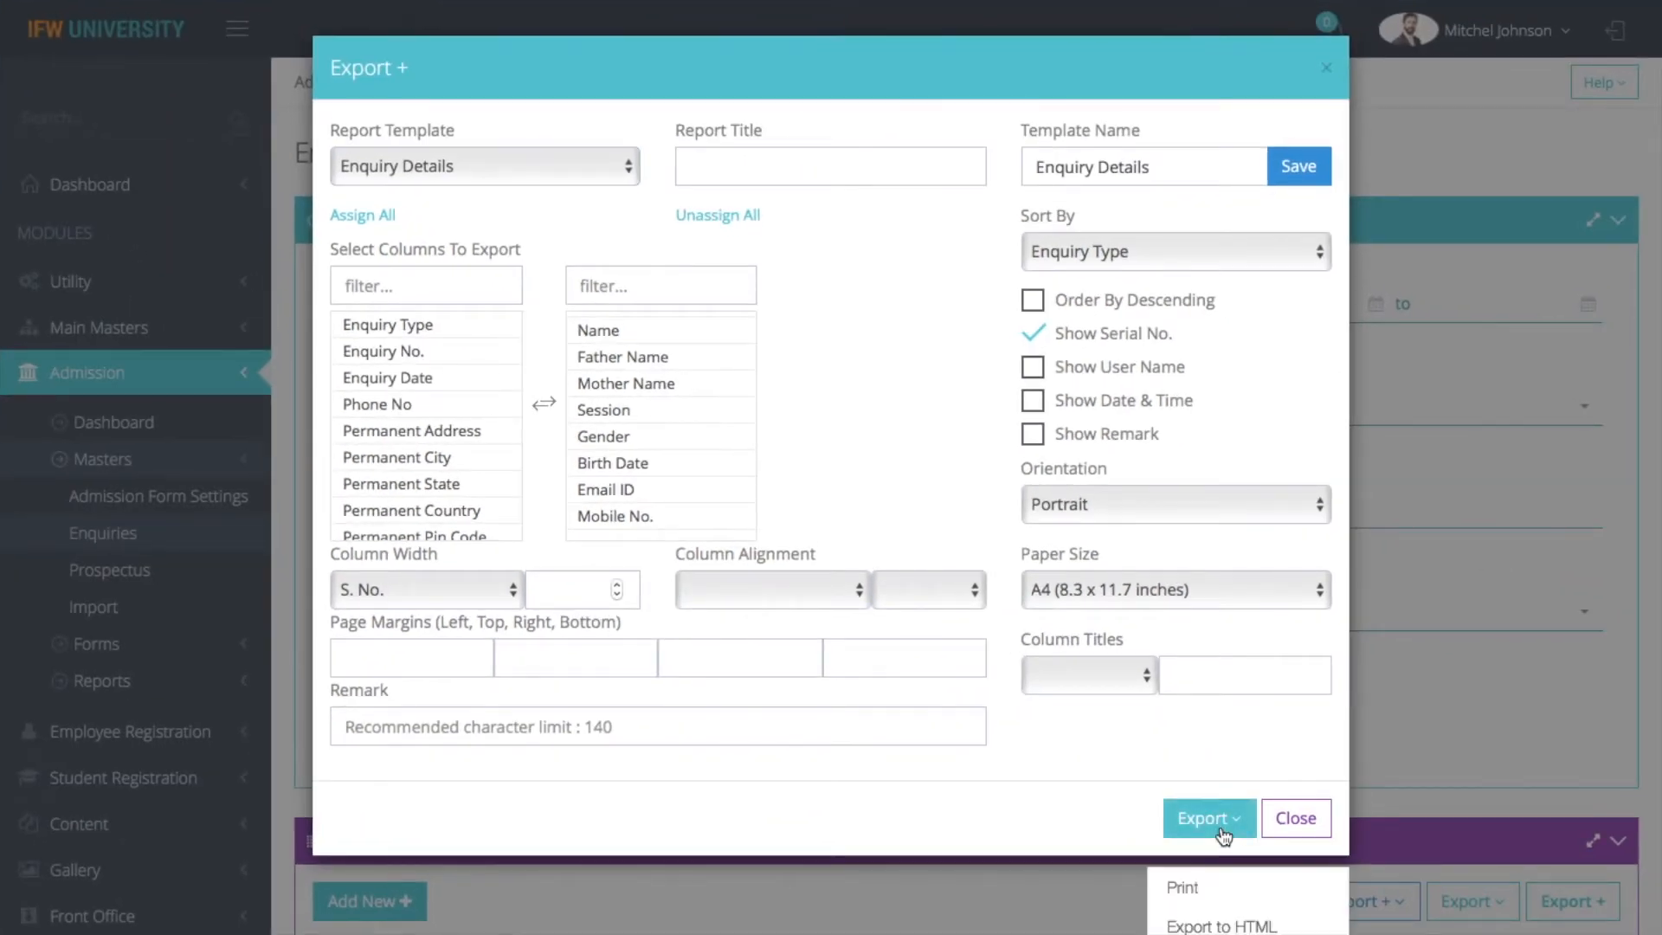
click(1200, 888)
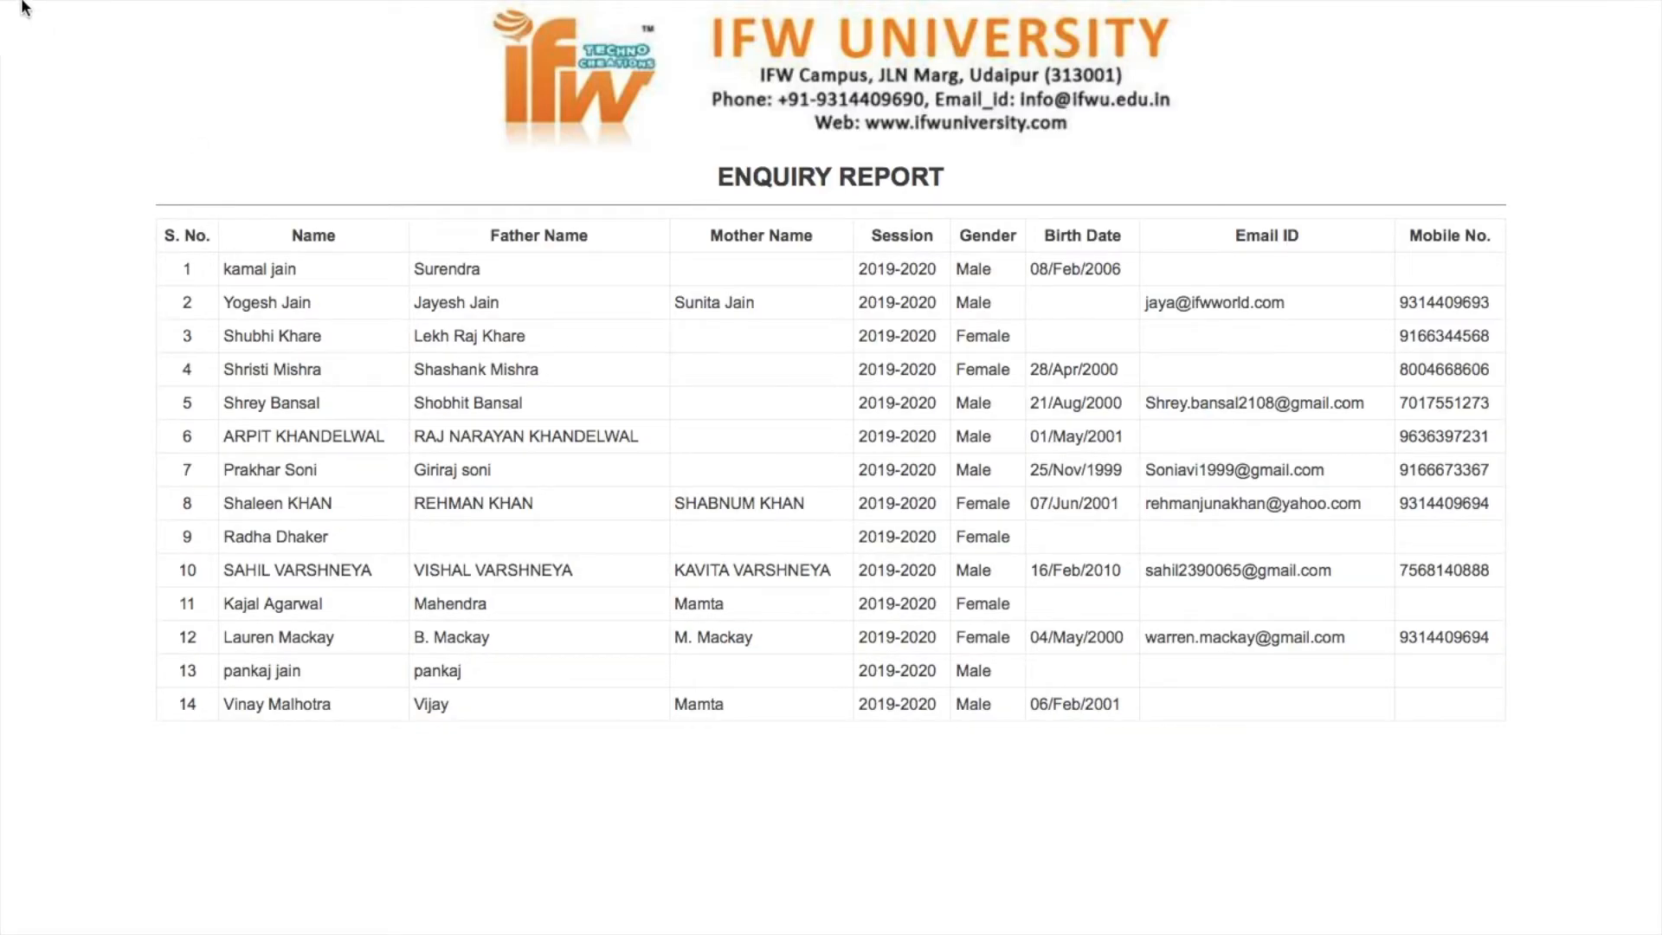
click(116, 87)
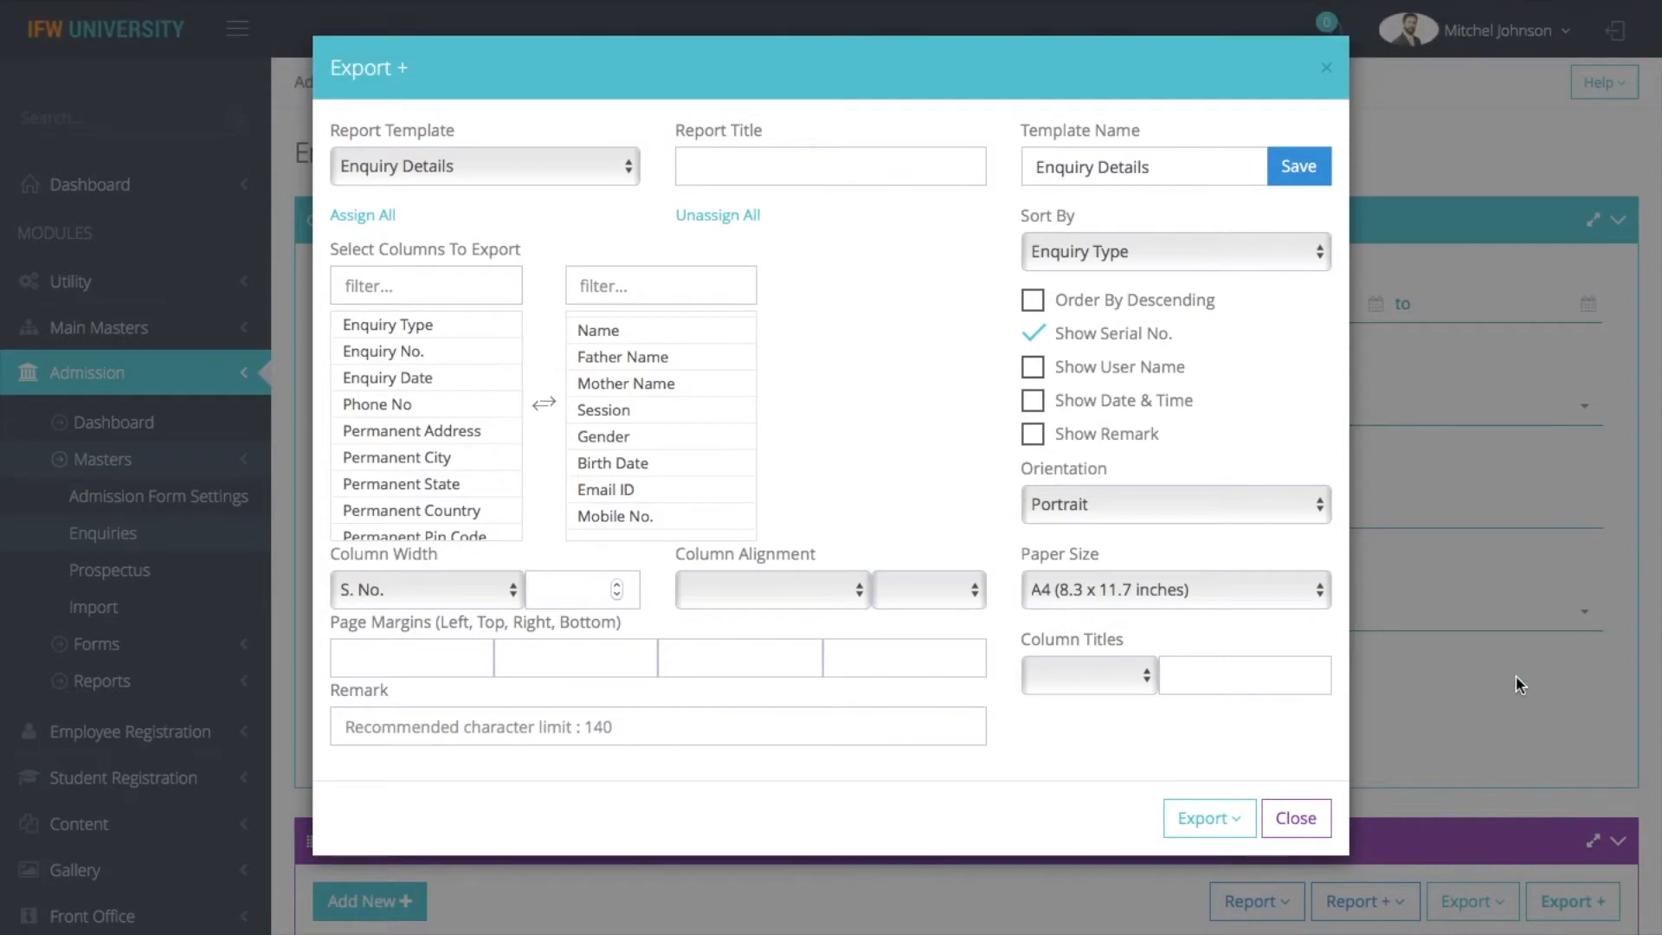
click(1296, 818)
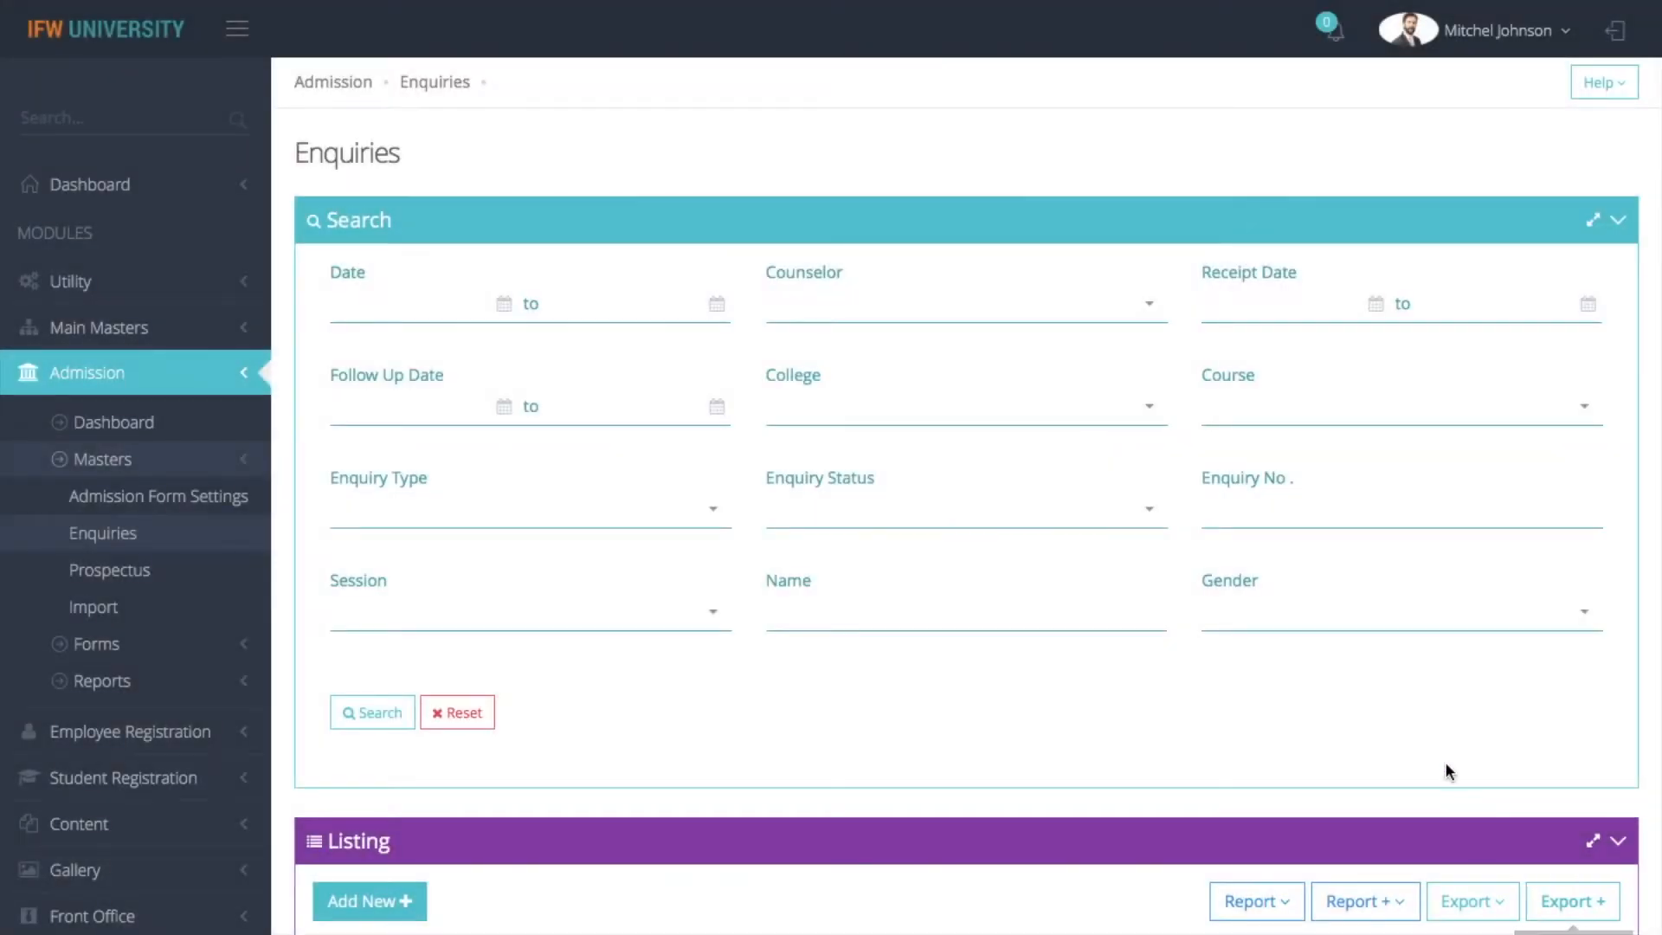
Generate the printable enquiry form for the first enquiry in the listing and return to the Enquiries page
scroll(1446, 761, down, 2)
scroll(958, 801, down, 8)
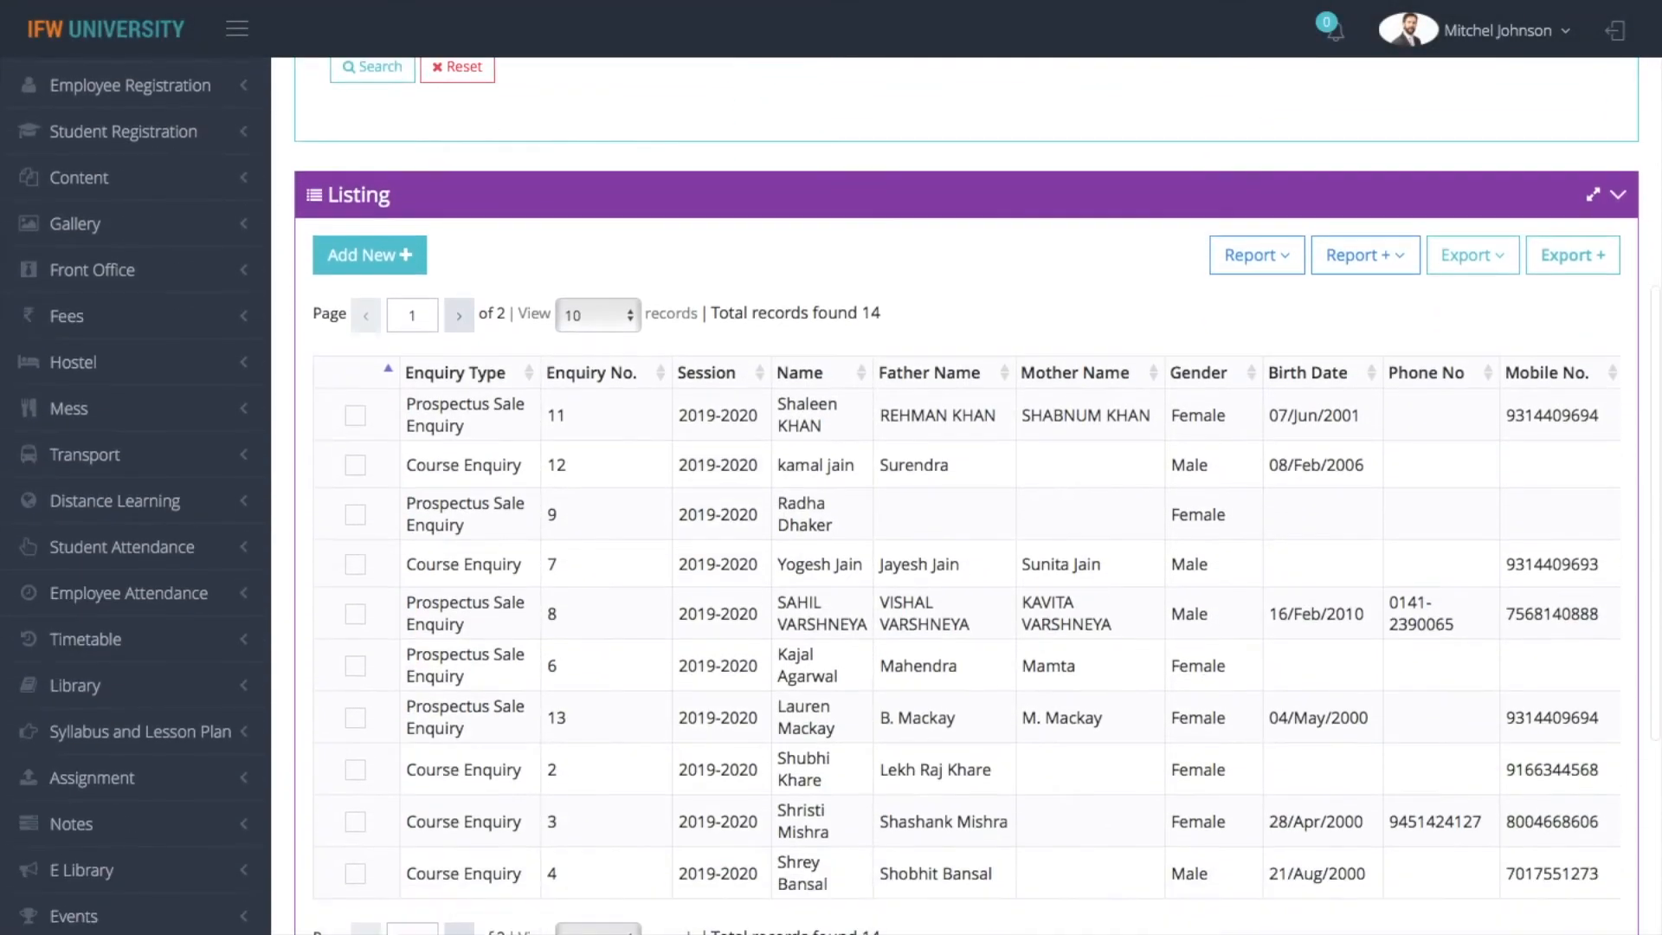
click(964, 765)
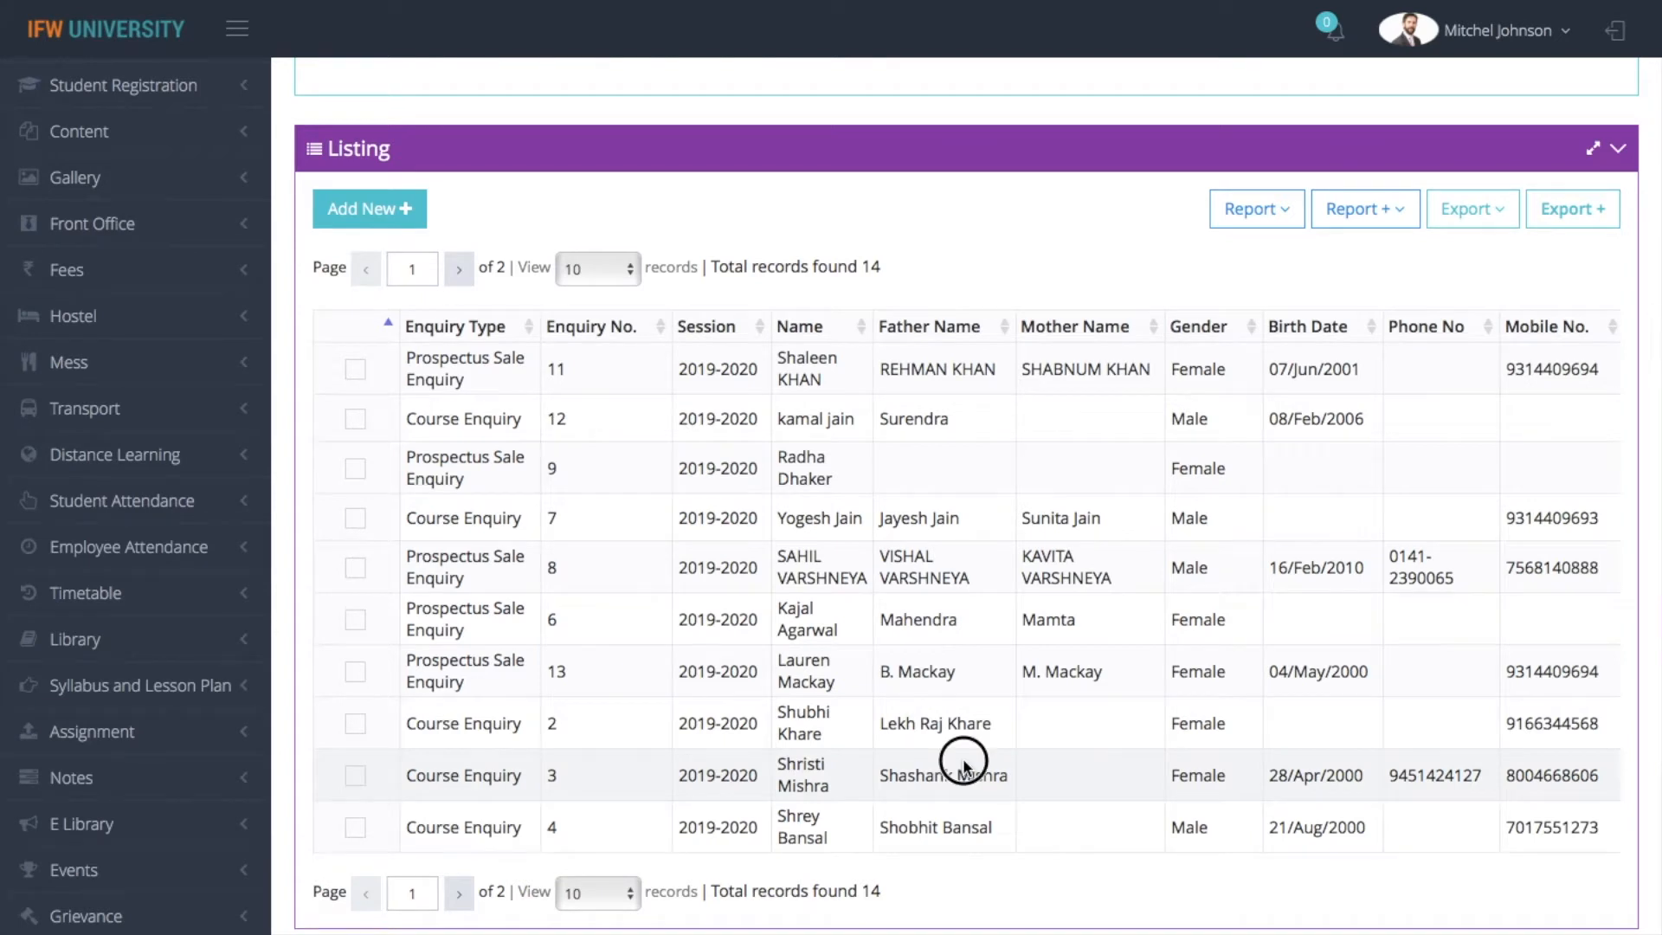
scroll(964, 765, right, 10)
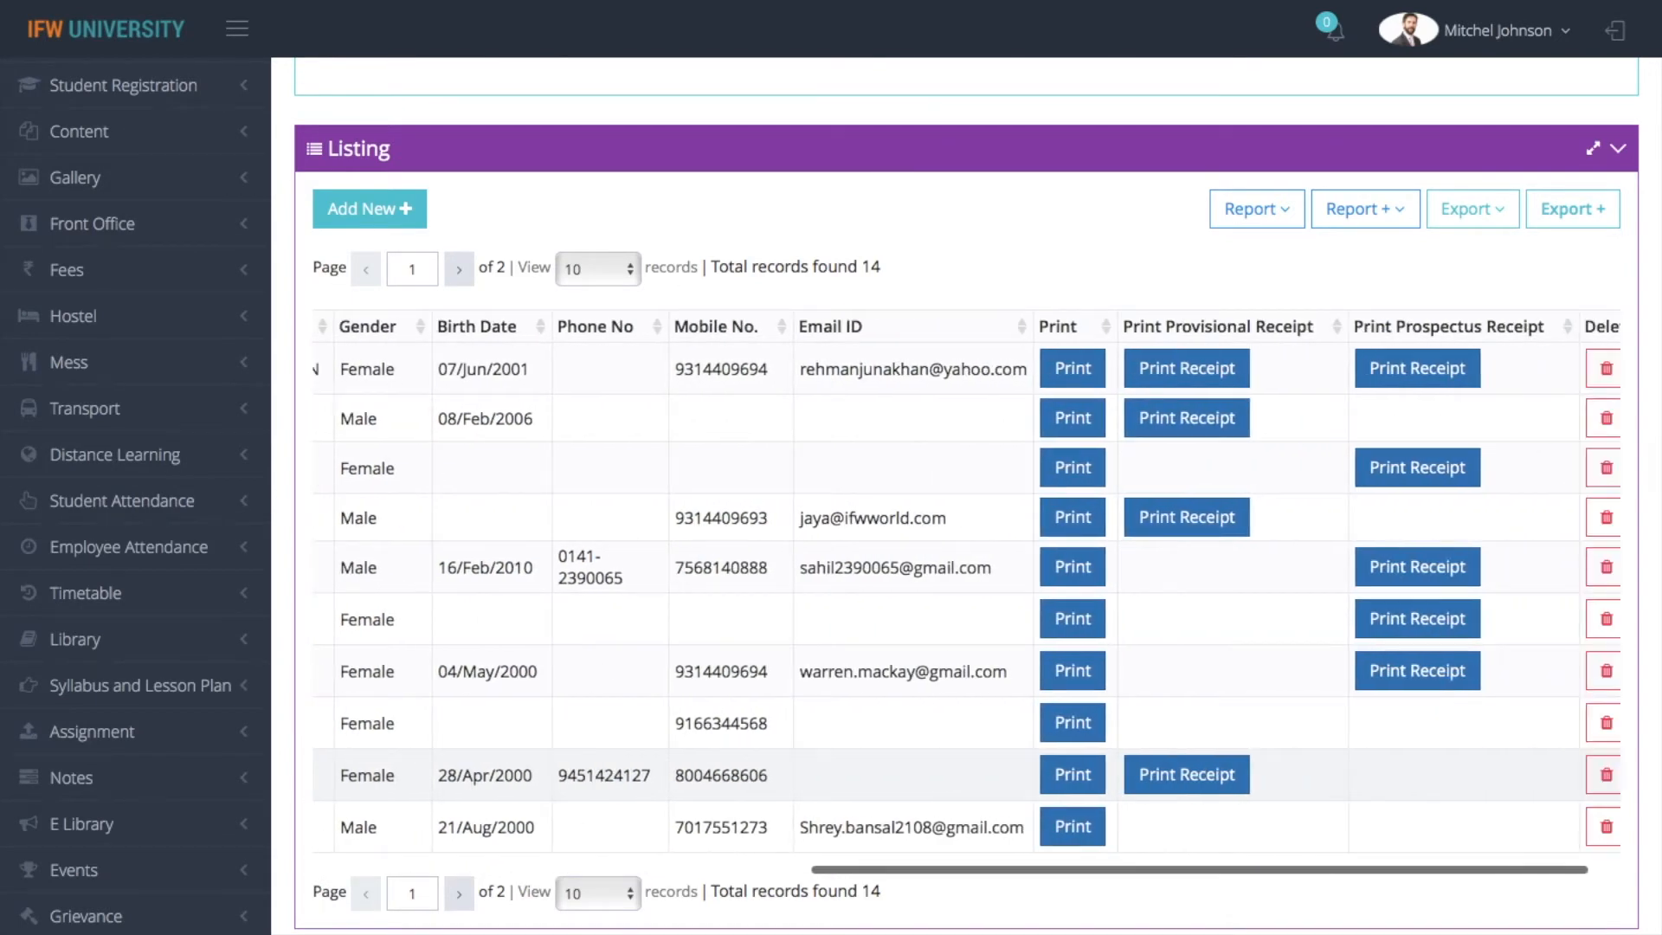
click(1001, 373)
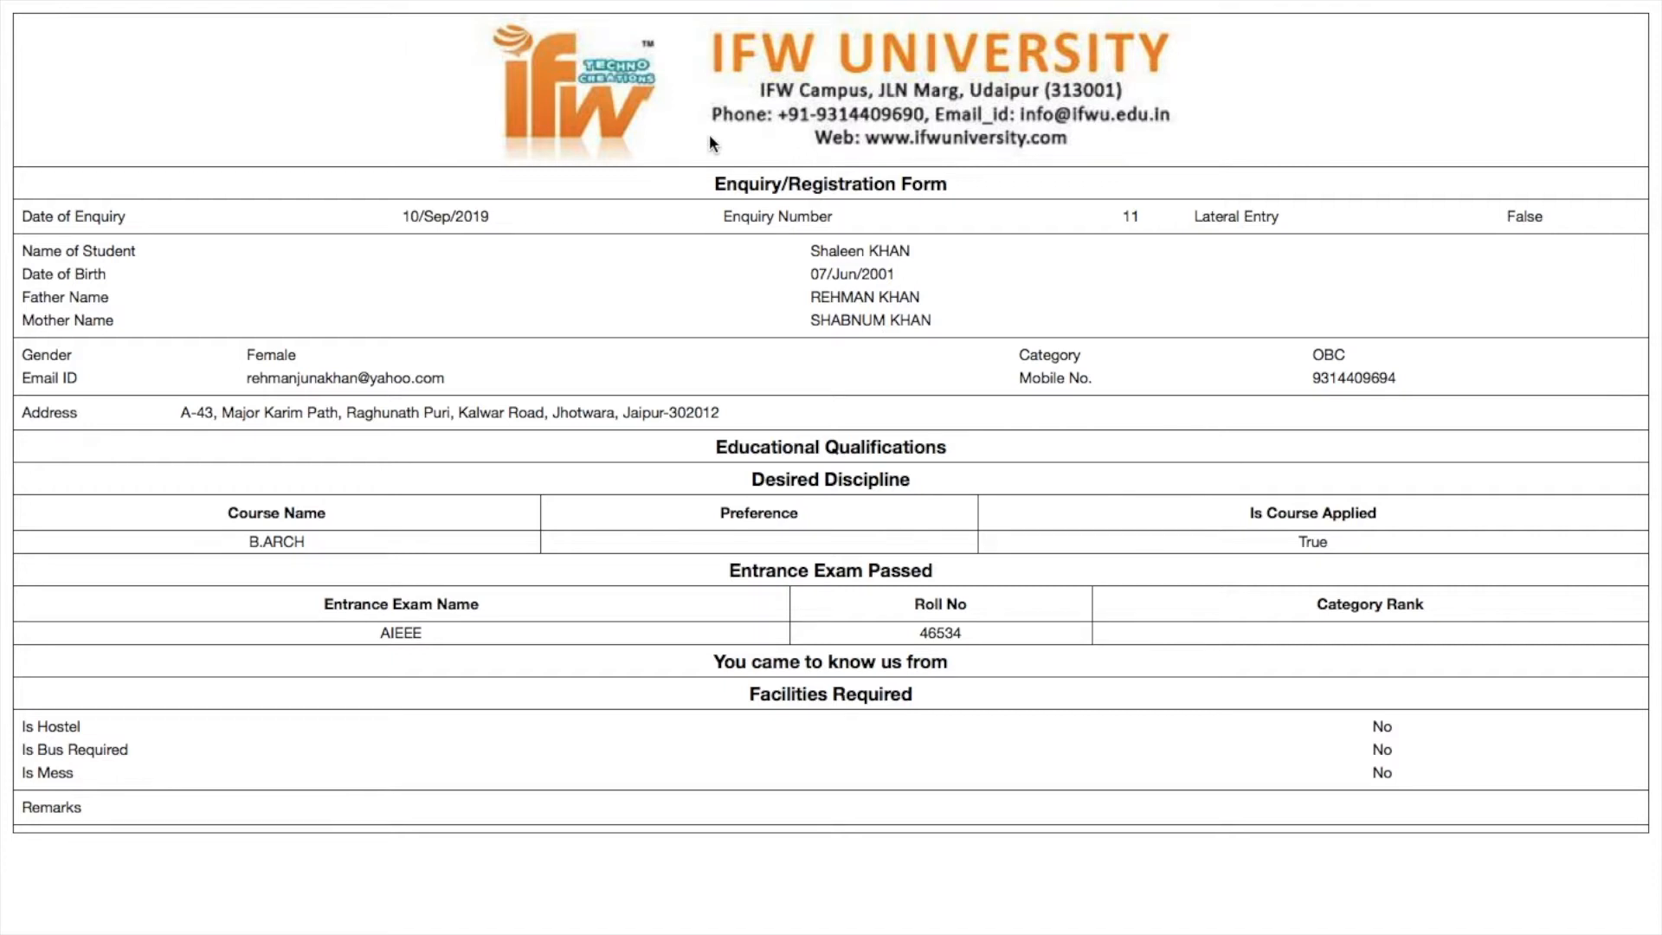
mouse_move(76, 6)
click(111, 83)
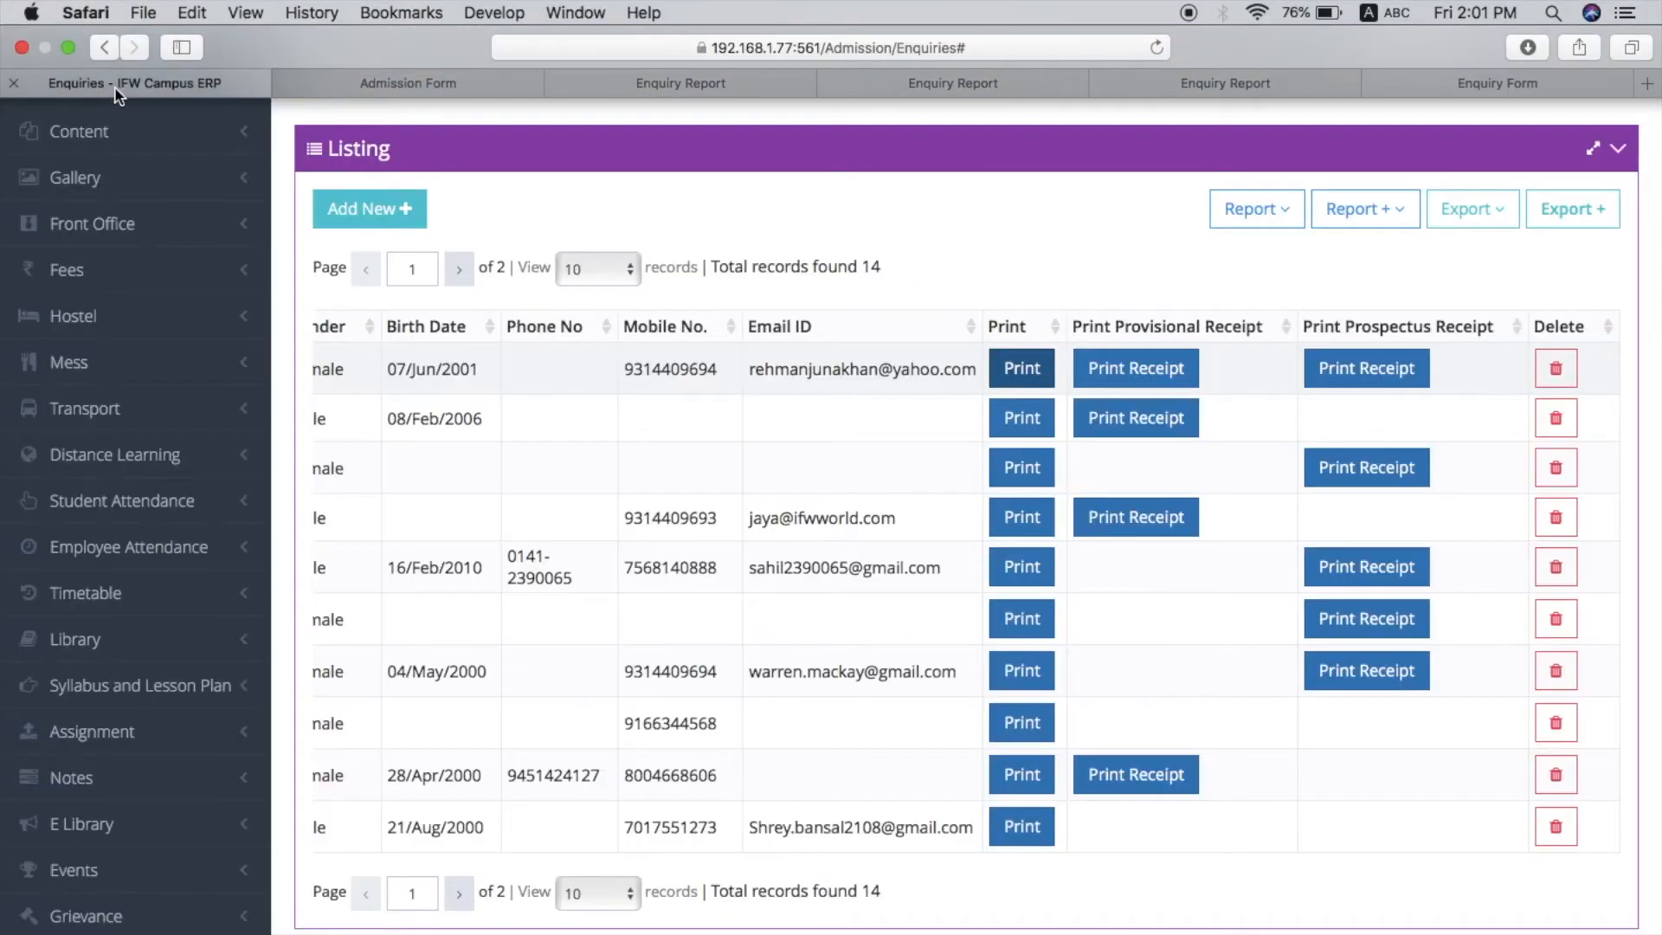
Generate the provisional receipt for the first listed enquiry, look it over, and return to the Enquiries page
click(1153, 370)
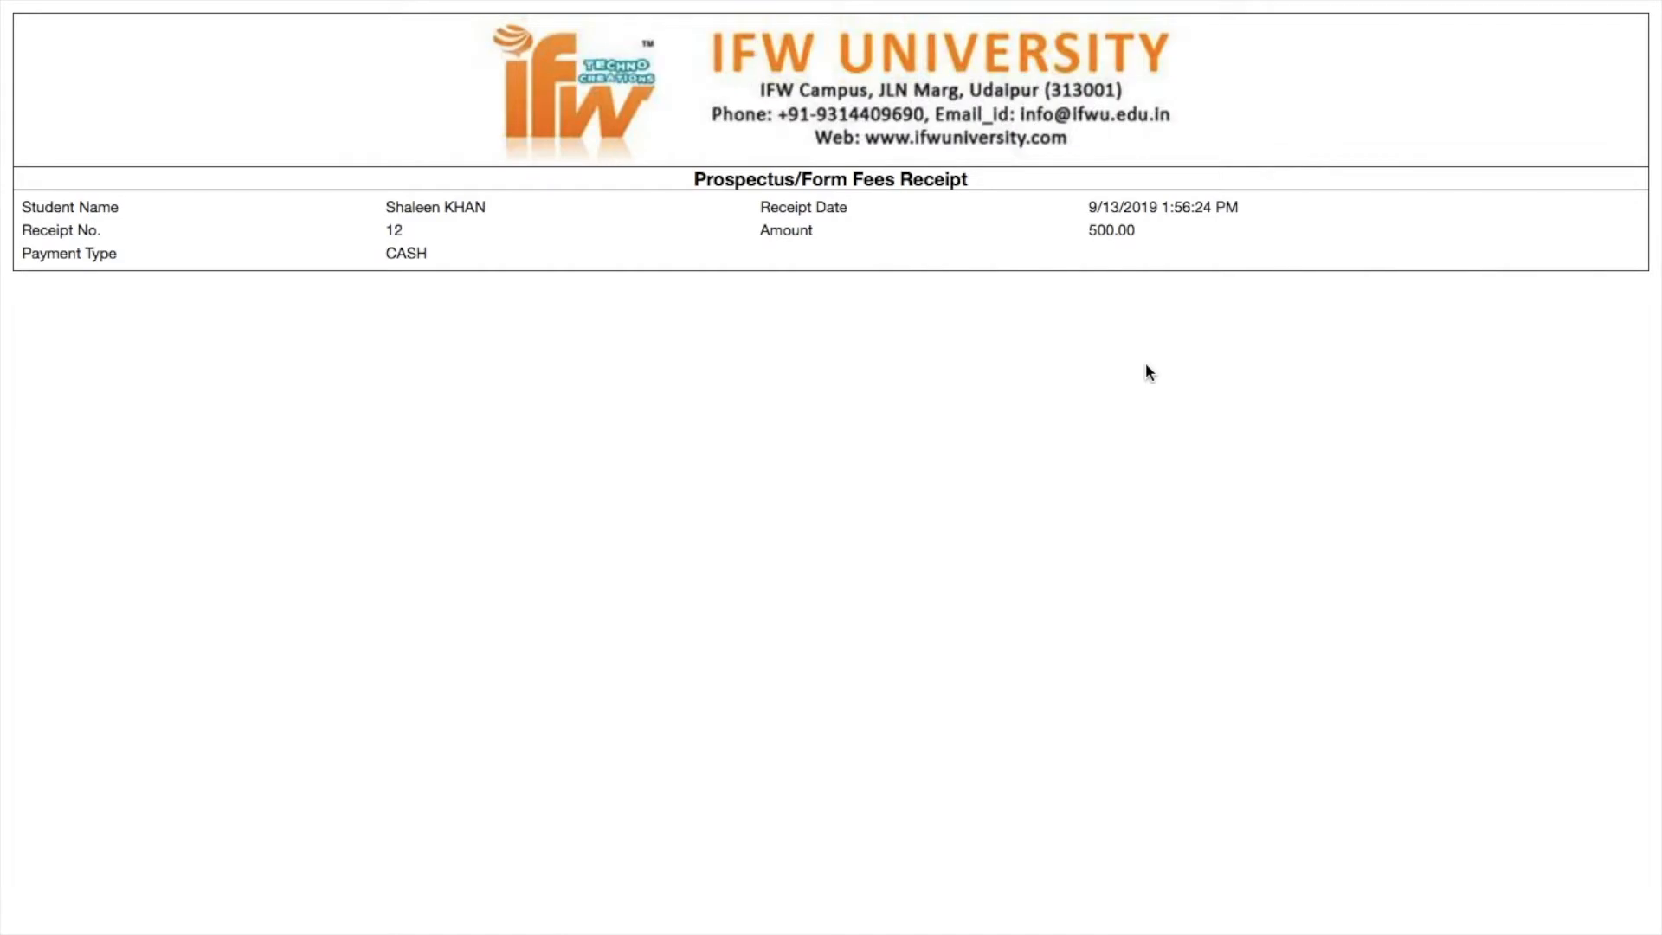
scroll(1161, 357, up, 4)
scroll(1161, 357, down, 4)
mouse_move(61, 8)
click(101, 85)
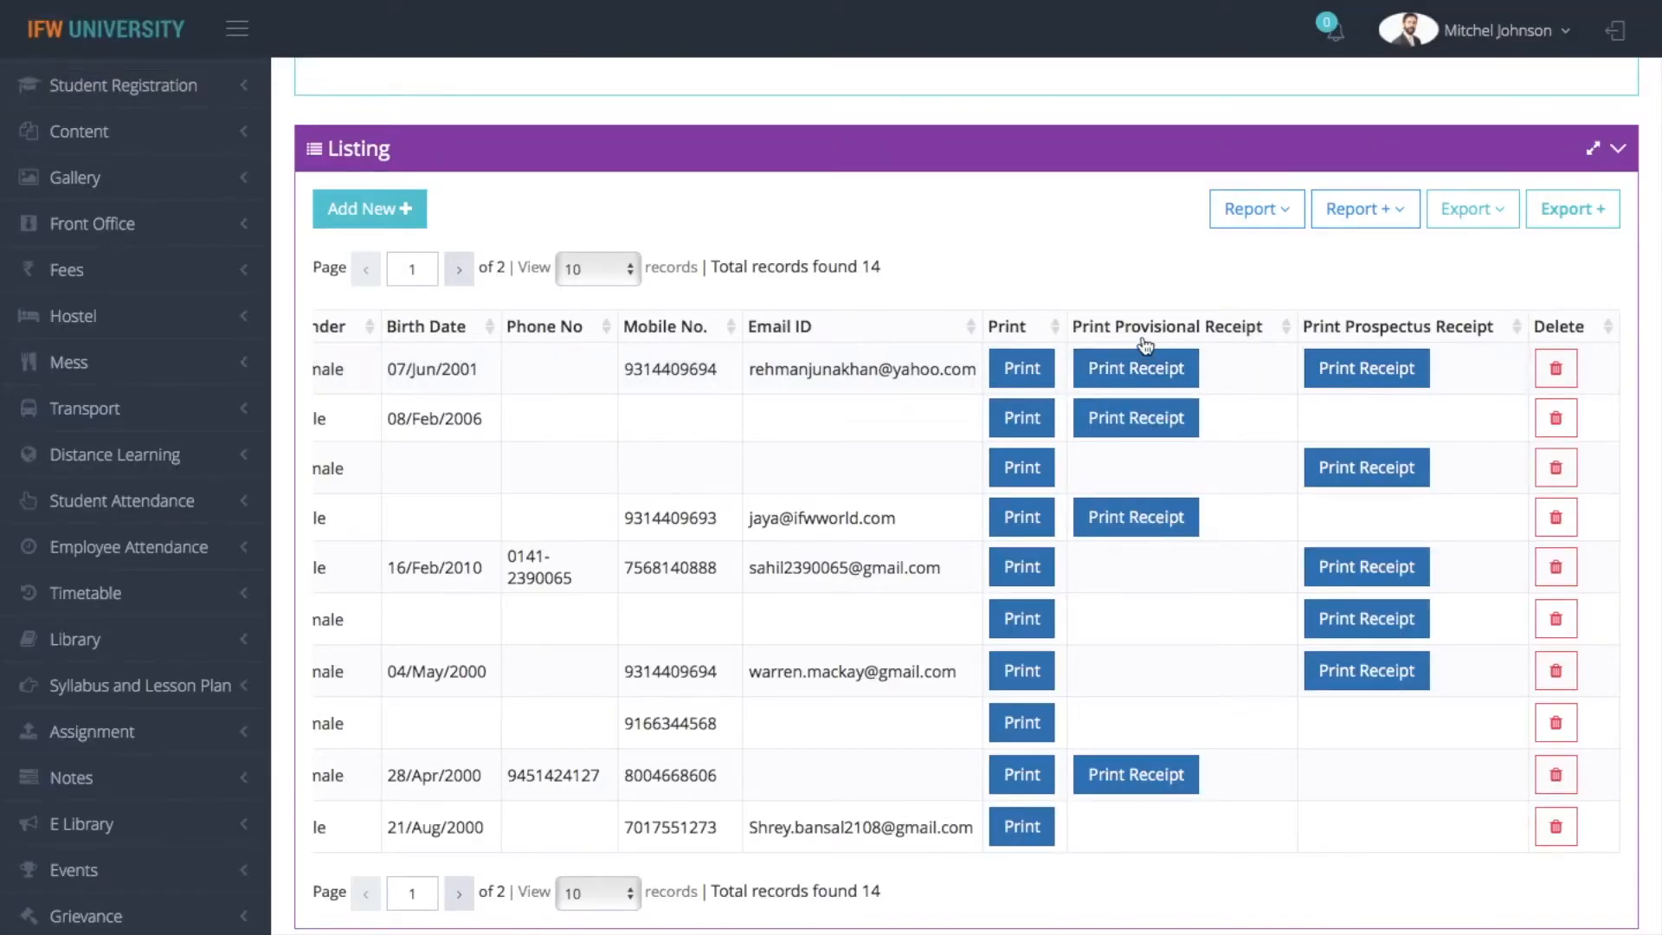
Generate the prospectus receipt for the first listed enquiry and return to the Enquiries page
scroll(1168, 357, up, 4)
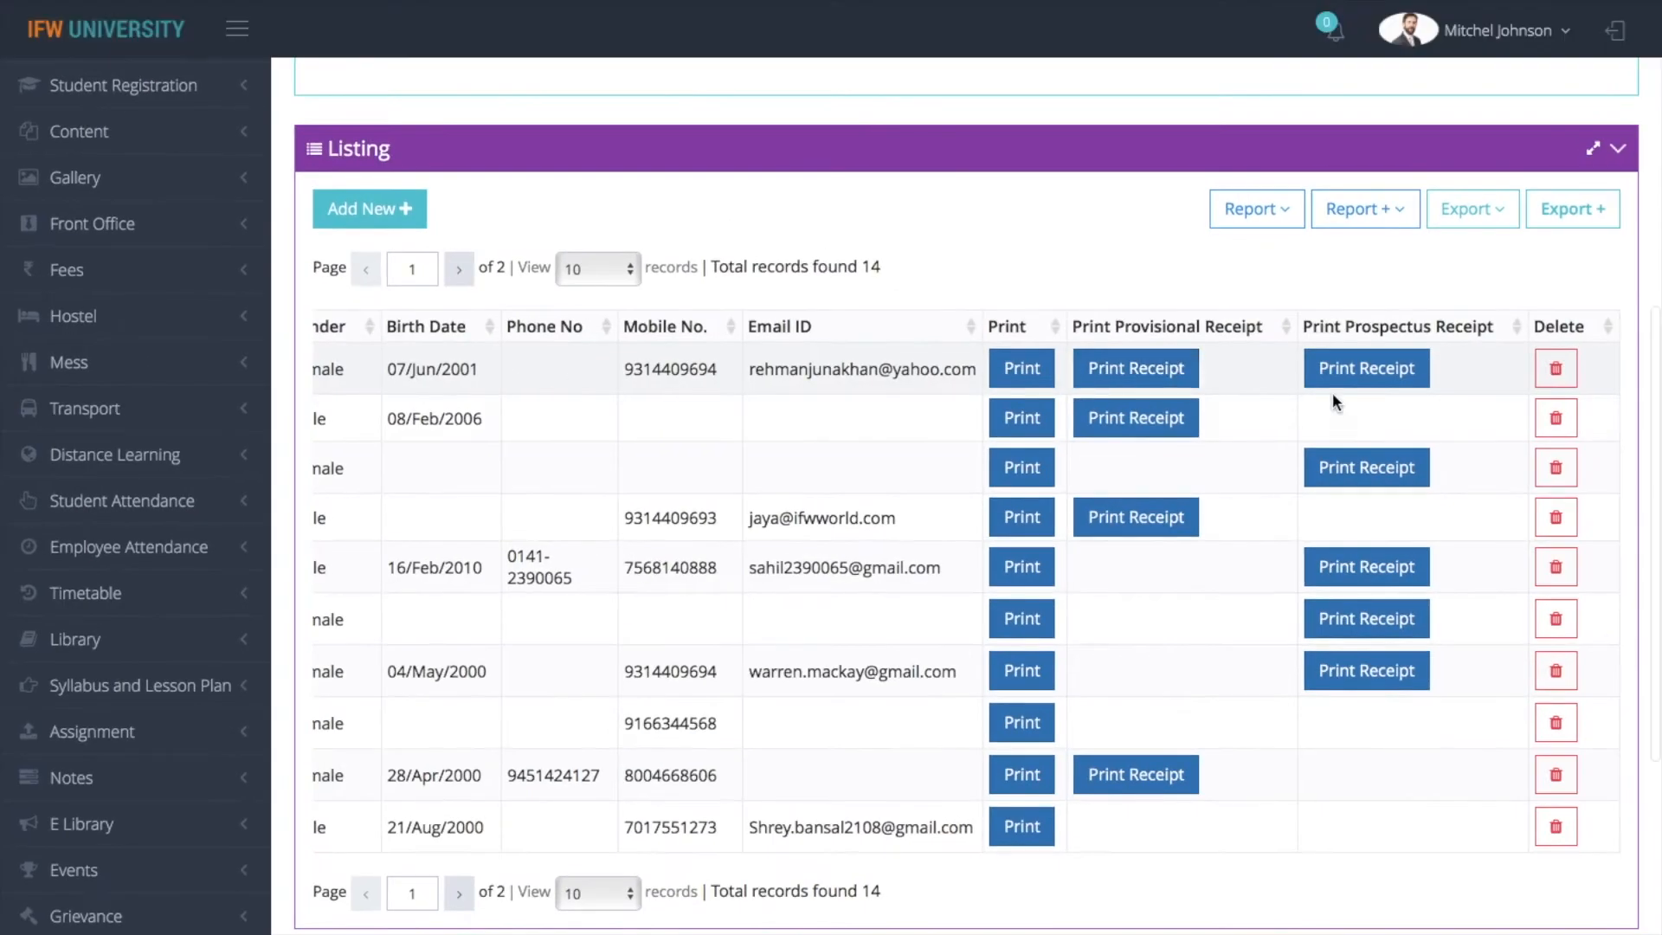
scroll(1447, 374, up, 5)
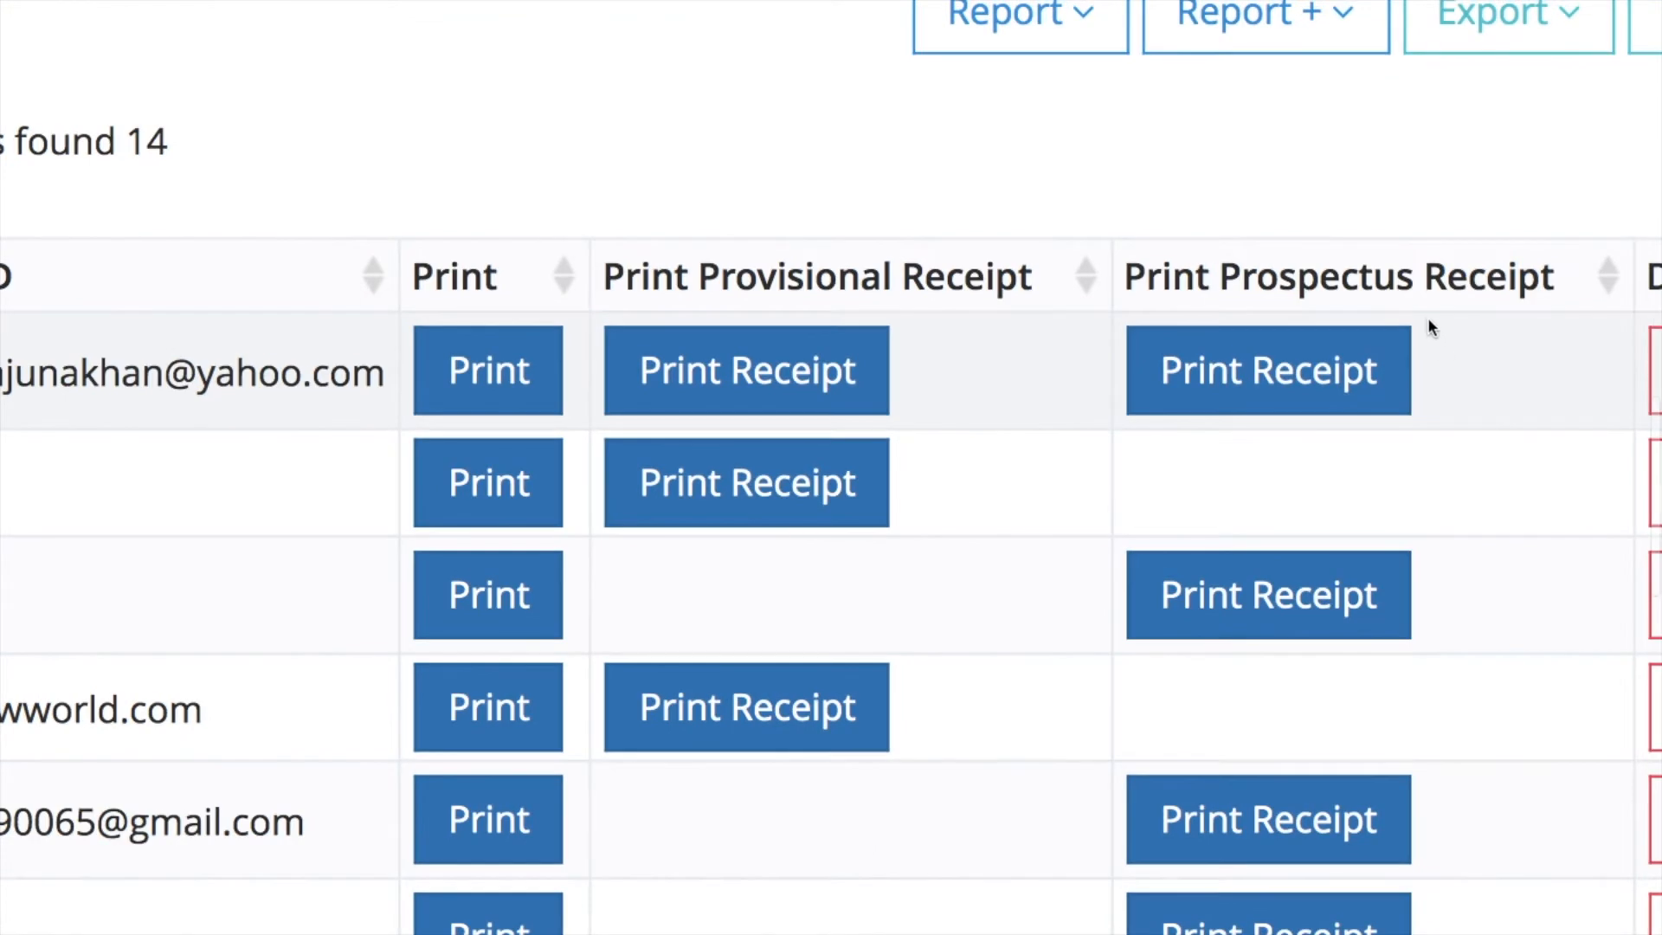
click(1313, 389)
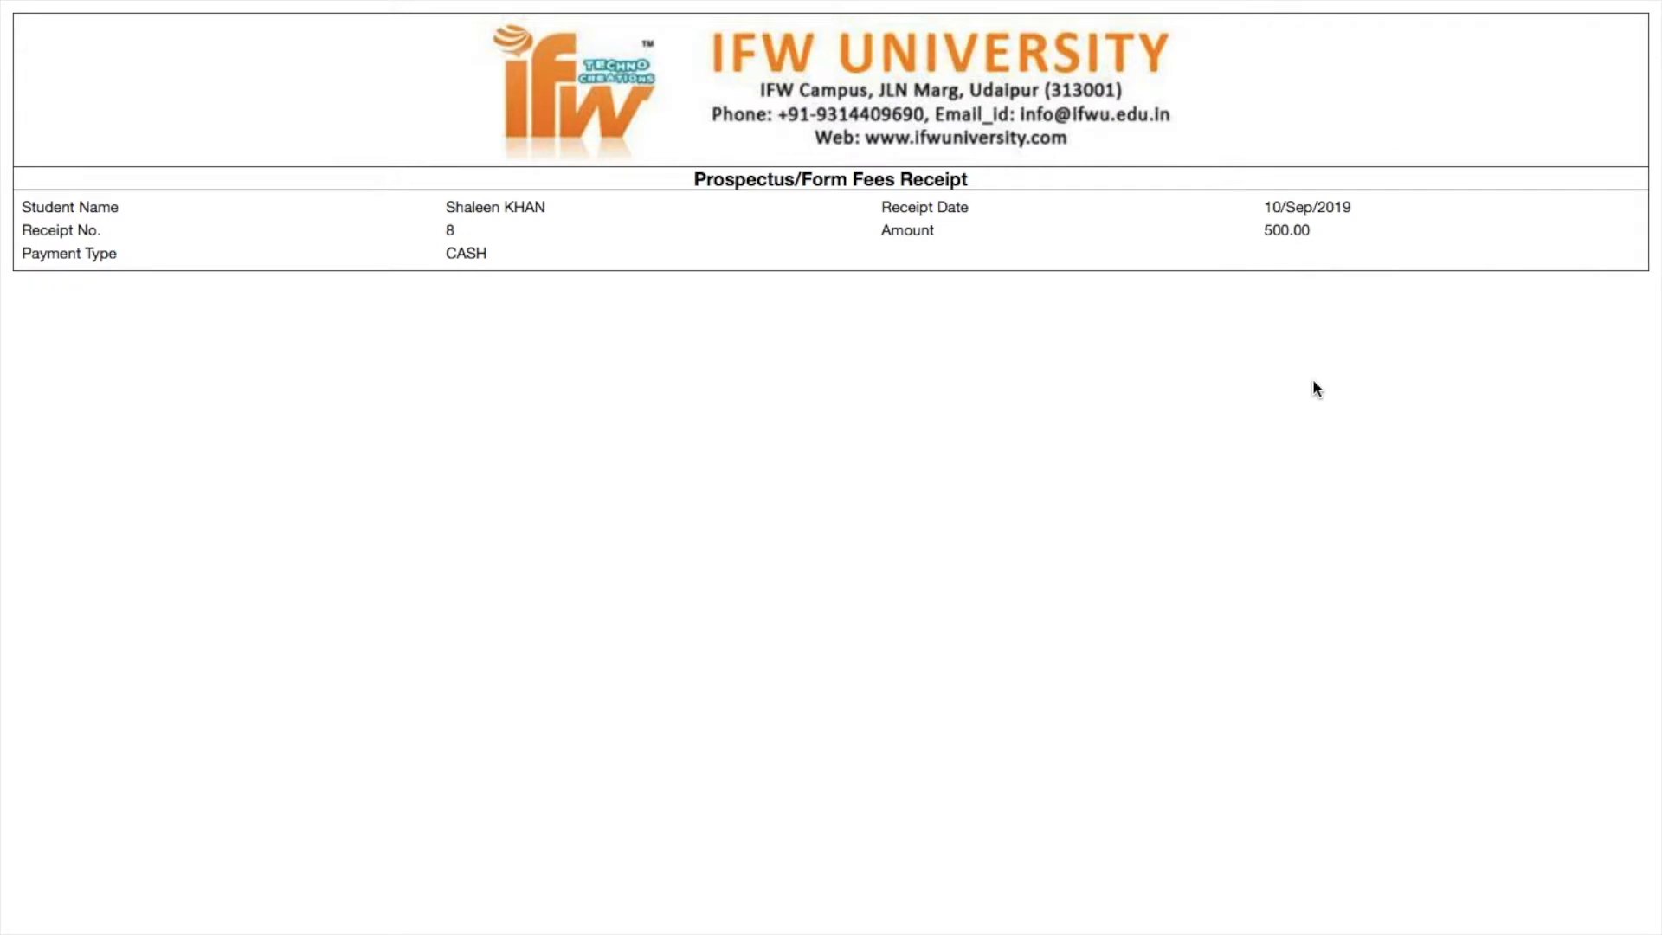
mouse_move(761, 10)
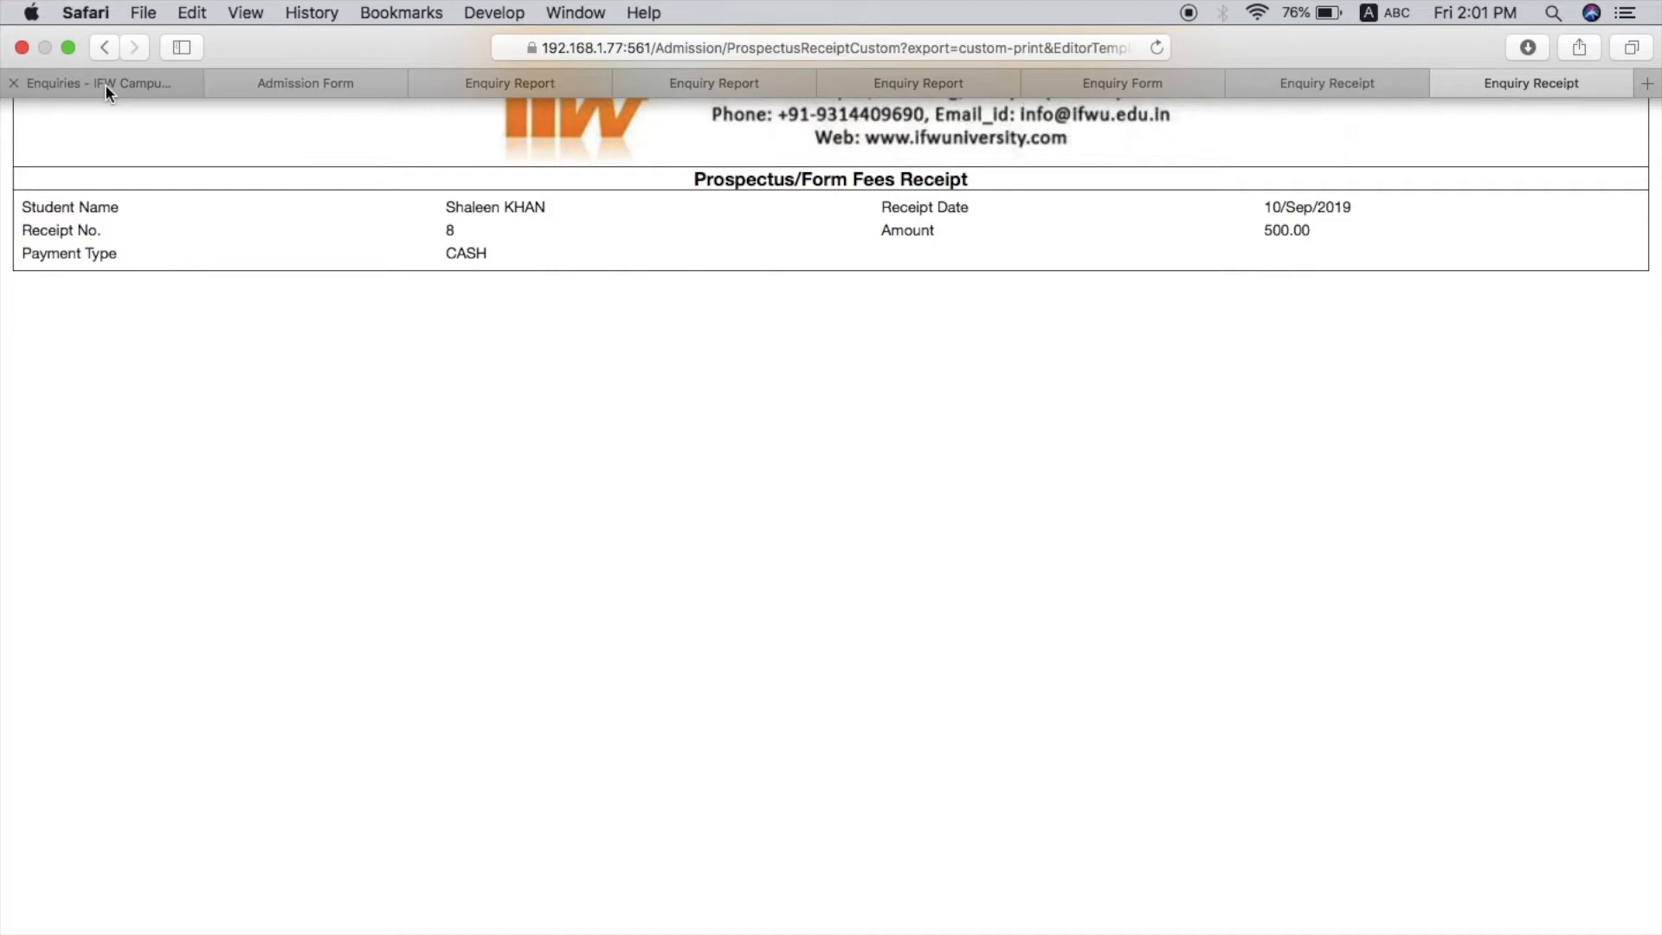
click(106, 85)
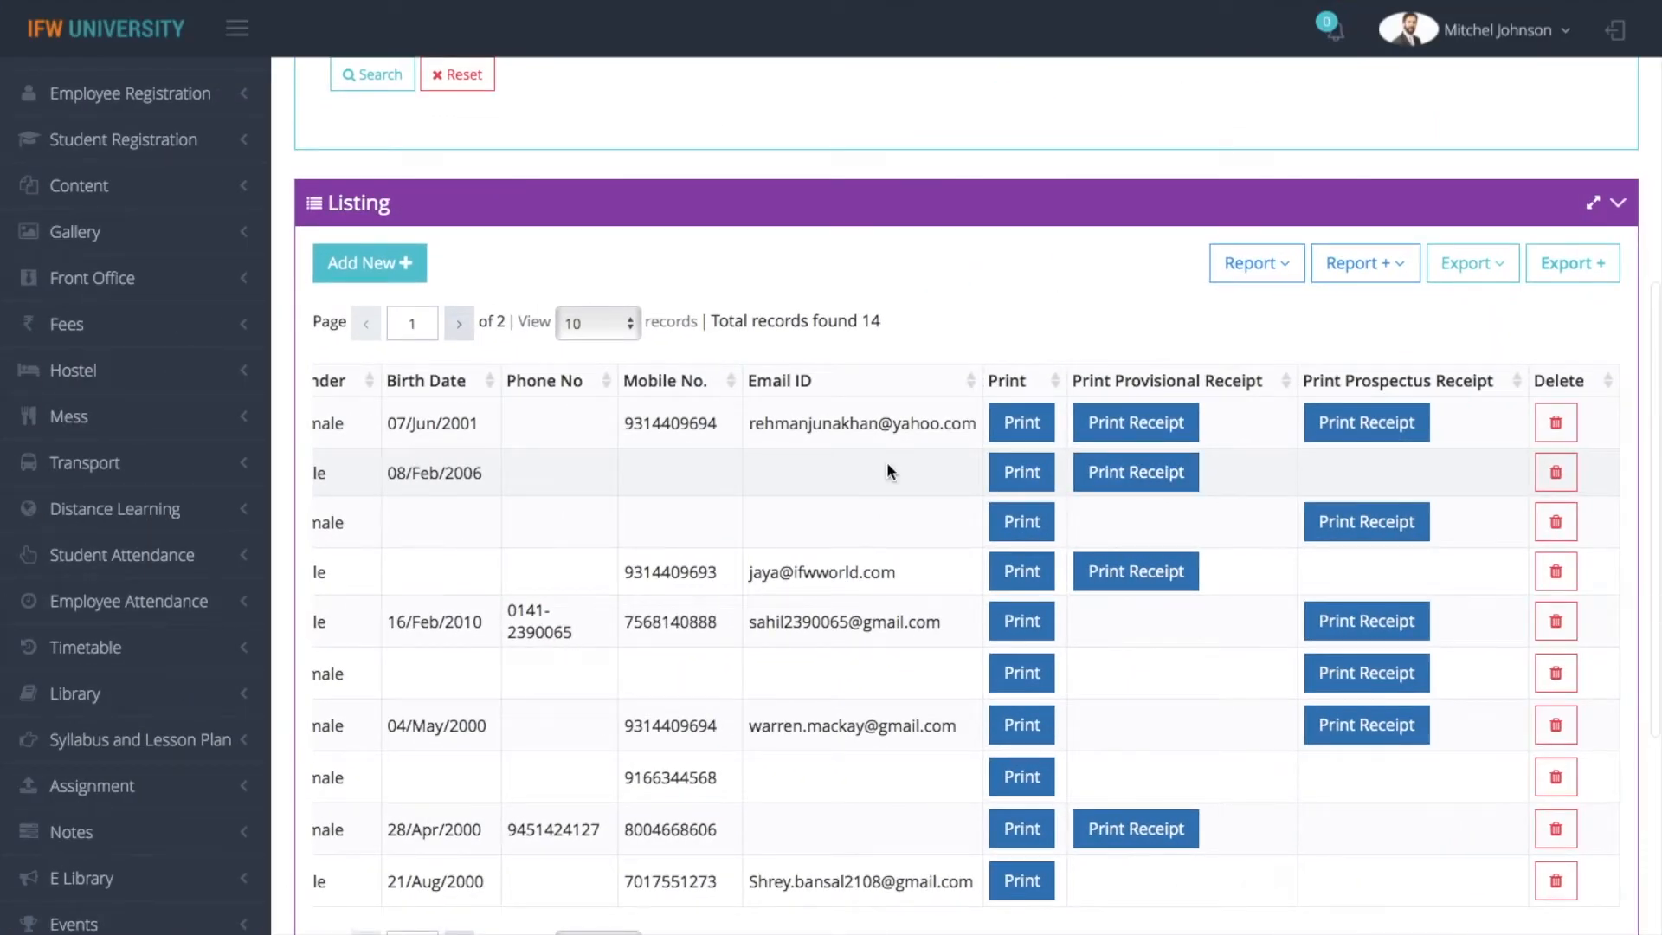
Go to the Prospectus master of the Admission module and open the 2019-2020 Prospectus Form record for editing
scroll(886, 468, up, 4)
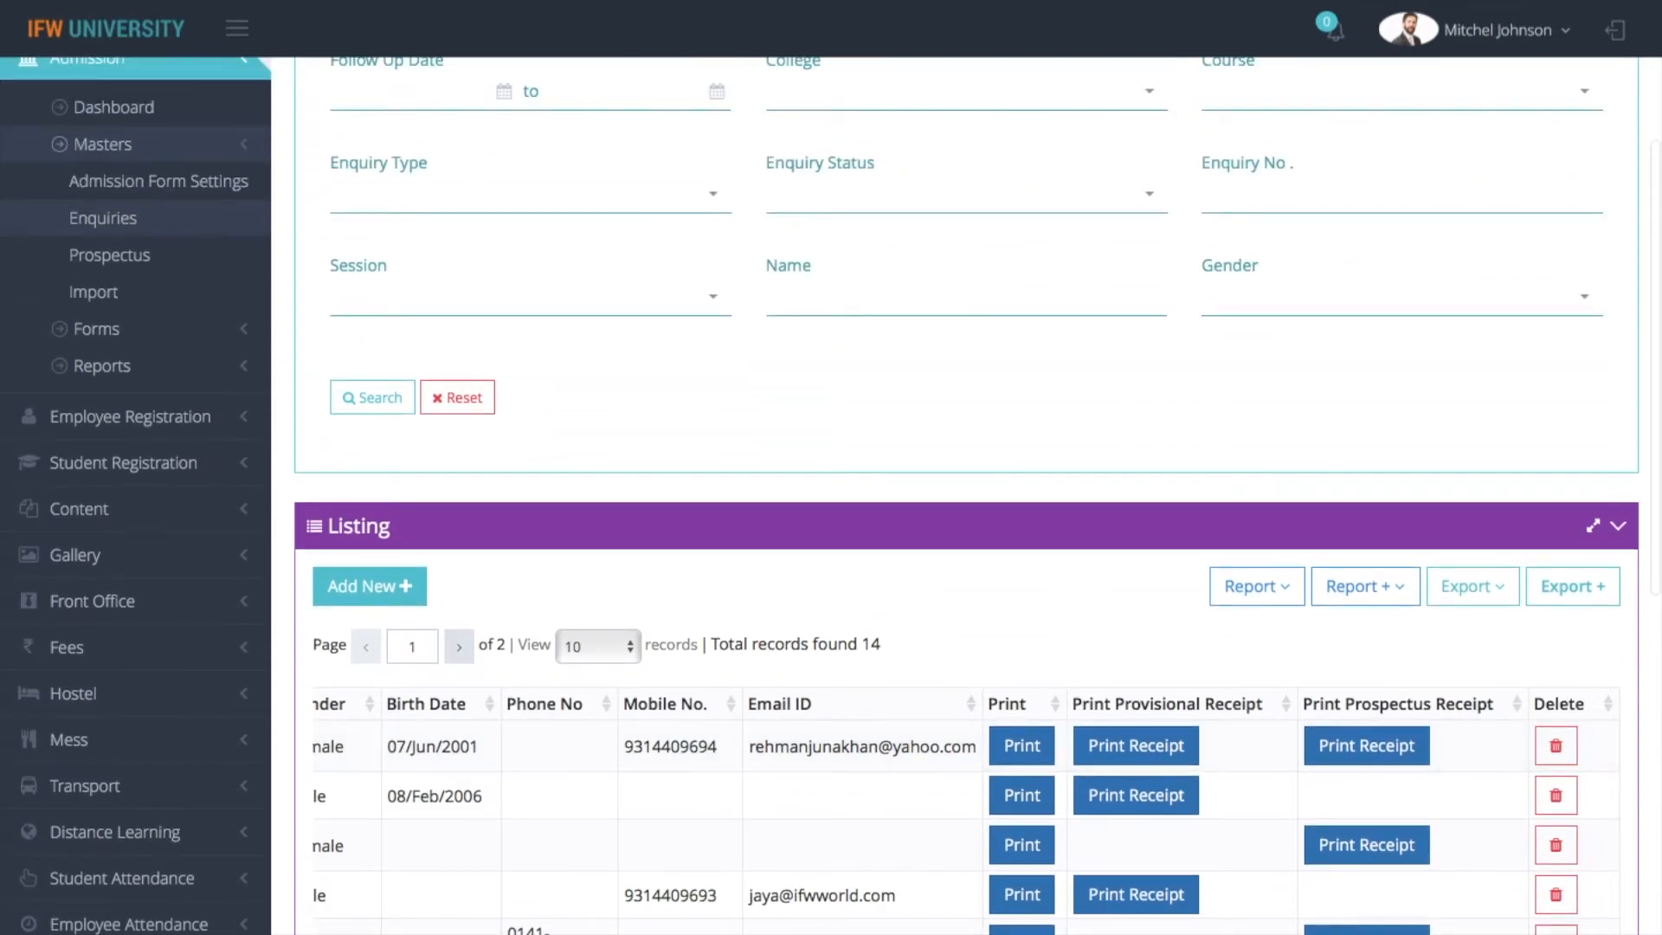
click(142, 257)
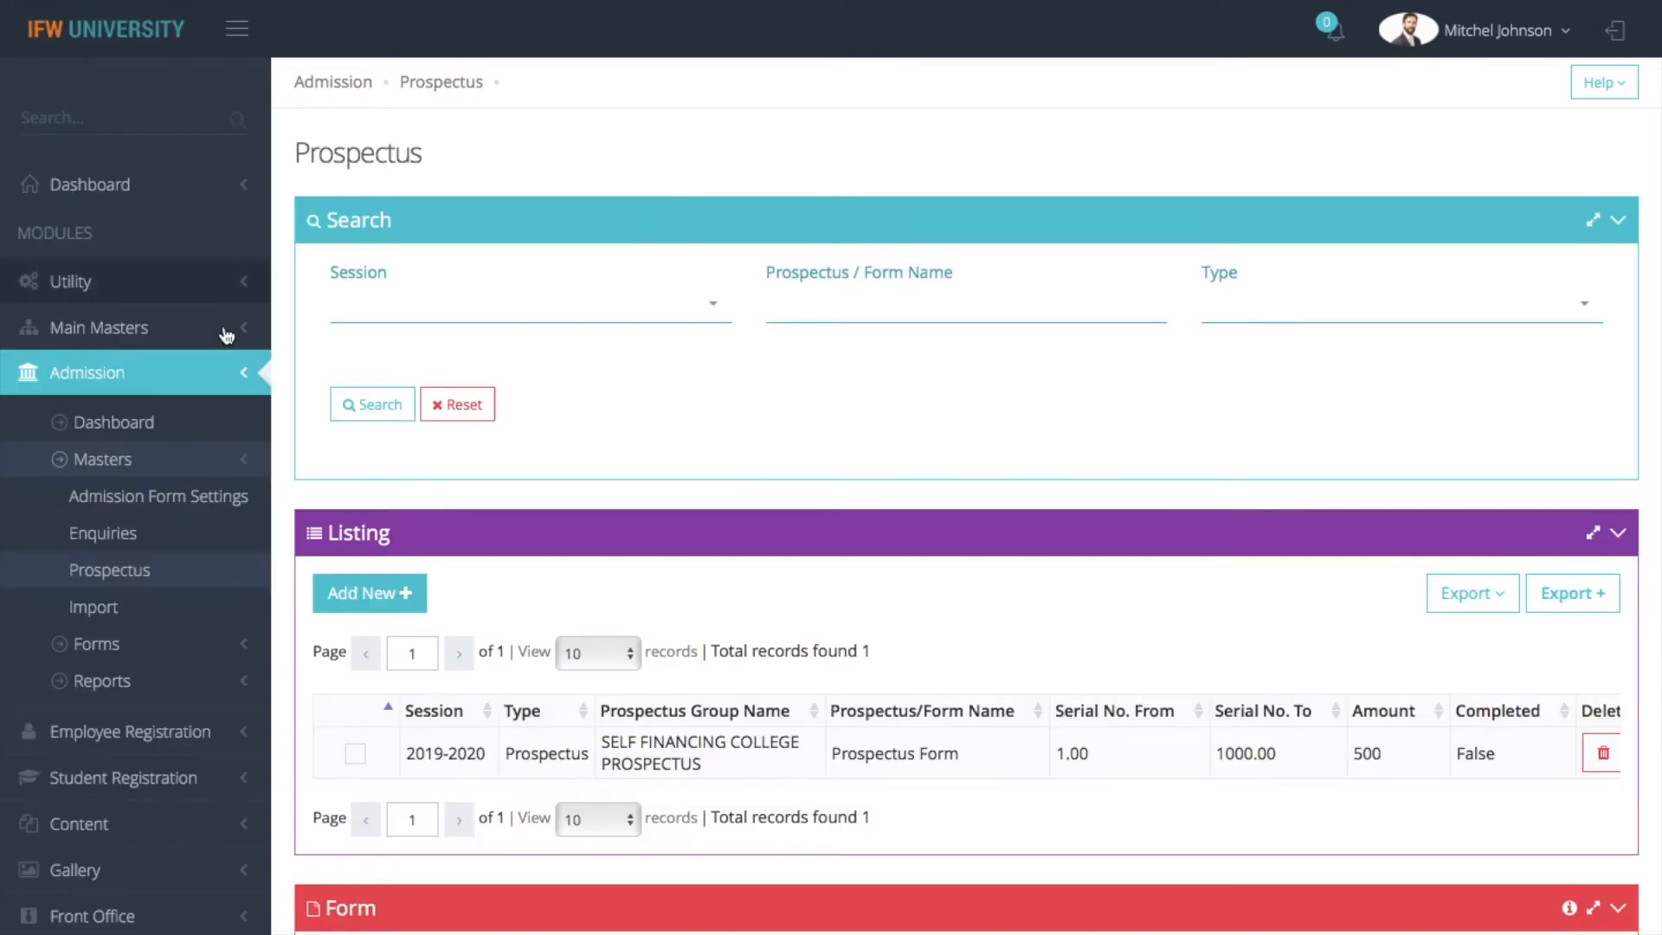
click(360, 756)
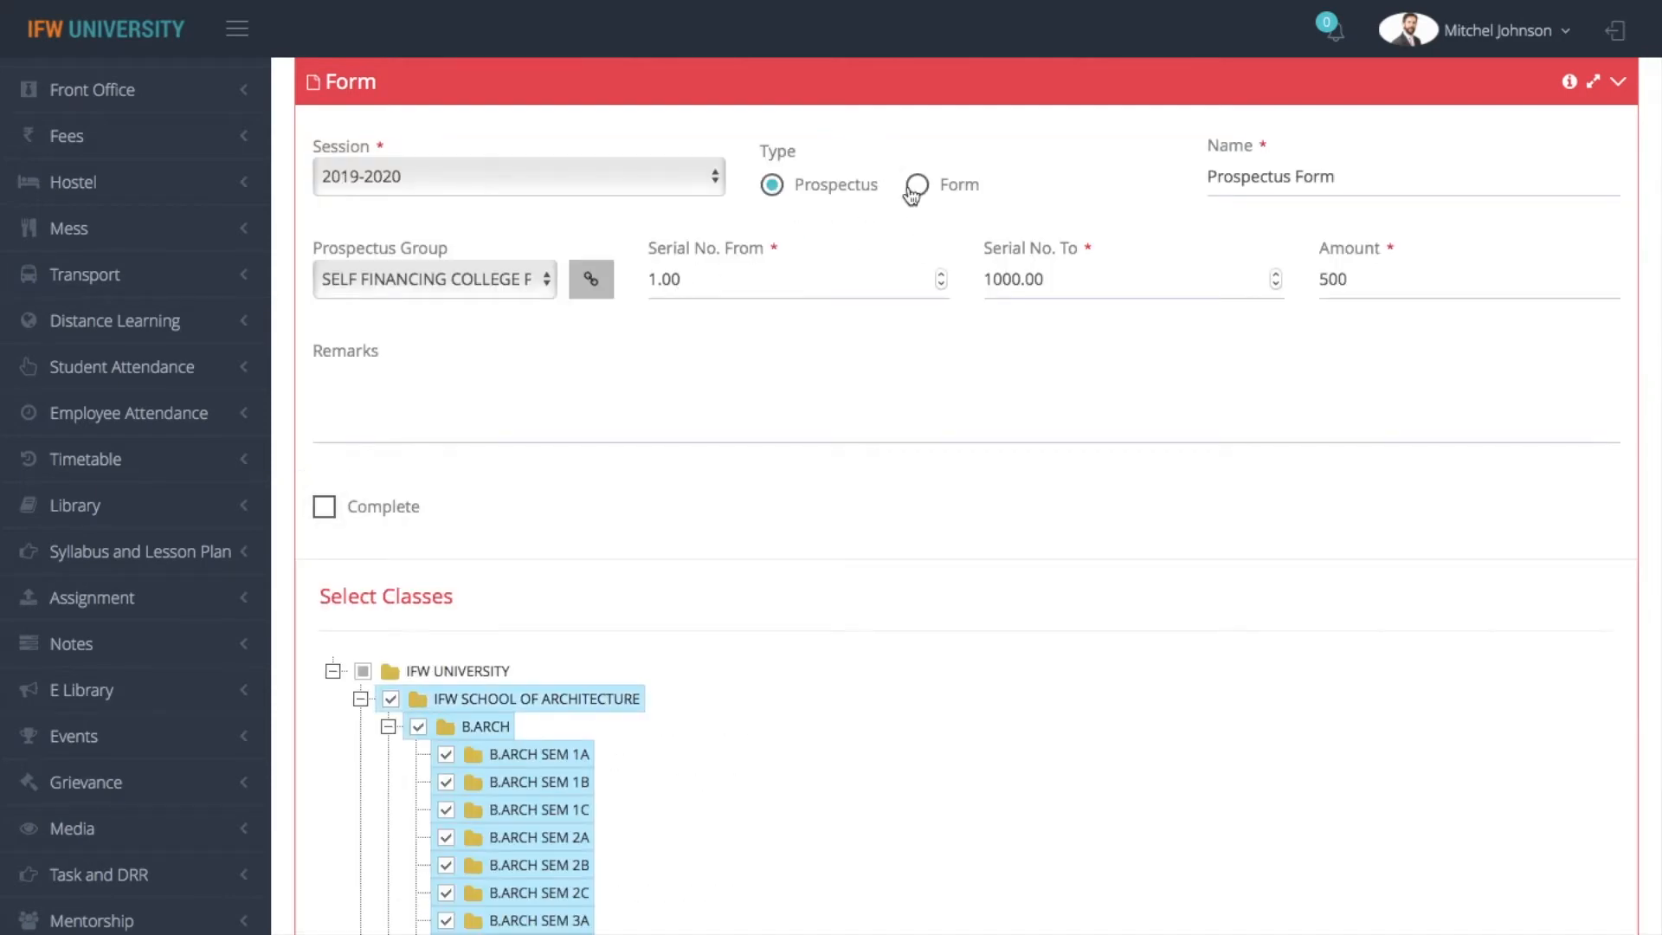
Examine the prospectus record's type options, prospectus group, serial number range, amount and assigned classes, keeping the type as Prospectus
click(920, 187)
click(772, 187)
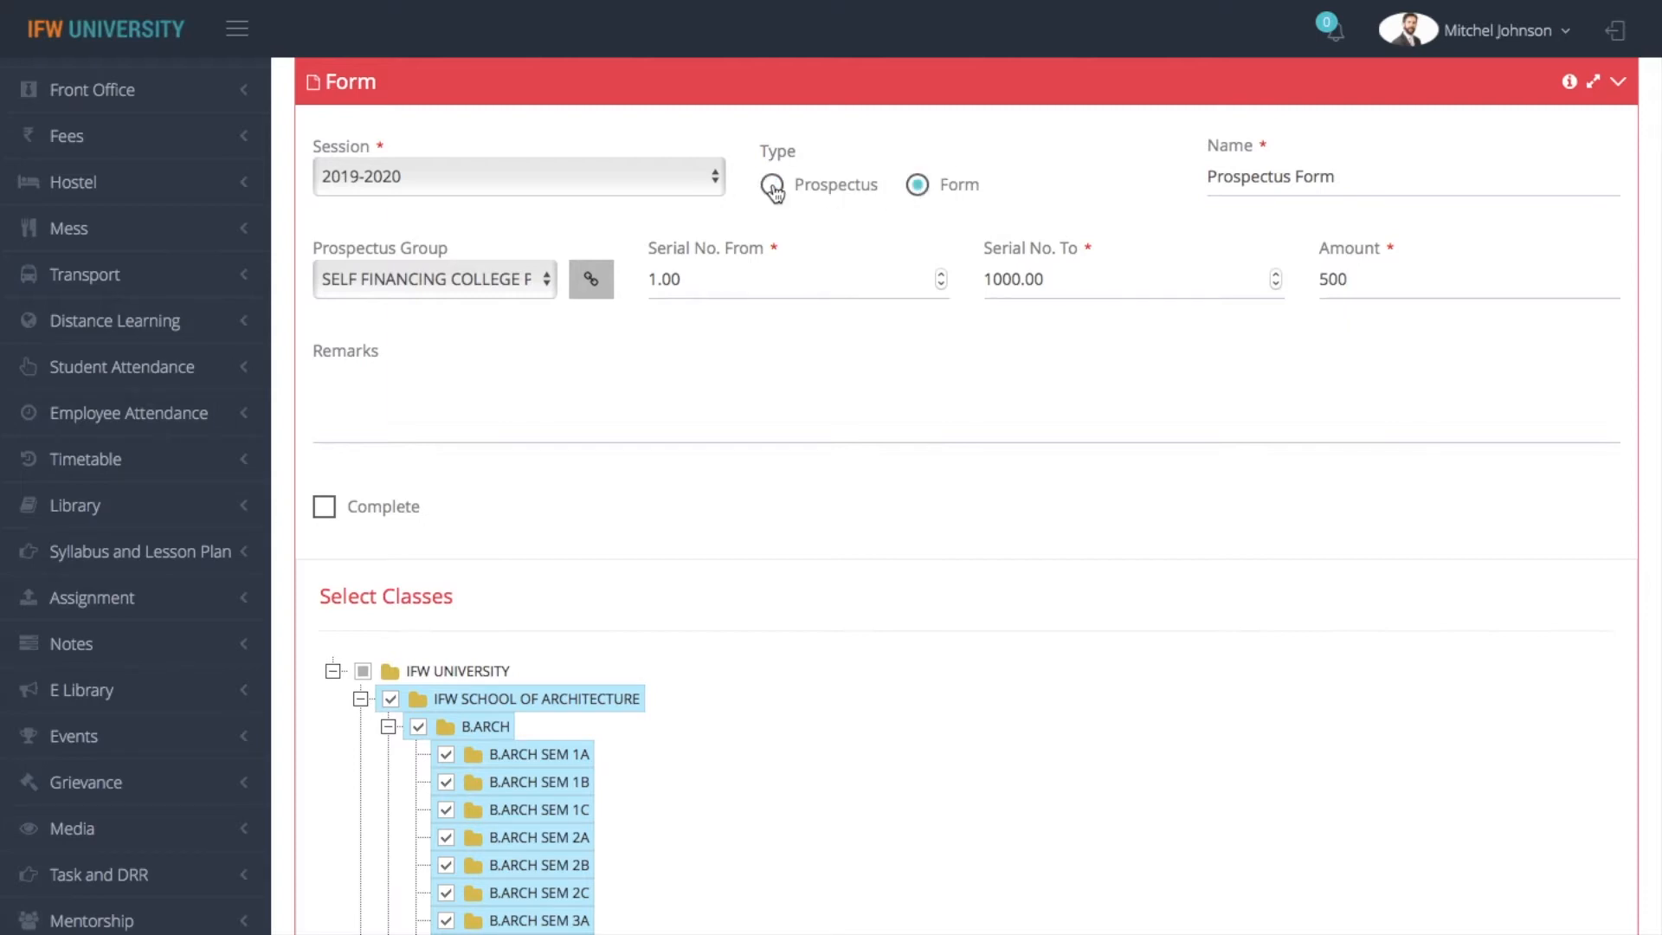
click(478, 281)
click(478, 281)
click(722, 289)
click(1103, 284)
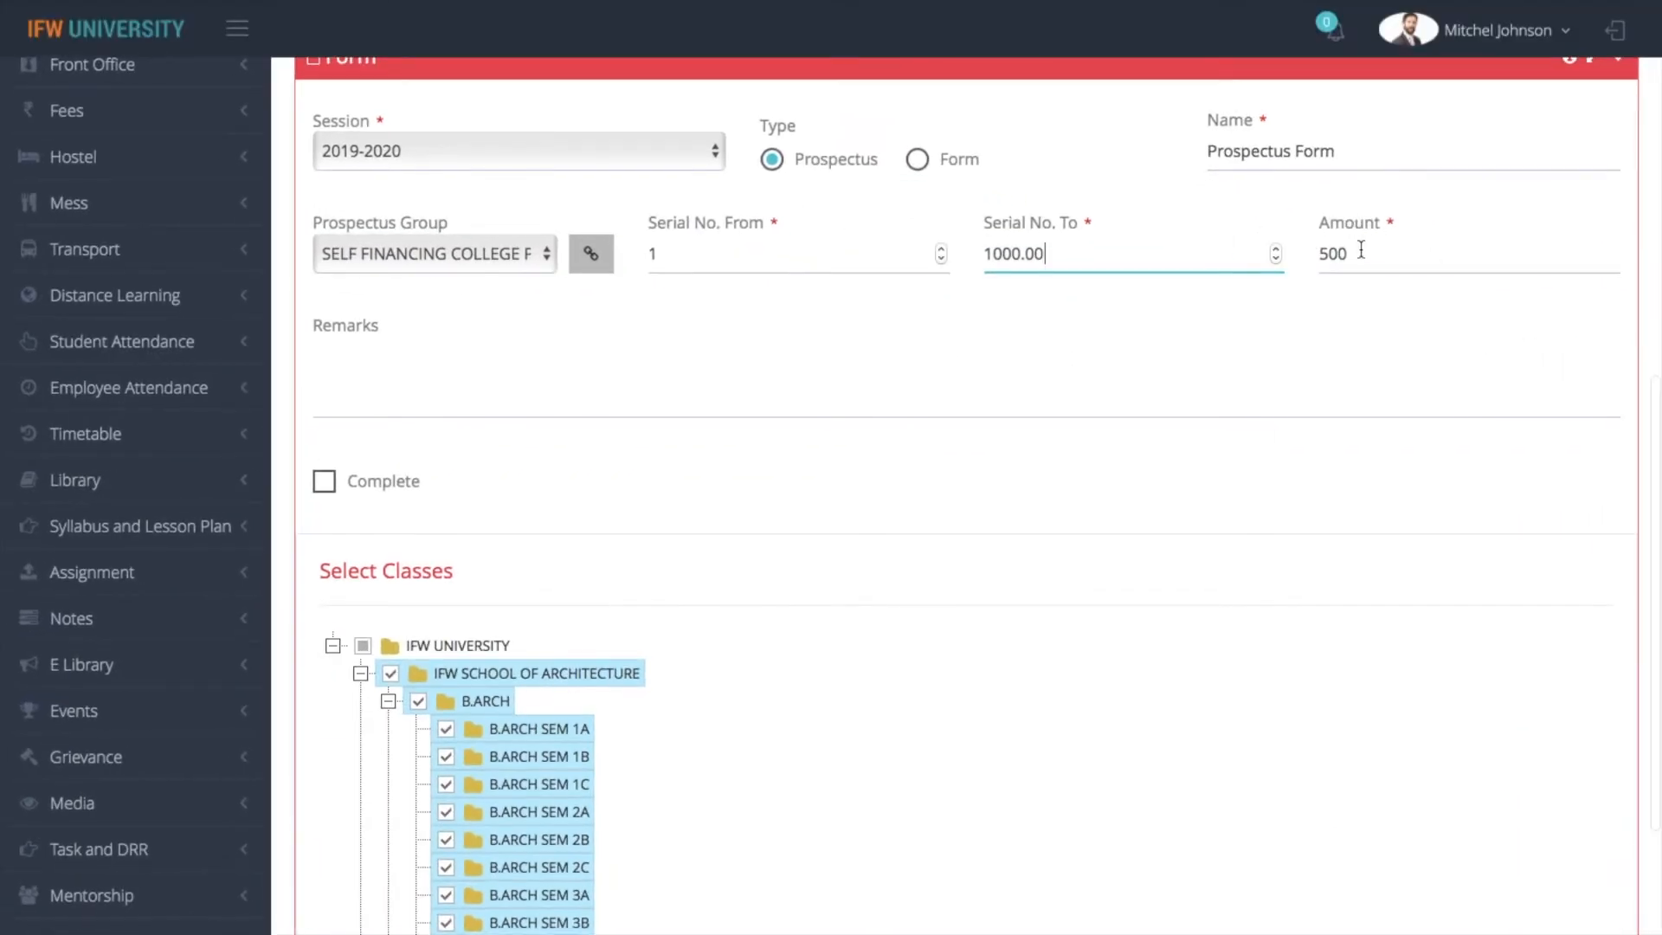
double_click(1315, 235)
click(630, 509)
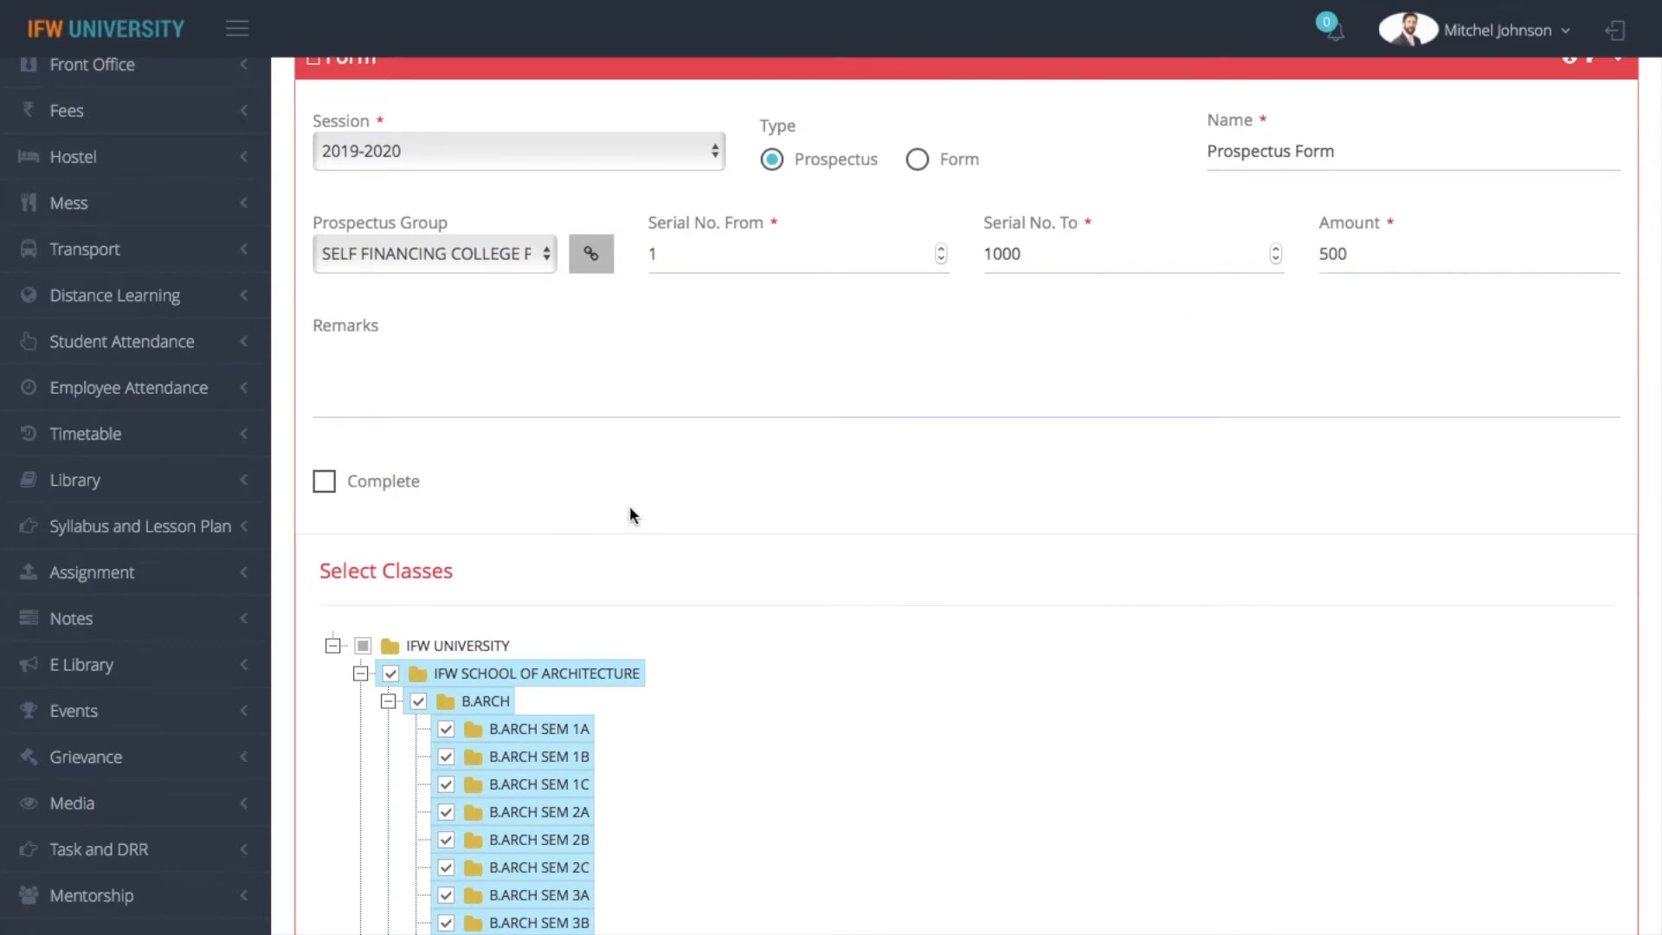
scroll(629, 507, down, 4)
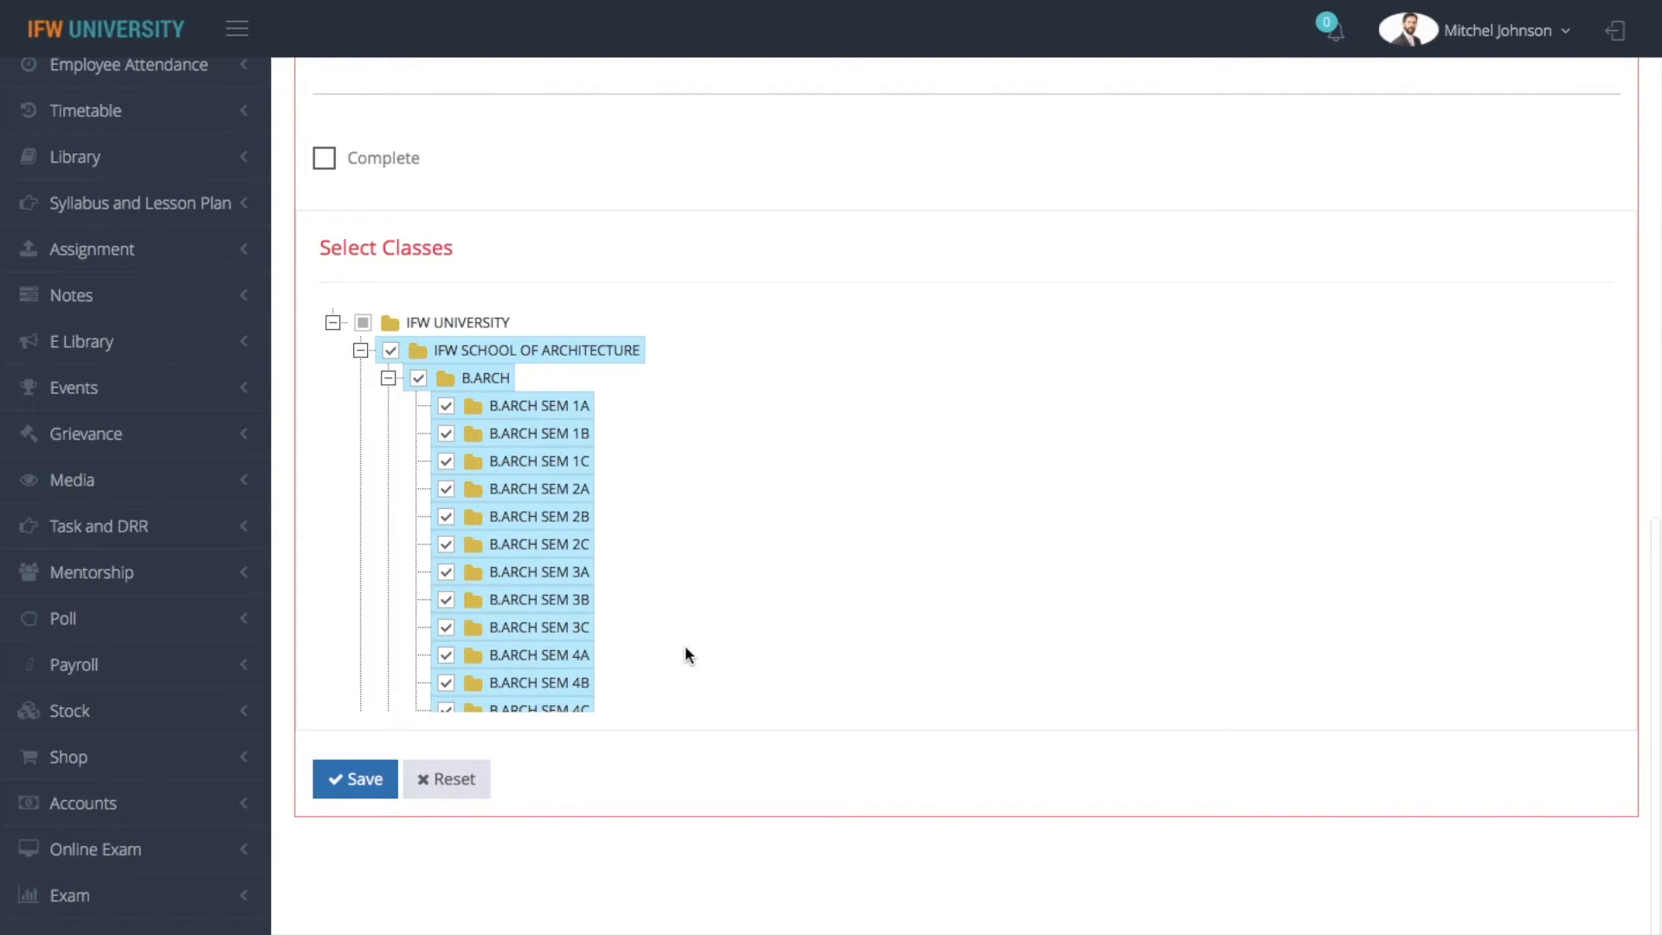
Save the prospectus record, then go to the Enquiries master and open a blank enquiry form
click(341, 786)
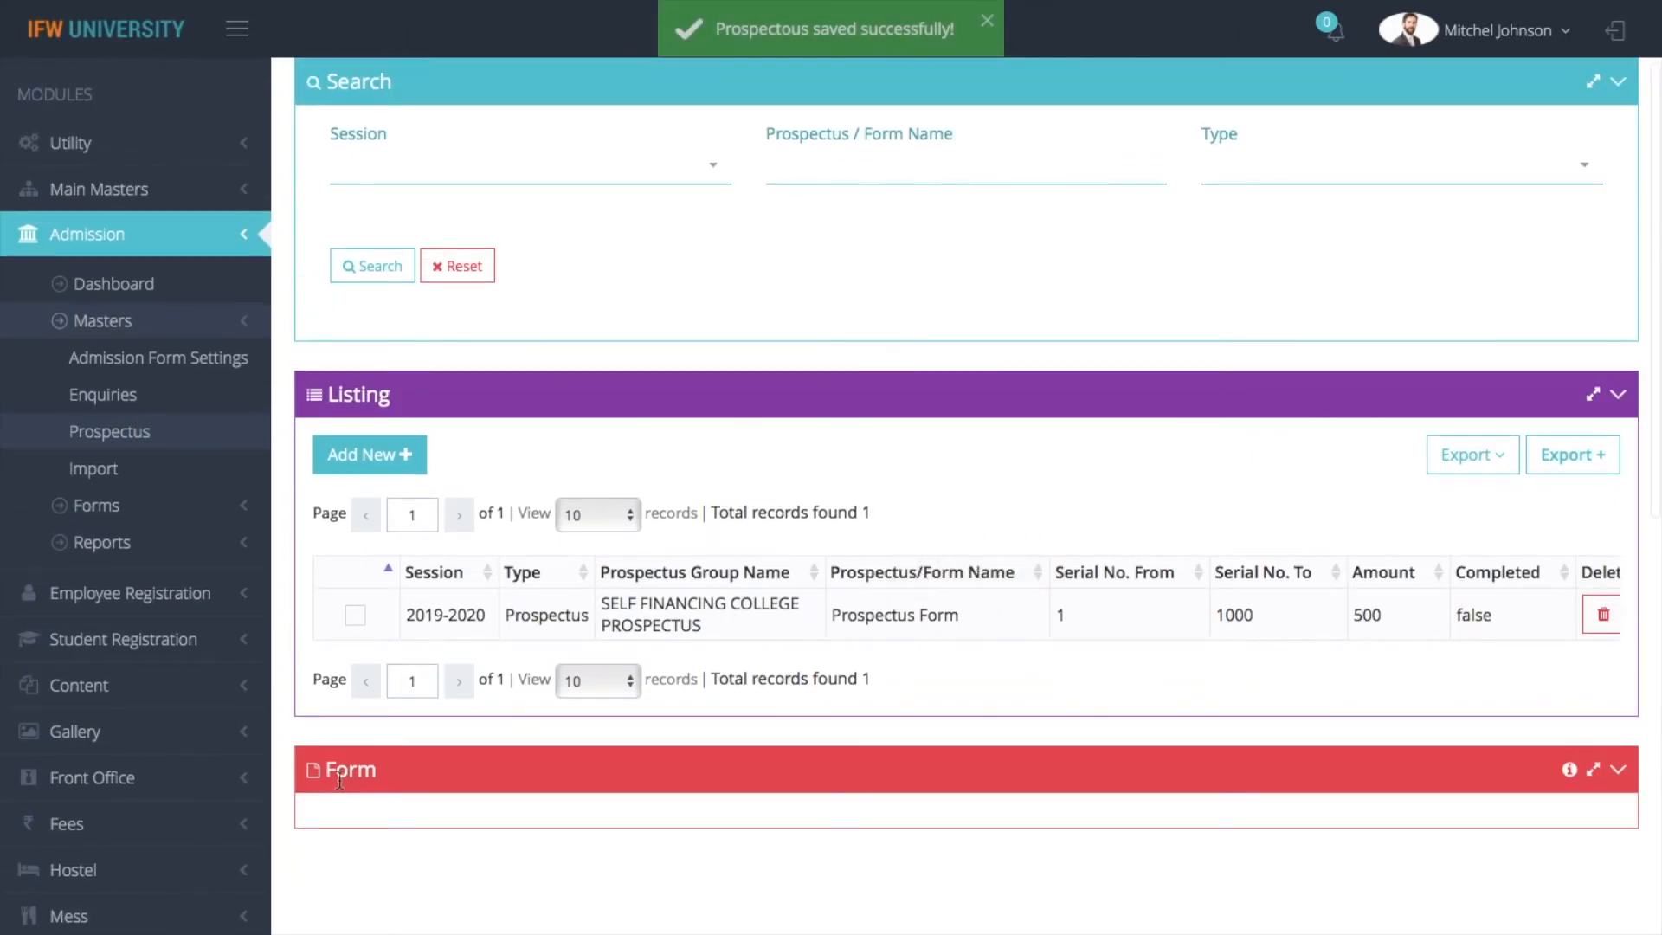
click(143, 405)
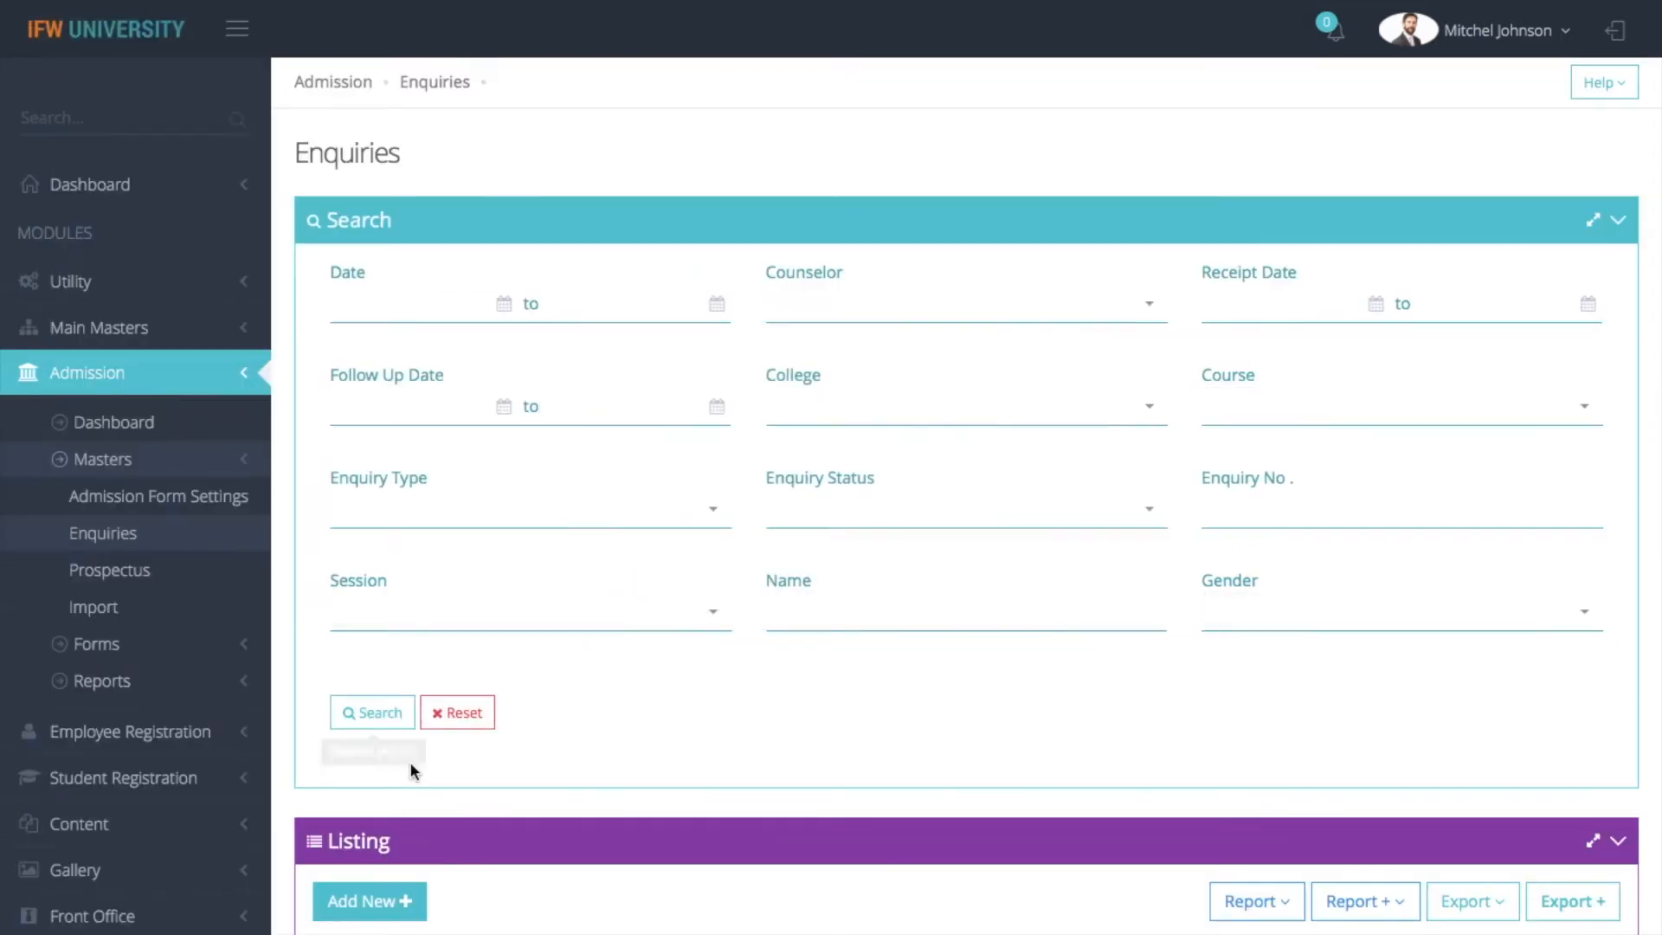
scroll(387, 905, down, 8)
scroll(387, 904, down, 10)
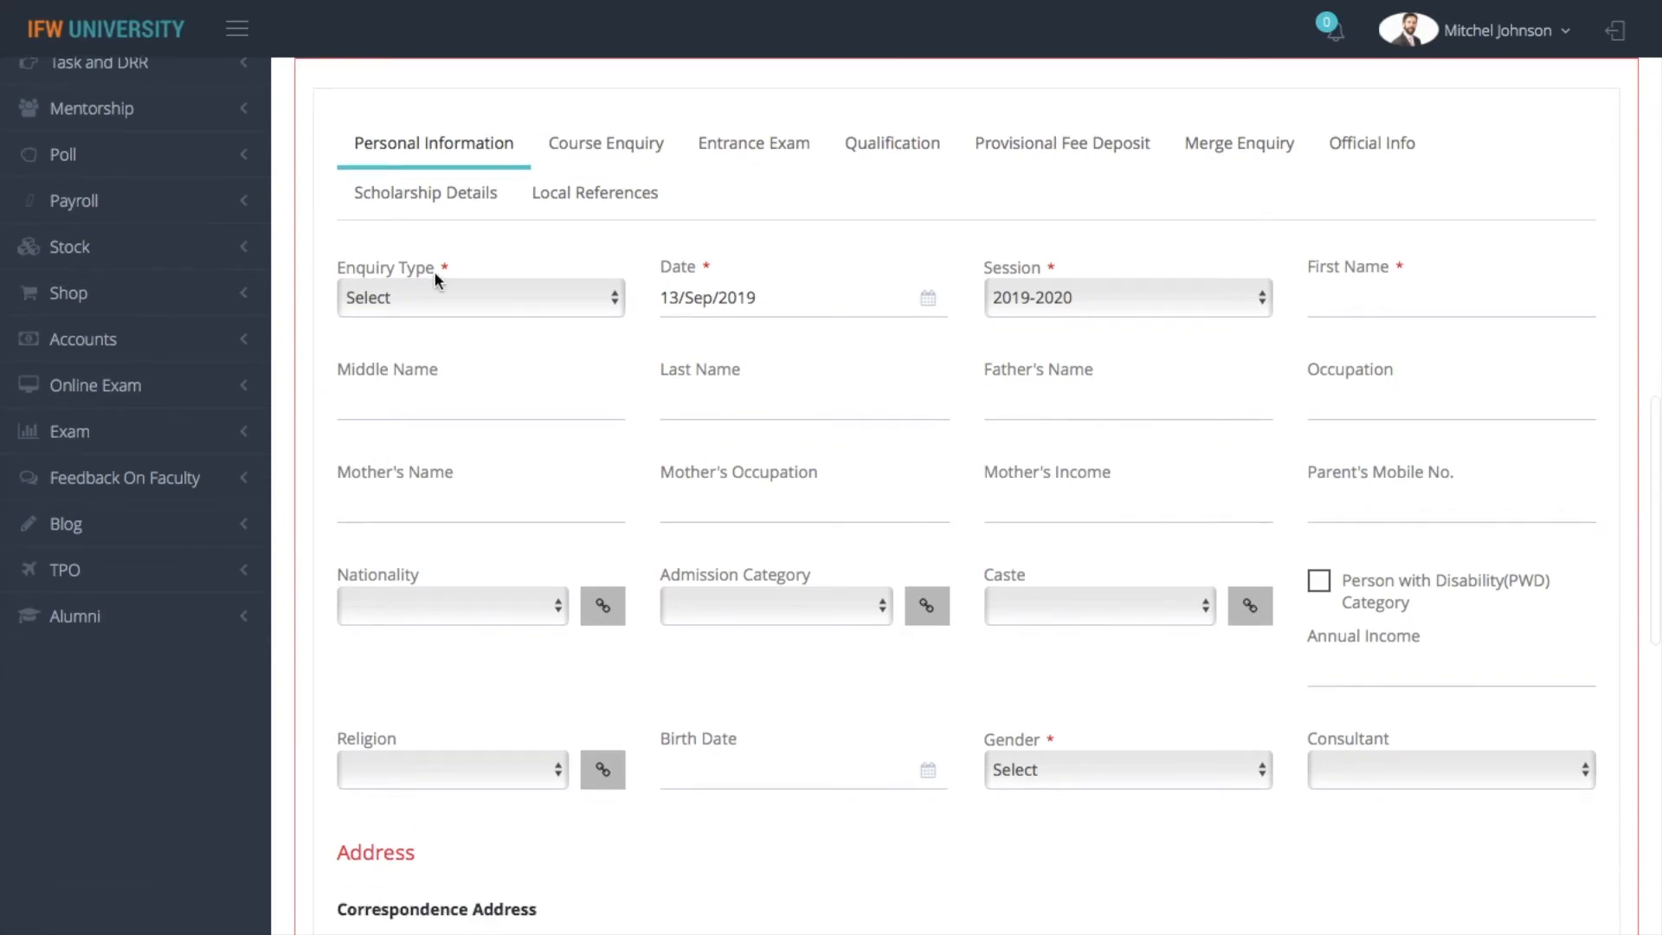
Set the new enquiry's type to Prospectus Sale Enquiry and check the other available enquiry types
click(433, 297)
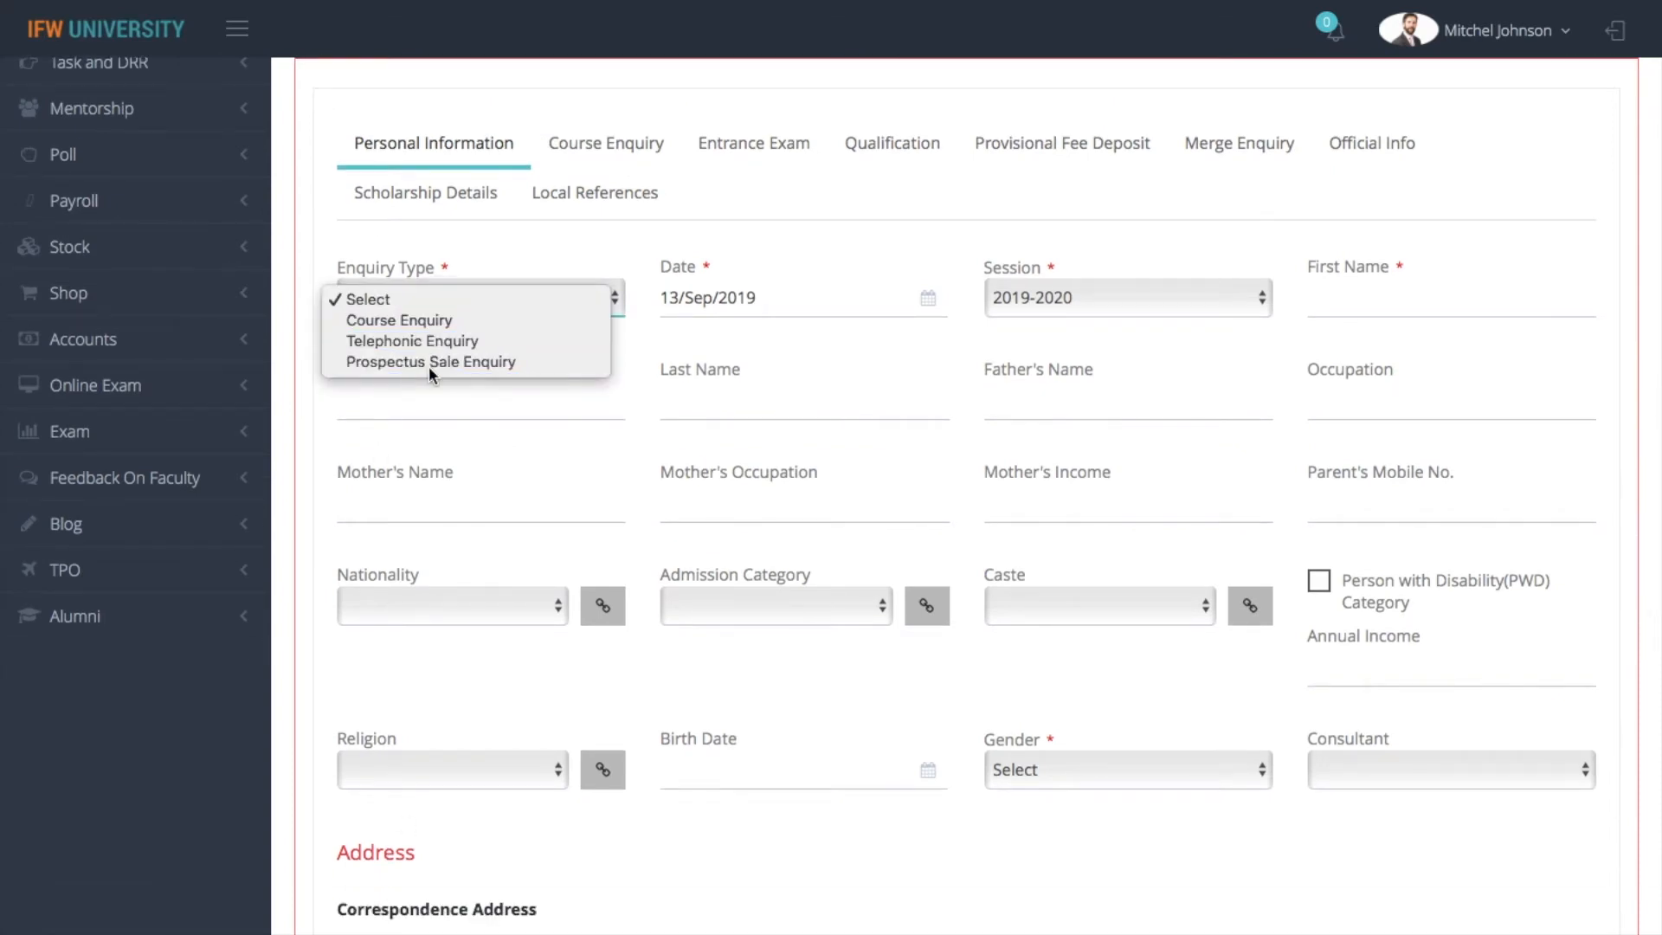
click(429, 366)
click(433, 299)
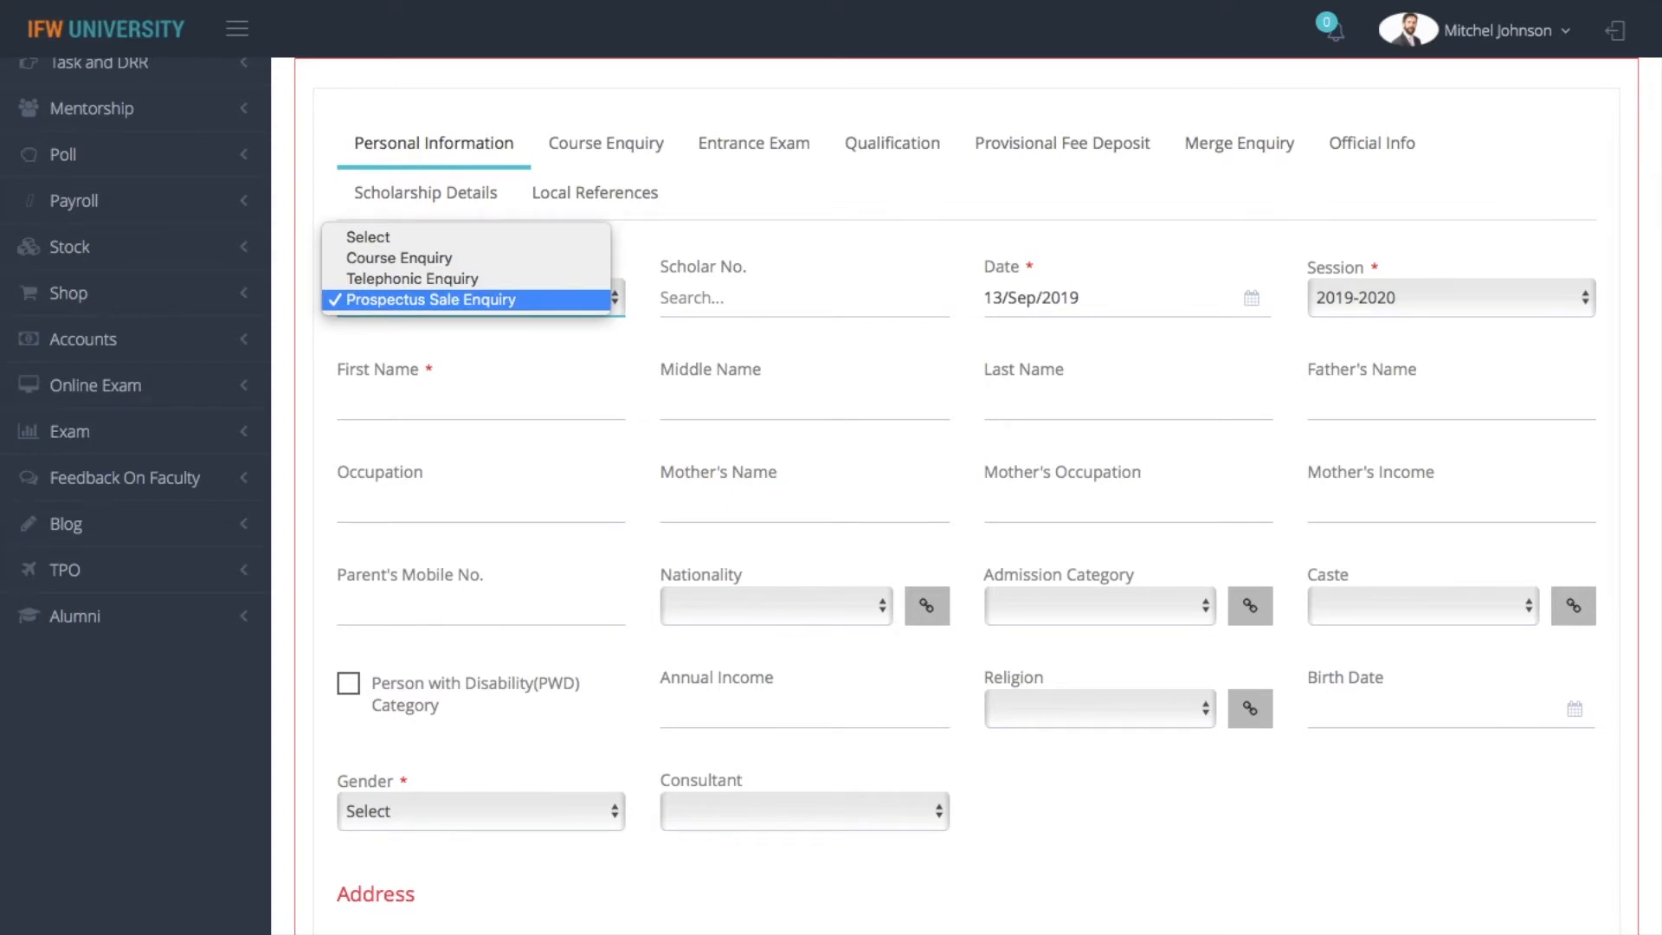
click(546, 372)
click(484, 298)
click(592, 344)
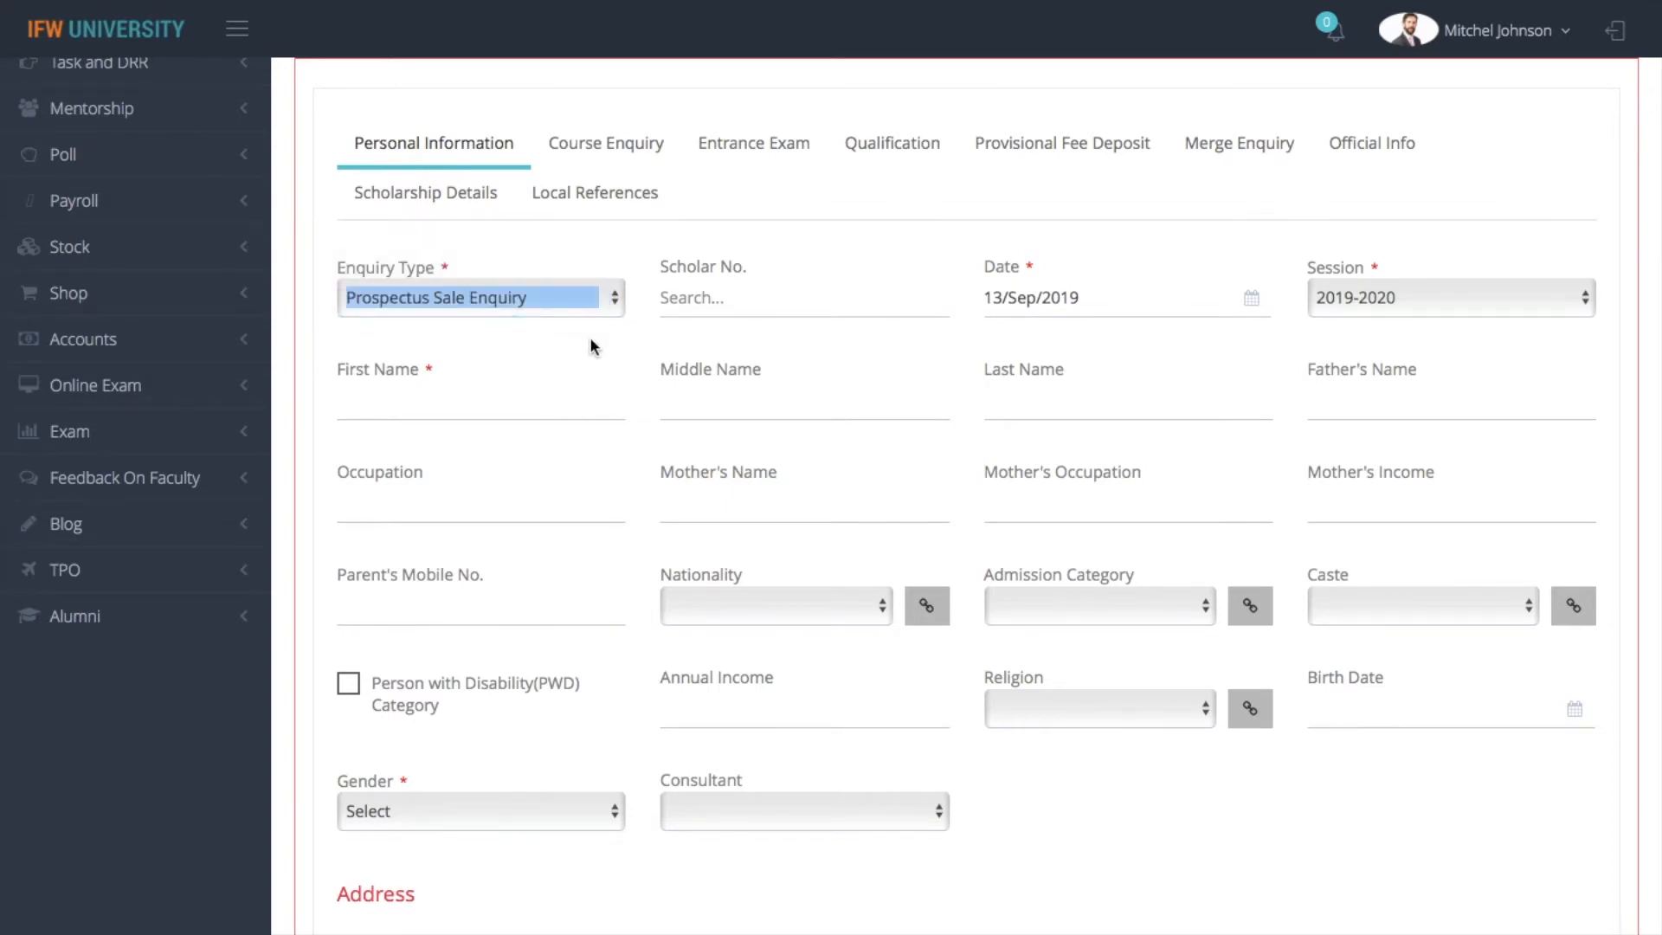
Set the prospectus sale course to B.ARCH, the sale class to B.ARCH SEM 3A and the prospectus to Prospectus Form
scroll(589, 347, down, 7)
scroll(966, 496, down, 7)
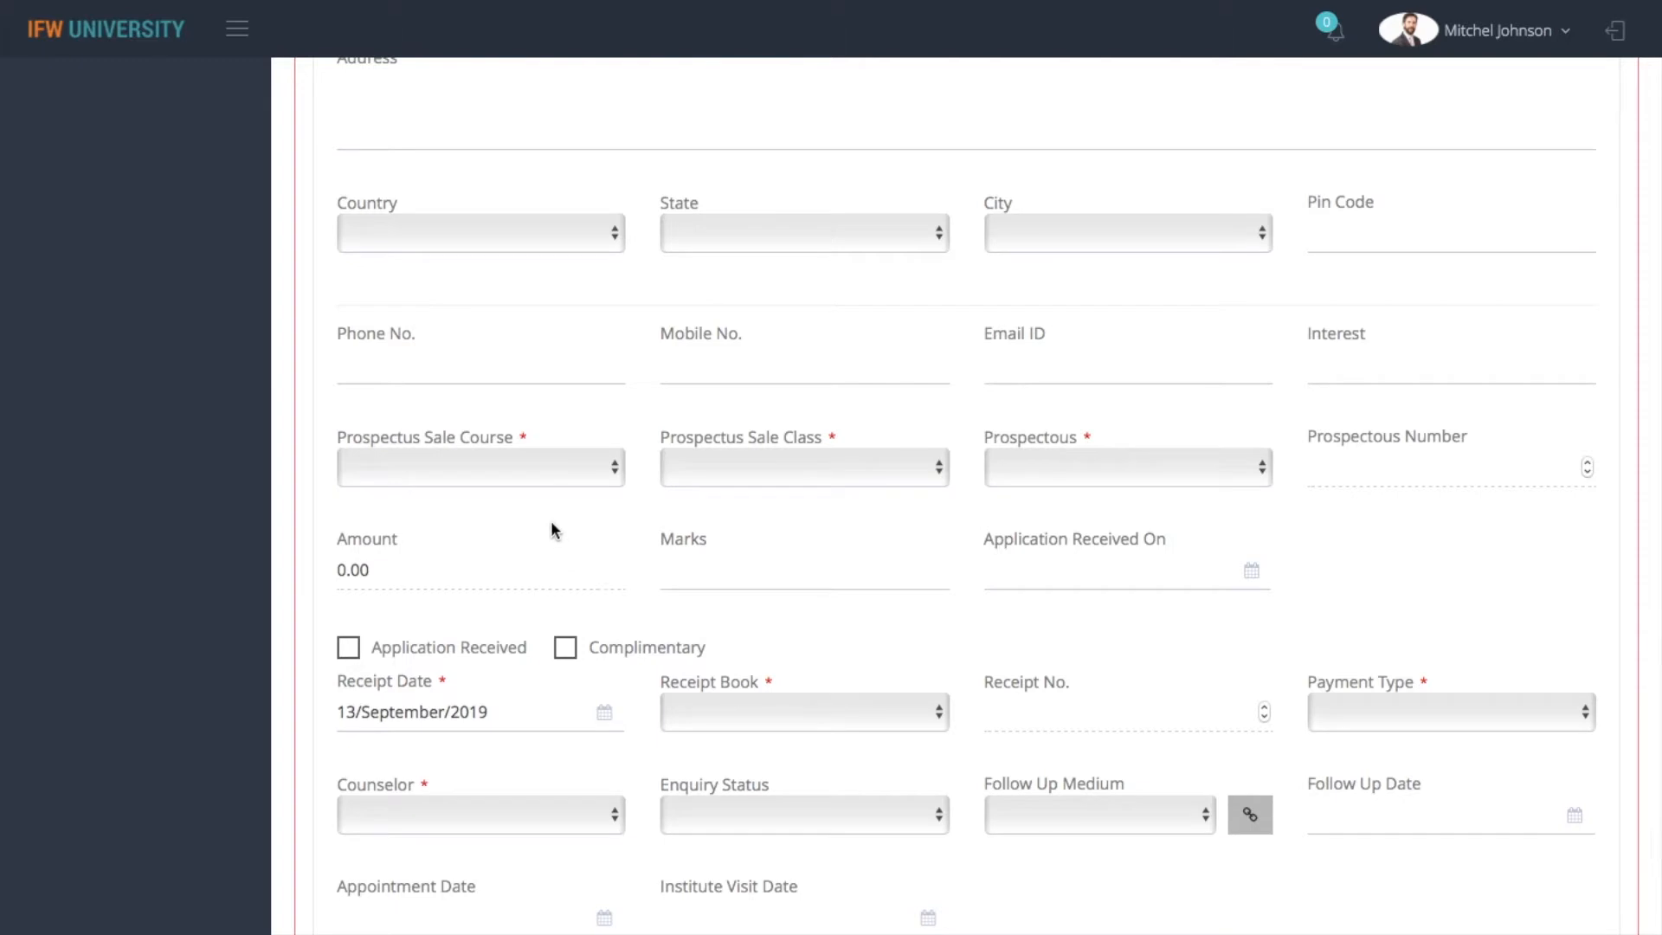
click(523, 473)
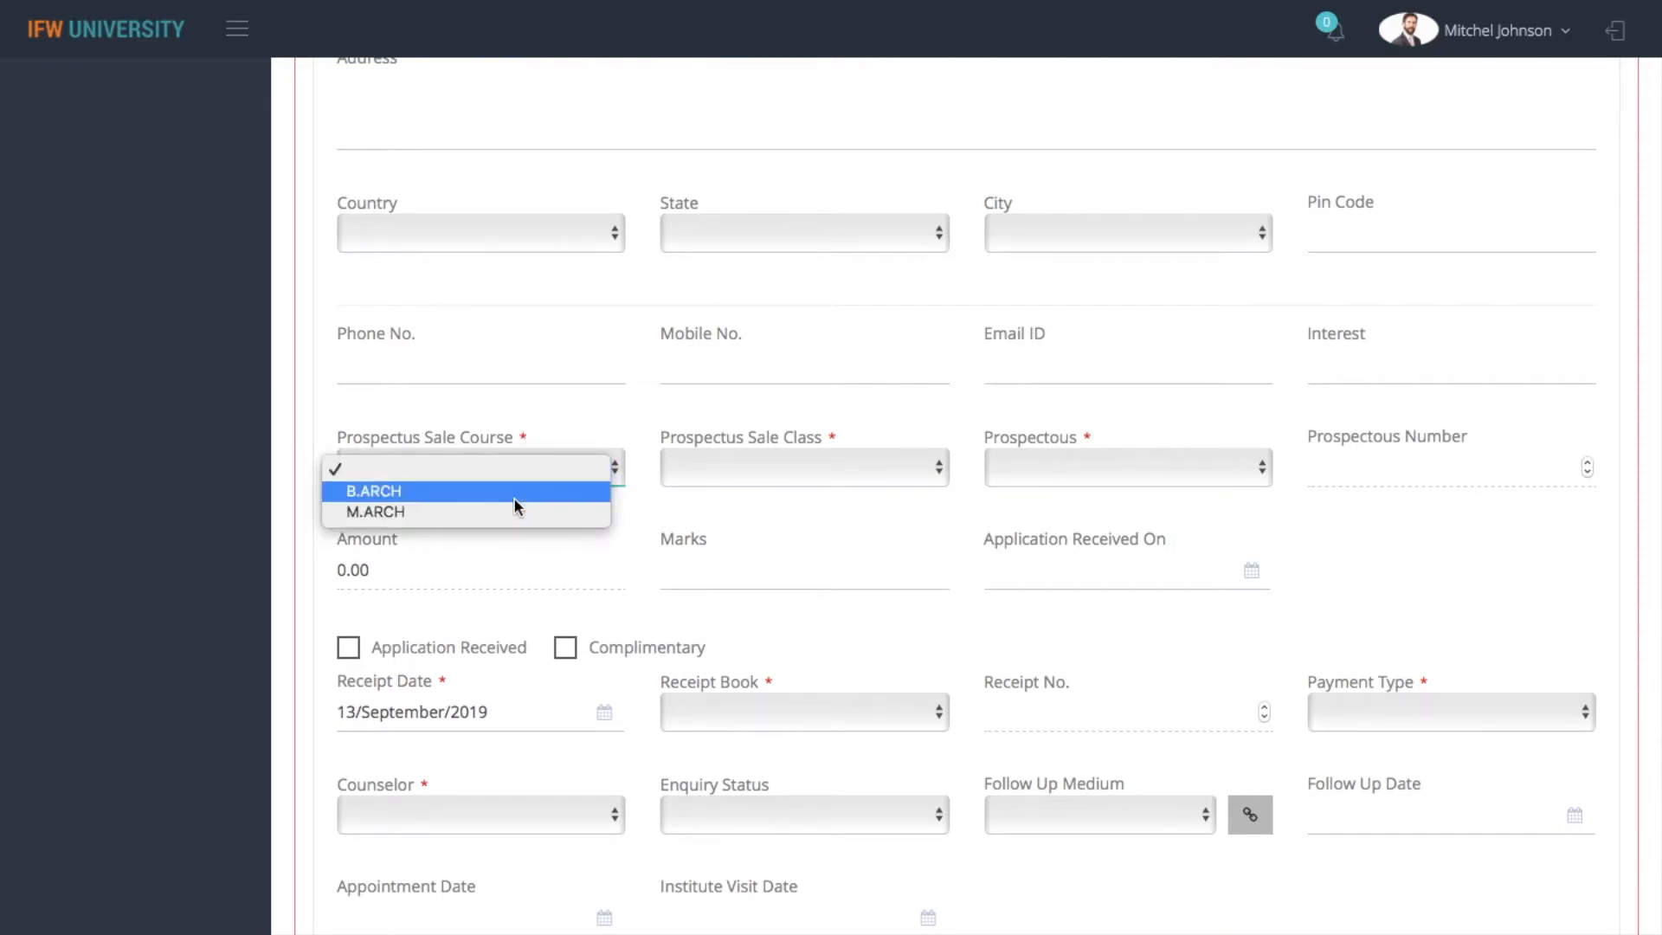
click(515, 499)
click(830, 467)
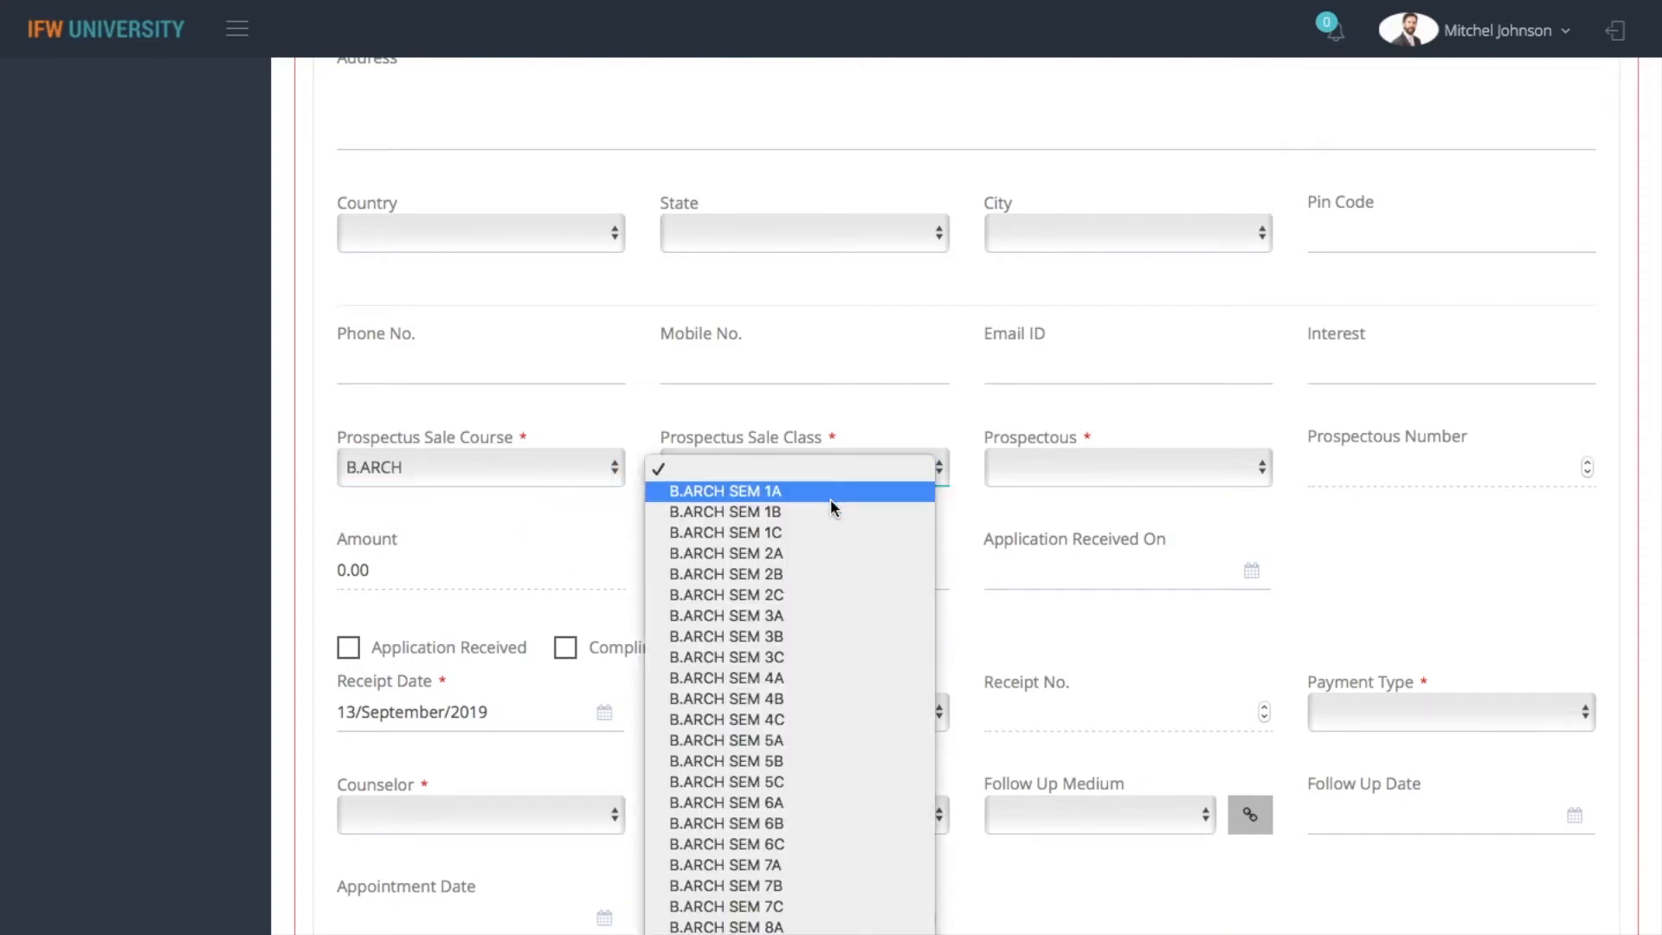
click(834, 617)
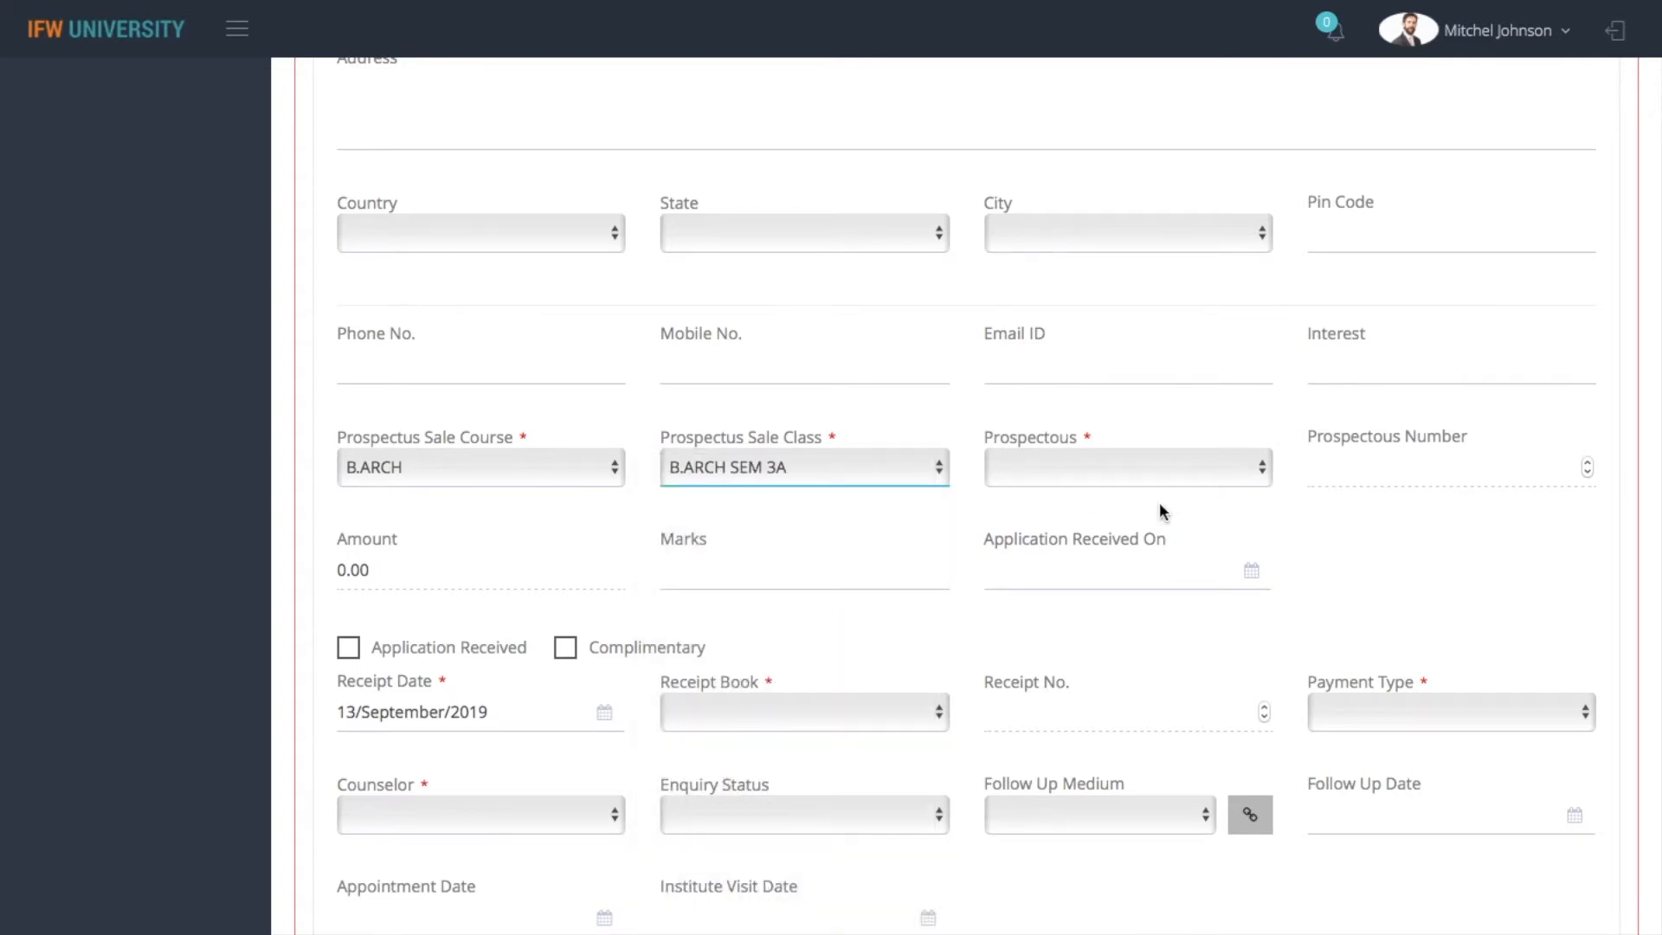
click(1149, 464)
click(1141, 490)
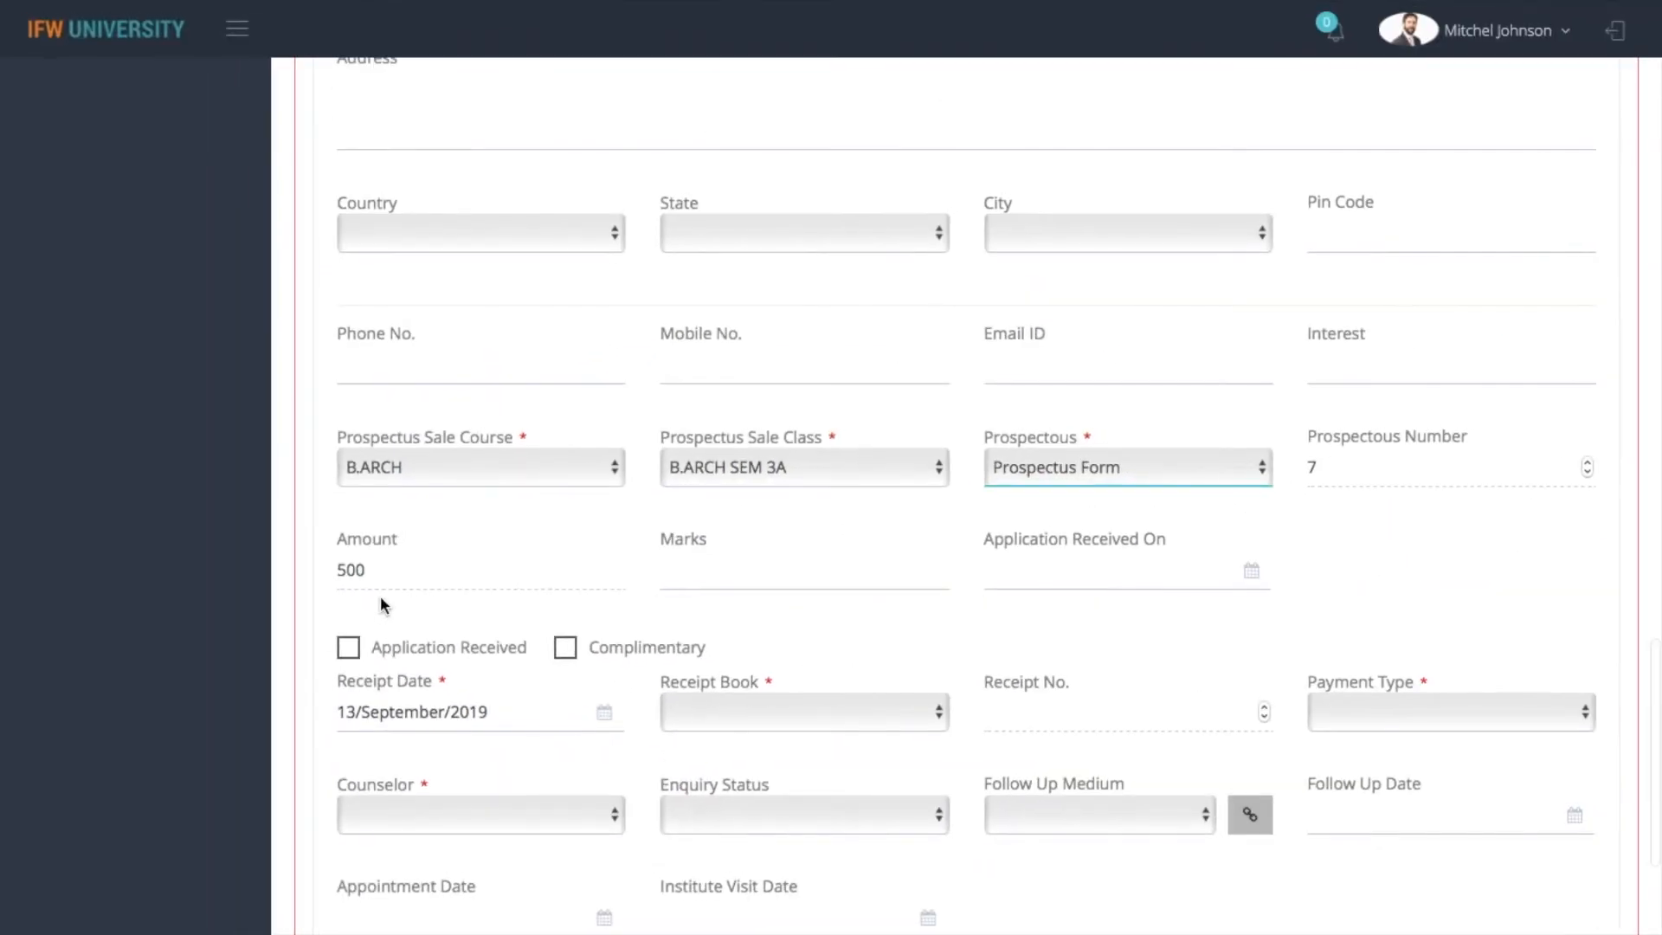
Review the prospectus options offered for the chosen class, keeping Prospectus Form selected
key(space)
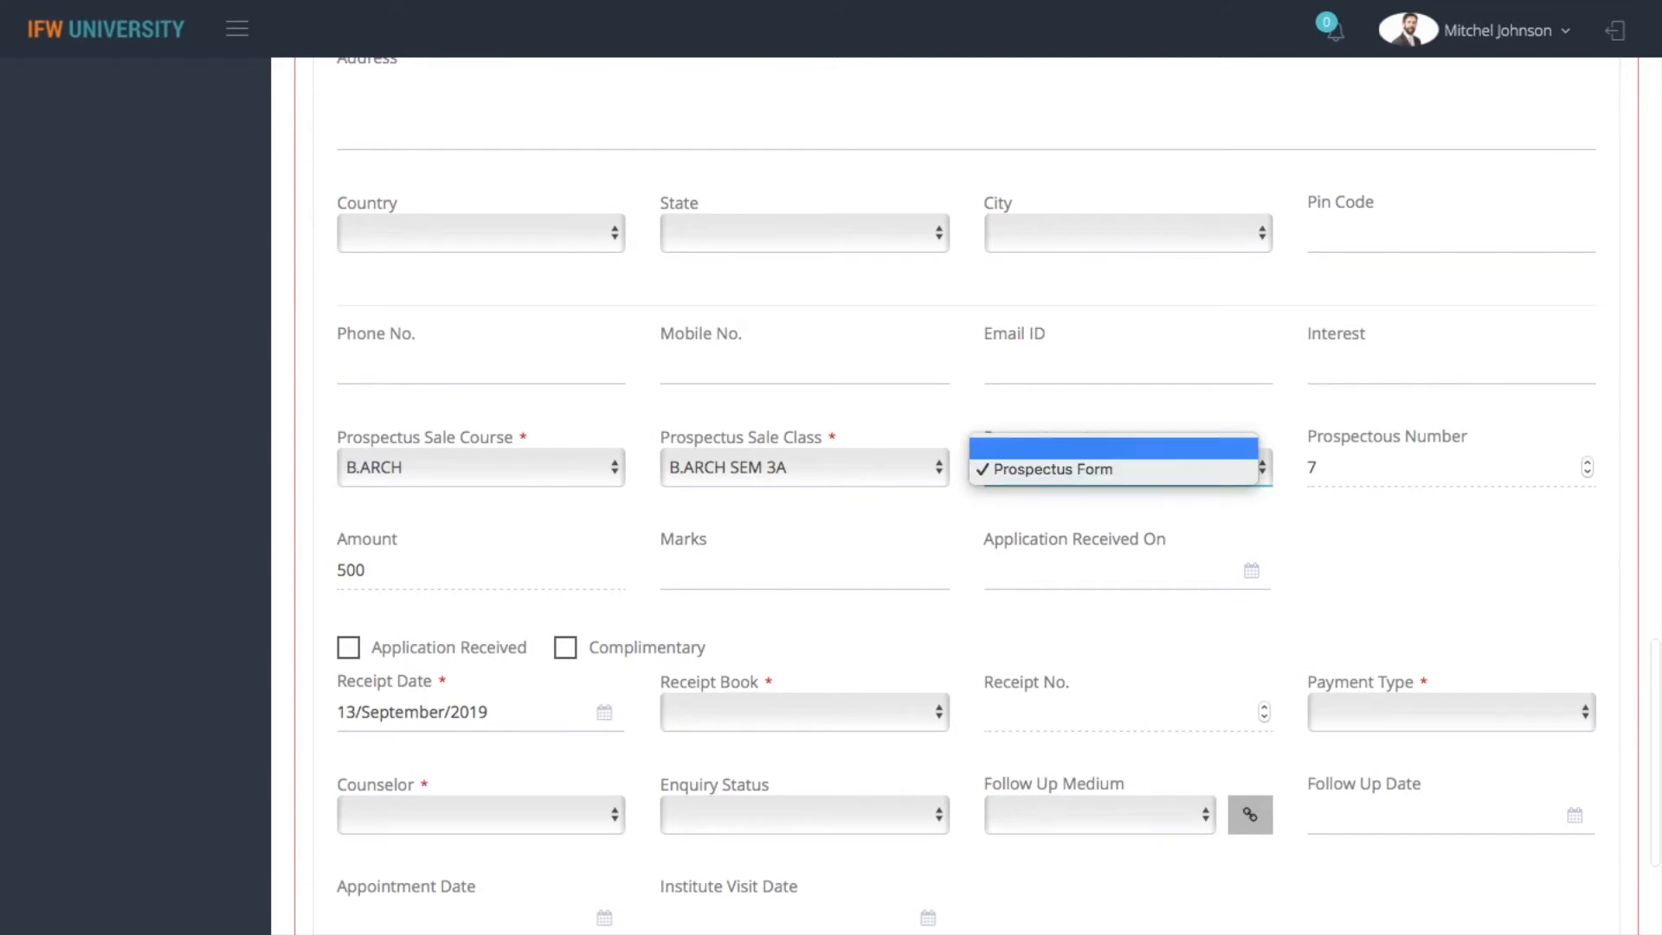
key(Return)
key(space)
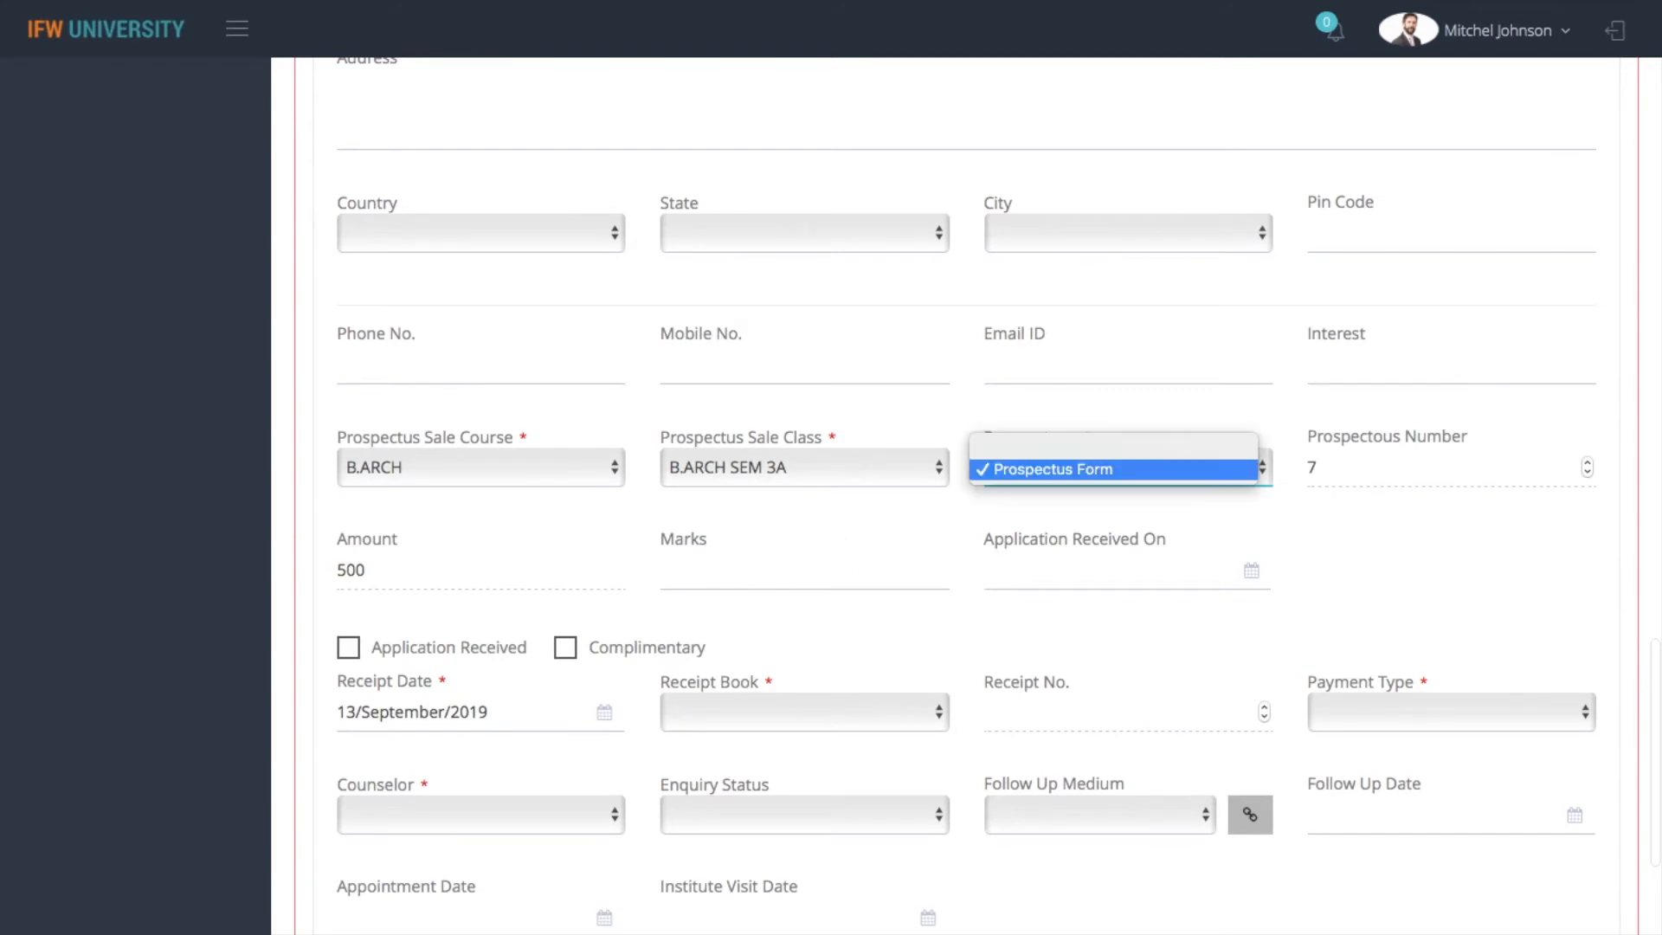
key(Return)
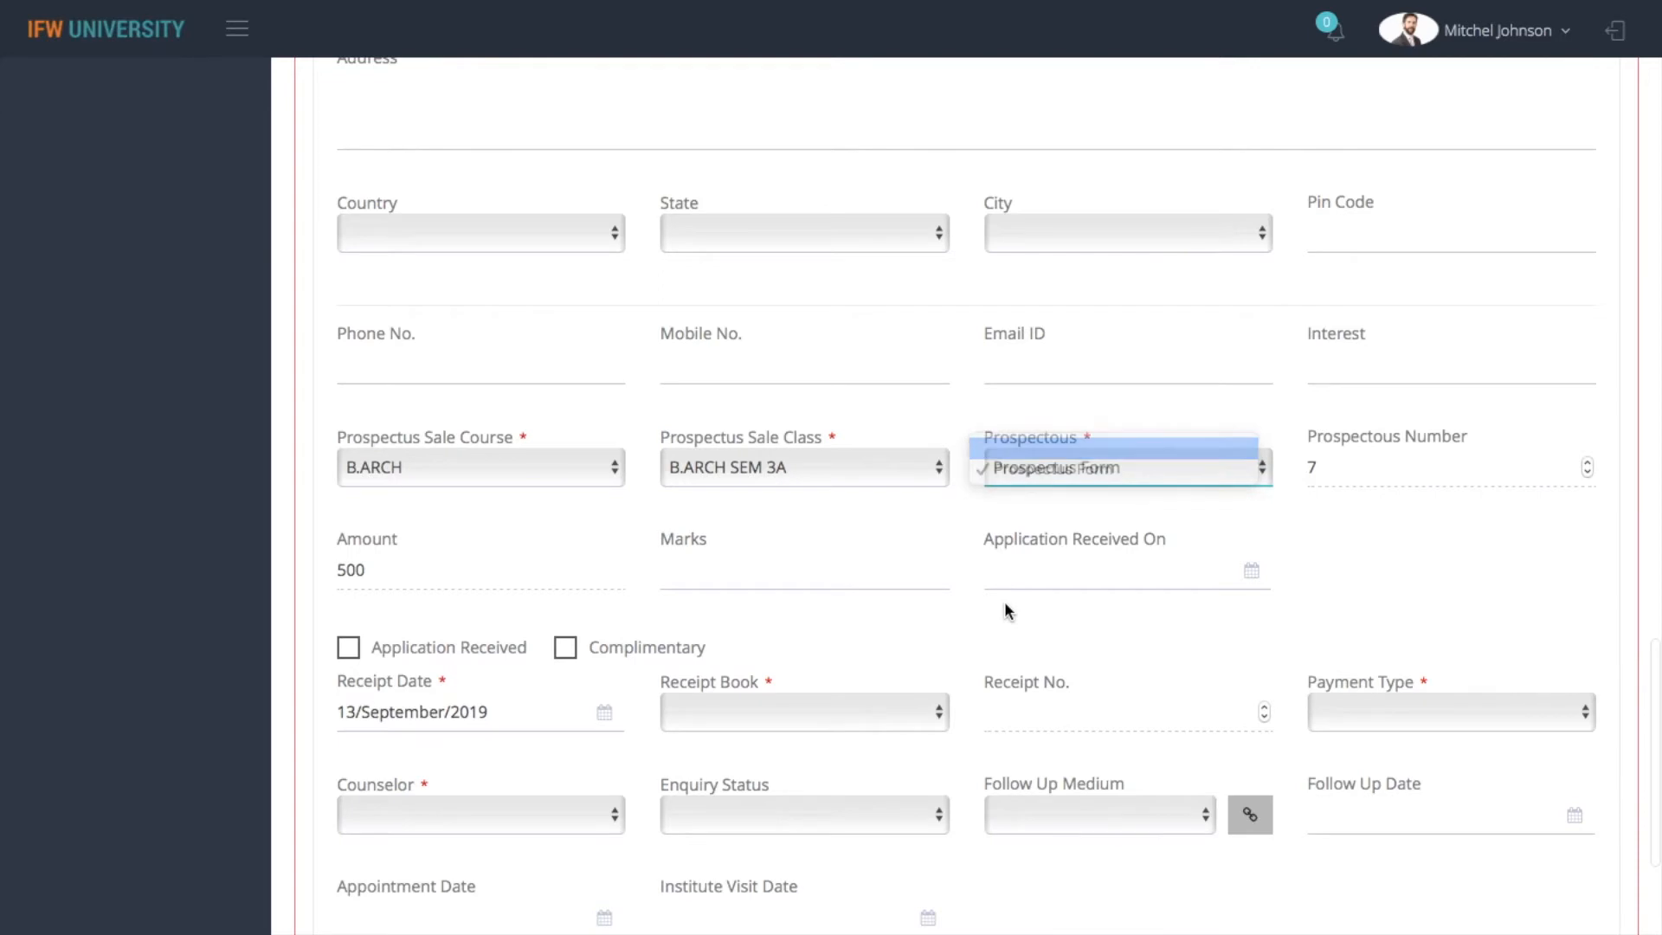
click(1004, 602)
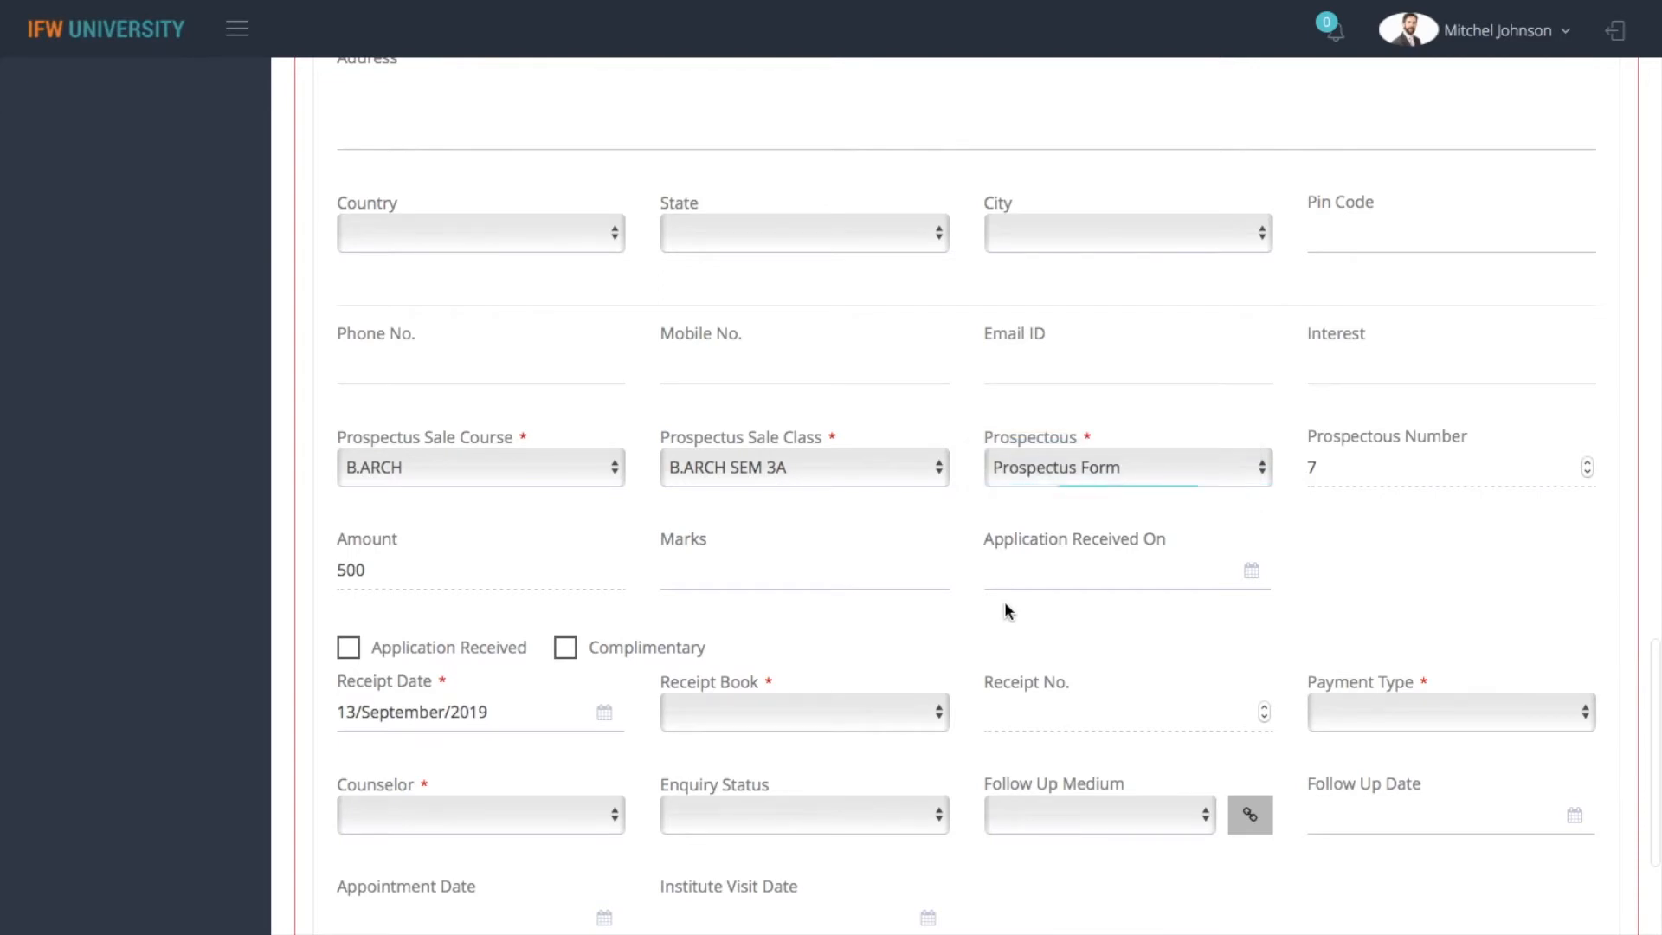
Leave the enquiry unsaved, go to the Import master of the Admission module and choose Enquiries as the entity to import
scroll(1004, 603, up, 5)
scroll(966, 496, up, 20)
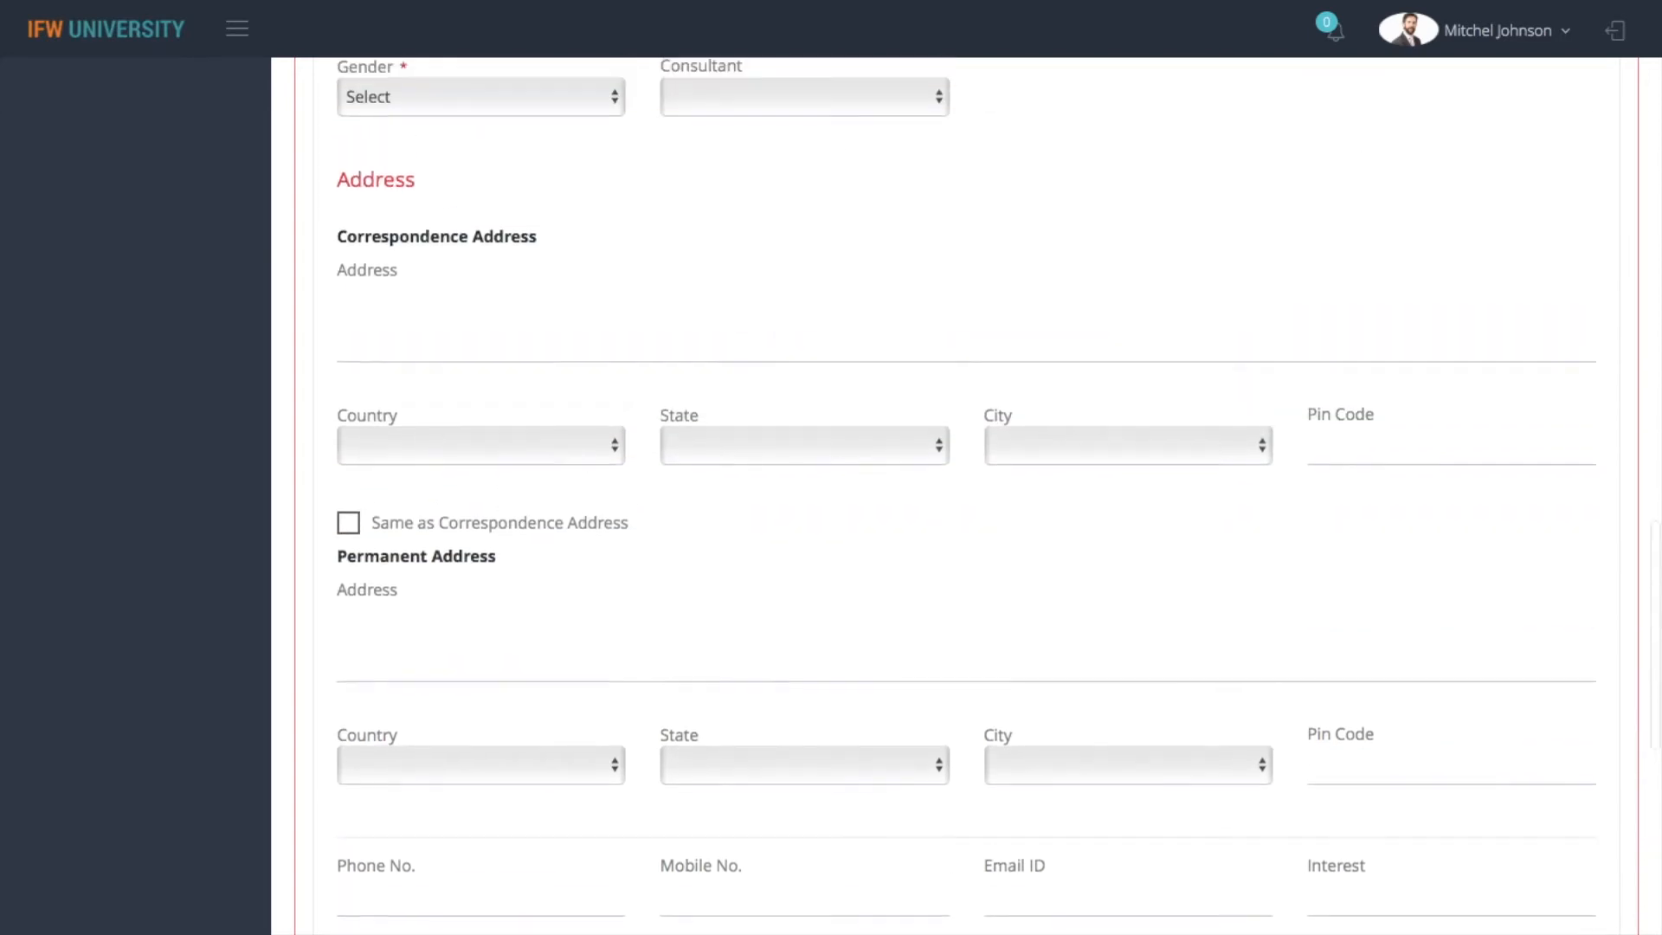
scroll(966, 496, up, 12)
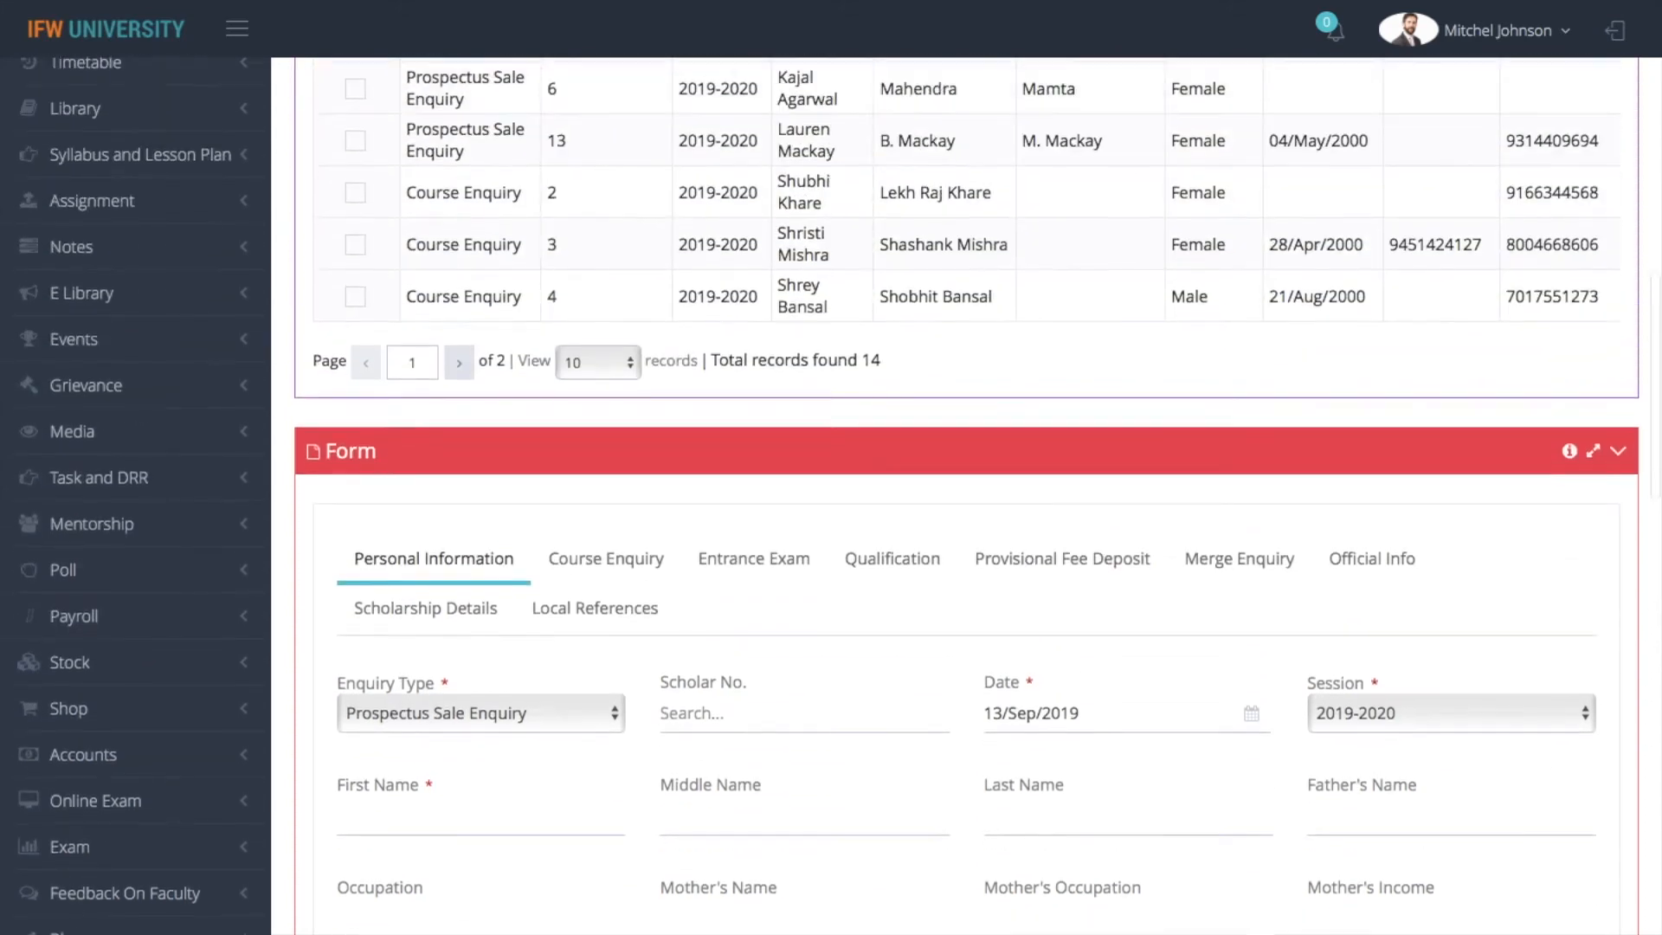
scroll(965, 496, up, 6)
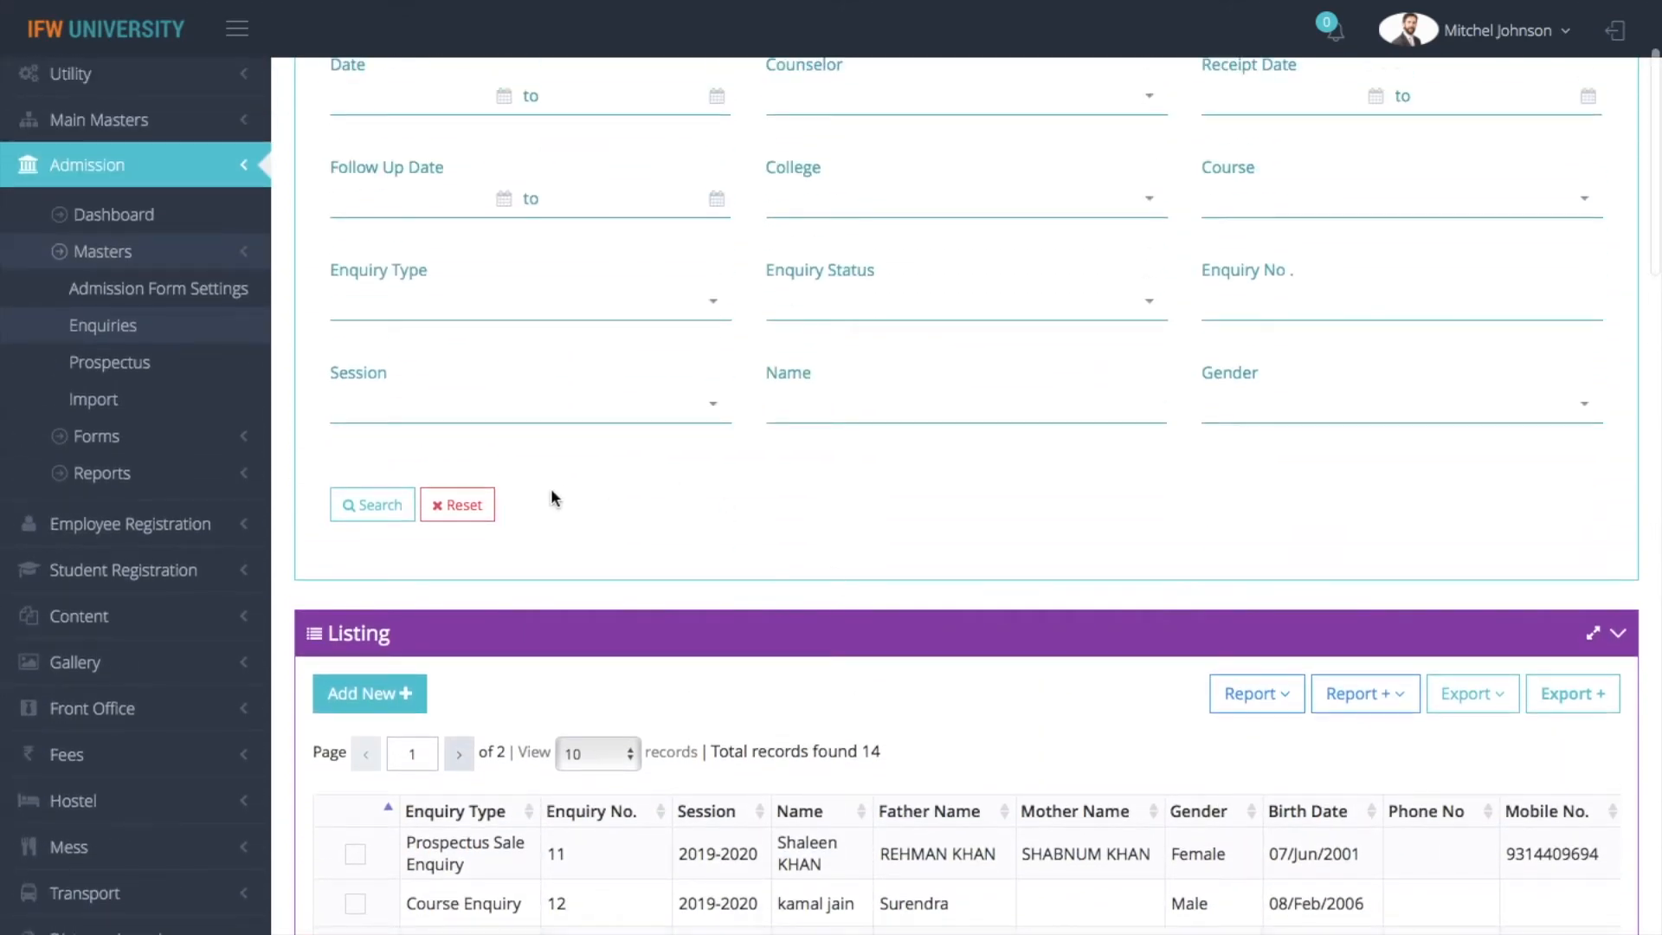
click(126, 405)
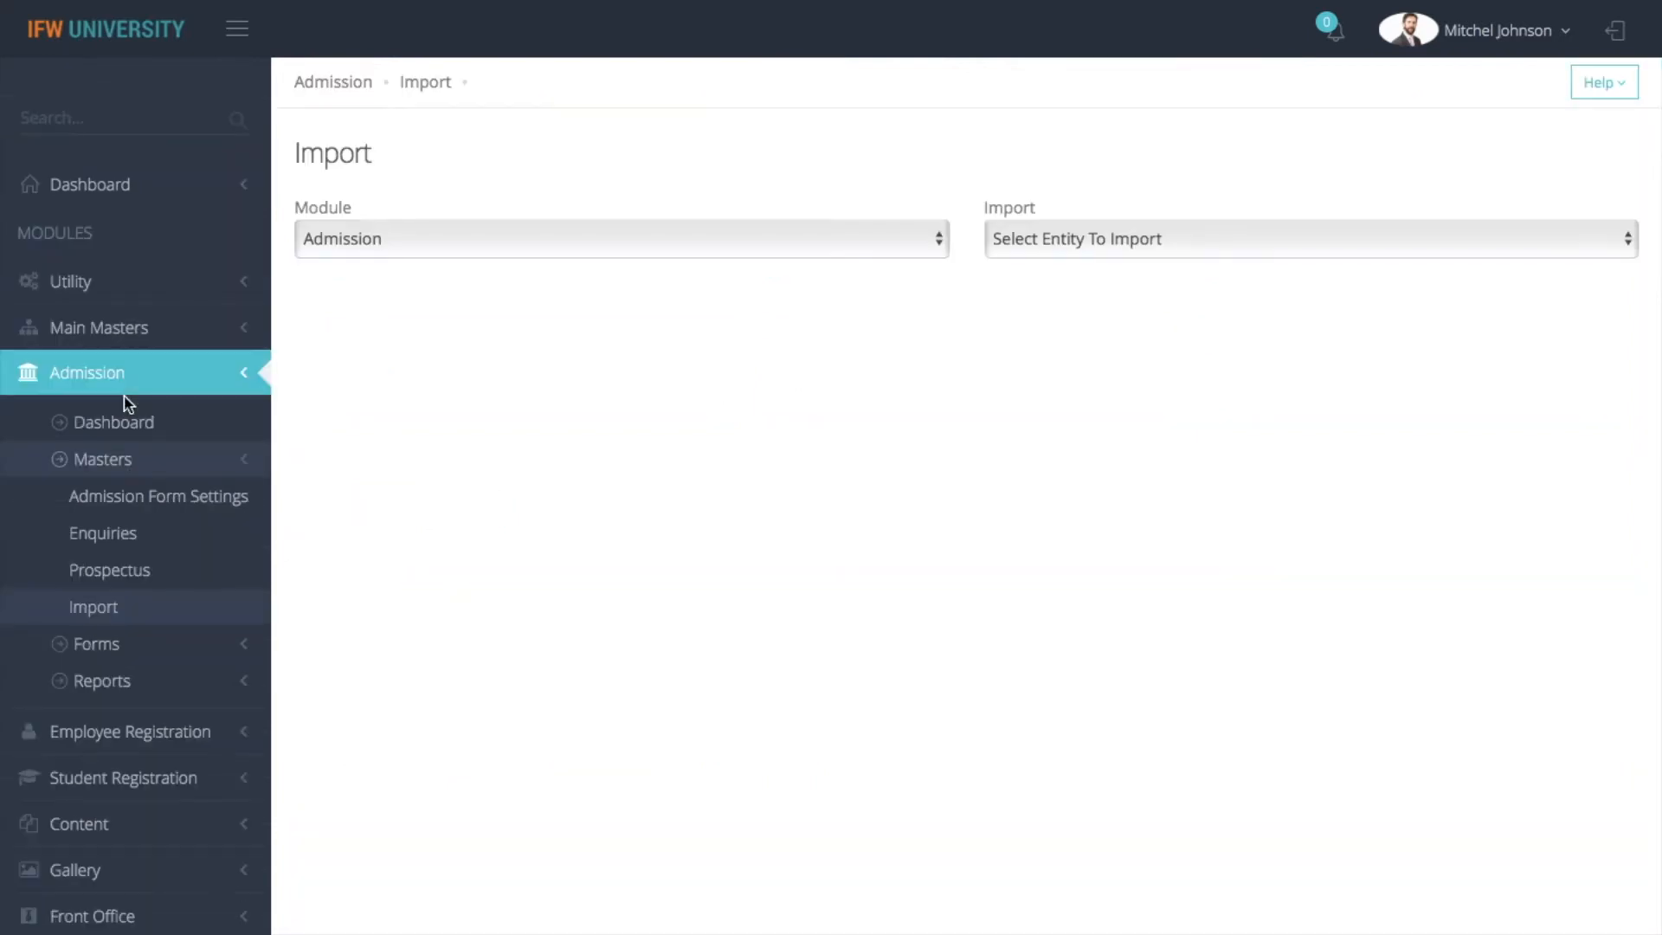
click(1073, 242)
click(1074, 262)
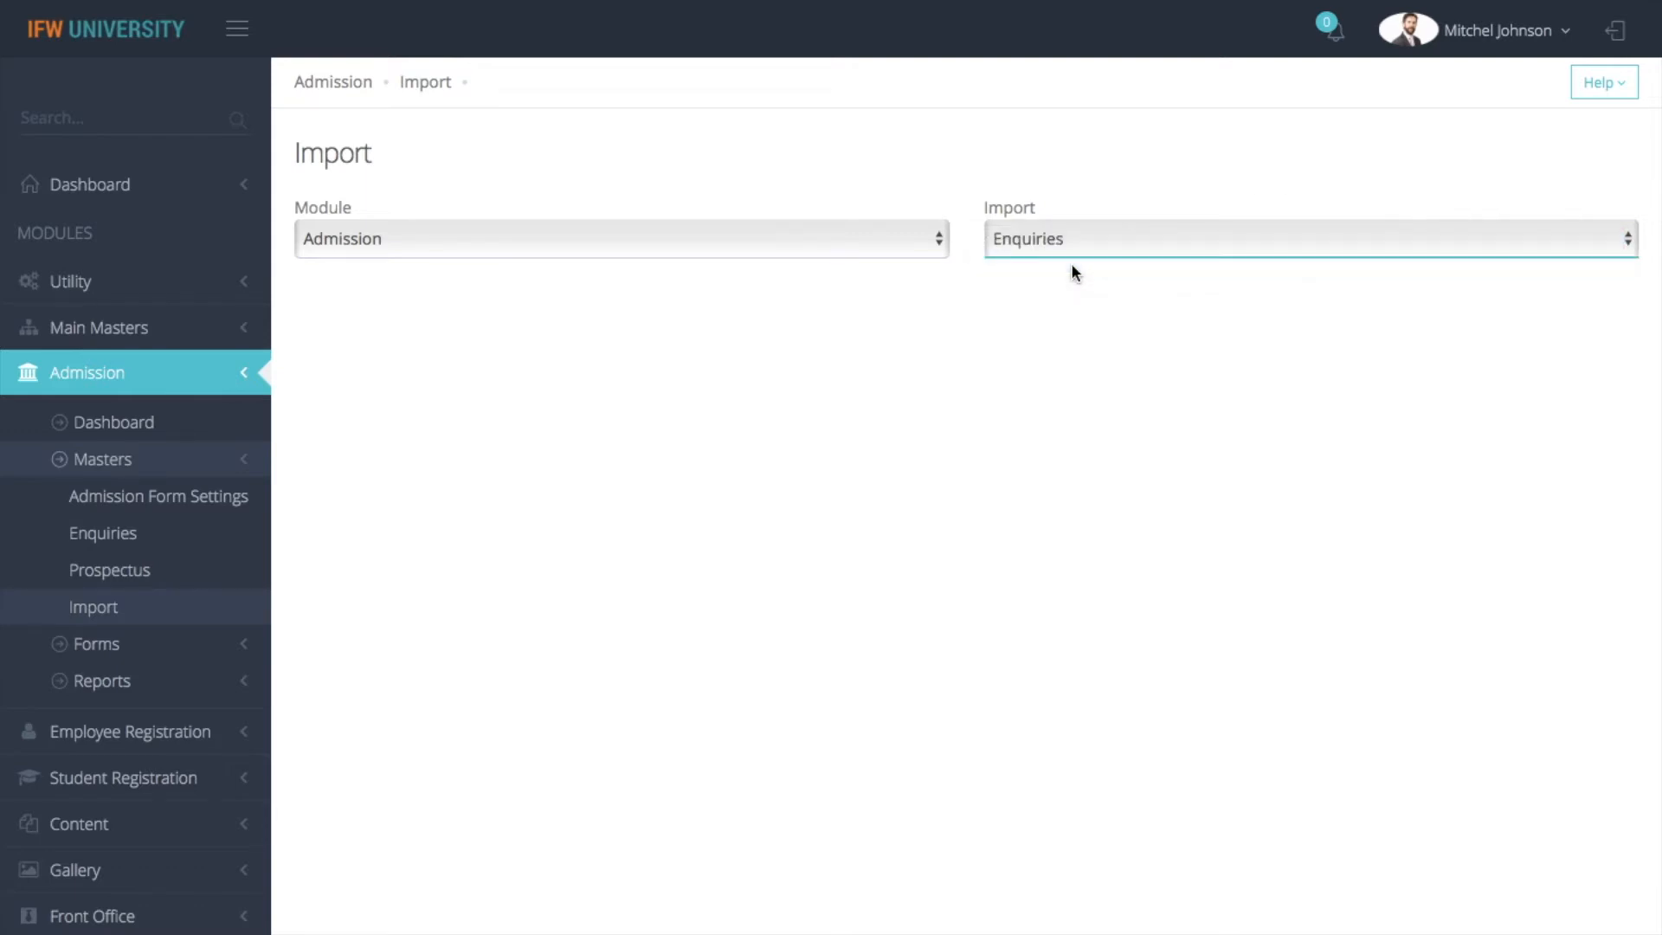
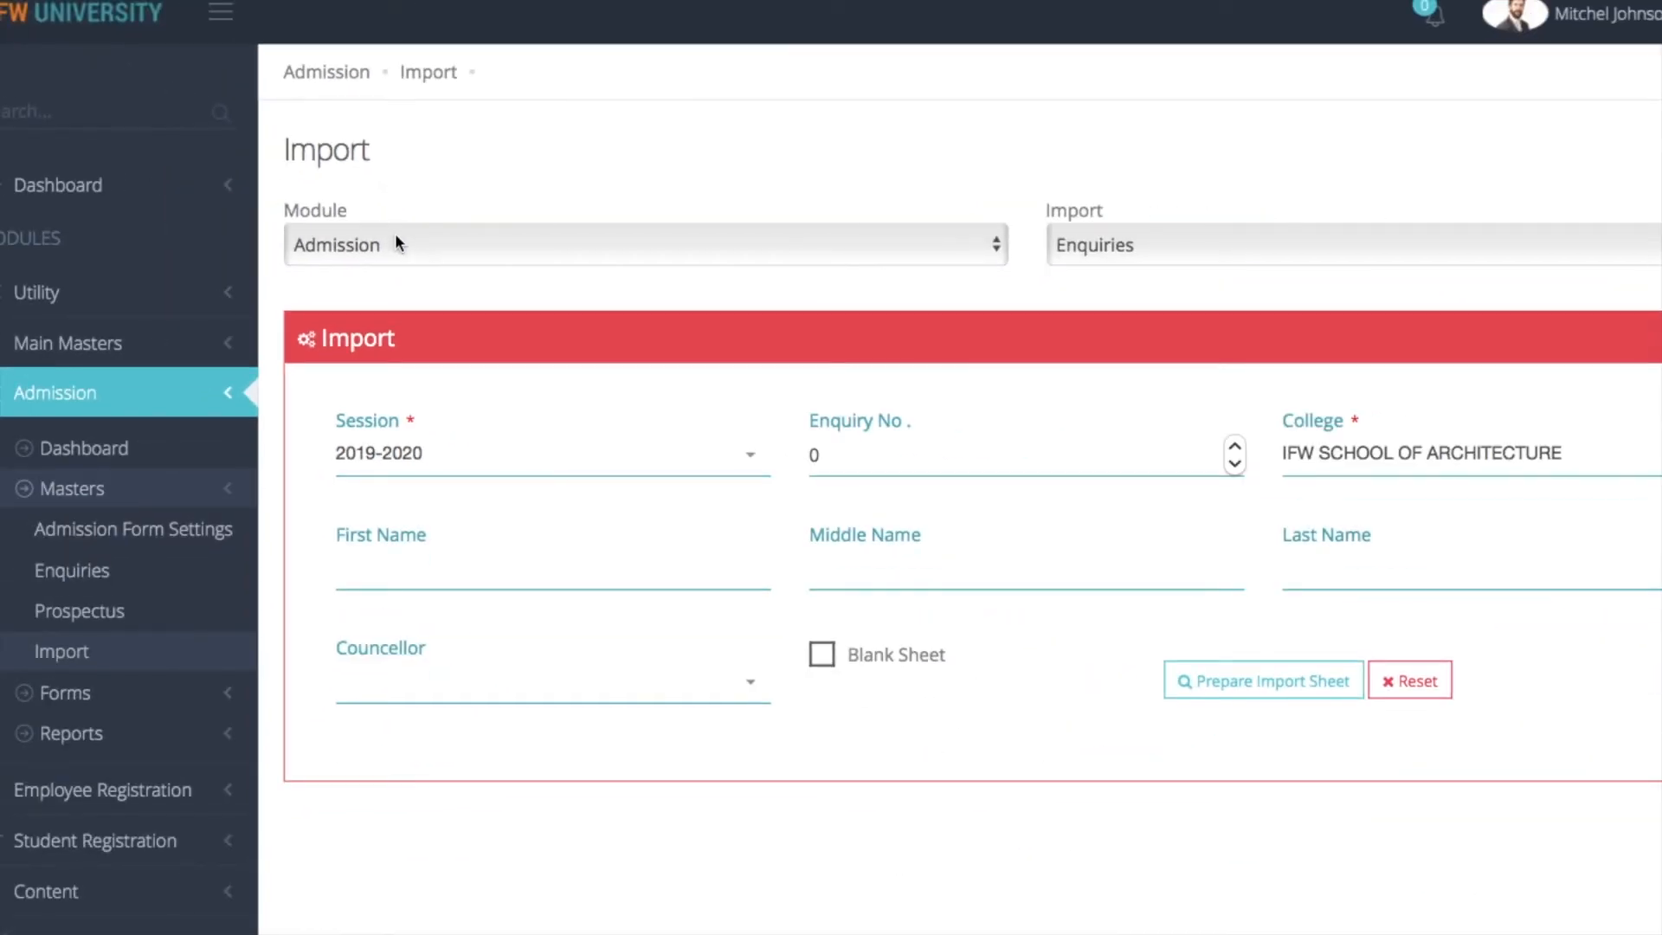
Keep Enquiries as the import entity, prepare the import sheet for session 2019-2020 and turn on the Blank Sheet option
click(1139, 247)
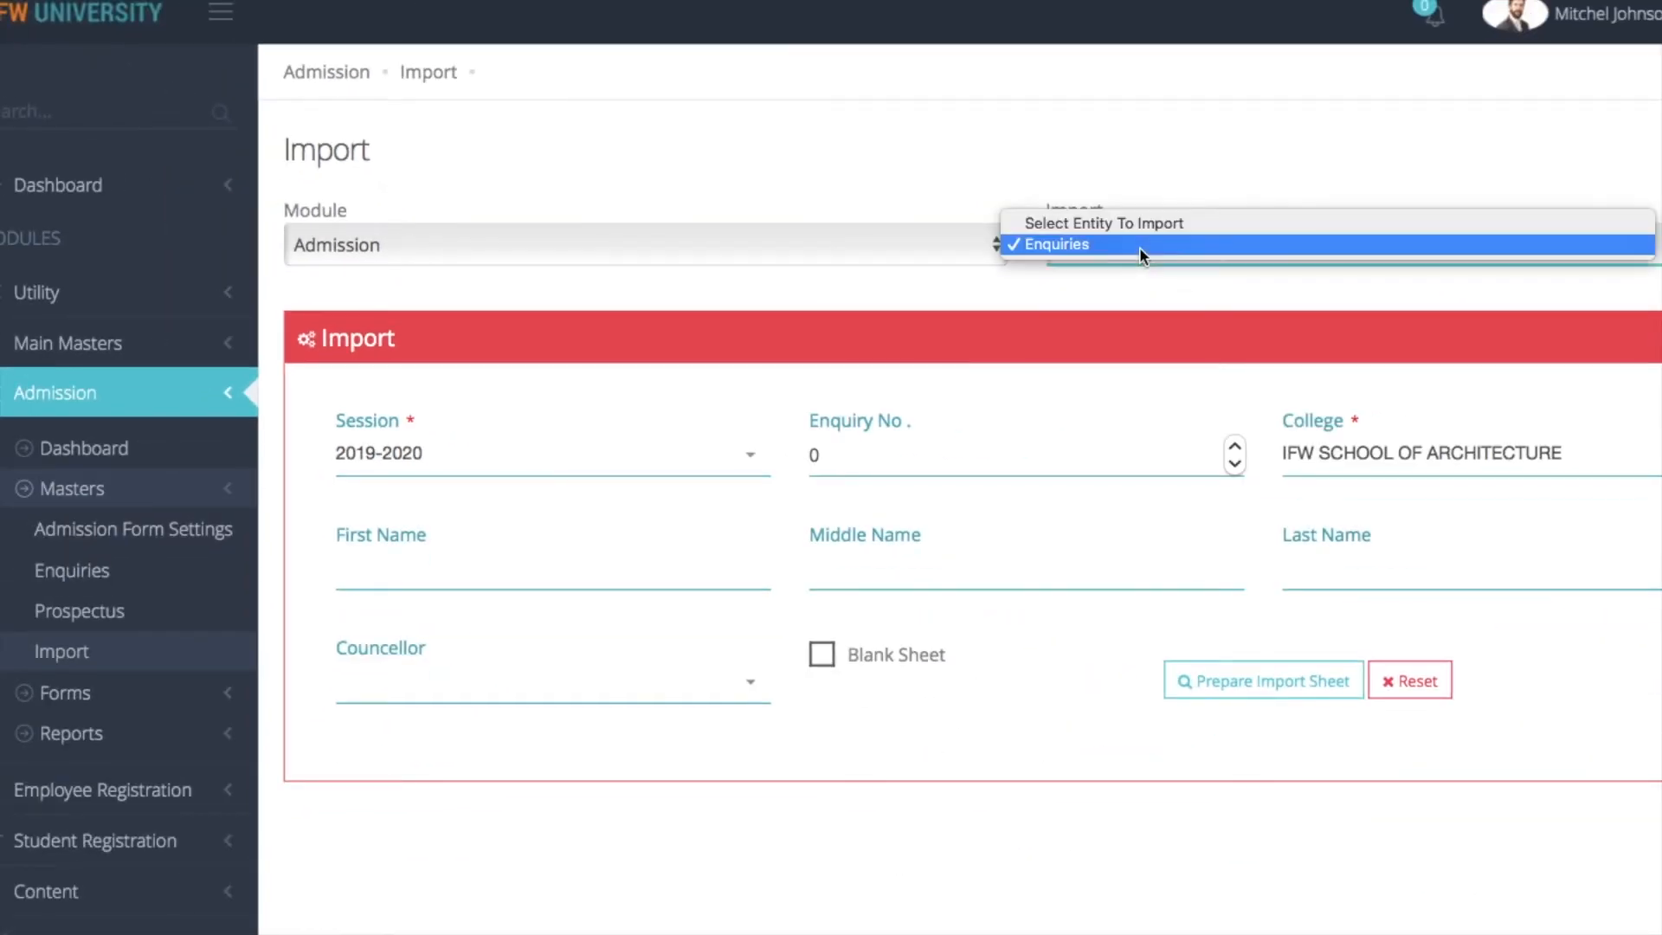
click(1139, 246)
click(1270, 690)
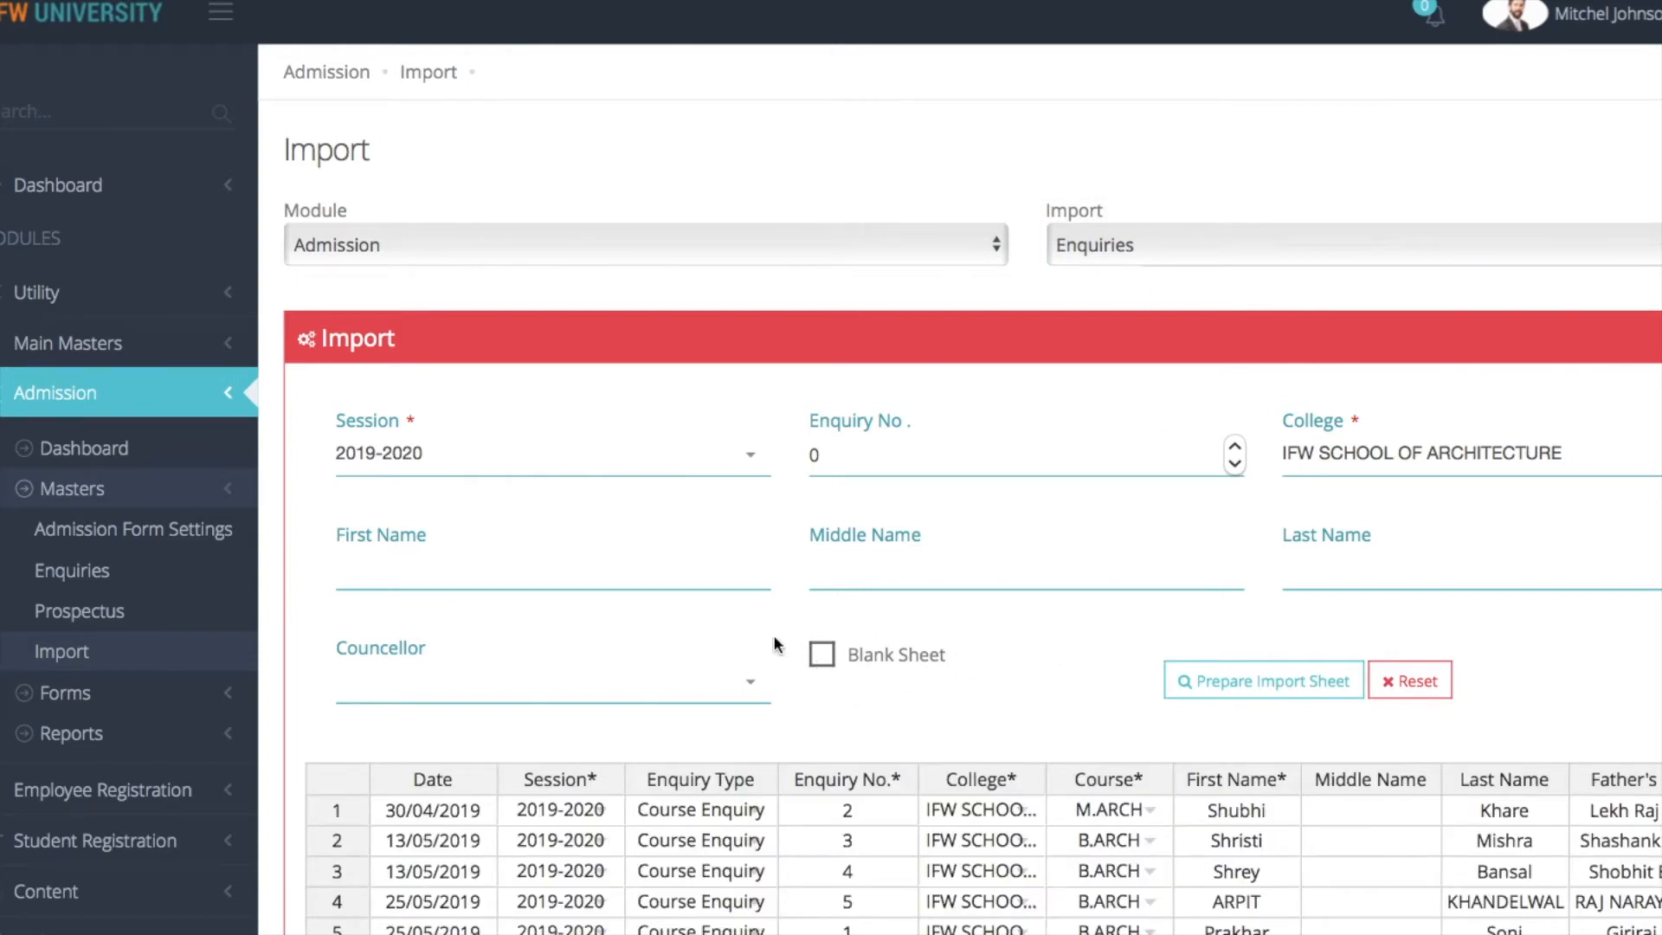
click(822, 658)
scroll(1312, 611, down, 6)
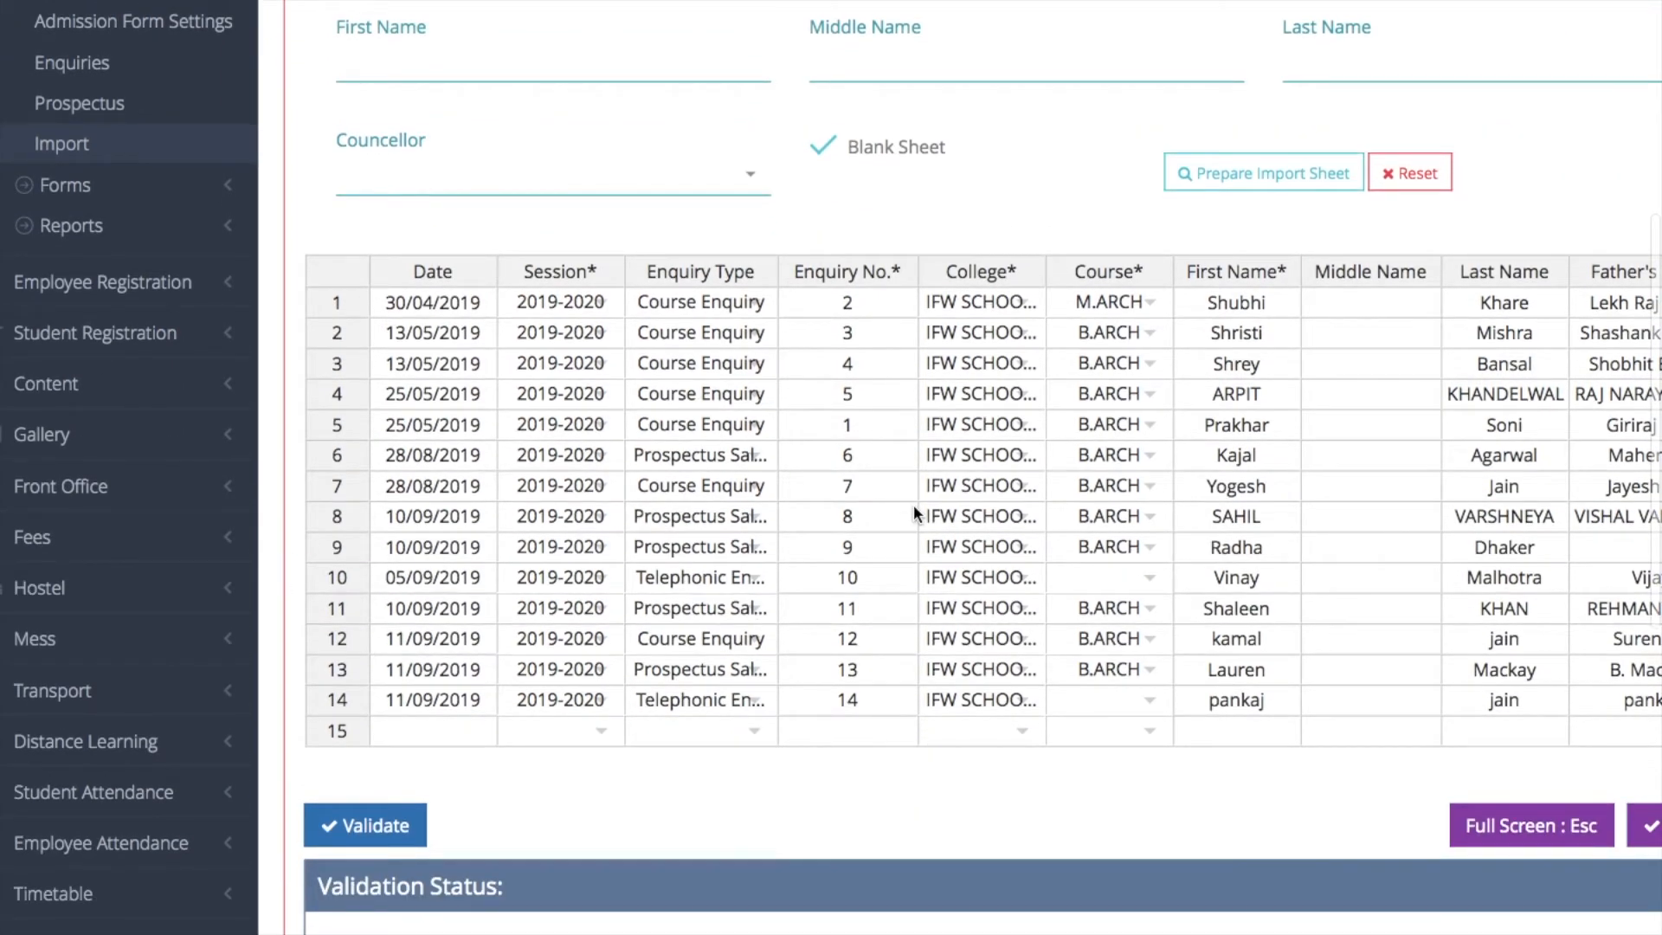
Look across the columns of the prepared enquiry sheet, then validate its rows and import them
click(1427, 538)
key(Right)
key(Right)
key(Right)
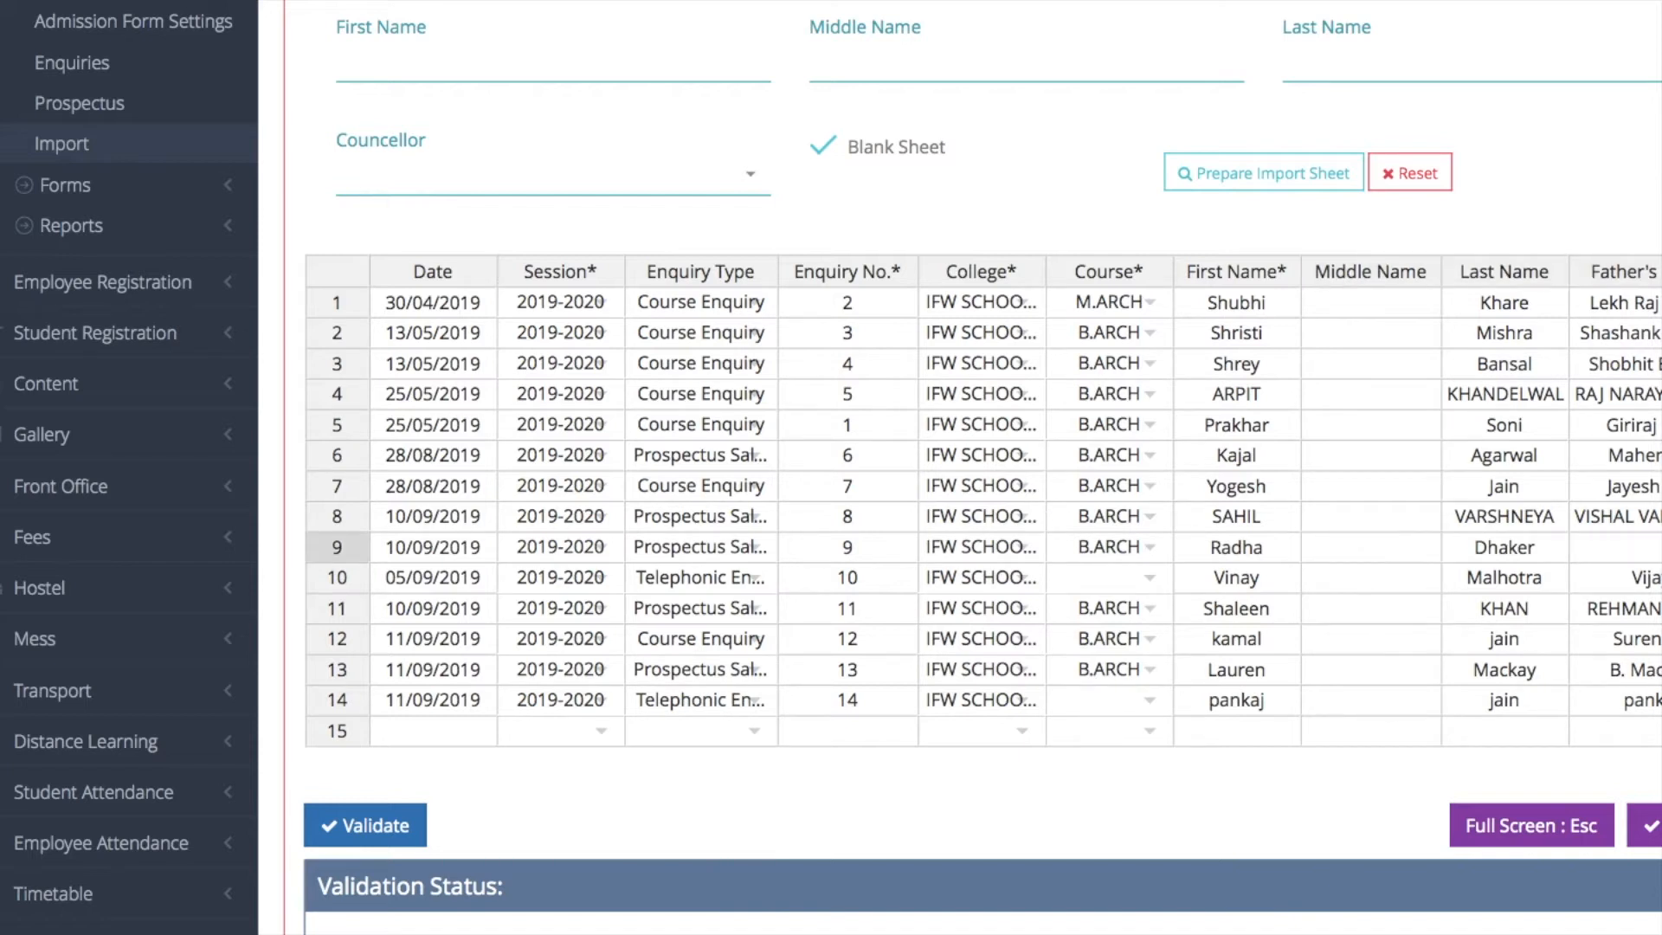
click(388, 815)
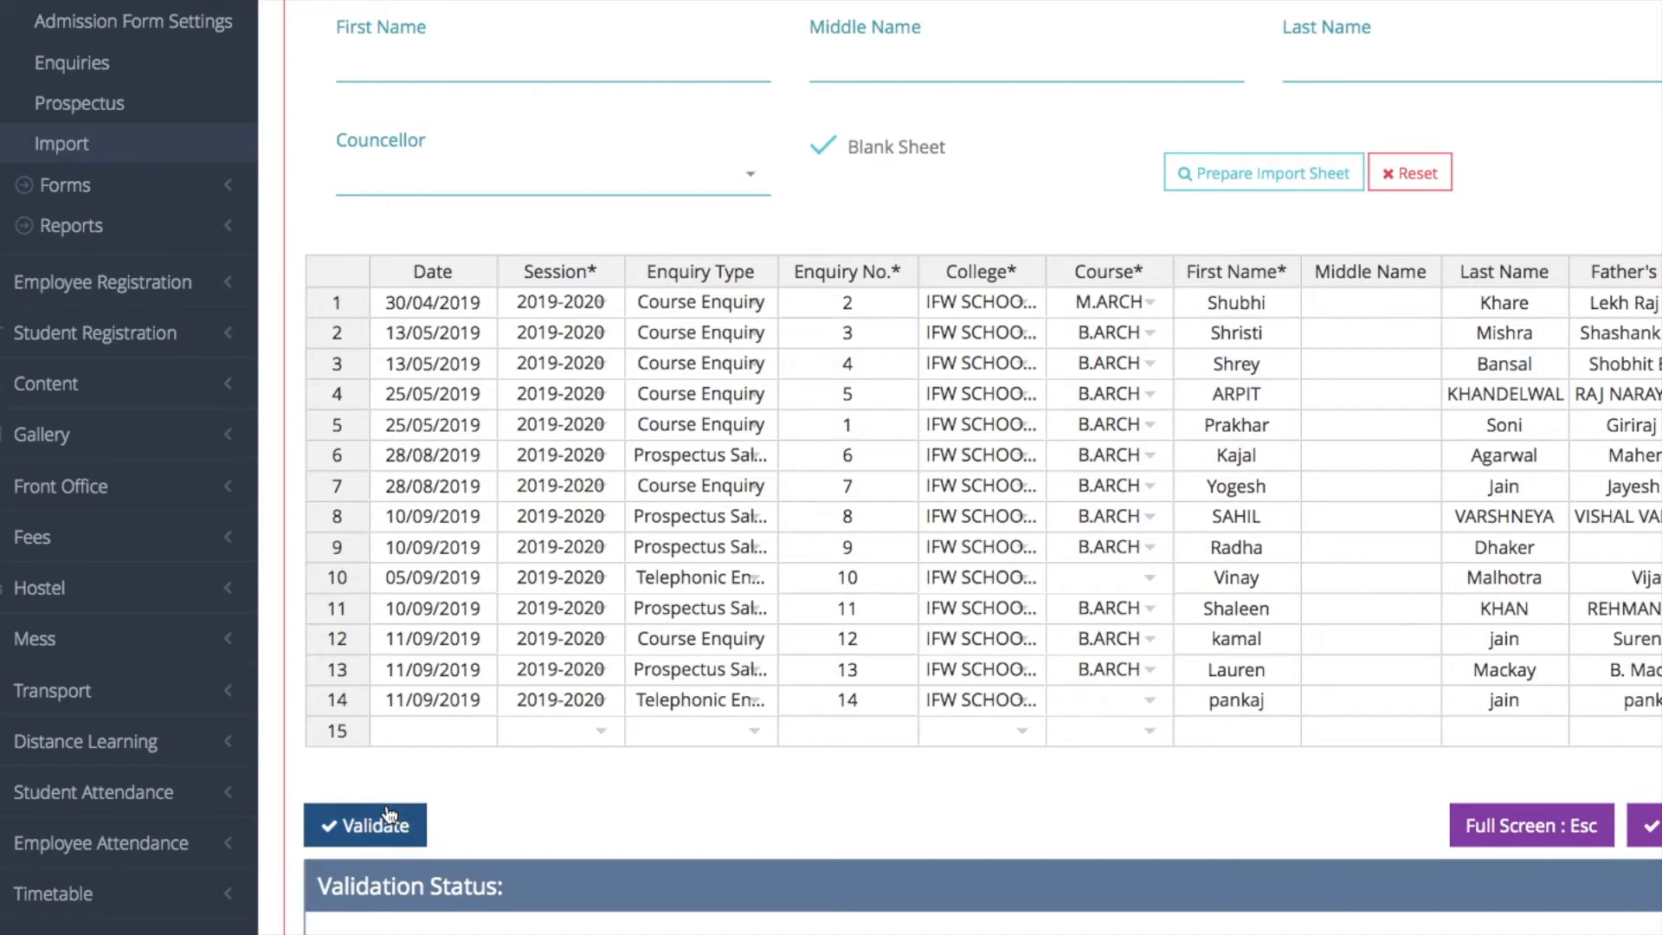
click(484, 824)
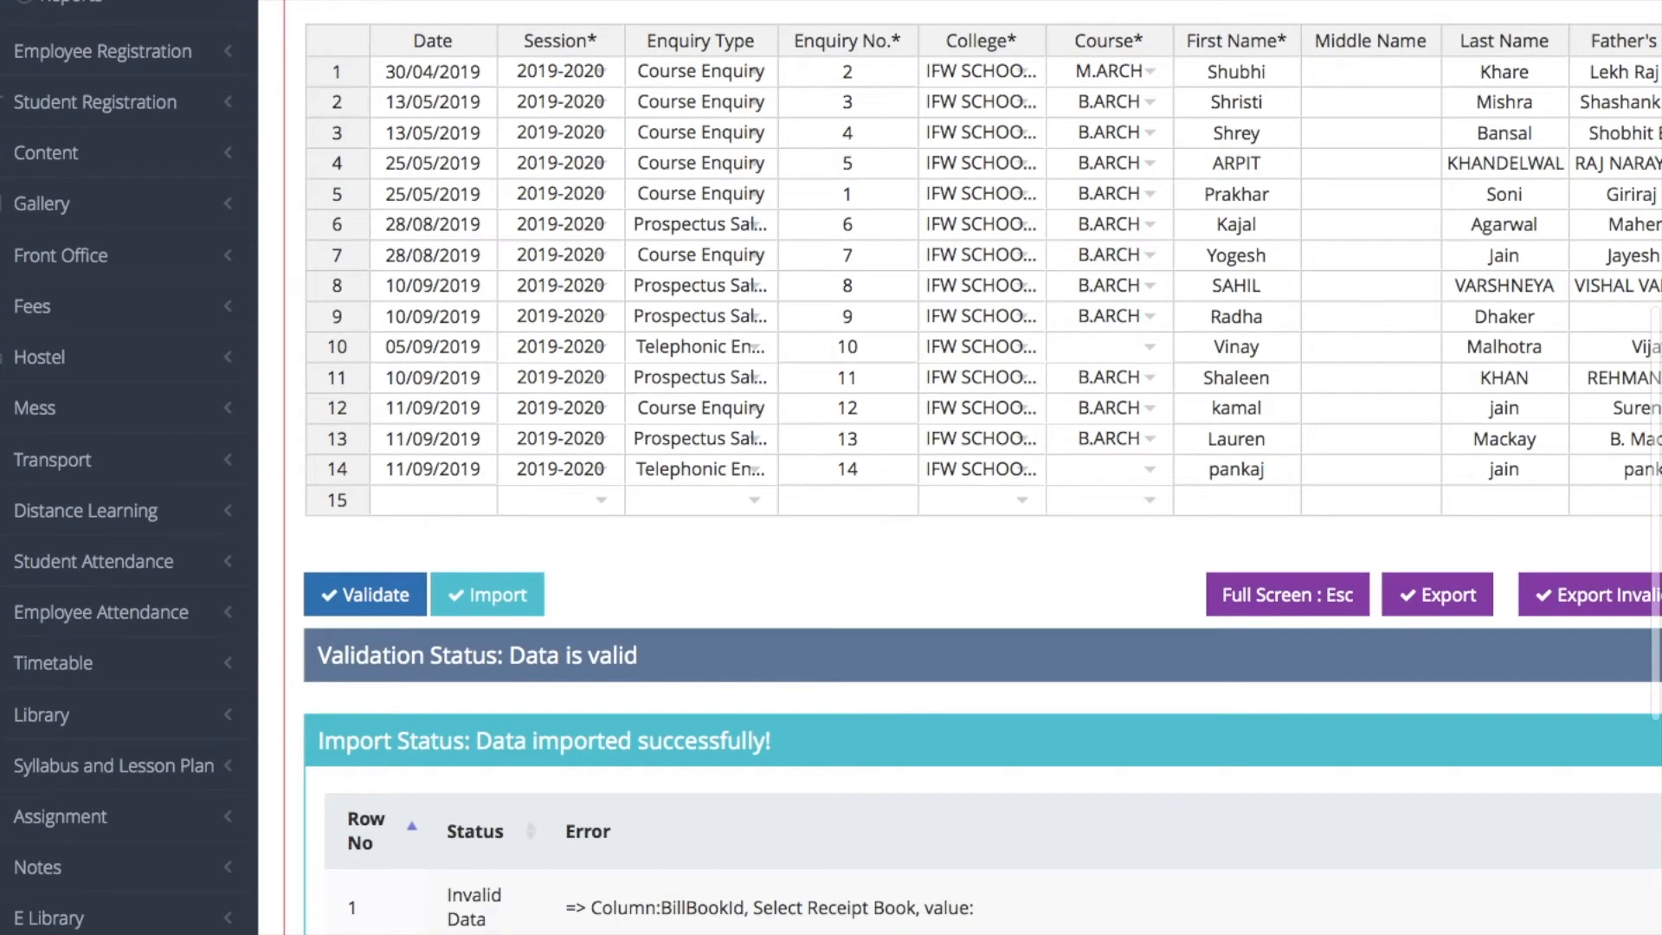
Review the row-by-row import status errors against the enquiry rows in the sheet
scroll(958, 467, up, 4)
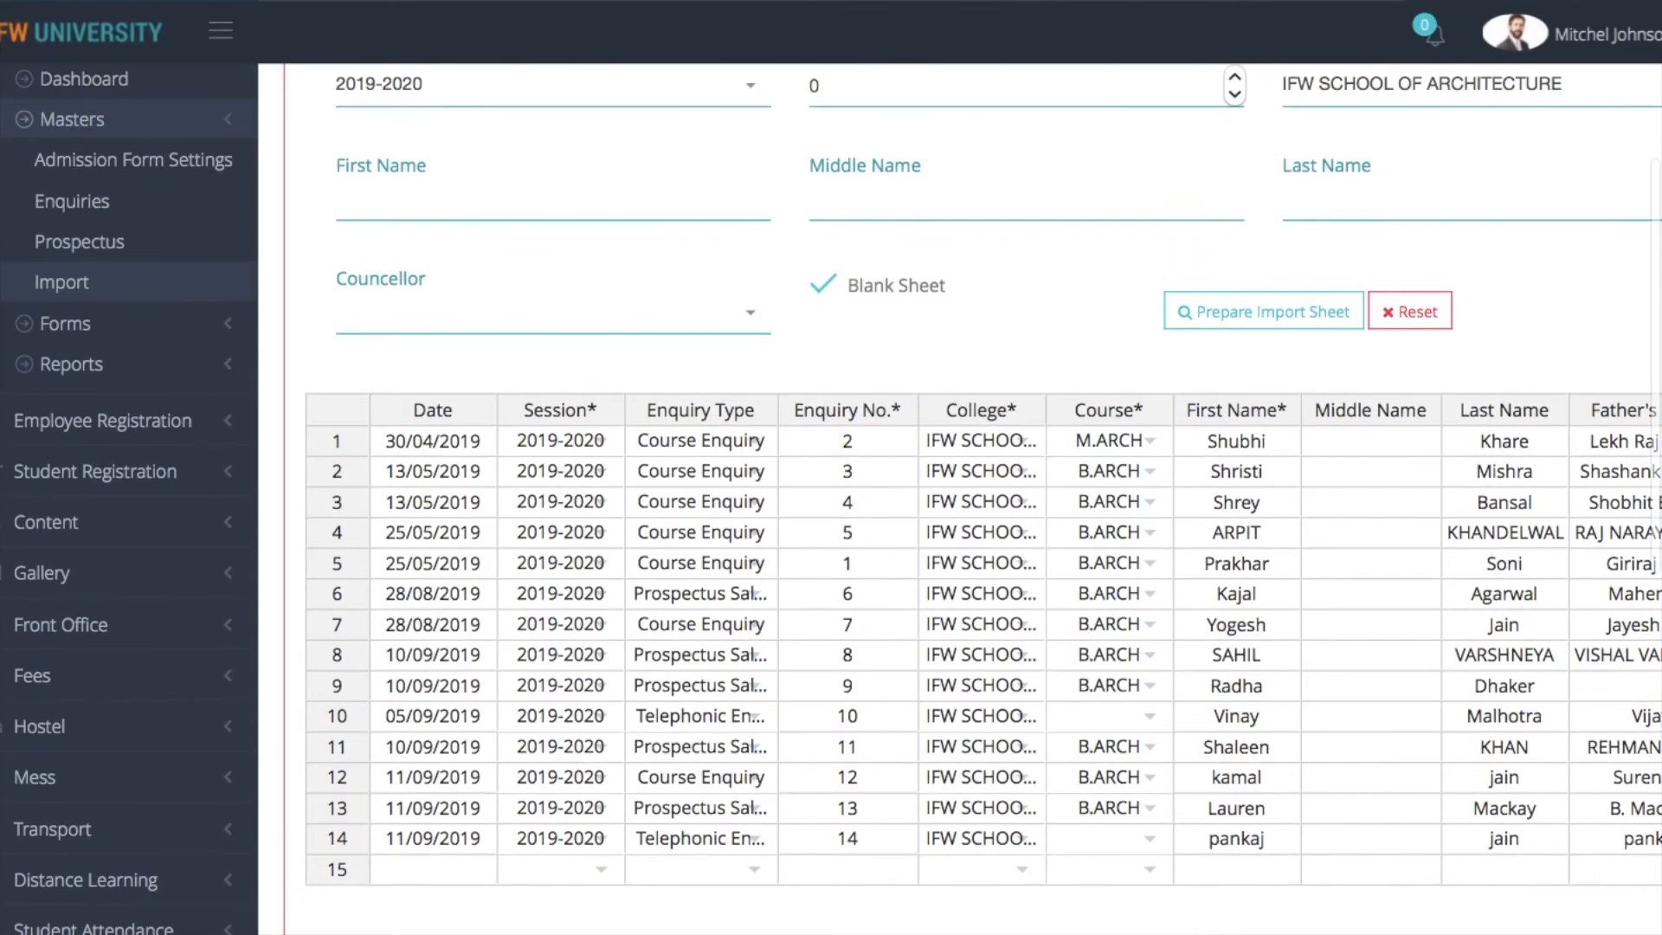
scroll(981, 467, down, 9)
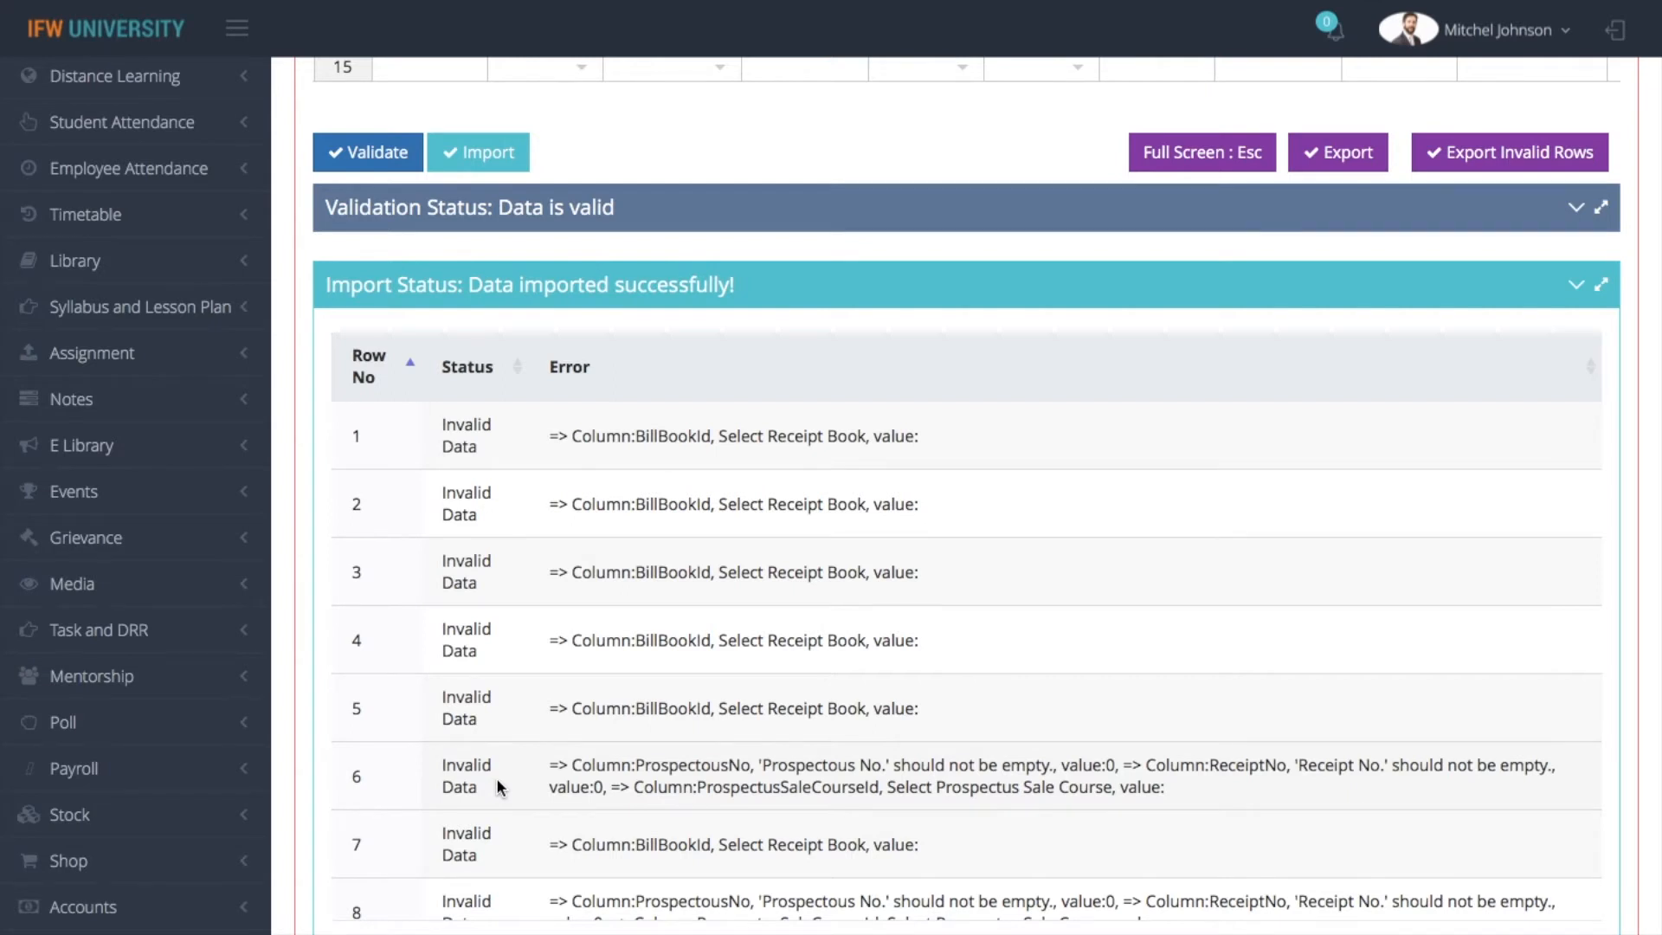
scroll(496, 777, up, 5)
scroll(966, 519, up, 1)
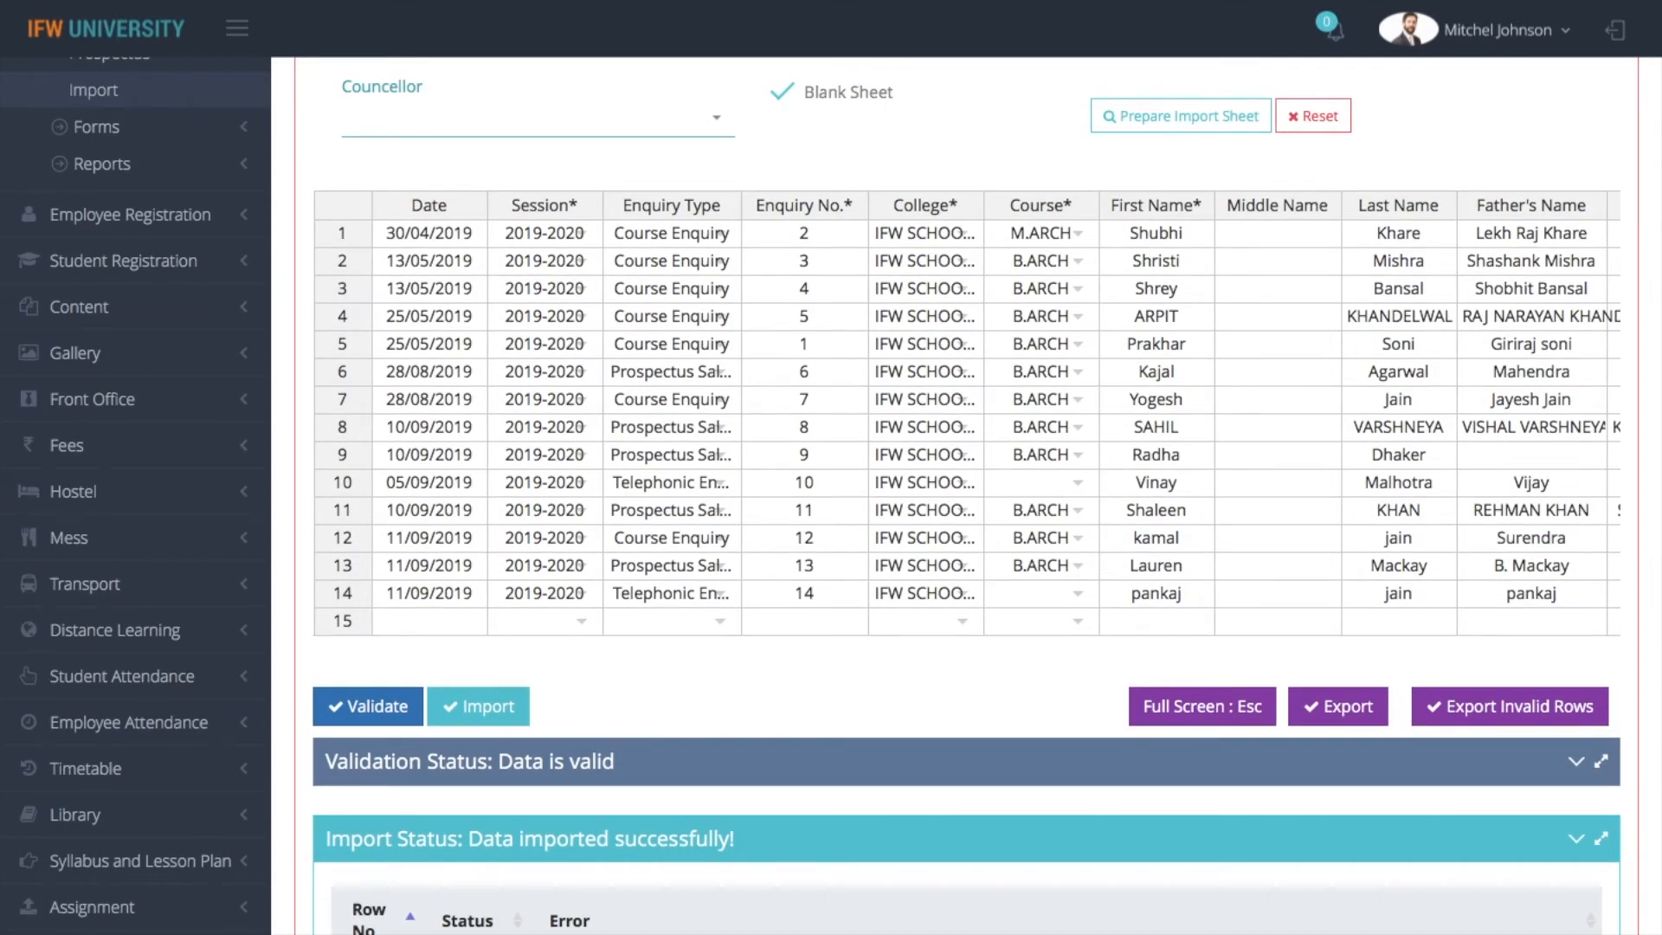
scroll(966, 519, down, 3)
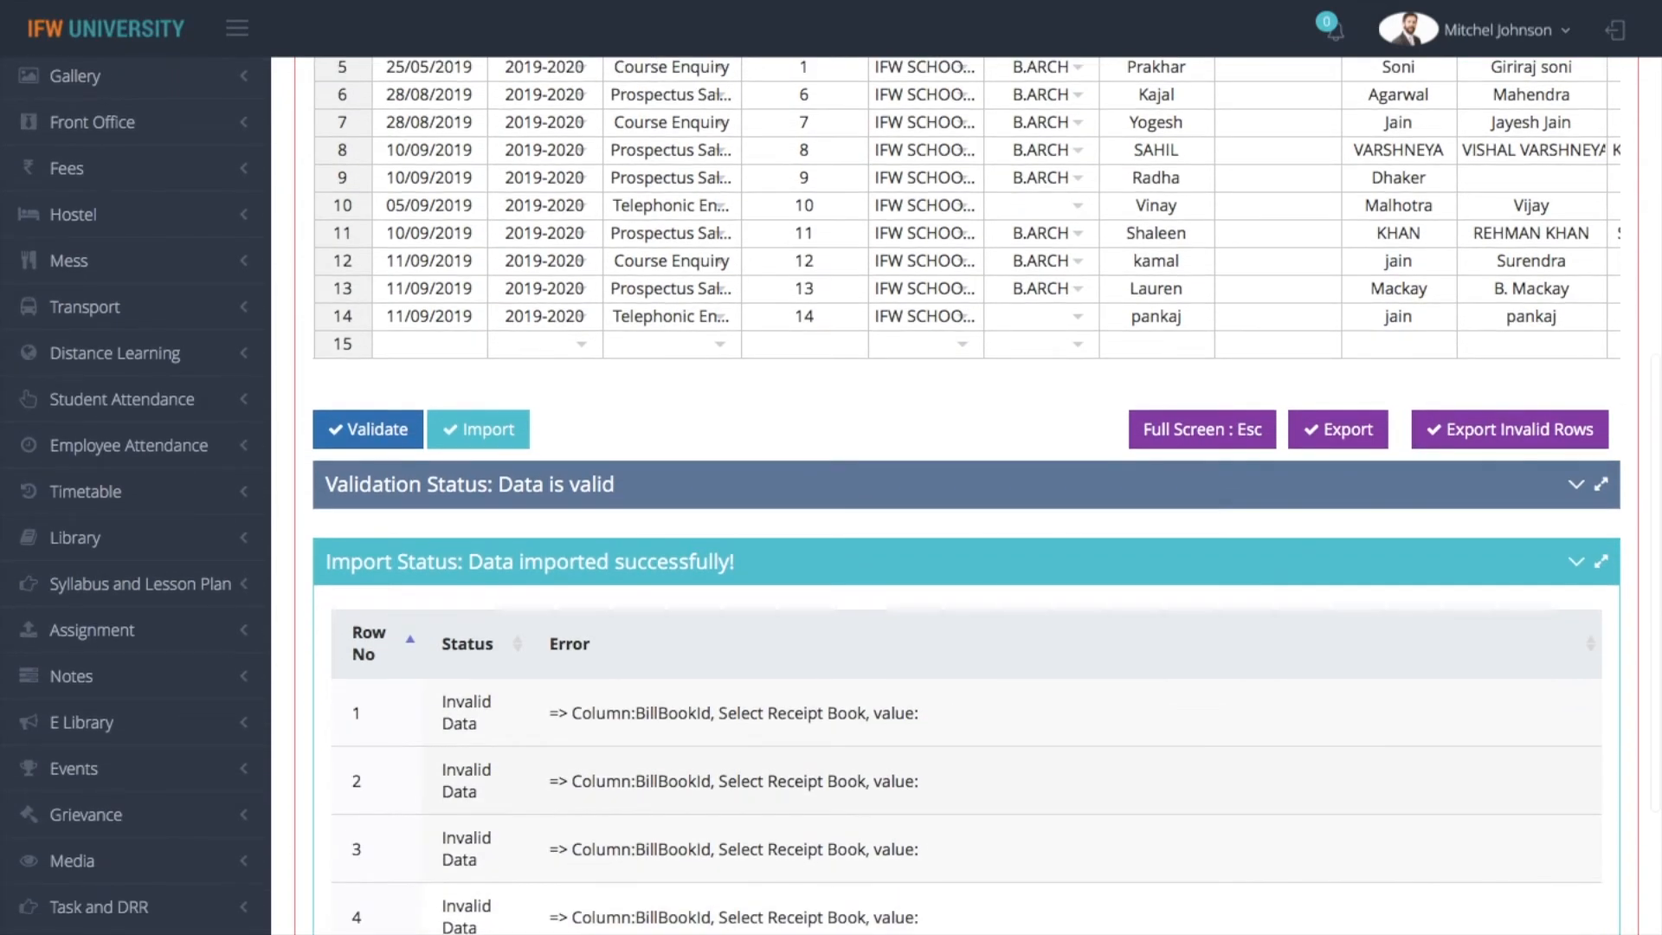
scroll(965, 519, up, 6)
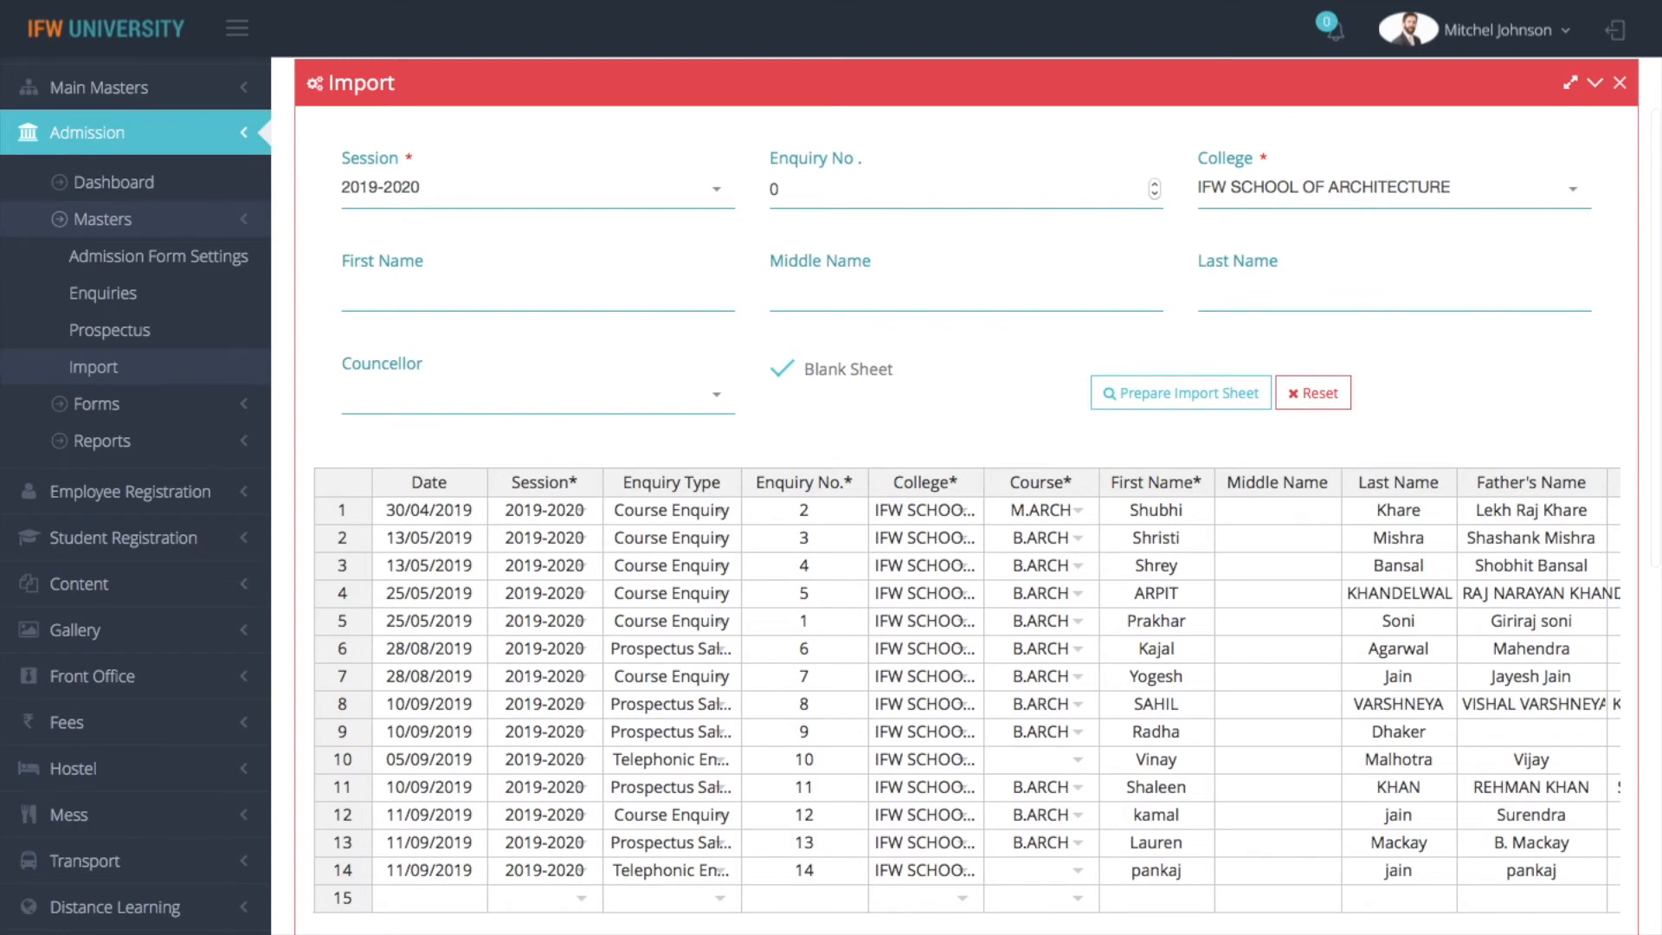
View the Admission Form Status page among the Admission module's forms
click(108, 404)
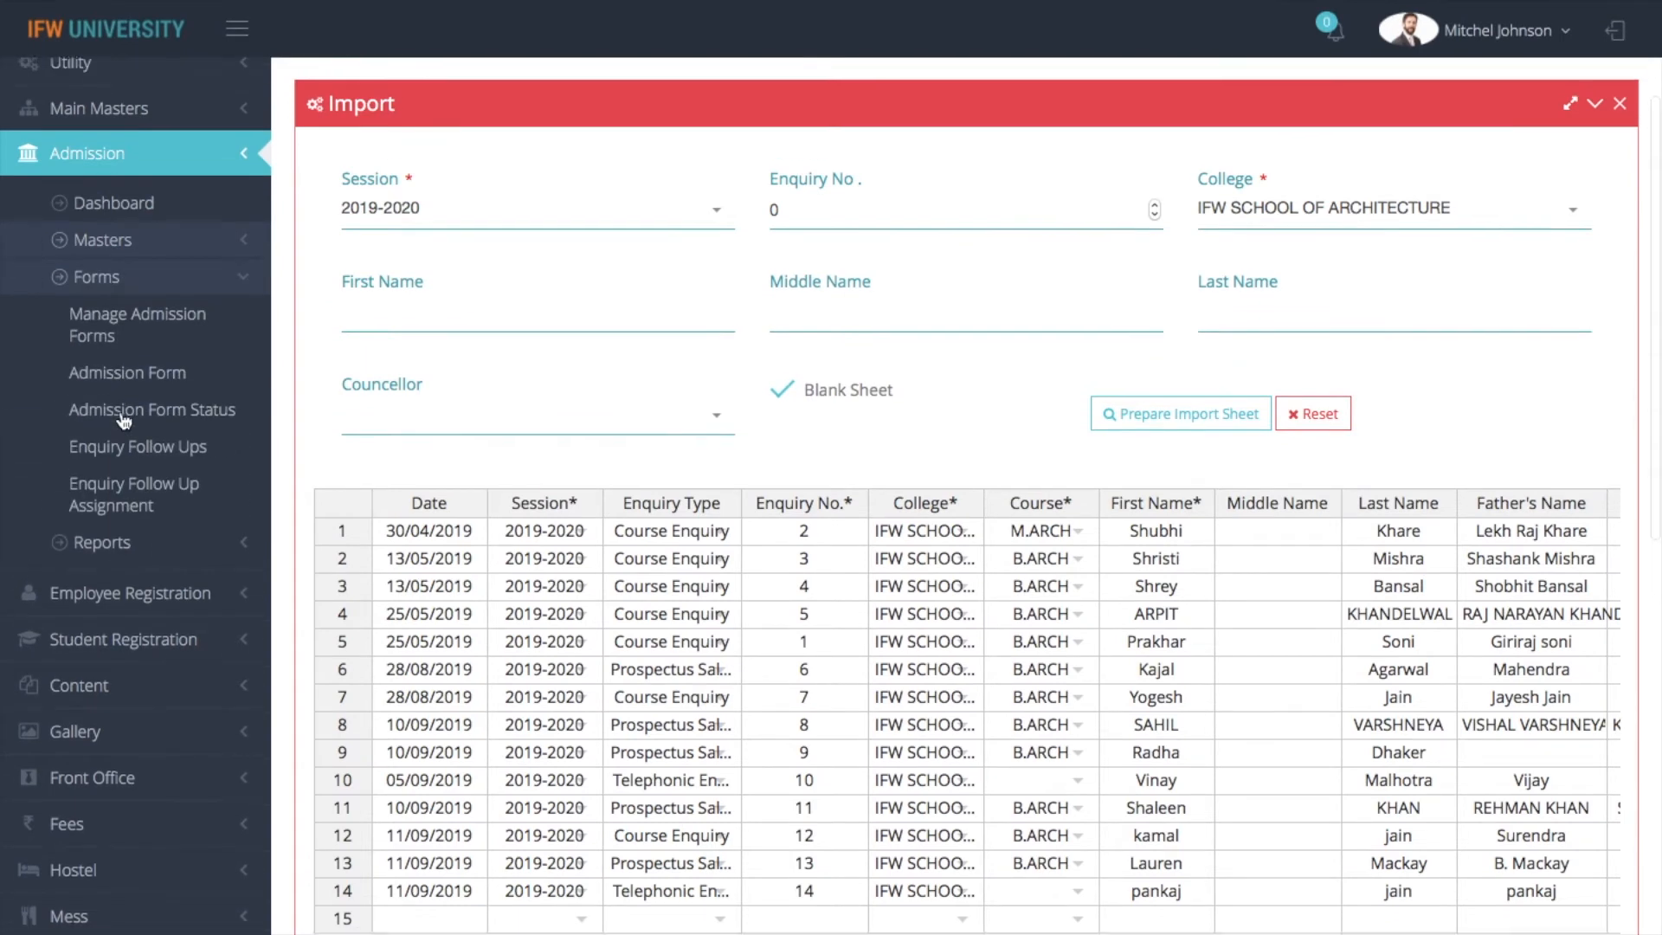
scroll(124, 421, up, 1)
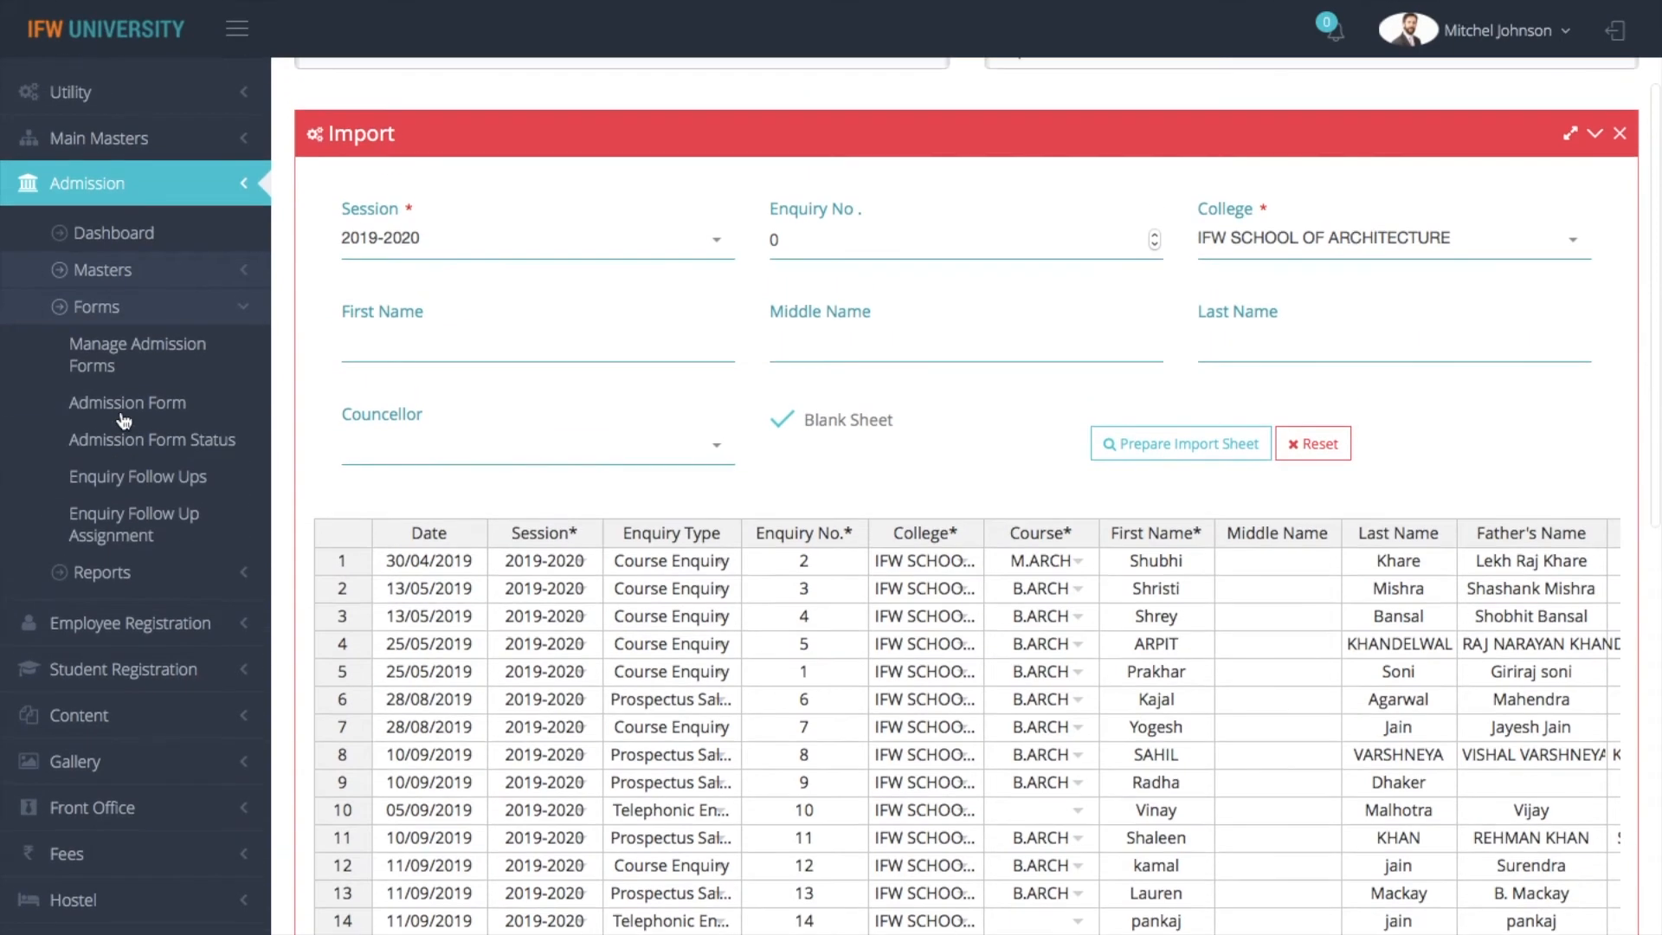
click(202, 450)
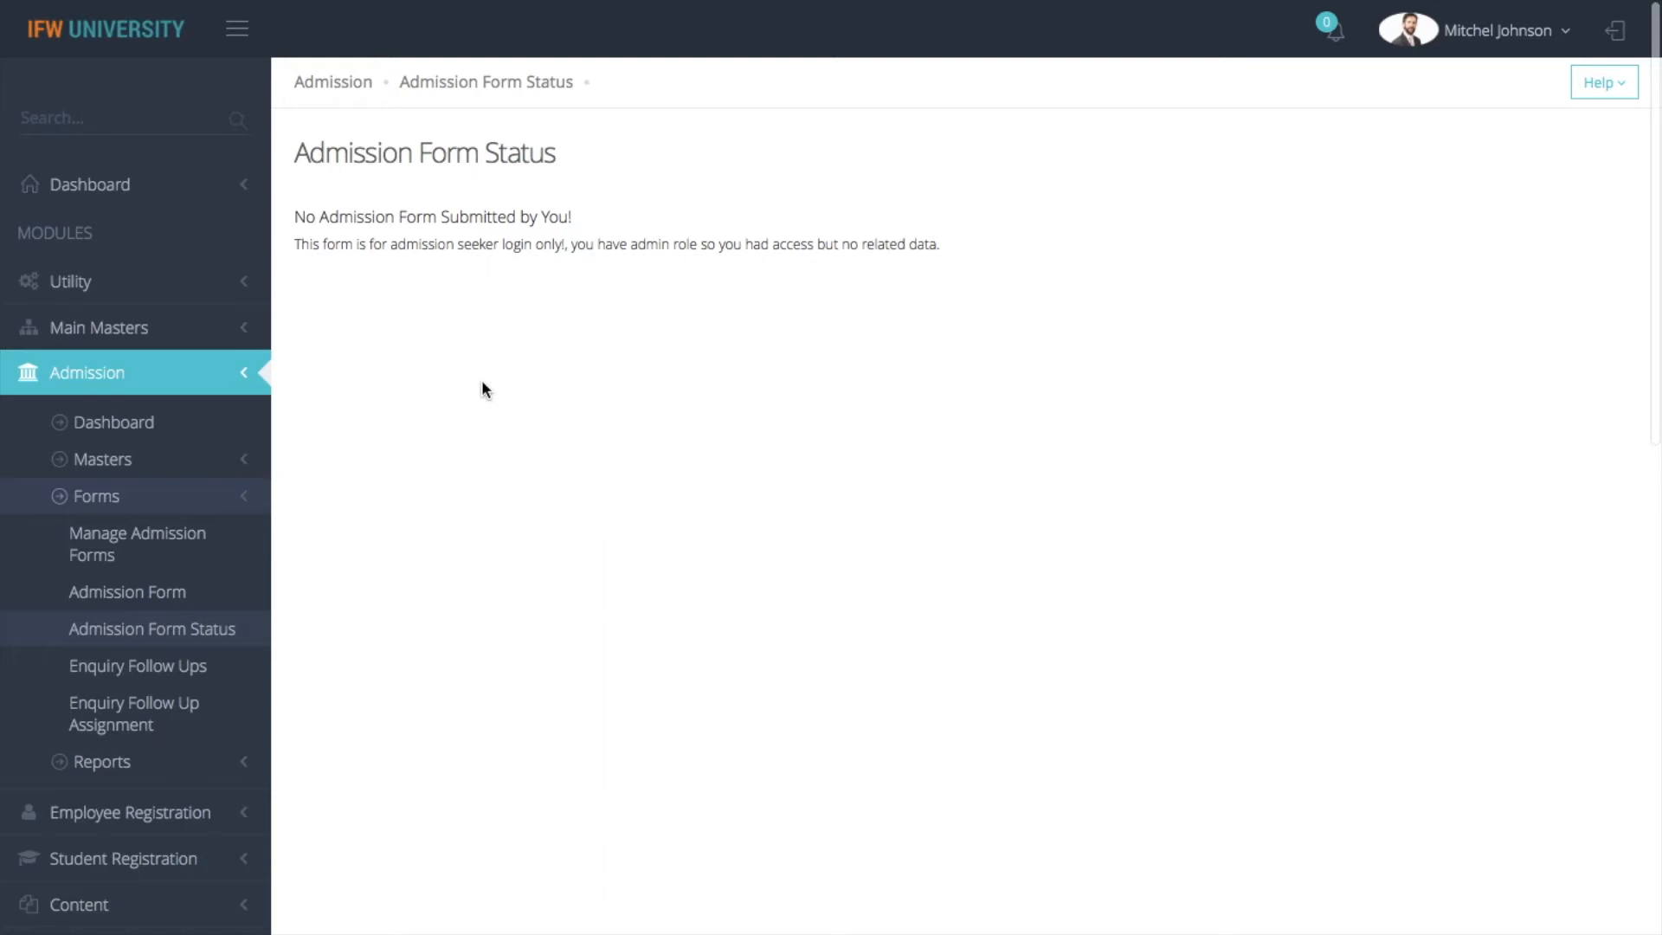
Go to Enquiry Follow Ups and open the course enquiry with number 2 at its Follow Up Detail section
click(173, 682)
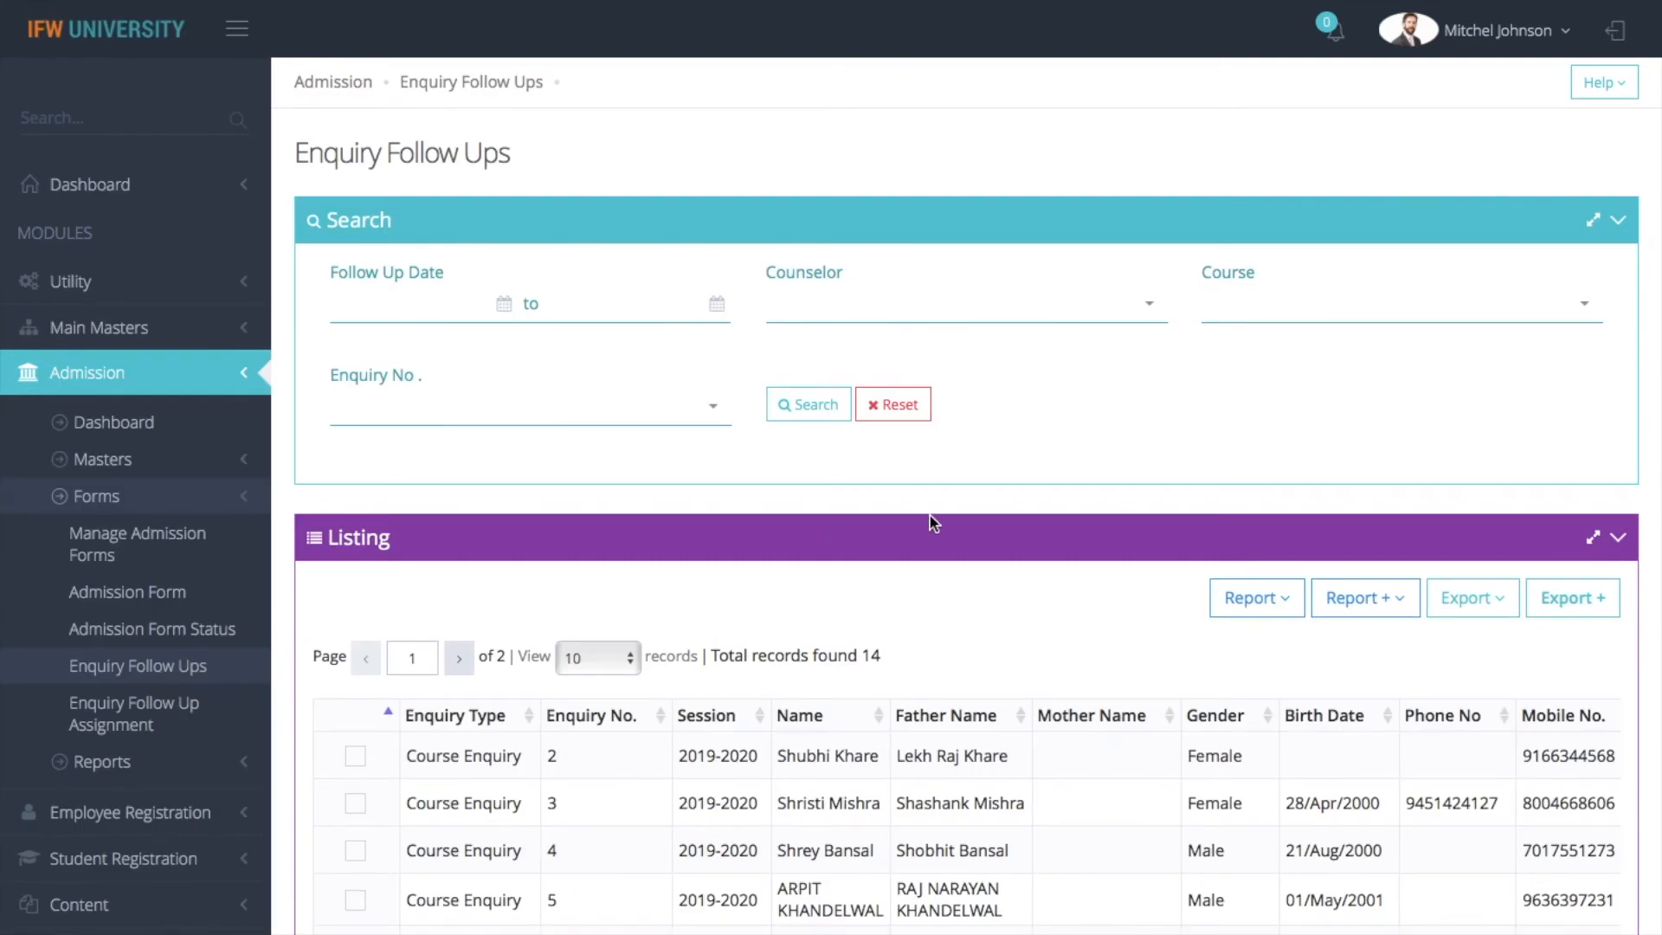
click(355, 756)
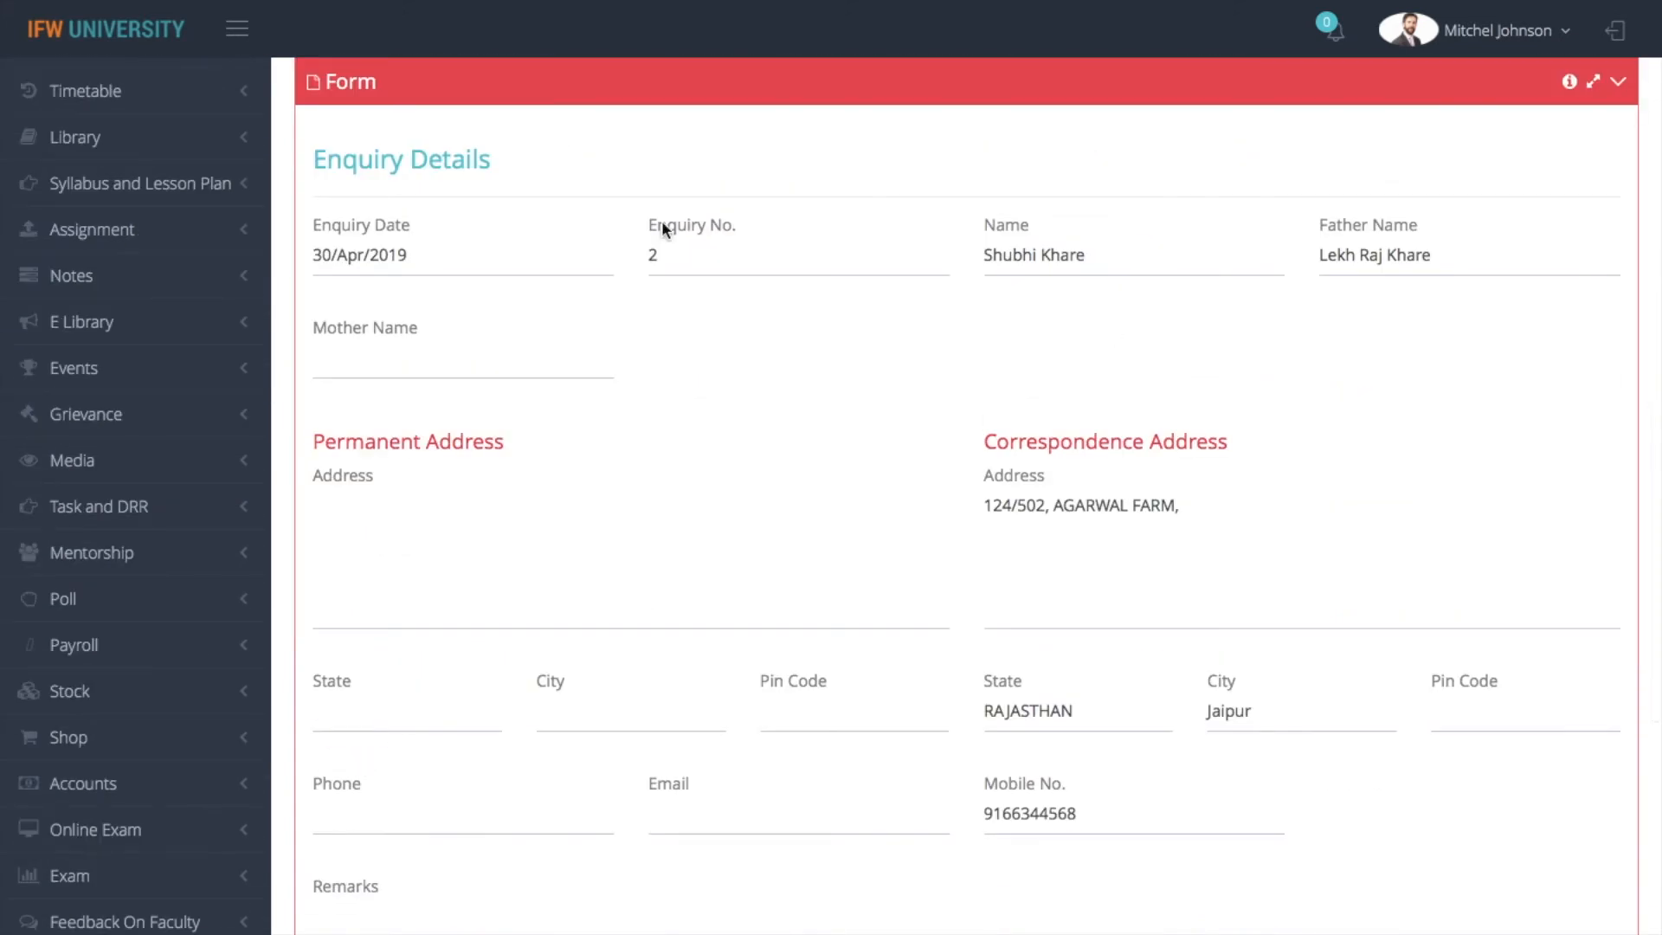
scroll(883, 525, down, 7)
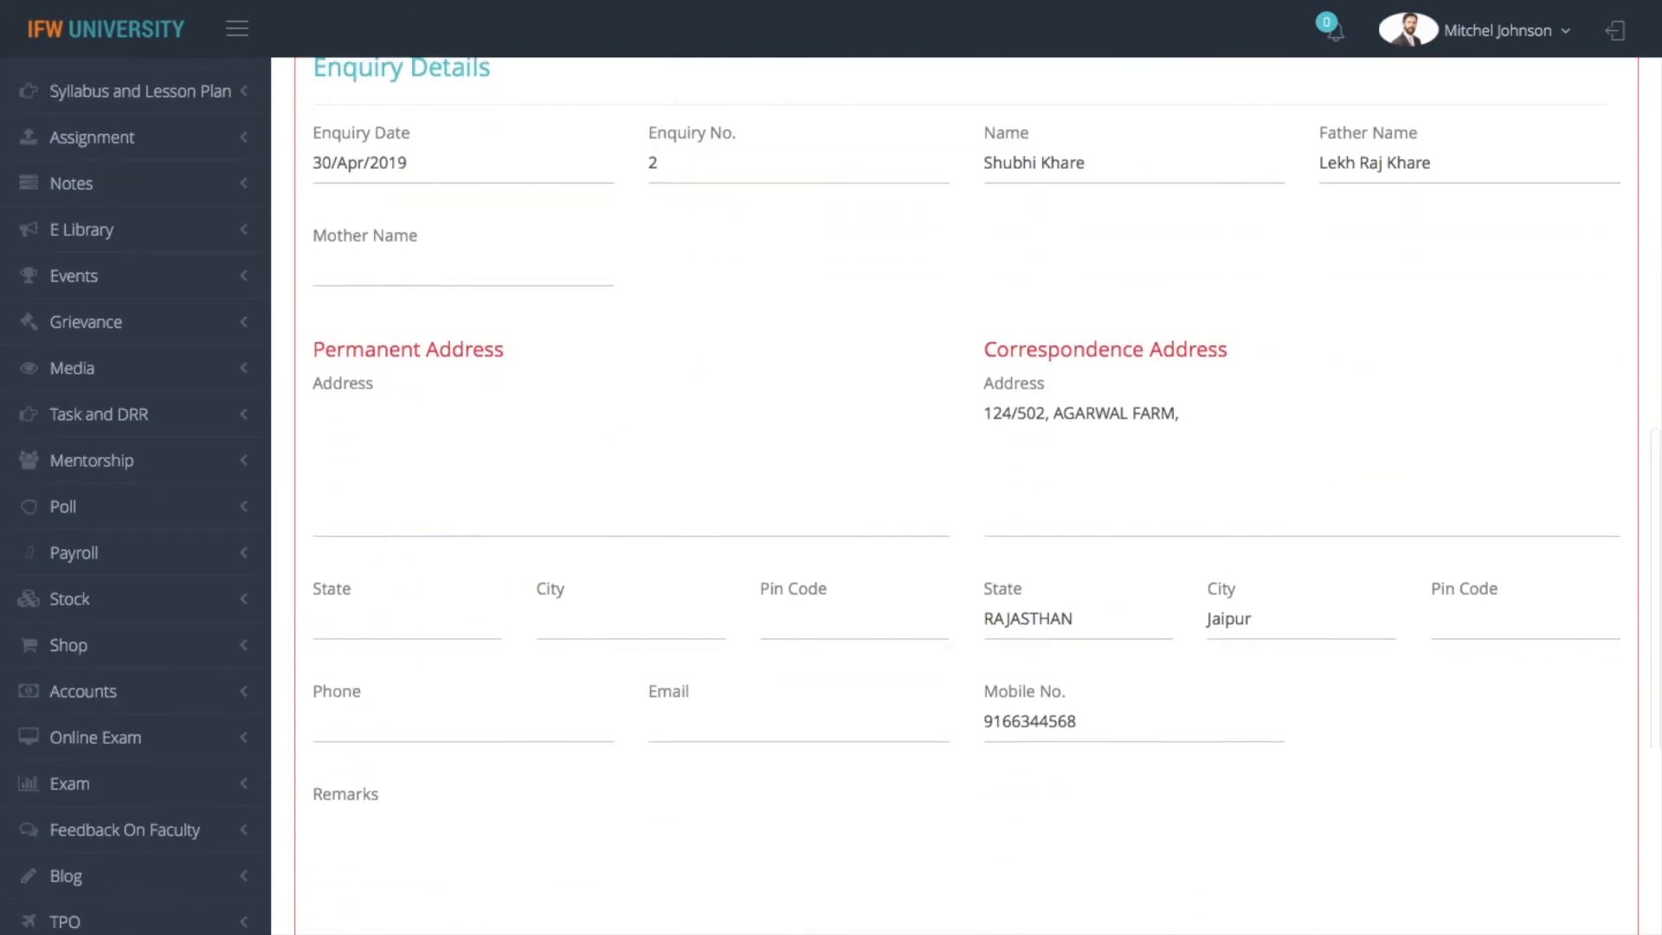
scroll(966, 485, down, 4)
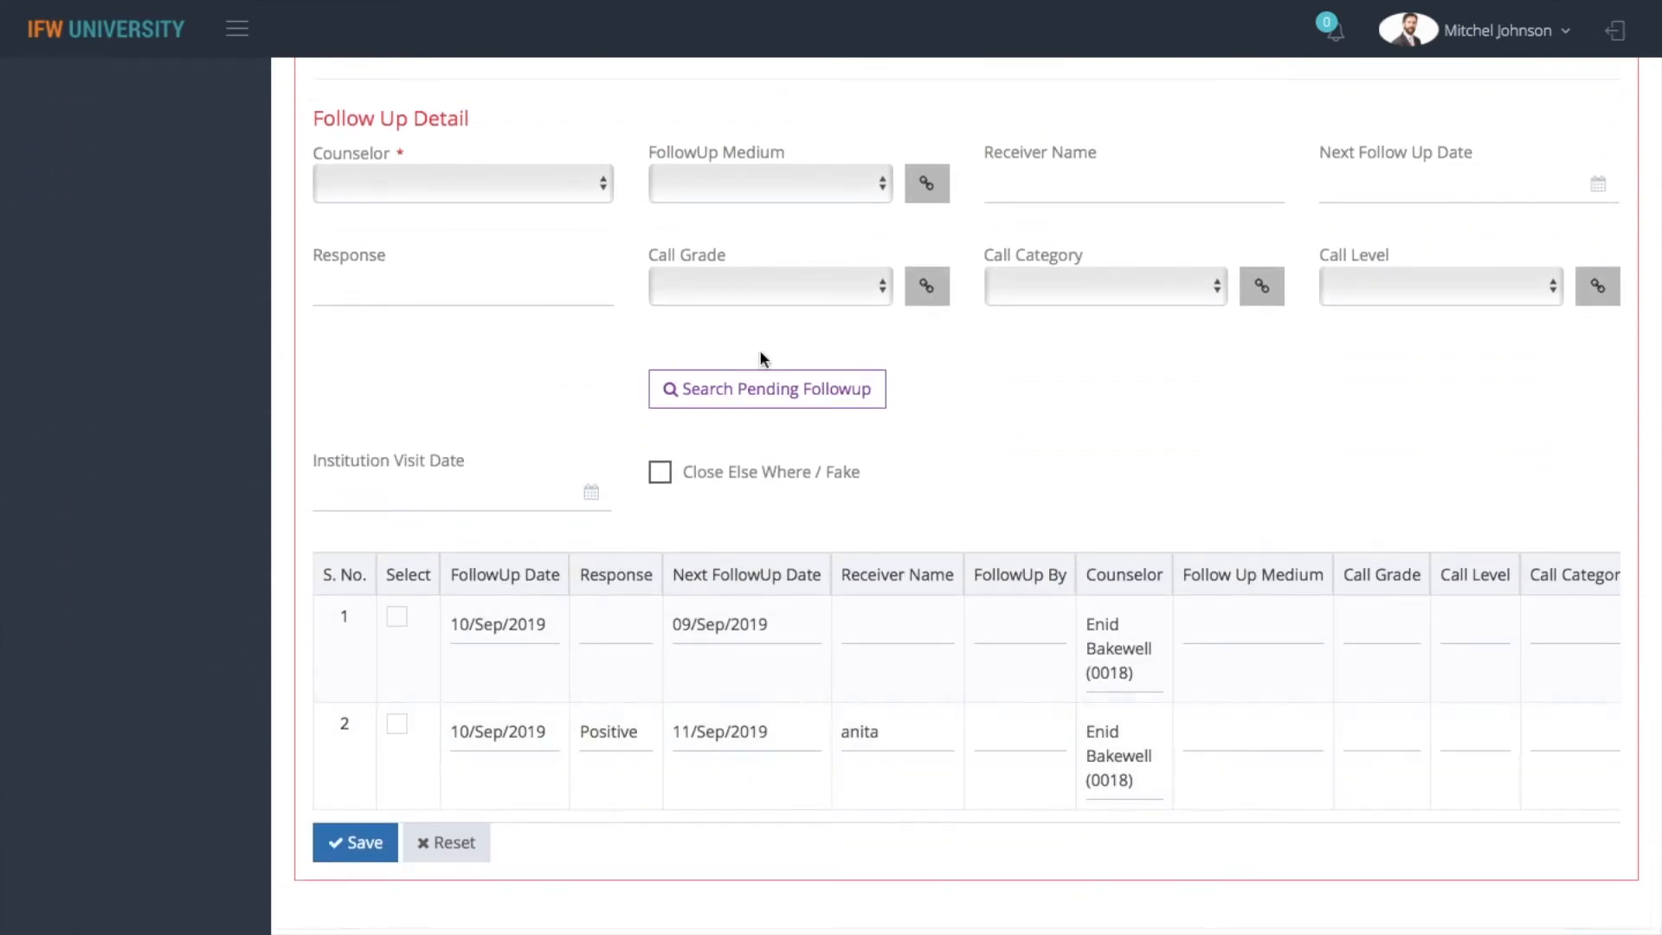
Assign the first listed counselor to the follow-up and set the follow-up medium to Telephone
click(502, 195)
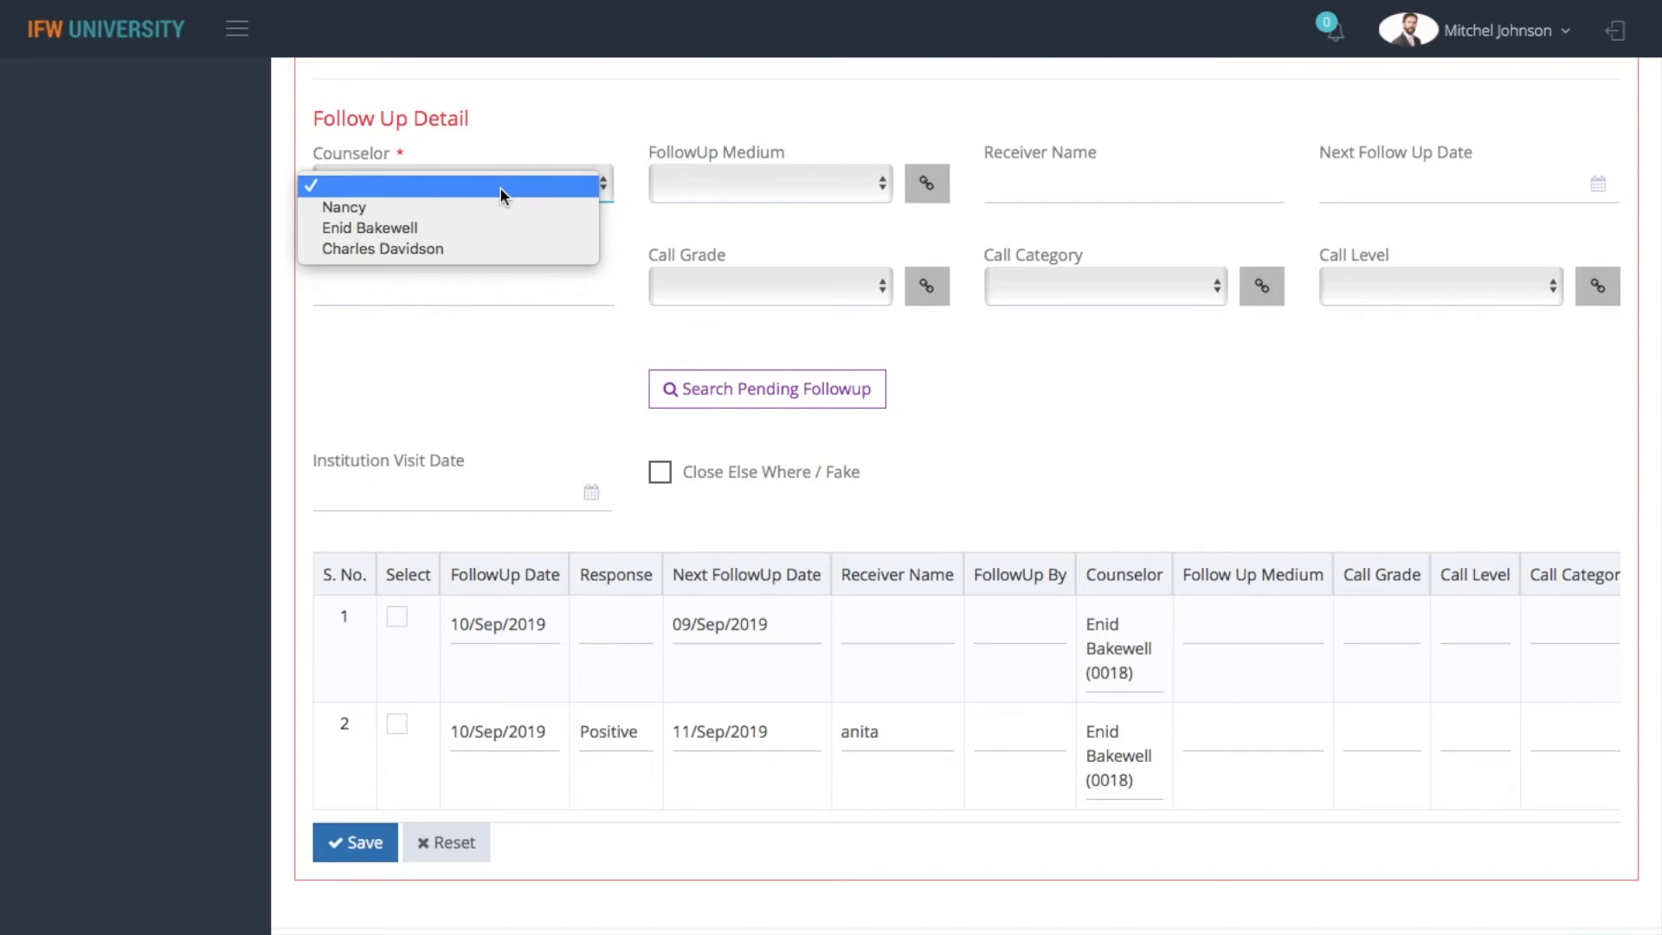
click(492, 206)
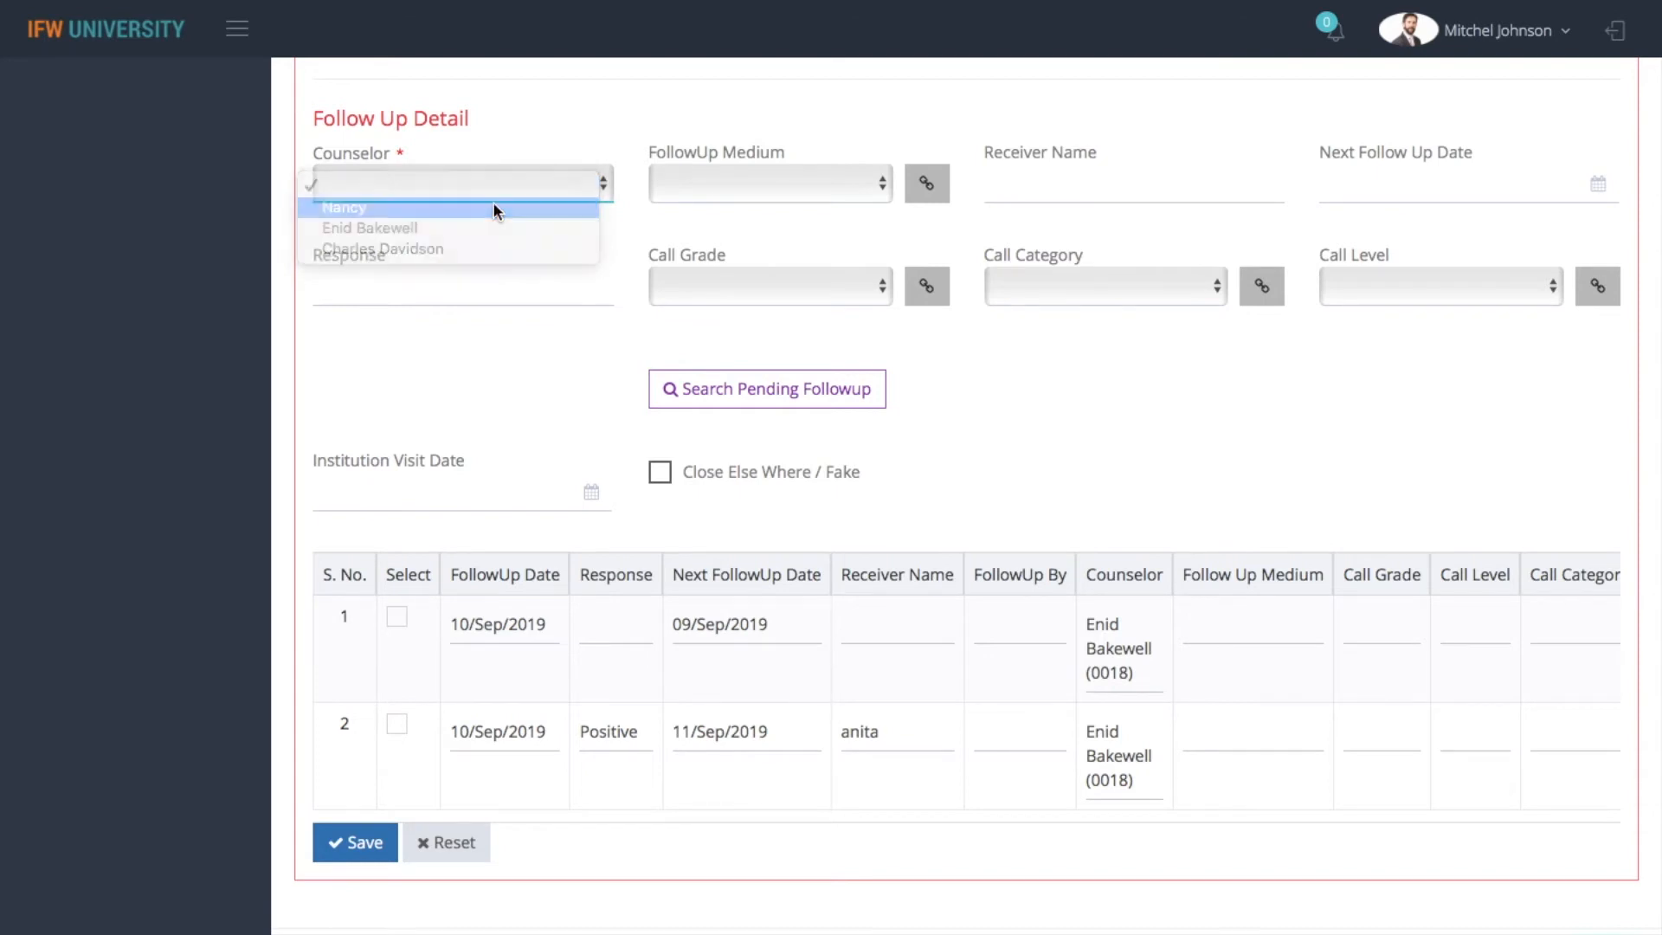
click(745, 185)
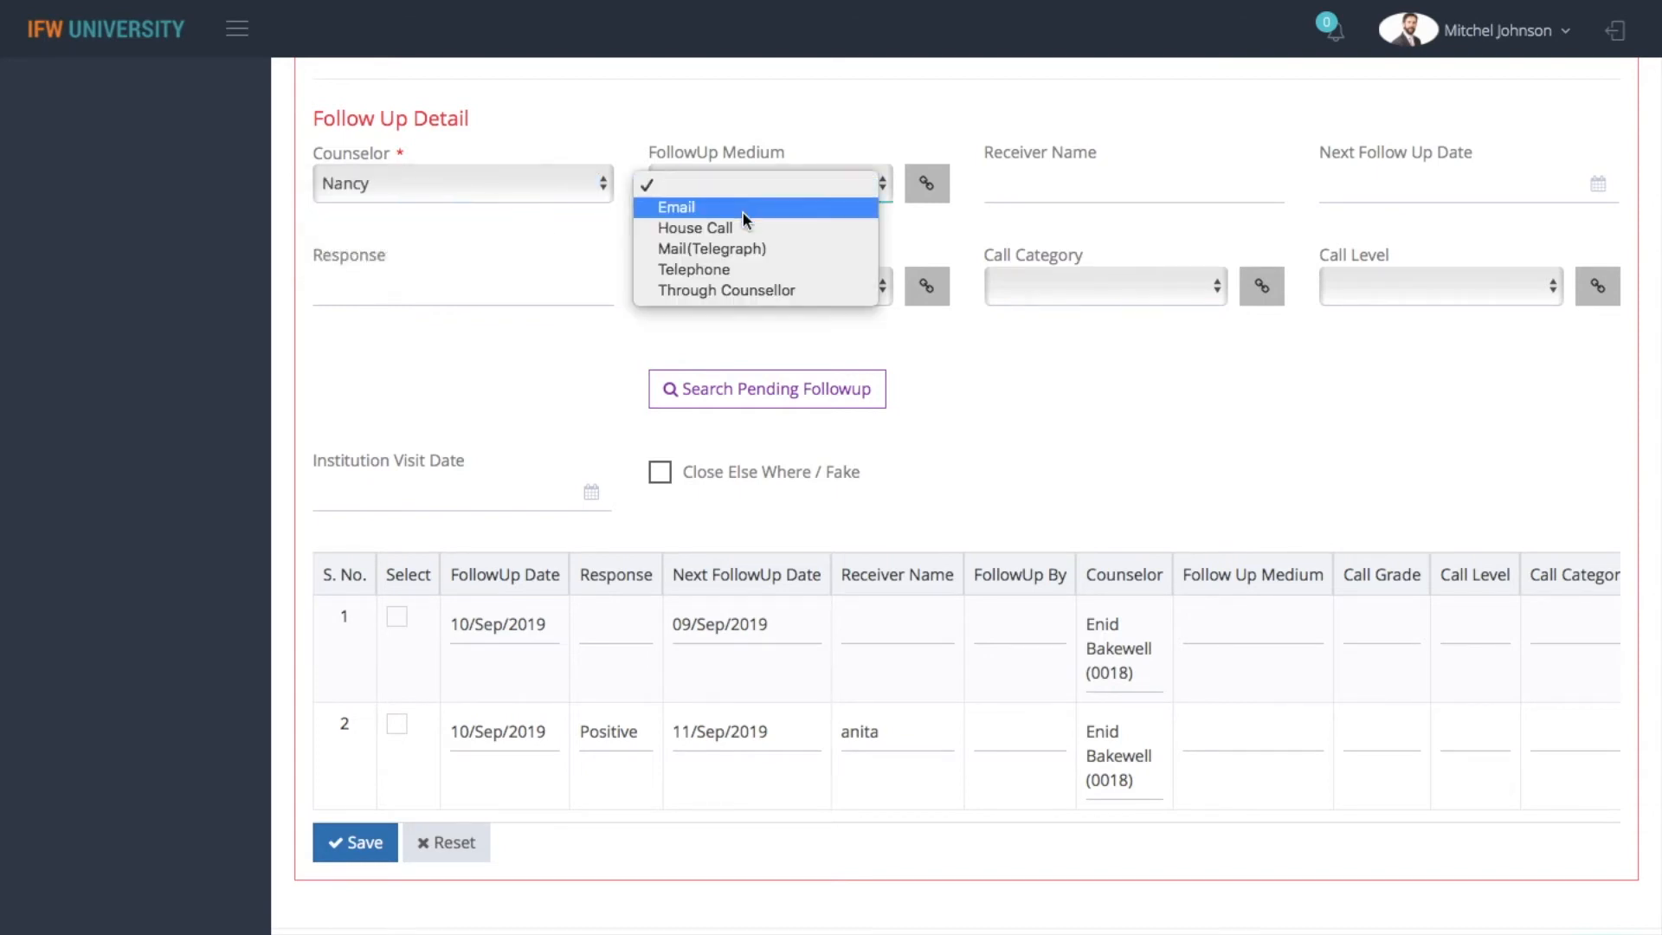
click(749, 268)
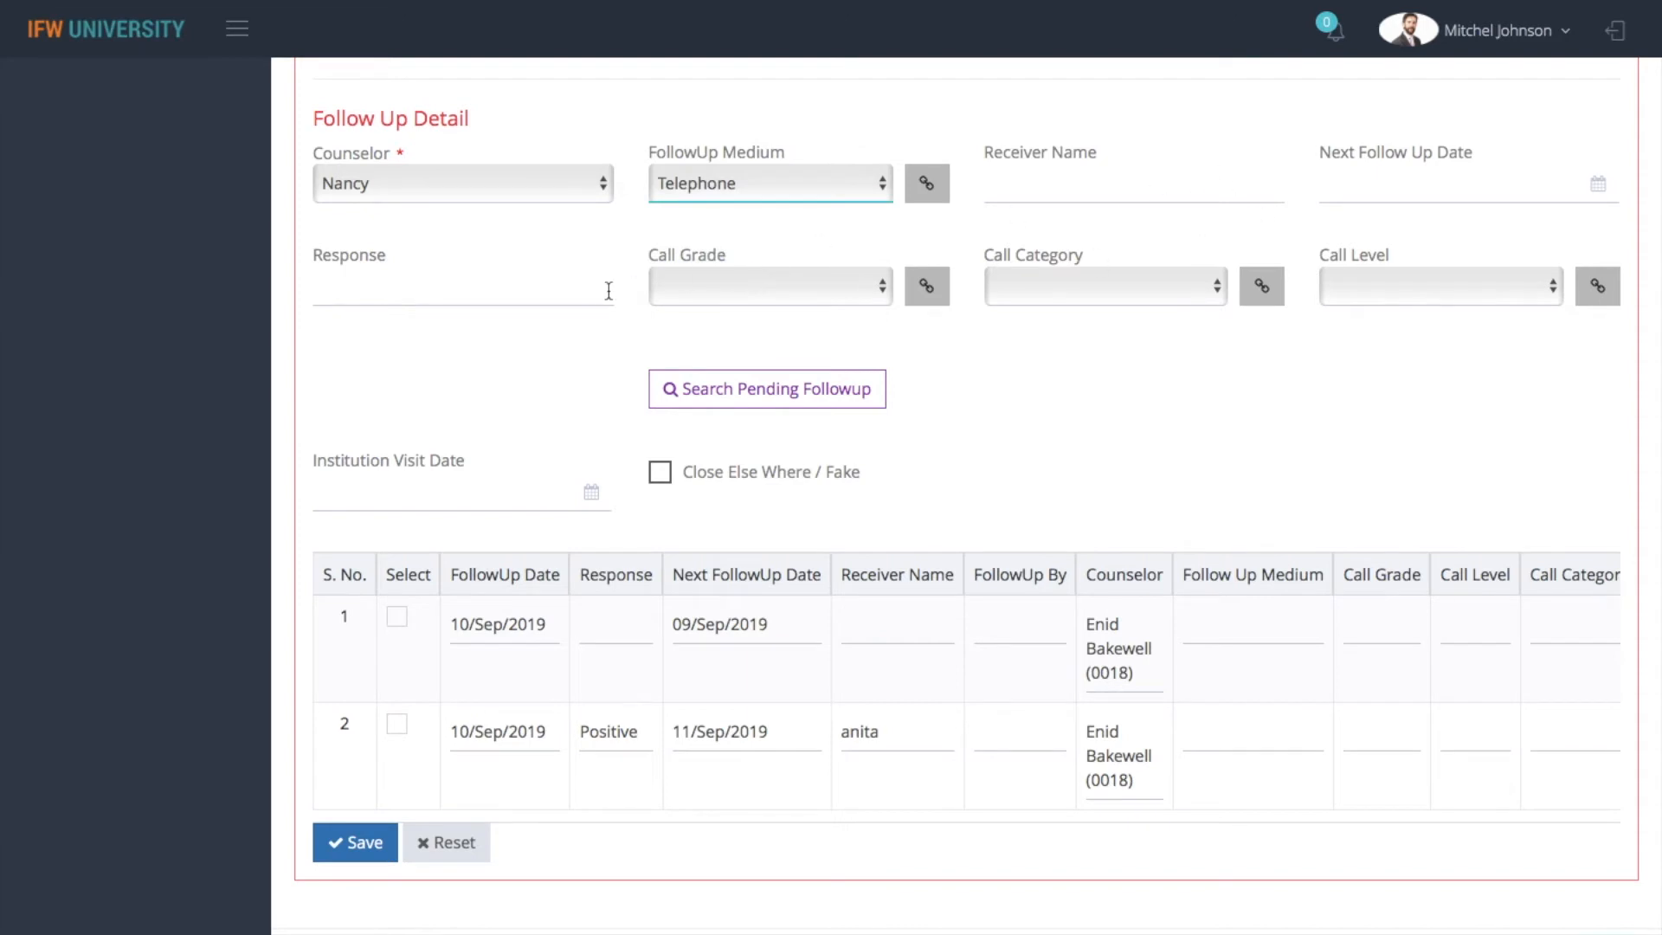
Enter the response "They will contact us shortly" and save the follow-up
click(536, 291)
text(We)
key(BackSpace)
key(BackSpace)
key(BackSpace)
text(hey )
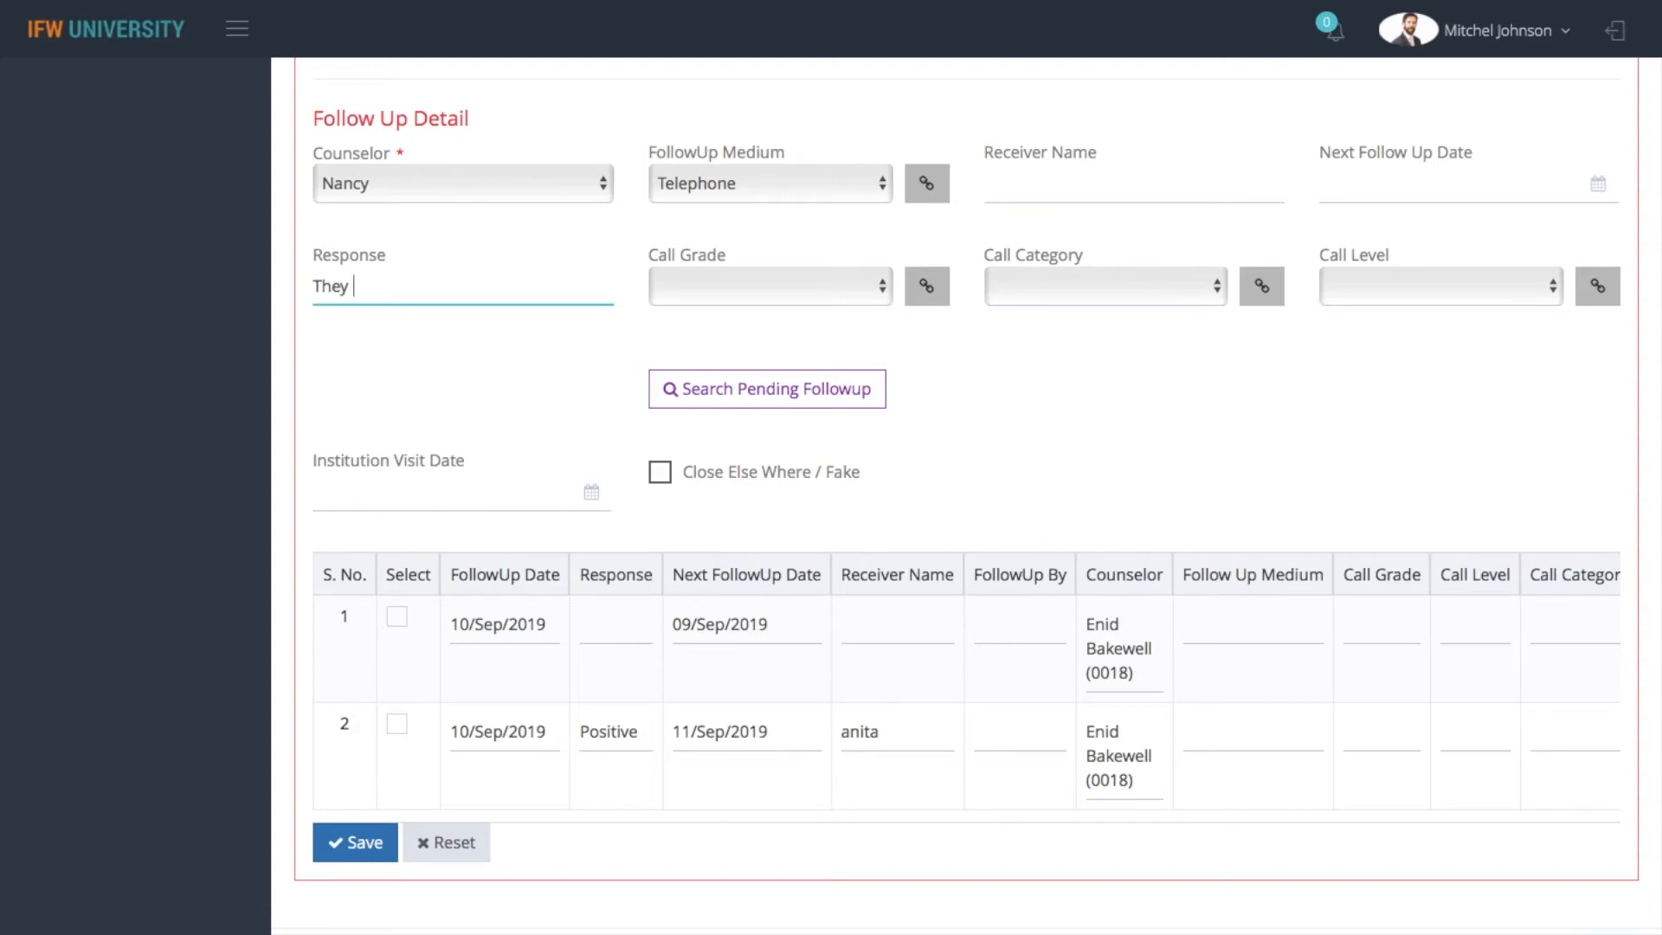
text(will contact us shortly)
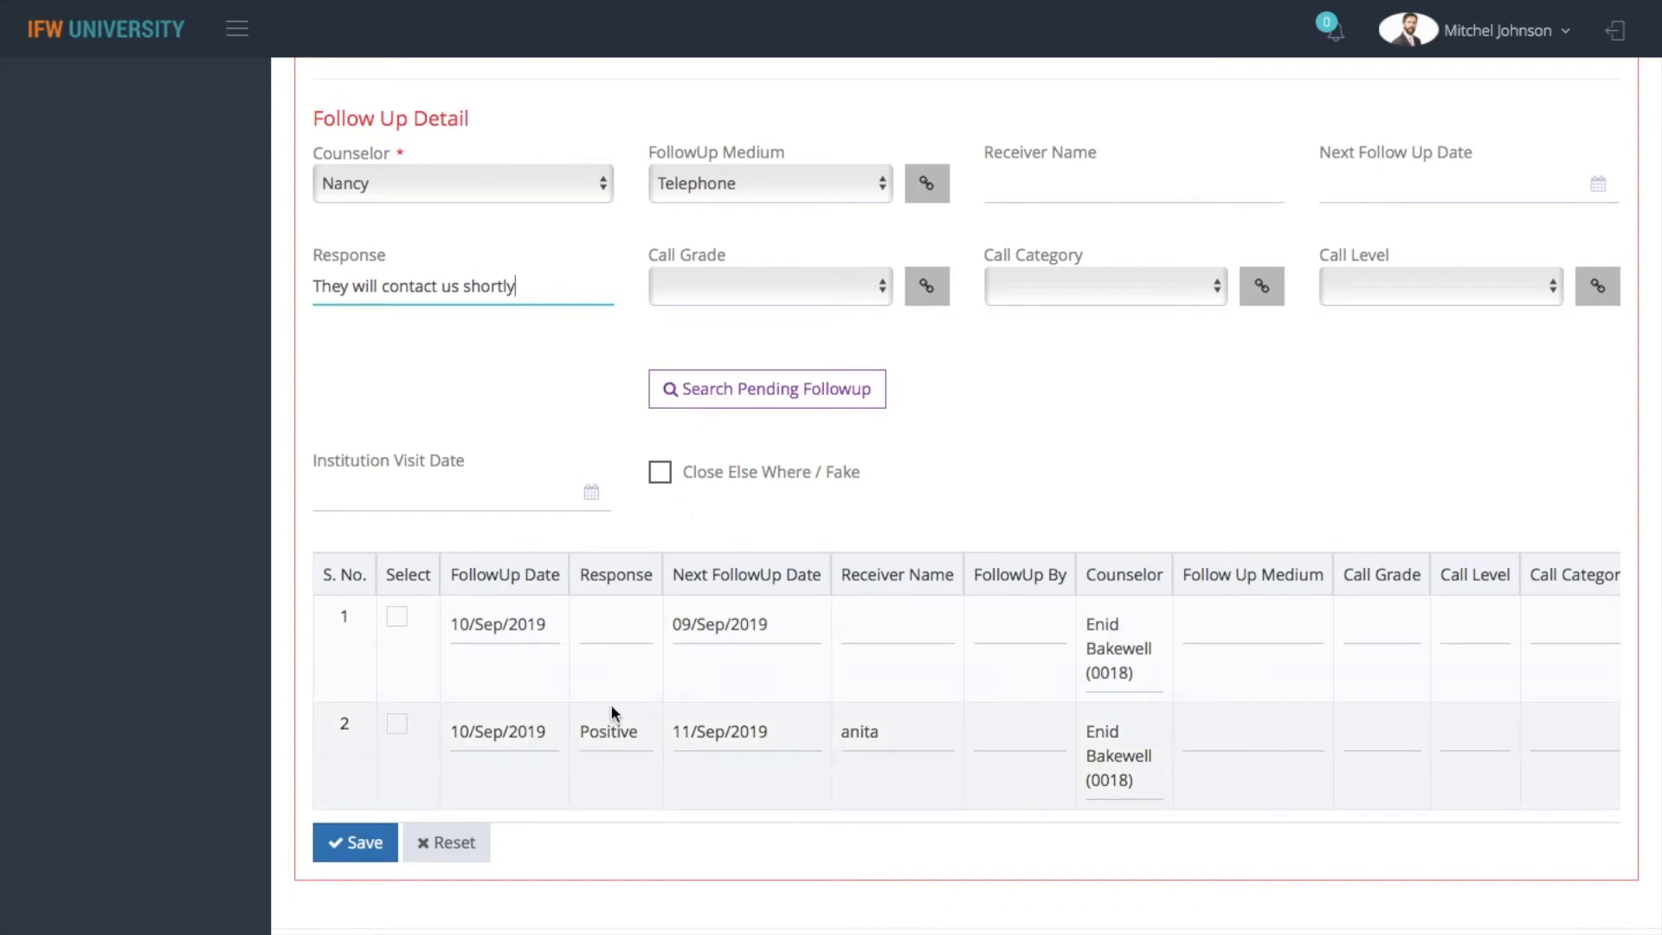
click(347, 844)
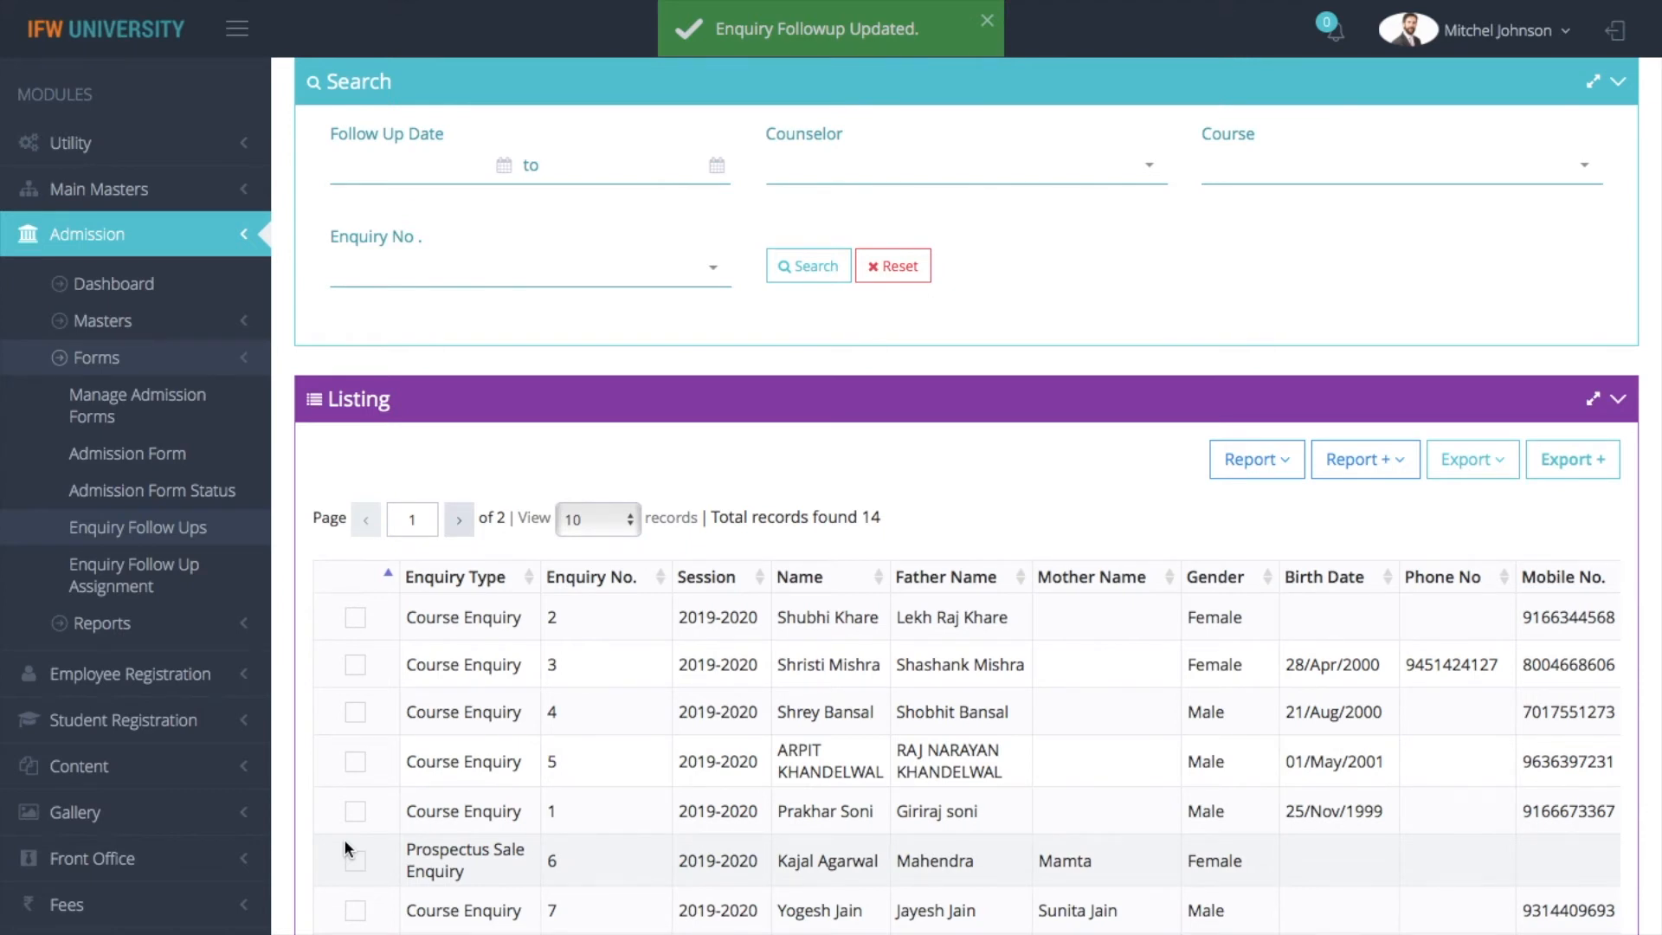
Reload the Enquiry Follow Ups page and reopen enquiry number 2 to see its follow-up history
scroll(708, 795, down, 2)
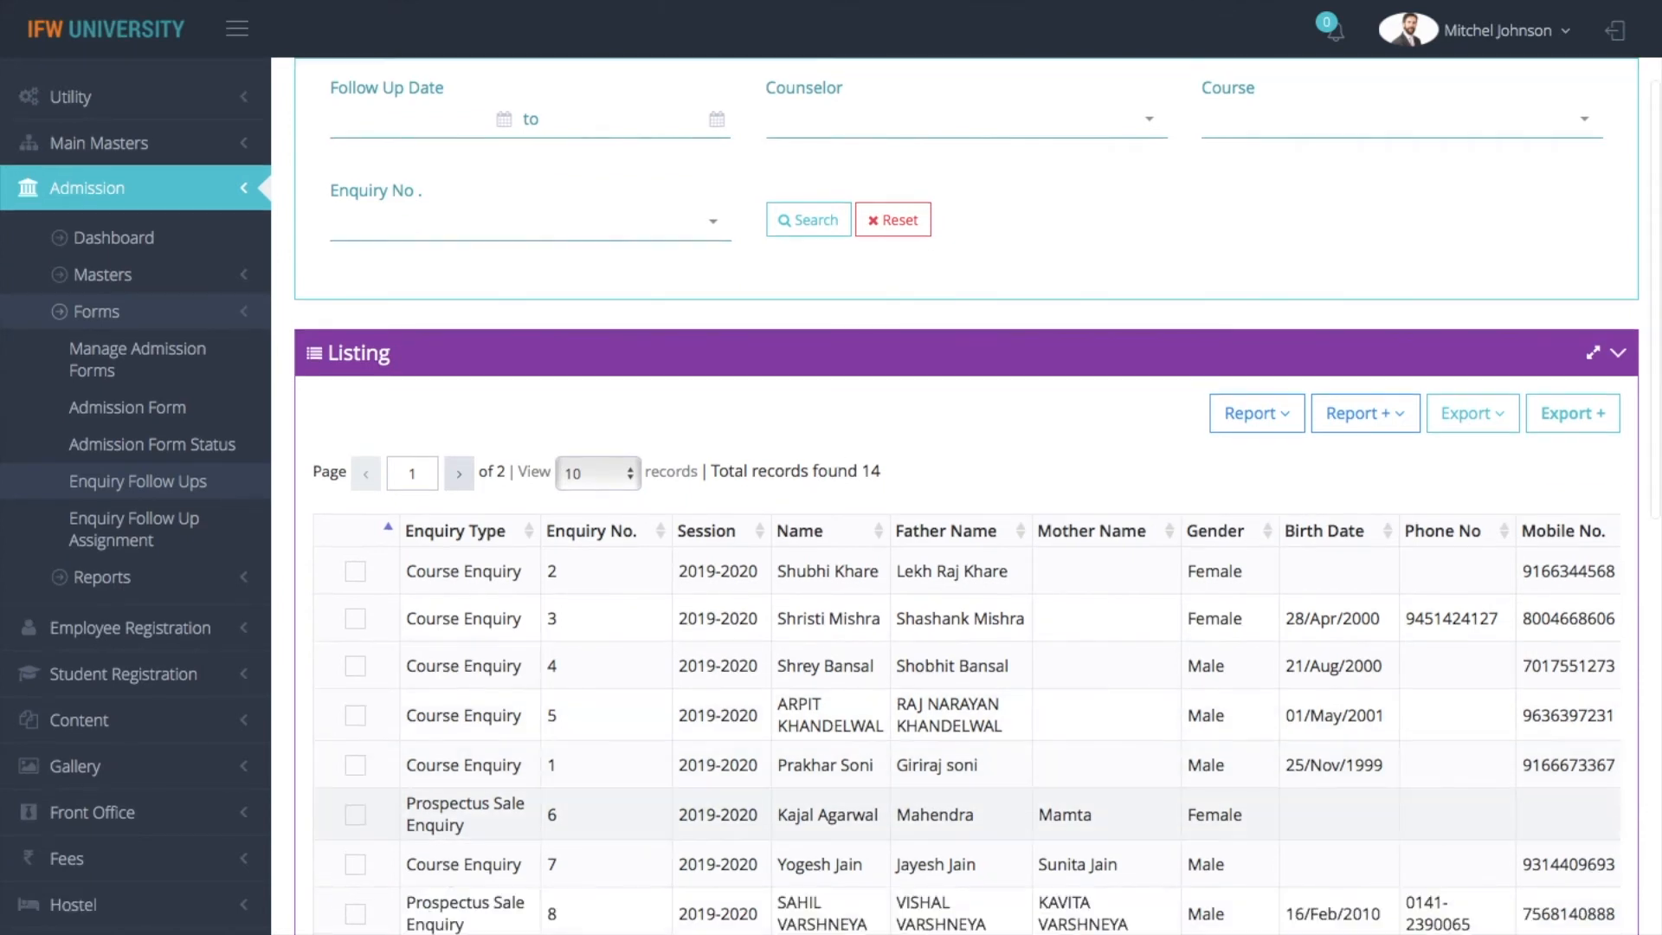
scroll(430, 651, up, 2)
scroll(431, 651, down, 2)
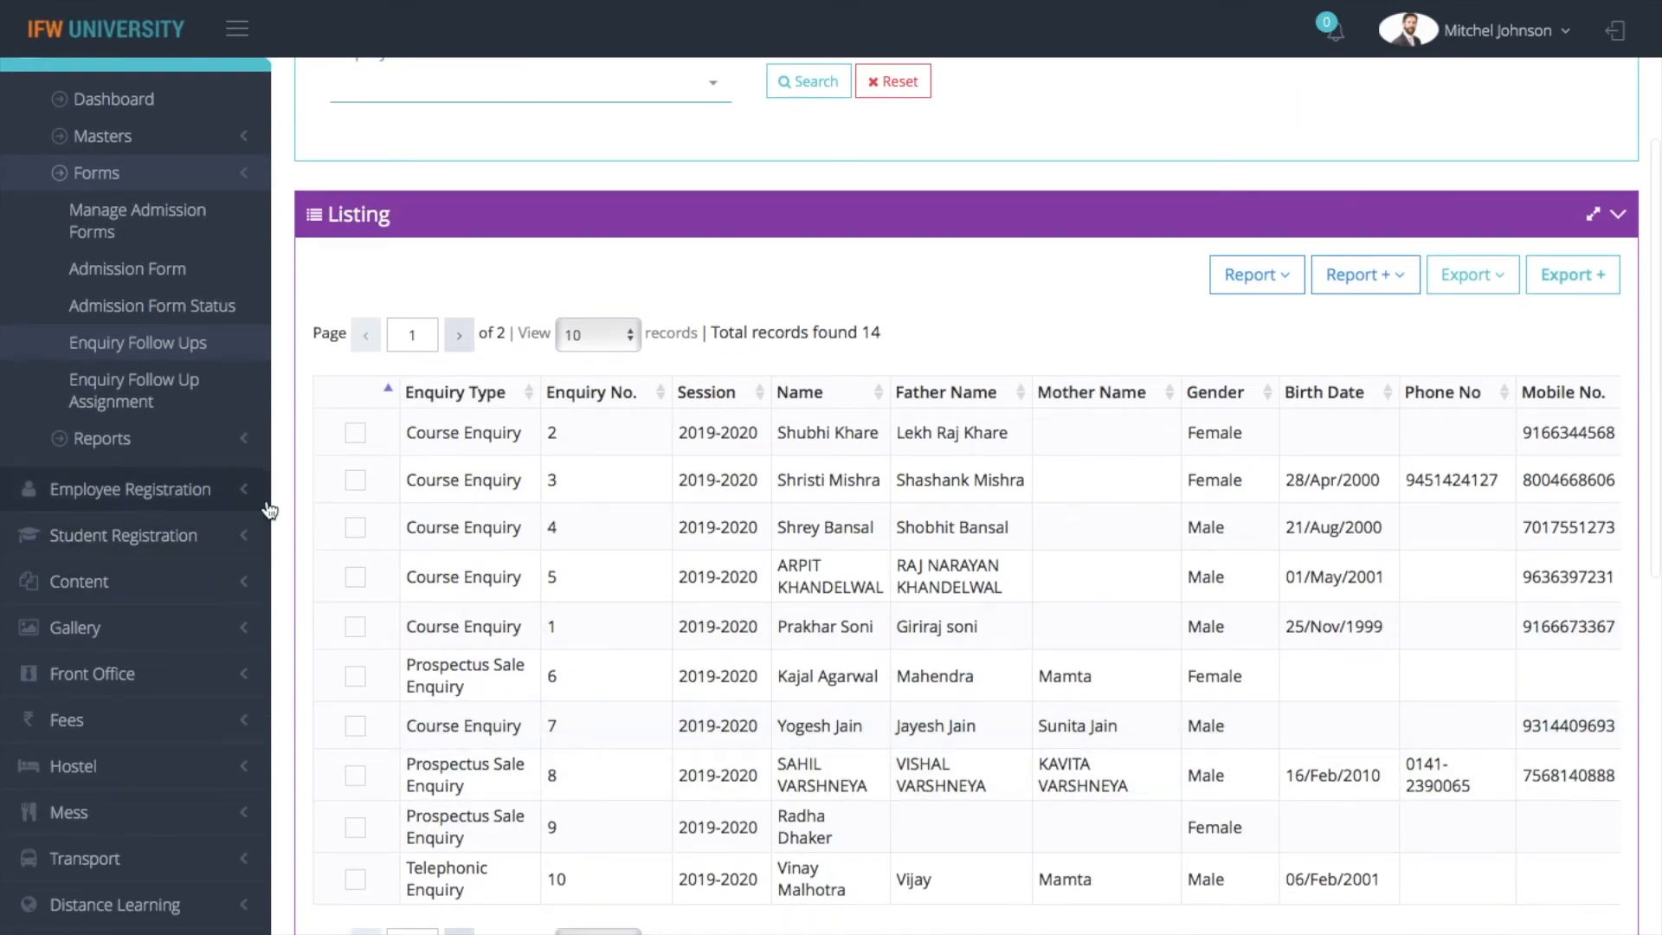
click(209, 348)
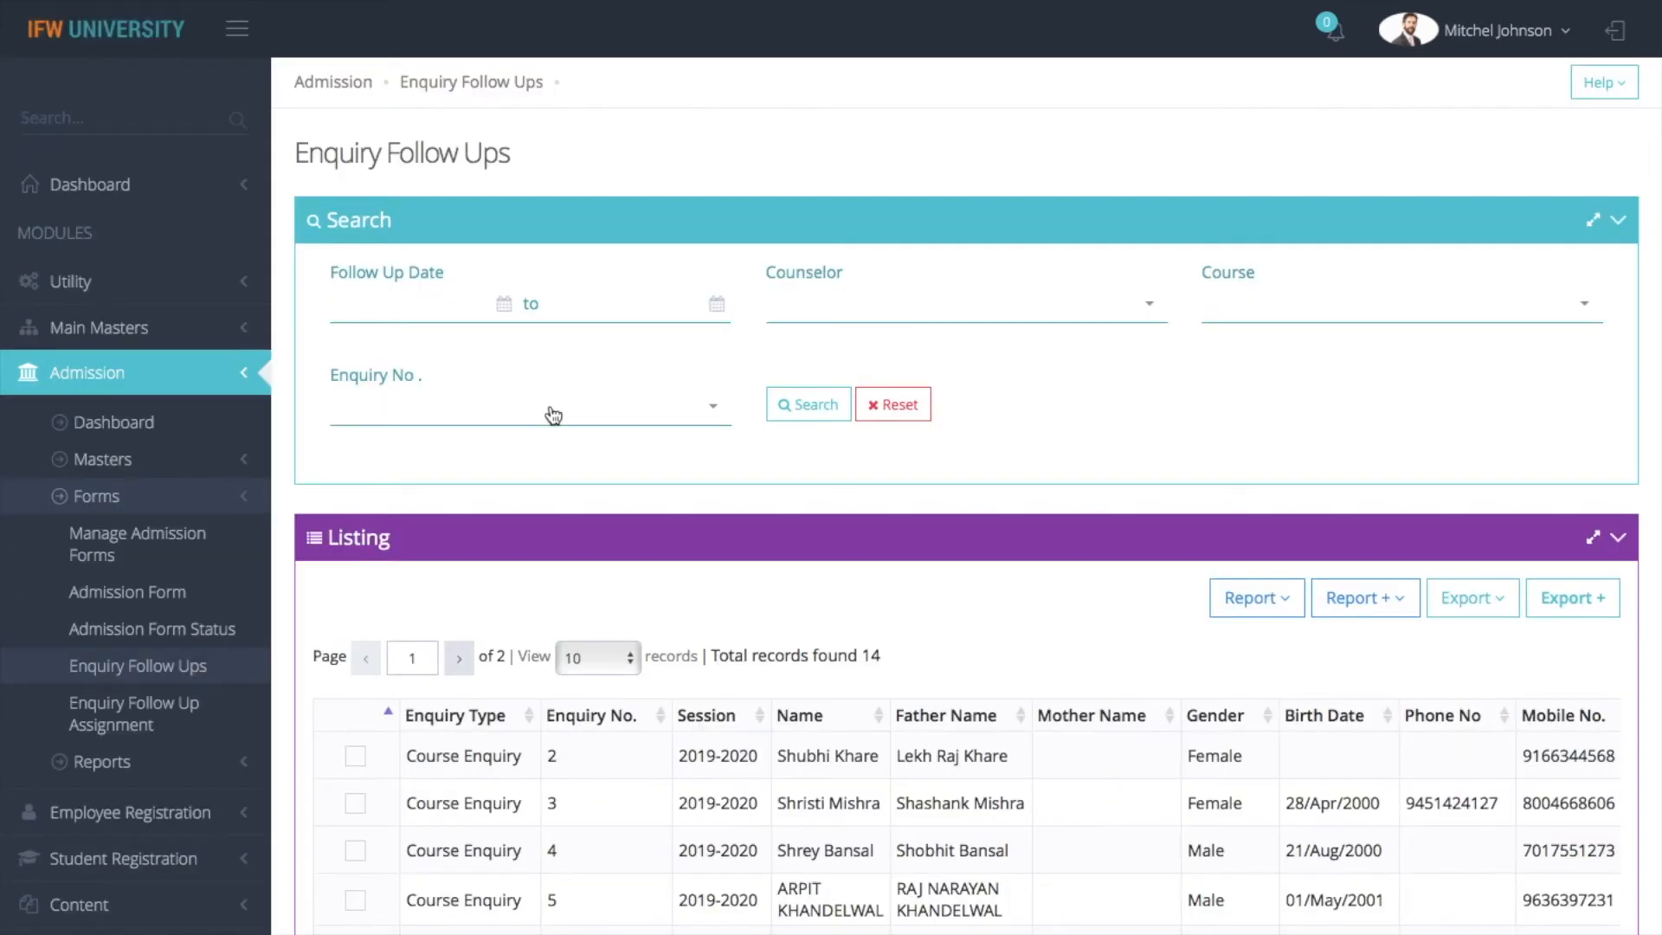
click(354, 760)
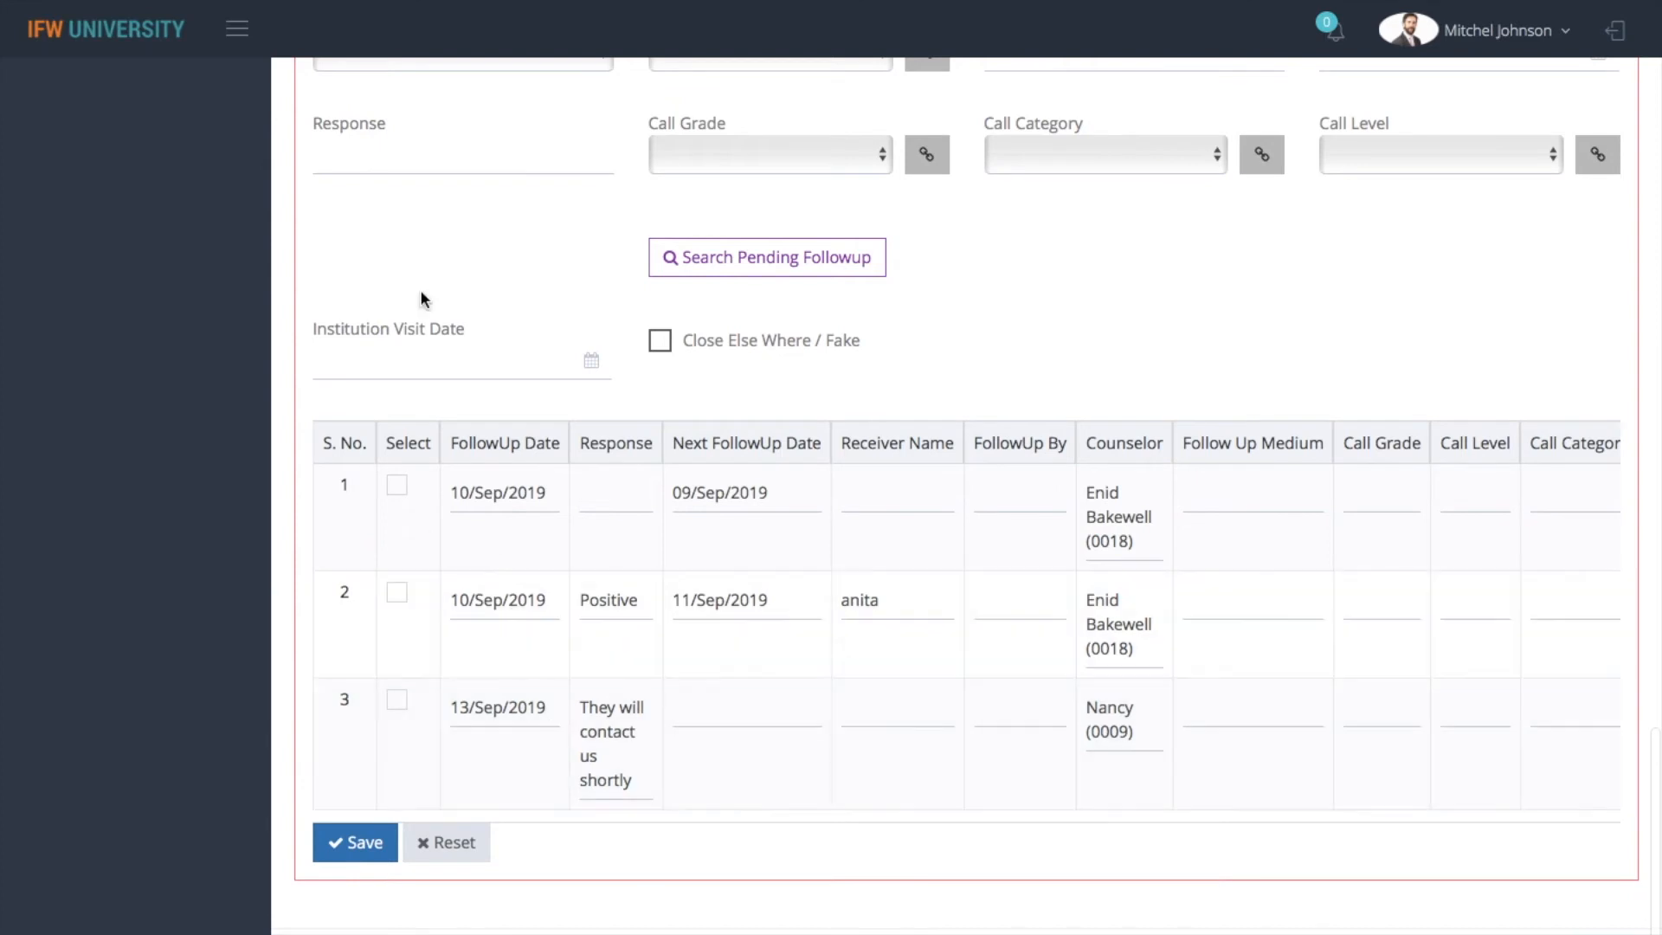
Choose the first listed counselor for another follow-up on enquiry number 2, with Telephone as the medium
scroll(578, 314, up, 2)
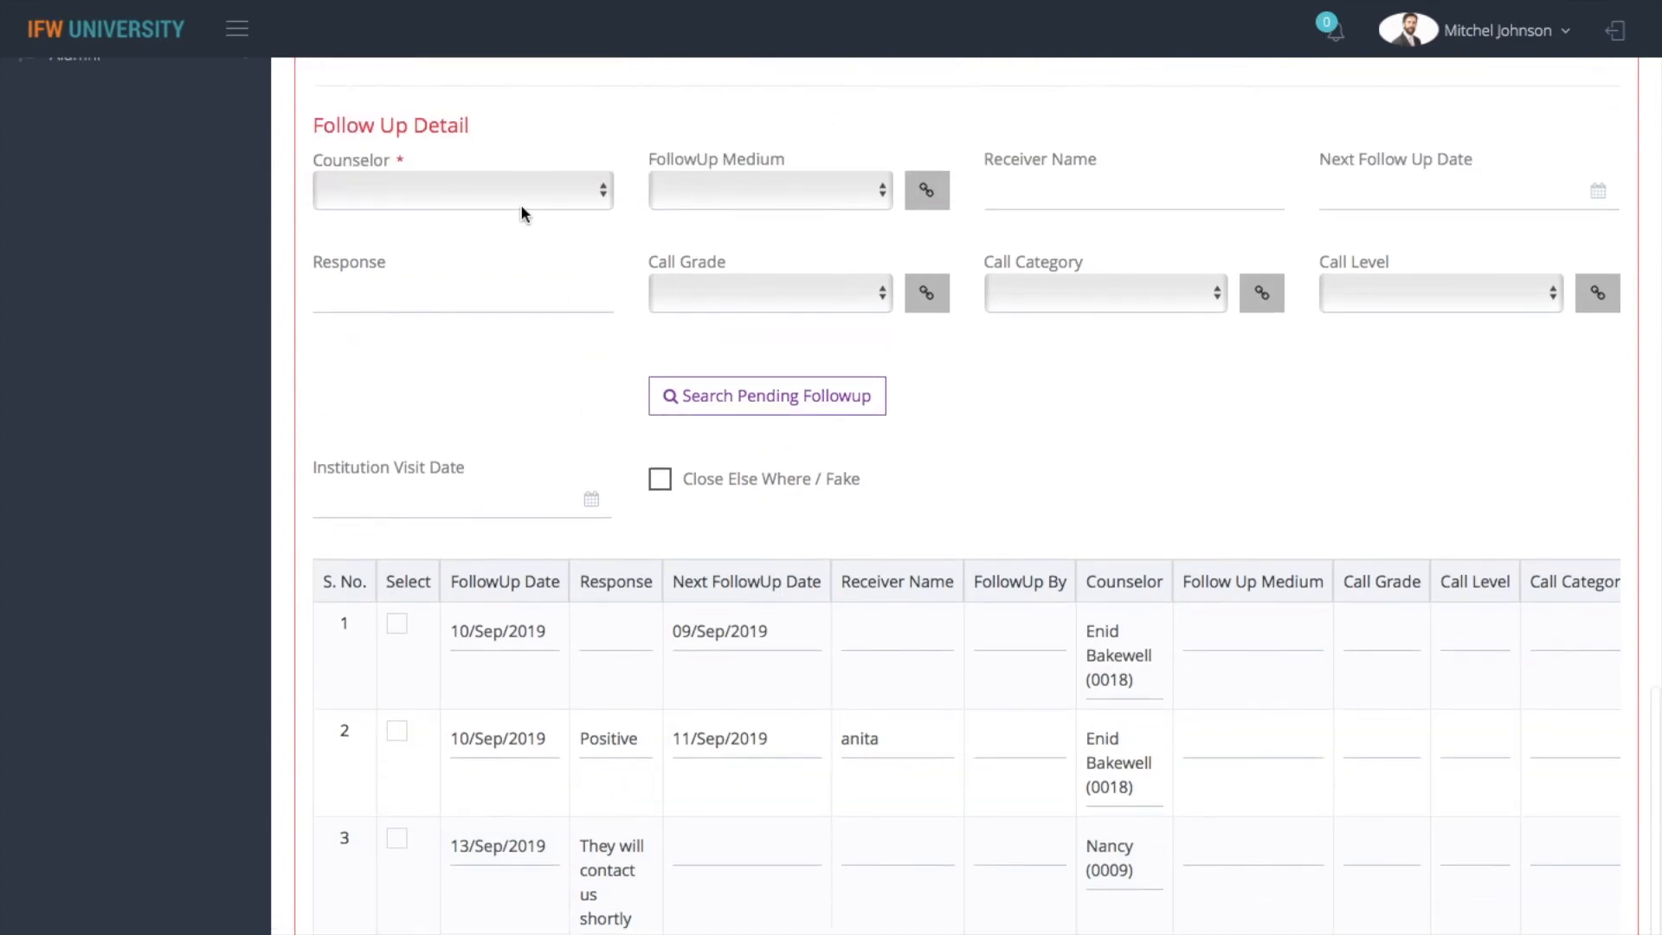
click(458, 189)
click(454, 211)
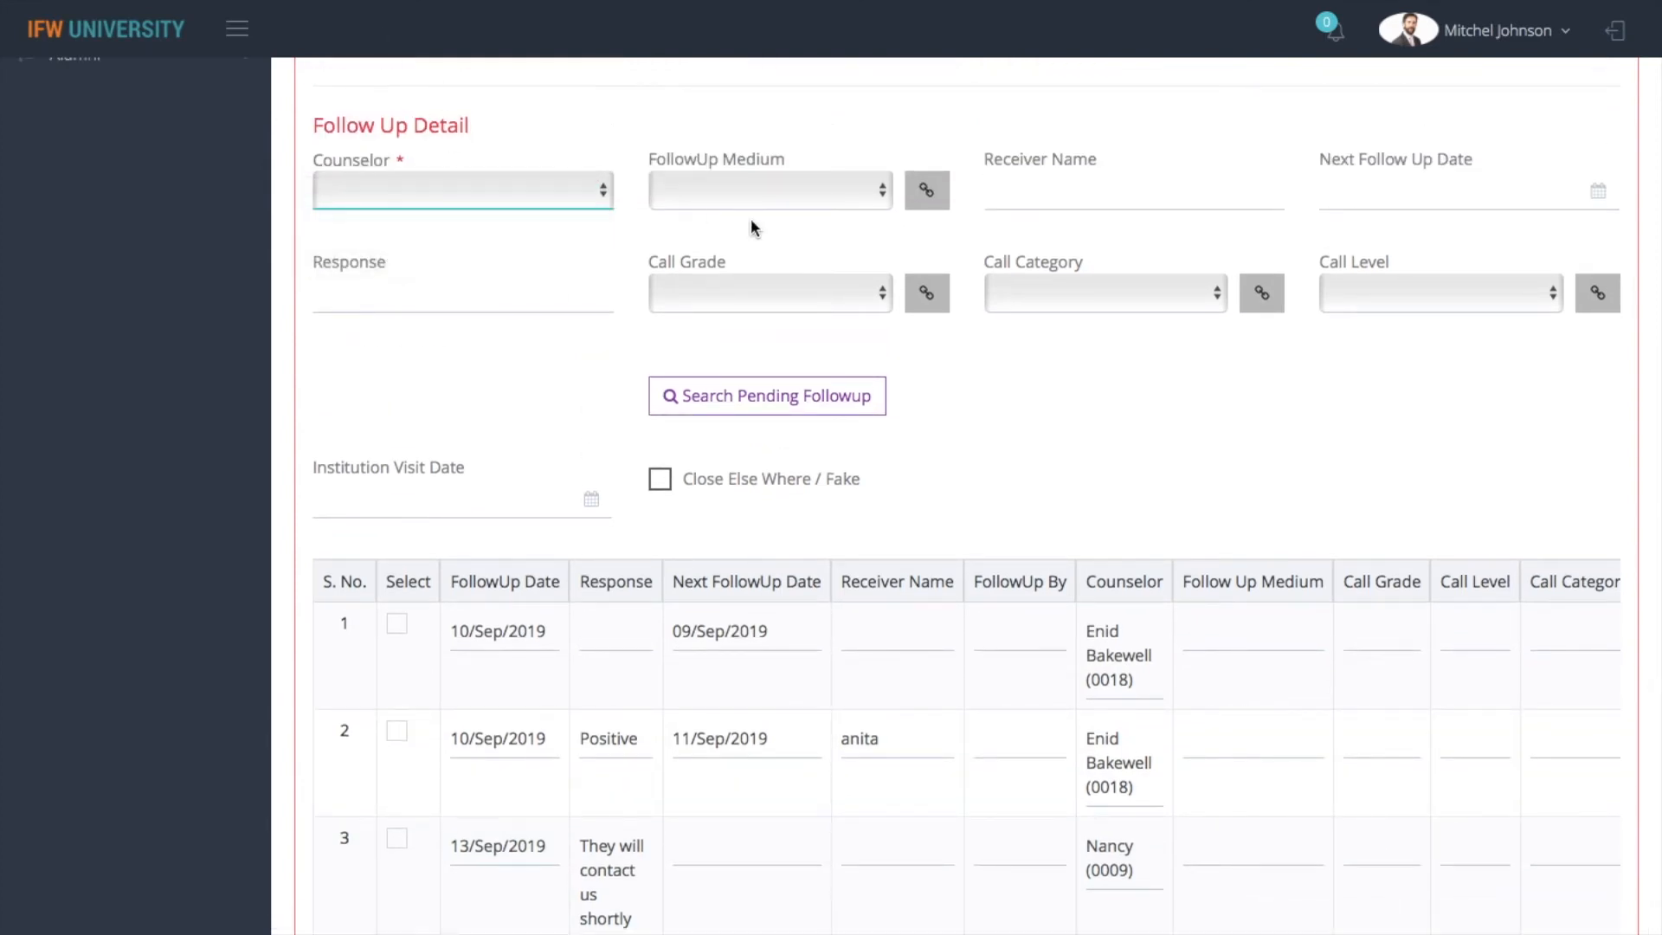
click(826, 187)
click(812, 277)
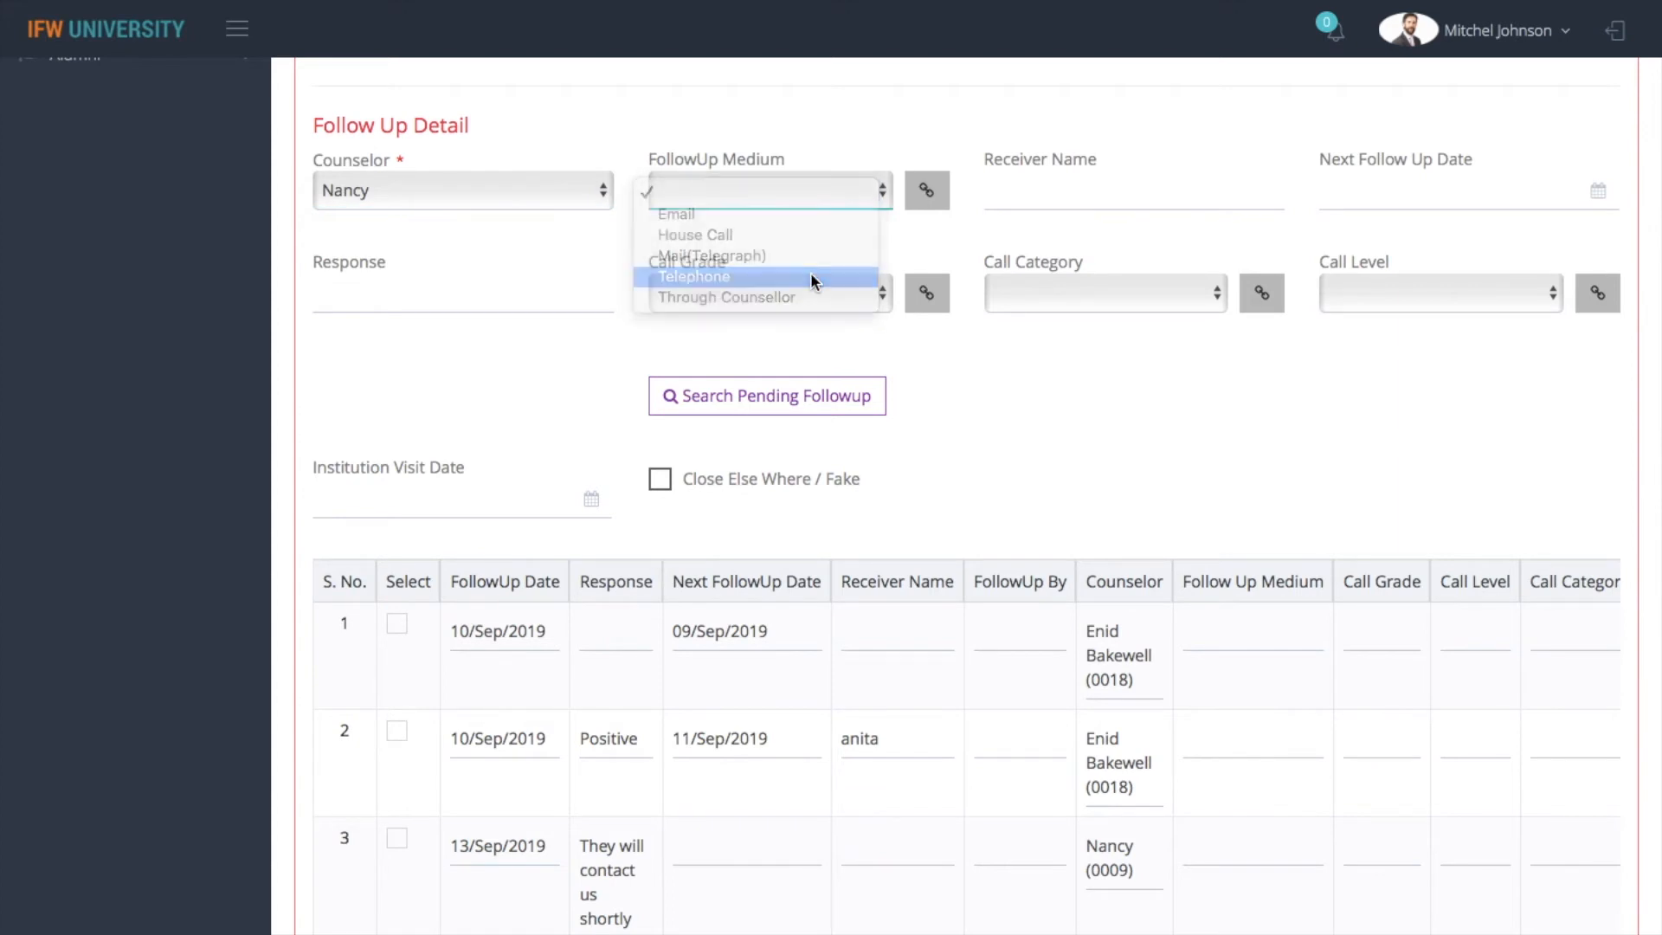
Select the third follow-up record, dated 13/Sep/2019, and set the next follow-up date to 09/23/2019
click(398, 839)
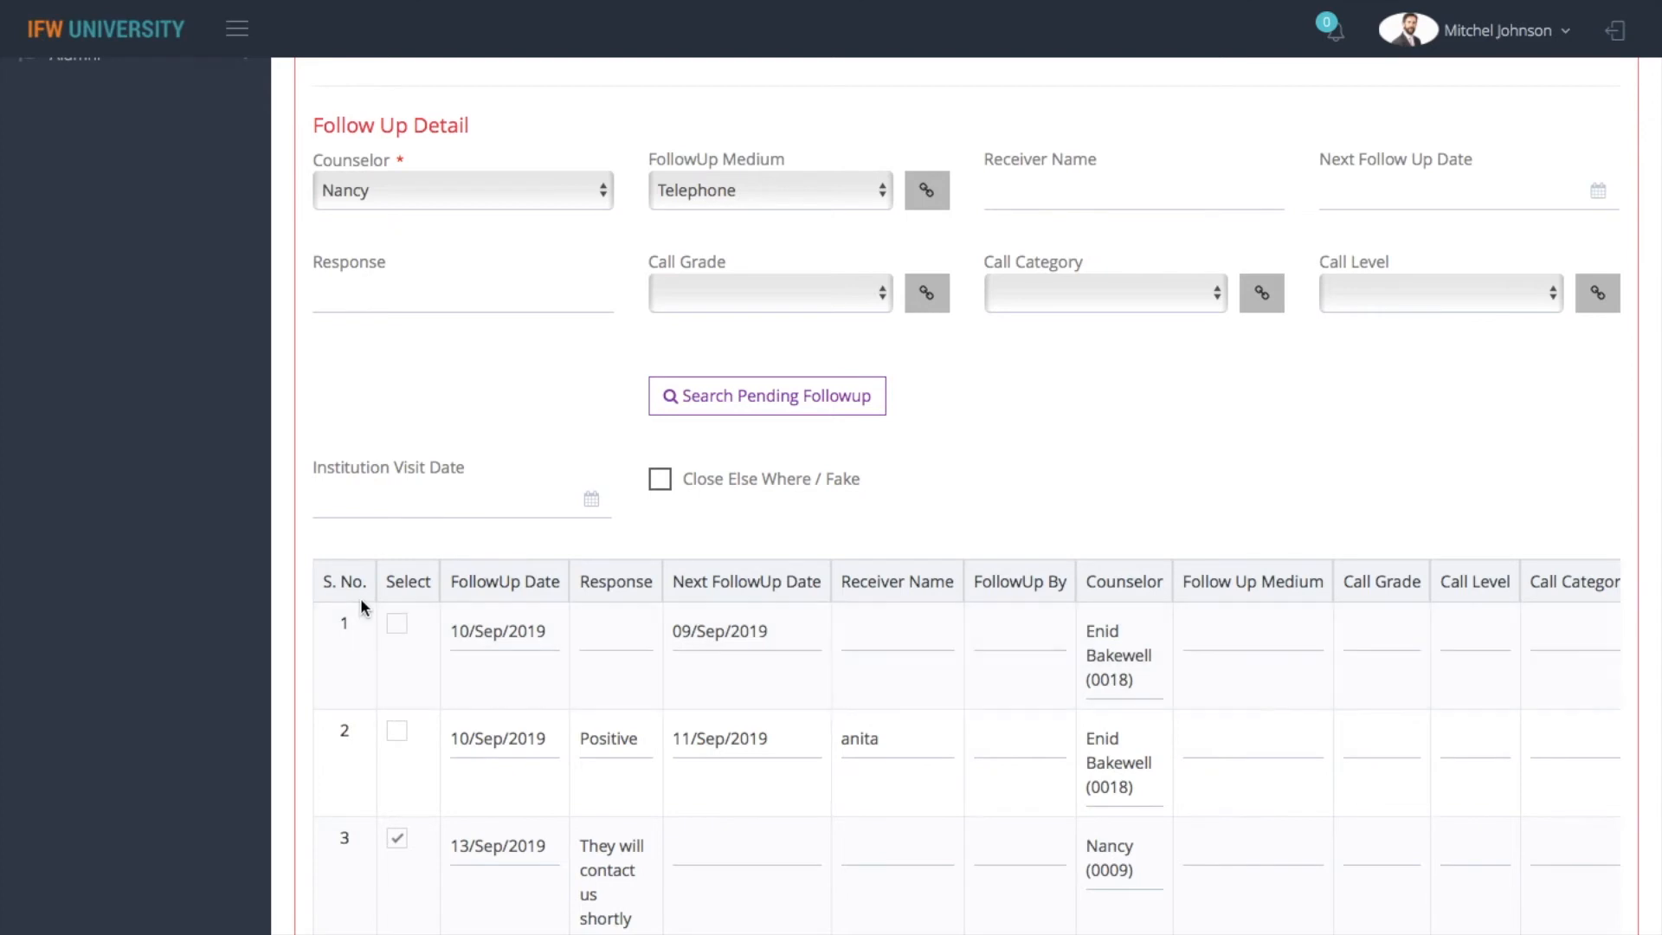
click(1417, 189)
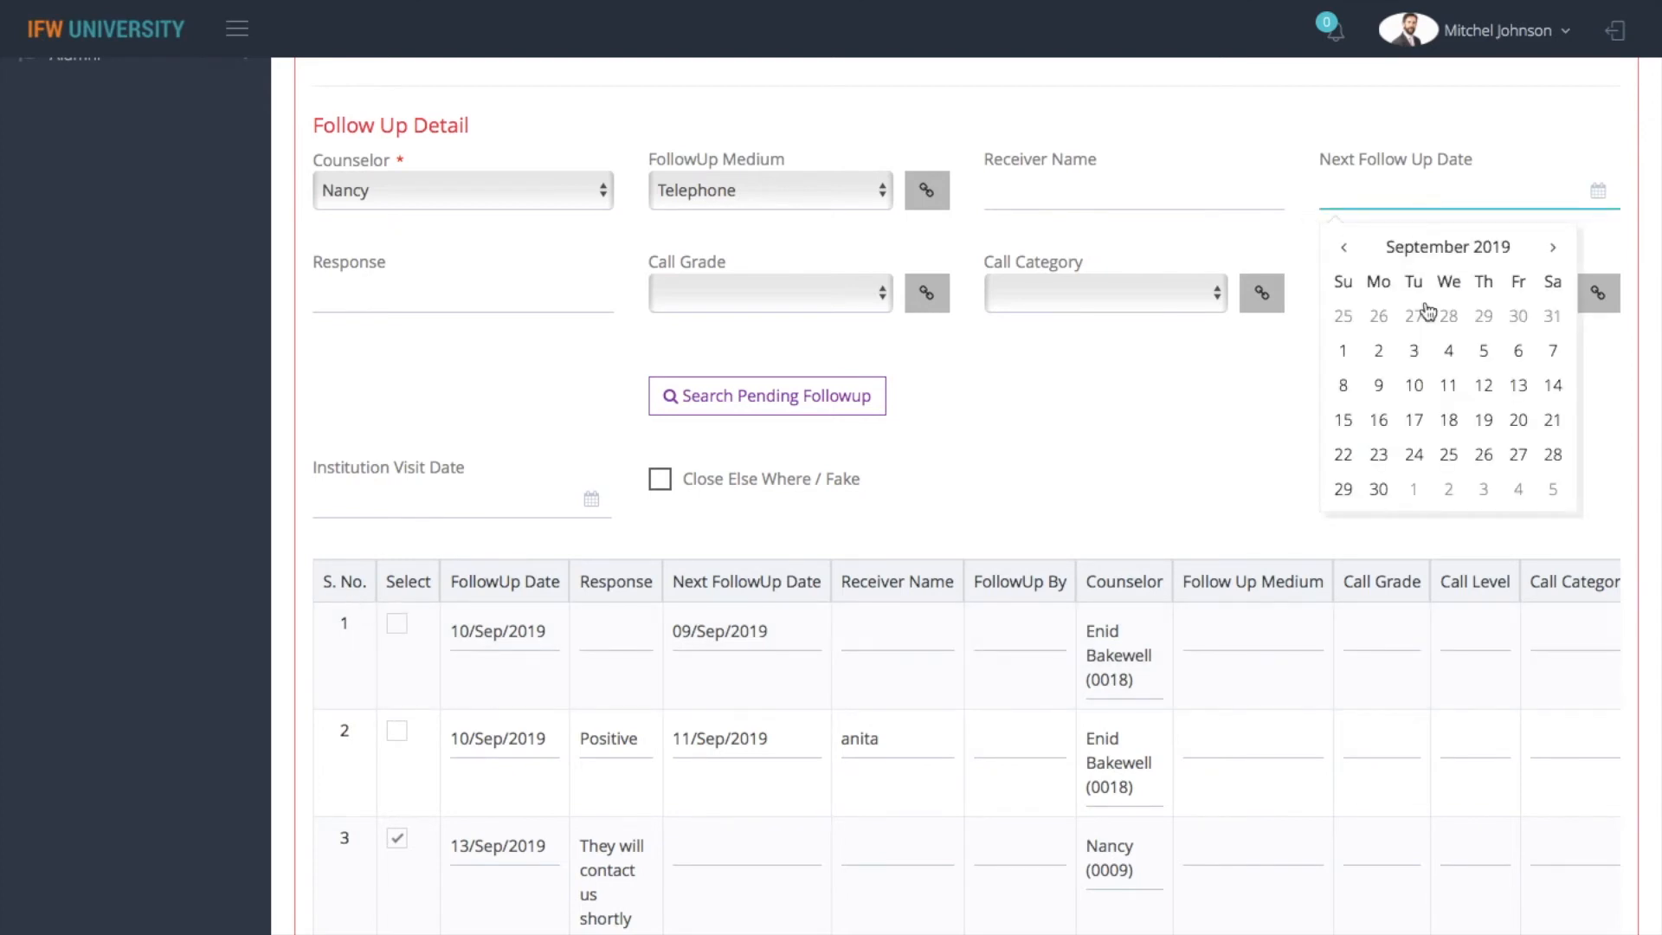
click(1385, 467)
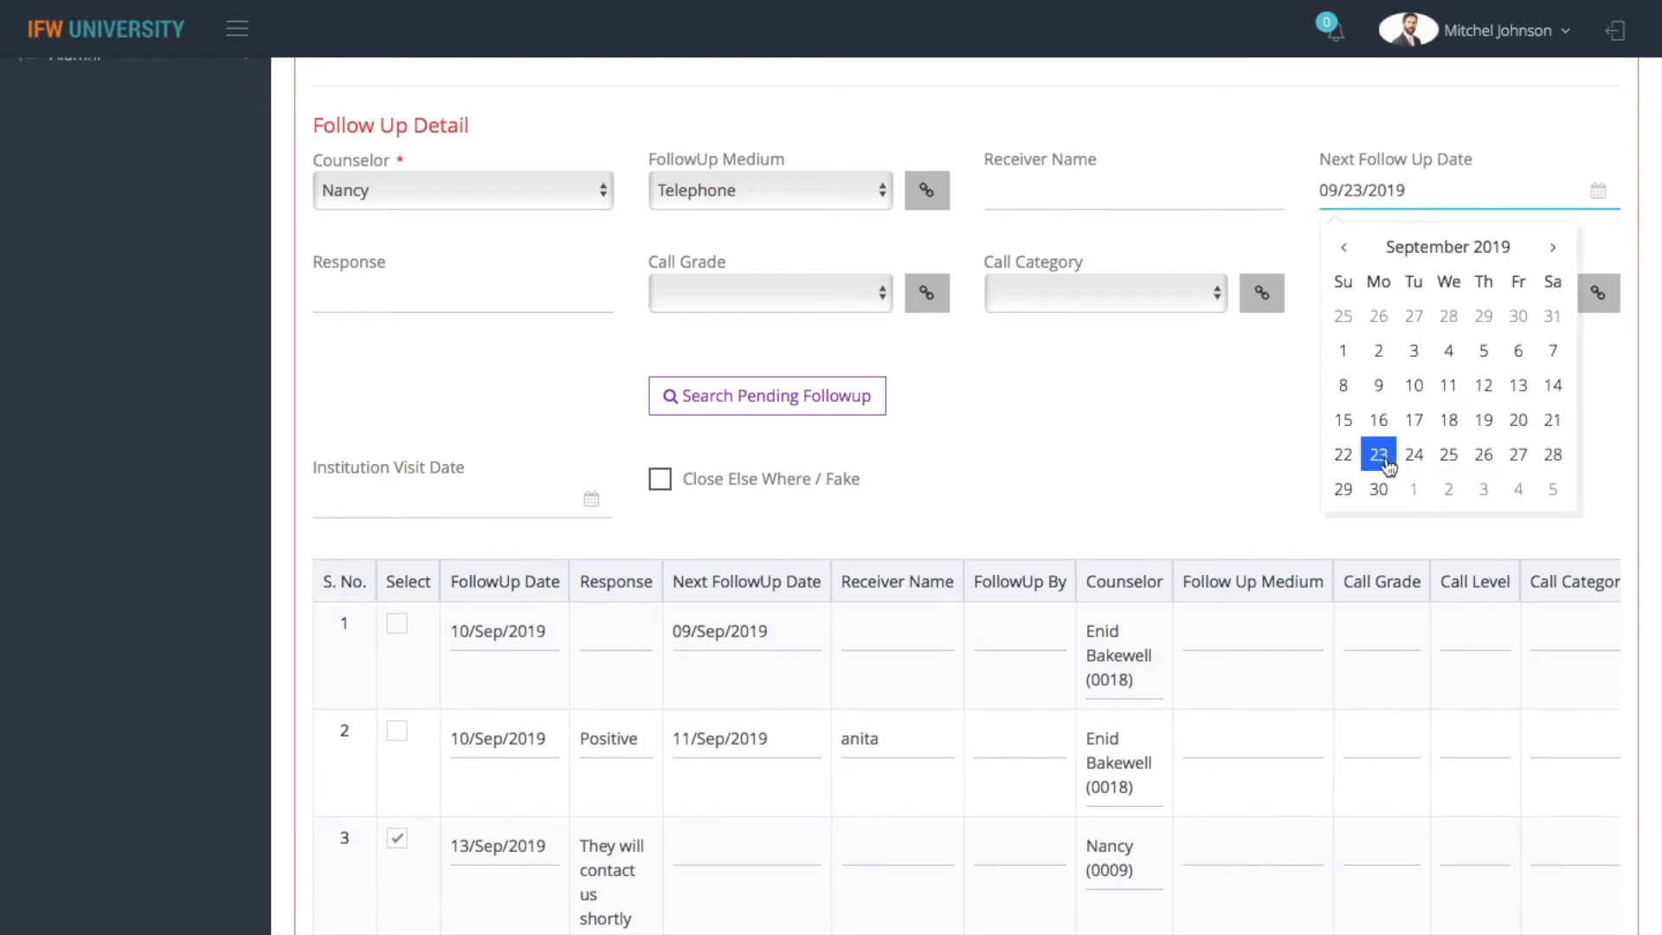
Dismiss the date calendar and open the Enquiry Follow Up Assignment form in the Admission module
click(1172, 455)
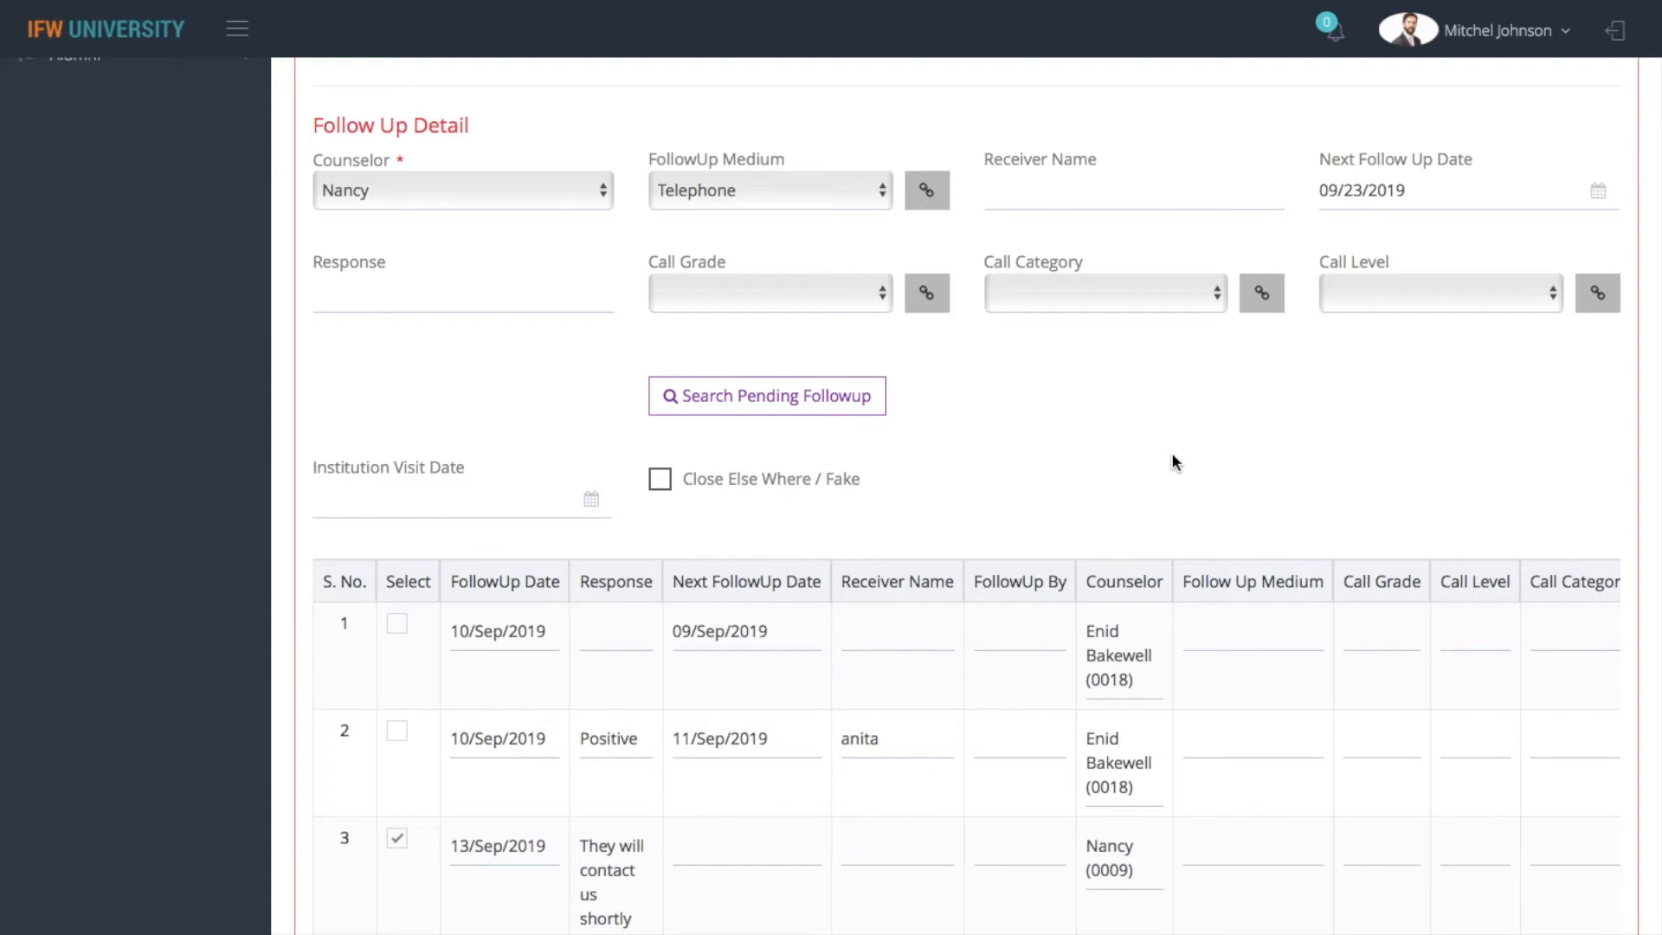
scroll(1172, 459, up, 3)
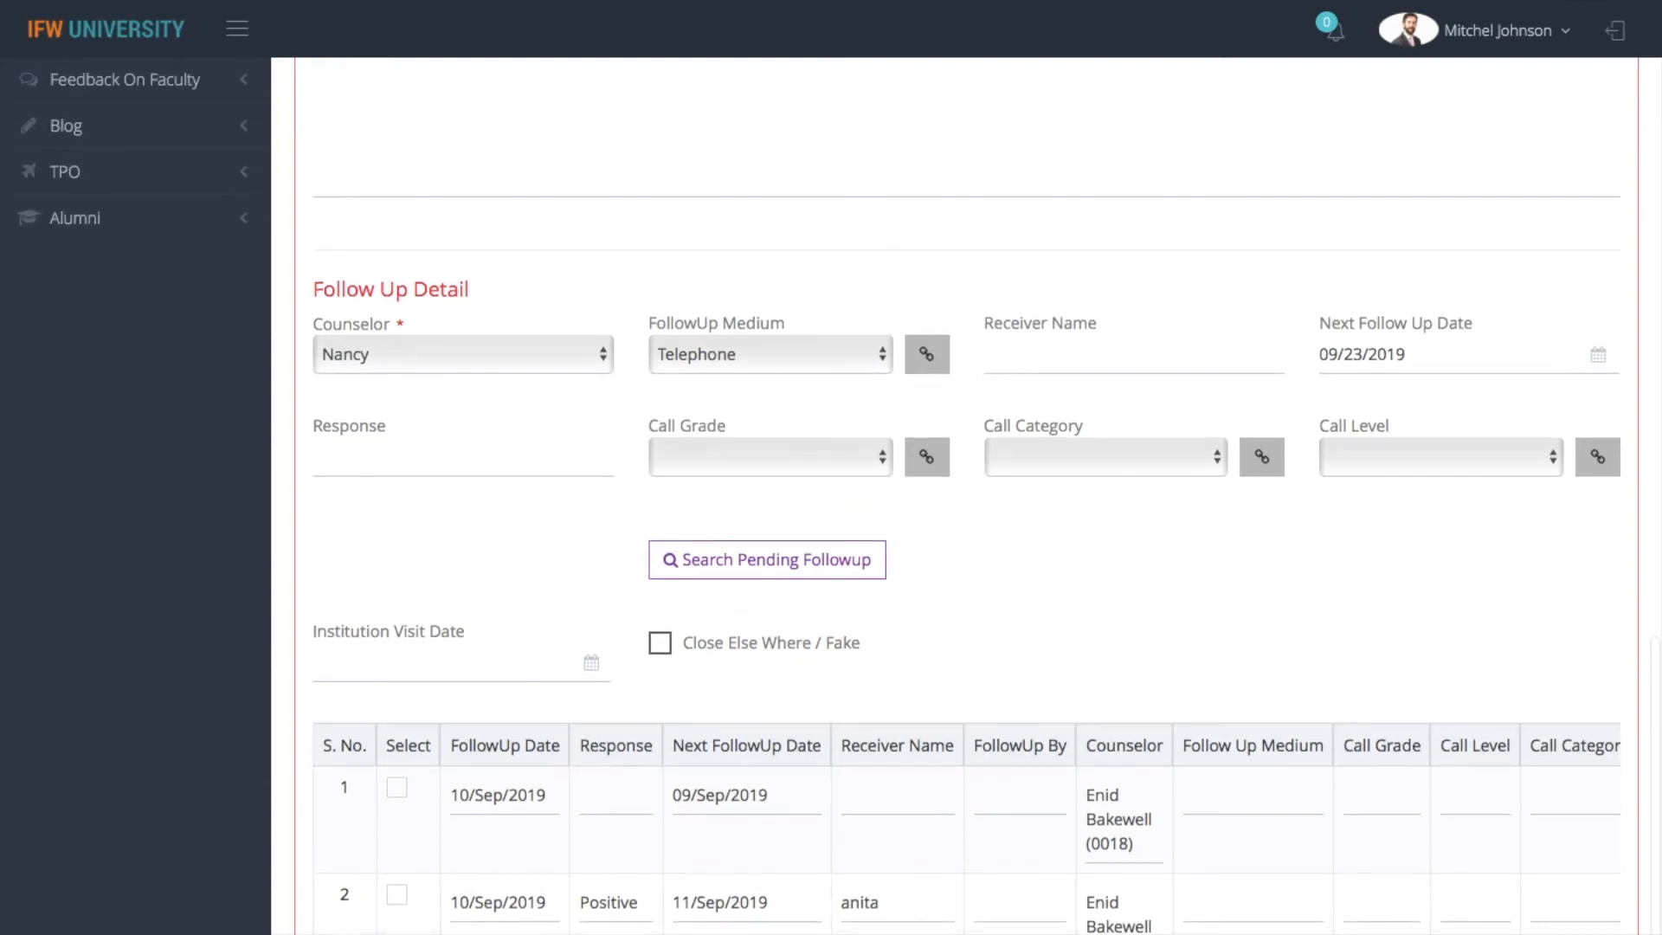
scroll(966, 495, up, 10)
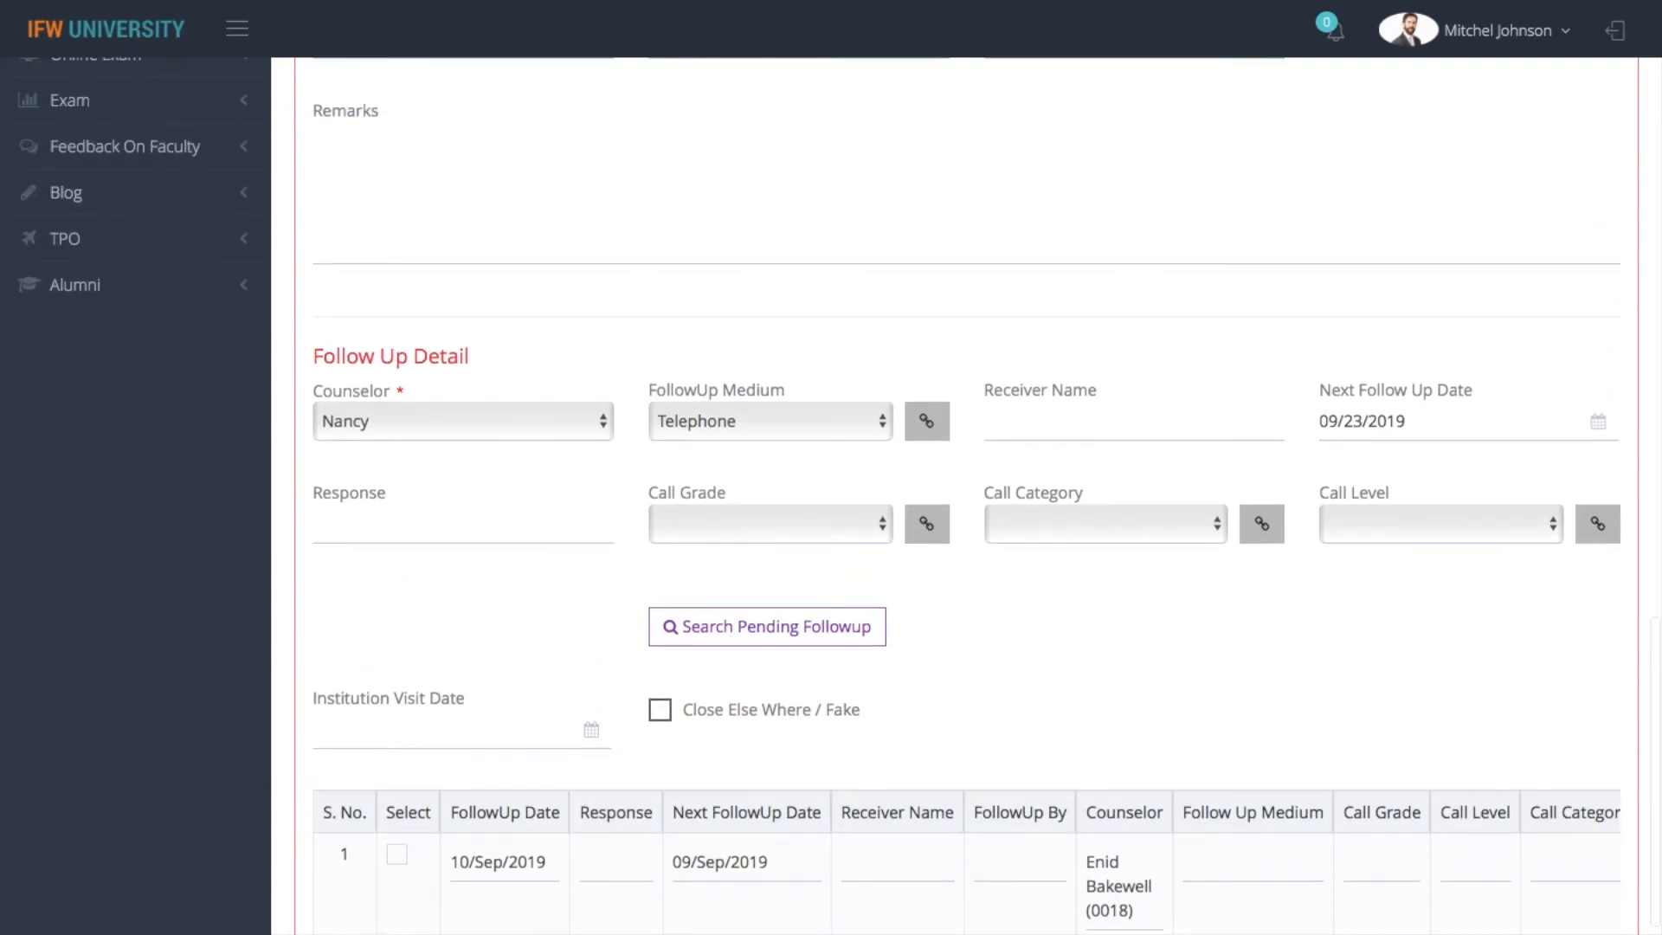
scroll(966, 496, up, 13)
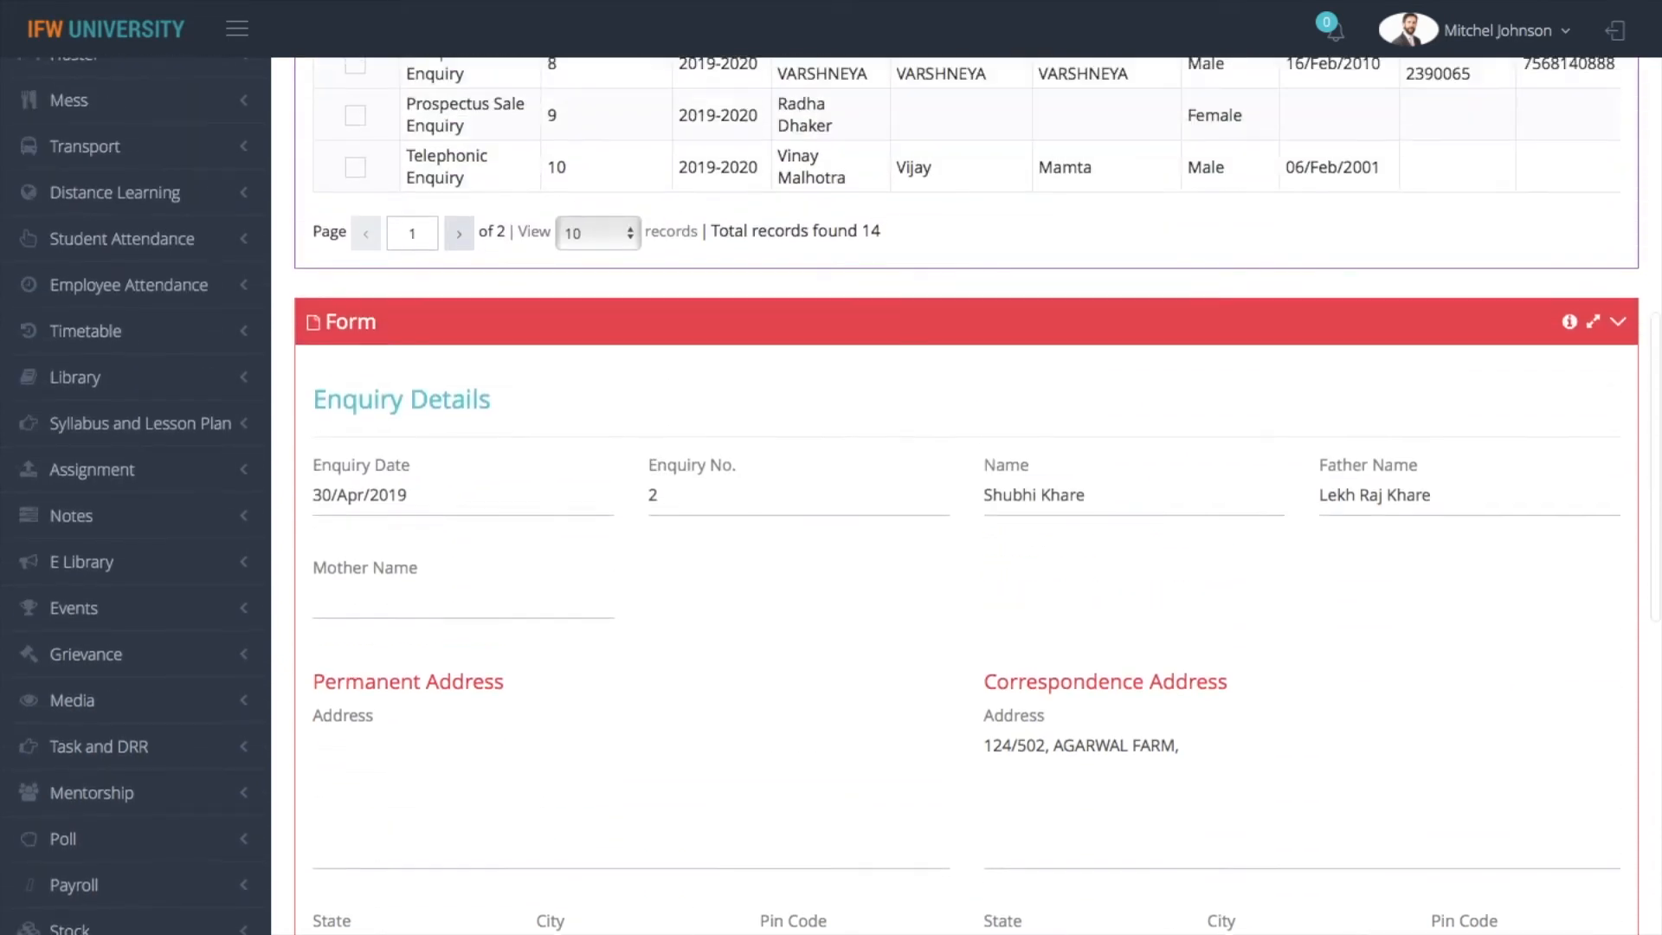
scroll(966, 496, up, 3)
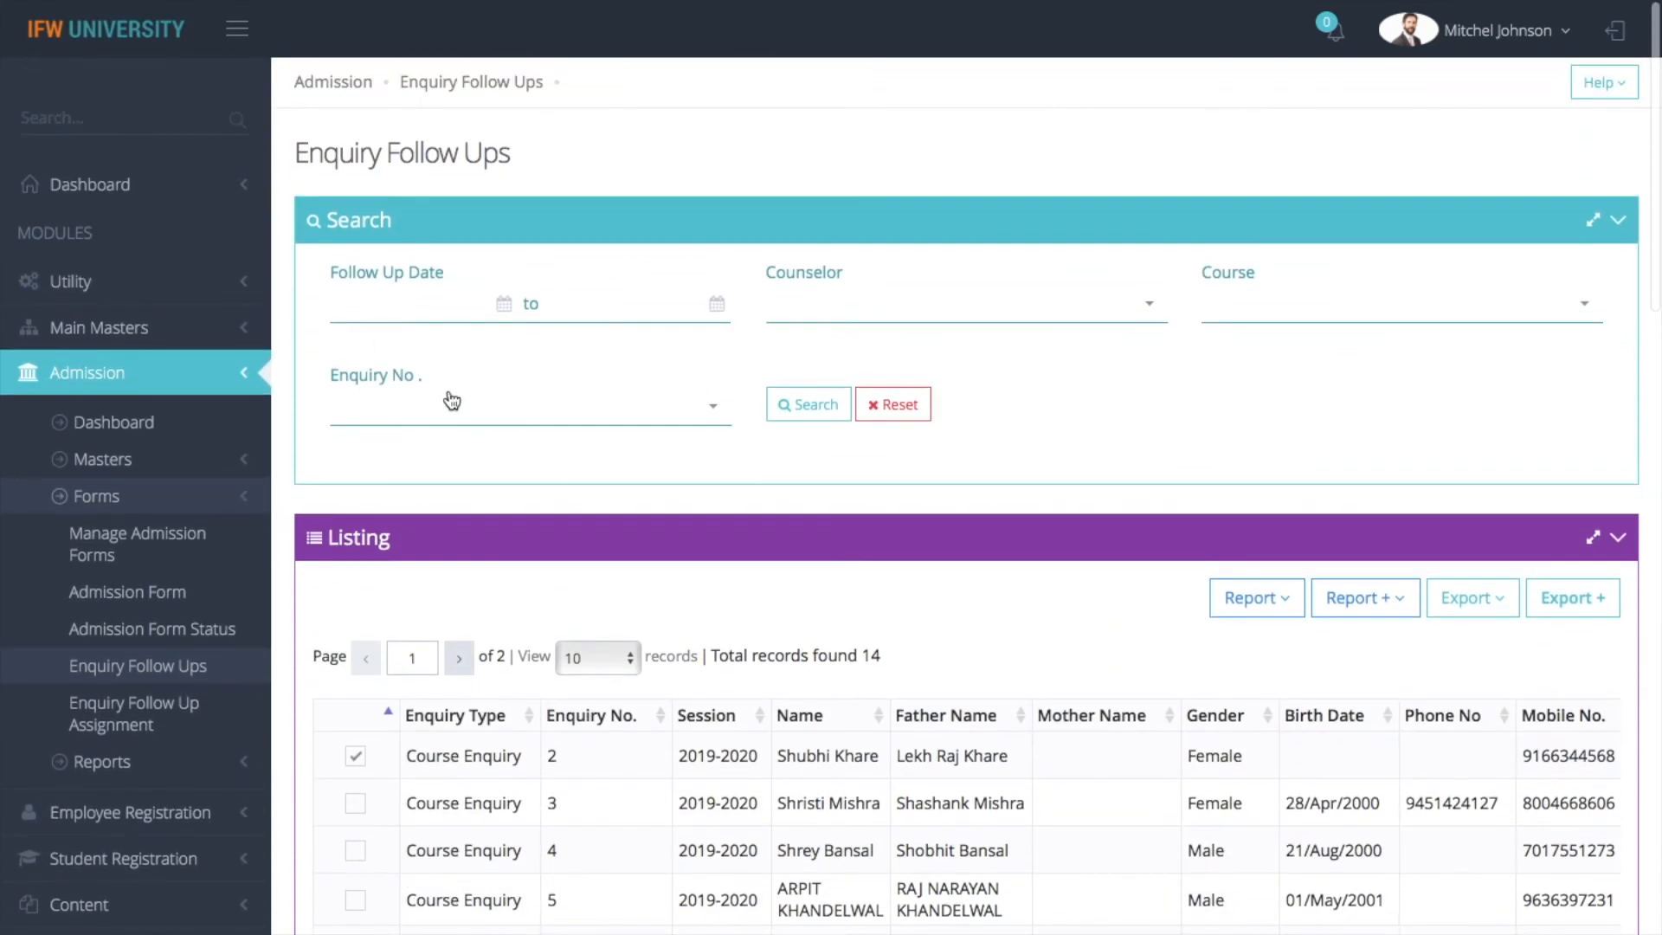
click(149, 731)
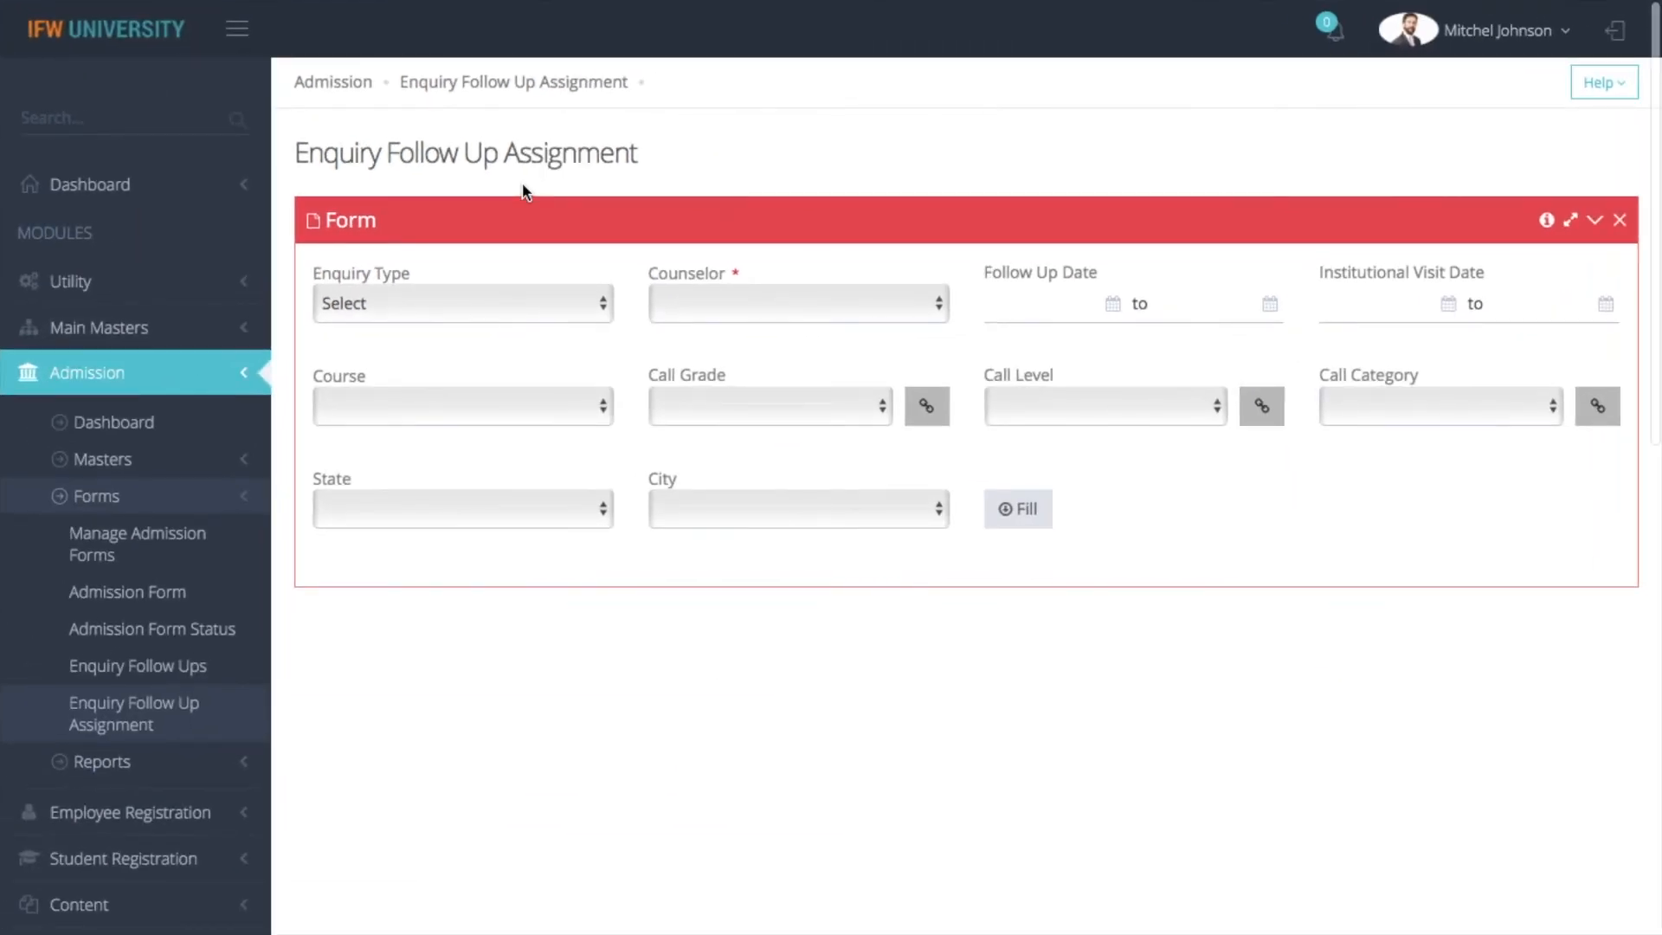
Set the enquiry type to Course Enquiry and choose the first listed counselor for the follow-up assignment
click(486, 310)
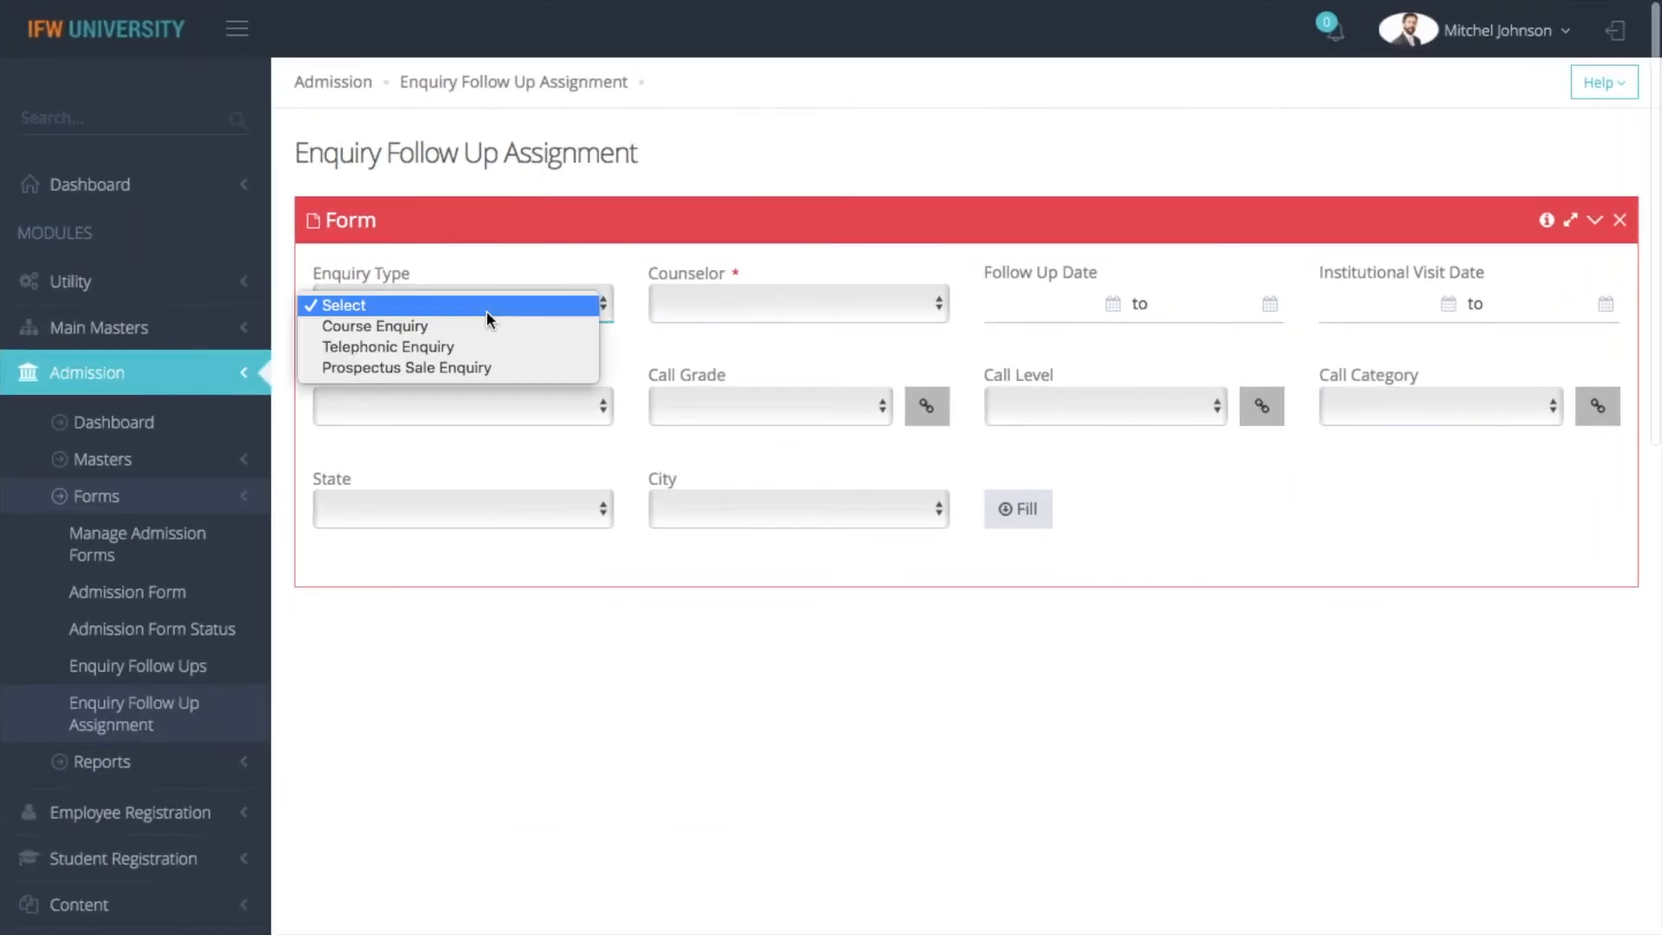
click(478, 335)
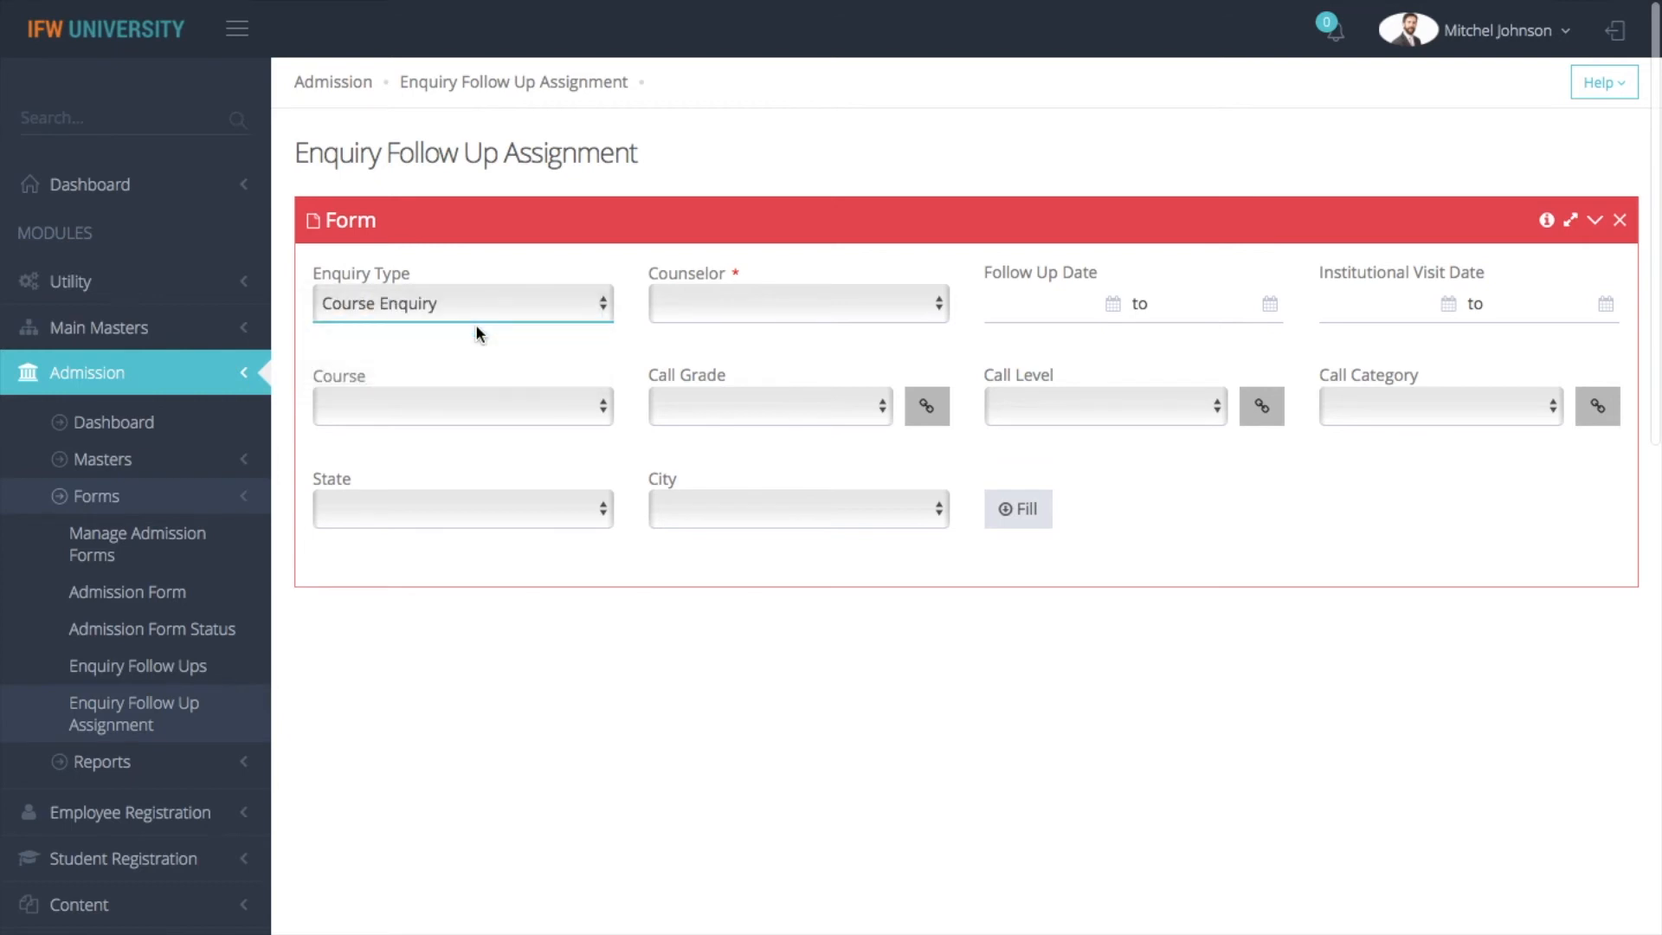
click(794, 315)
click(782, 328)
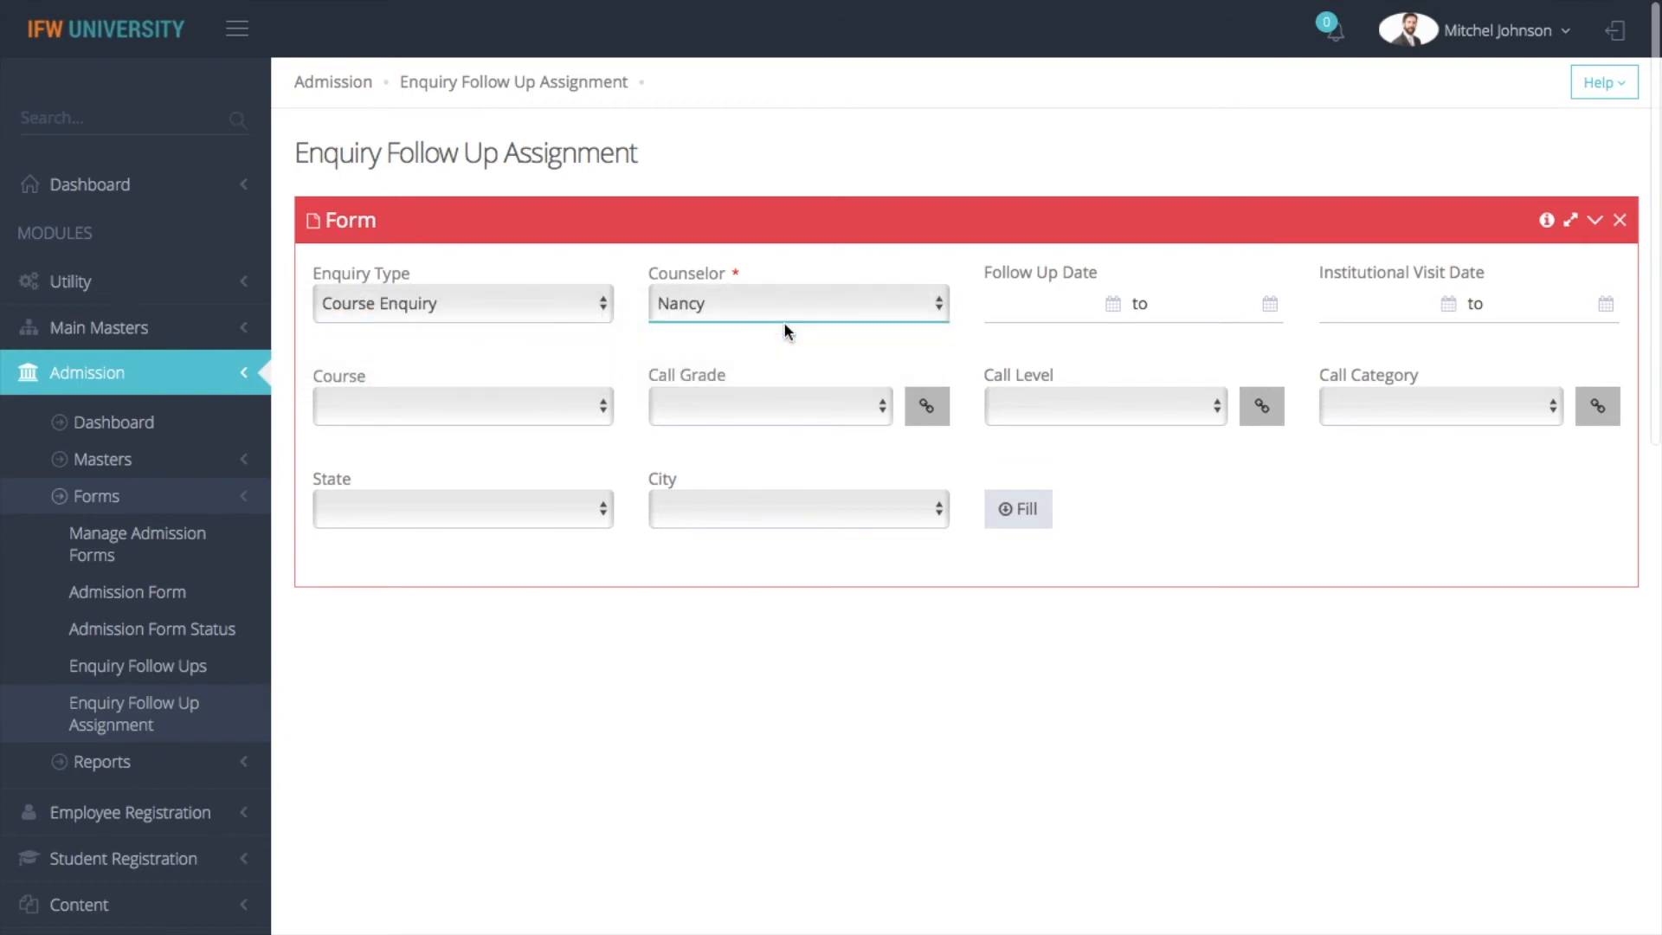
Set the follow-up date range to 10/Sep/2019 and the institutional visit date range to 02/Sep/2019
click(1053, 307)
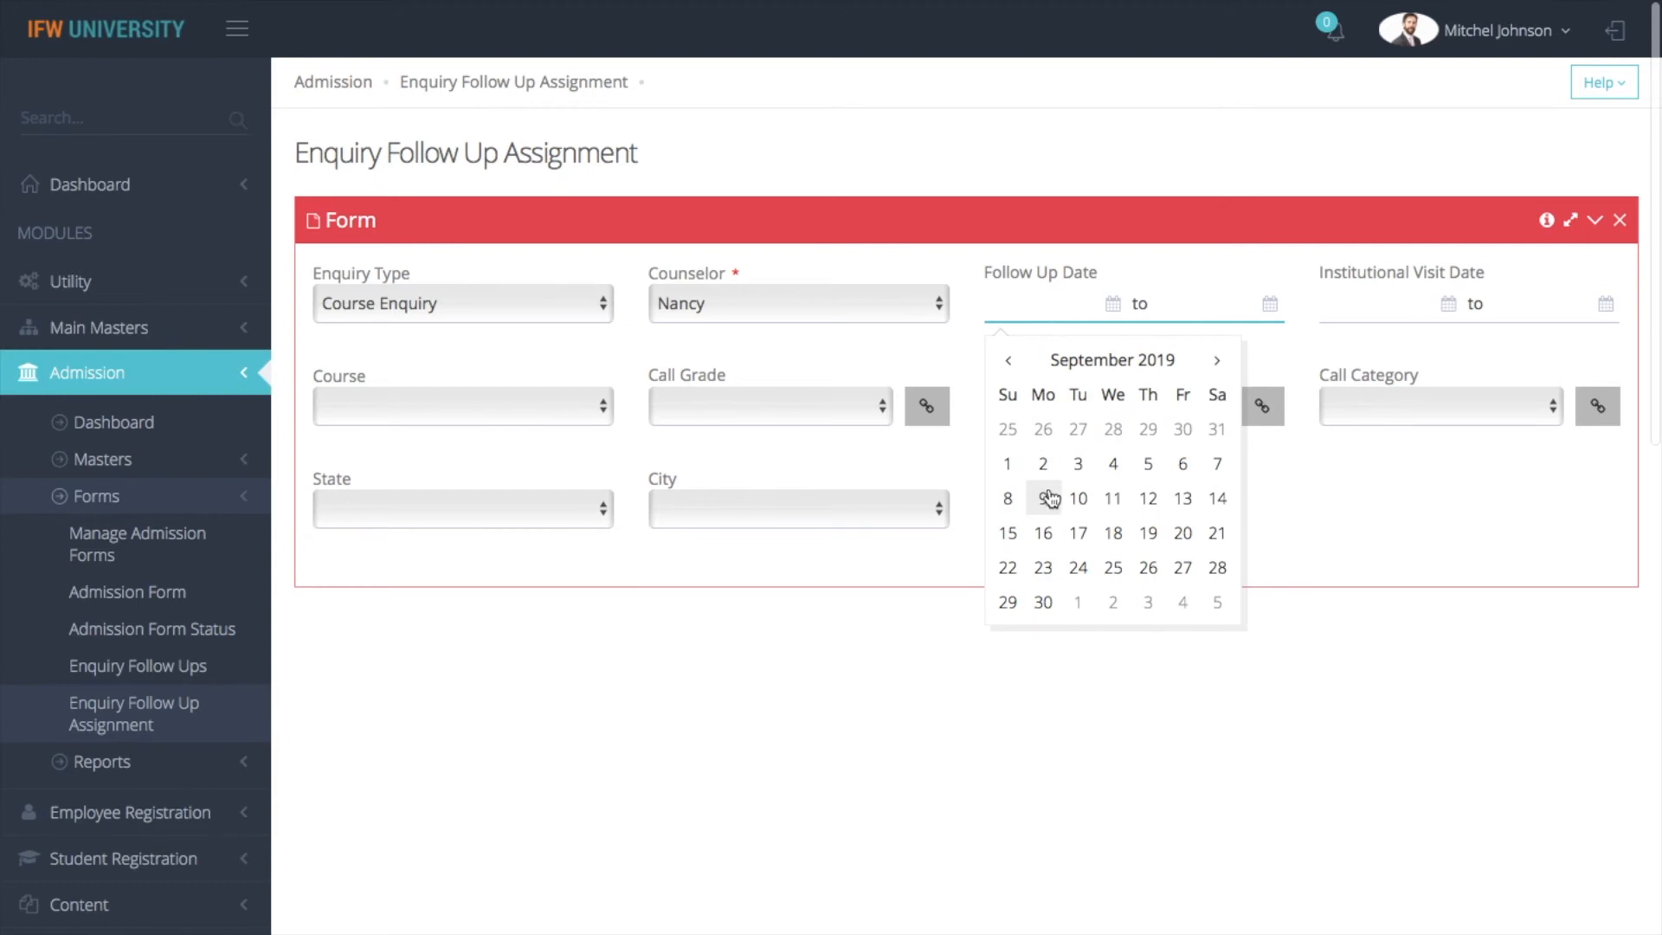
click(1078, 502)
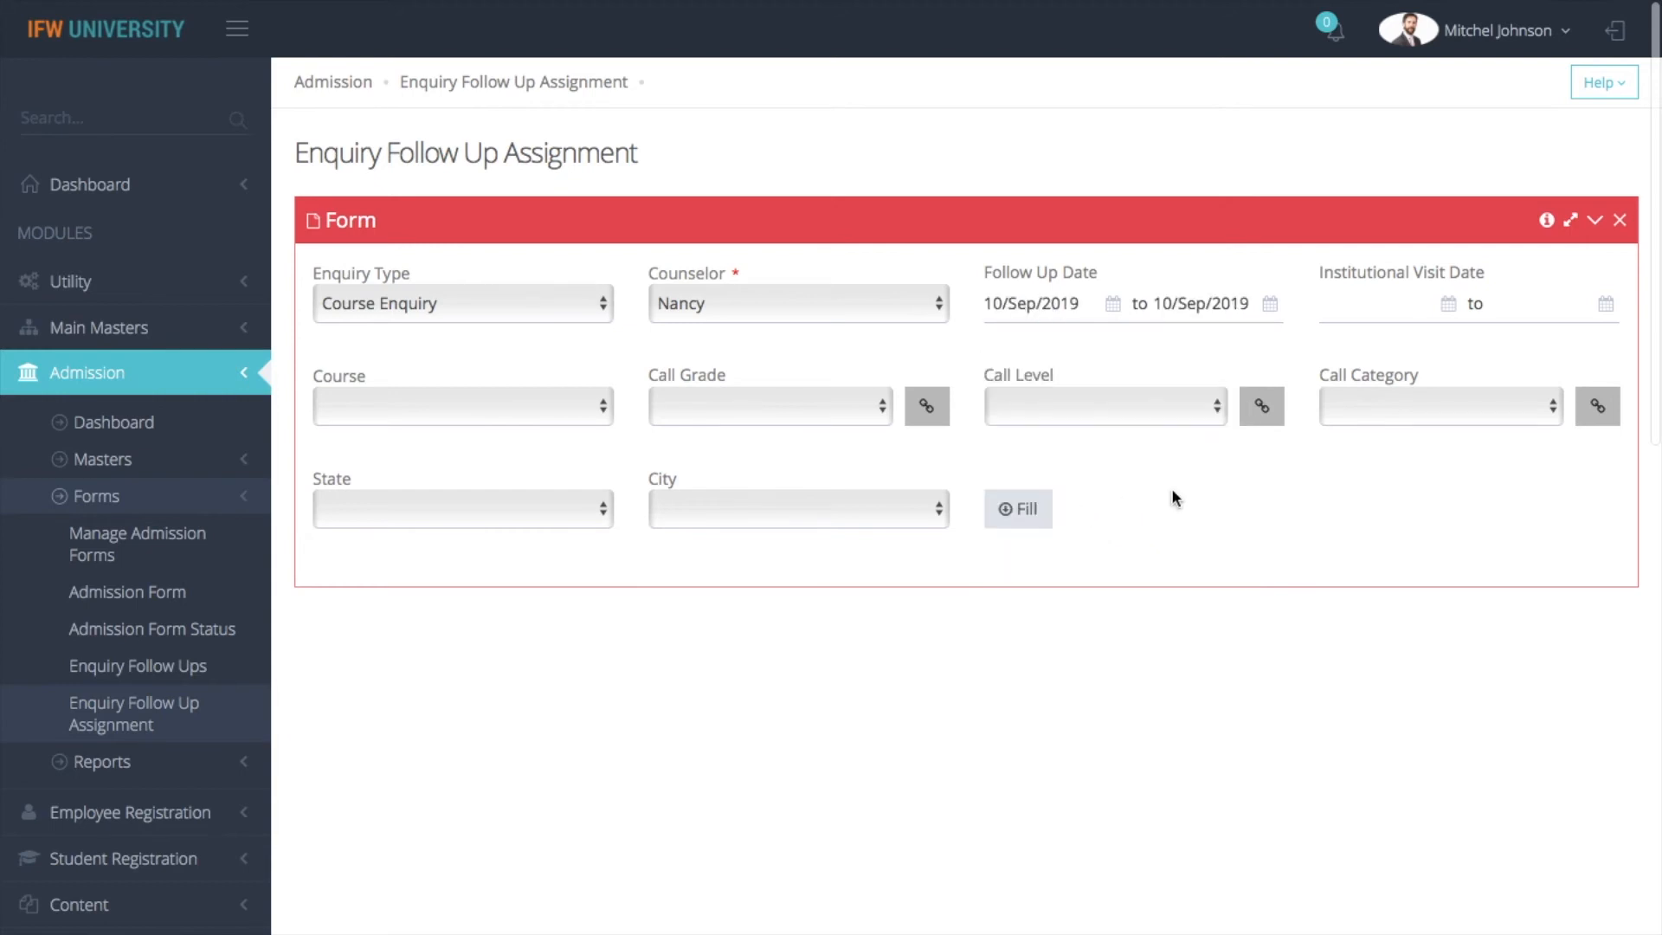
click(1372, 308)
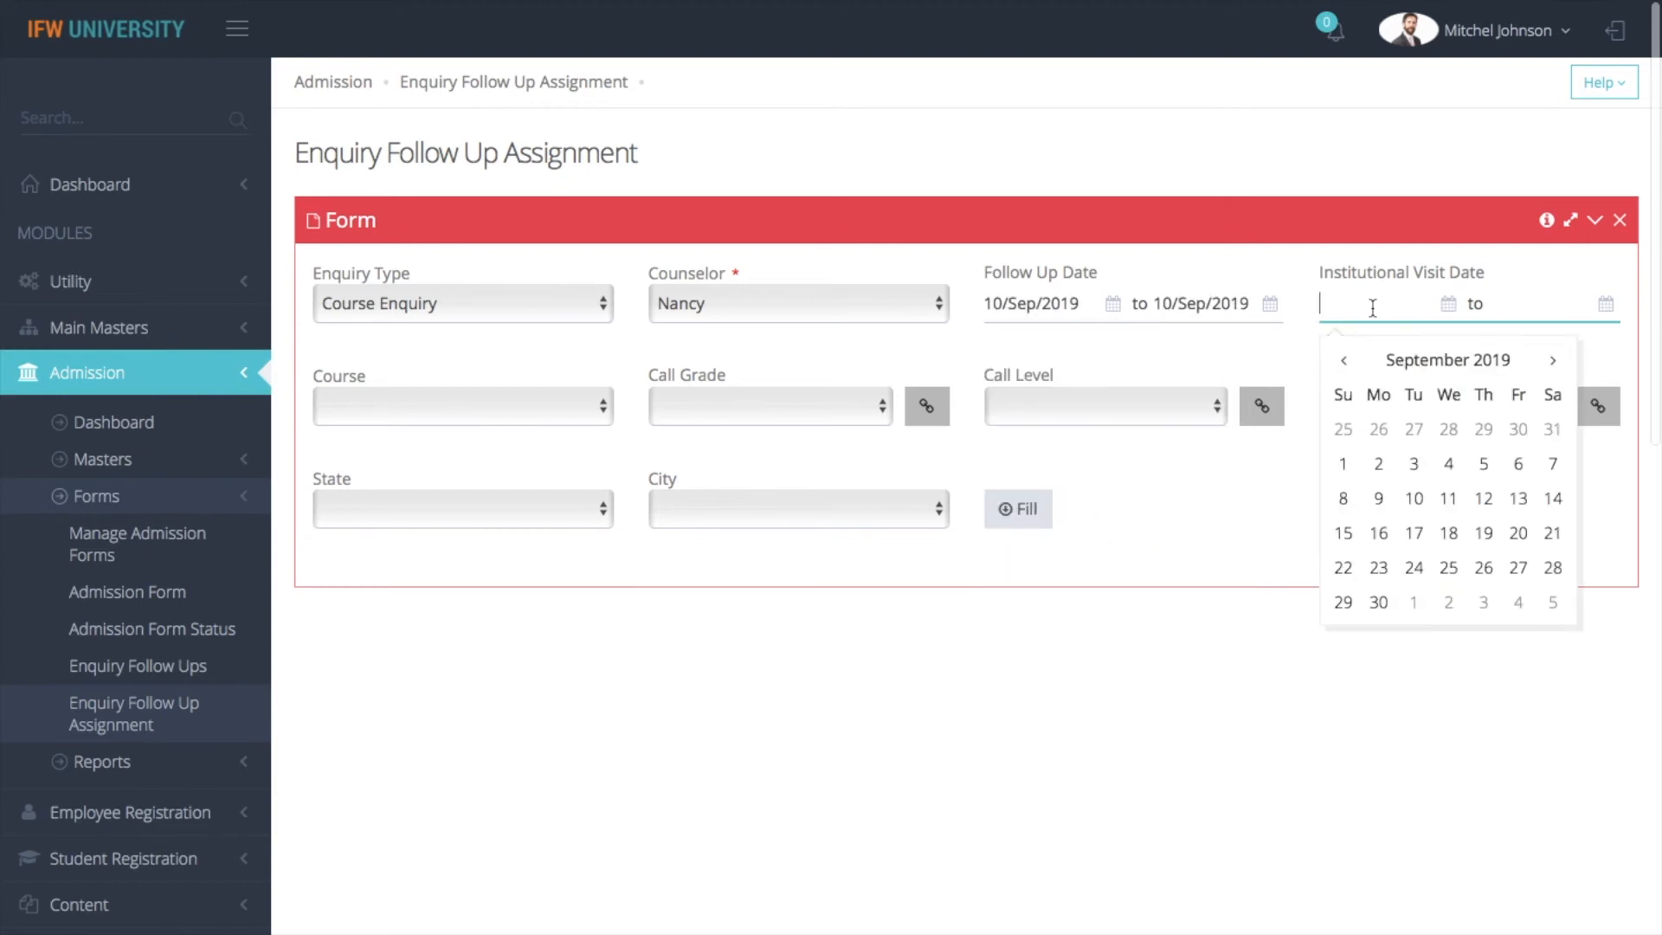
click(1385, 462)
Set the course to B.ARCH, leave call grade, level and category blank, and fill the assignment list with these filters
click(585, 408)
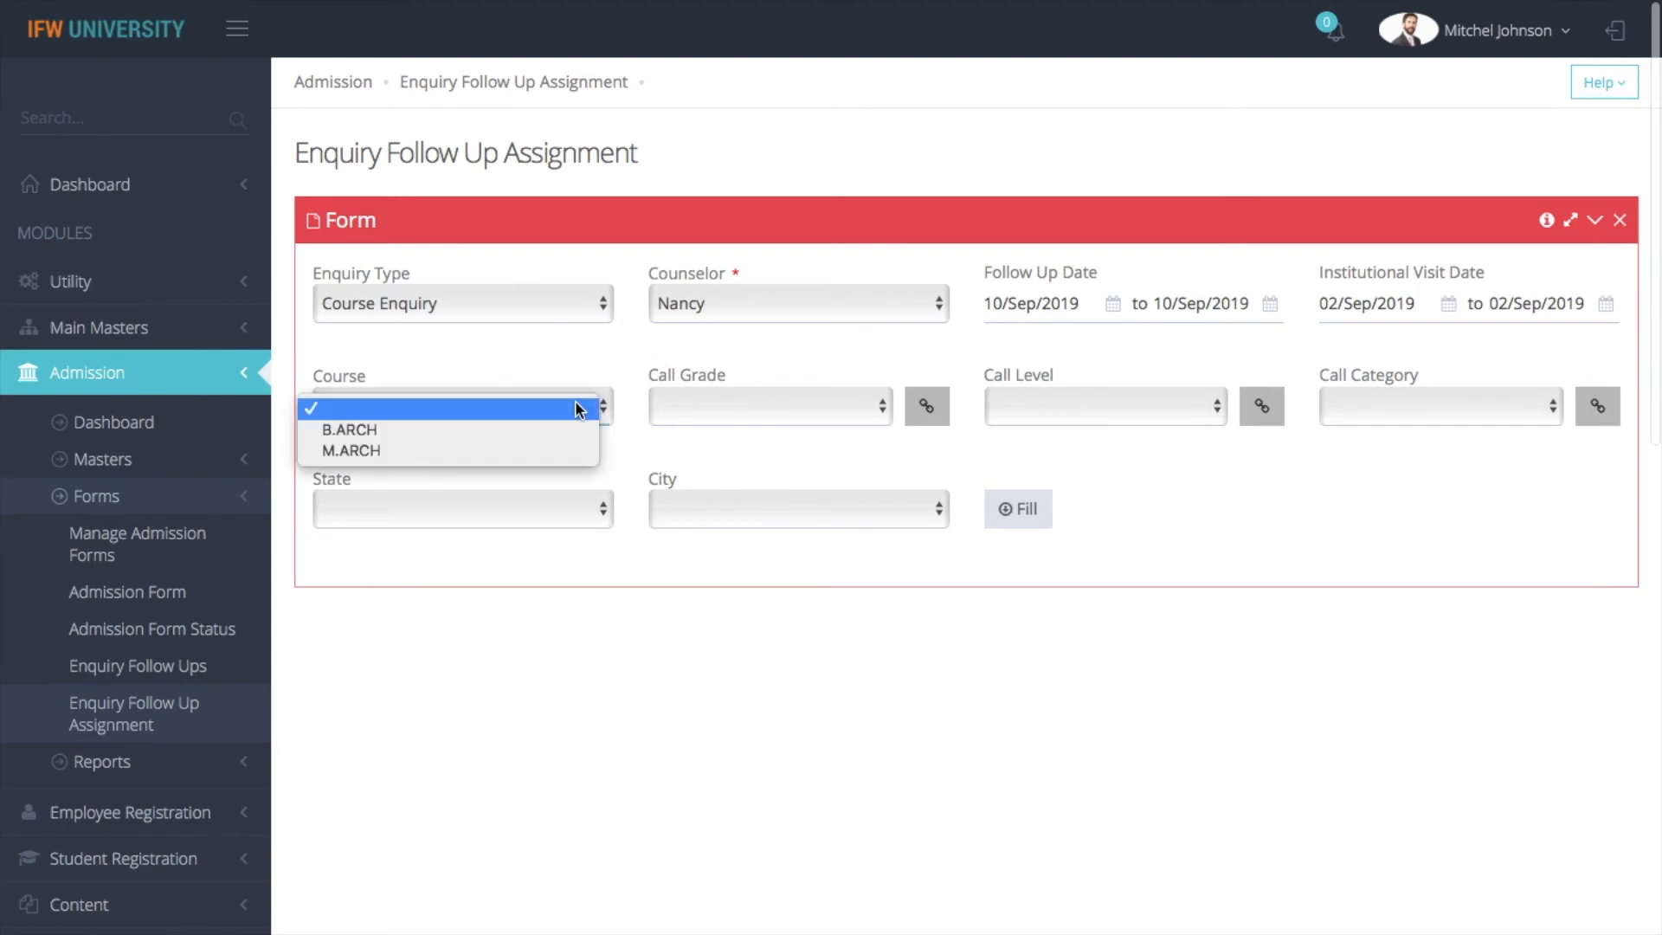
click(508, 435)
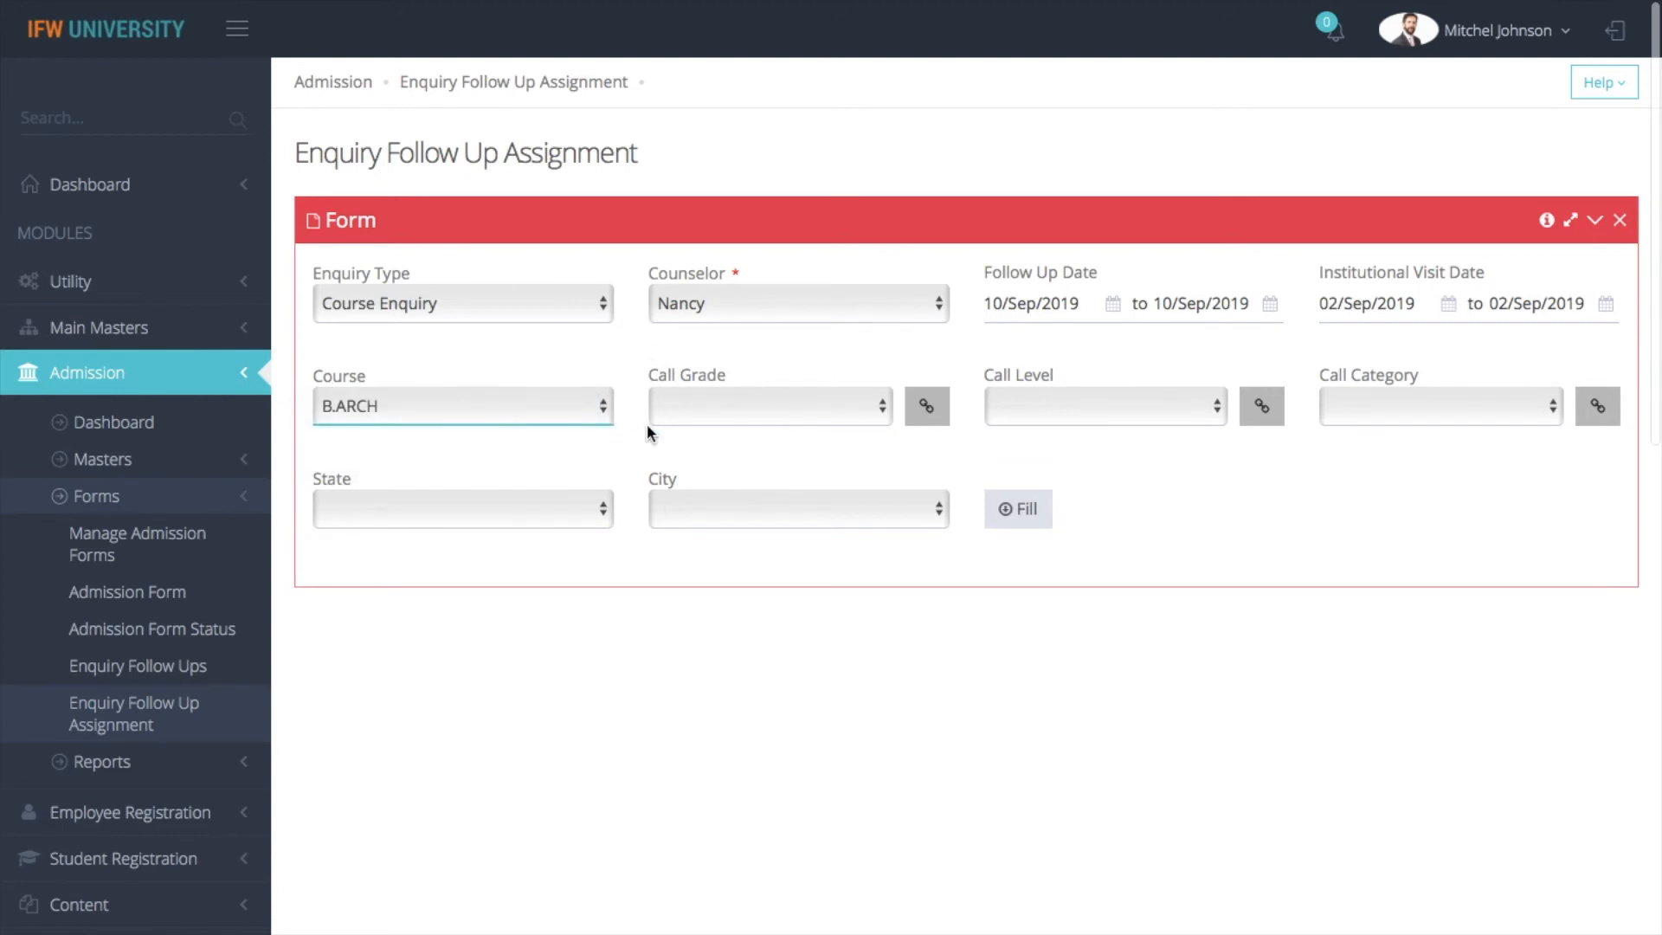
click(715, 403)
click(1077, 405)
click(1076, 405)
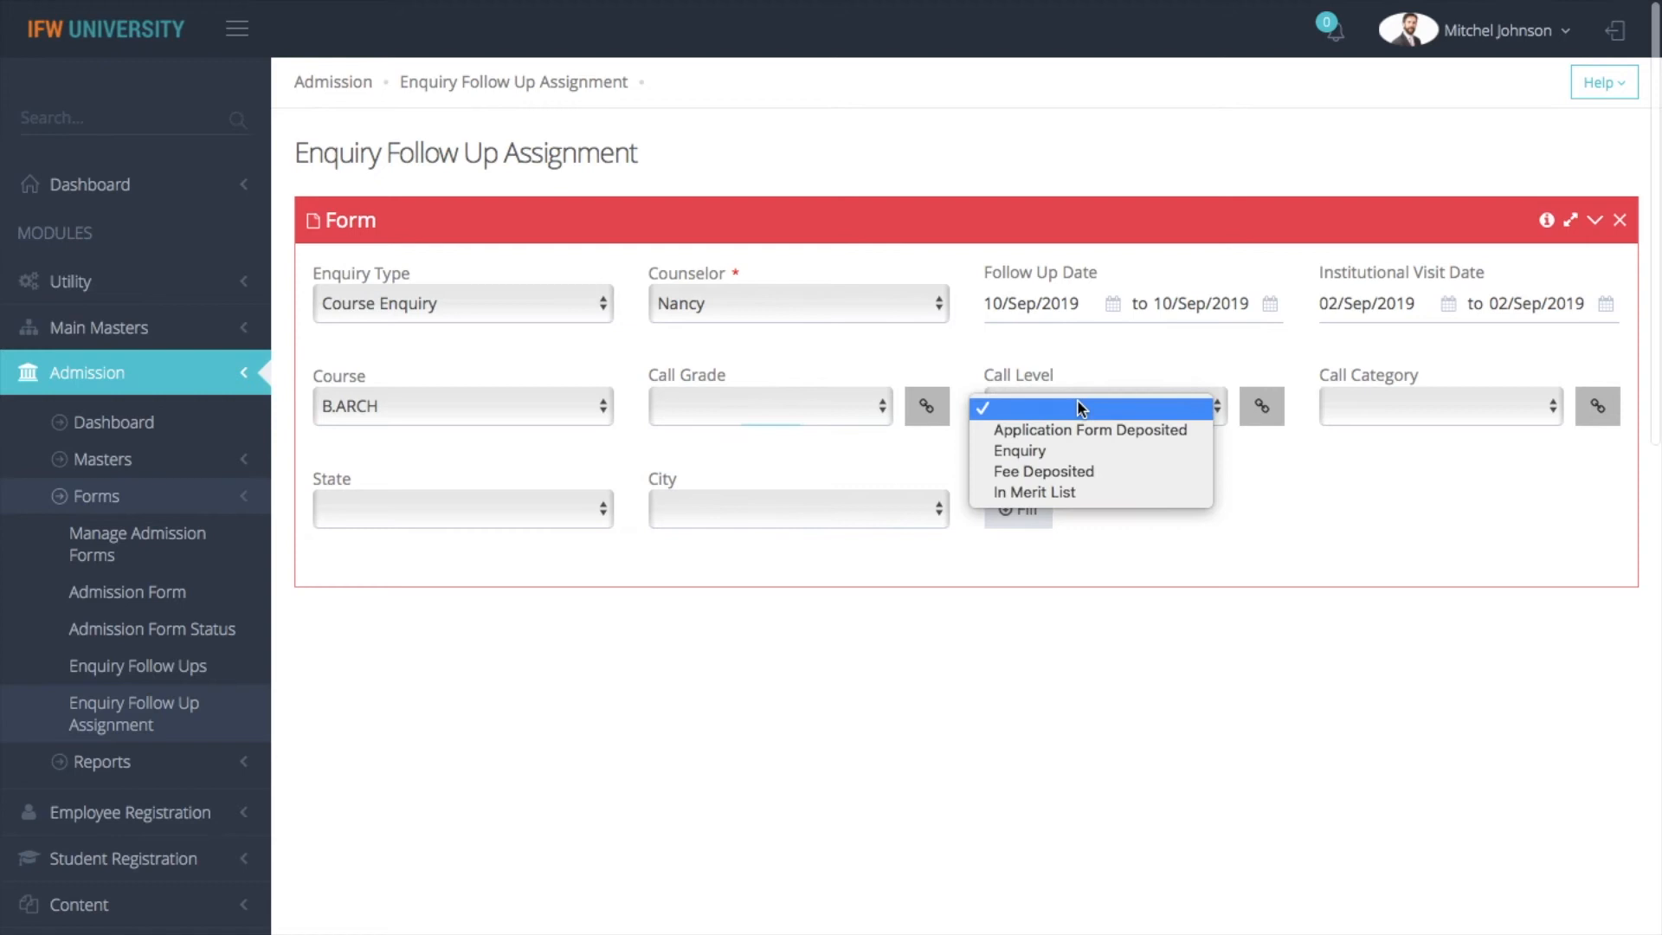
click(1474, 405)
click(1314, 528)
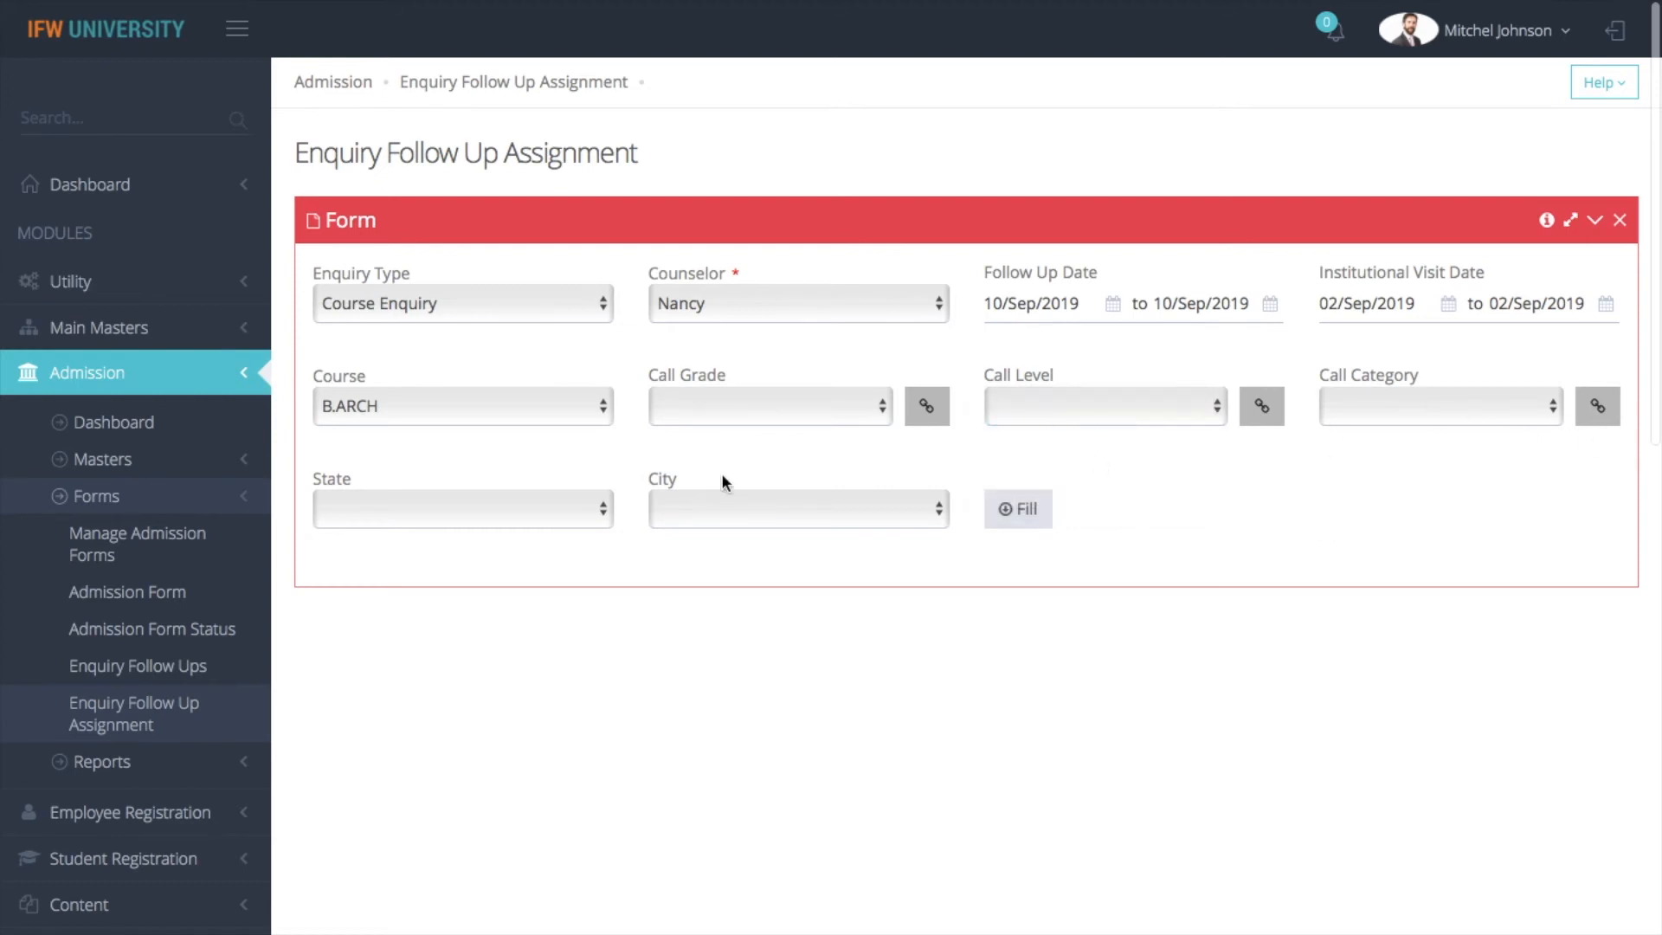
click(1026, 511)
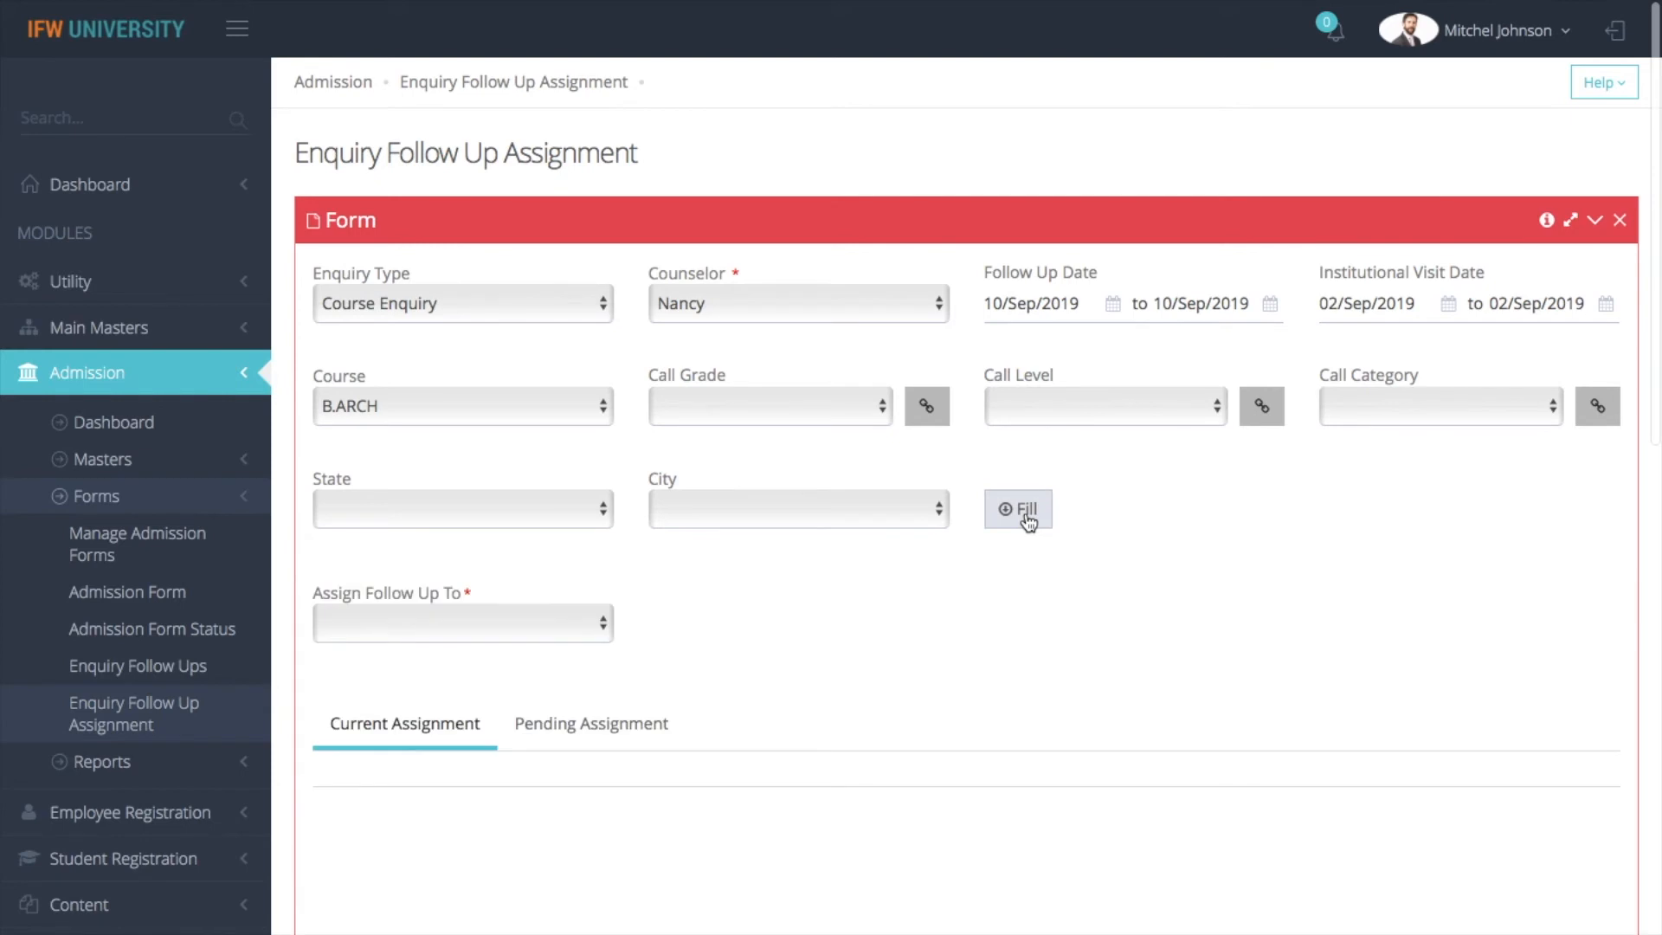
Open the Admission module's Custom Reports page and choose the Admission Form template
click(111, 760)
scroll(111, 759, down, 3)
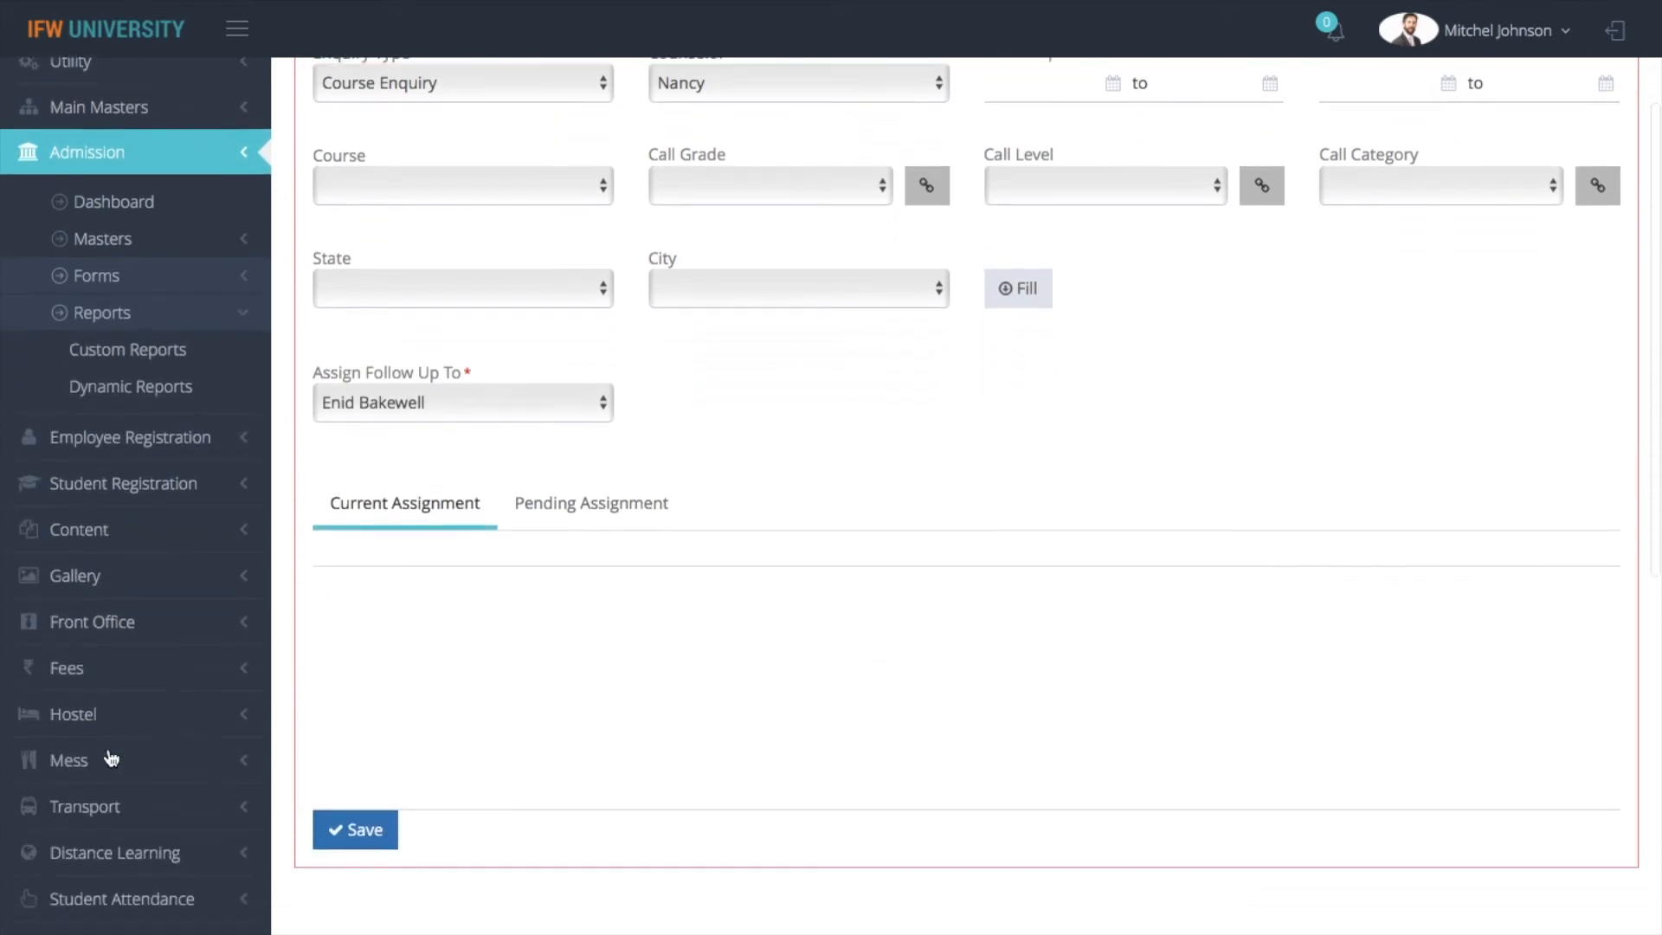
click(164, 346)
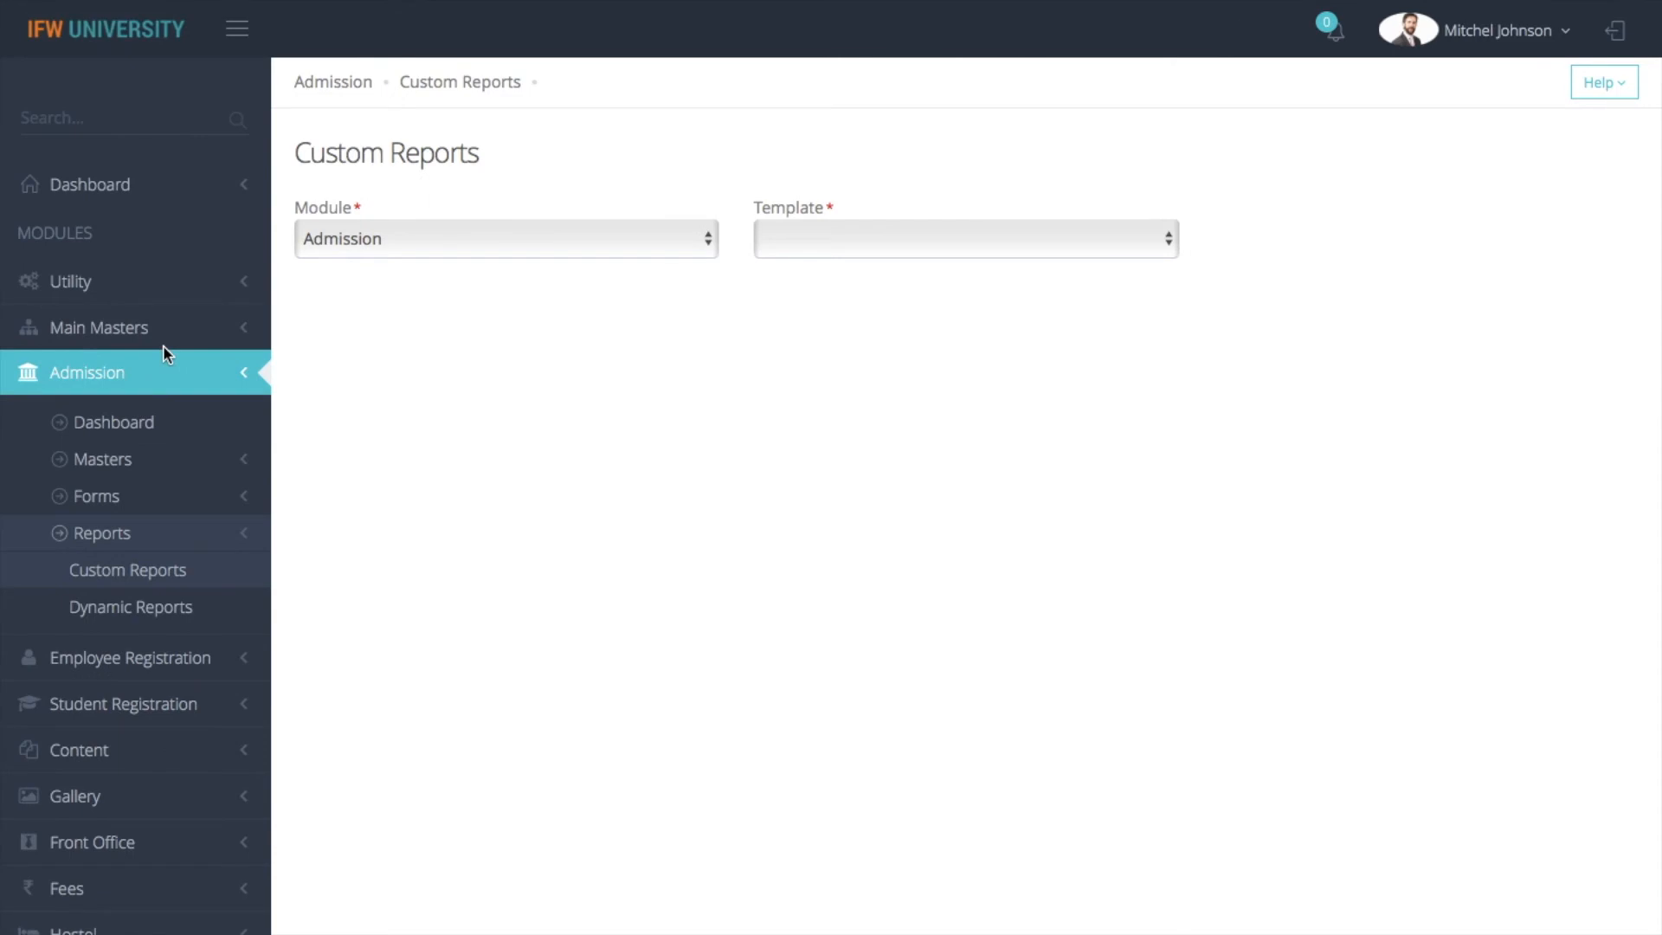
click(956, 247)
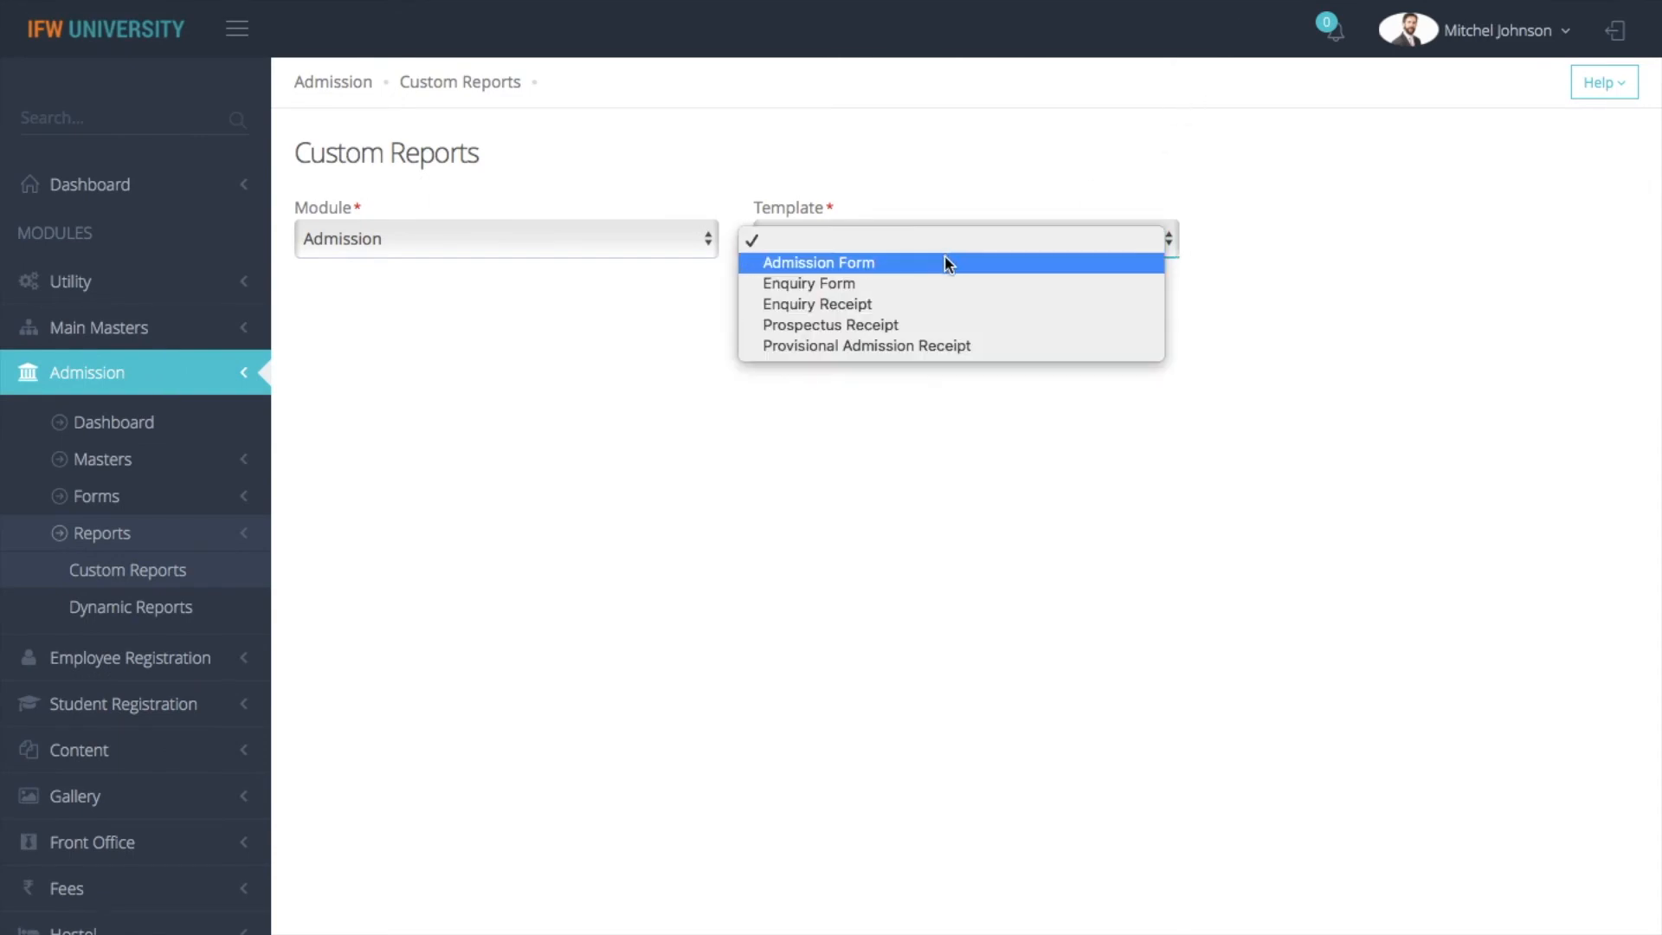
click(944, 259)
click(942, 242)
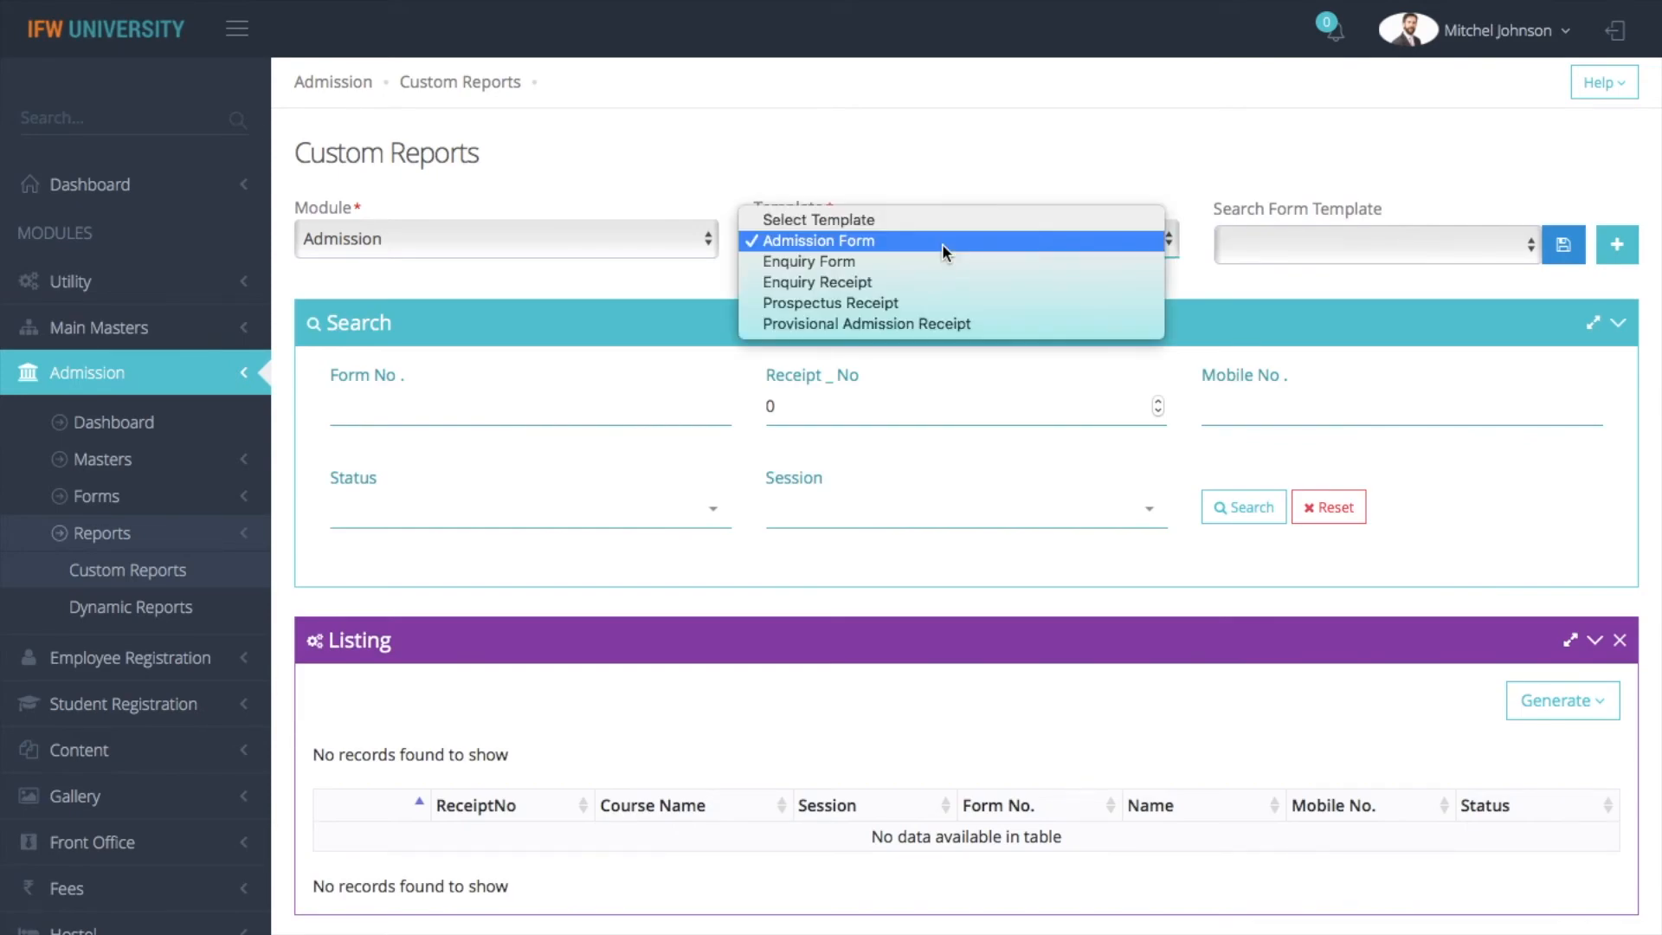
click(1004, 180)
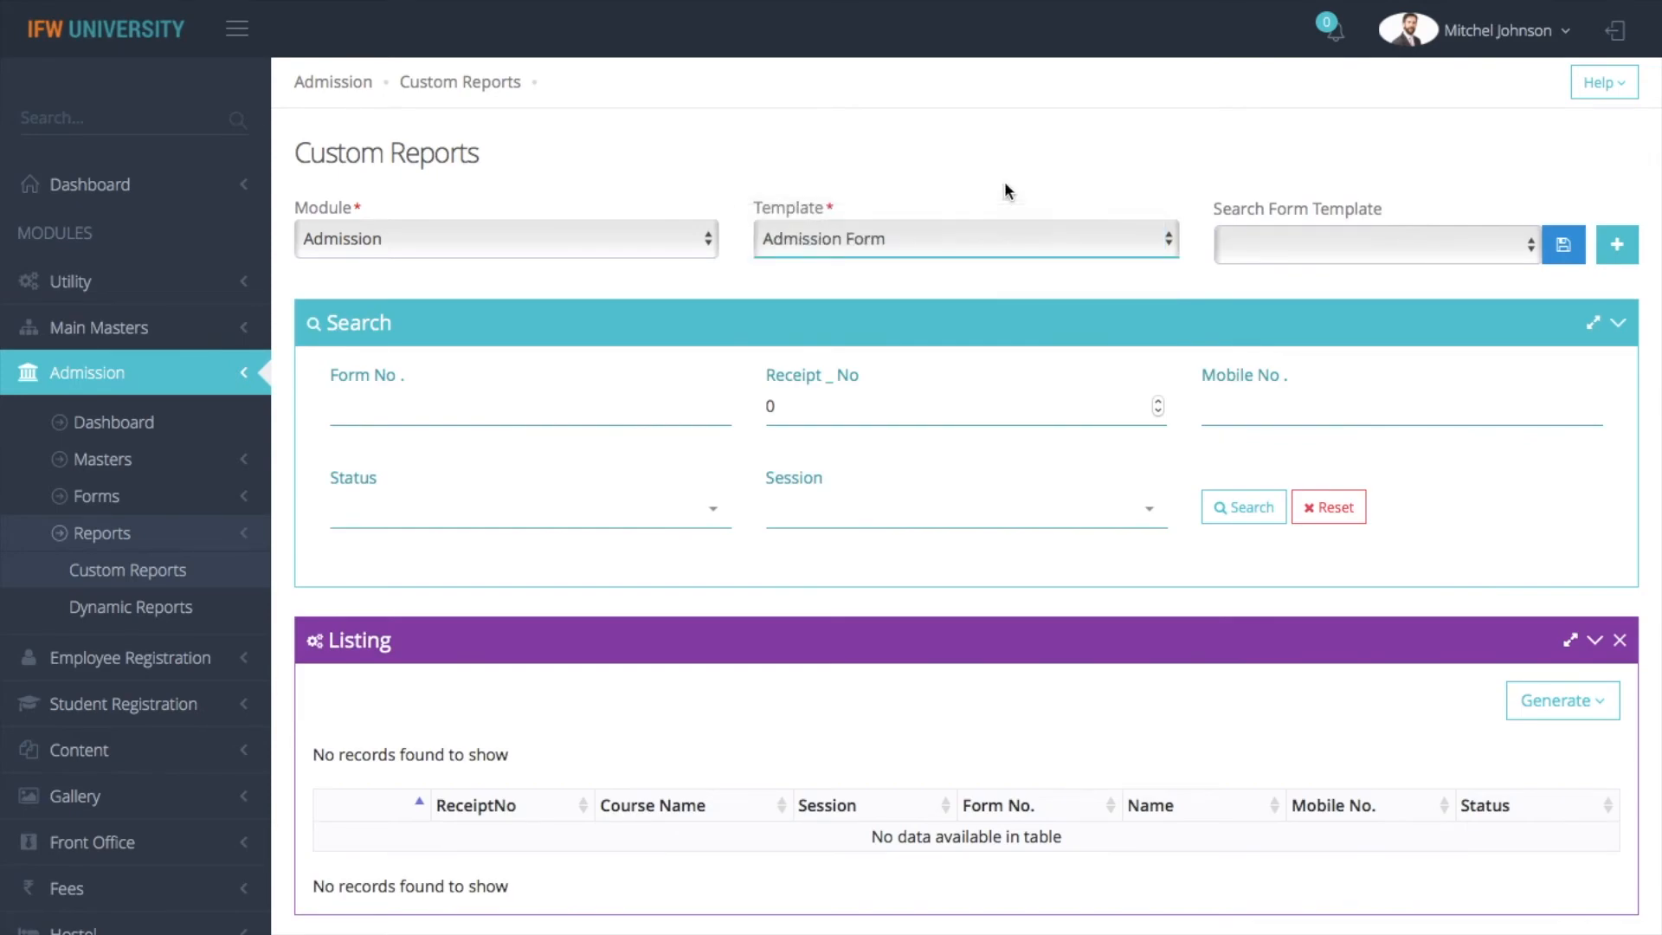
Generate the print version of the Admission Form report, look through it, and return to Custom Reports
click(1556, 700)
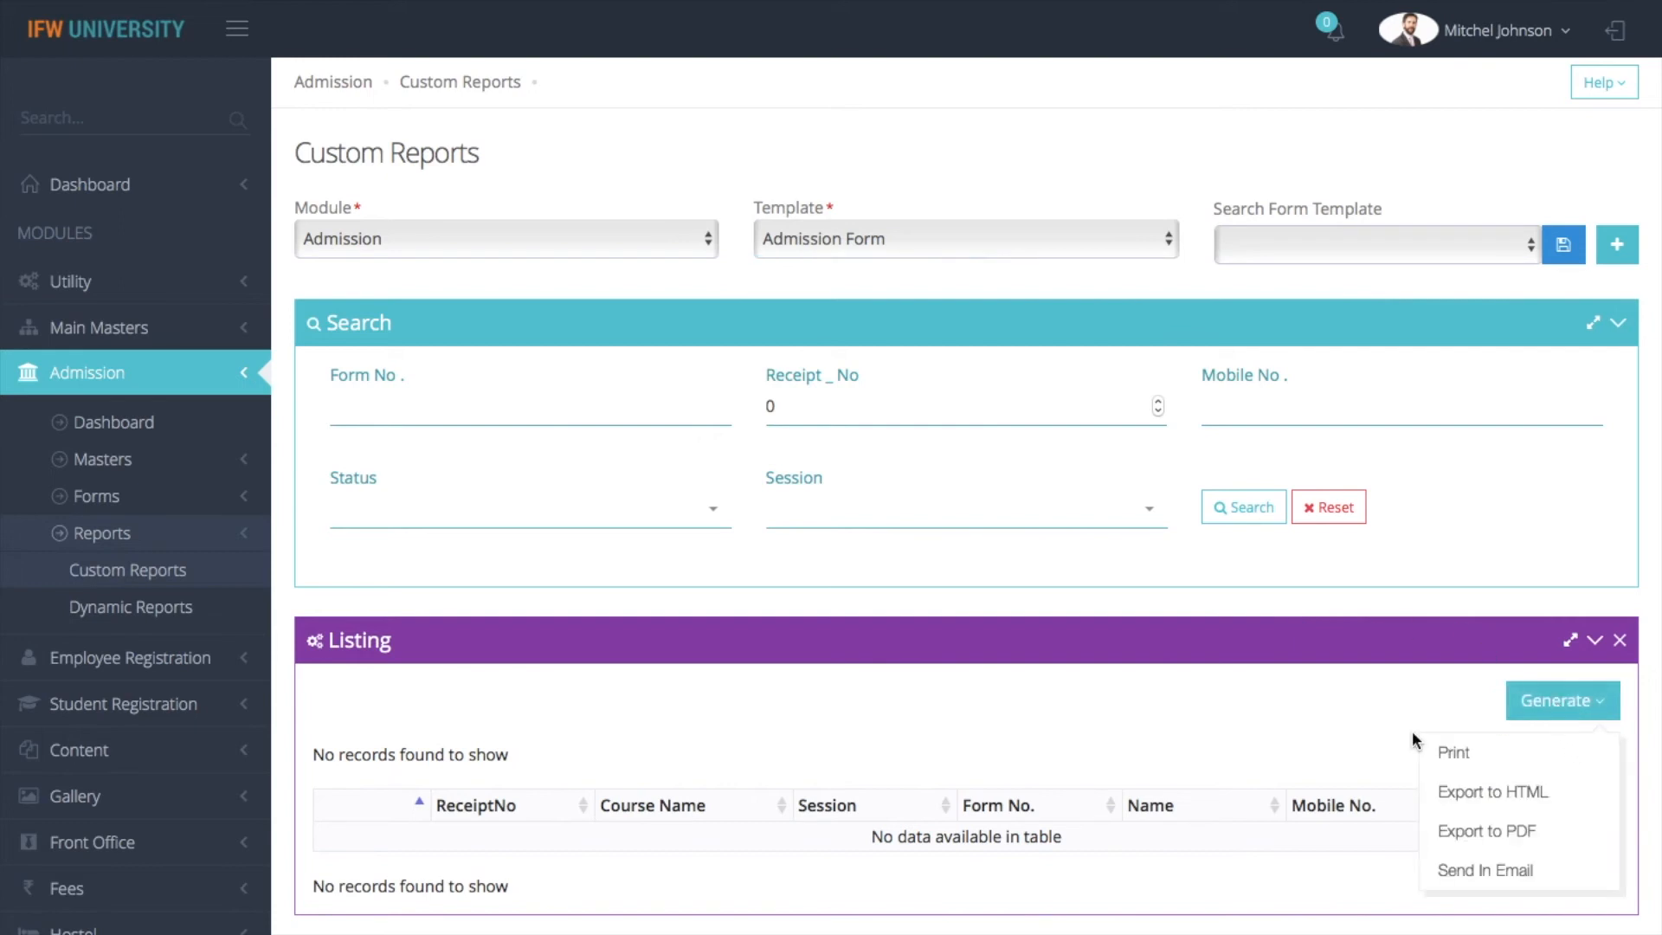
click(1452, 751)
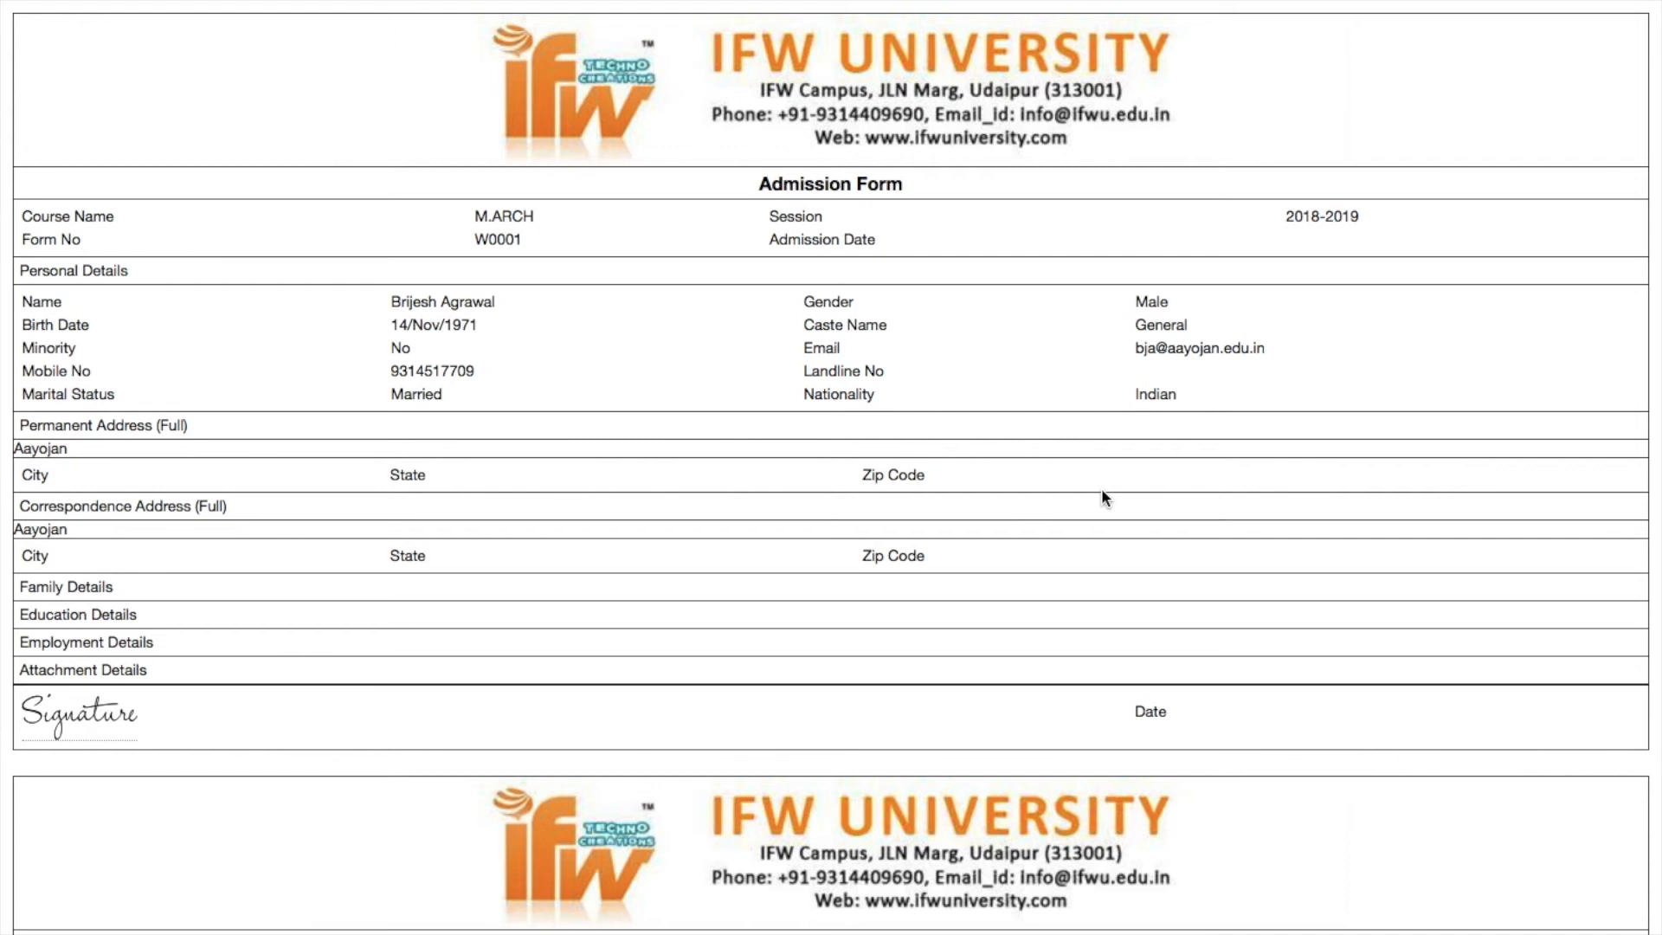
scroll(1101, 488, up, 5)
scroll(1101, 488, down, 5)
mouse_move(17, 3)
mouse_move(156, 3)
click(142, 81)
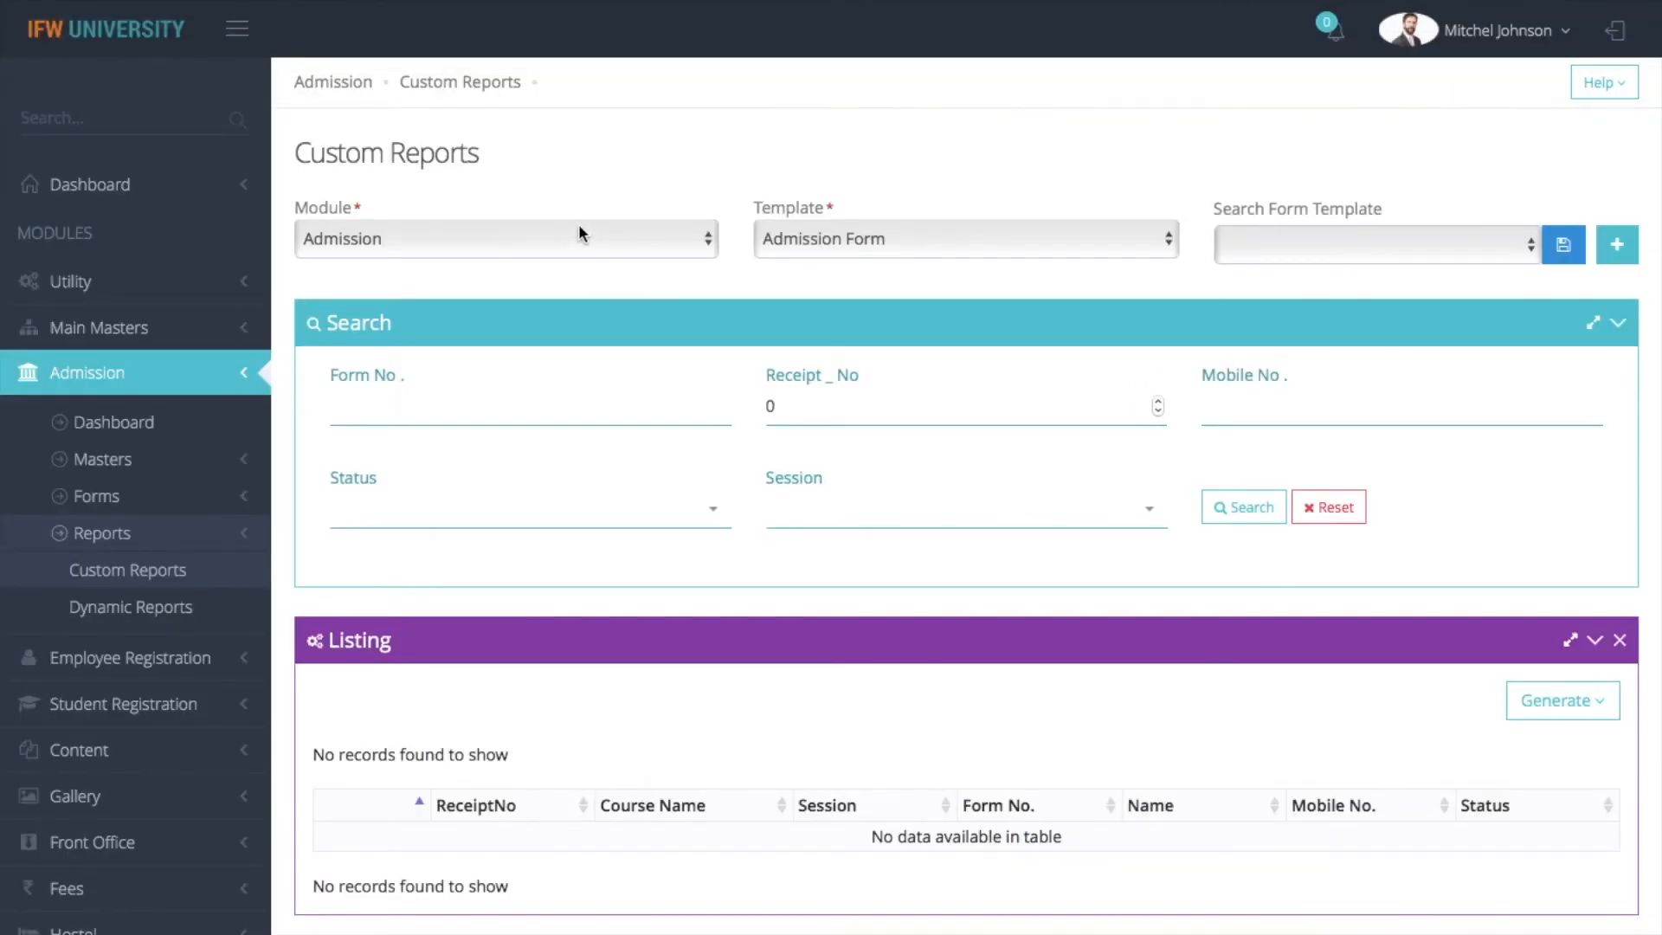
Switch the report template to Enquiry Form, generate its print version, and return to Custom Reports
click(879, 237)
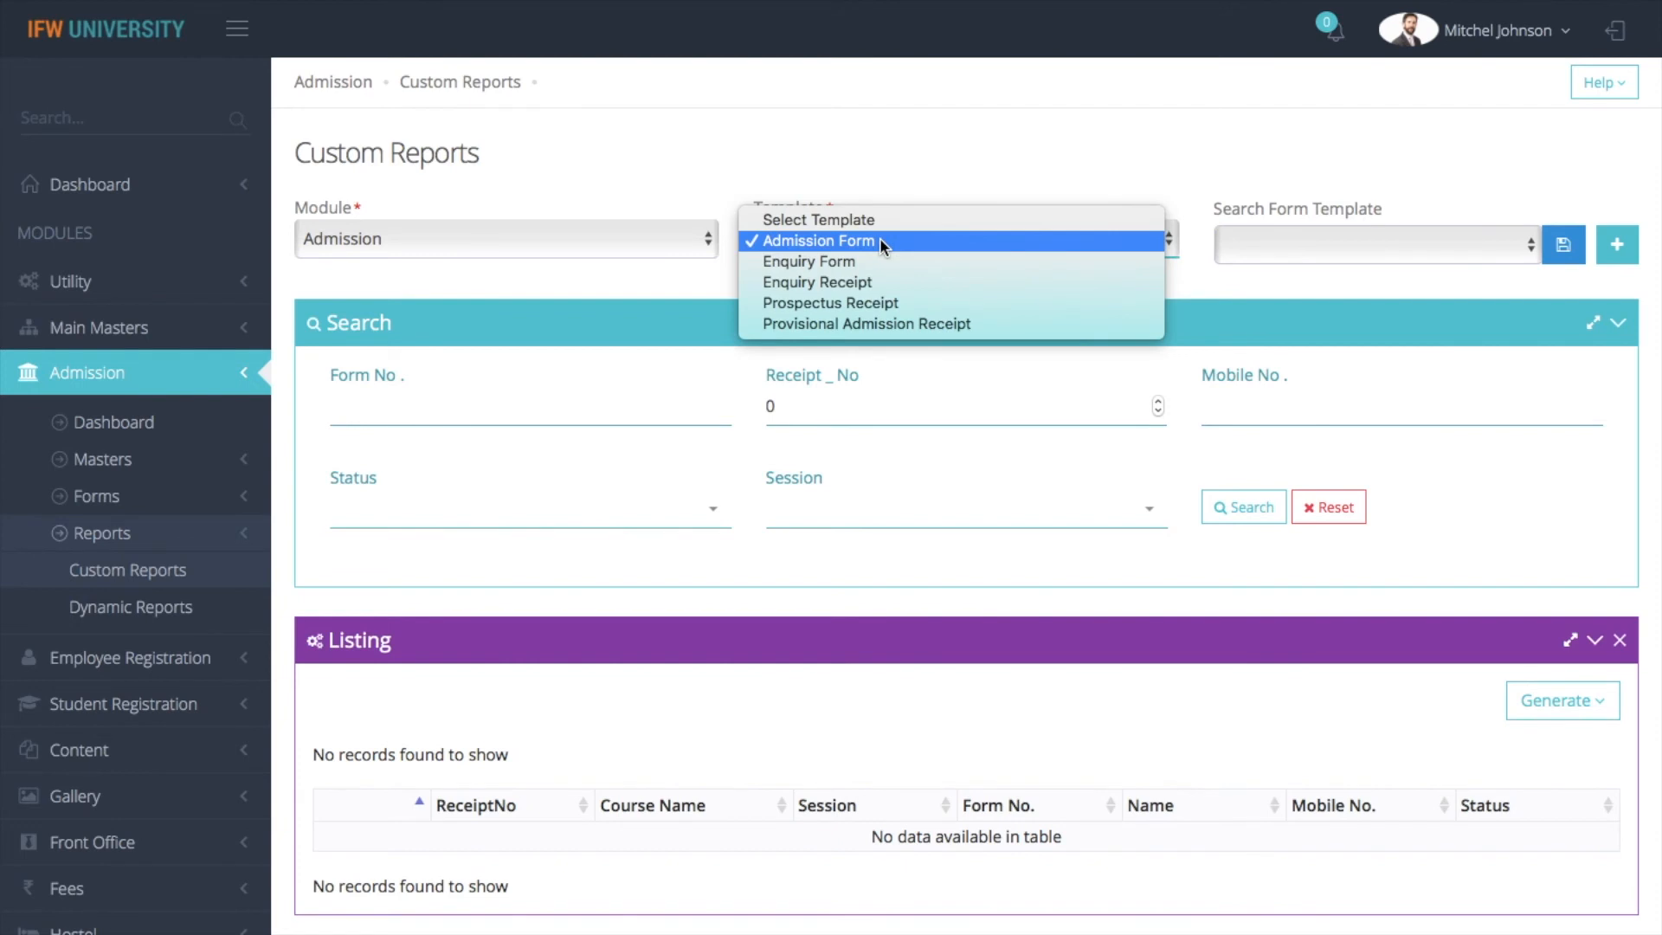
click(877, 261)
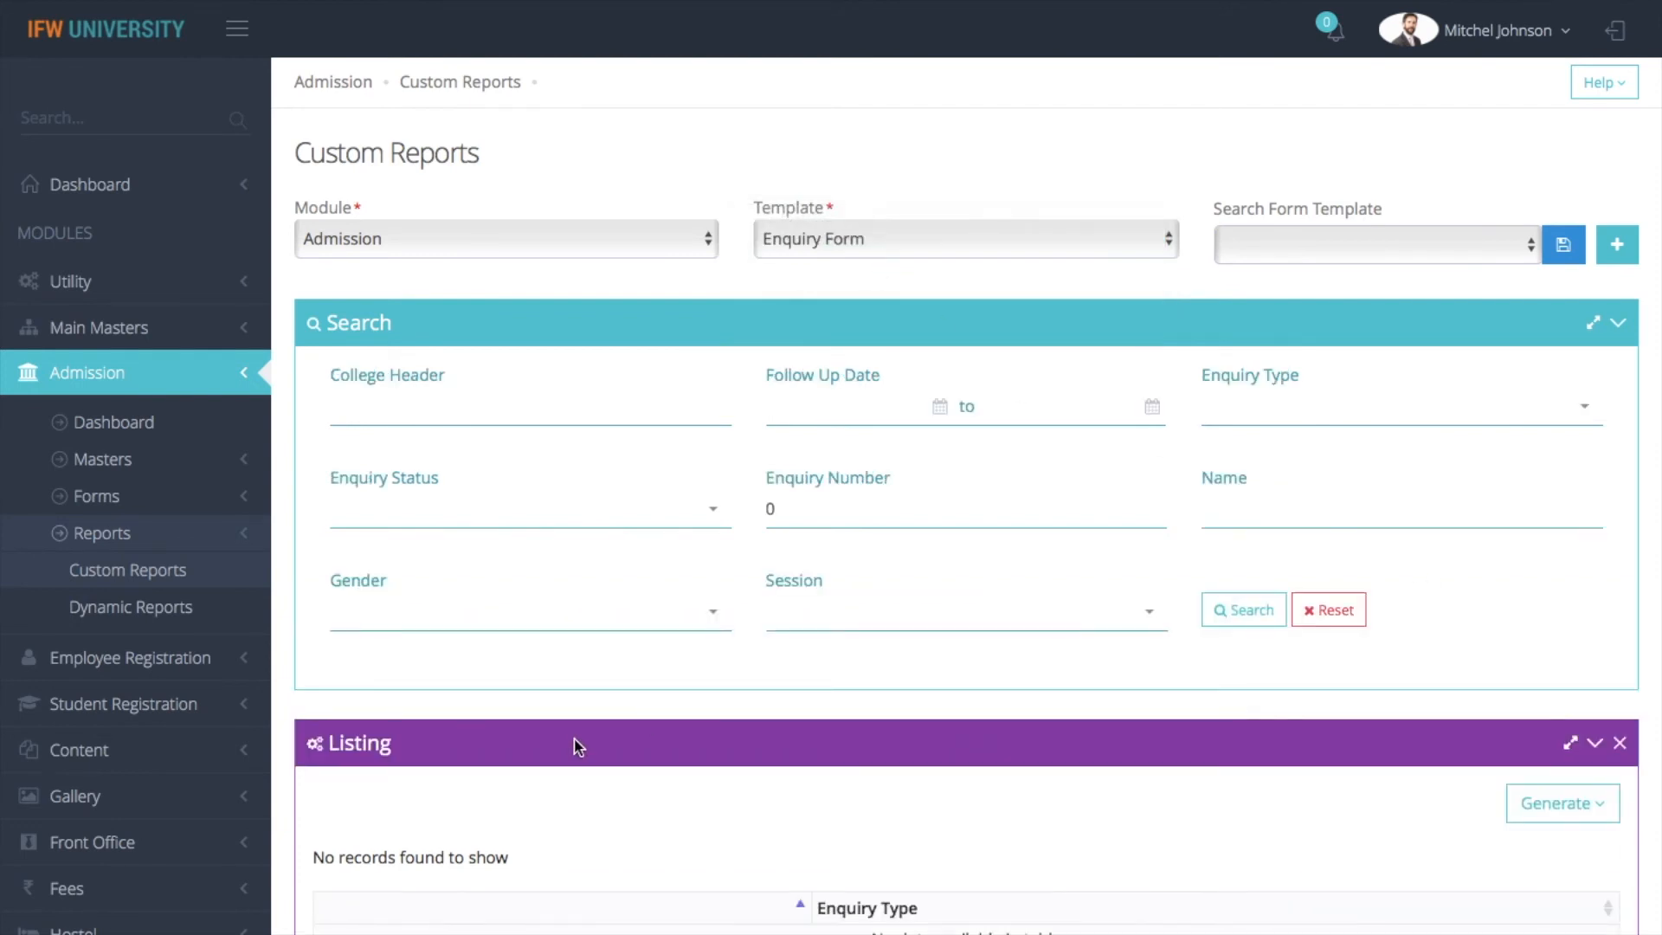
click(1528, 804)
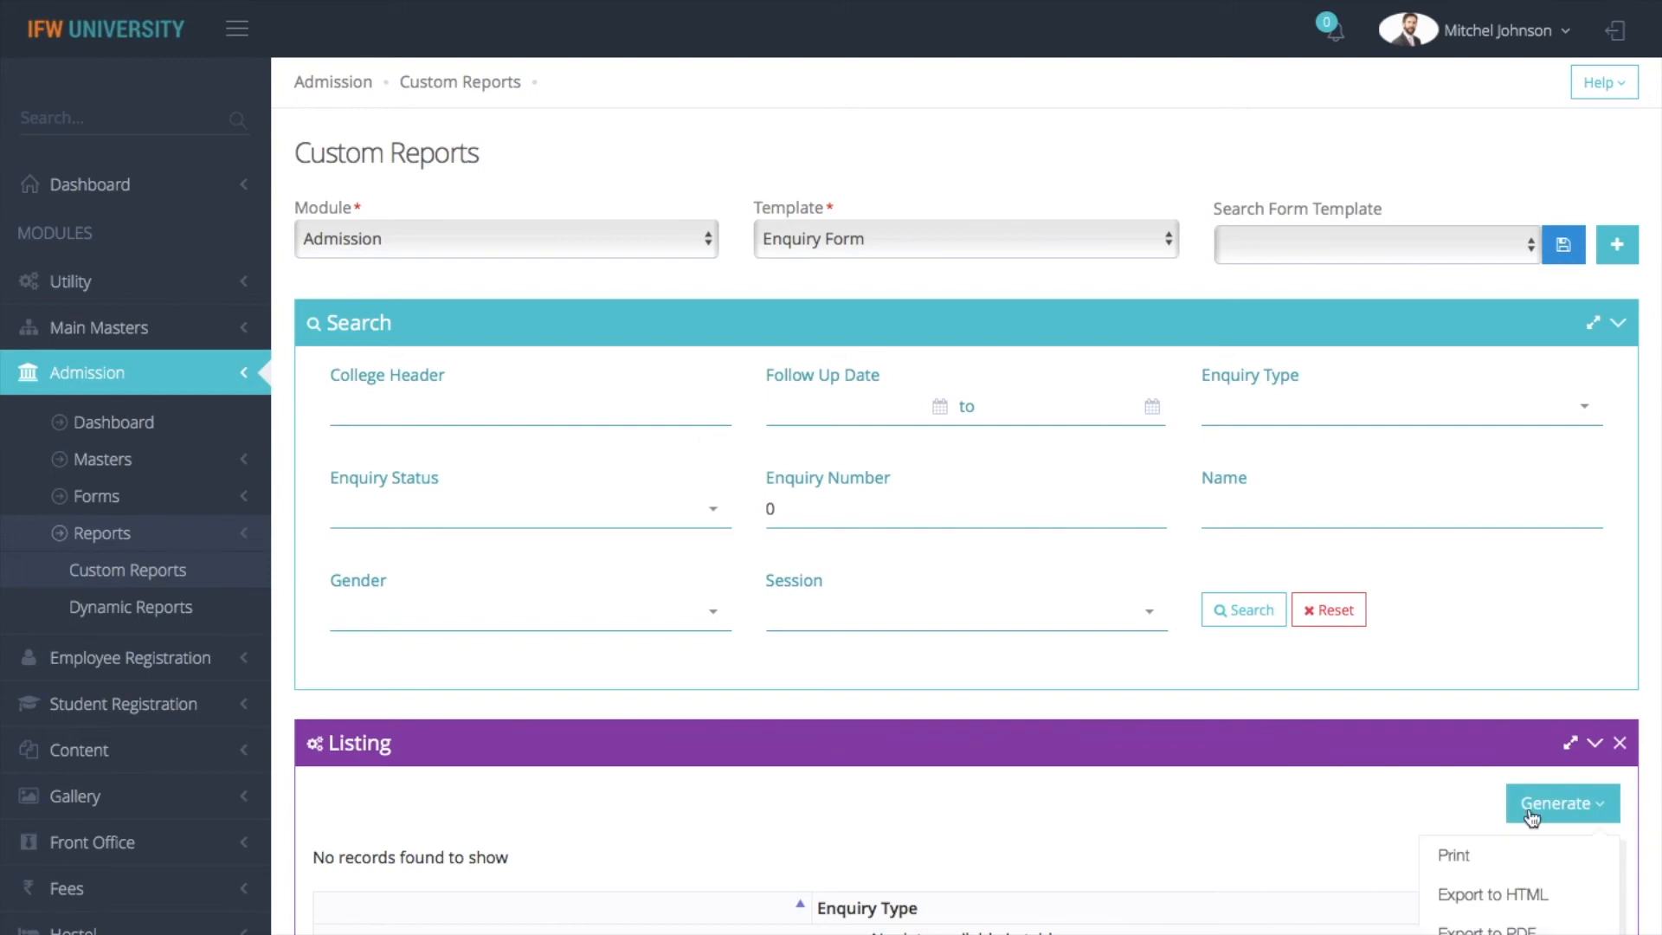
click(1463, 853)
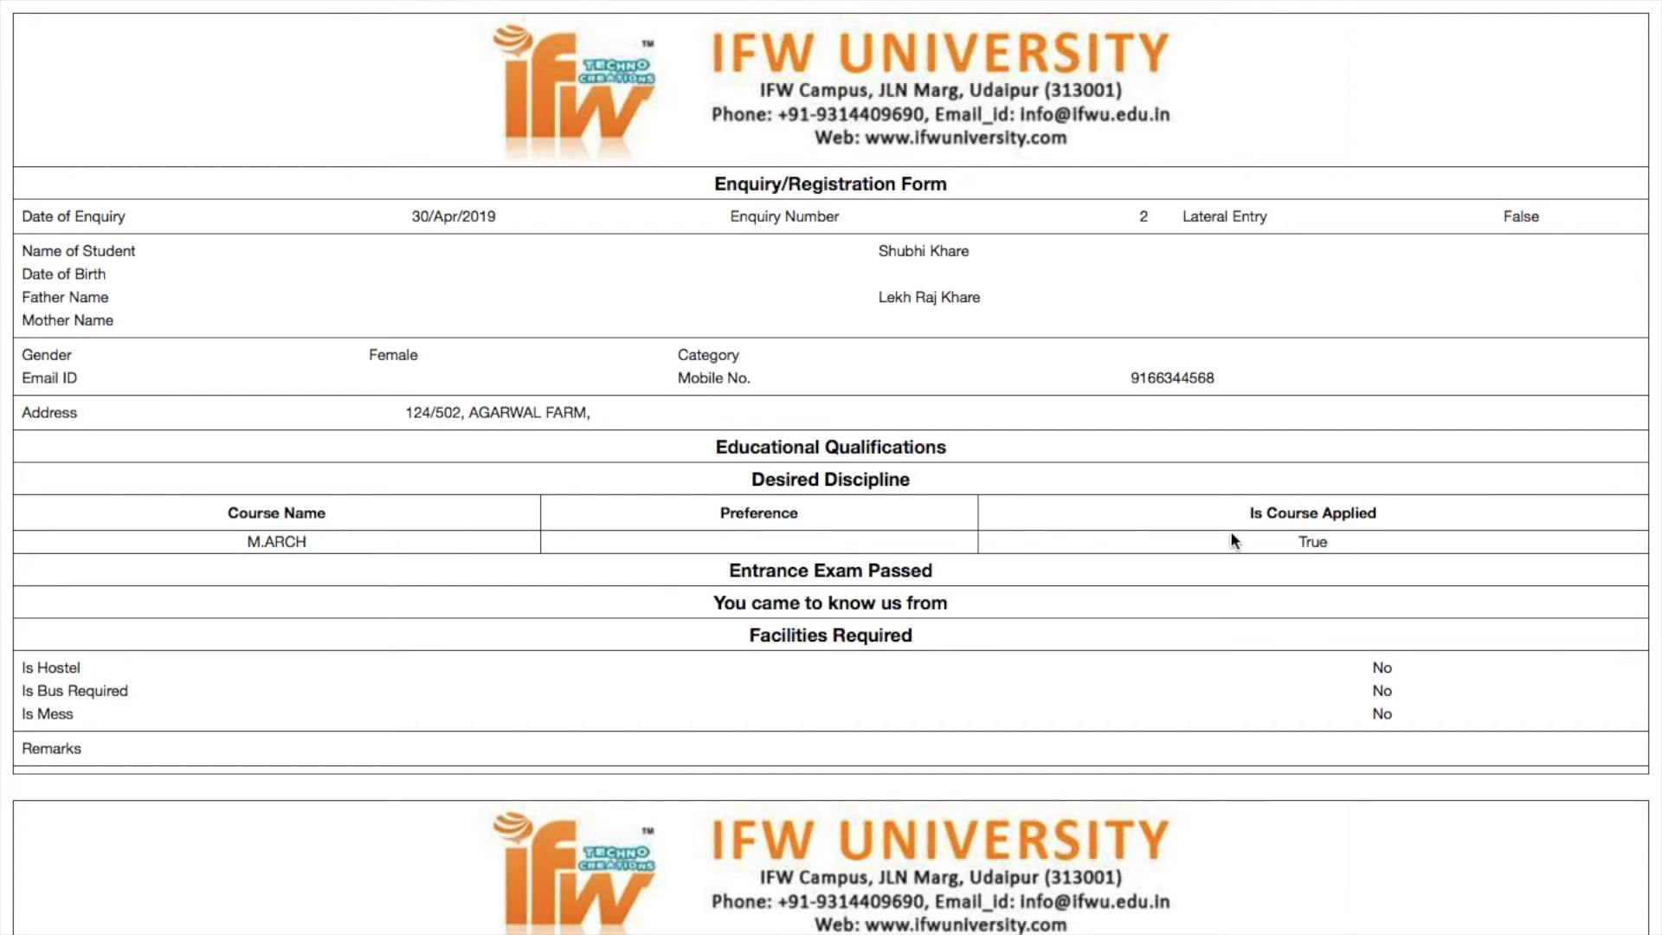
mouse_move(490, 4)
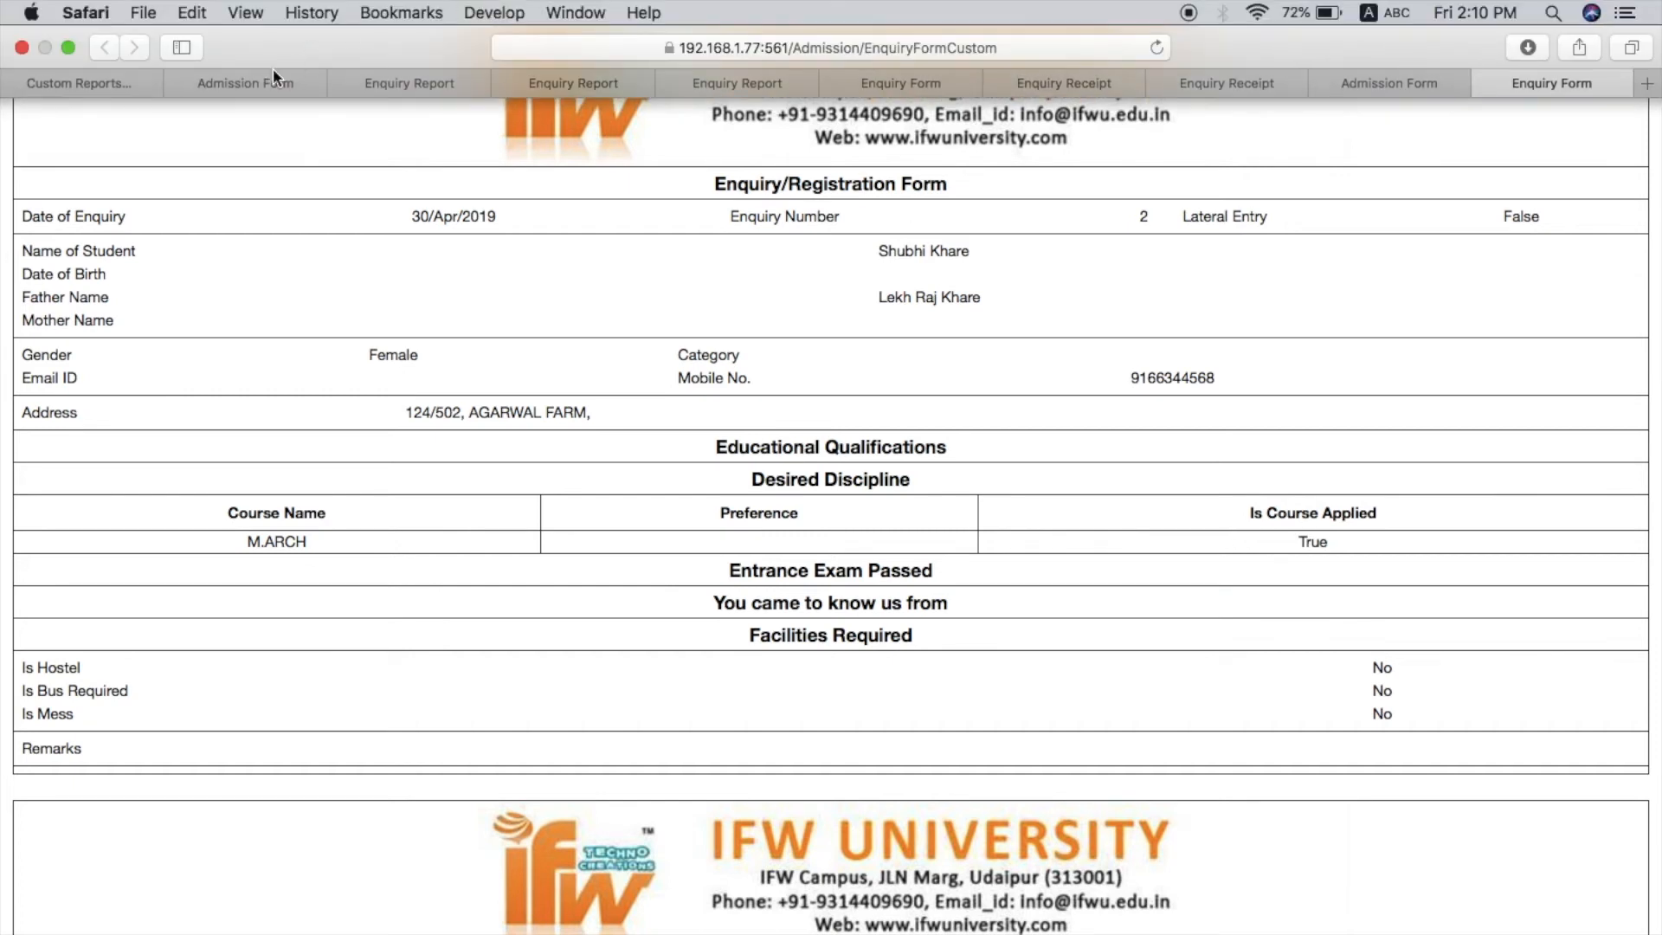
click(98, 90)
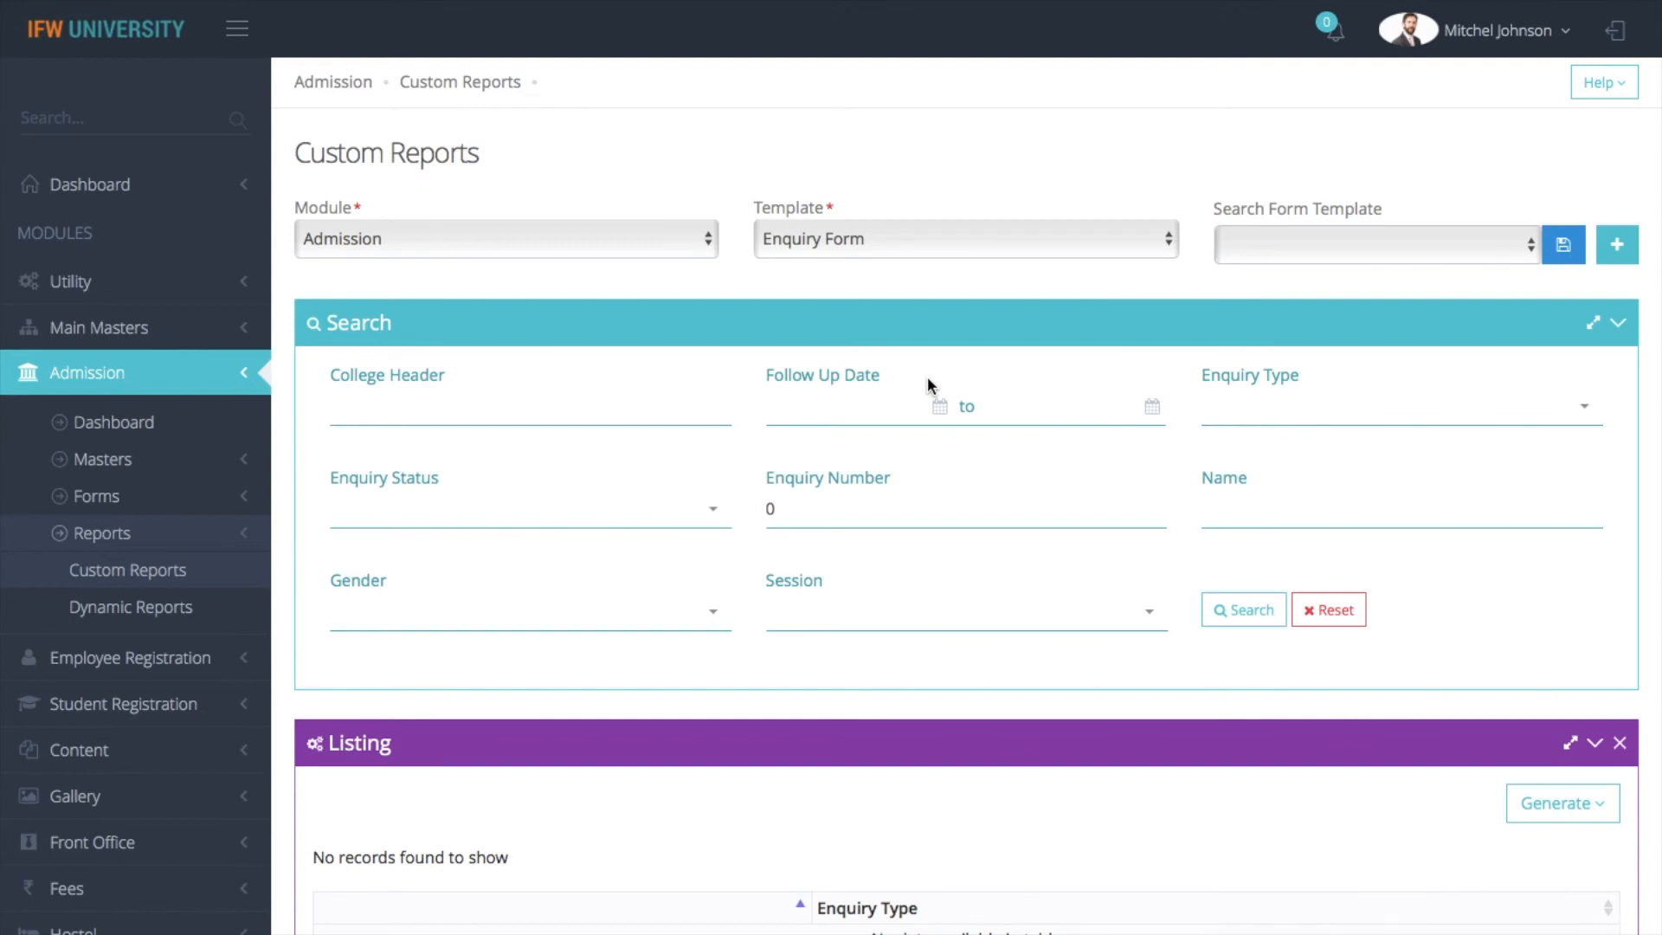
click(145, 460)
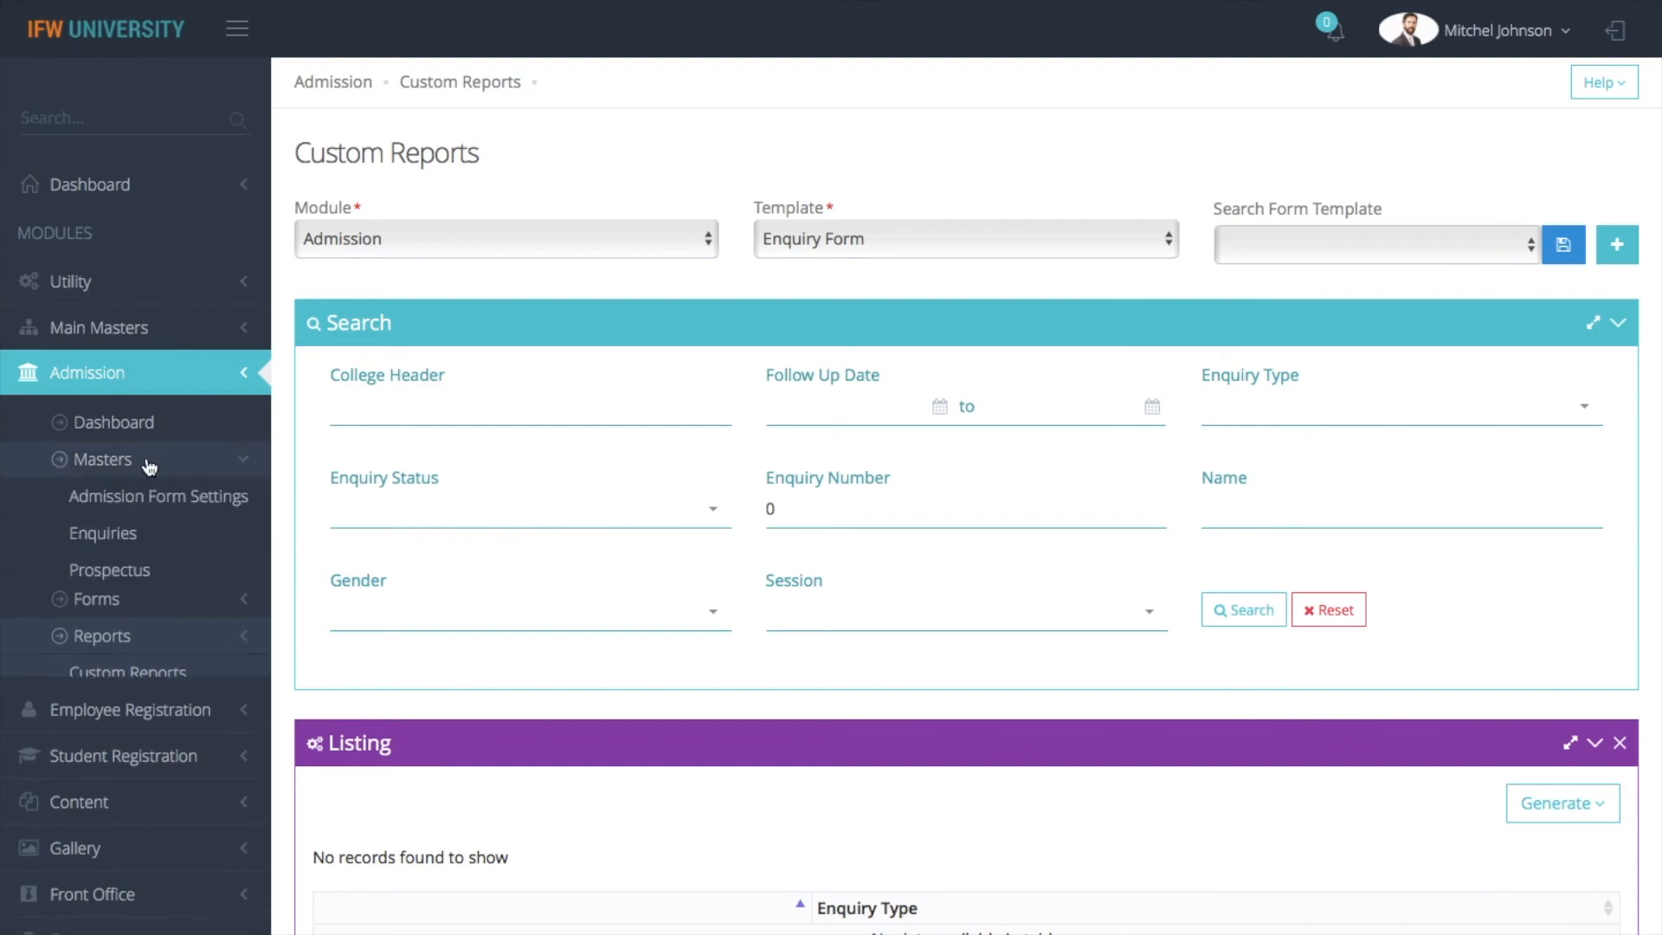
scroll(139, 465, down, 3)
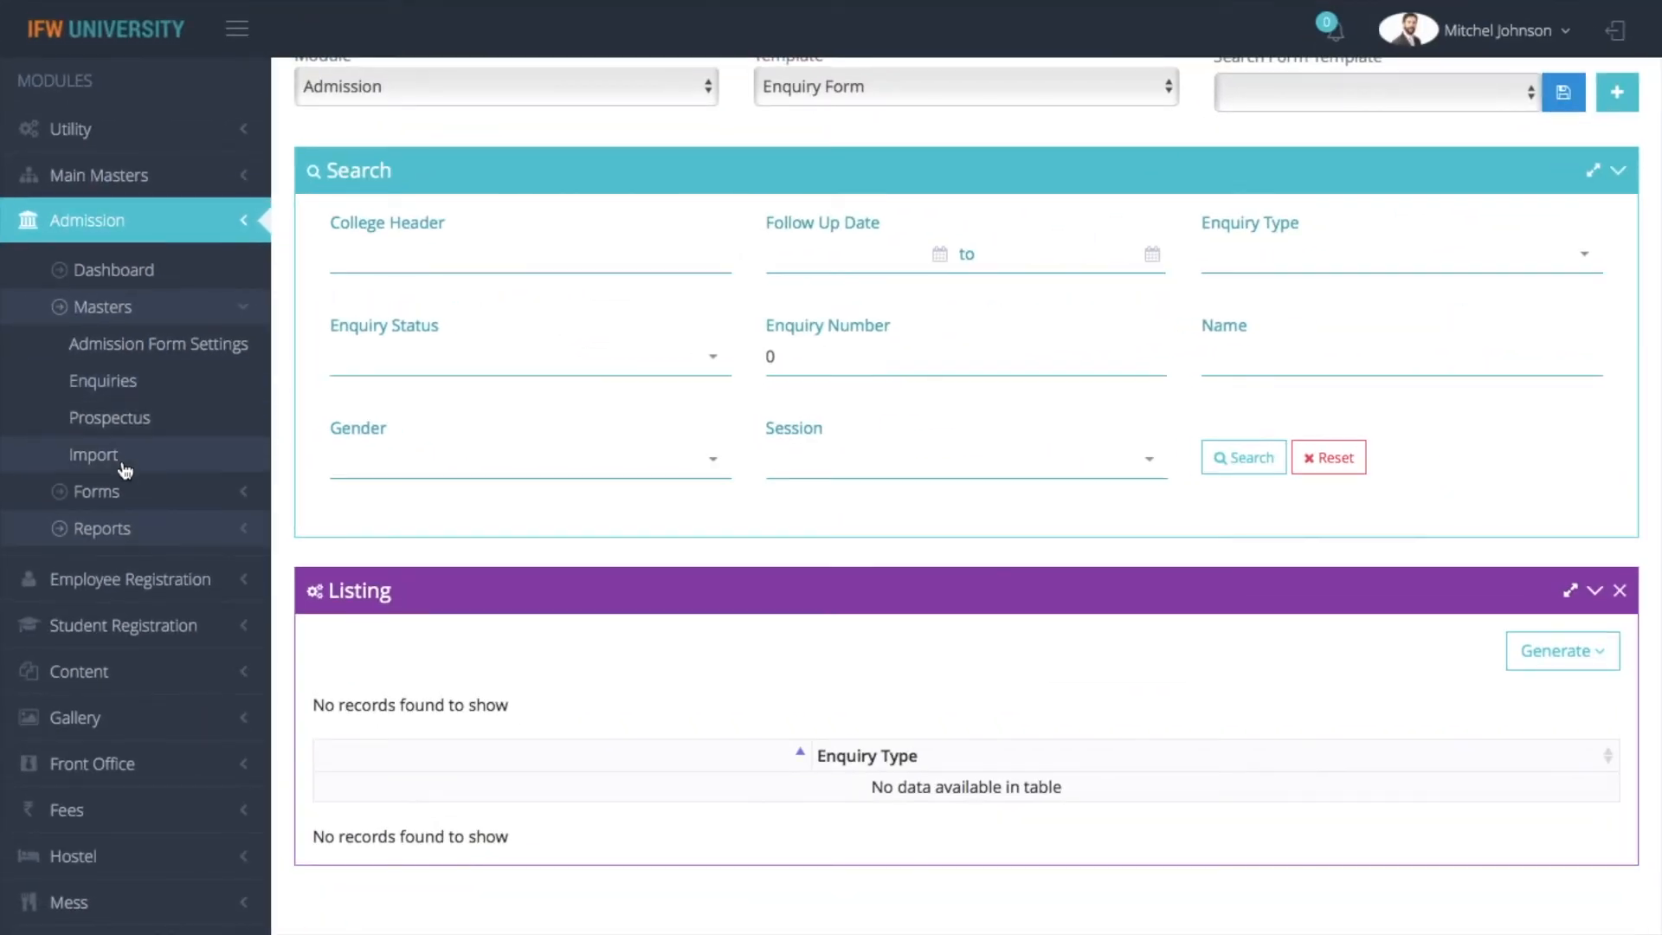
click(122, 492)
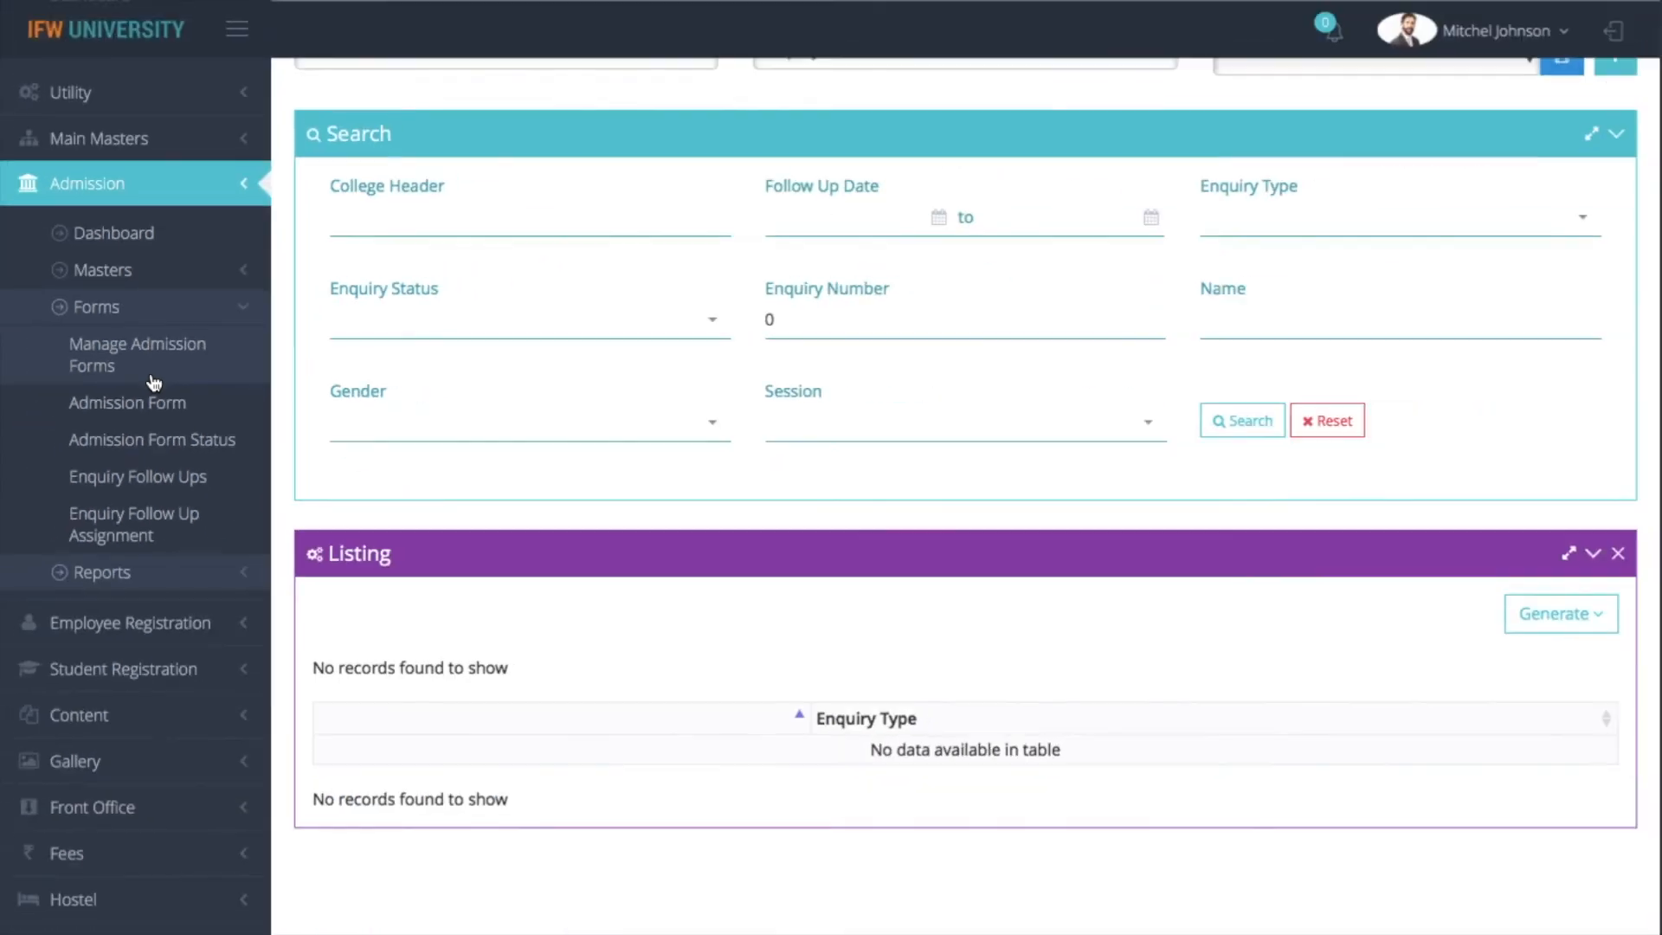
click(93, 285)
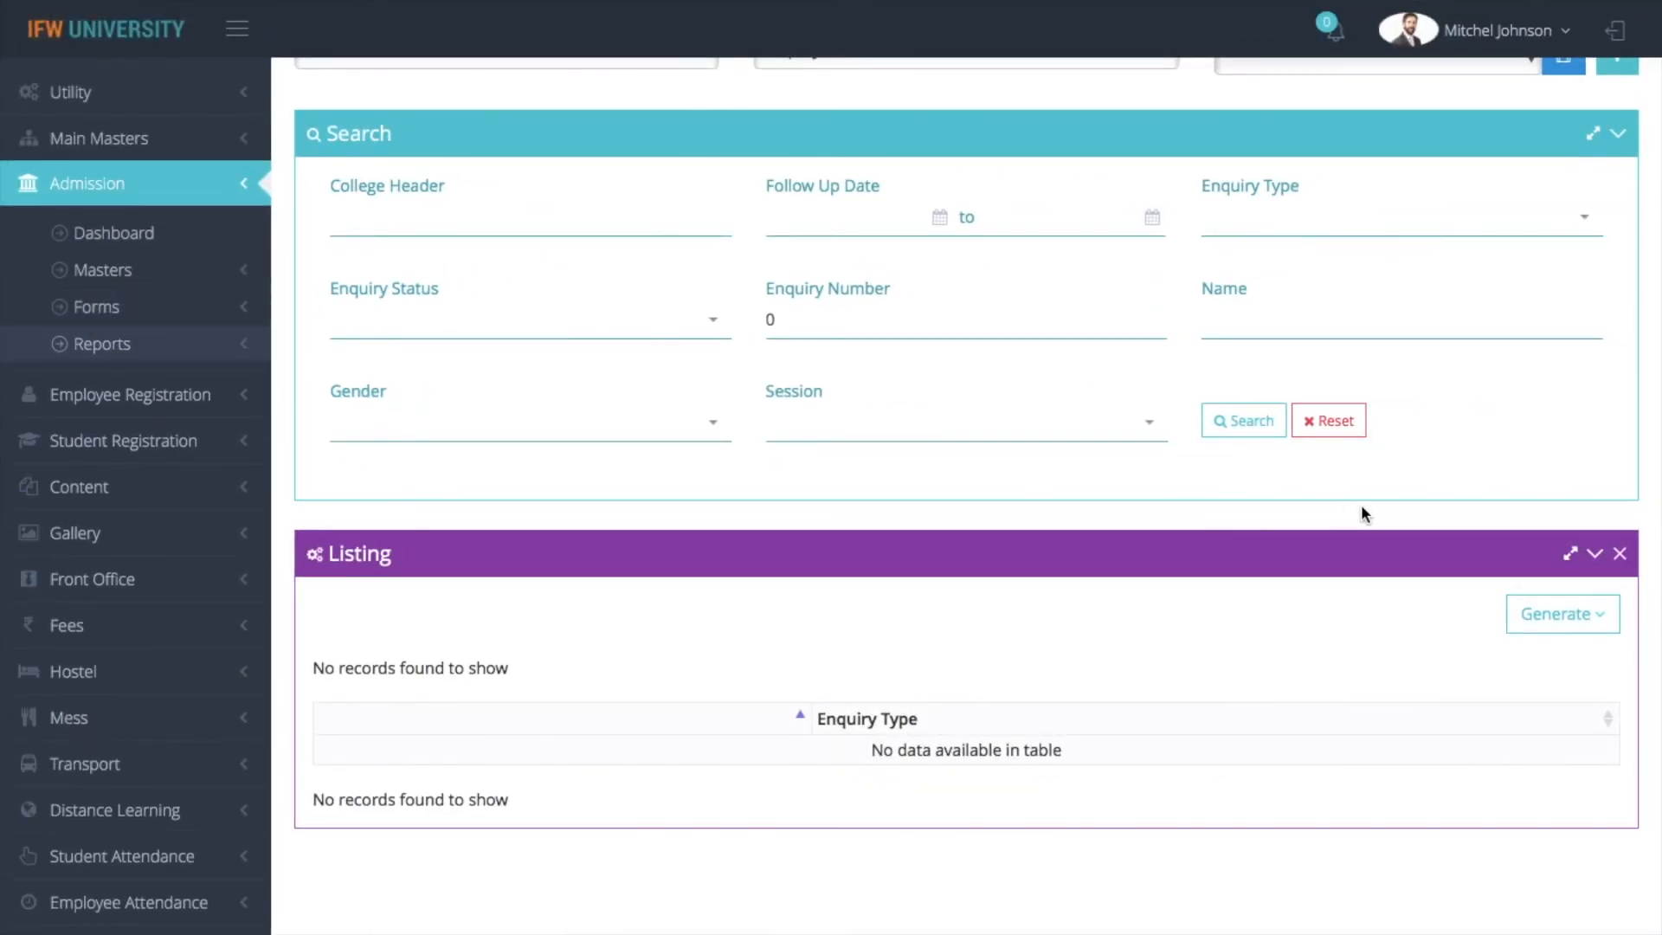
Switch the report template to Prospectus Receipt, generate its print version, and return to Custom Reports
scroll(1360, 503, up, 1)
scroll(1360, 504, up, 2)
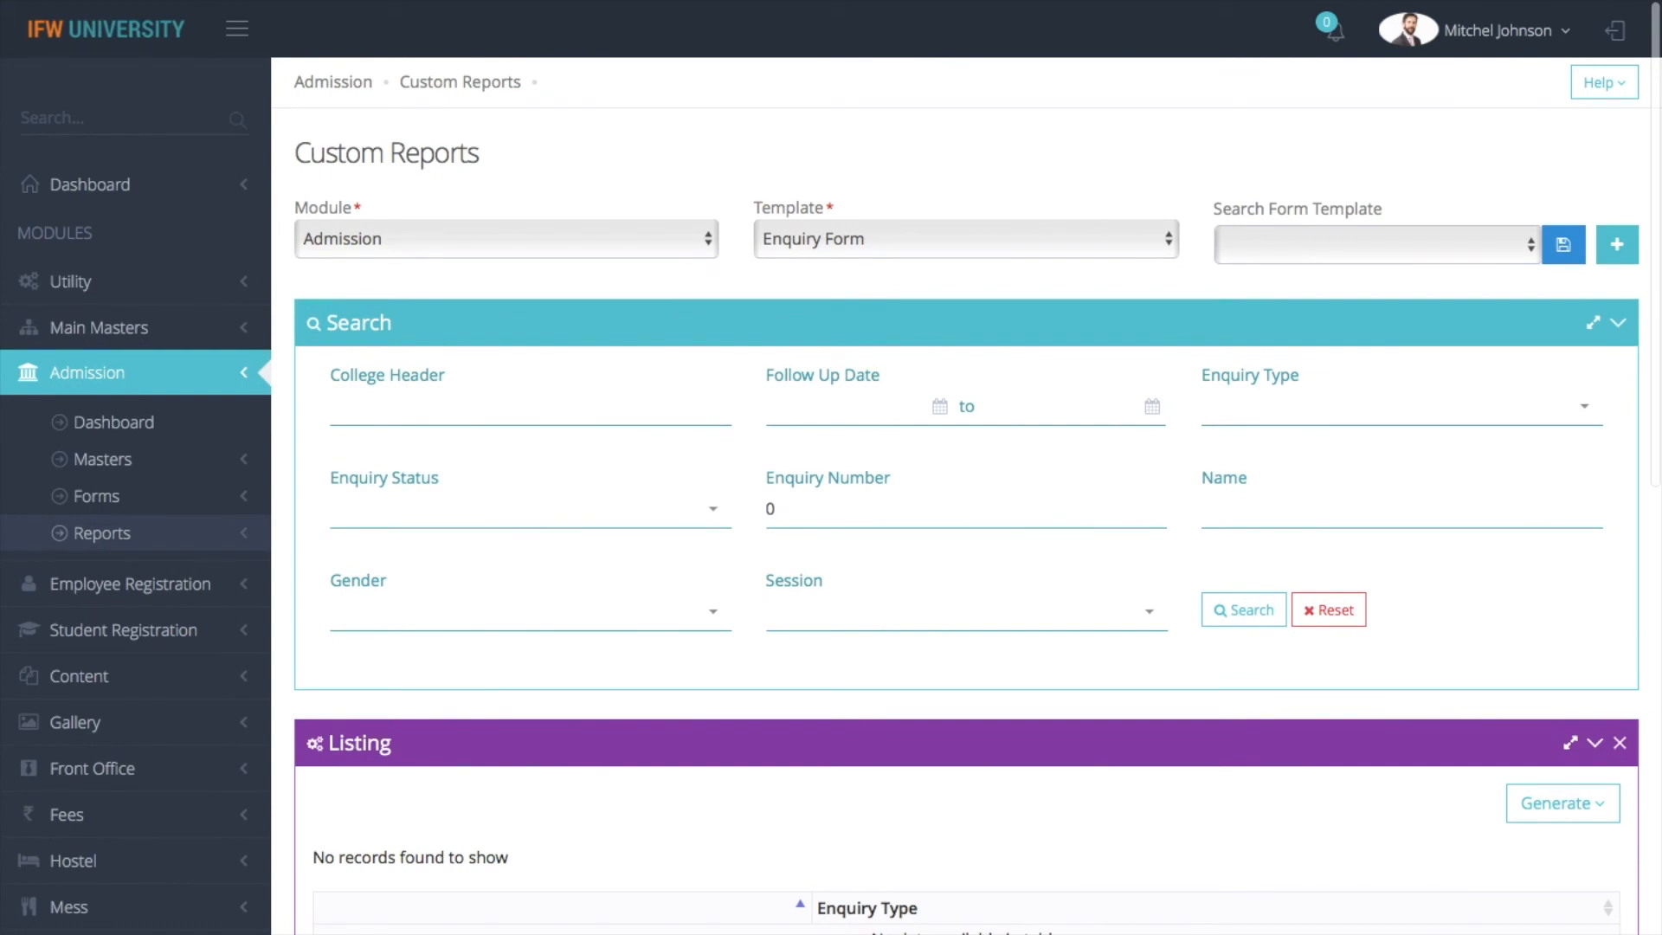
click(865, 246)
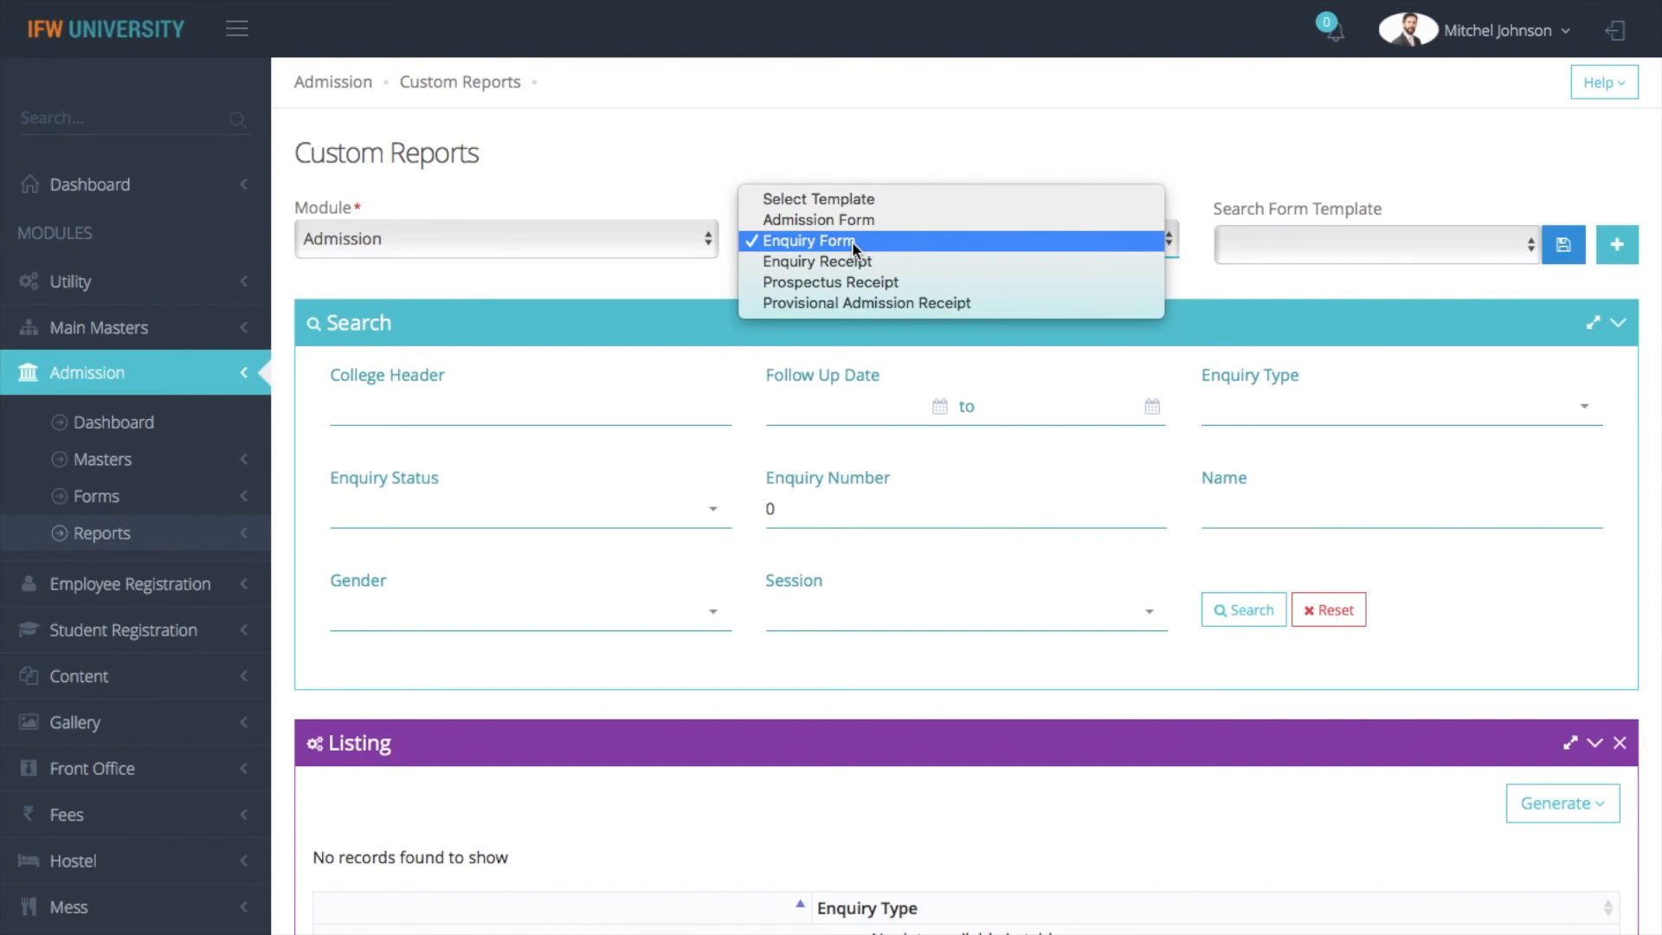
click(635, 160)
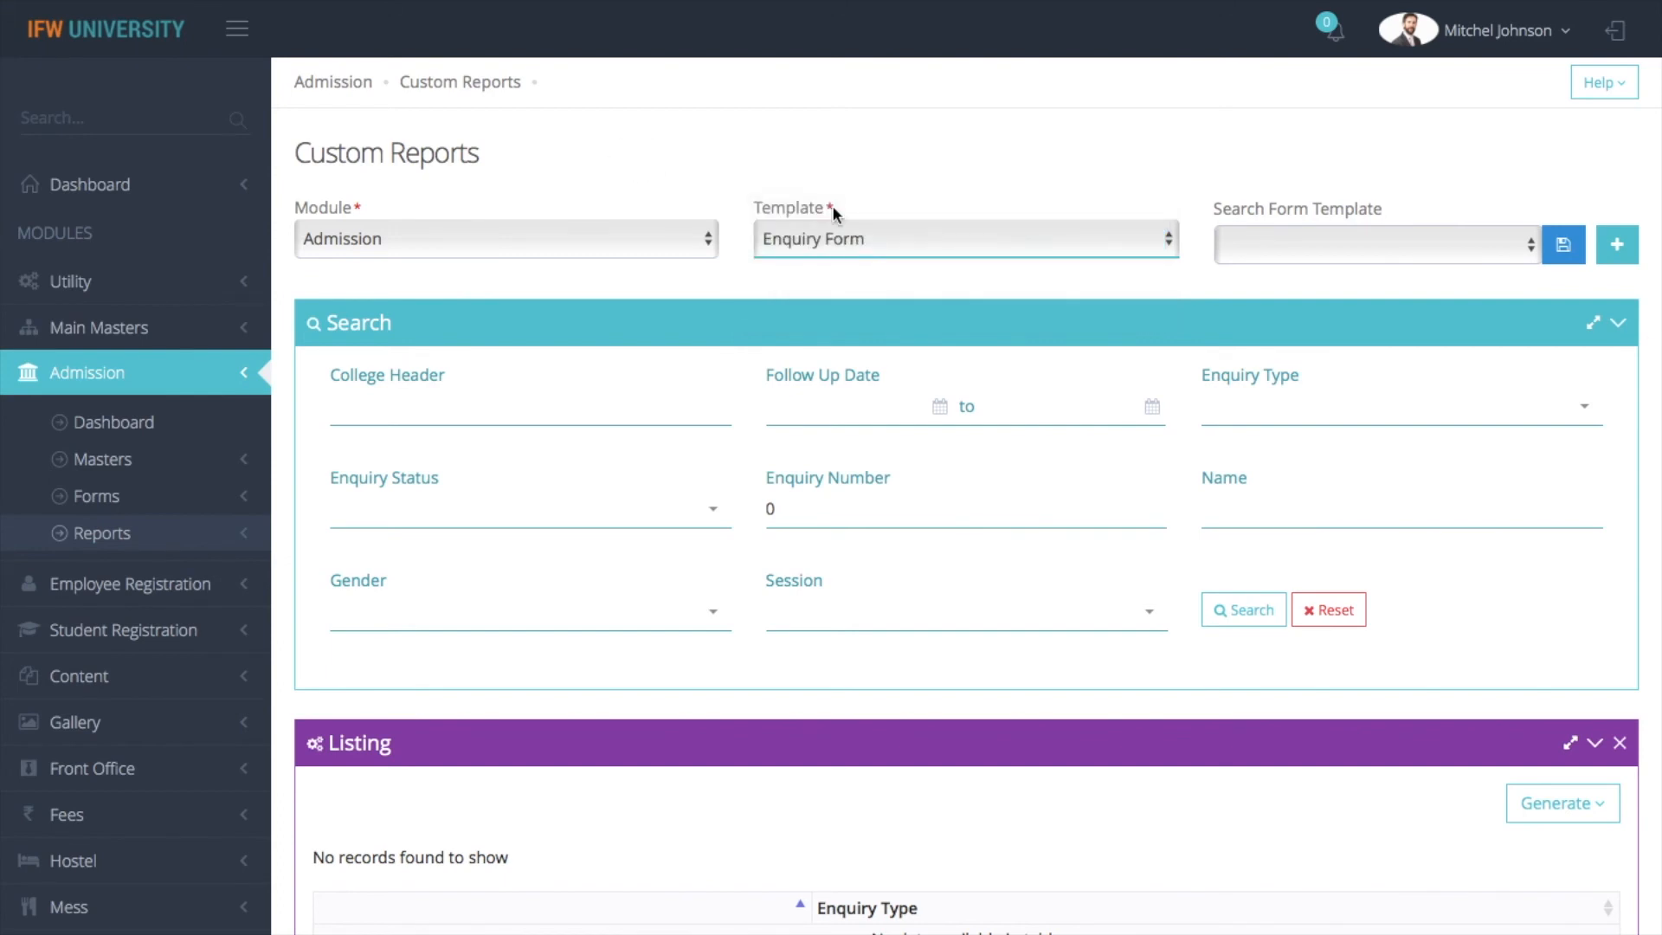
click(912, 240)
click(913, 277)
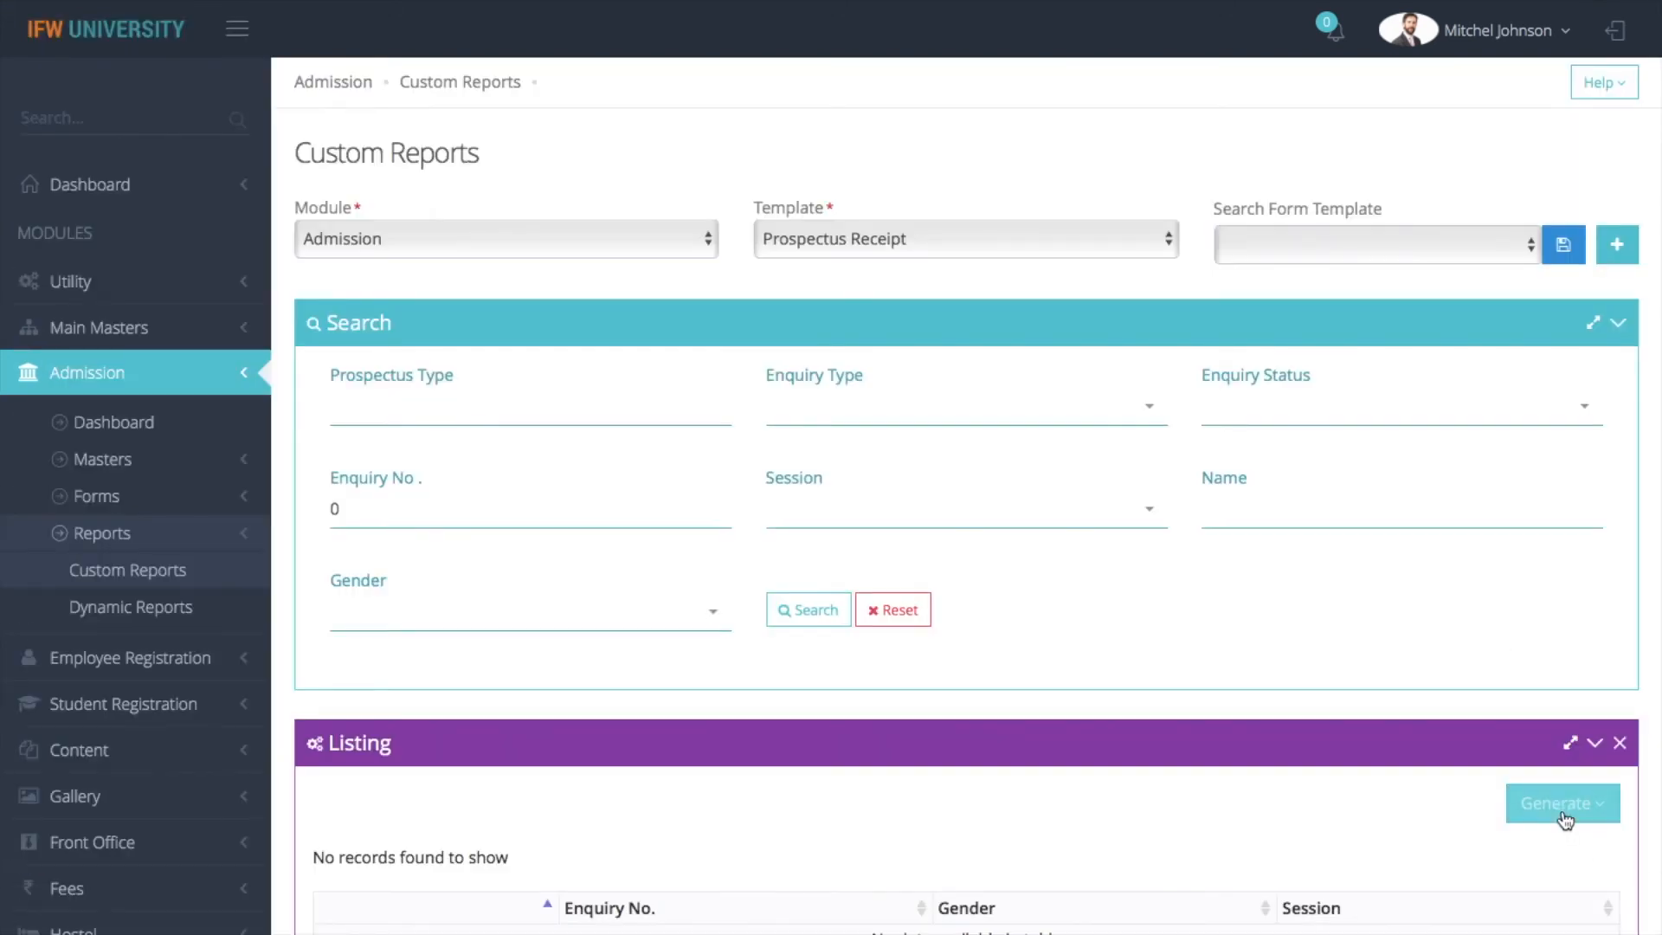
click(1565, 820)
click(1451, 861)
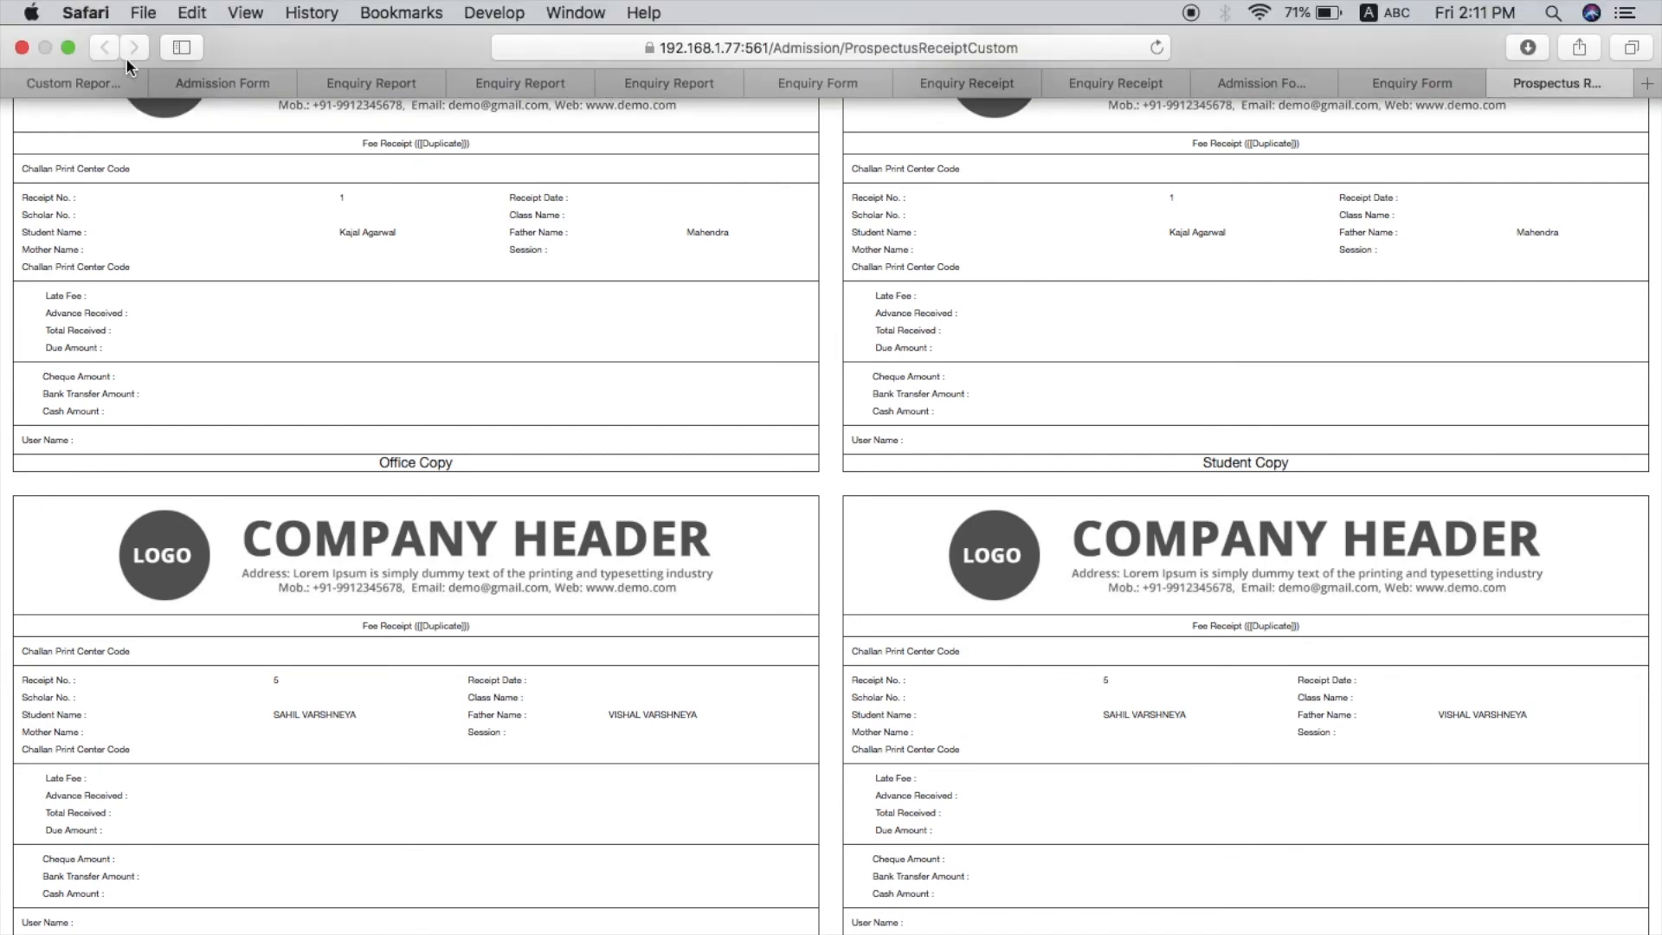
click(96, 83)
Choose the Provisional Admission Receipt template, generate its print version, and return to Custom Reports
click(851, 240)
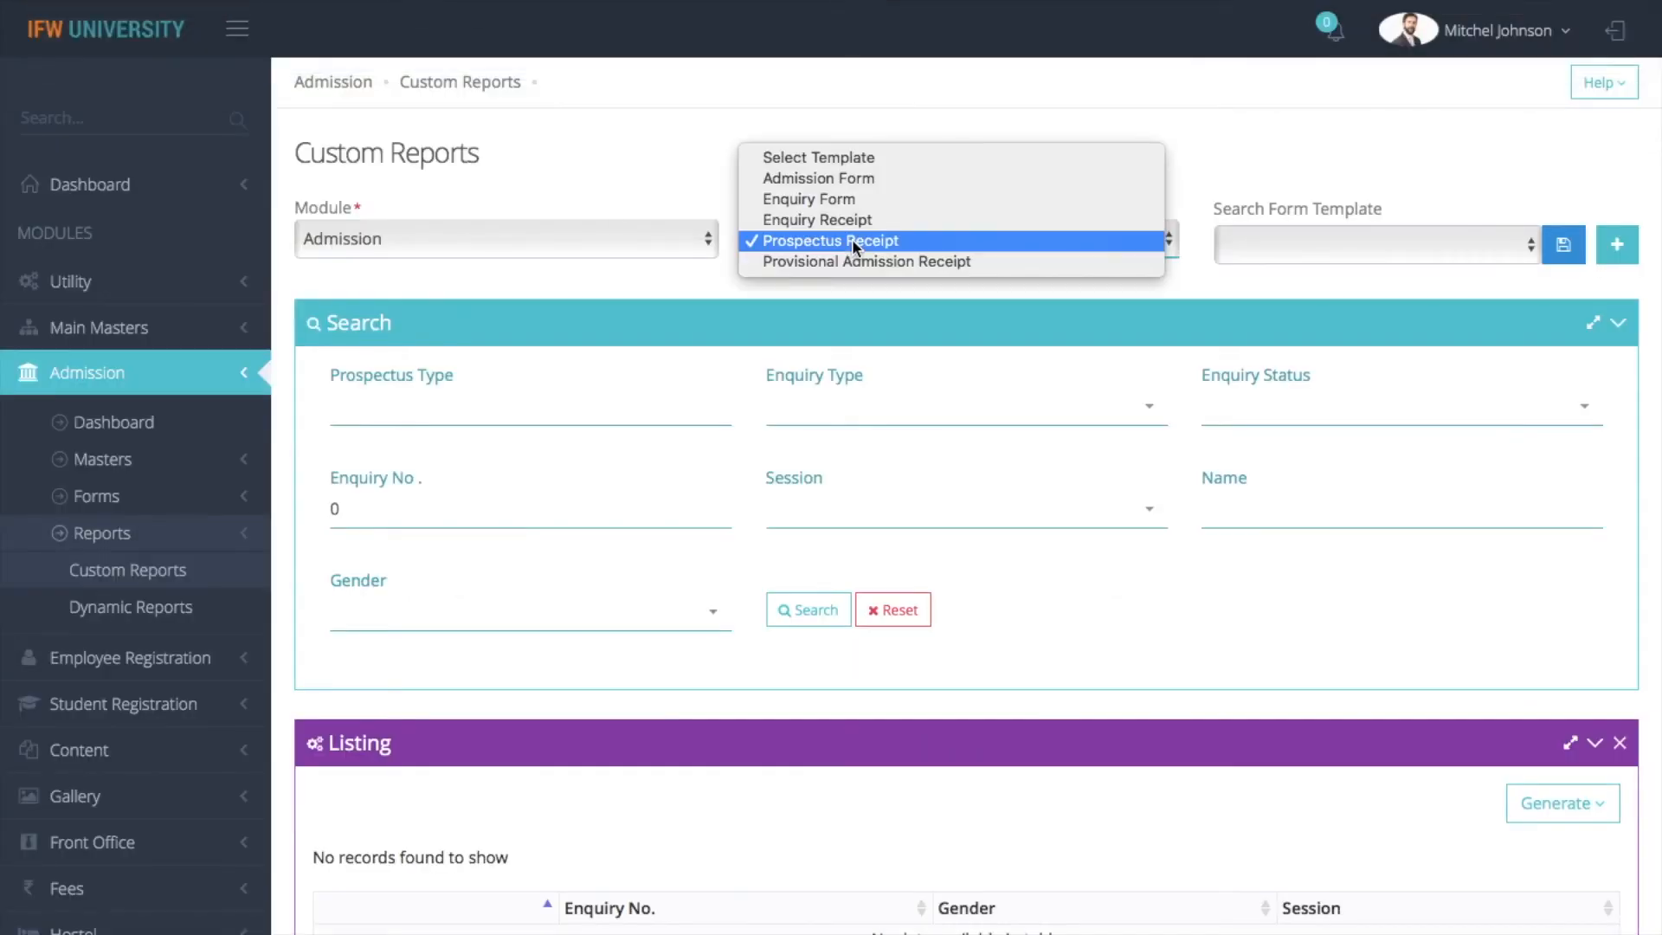
click(860, 269)
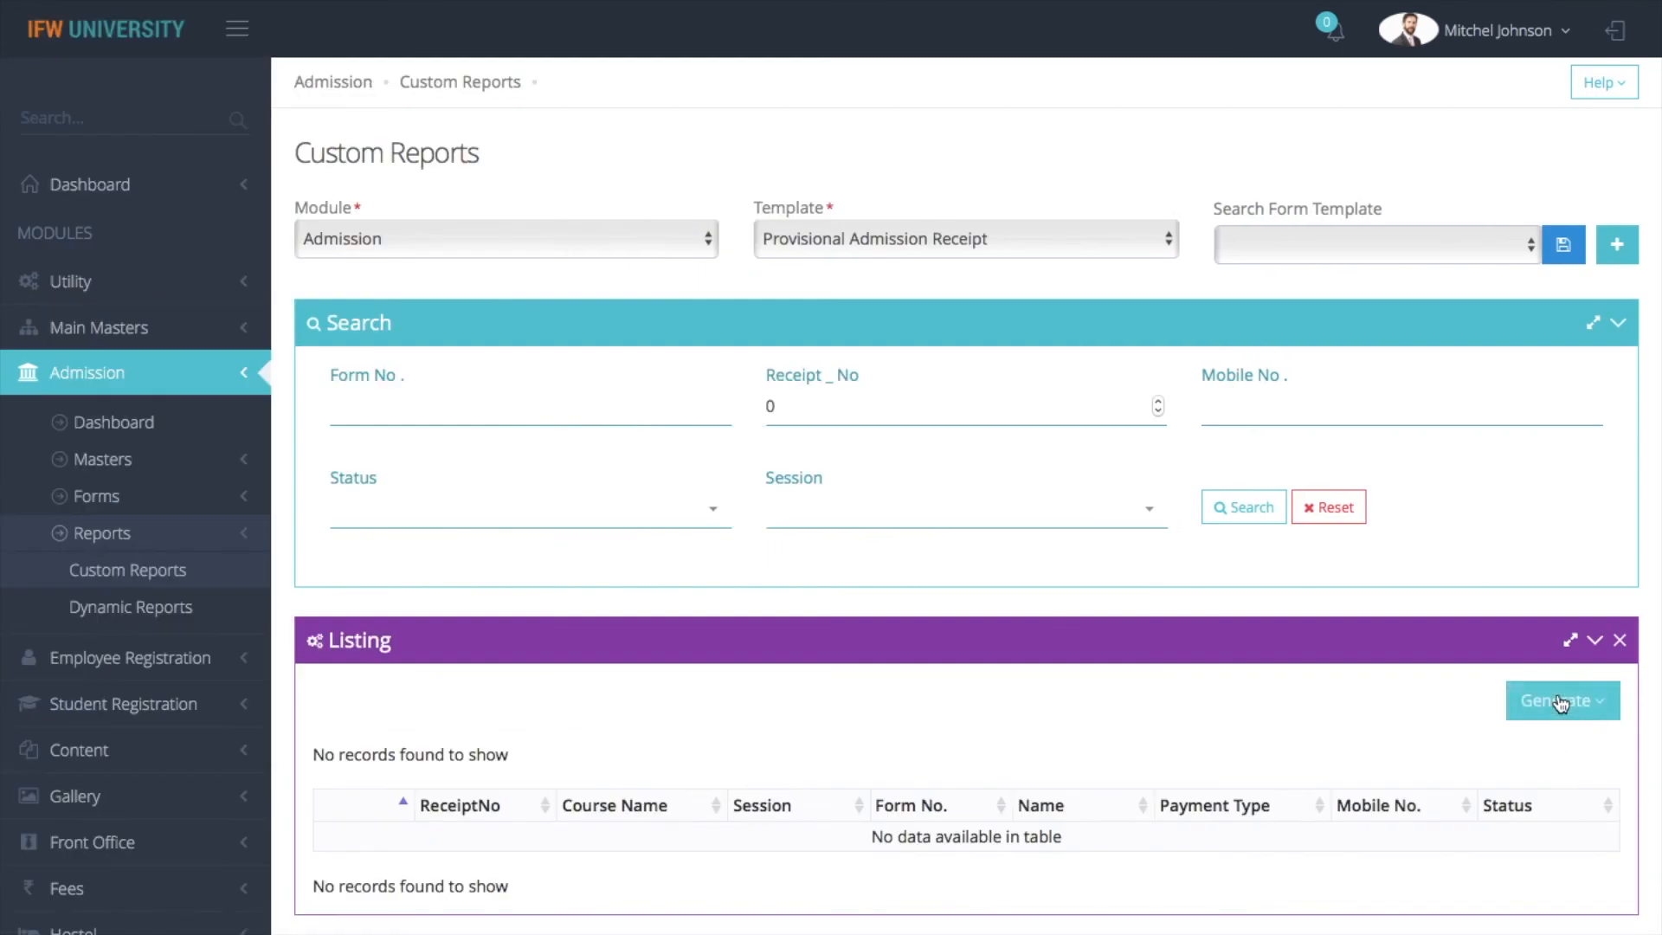
click(1560, 703)
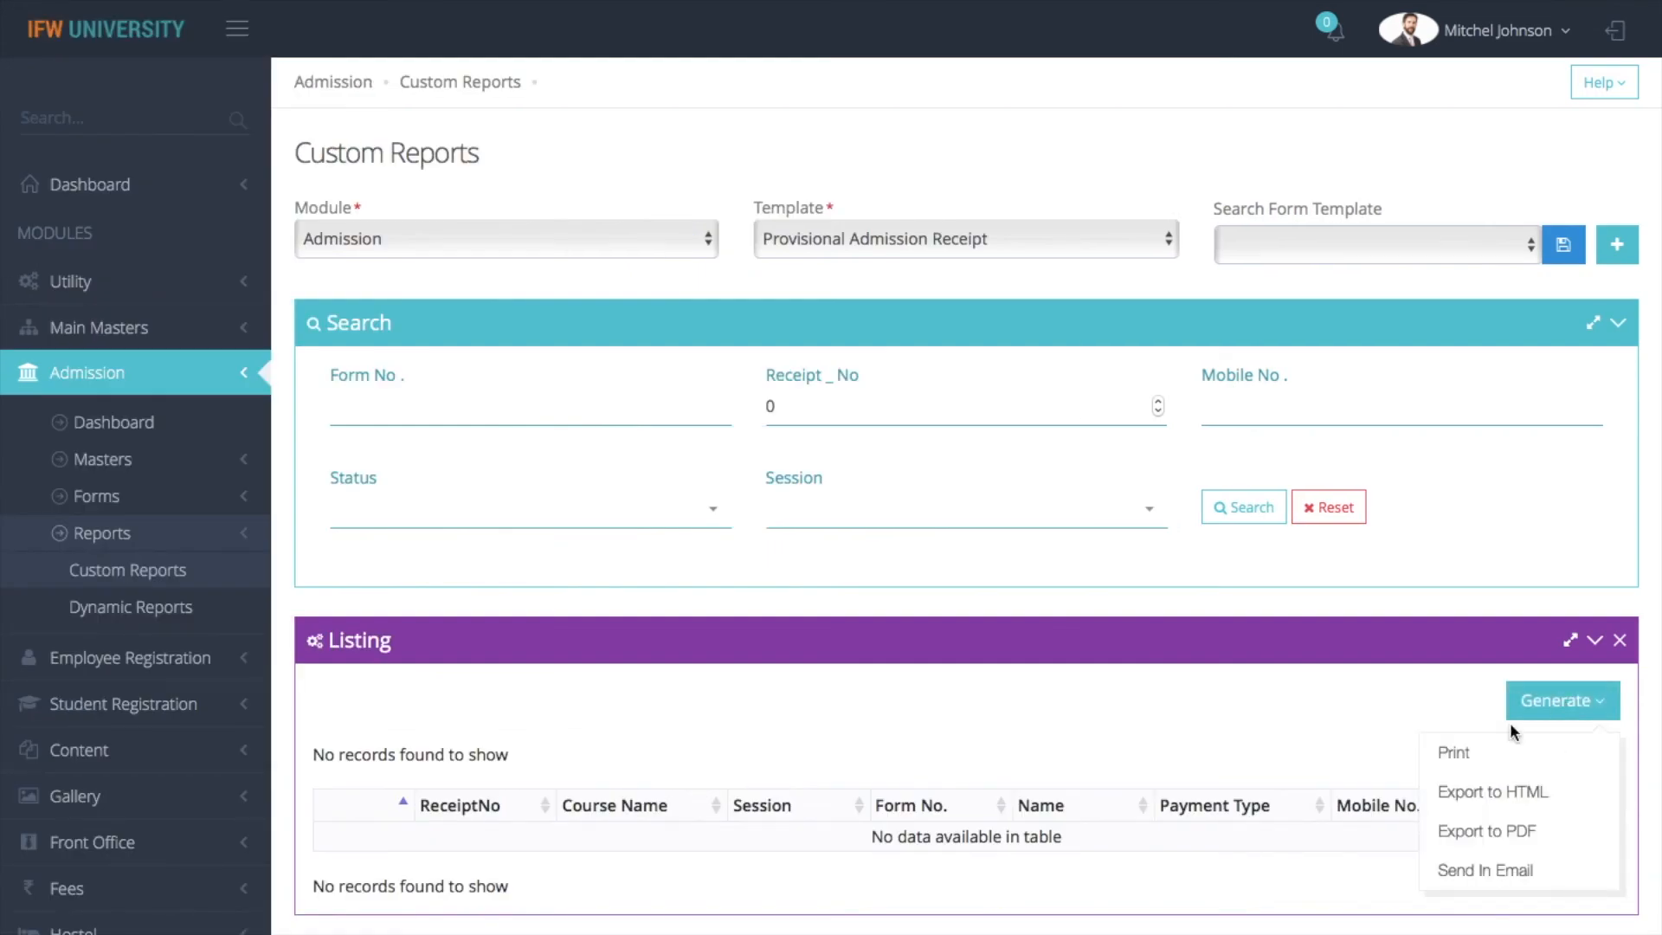
click(1459, 755)
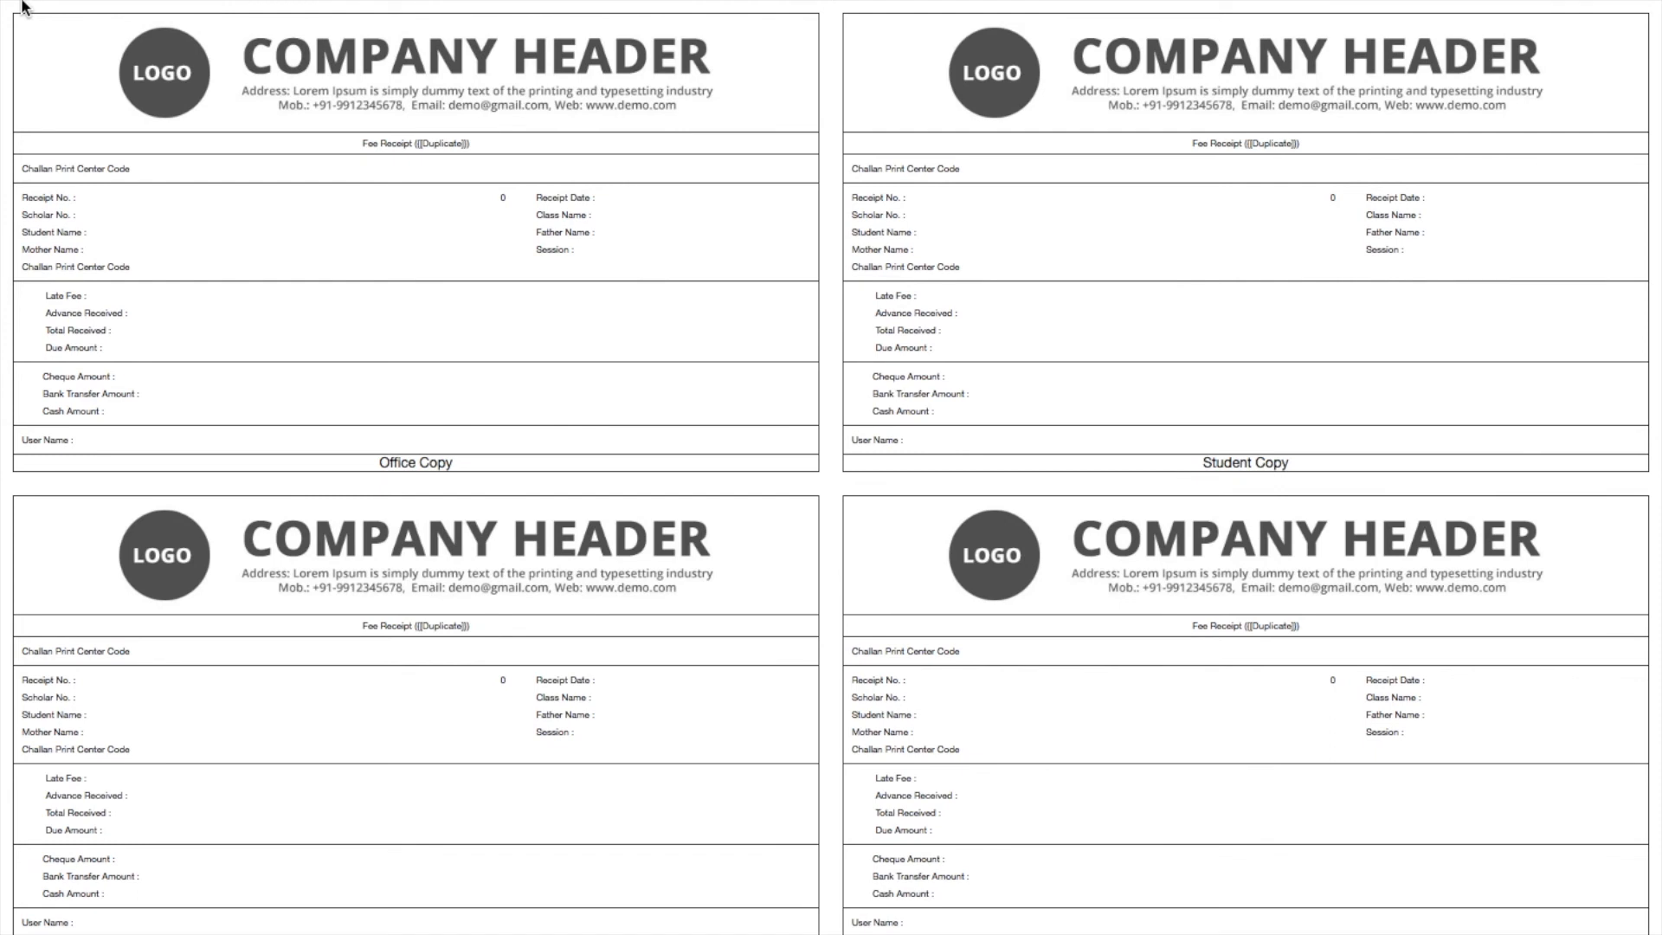
mouse_move(19, 2)
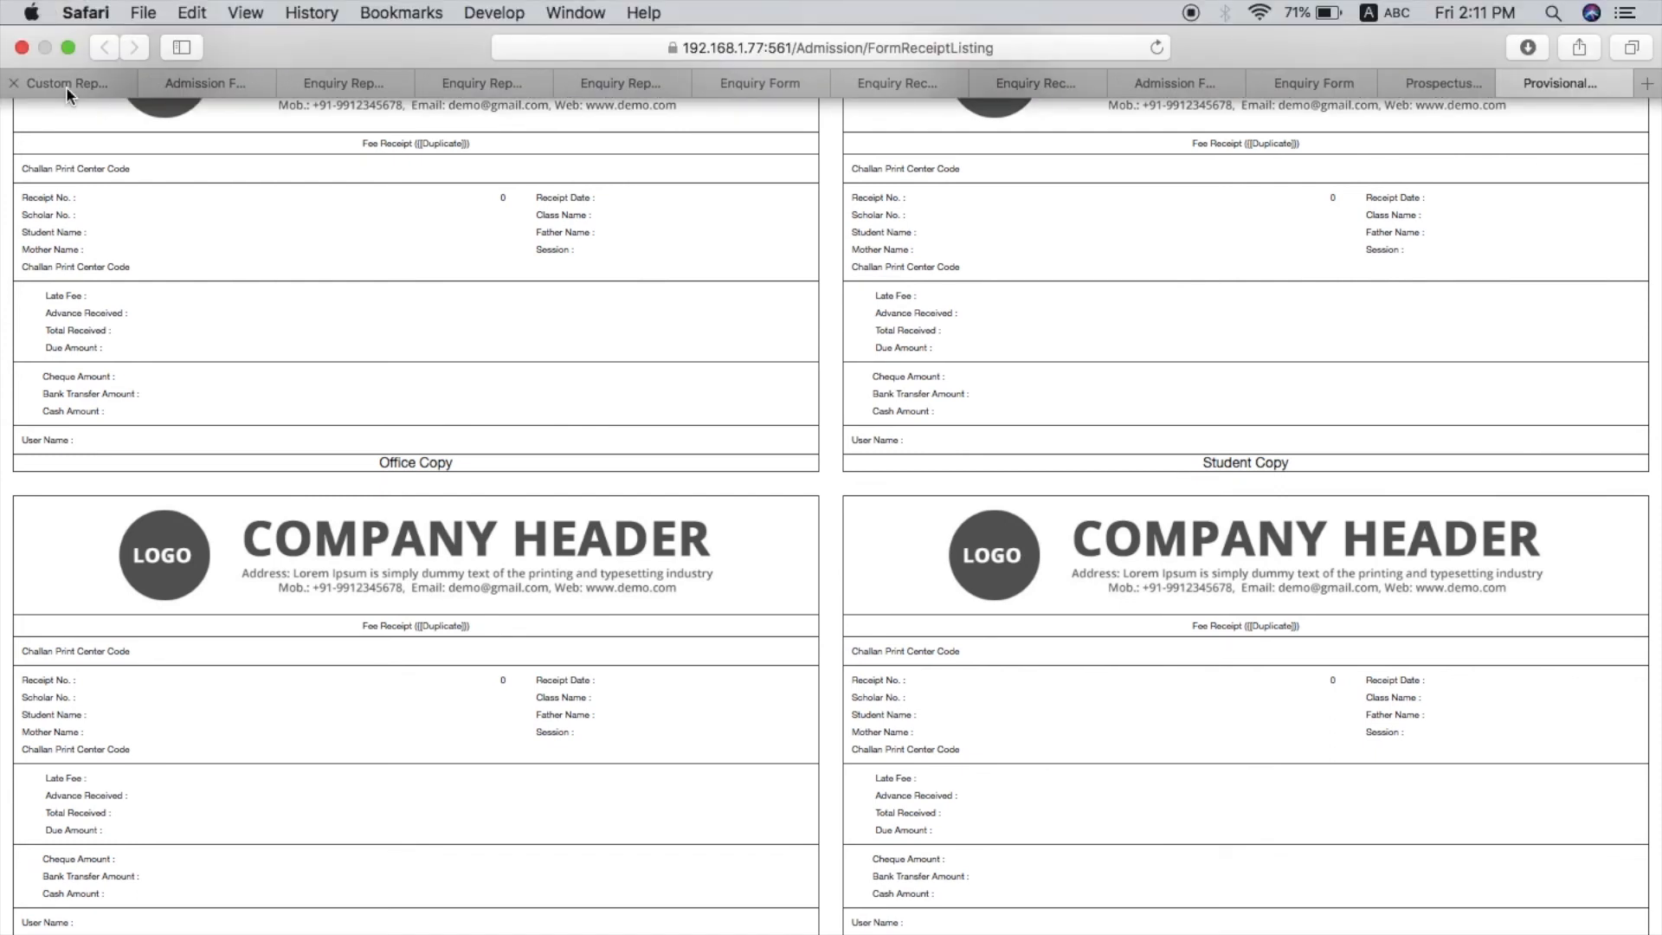
click(65, 86)
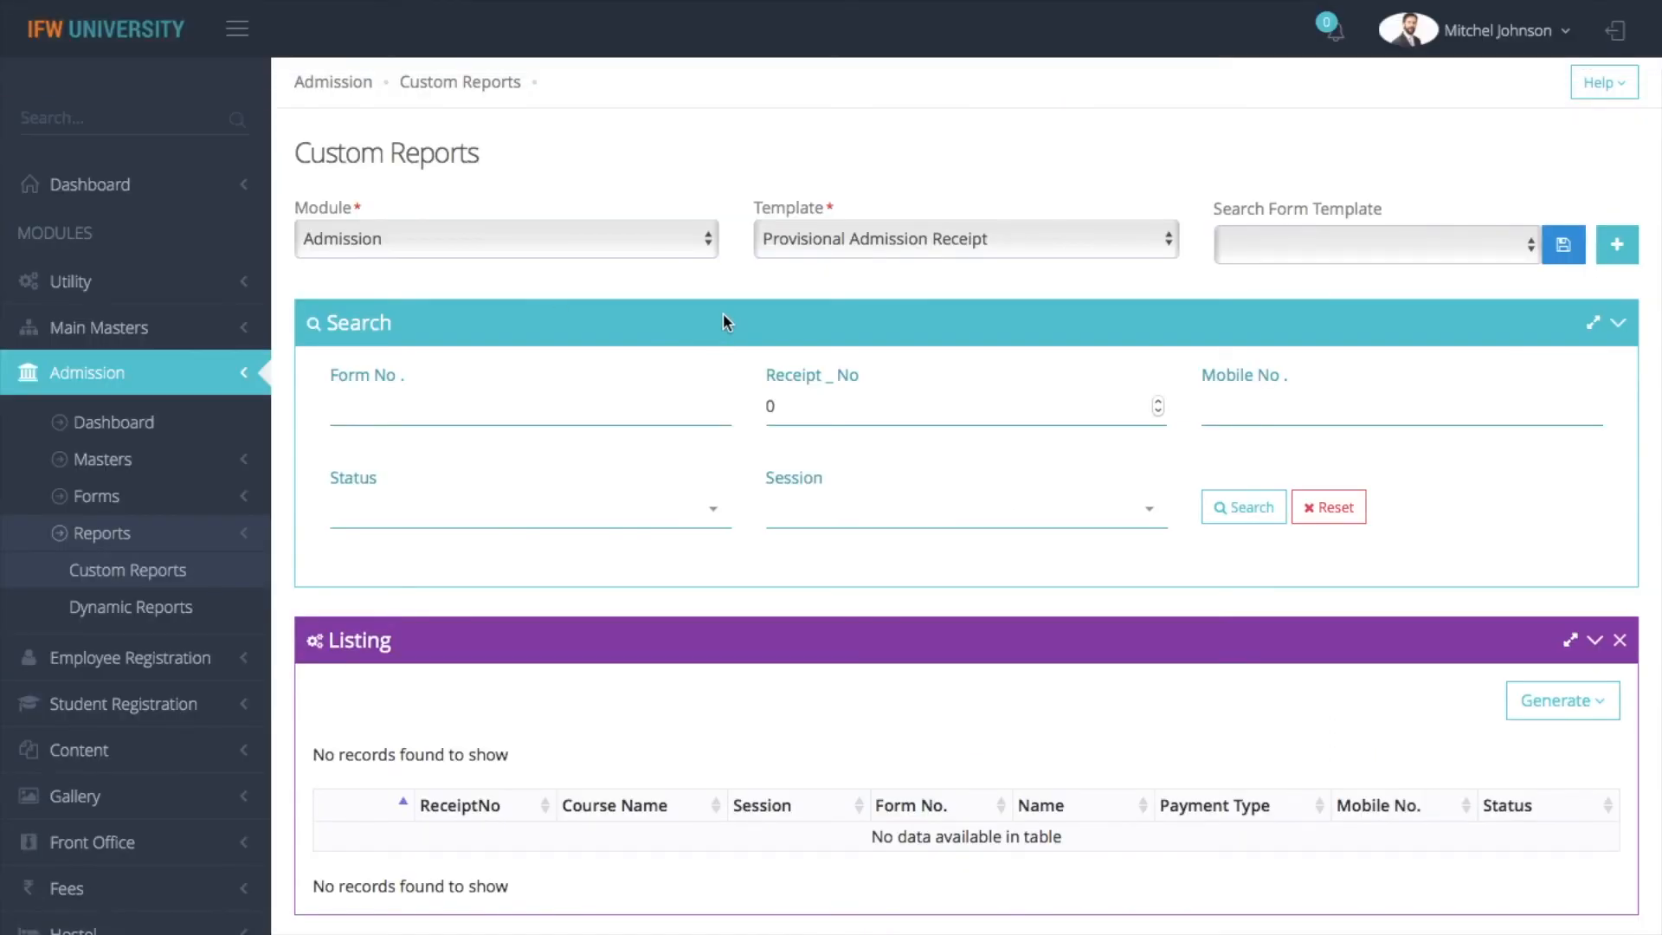
Open the Admission module's Dynamic Reports page and choose the Enquiry Receipt View Model report
click(1018, 243)
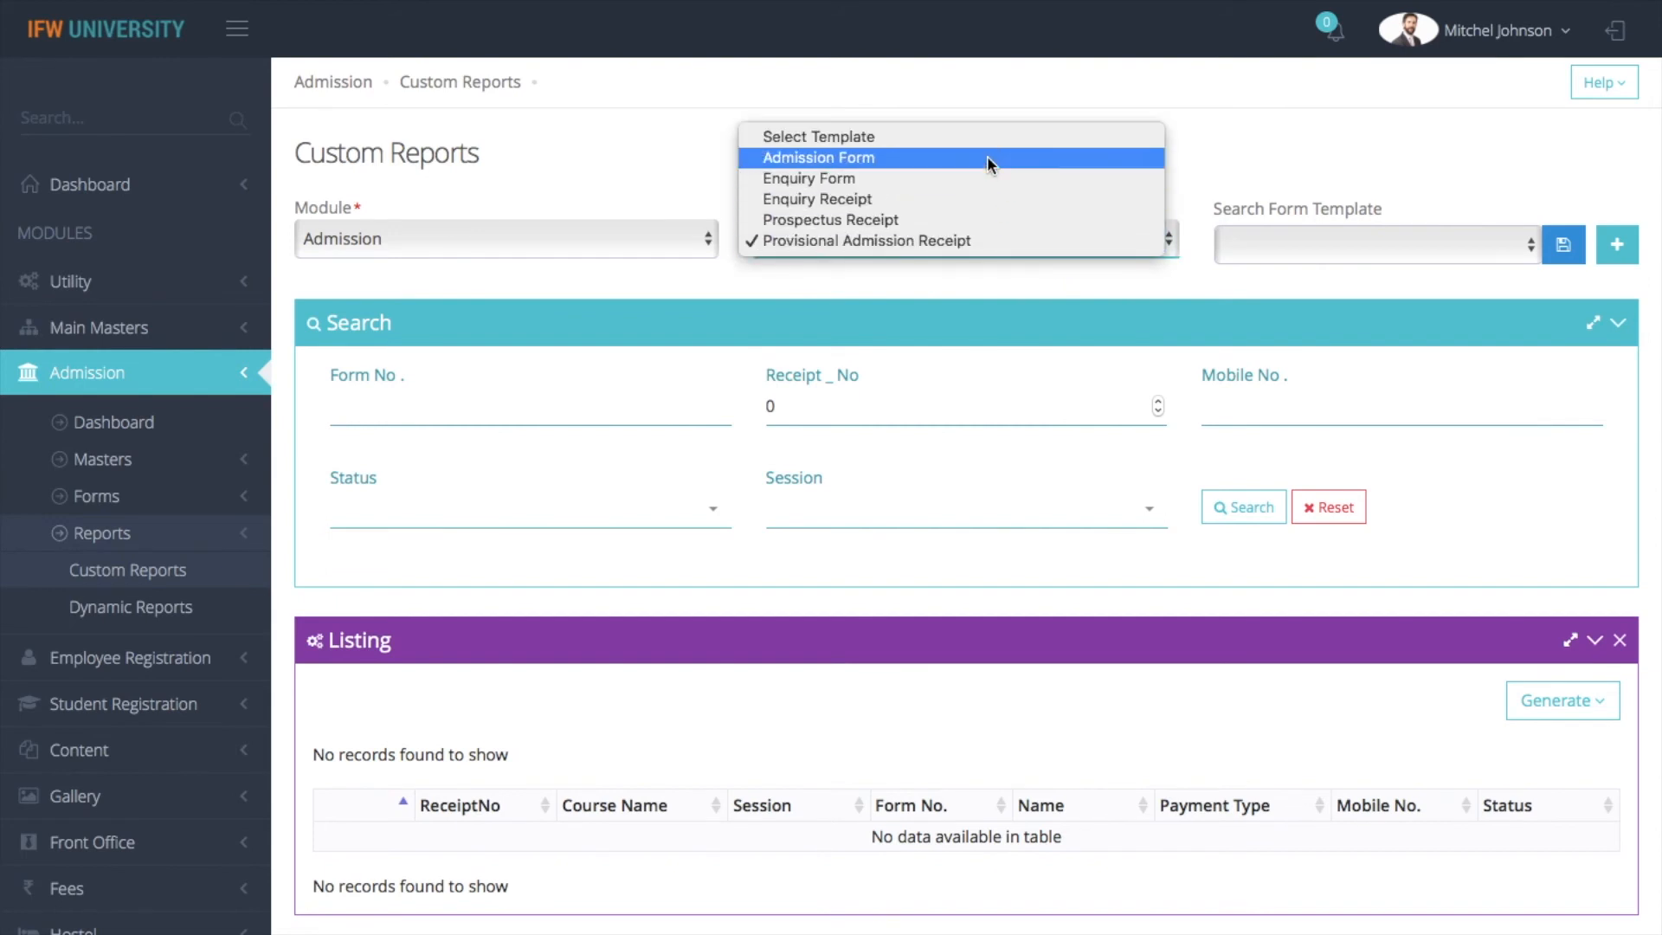
click(993, 304)
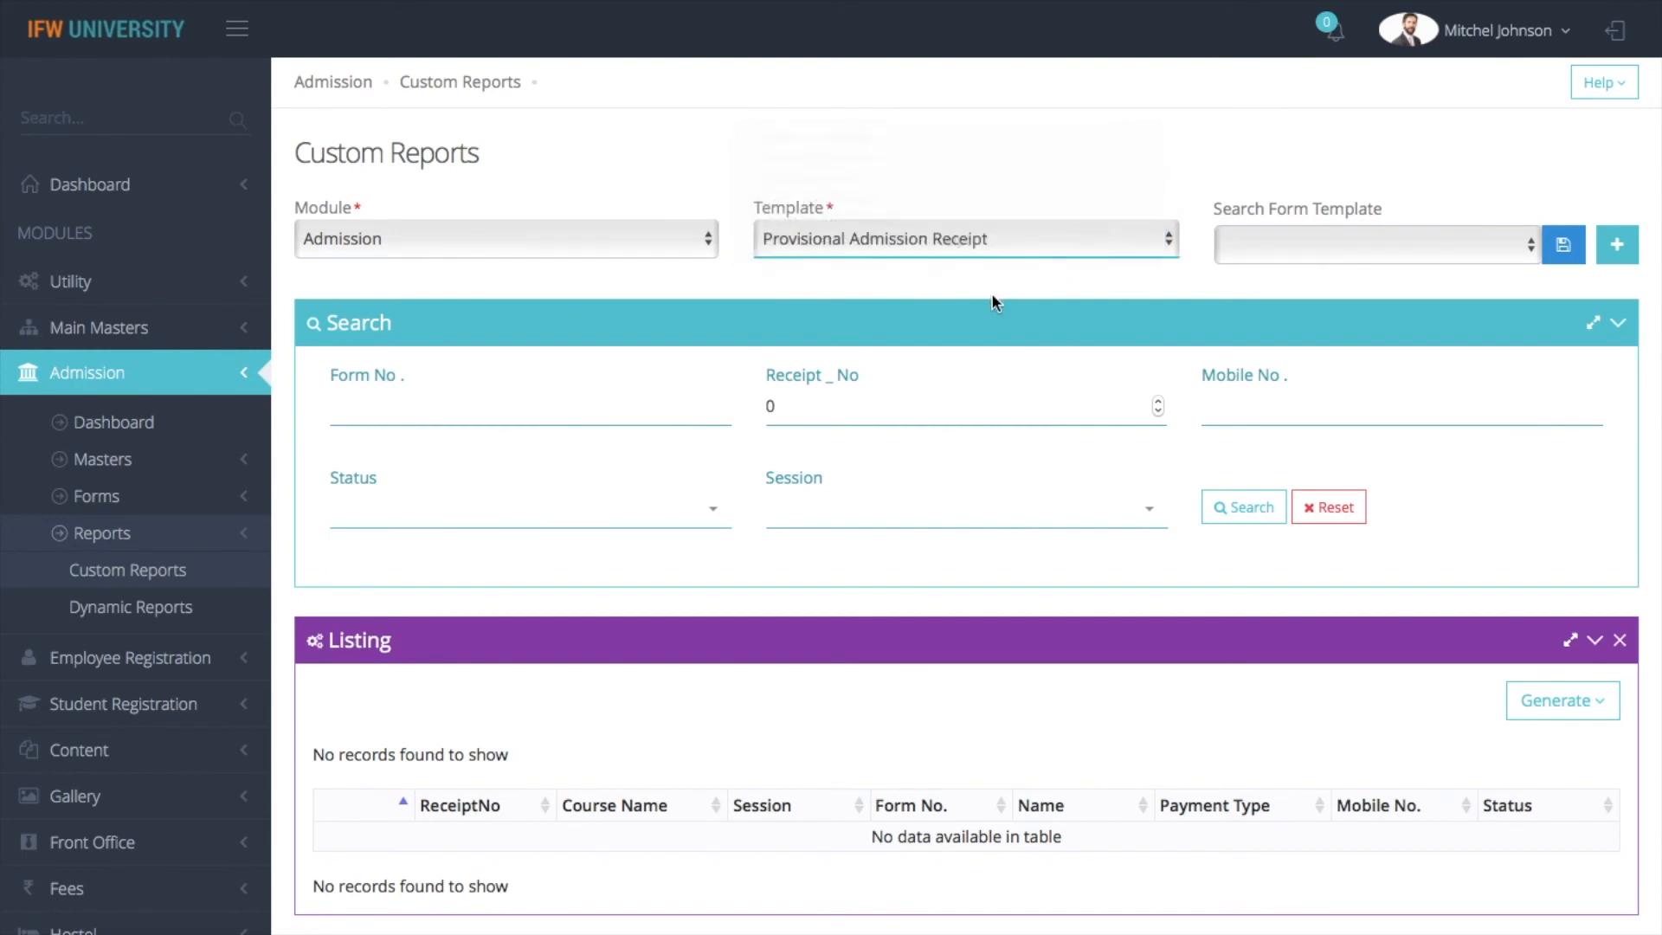
click(167, 610)
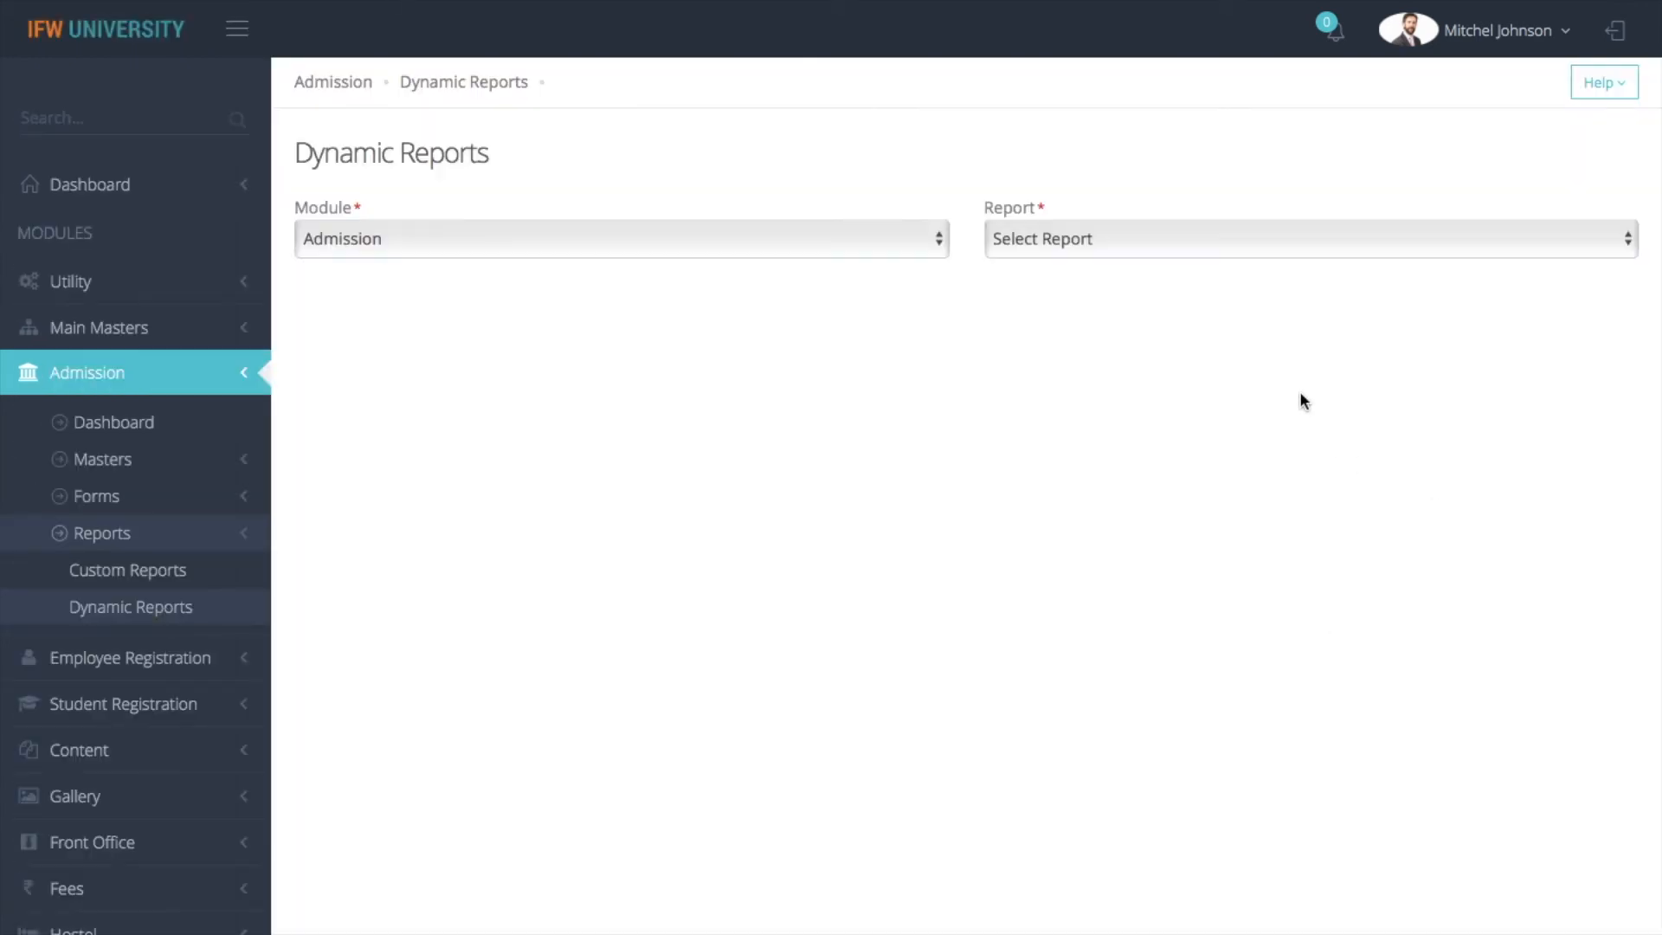
click(1193, 233)
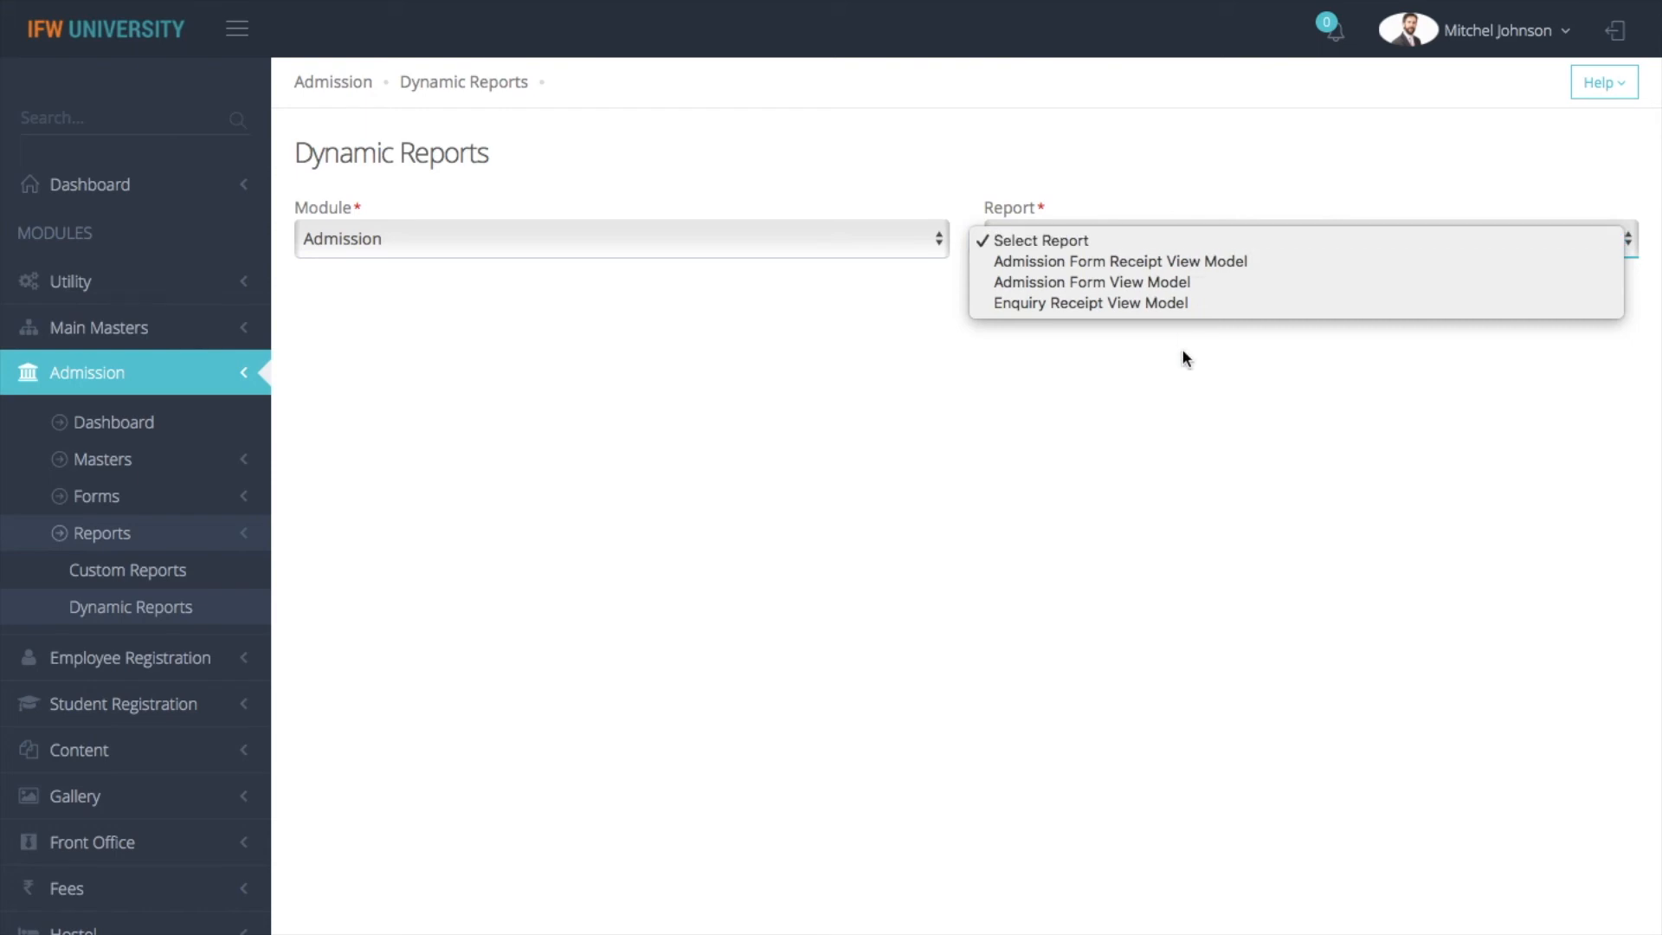
click(1180, 303)
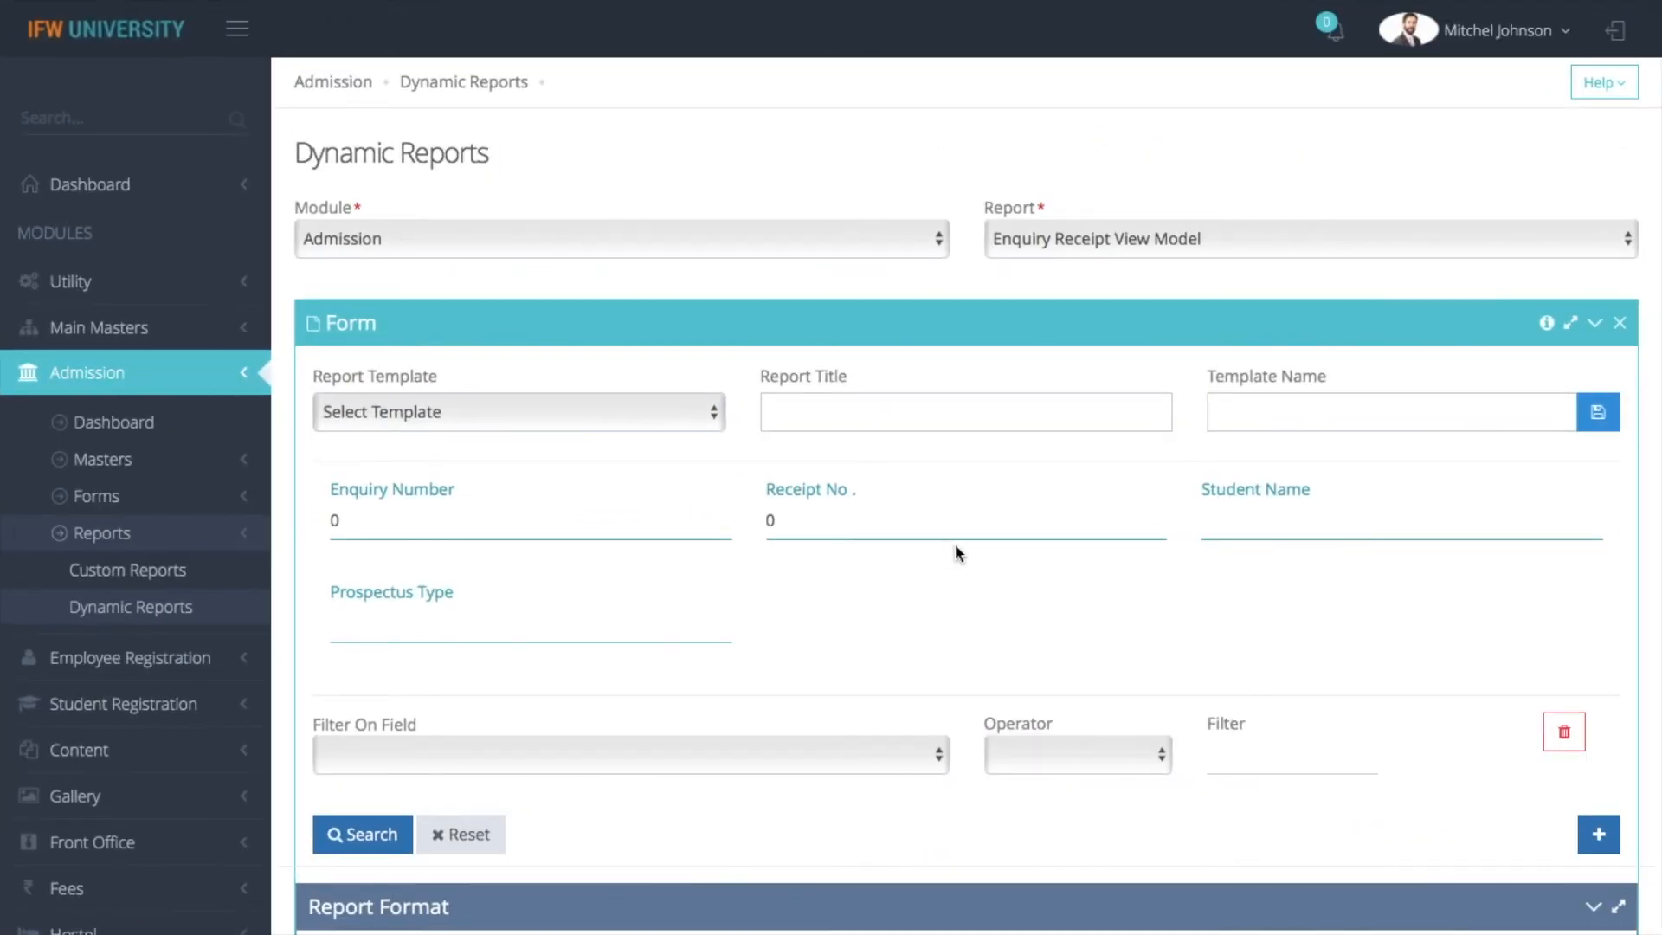
Assign Enquiry Number, Receipt Date, Receipt No., Amount, Payment Type, Student Name, Prospectus No and Prospectus Type as the report columns
scroll(954, 544, down, 7)
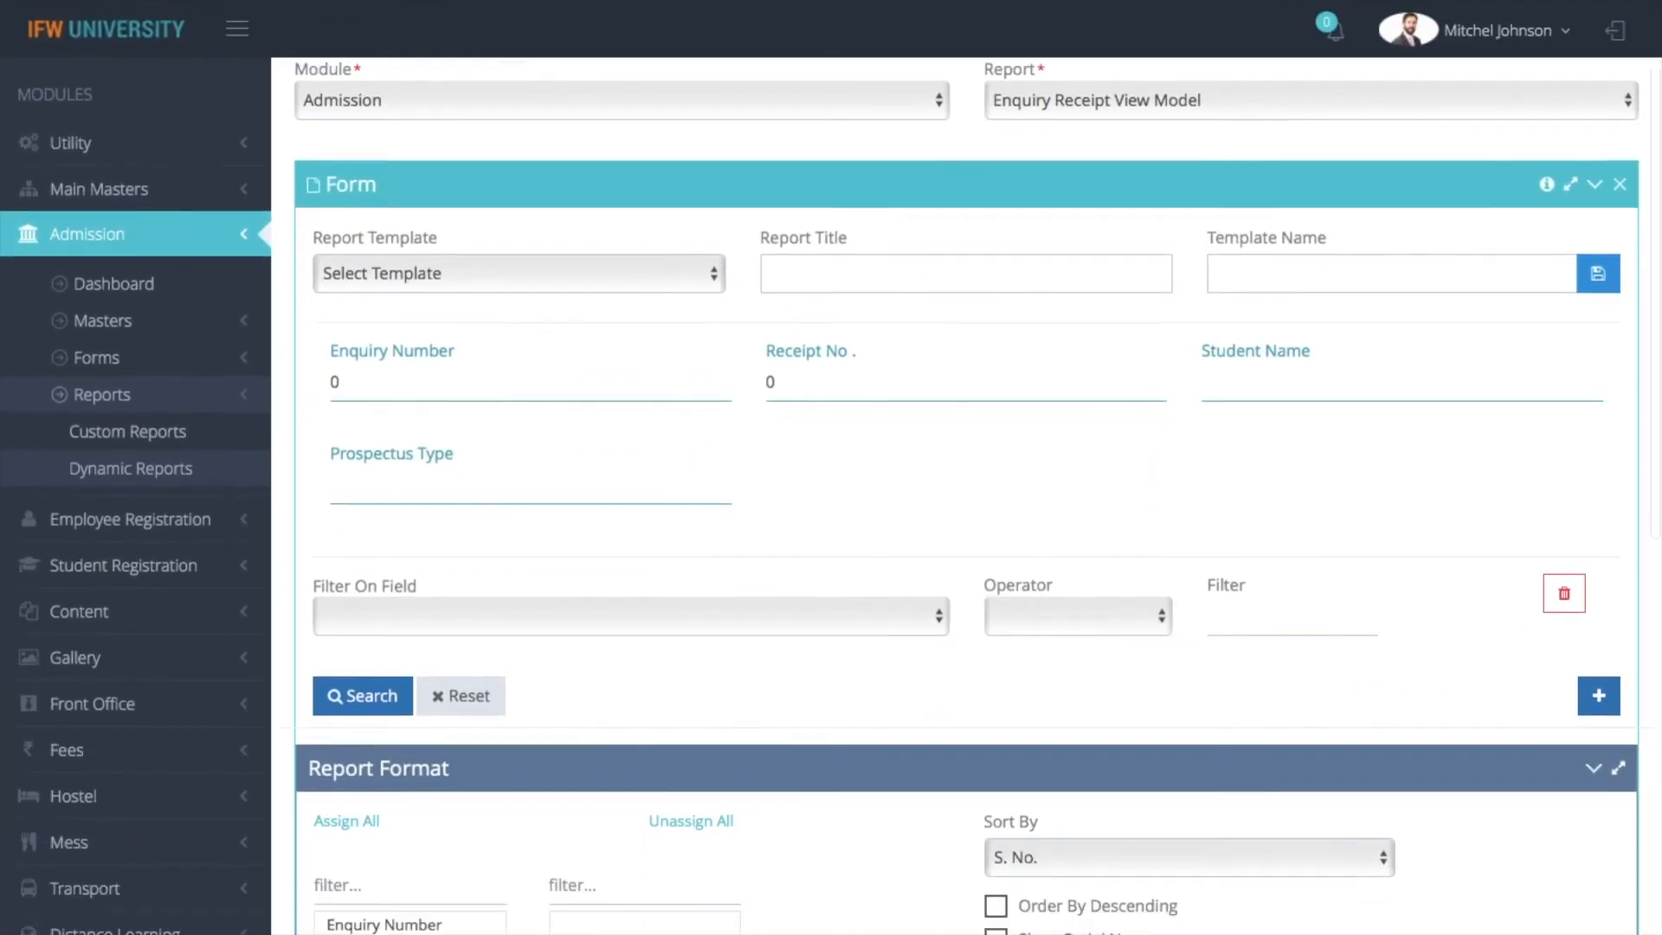
scroll(823, 419, down, 3)
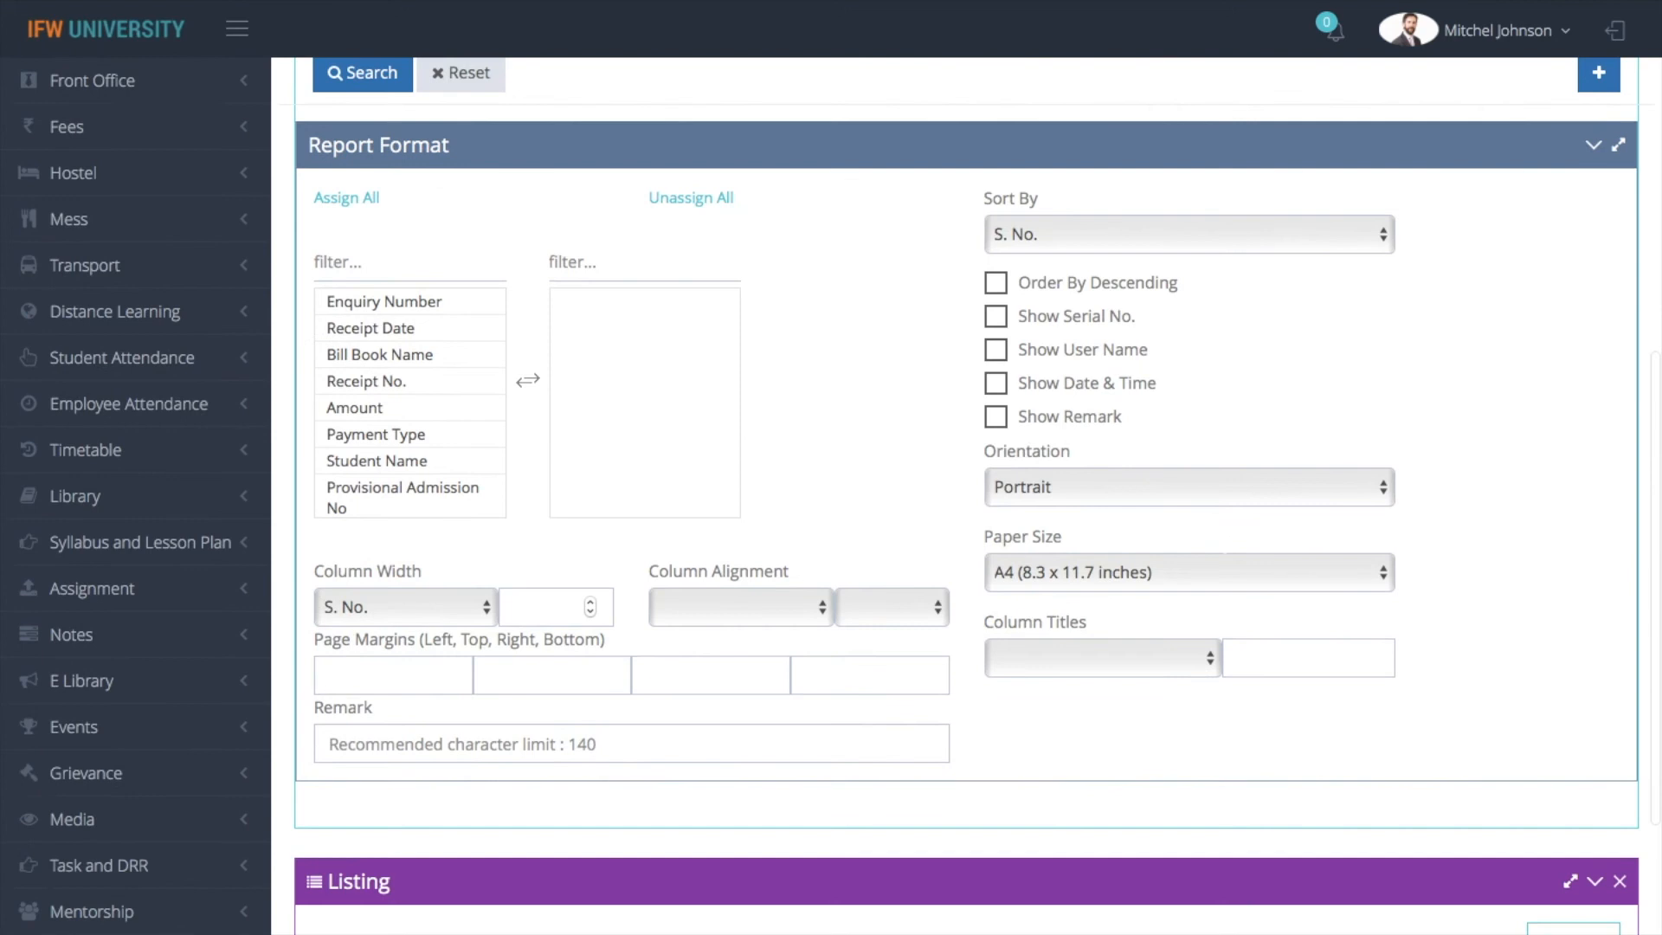
click(430, 230)
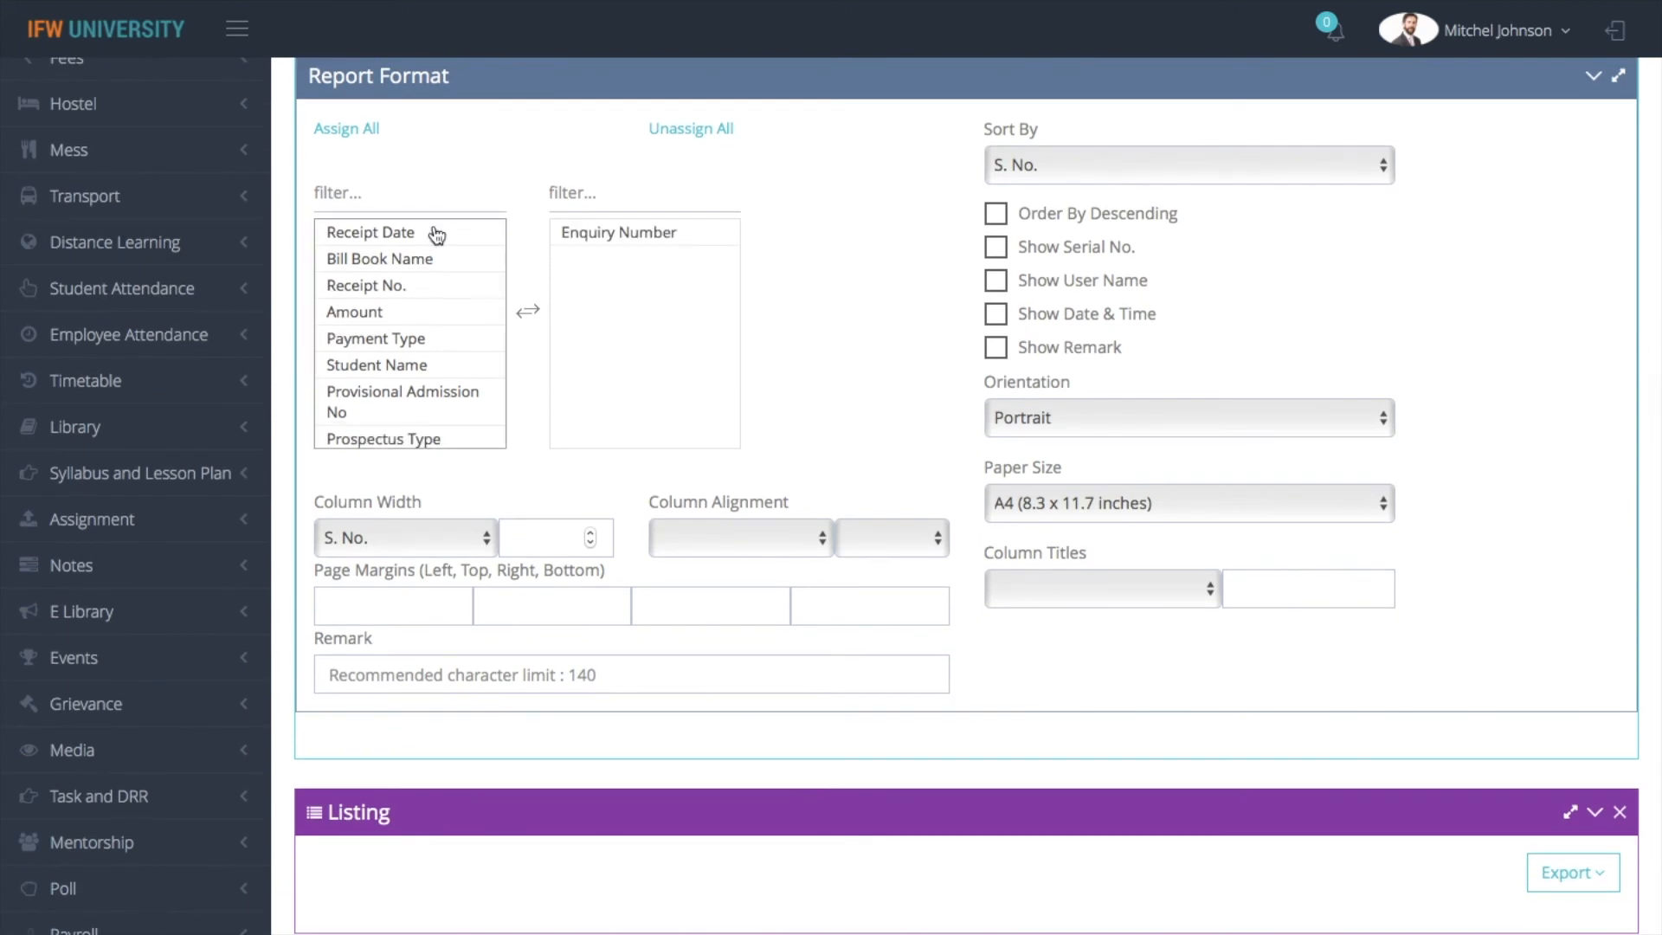
click(430, 230)
click(432, 264)
click(431, 264)
click(432, 264)
click(433, 270)
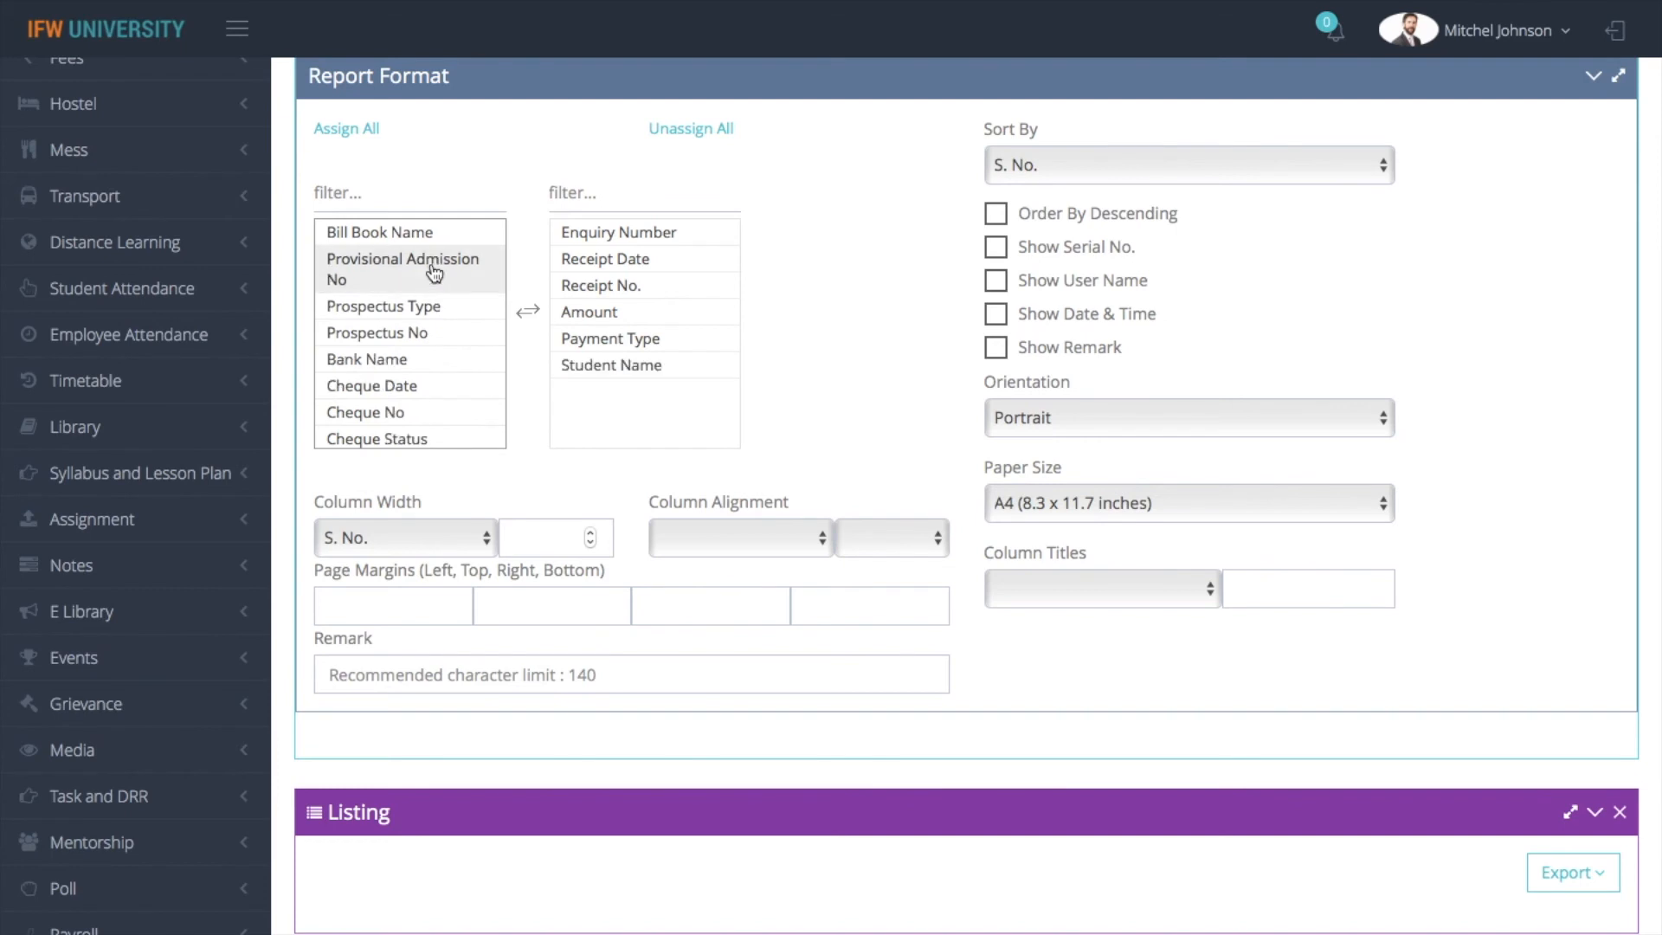
click(439, 342)
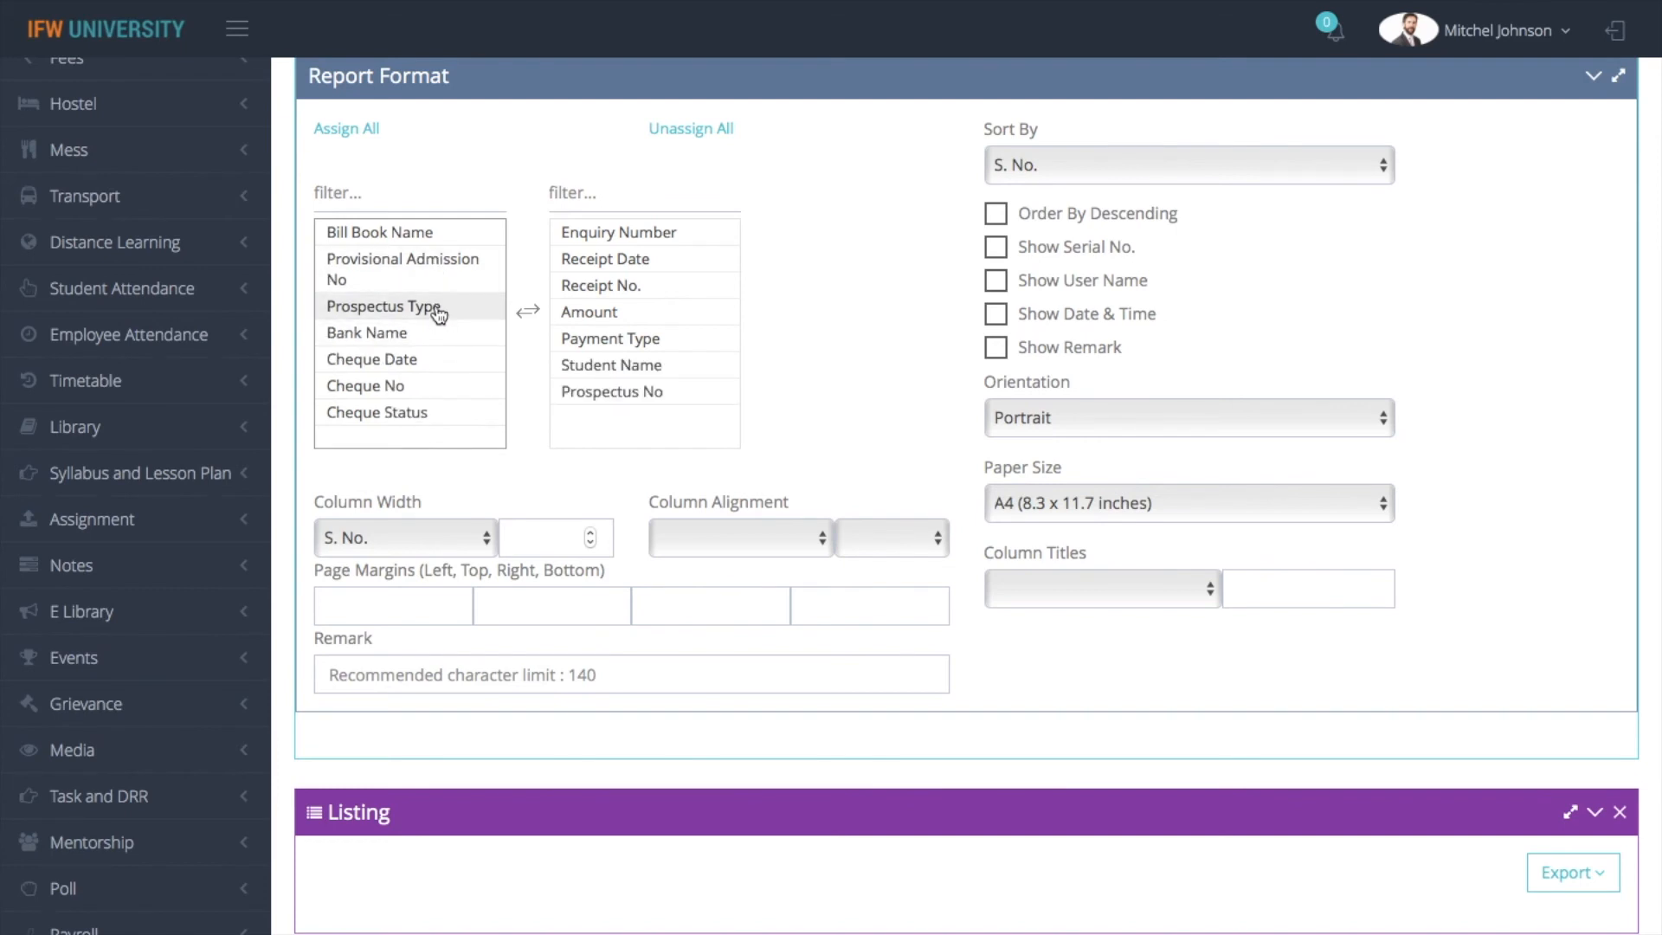
click(437, 313)
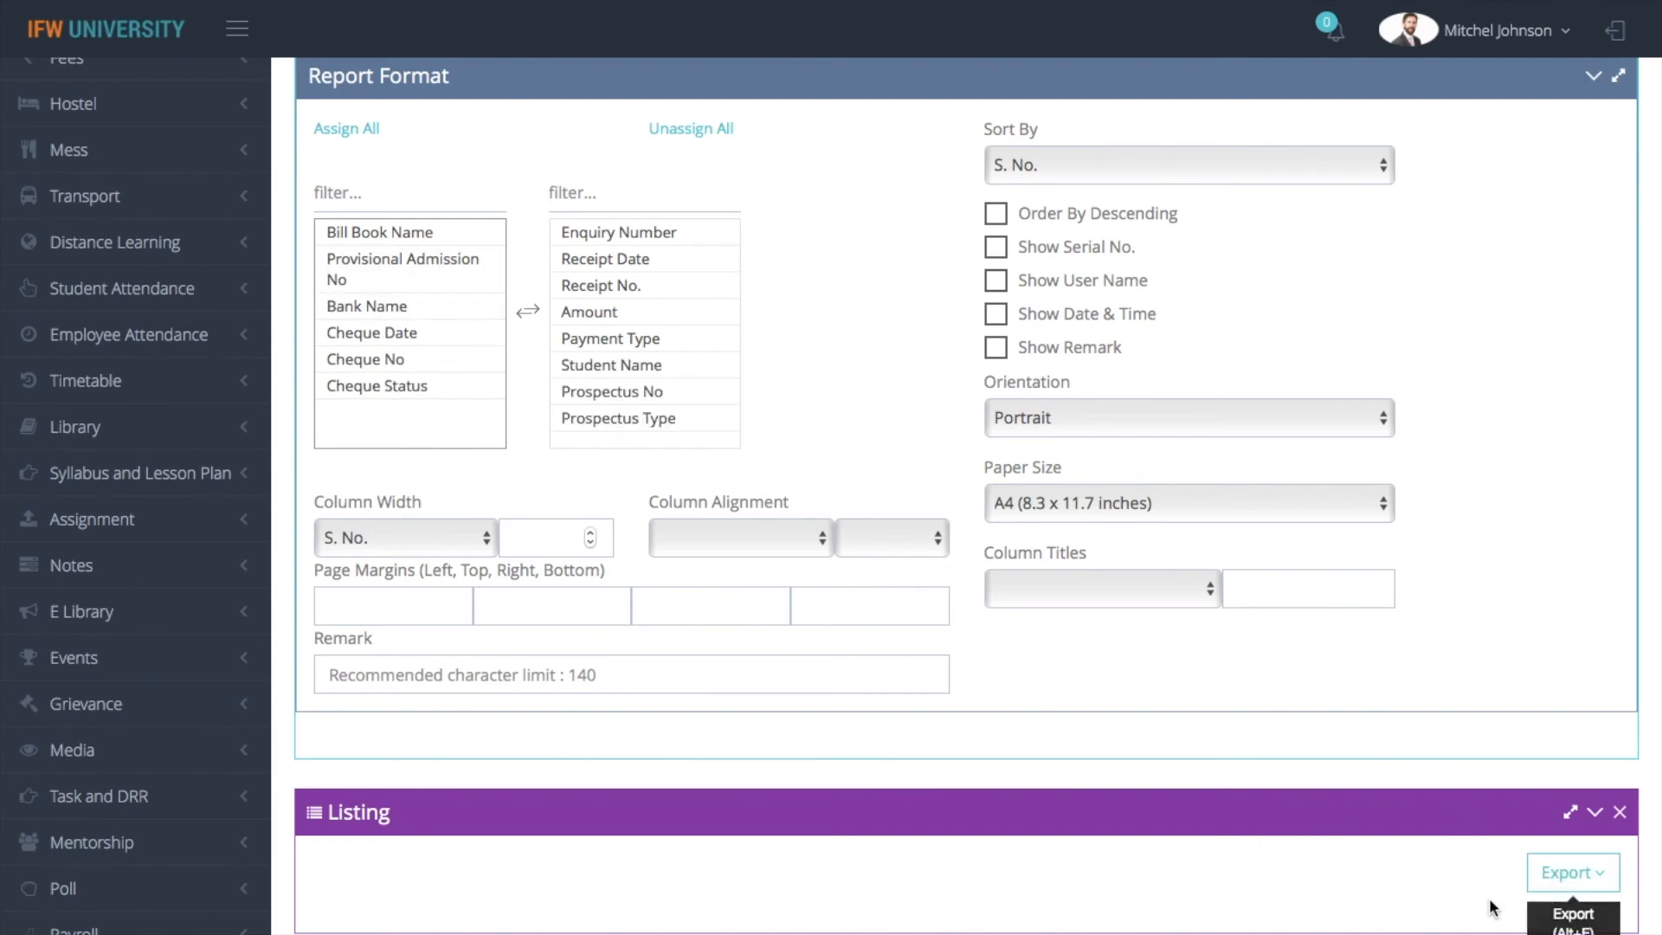
Generate the print version of the enquiry receipt report, look through it, and return to Dynamic Reports
click(1530, 876)
click(1452, 924)
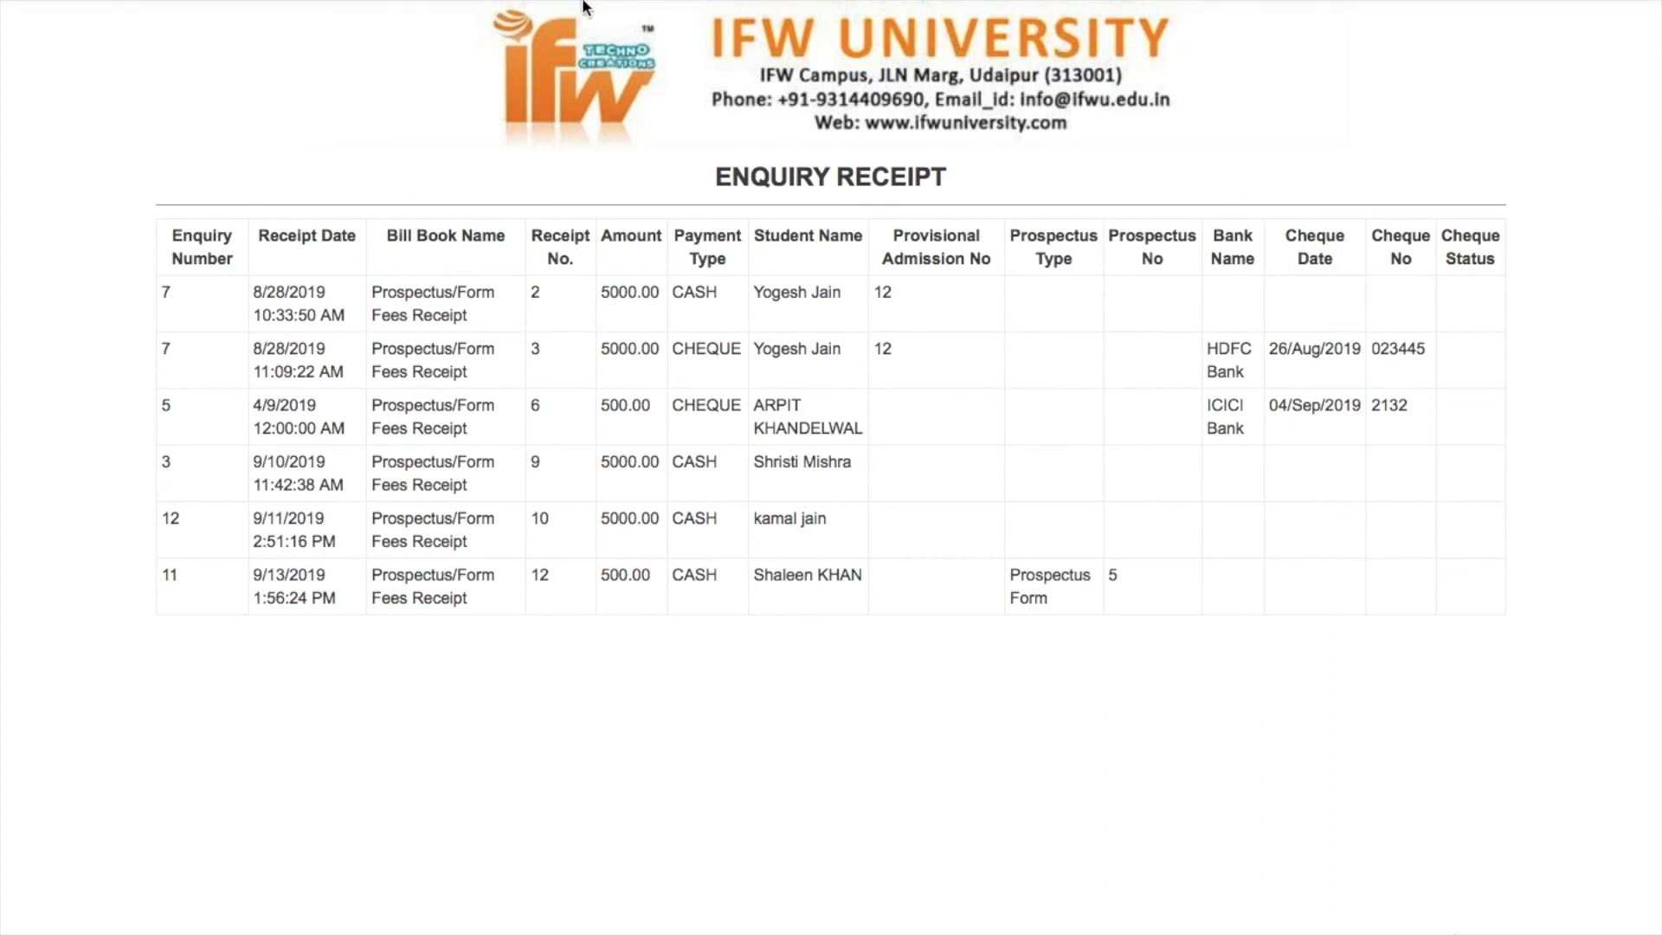
mouse_move(587, 4)
scroll(19, 87, left, 3)
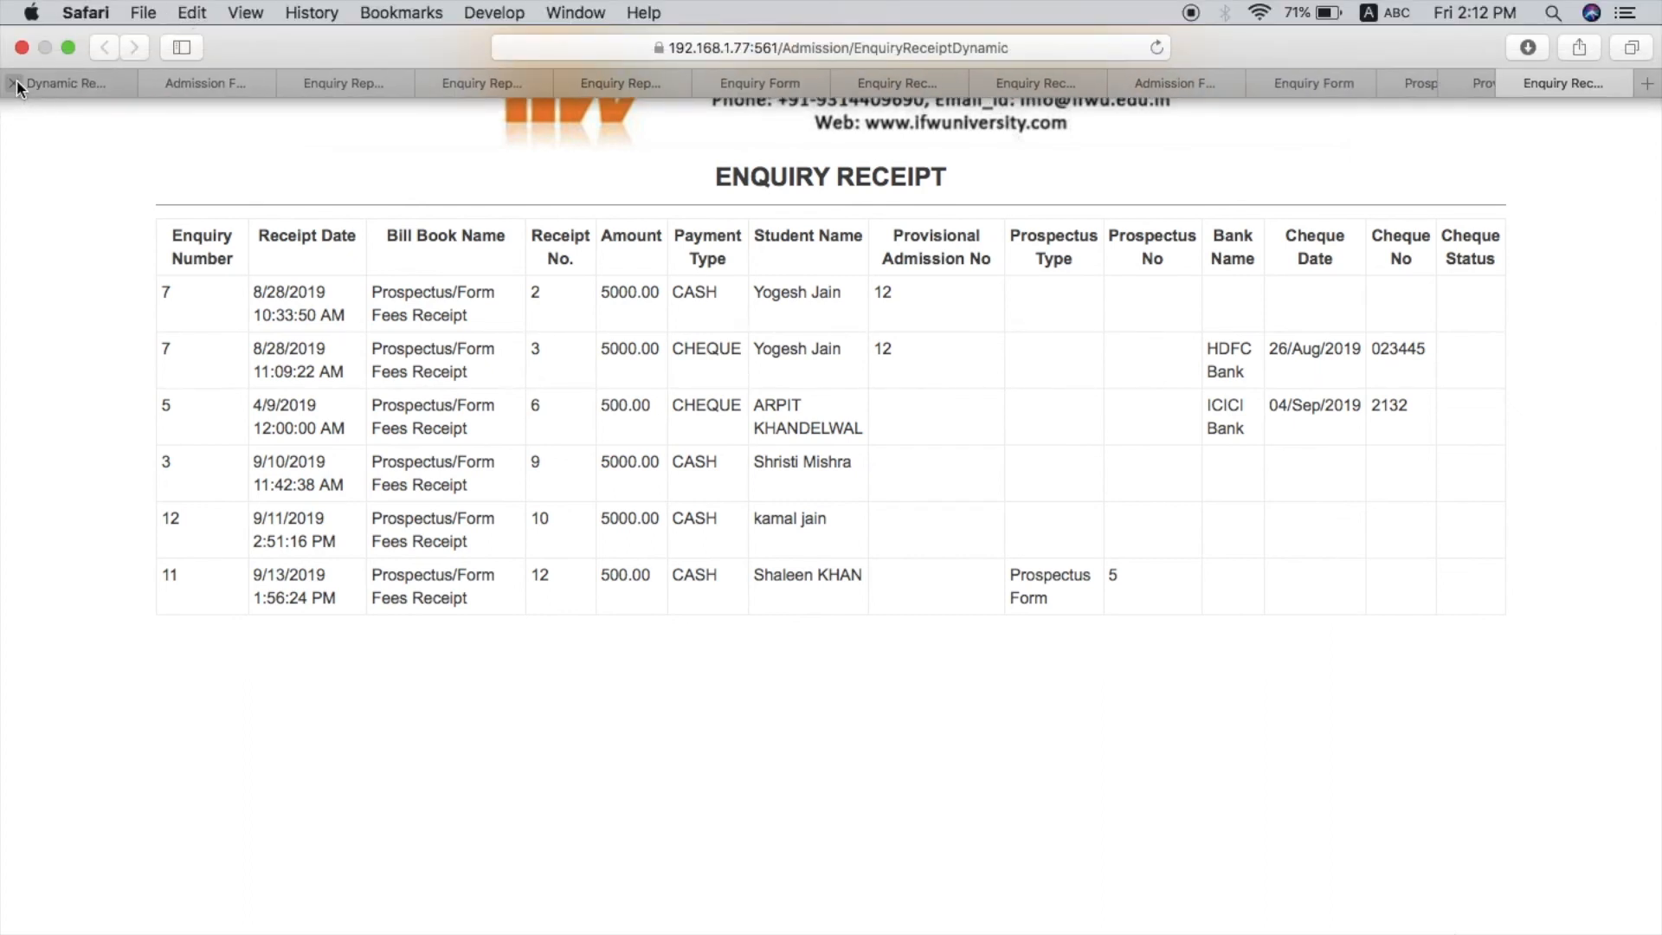
click(52, 84)
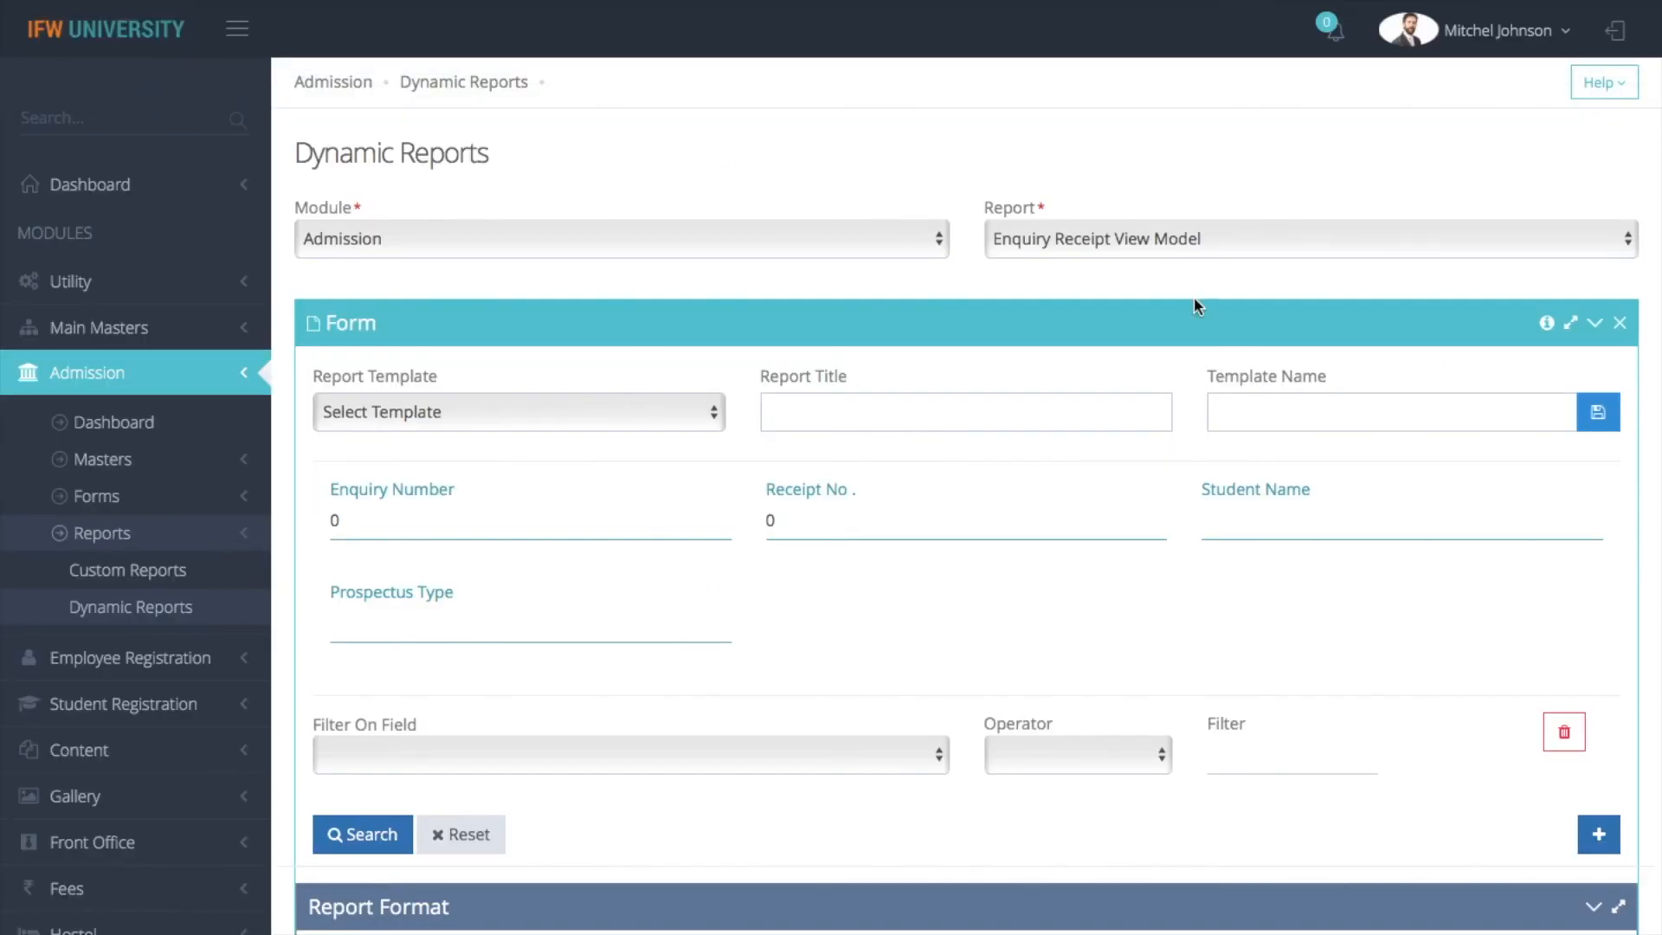
Switch to the Admission Form Receipt View Model report and assign the ReceiptNo and Course Name columns, leaving College Header unassigned
click(1114, 226)
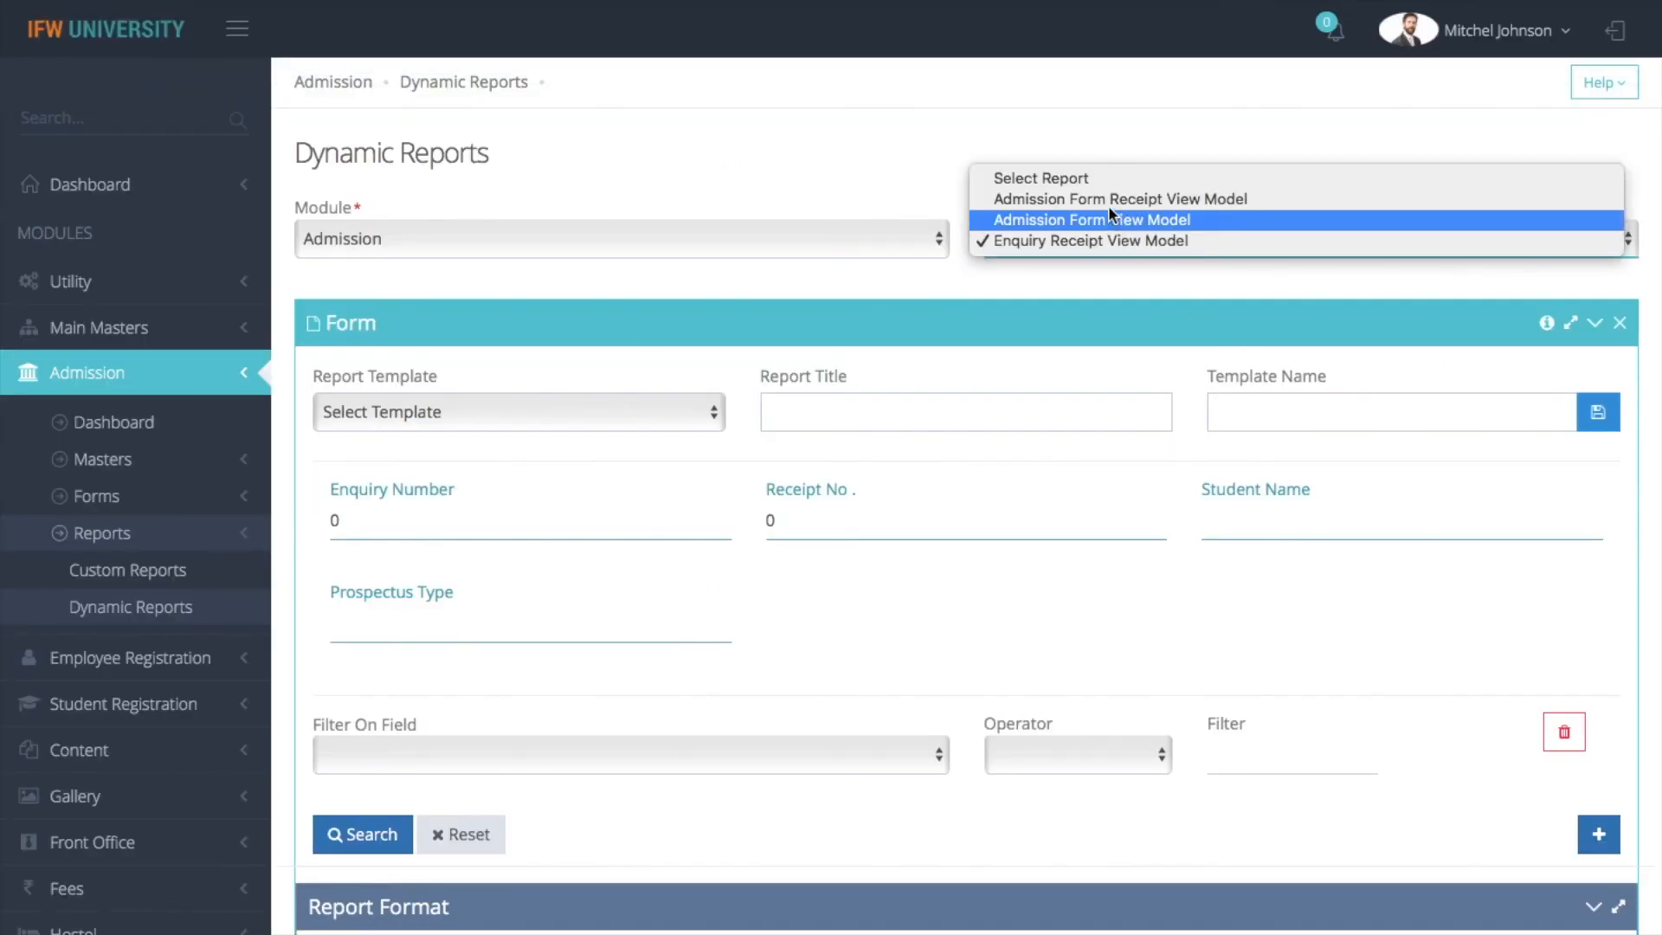
click(1108, 204)
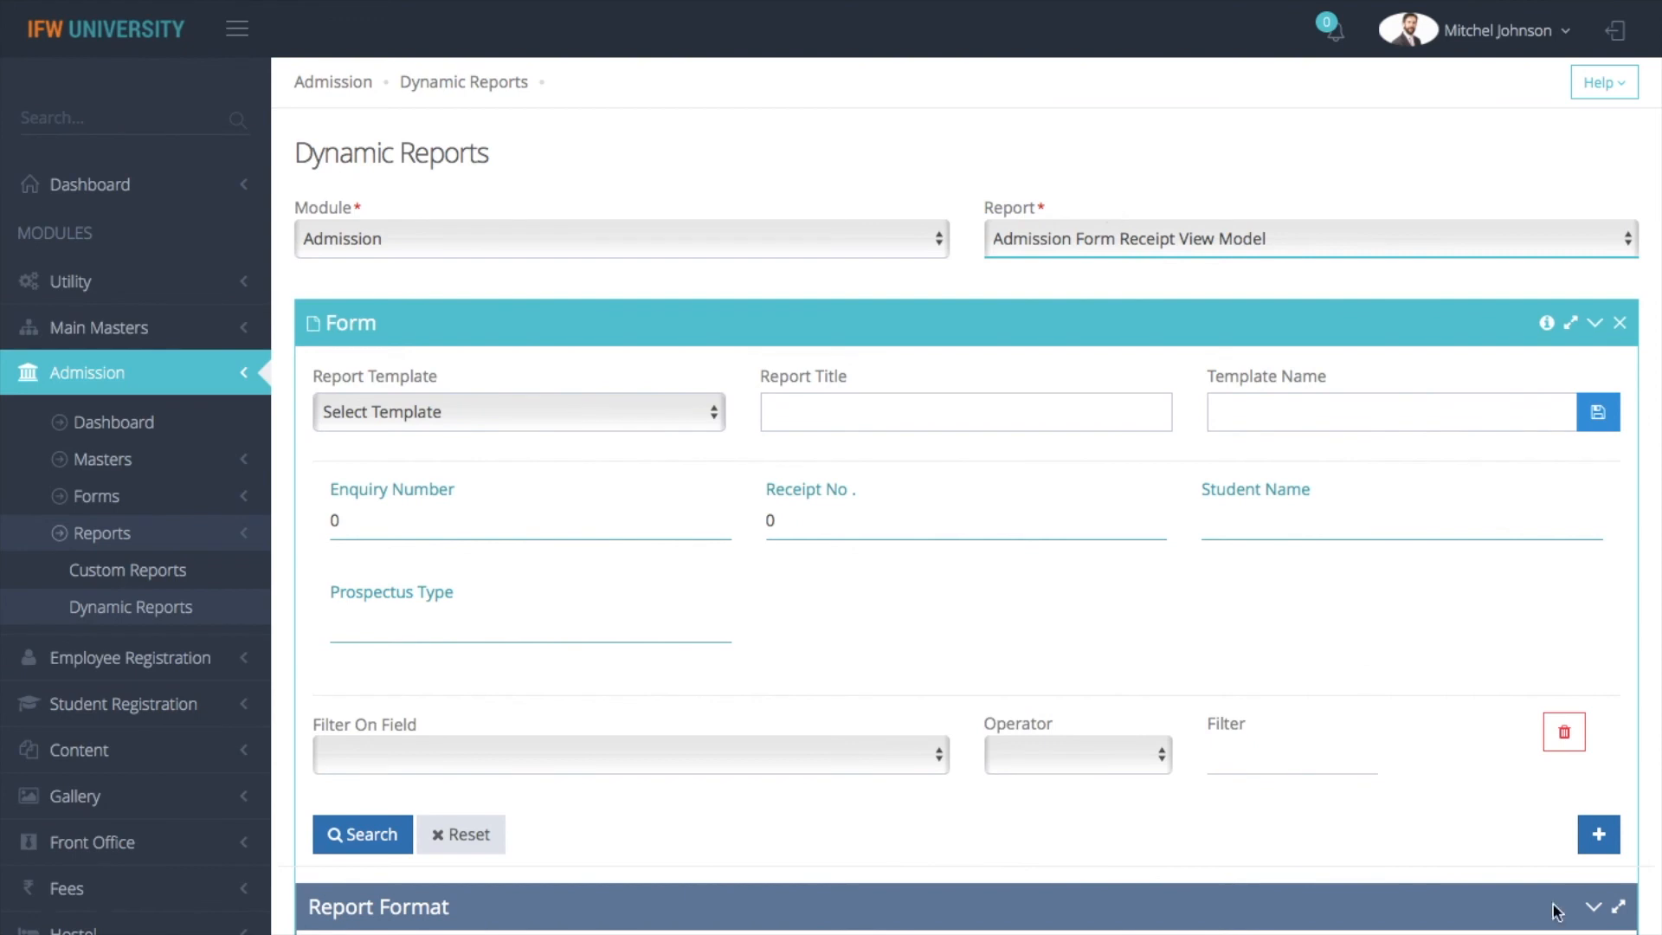
scroll(1436, 794, down, 10)
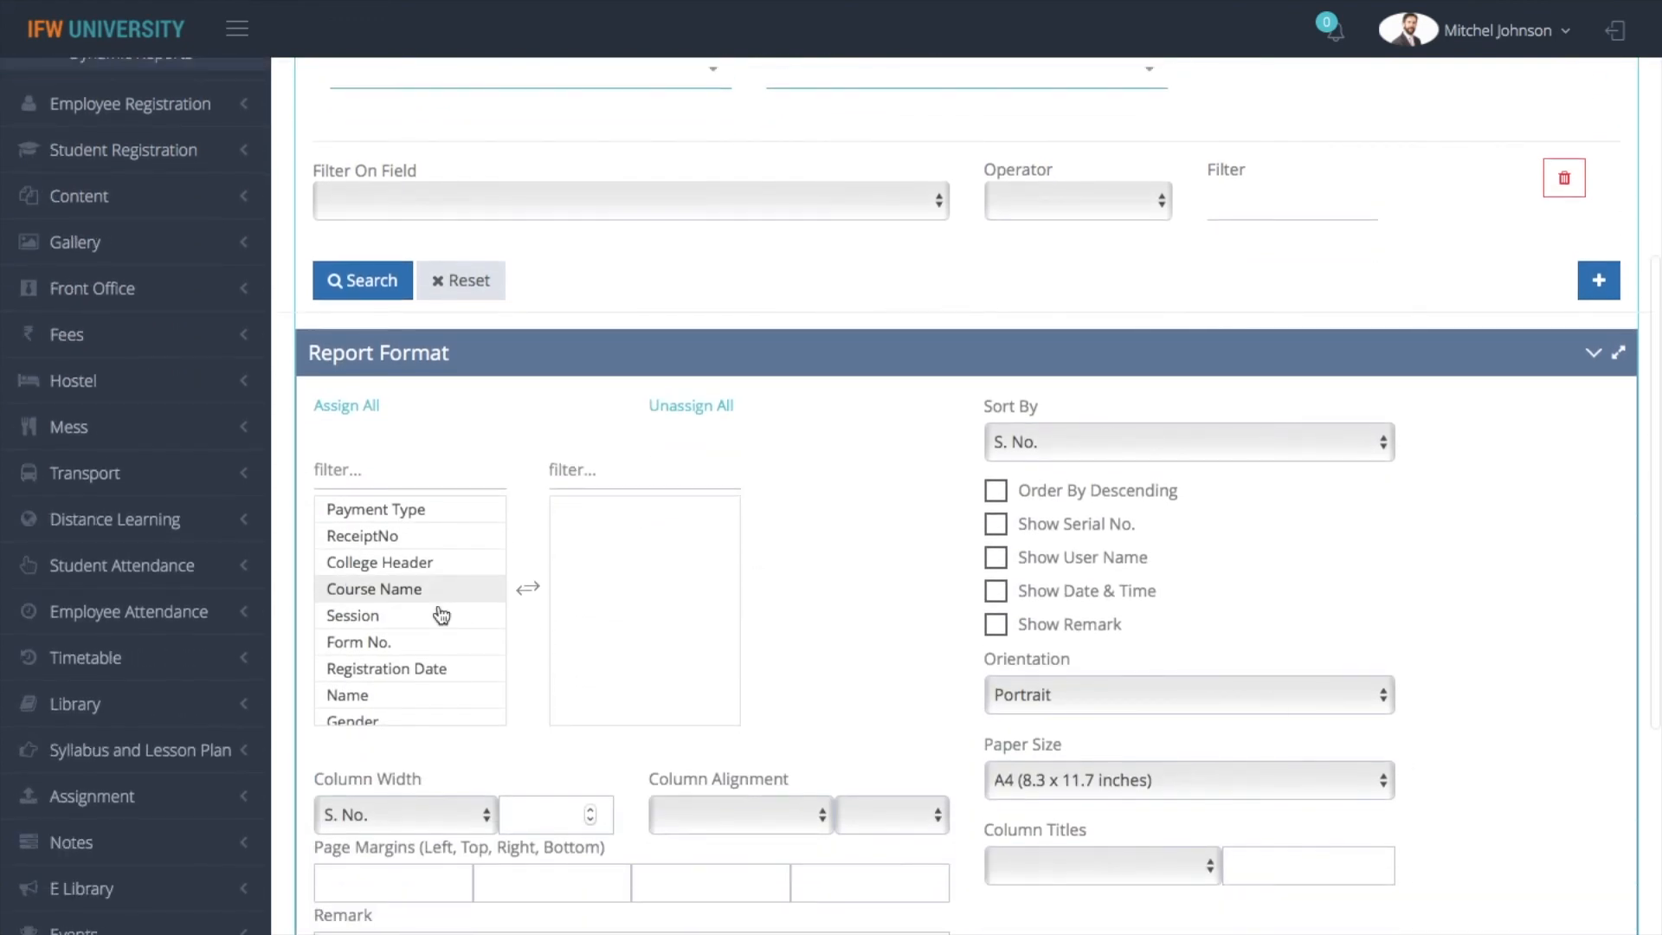
click(409, 541)
click(408, 546)
click(407, 541)
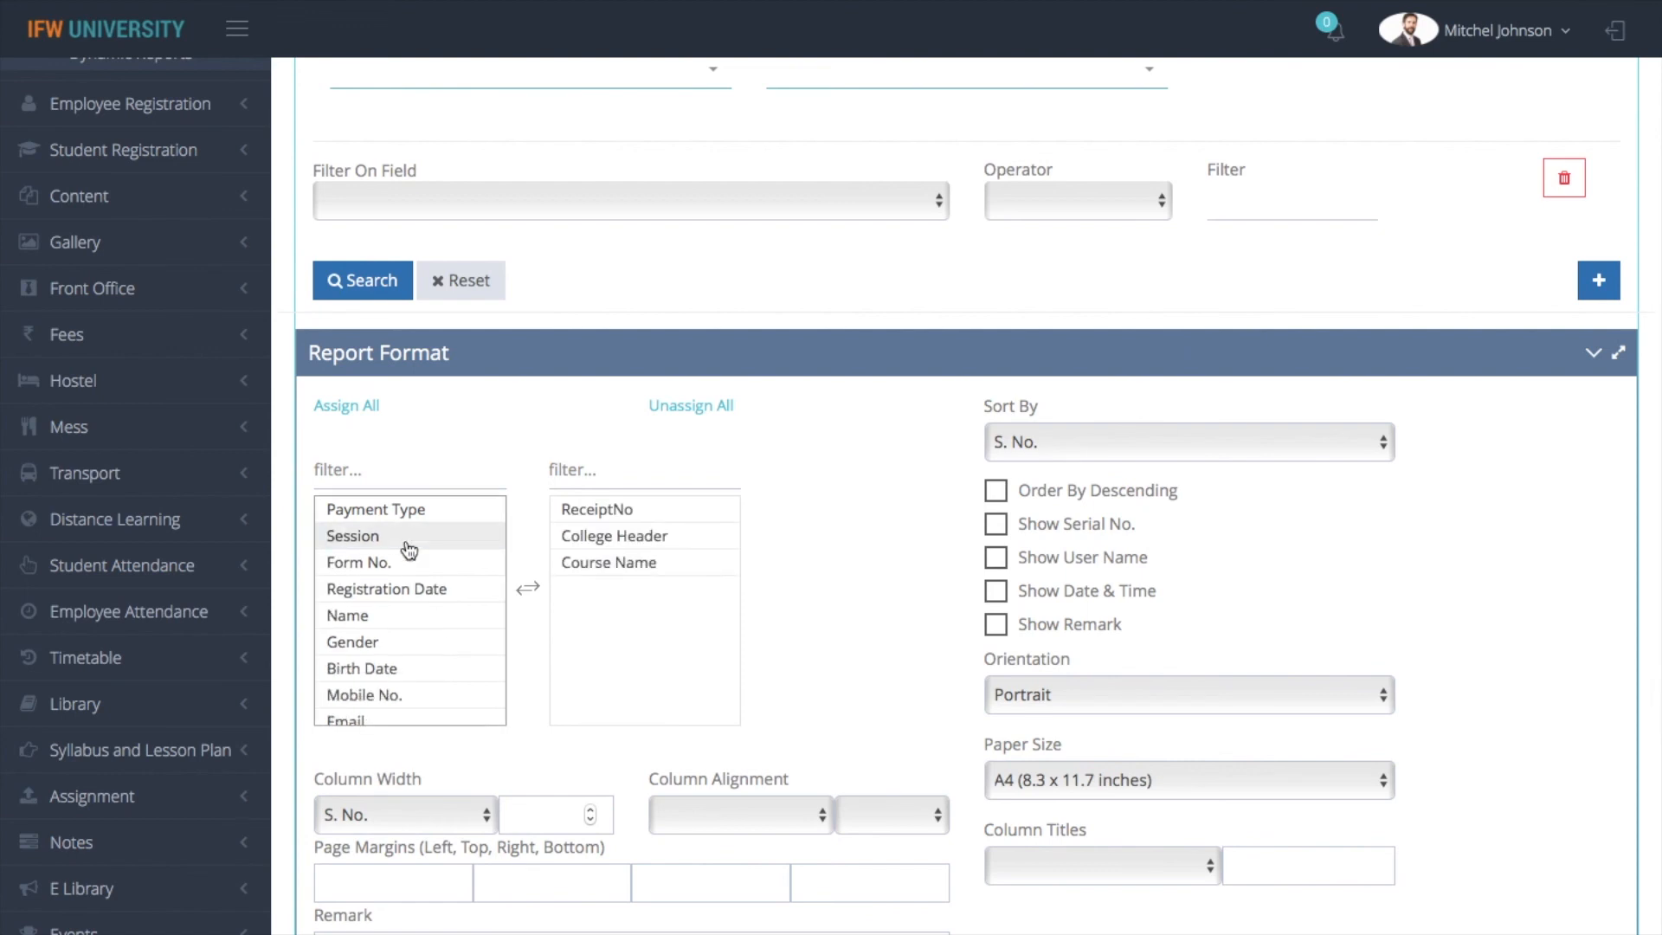
click(619, 535)
Add Name, Gender, Birth Date, Mobile No., Email and Caste Name to the assigned report columns
click(381, 642)
click(386, 643)
click(387, 645)
click(390, 645)
click(391, 645)
click(390, 645)
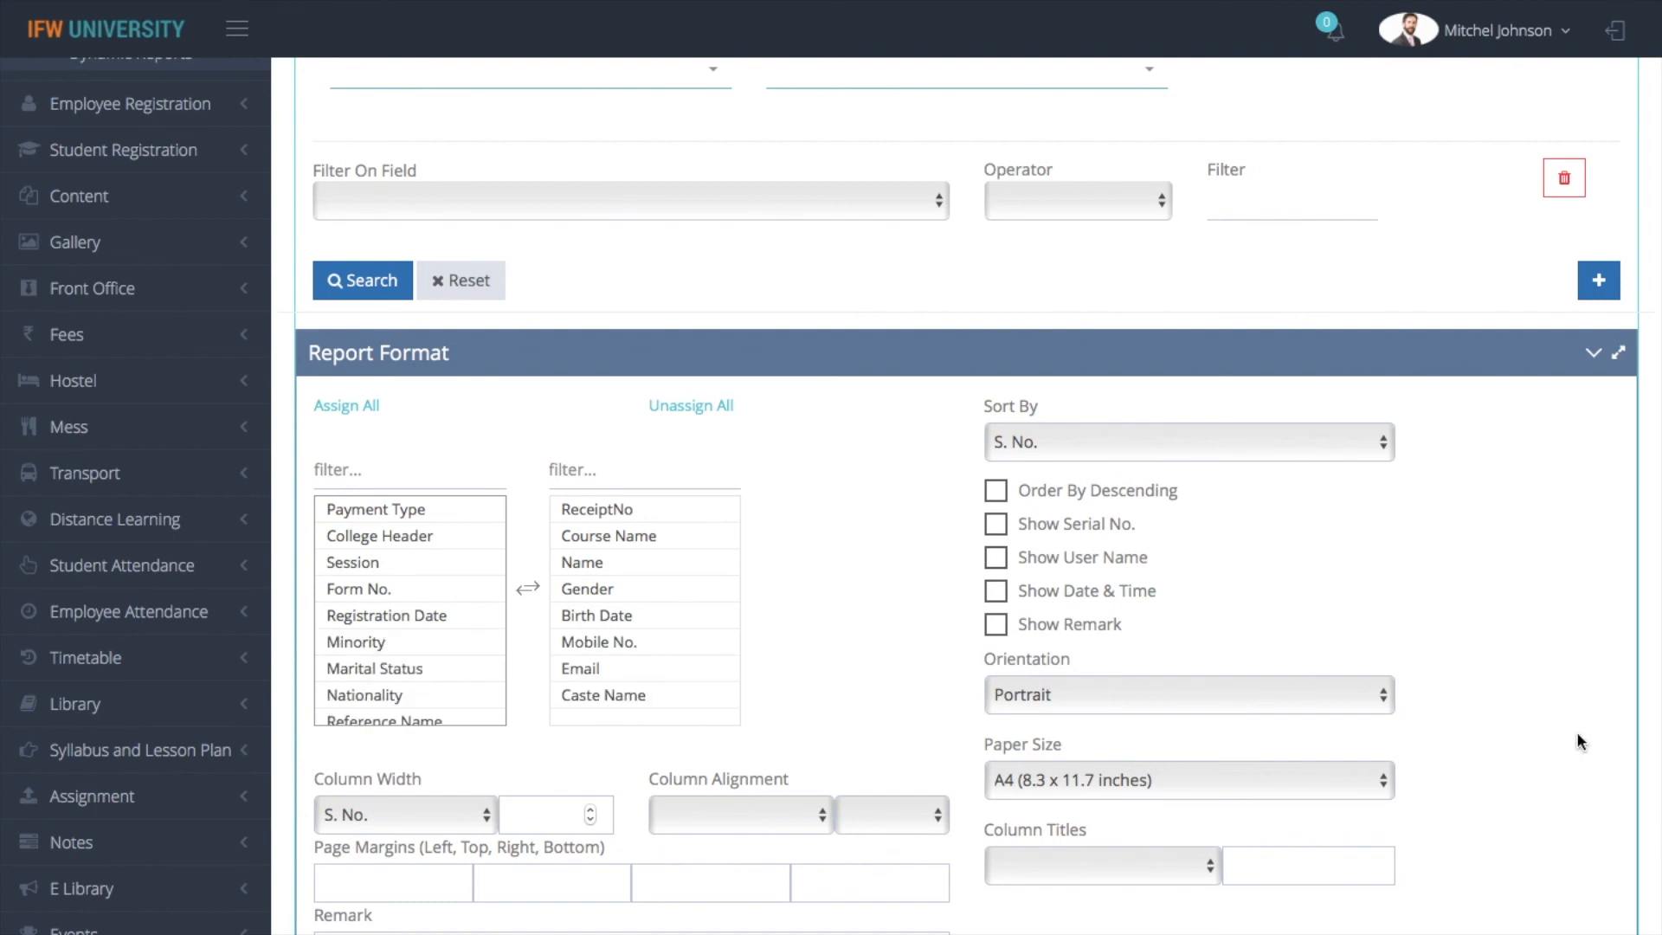
Generate the print version of the admission form report, look through it, and return to Dynamic Reports
scroll(1520, 742, down, 5)
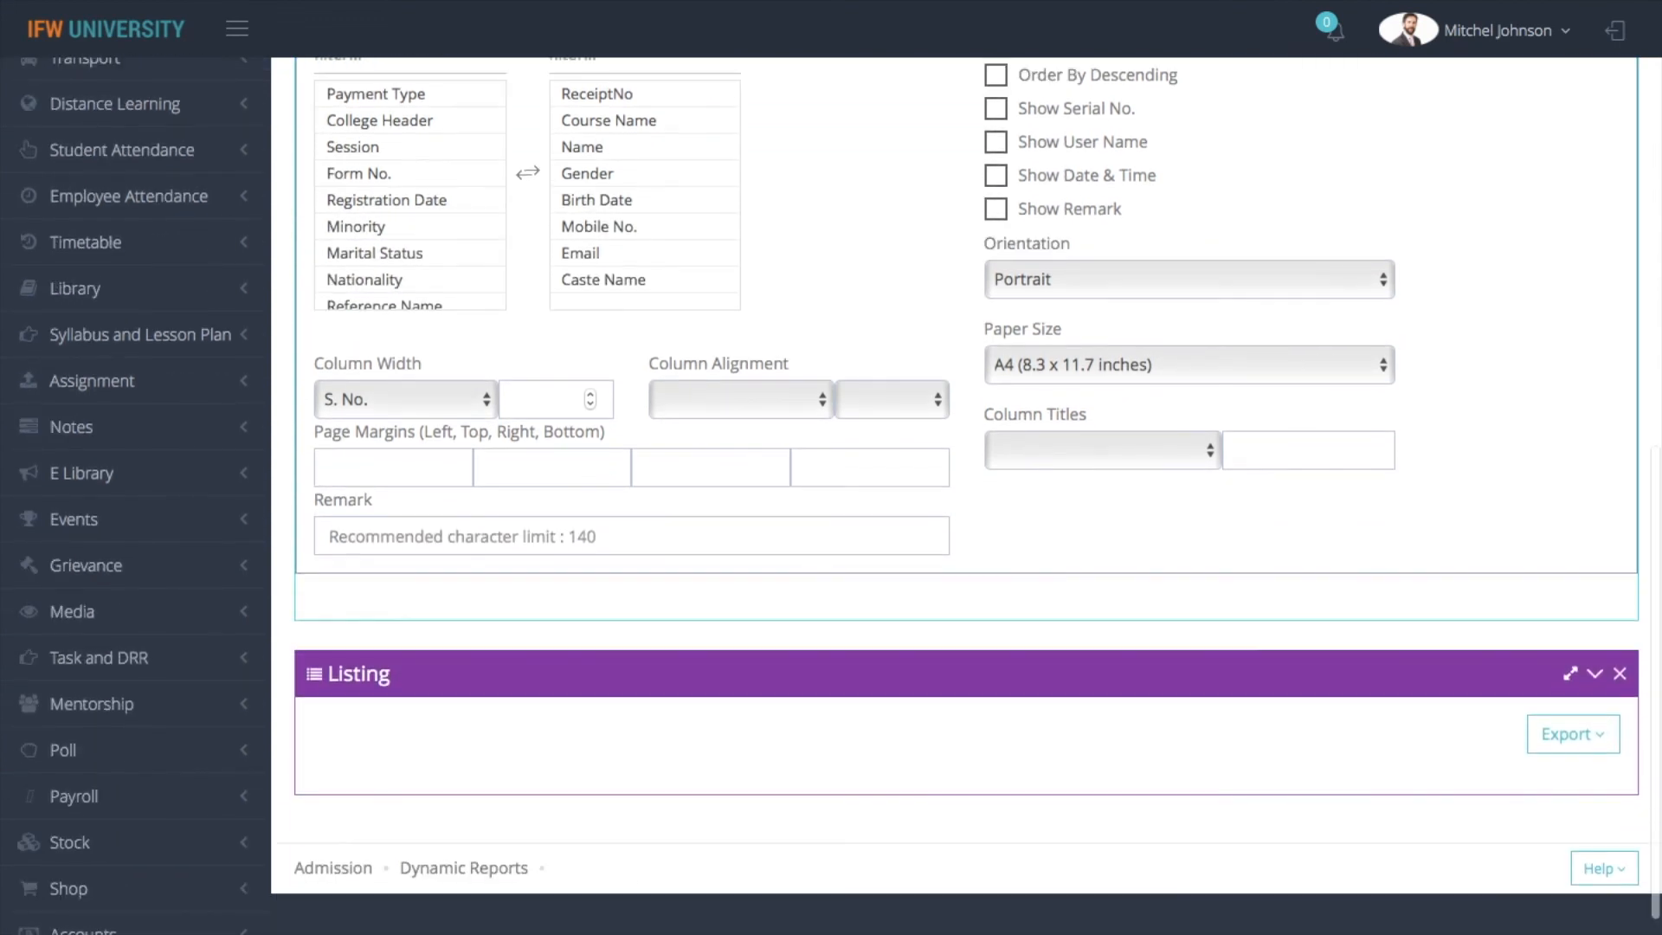
click(1567, 734)
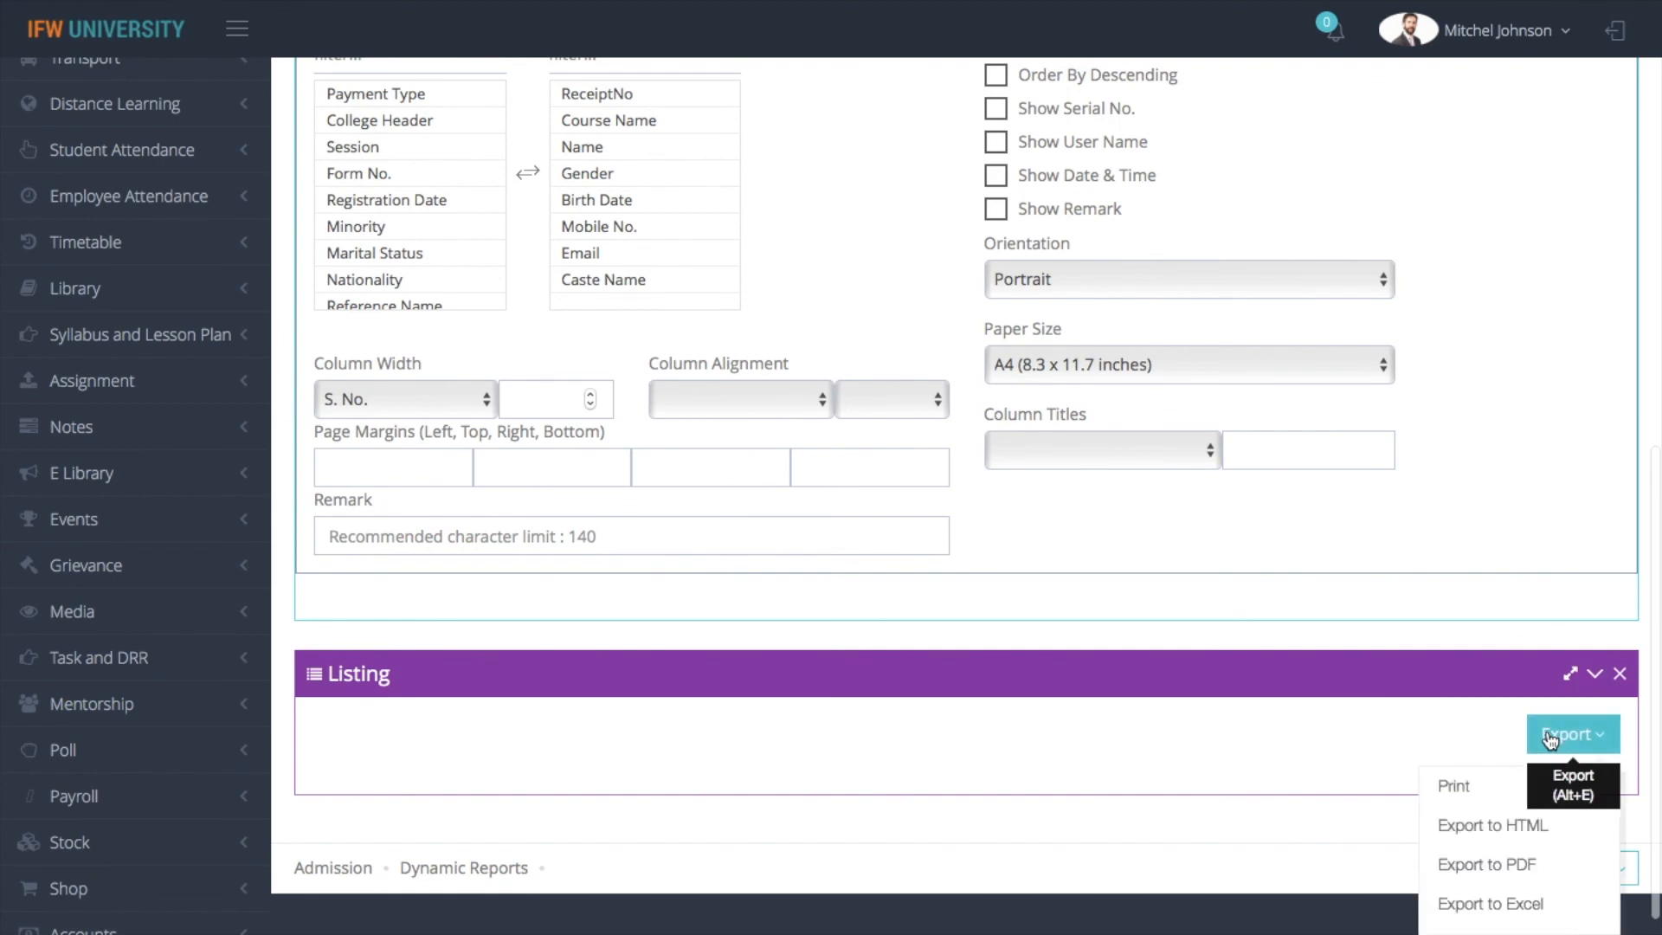
click(1454, 788)
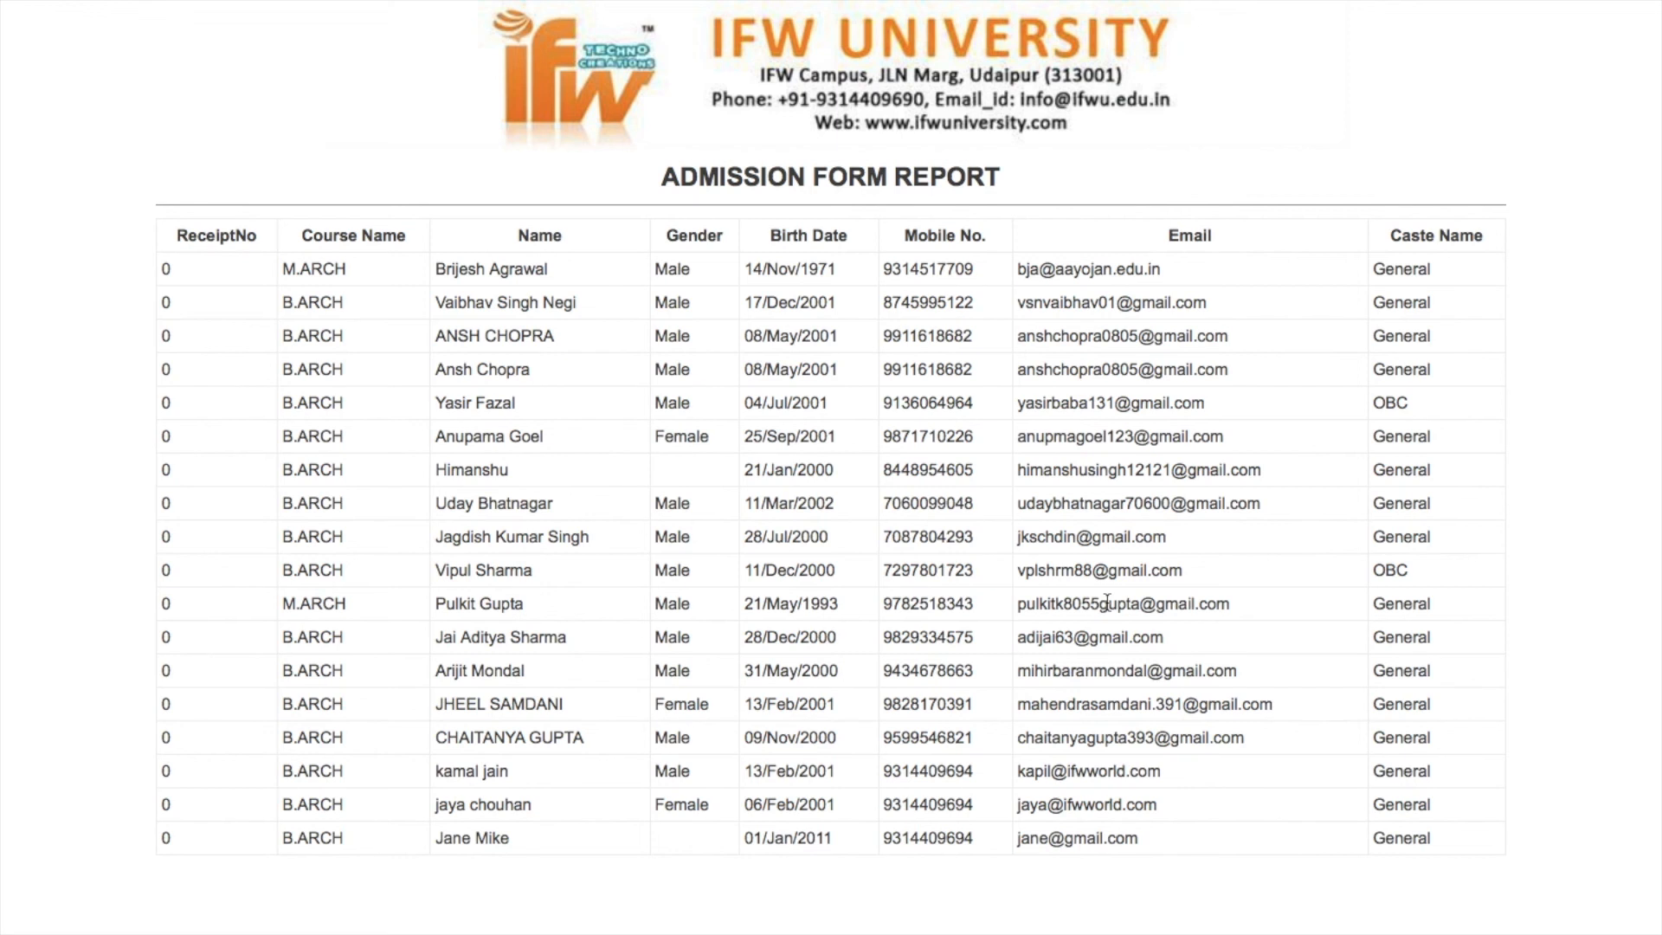
mouse_move(5, 10)
click(19, 88)
click(76, 82)
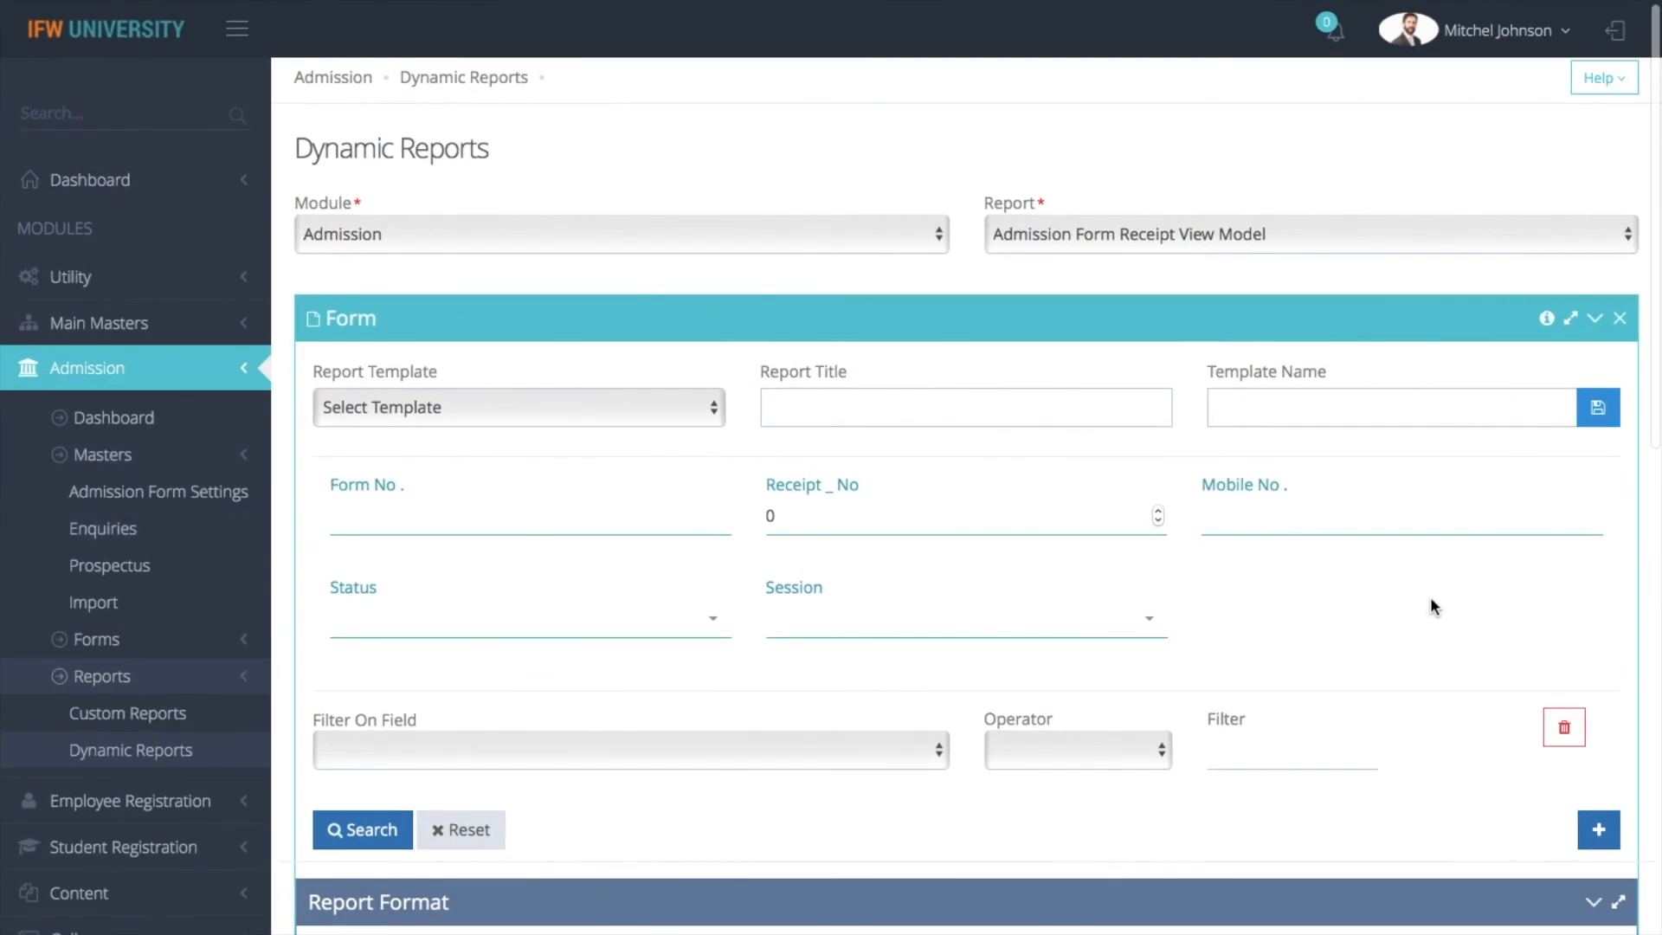
Review the dynamic report's template name field, search filters, report format options and listing section
scroll(1431, 600, down, 1)
scroll(1415, 361, up, 1)
click(1408, 377)
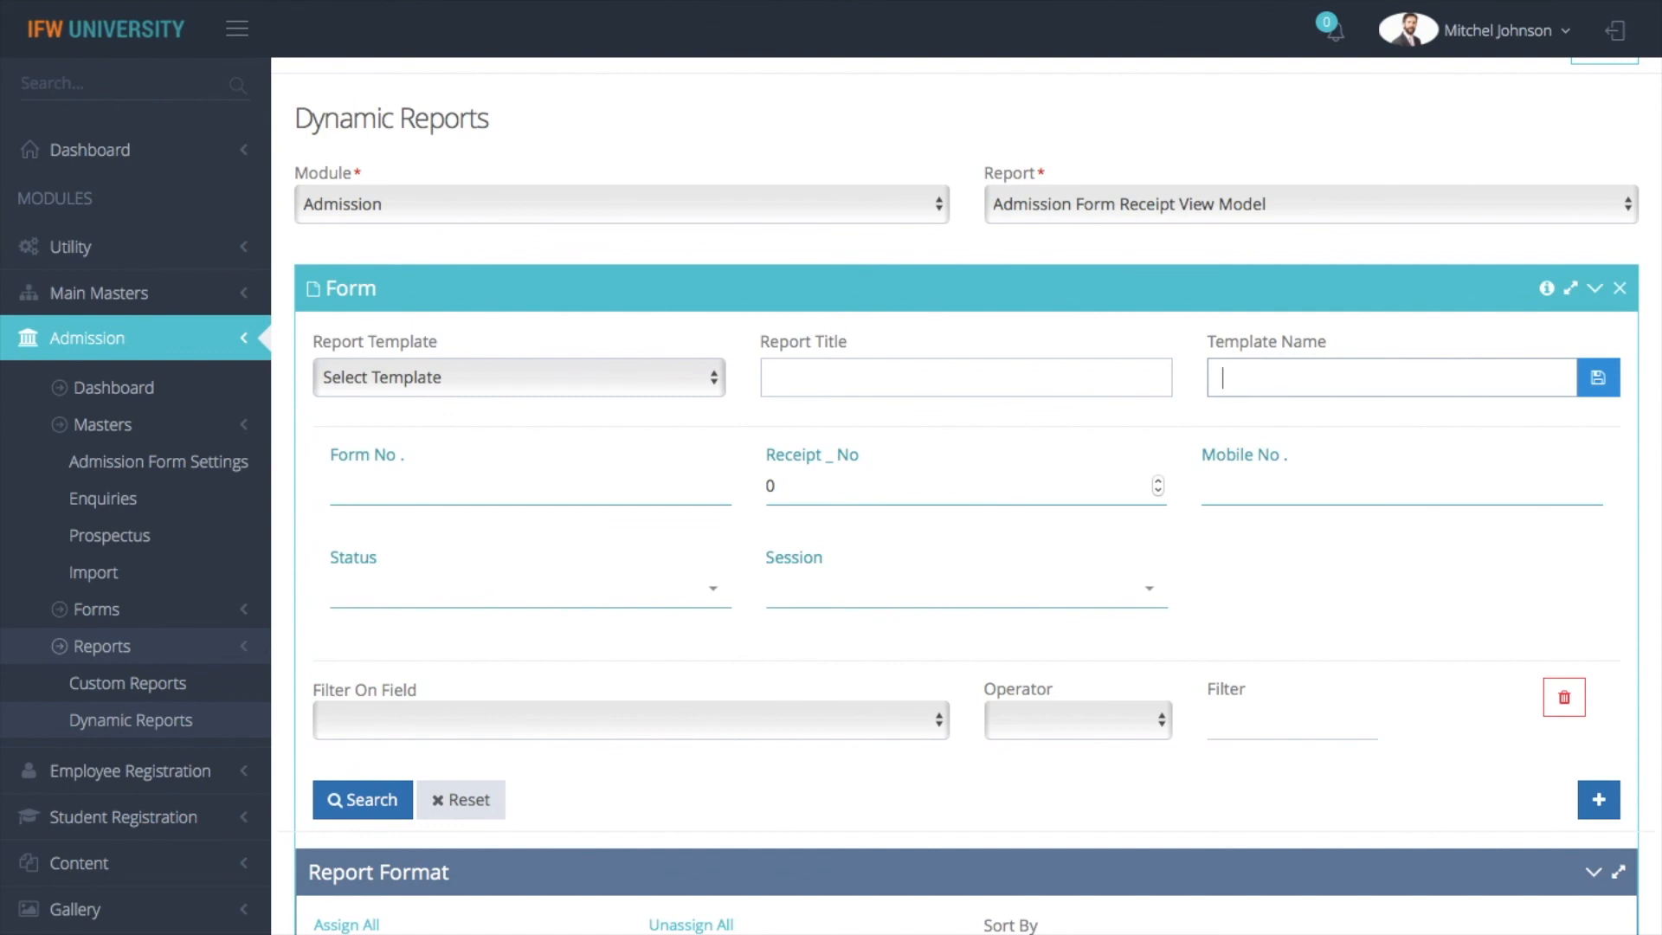
click(1346, 588)
scroll(1345, 589, down, 10)
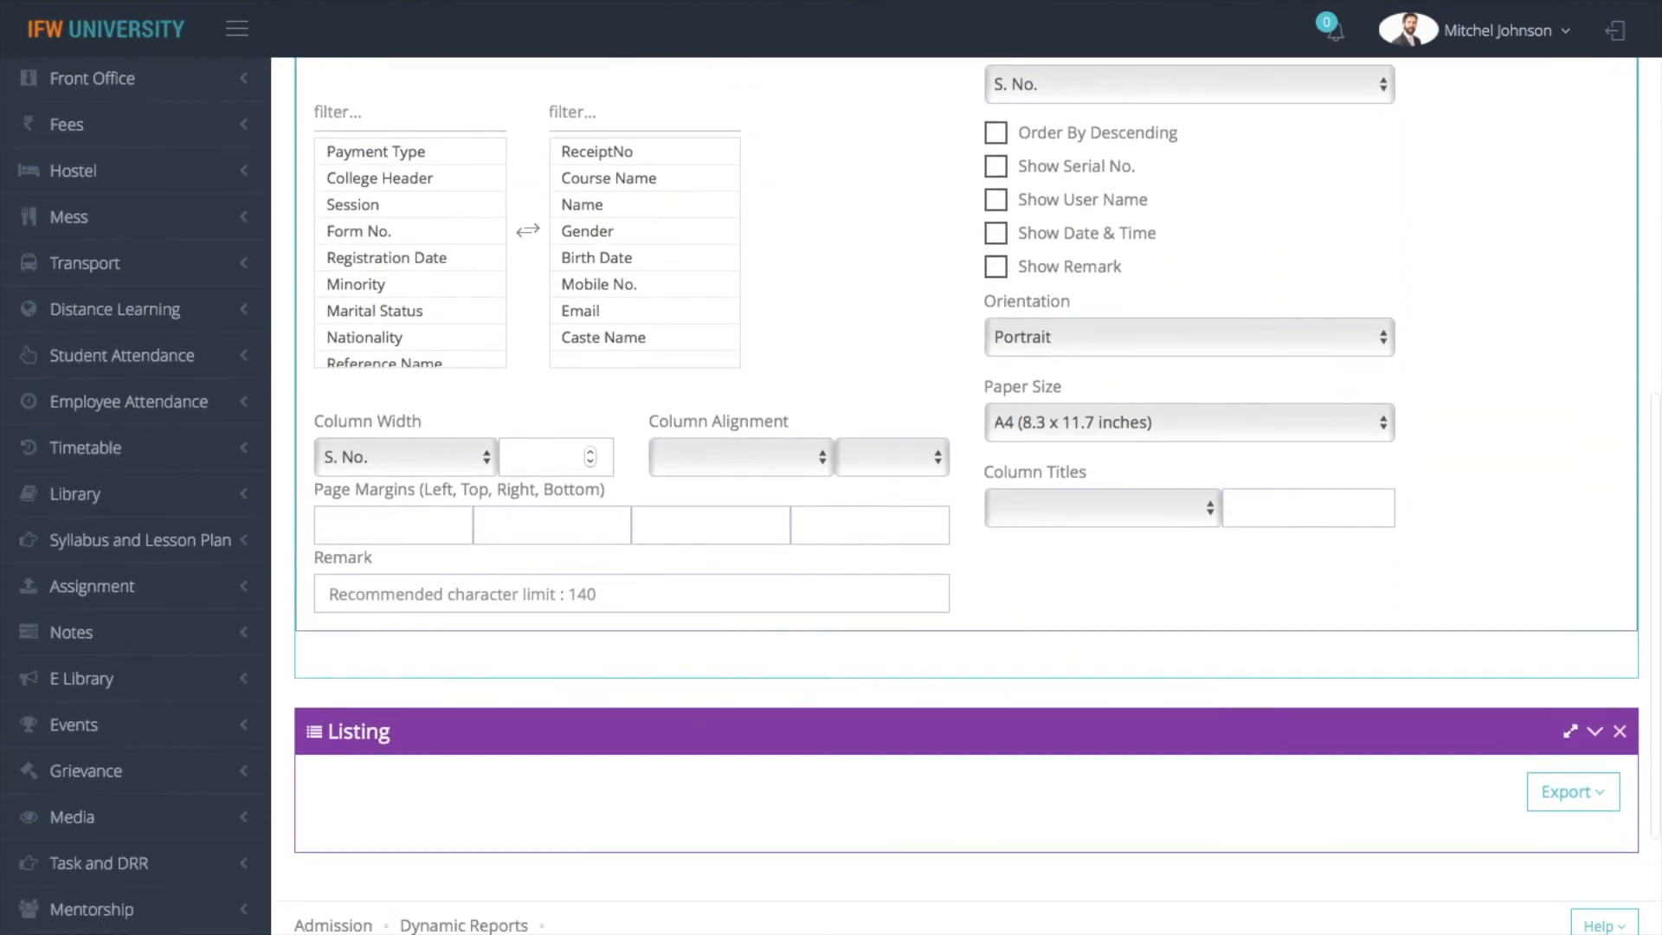
scroll(1345, 589, down, 3)
scroll(1345, 589, up, 6)
scroll(1345, 589, up, 7)
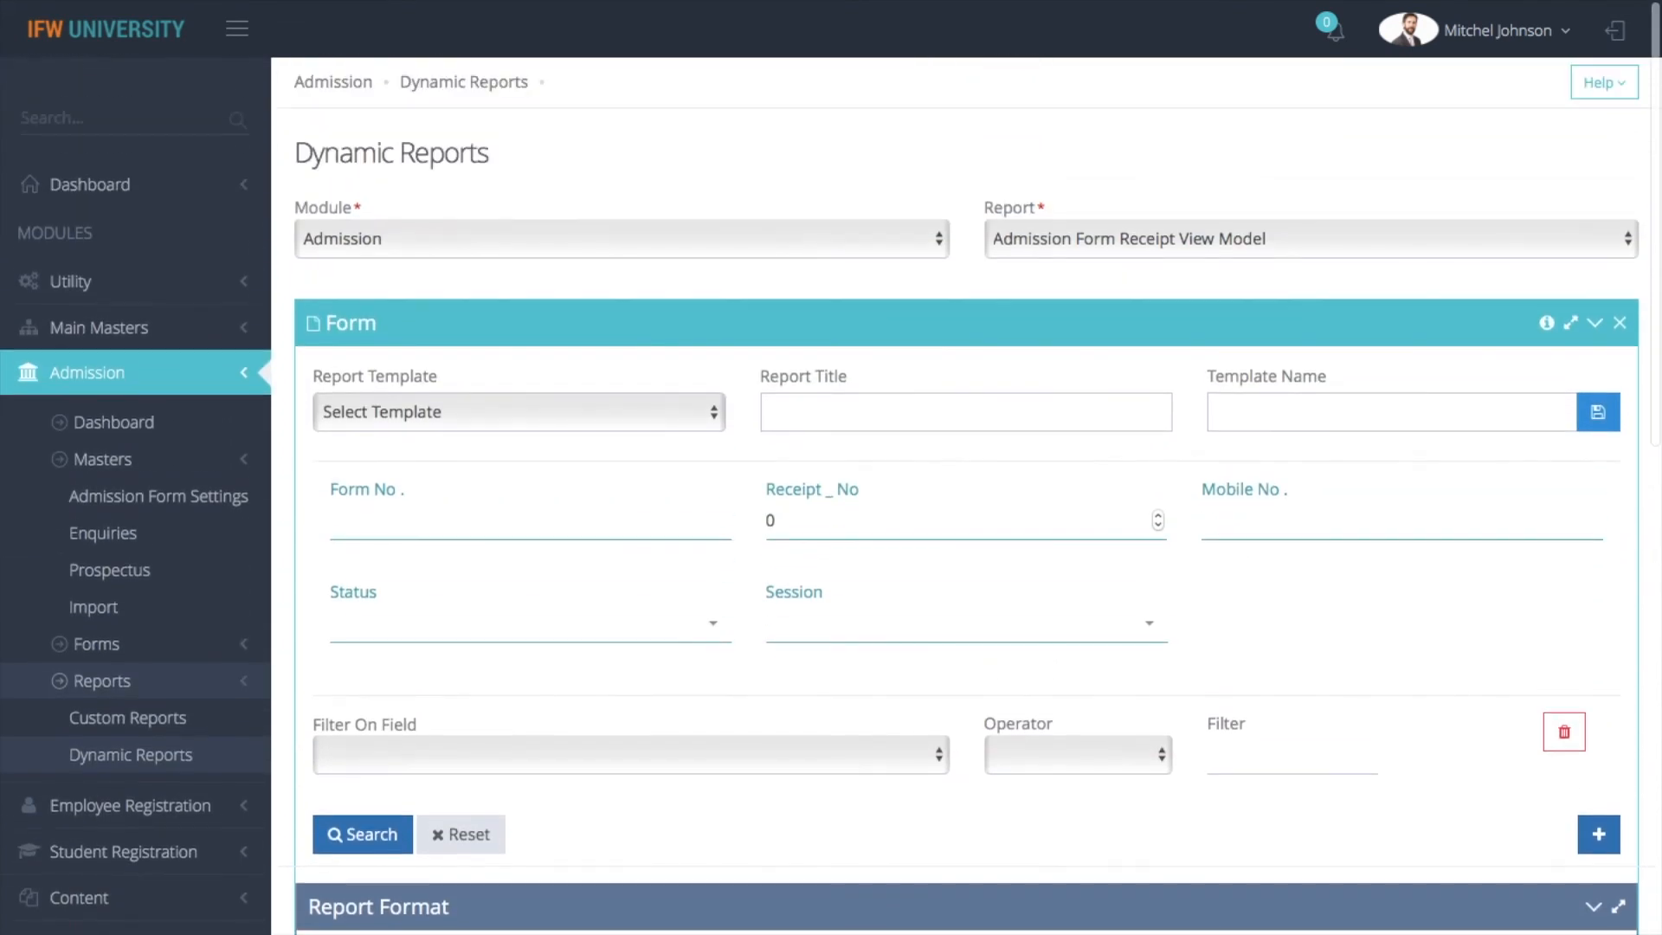
Open the Admission module's dashboard
click(342, 82)
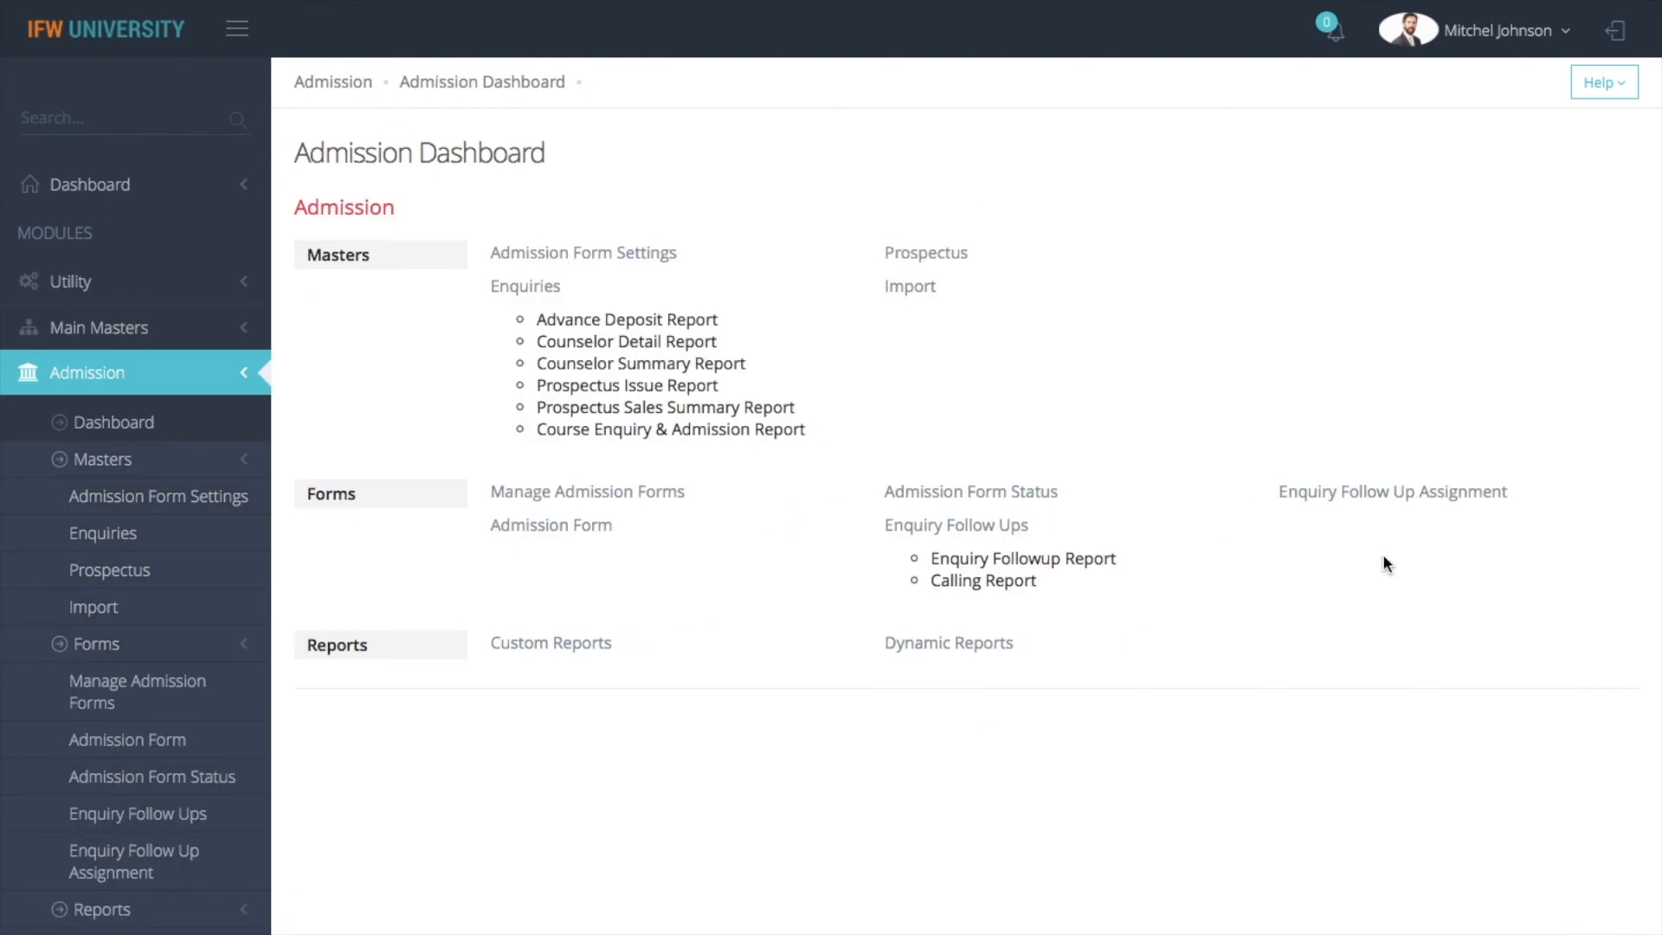